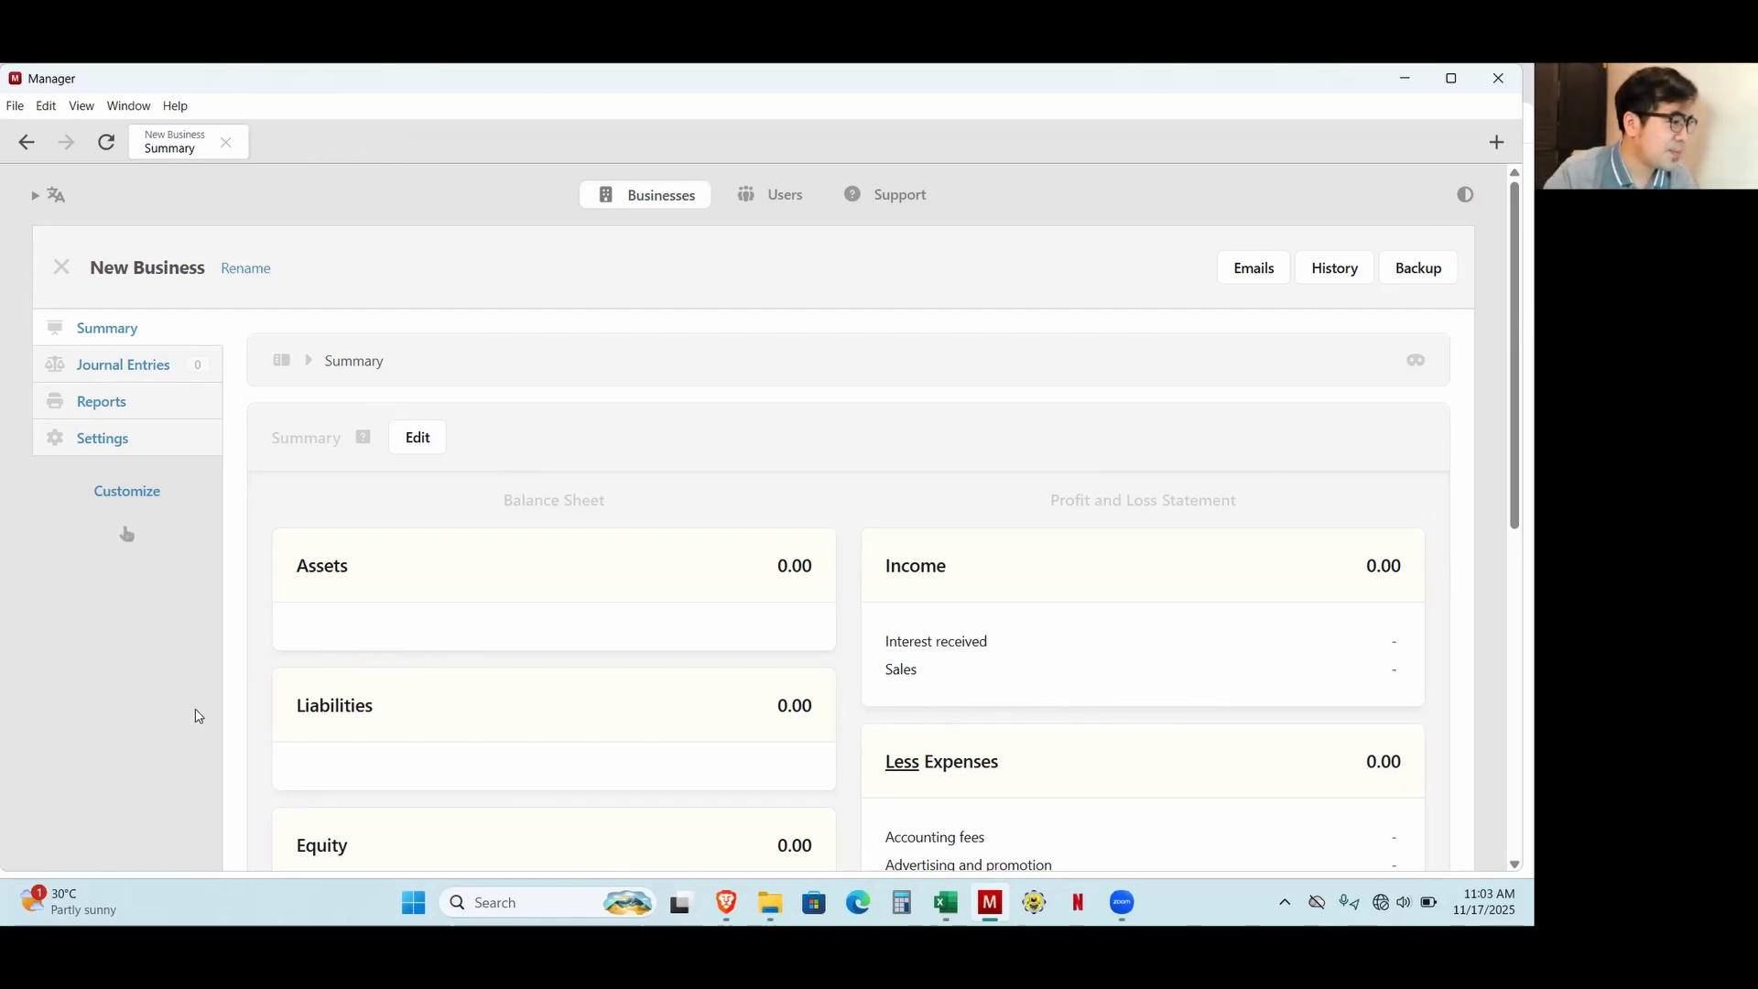
Look through the balance sheet and profit and loss sections of the new business's summary.
{"action": "scroll", "coordinate": [77, 687], "scroll_direction": "down", "scroll_amount": 1}
{"action": "scroll", "coordinate": [77, 687], "scroll_direction": "down", "scroll_amount": 5}
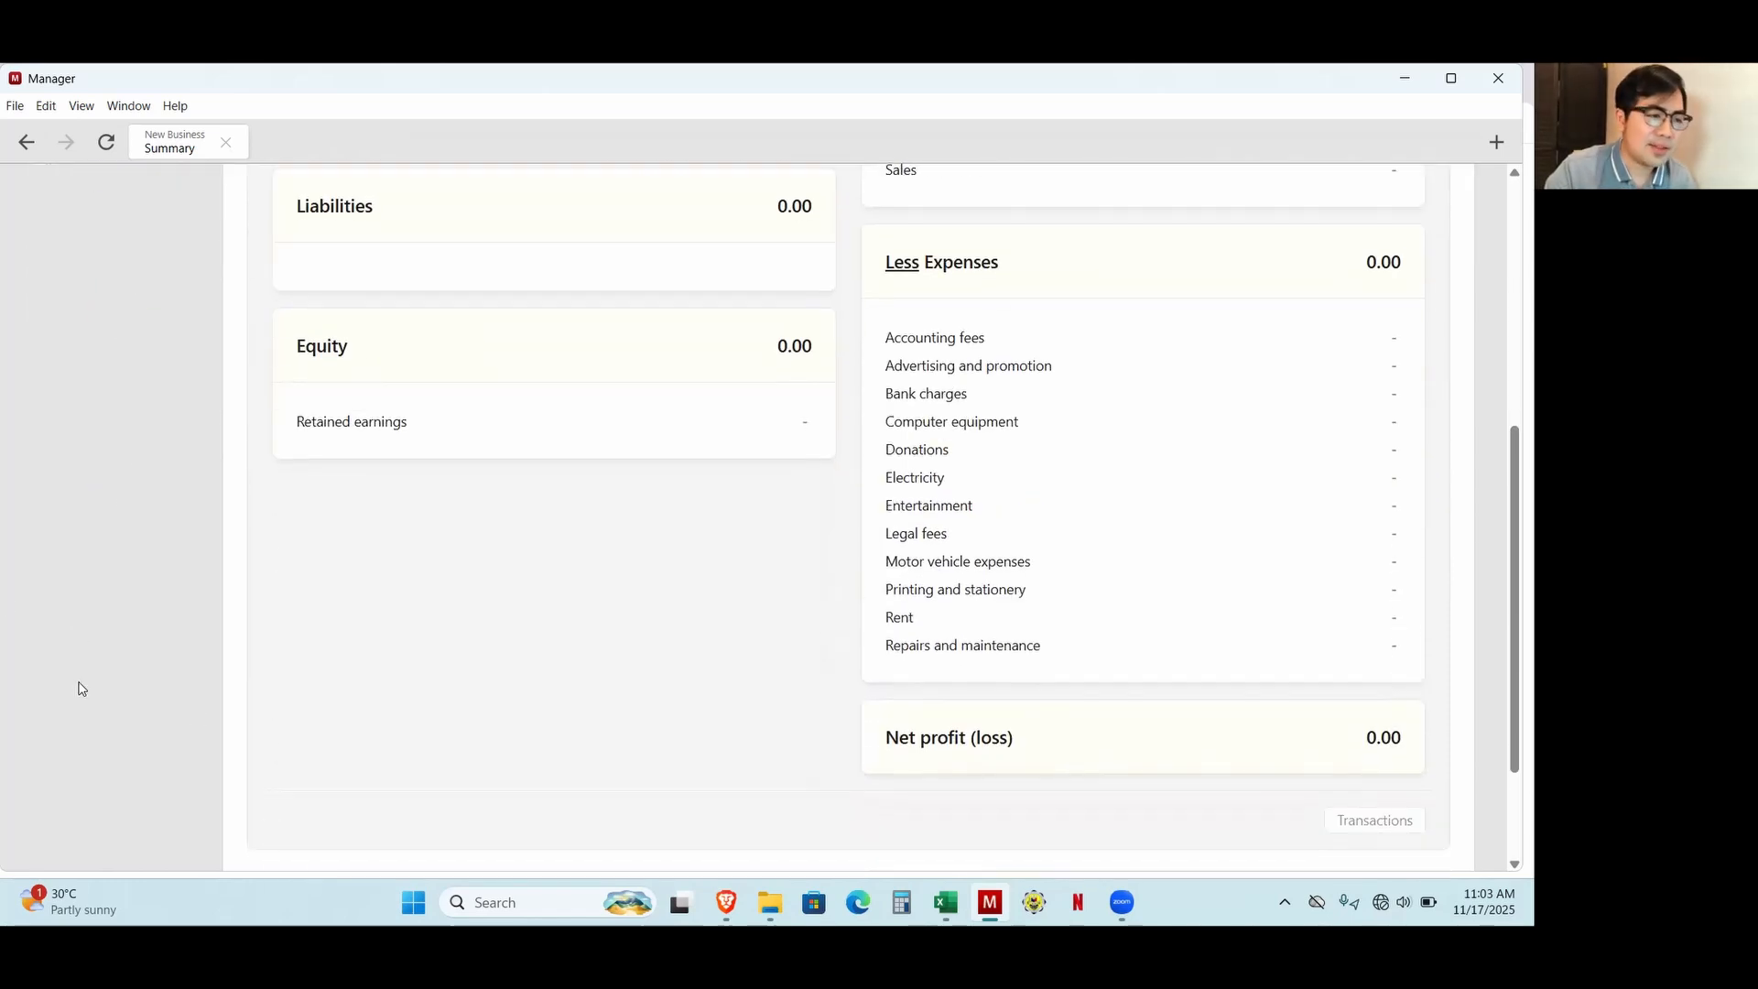
{"action": "scroll", "coordinate": [79, 687], "scroll_direction": "up", "scroll_amount": 6}
{"action": "scroll", "coordinate": [79, 687], "scroll_direction": "down", "scroll_amount": 4}
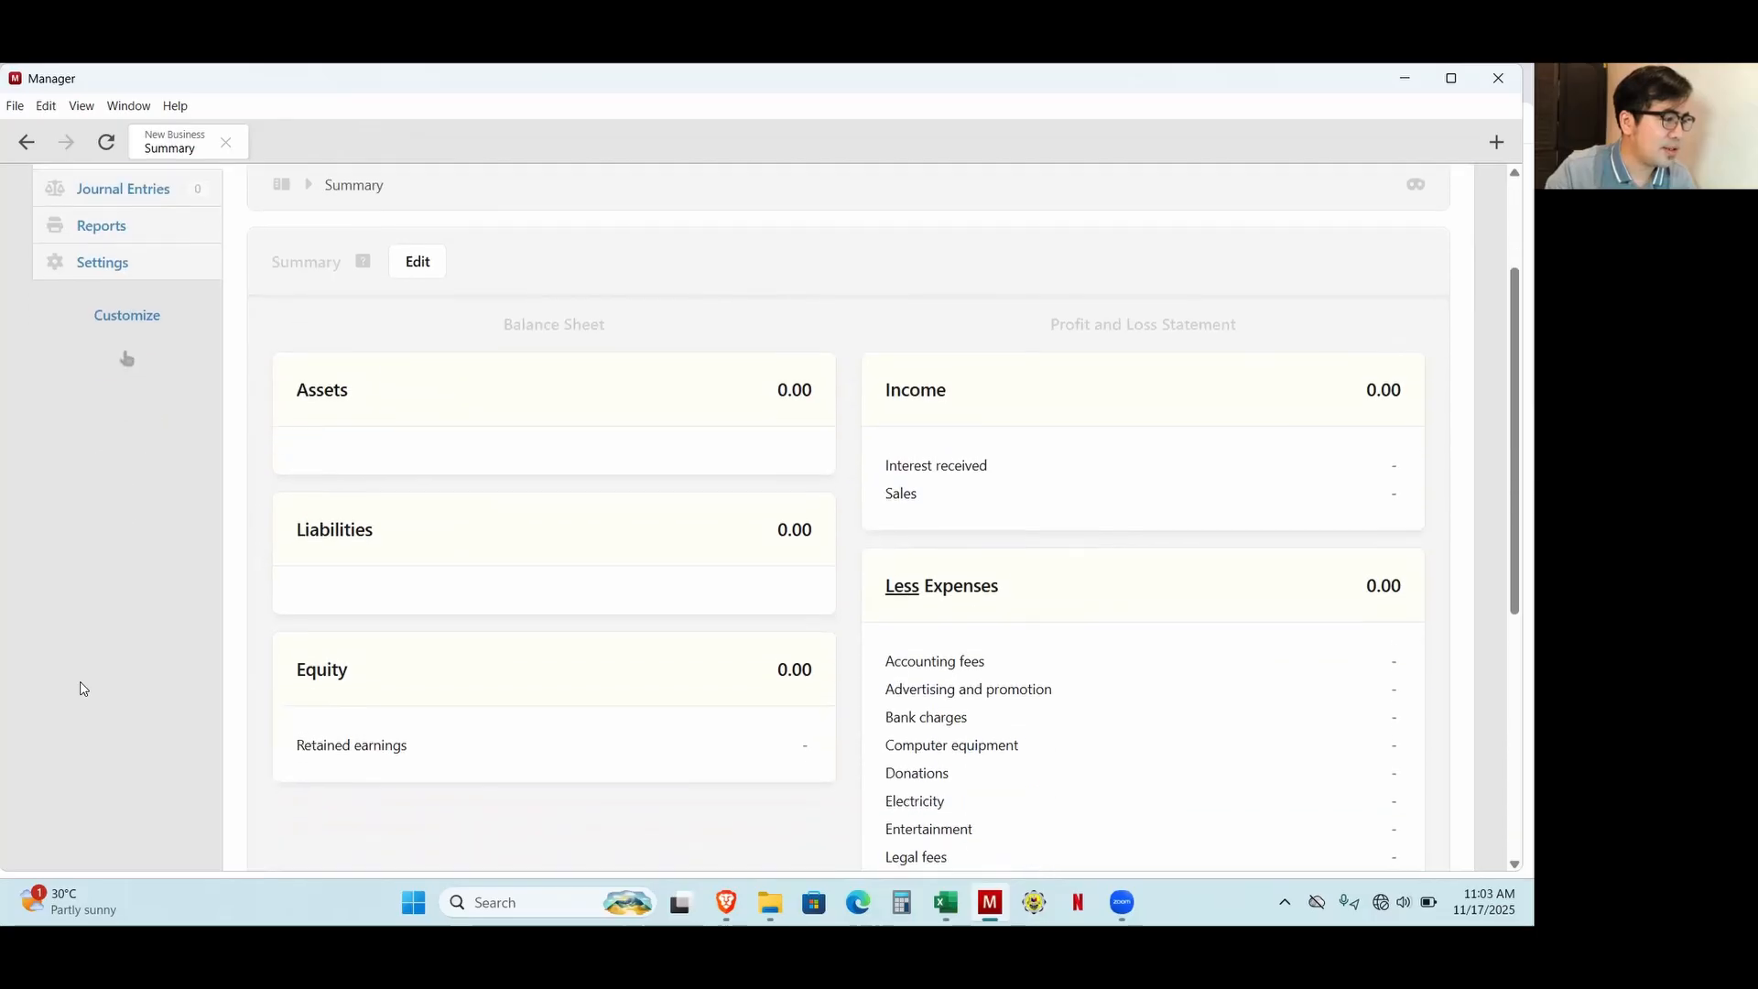
{"action": "scroll", "coordinate": [79, 687], "scroll_direction": "up", "scroll_amount": 4}
{"action": "scroll", "coordinate": [722, 596], "scroll_direction": "down", "scroll_amount": 5}
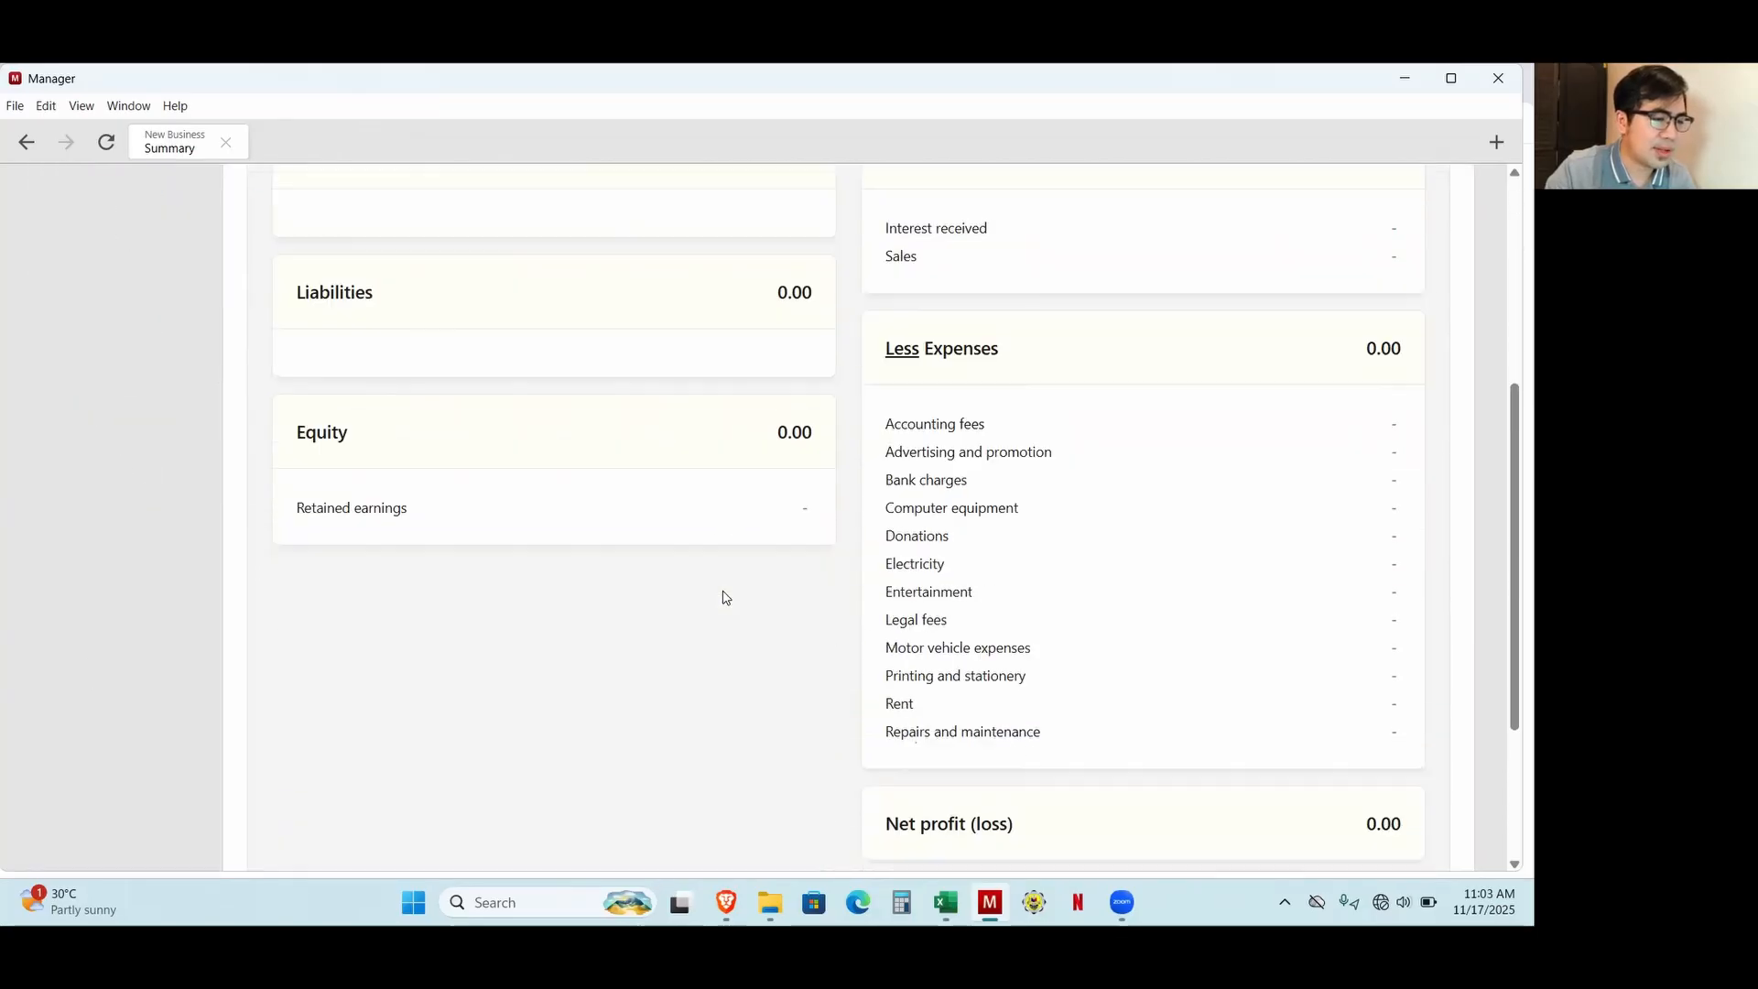
{"action": "scroll", "coordinate": [718, 599], "scroll_direction": "up", "scroll_amount": 4}
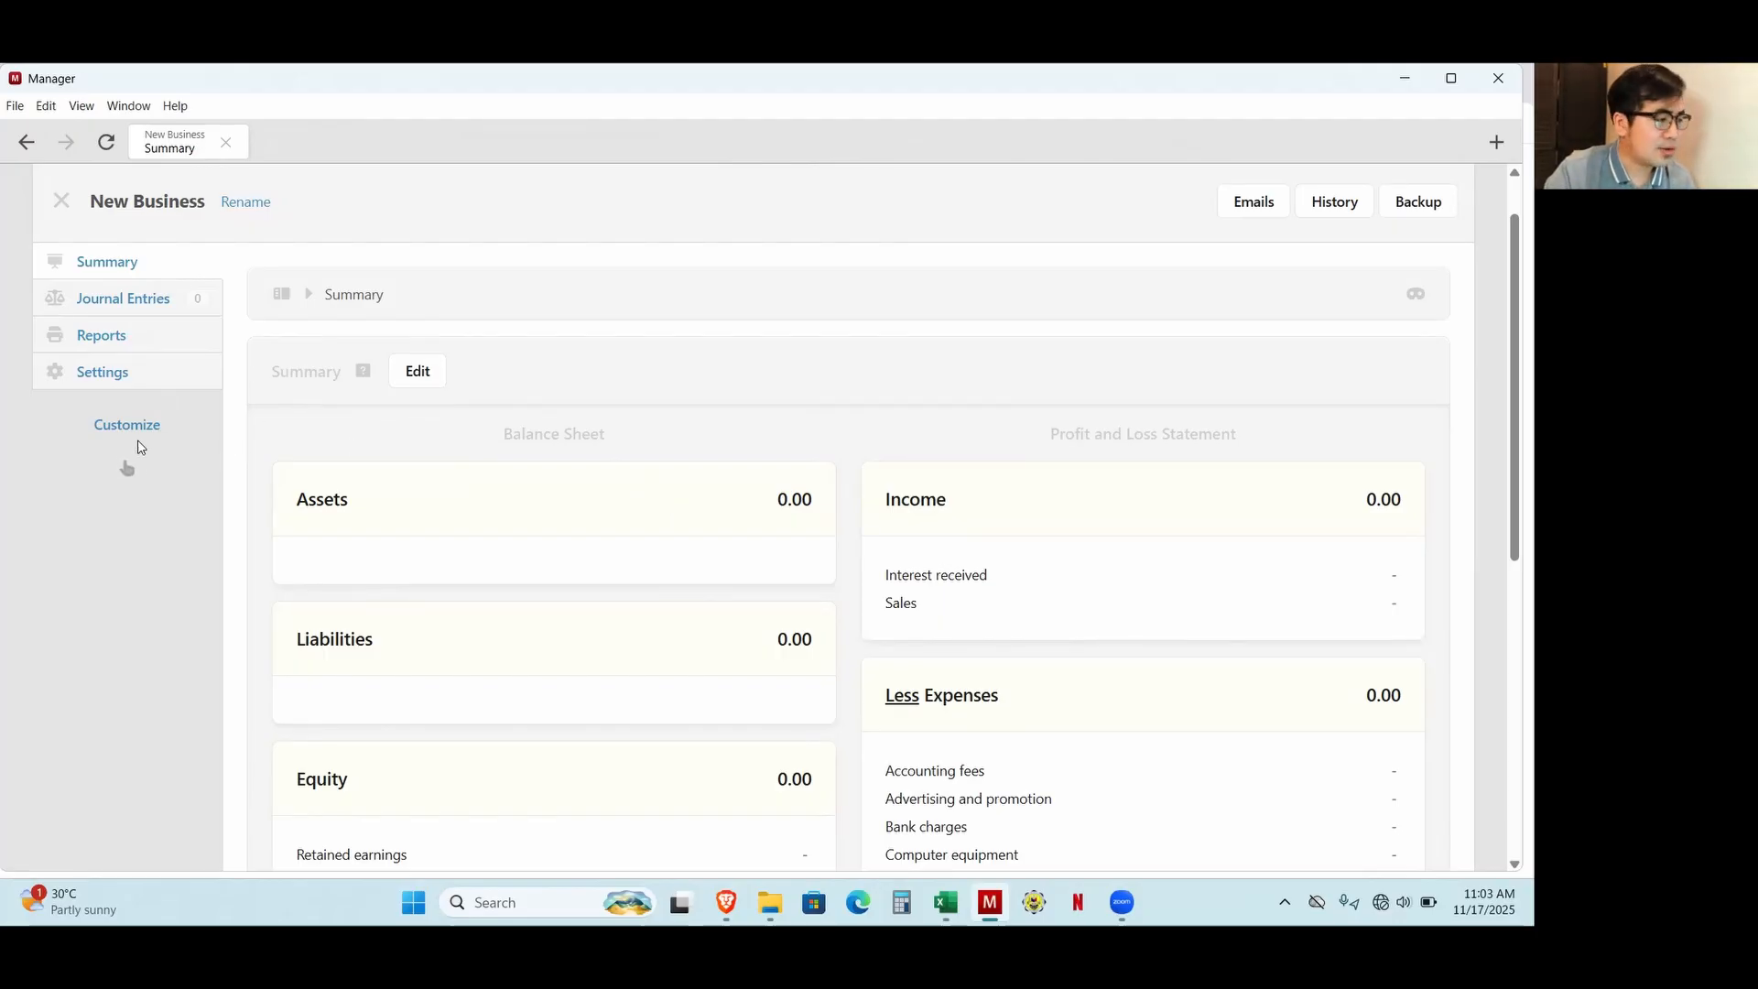
Customize the business's modules by enabling Bank and Cash Accounts, Receipts, Payments and Customers.
{"action": "left_click", "coordinate": [142, 433]}
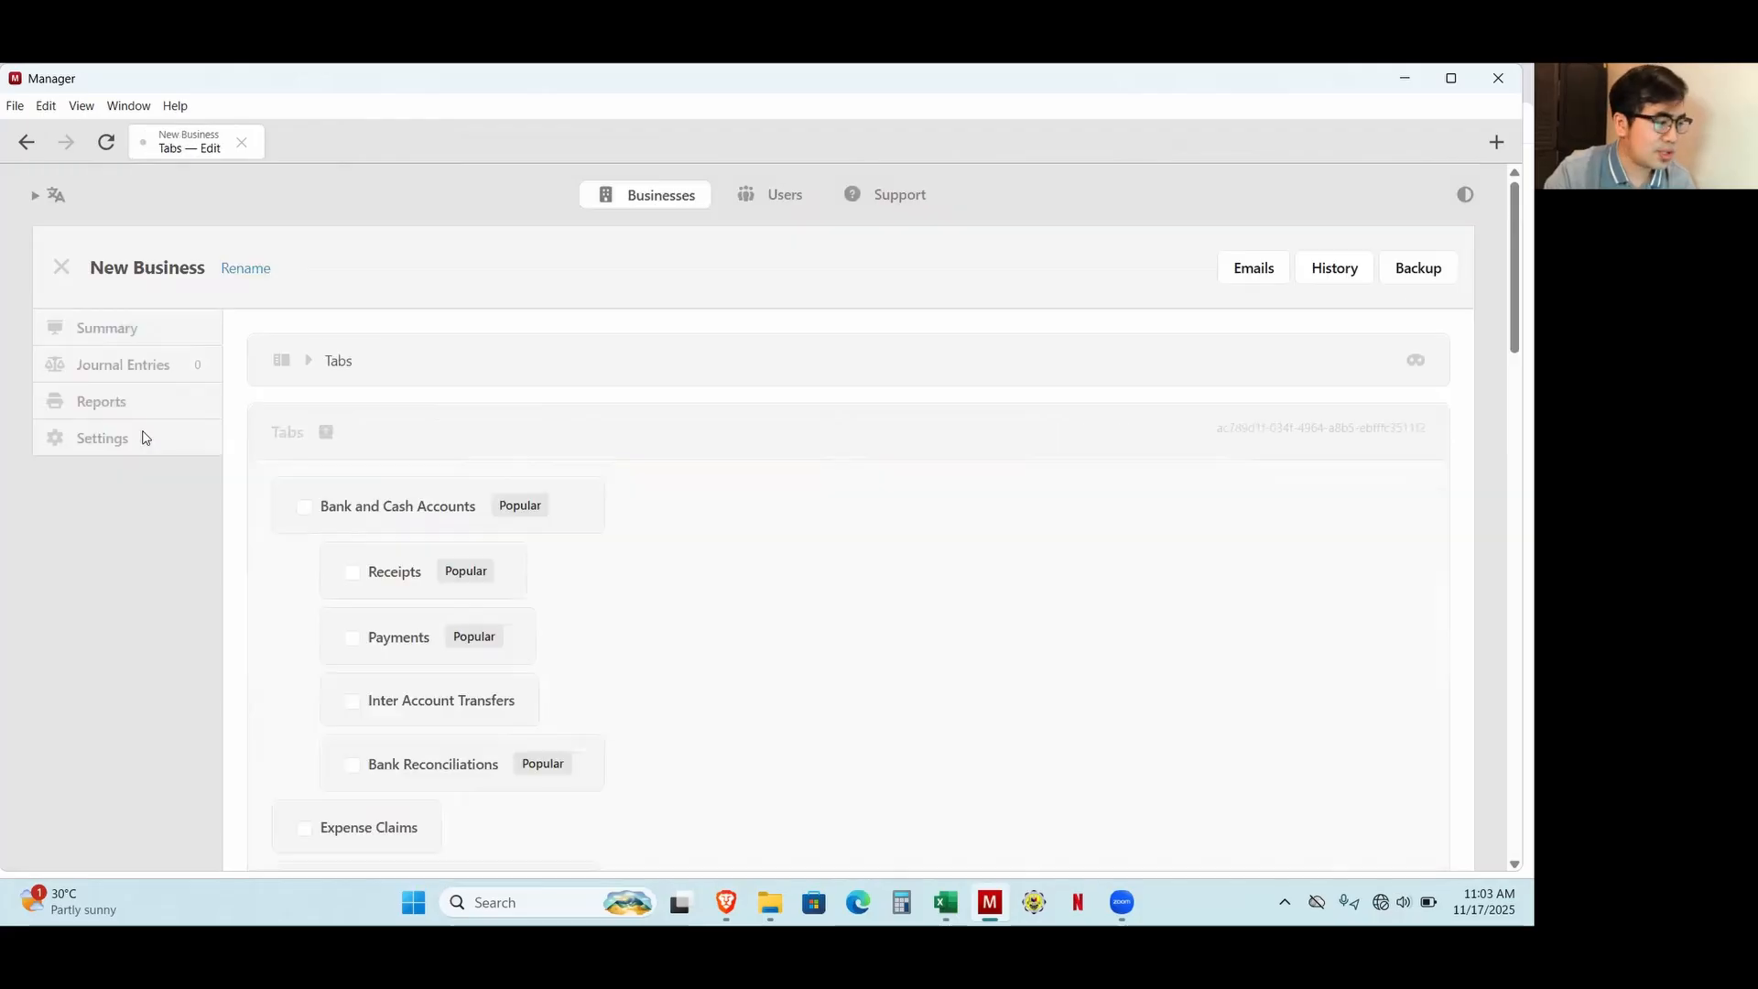
{"action": "scroll", "coordinate": [347, 513], "scroll_direction": "down", "scroll_amount": 1}
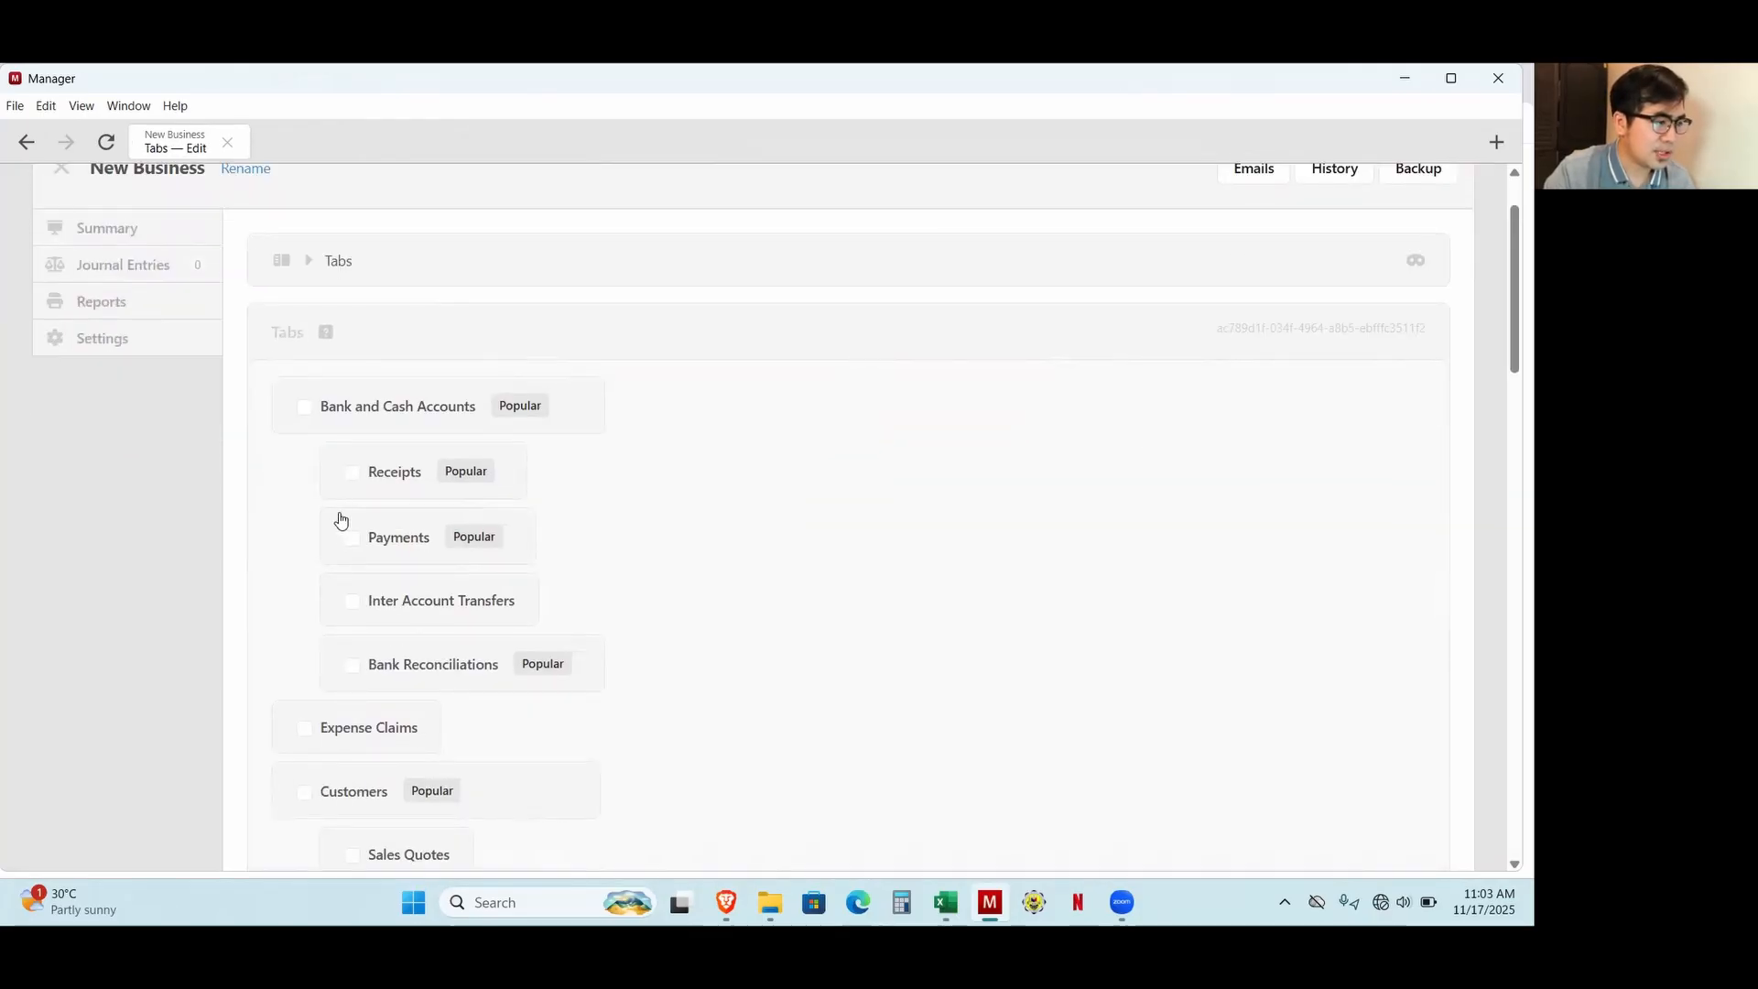
{"action": "left_click", "coordinate": [305, 407]}
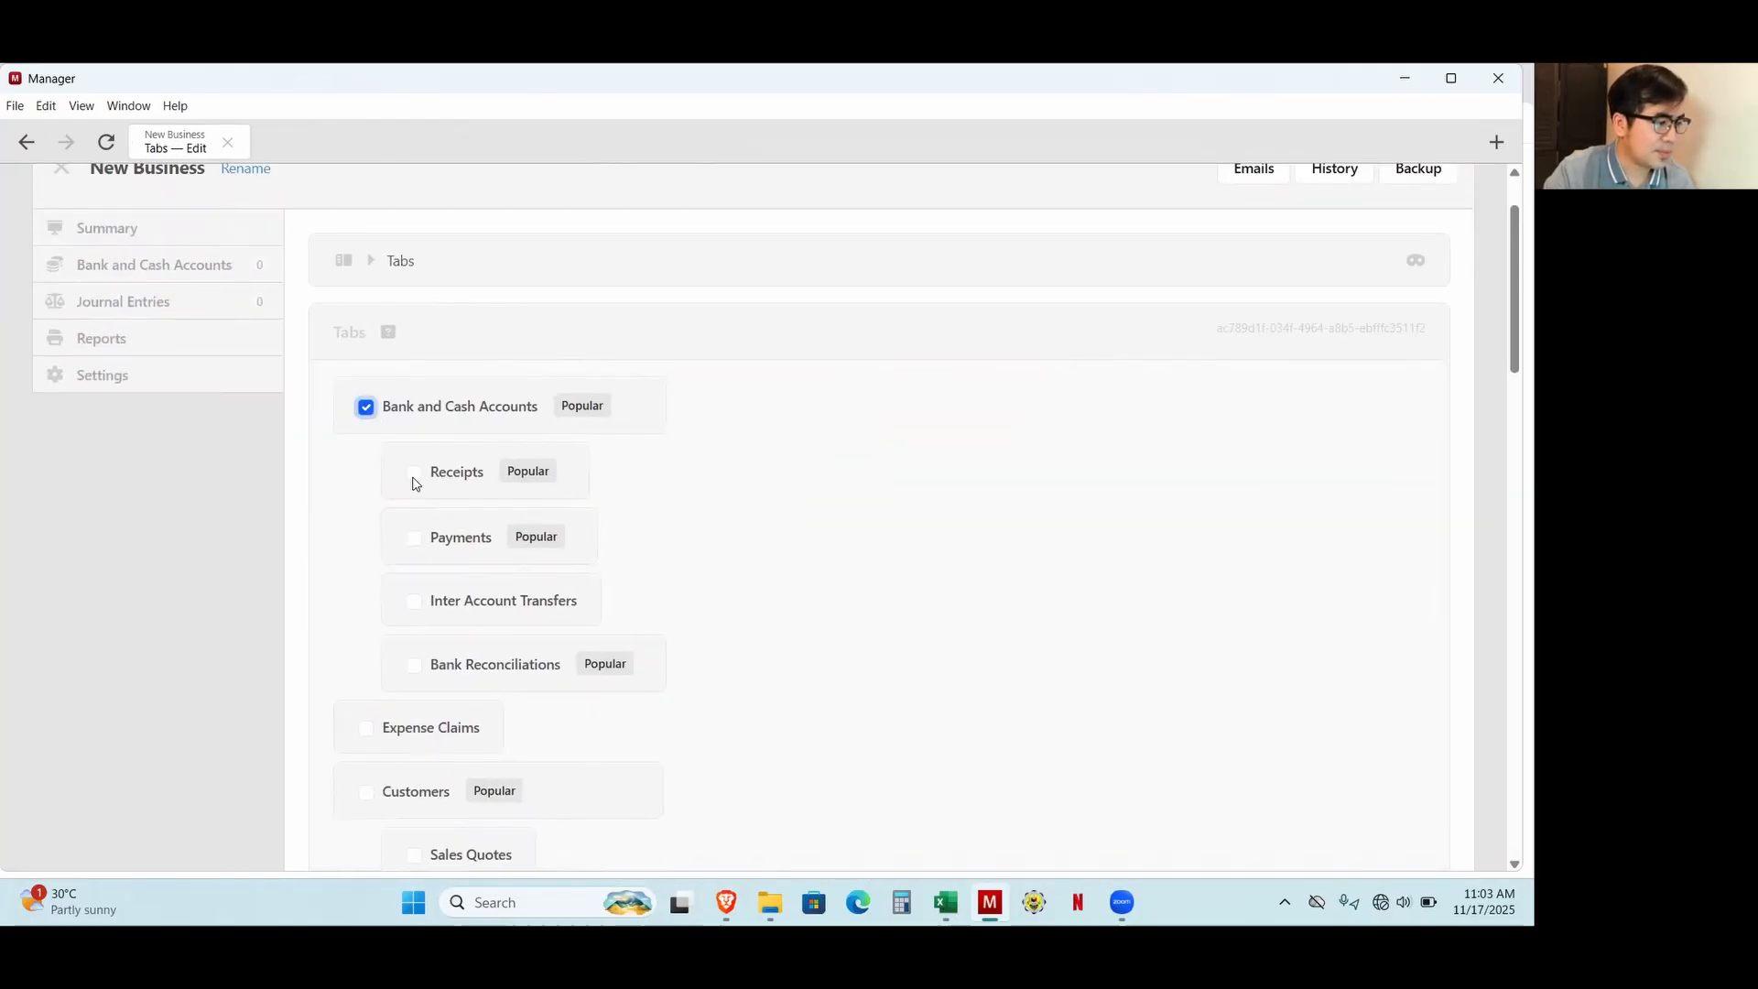
{"action": "left_click", "coordinate": [414, 473]}
{"action": "left_click", "coordinate": [414, 538]}
{"action": "scroll", "coordinate": [389, 573], "scroll_direction": "down", "scroll_amount": 3}
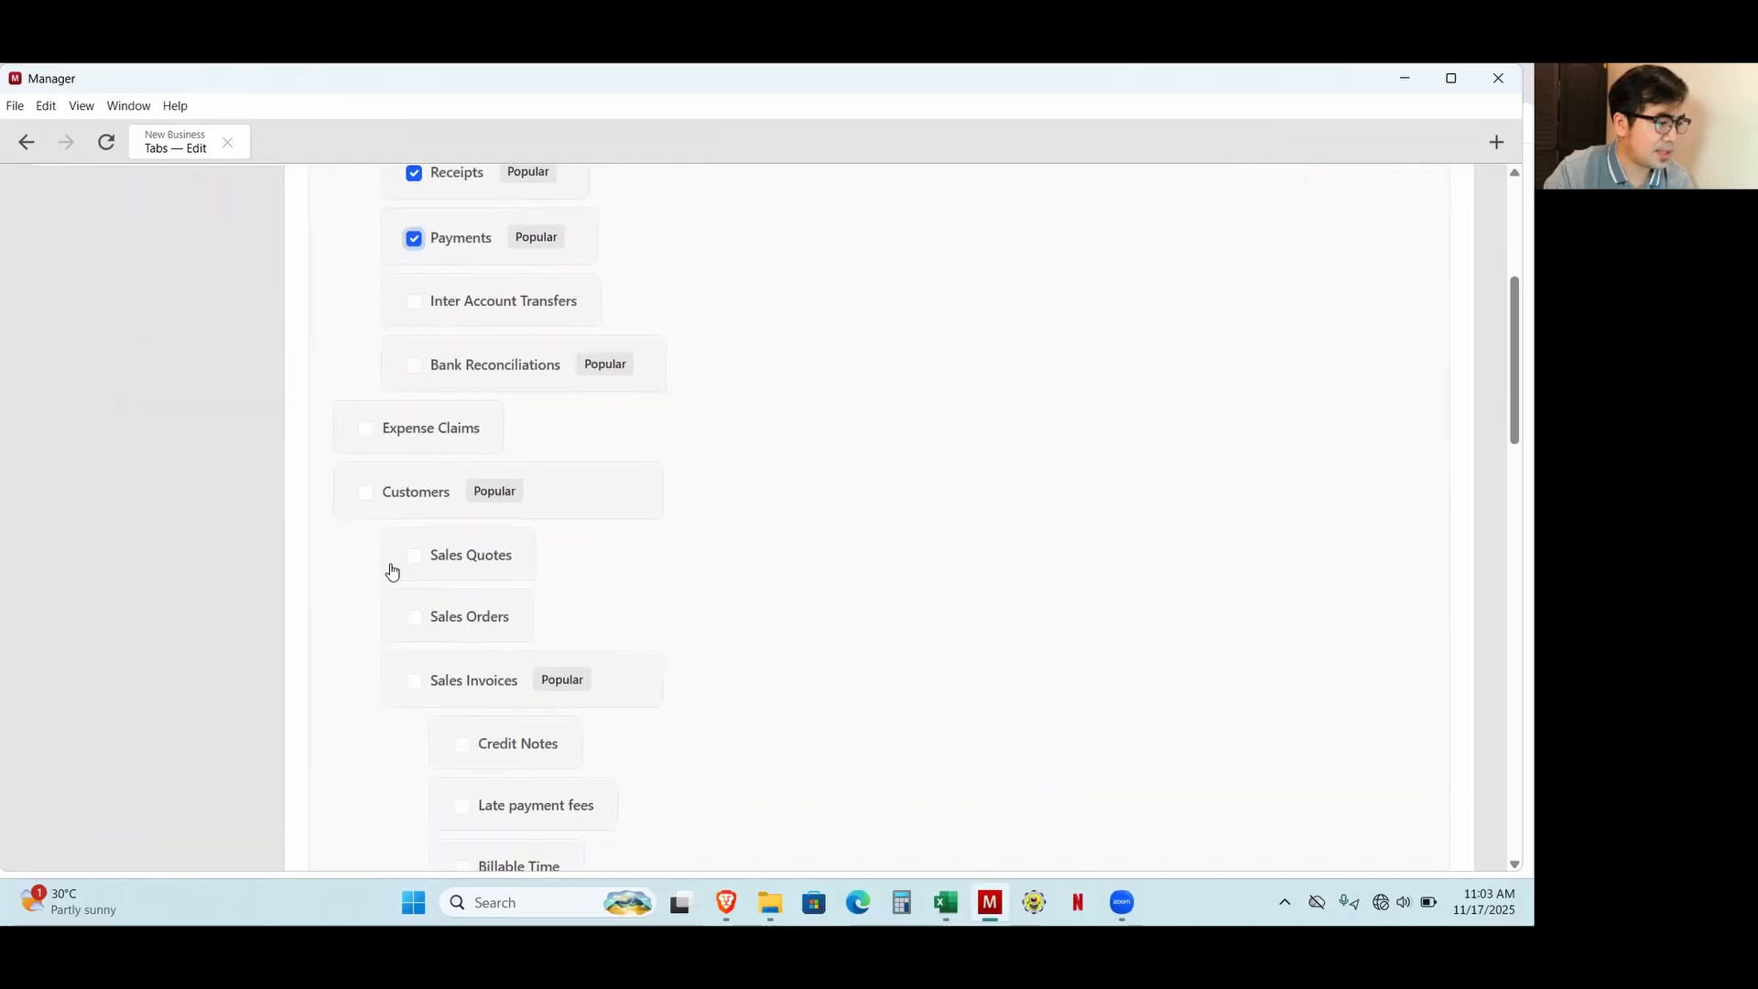
{"action": "left_click", "coordinate": [366, 491]}
Also enable Suppliers, Purchase Invoices and Inventory Items, and save the module selection.
{"action": "scroll", "coordinate": [384, 529], "scroll_direction": "down", "scroll_amount": 2}
{"action": "scroll", "coordinate": [383, 528], "scroll_direction": "down", "scroll_amount": 5}
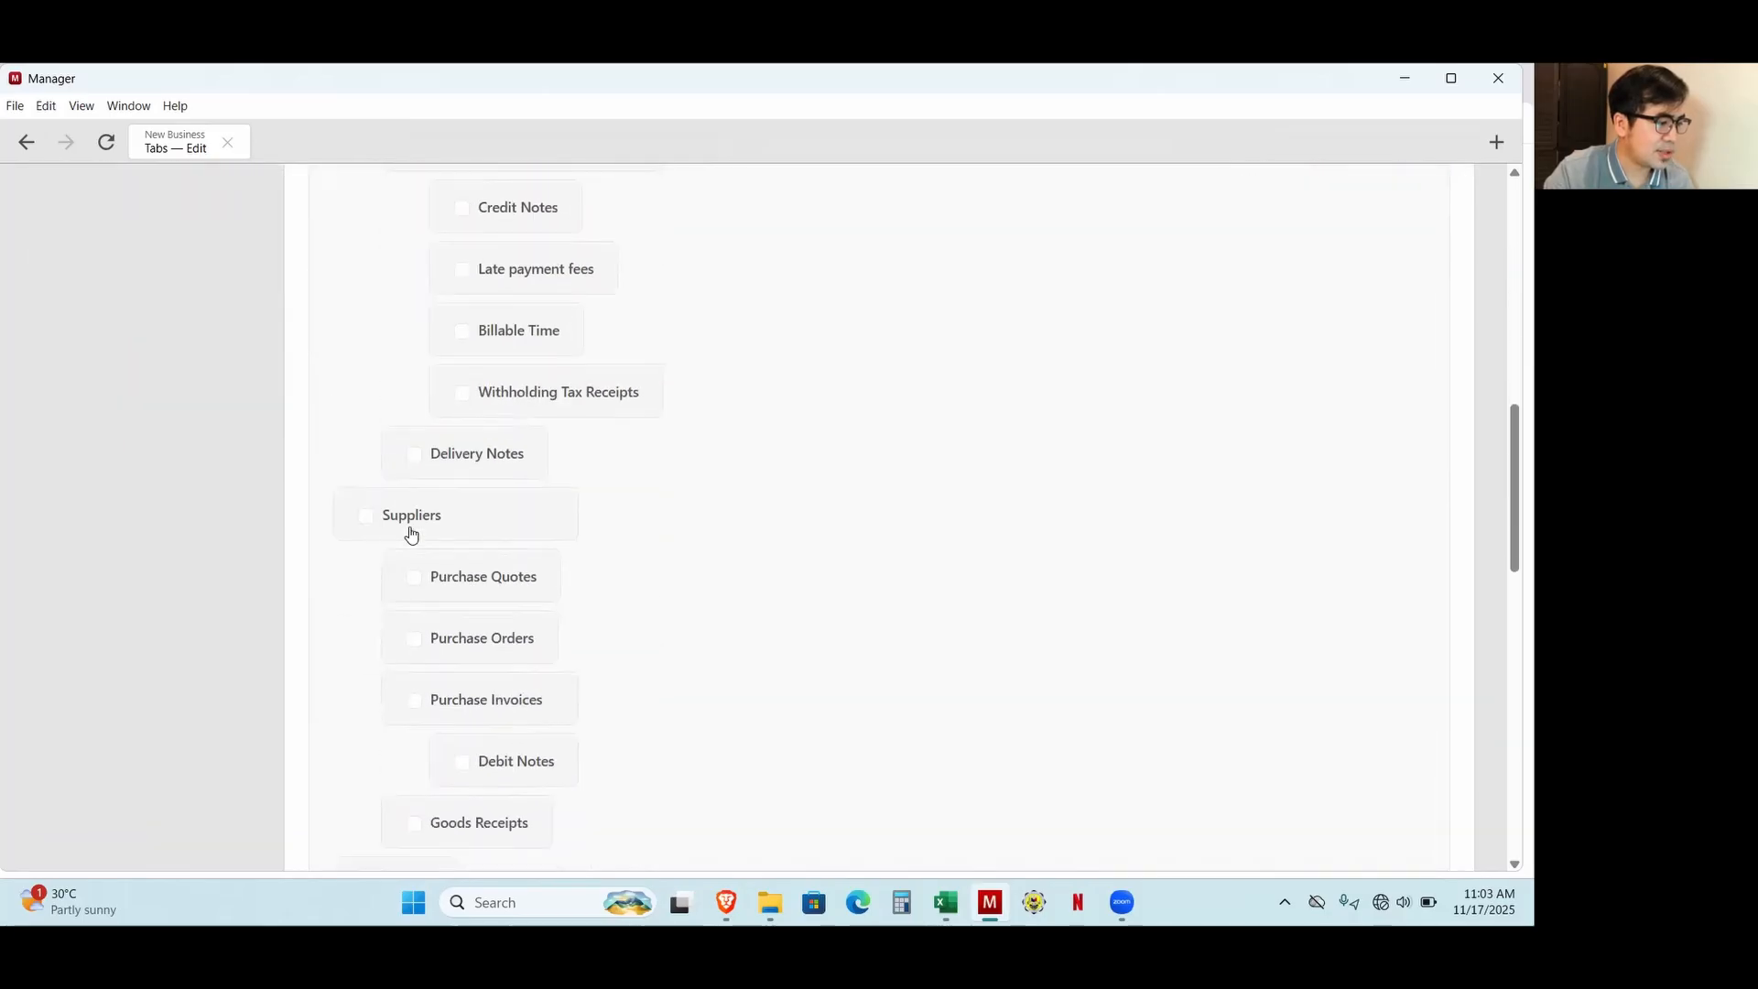
{"action": "left_click", "coordinate": [365, 418]}
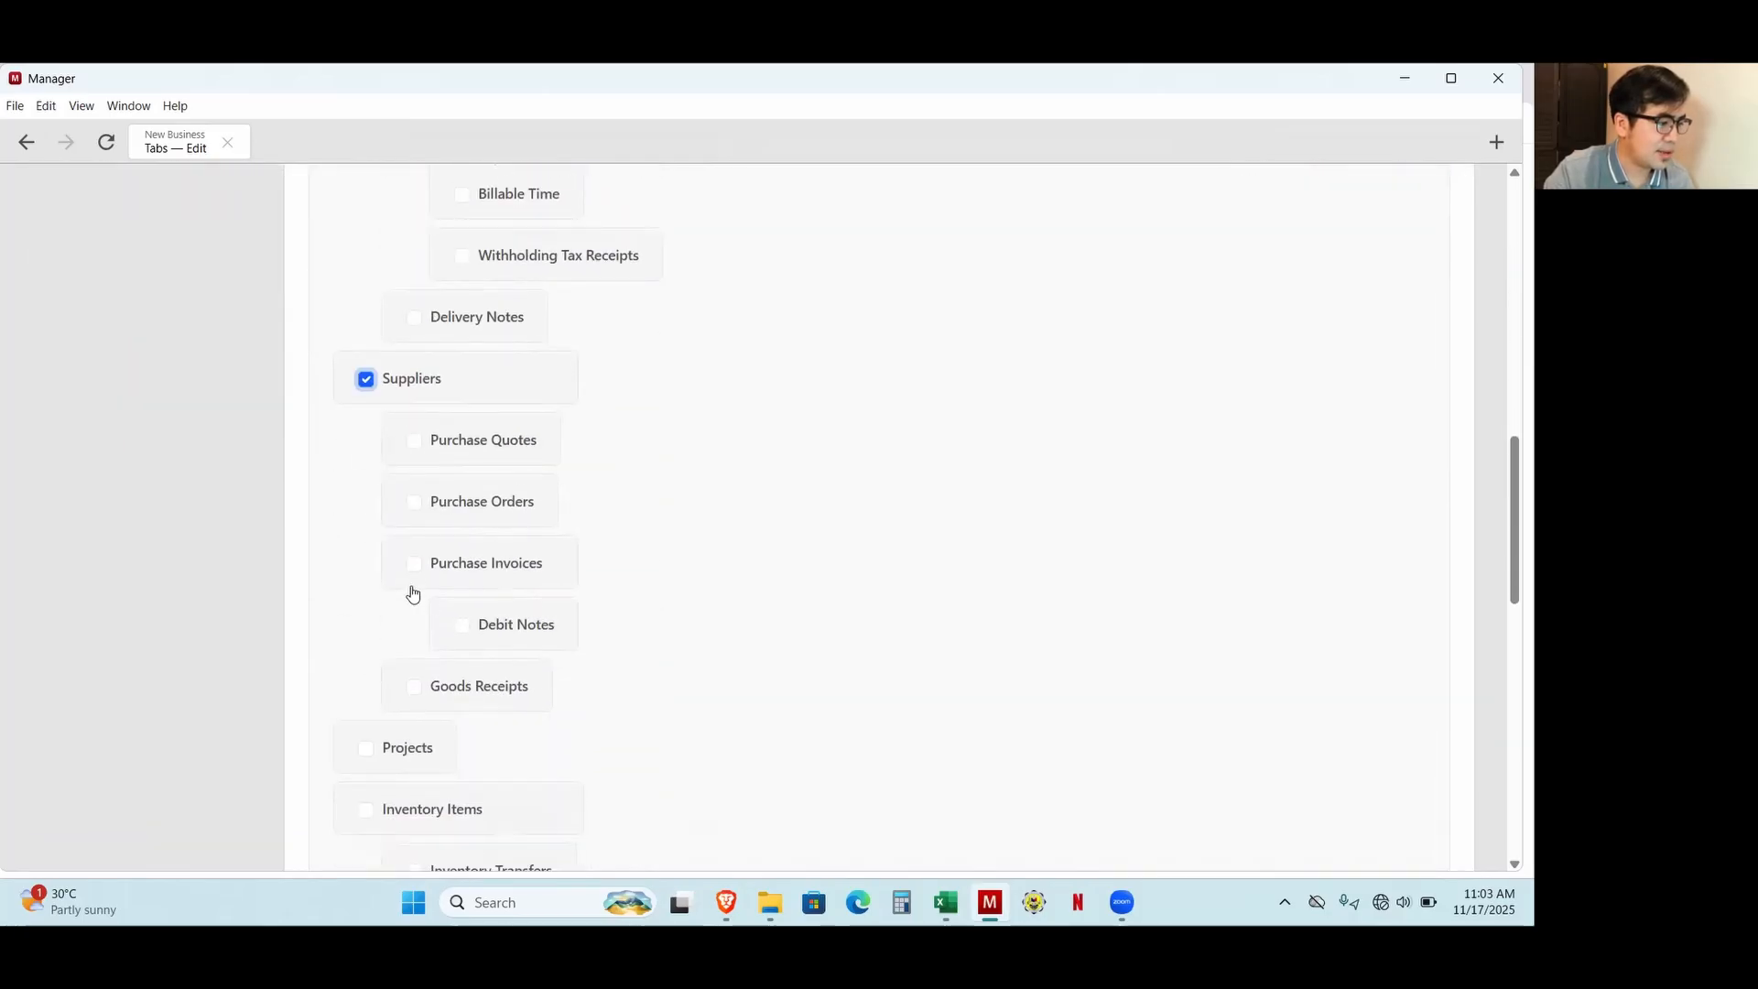
{"action": "left_click", "coordinate": [414, 563]}
{"action": "scroll", "coordinate": [538, 613], "scroll_direction": "down", "scroll_amount": 2}
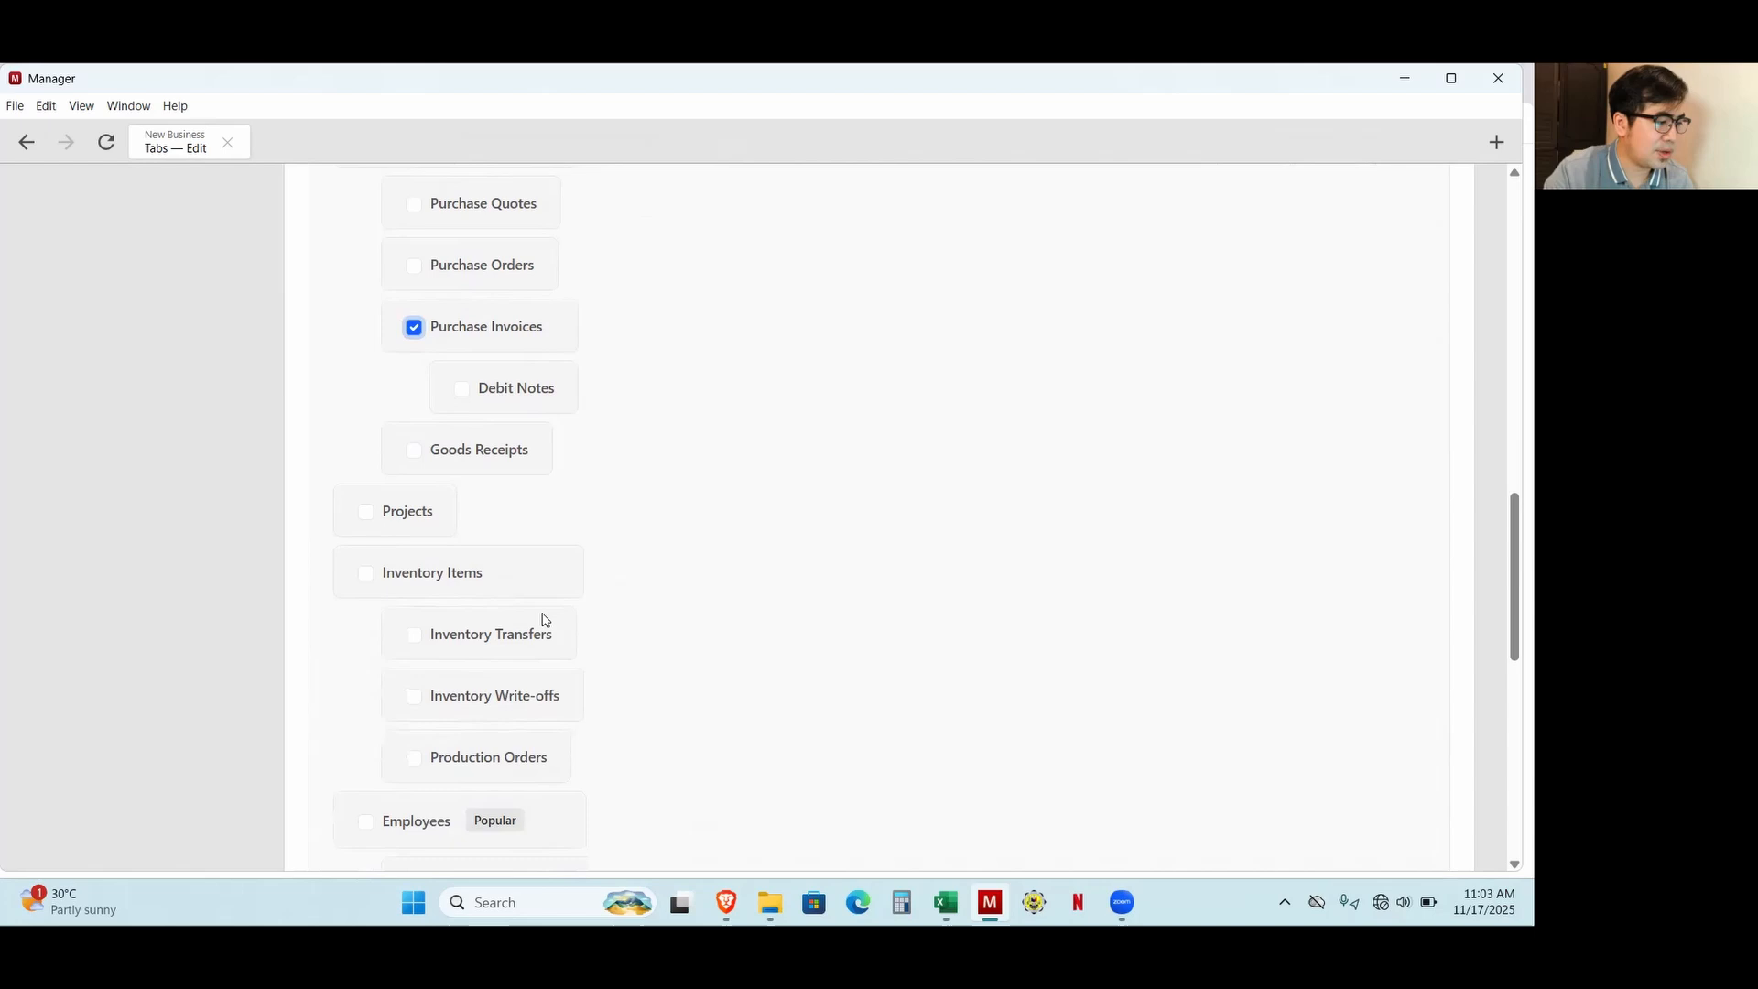
{"action": "left_click", "coordinate": [367, 577]}
{"action": "scroll", "coordinate": [539, 600], "scroll_direction": "down", "scroll_amount": 3}
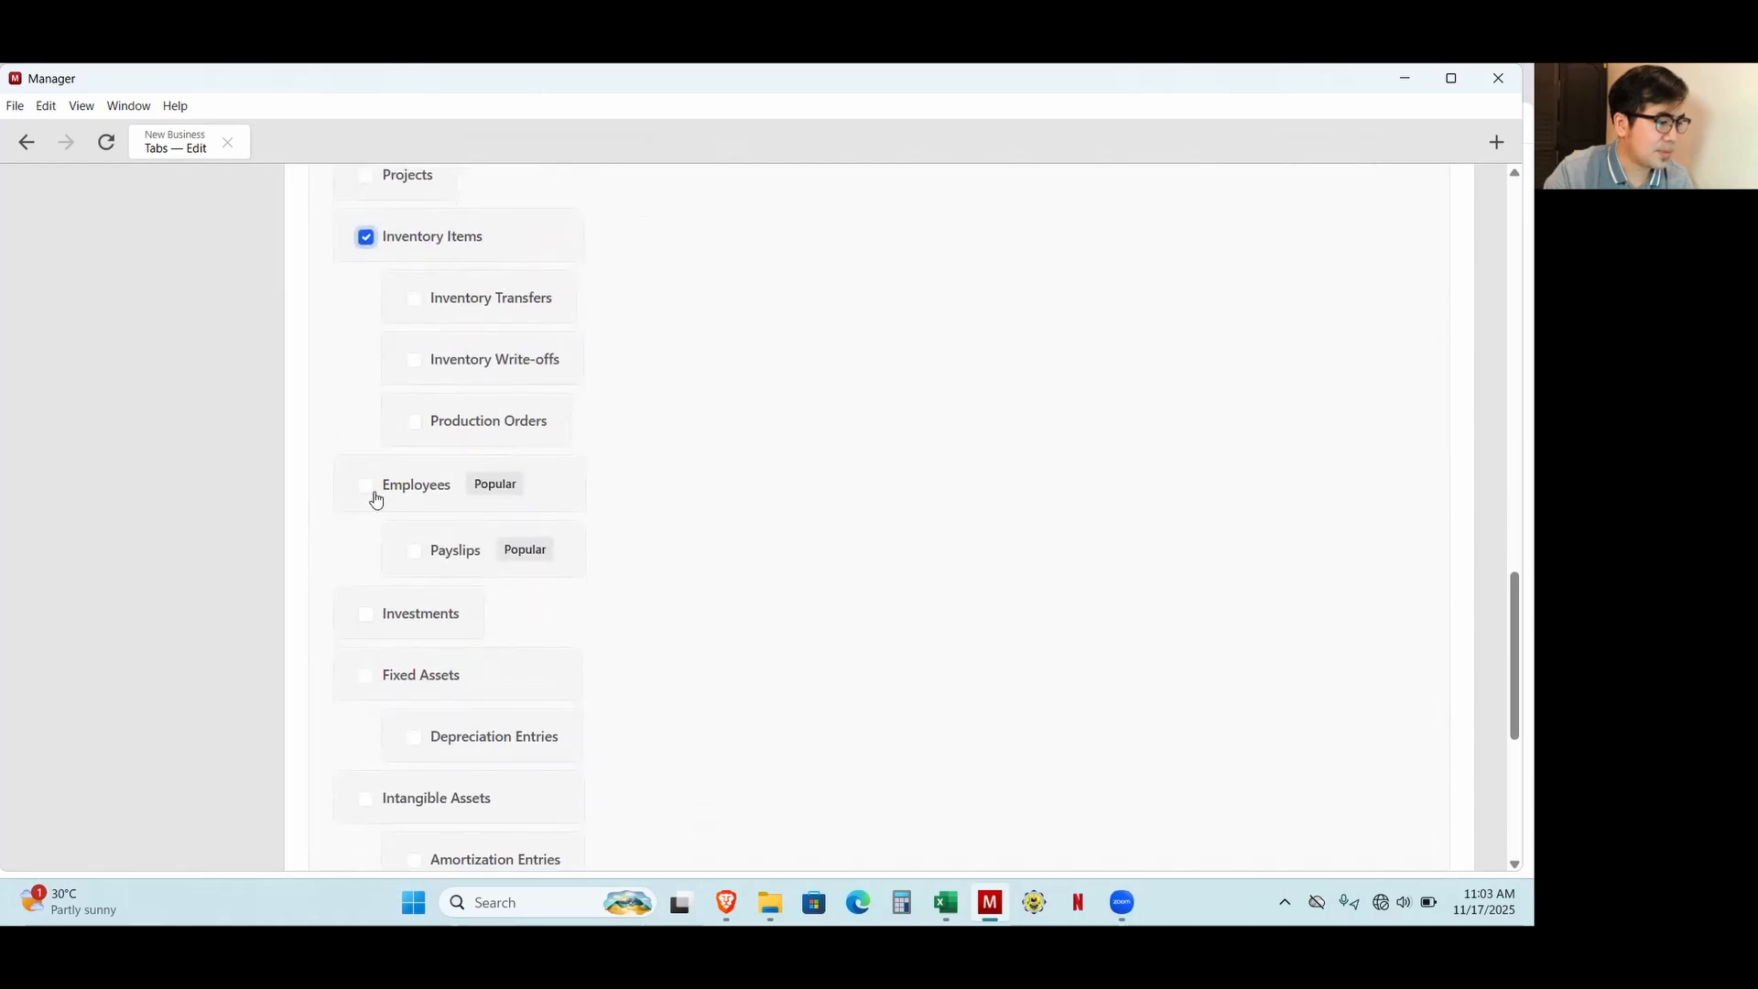
{"action": "scroll", "coordinate": [381, 522], "scroll_direction": "down", "scroll_amount": 4}
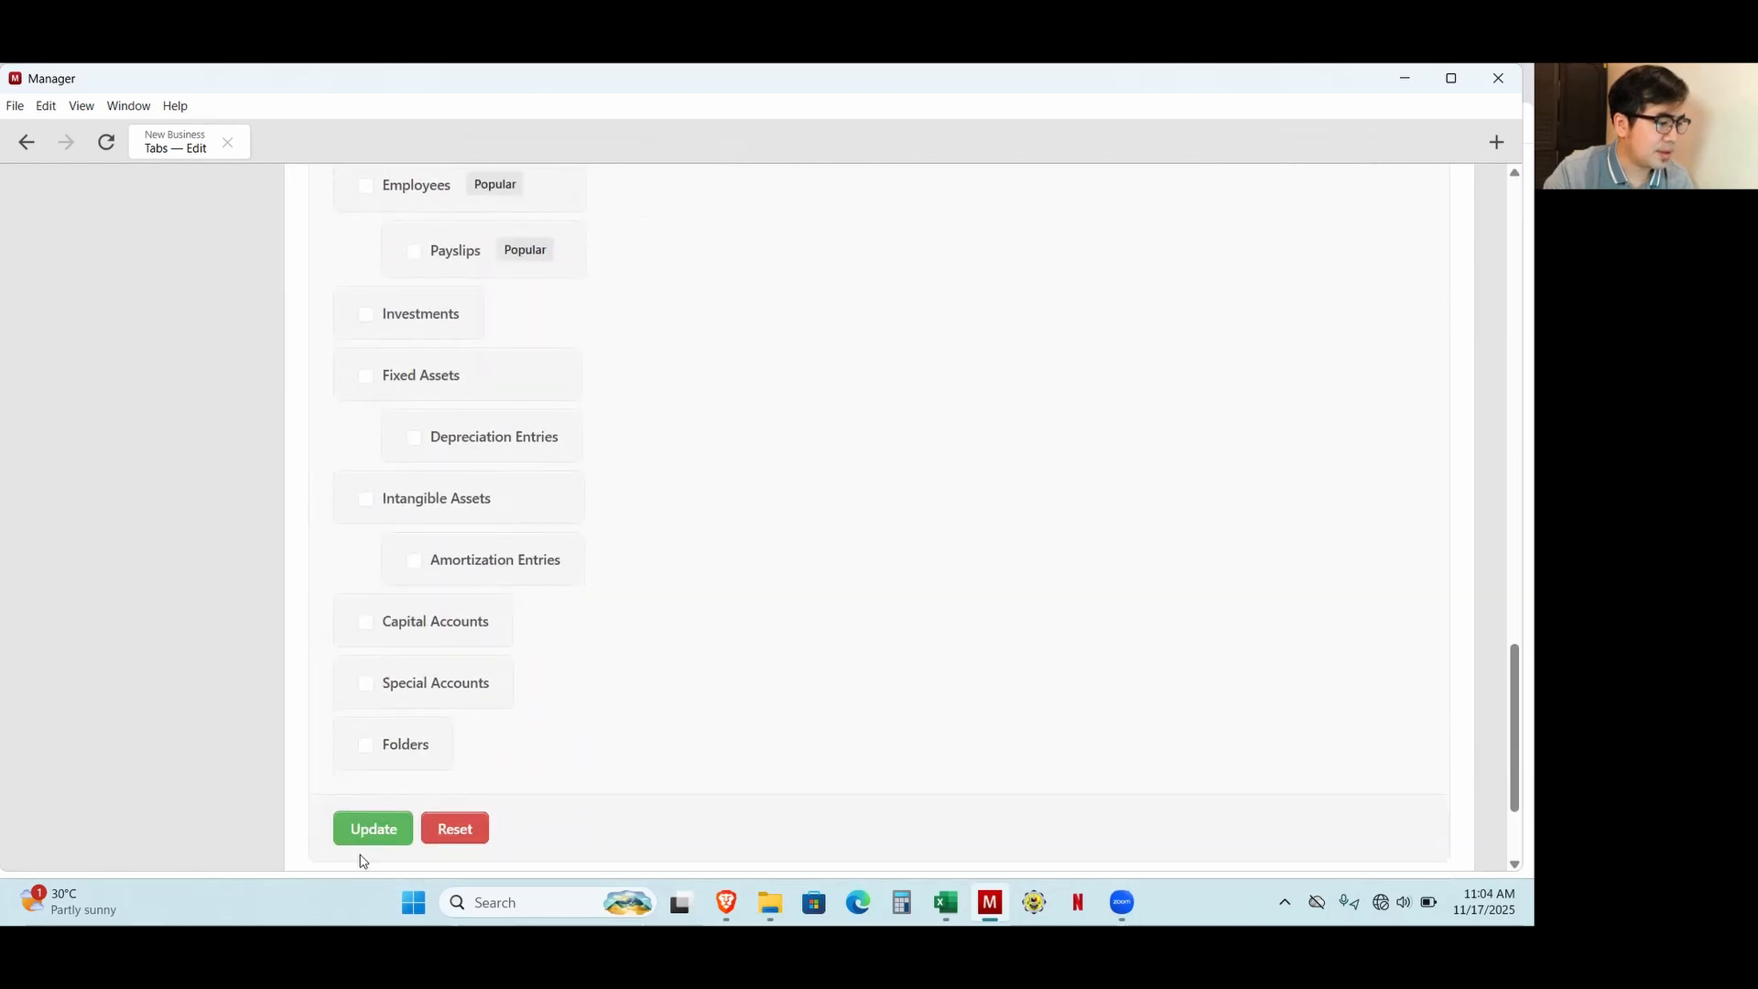
{"action": "left_click", "coordinate": [389, 830]}
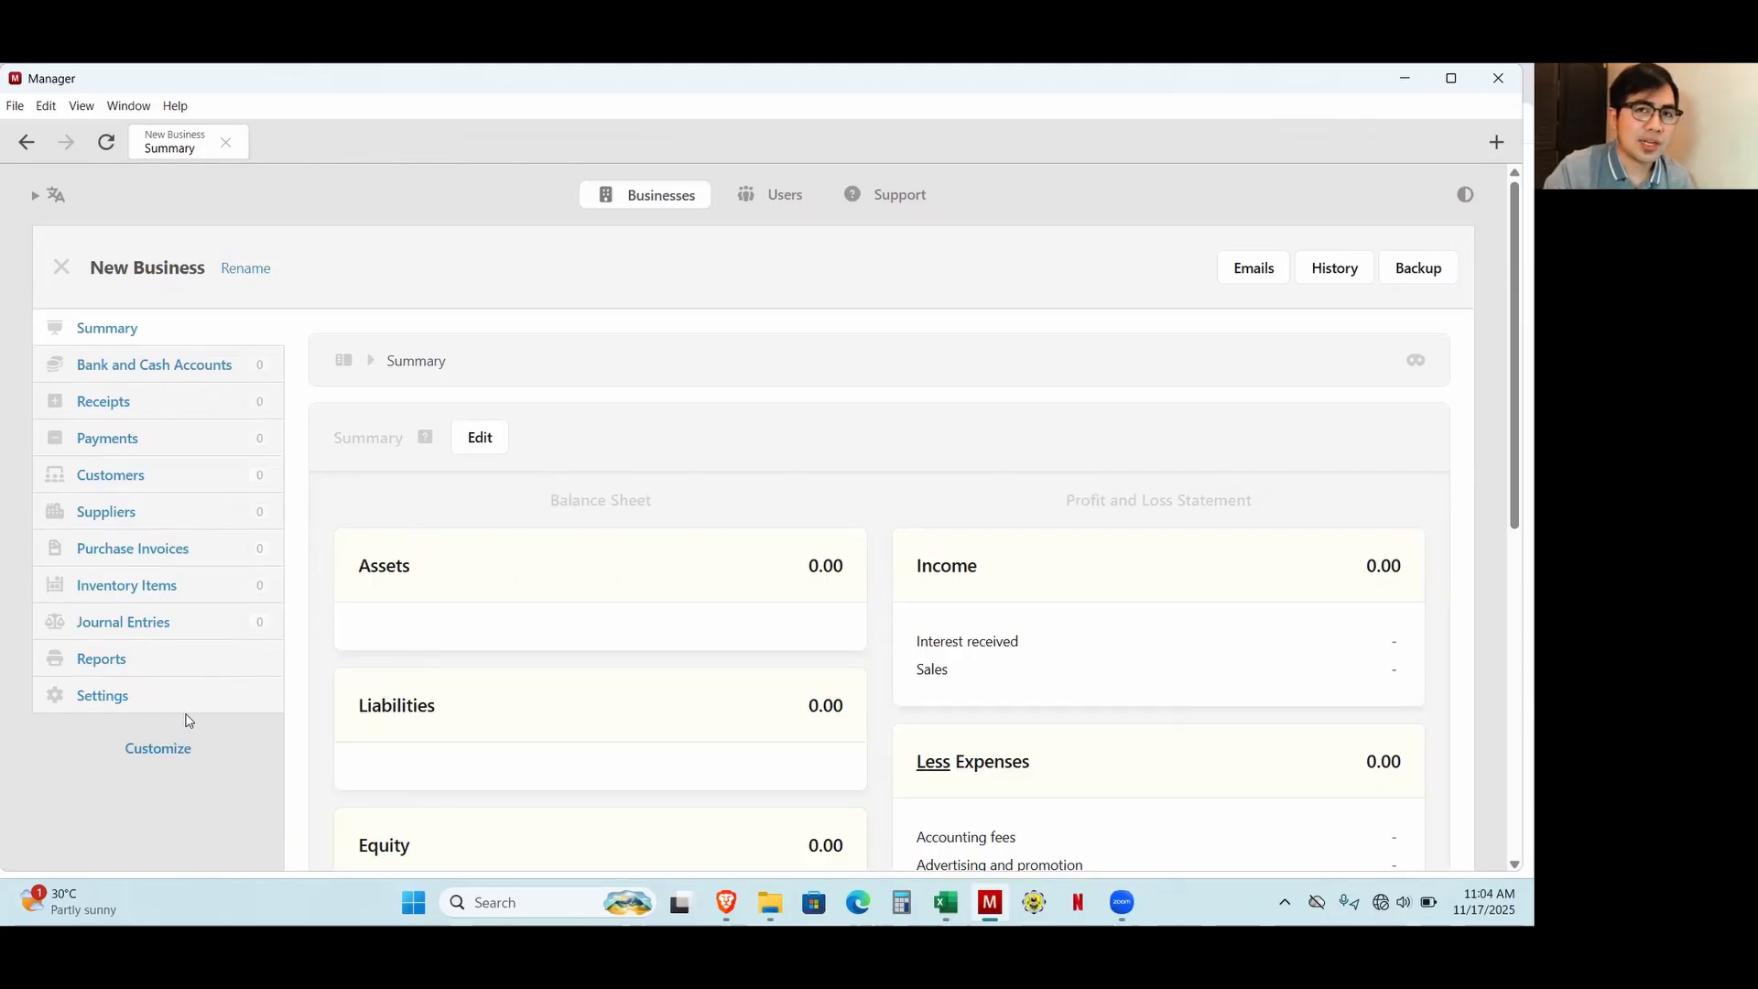
Open the business's chart of accounts and look through its default profit and loss accounts.
{"action": "left_click", "coordinate": [139, 707]}
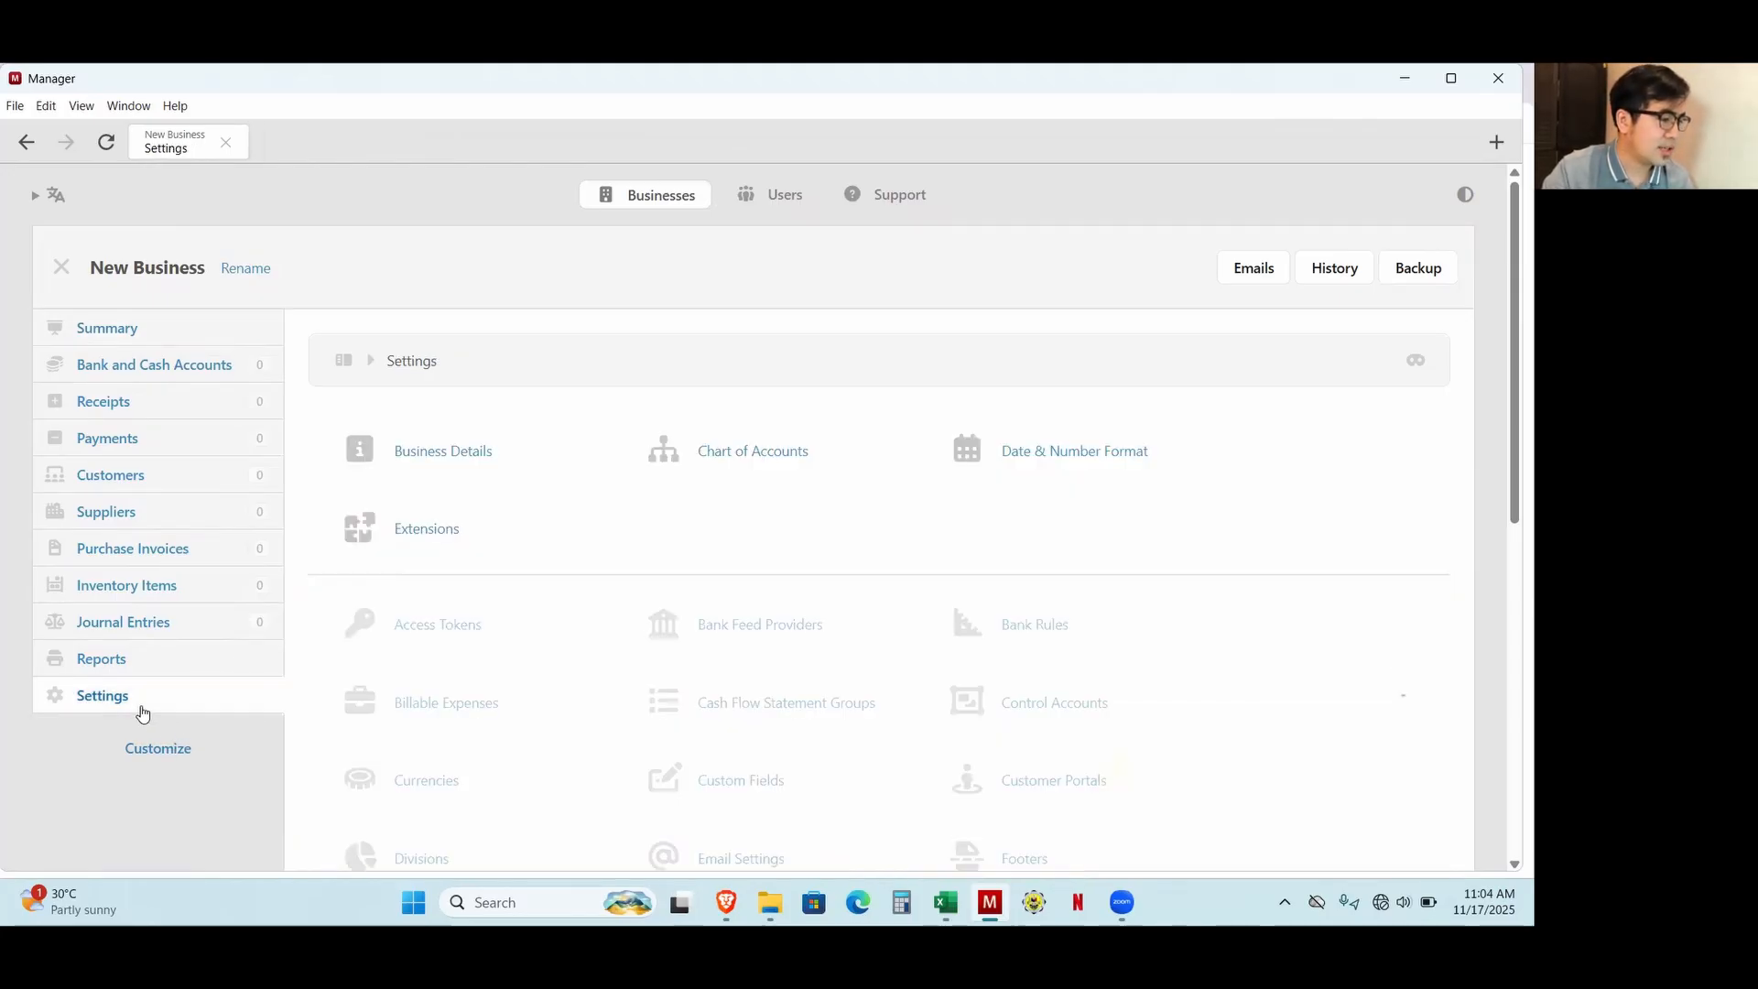
{"action": "left_click", "coordinate": [793, 468]}
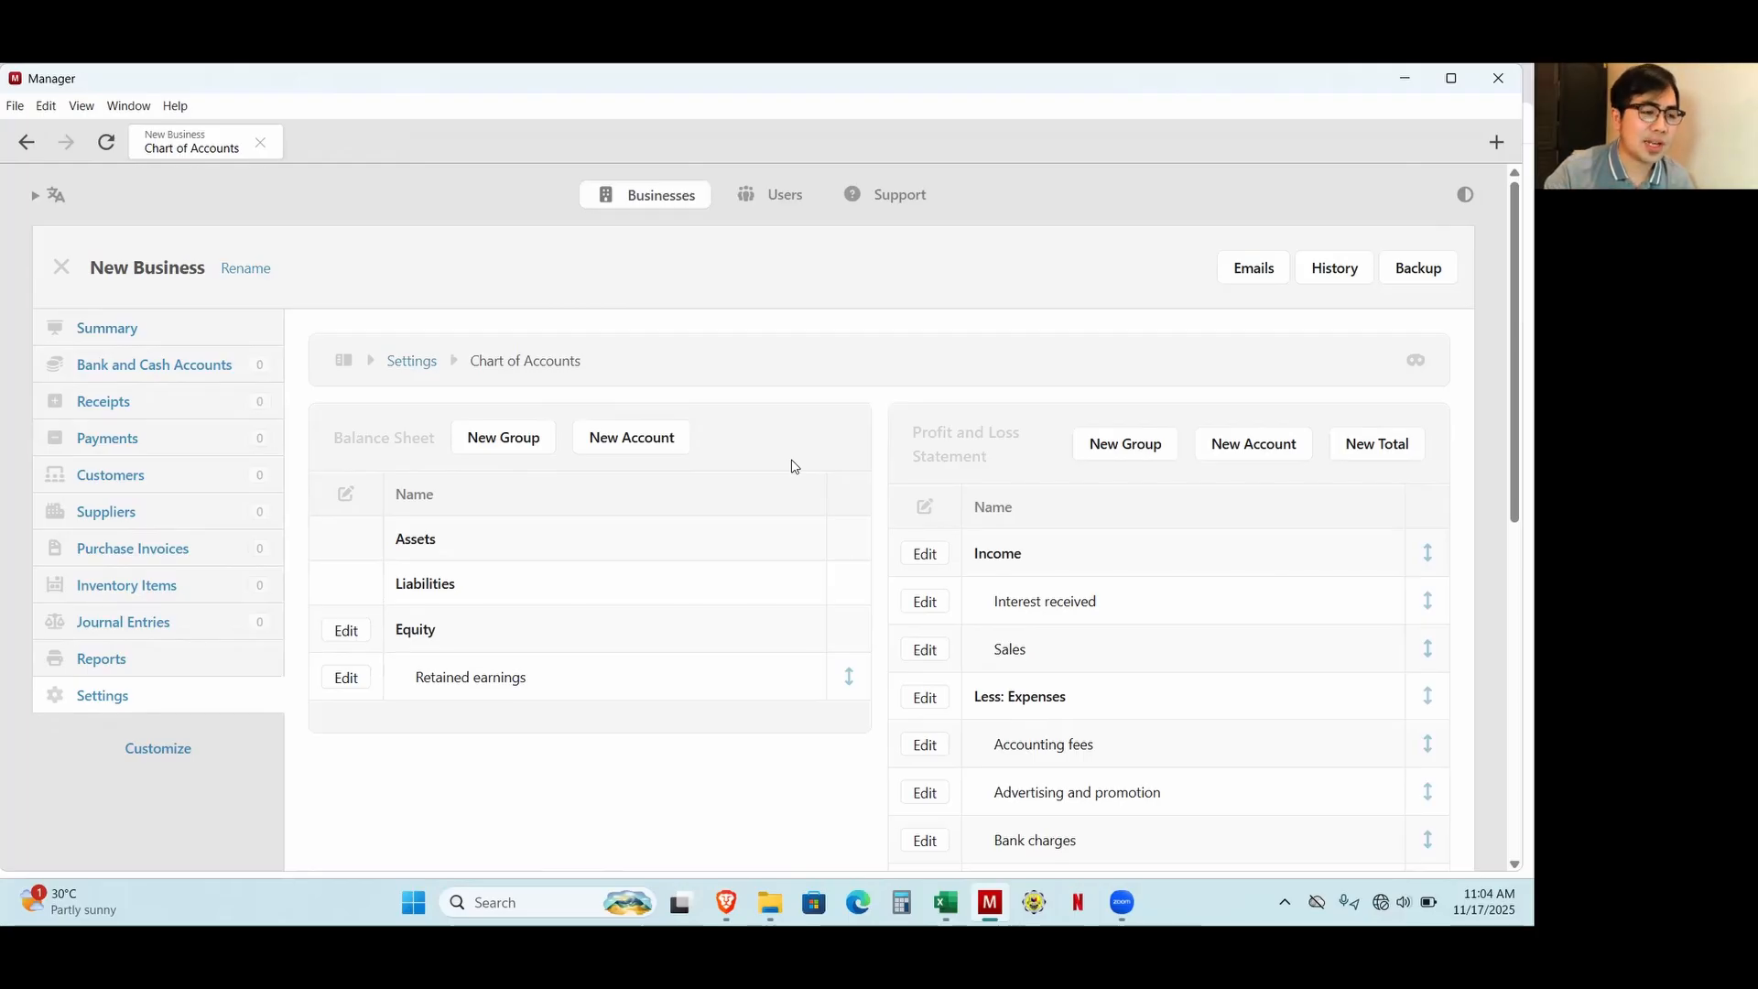
{"action": "scroll", "coordinate": [1135, 641], "scroll_direction": "down", "scroll_amount": 5}
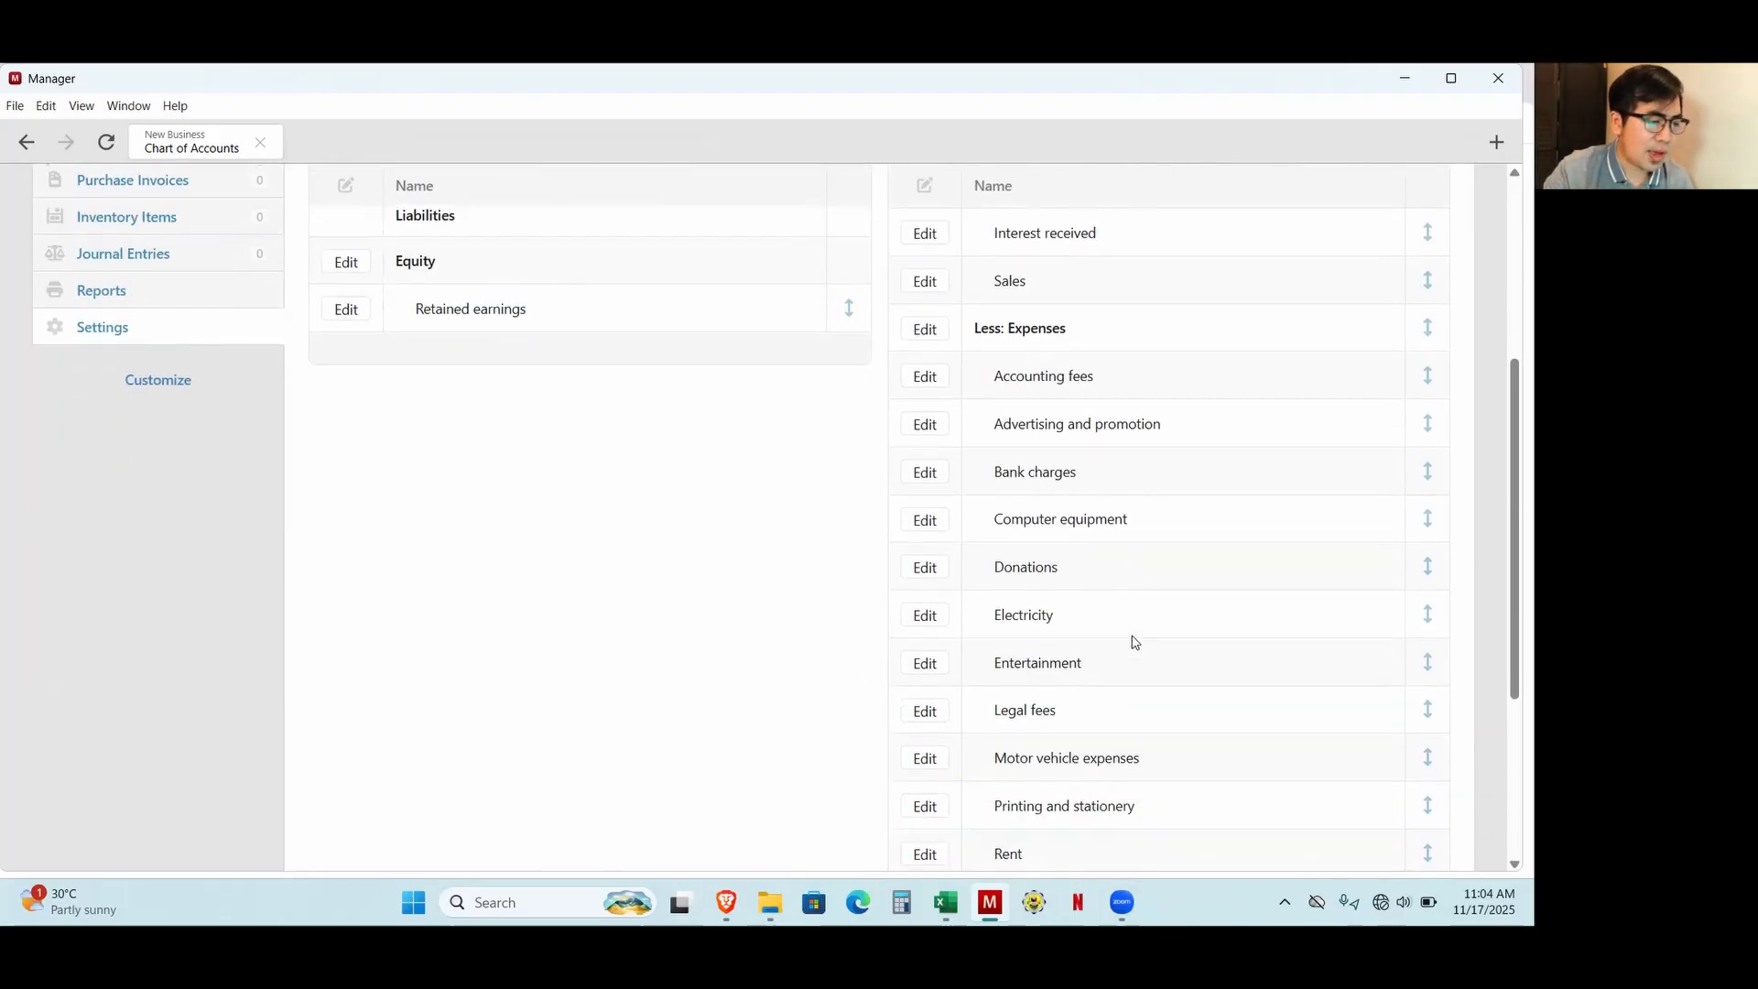
Switch to the Excel workbook and read the products, stores, supplier and November transactions listed in Sheet1.
{"action": "left_click", "coordinate": [946, 903]}
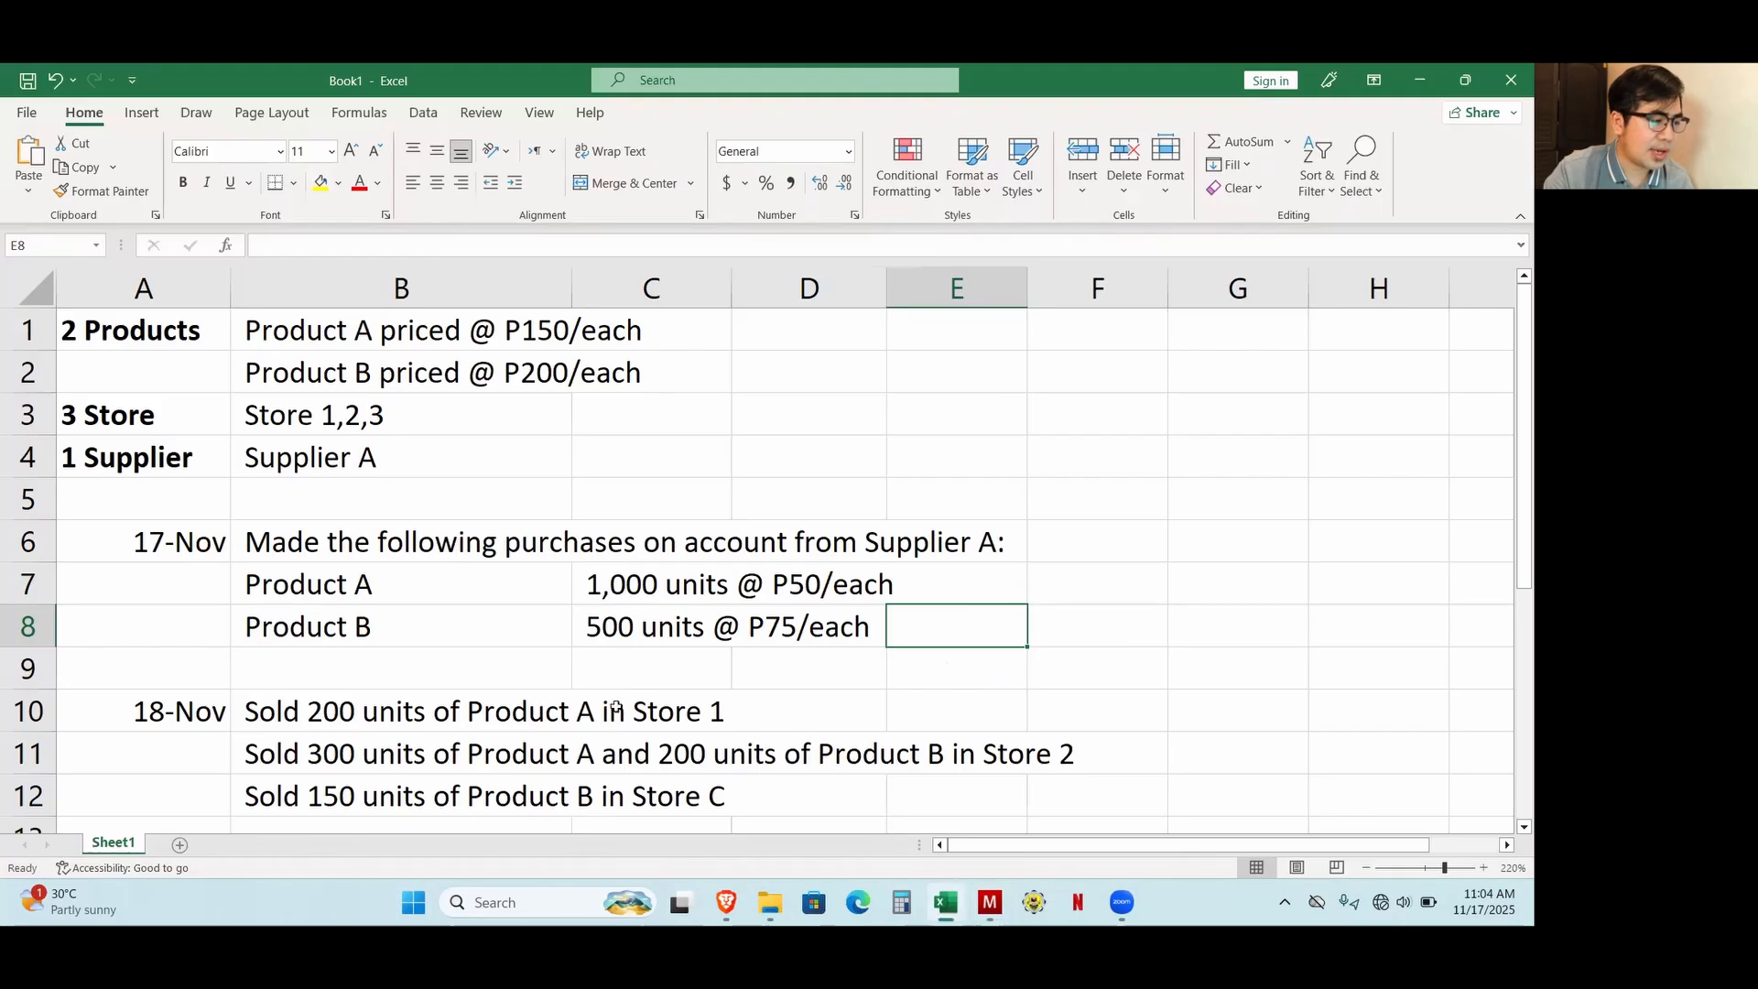
{"action": "scroll", "coordinate": [616, 726], "scroll_direction": "down", "scroll_amount": 2}
{"action": "scroll", "coordinate": [616, 726], "scroll_direction": "up", "scroll_amount": 2}
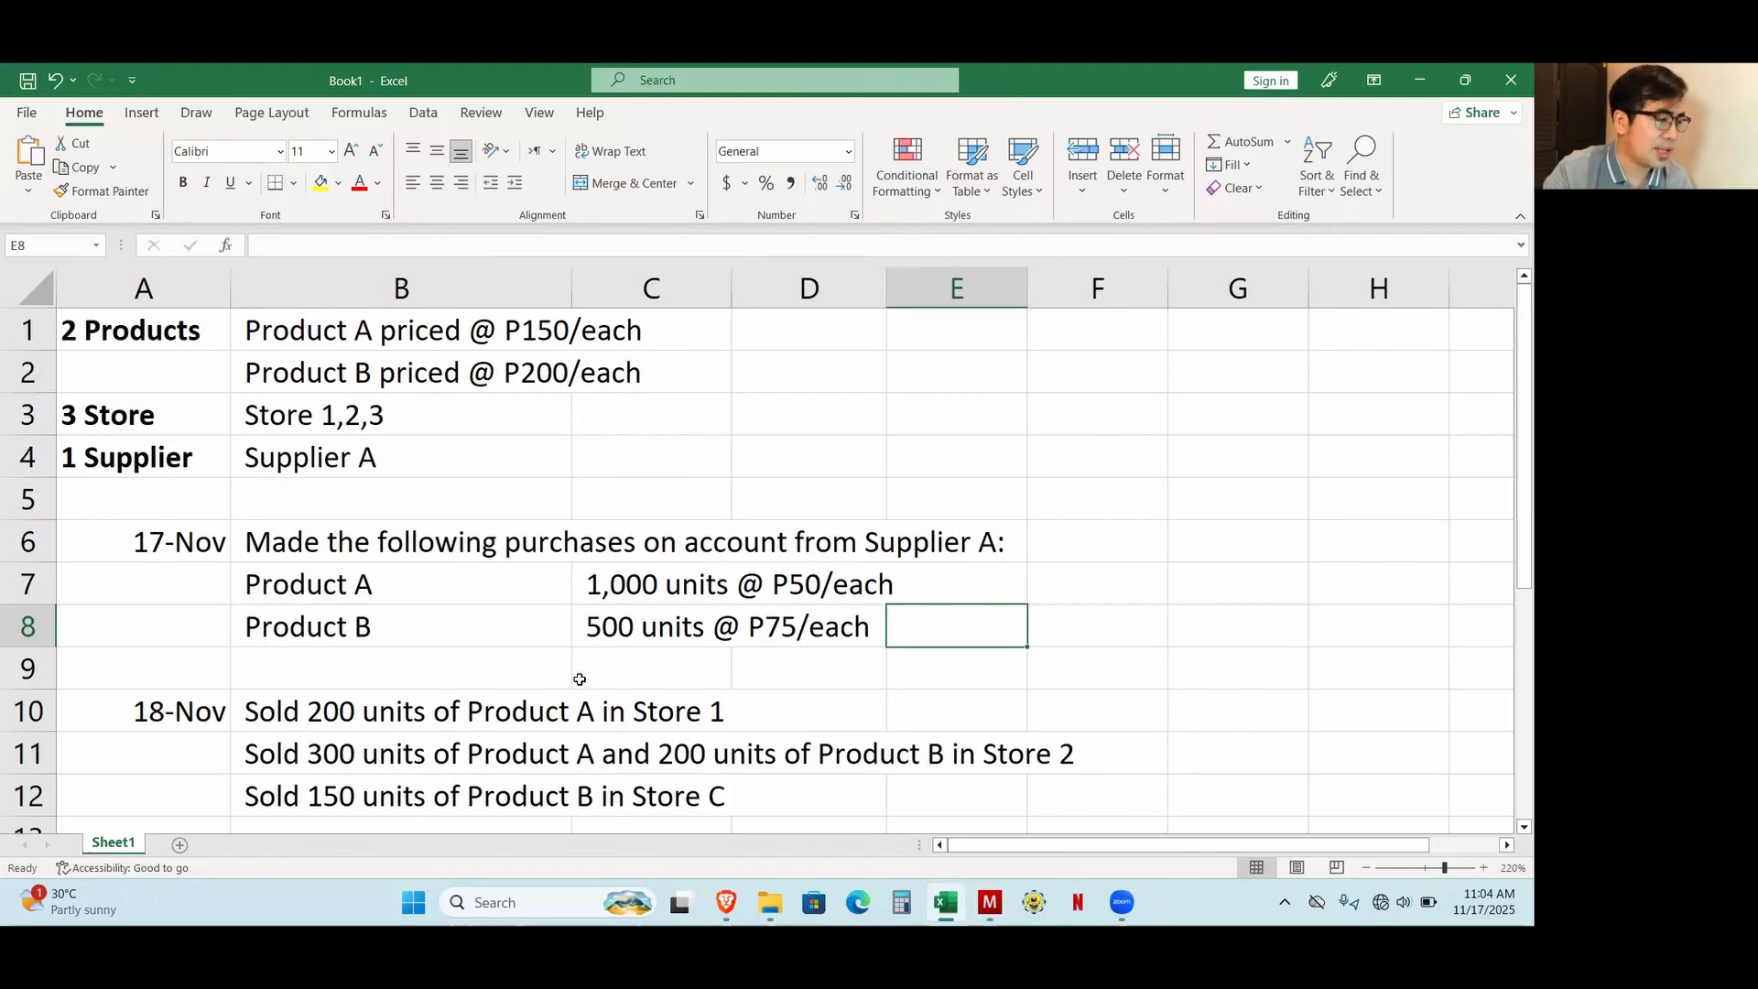
{"action": "scroll", "coordinate": [522, 601], "scroll_direction": "down", "scroll_amount": 3}
{"action": "scroll", "coordinate": [522, 601], "scroll_direction": "down", "scroll_amount": 1}
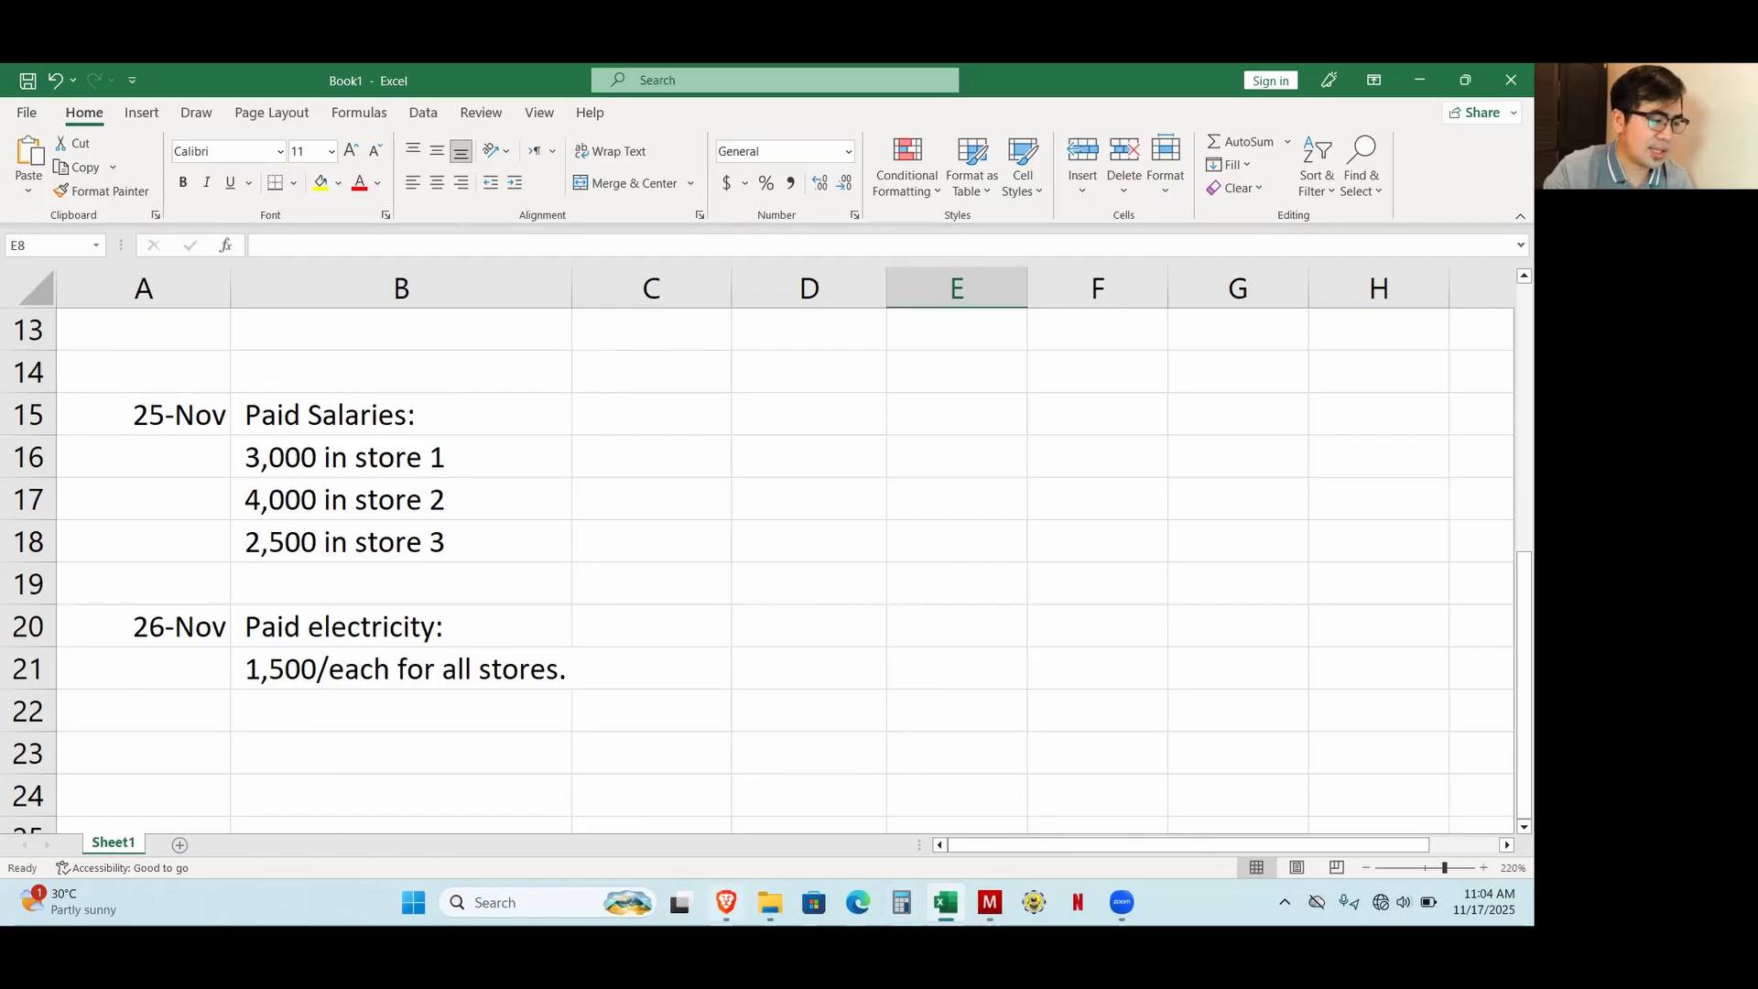
Return to Manager and check which accounts needed for electricity and salaries already exist among the expenses.
{"action": "left_click", "coordinate": [726, 904]}
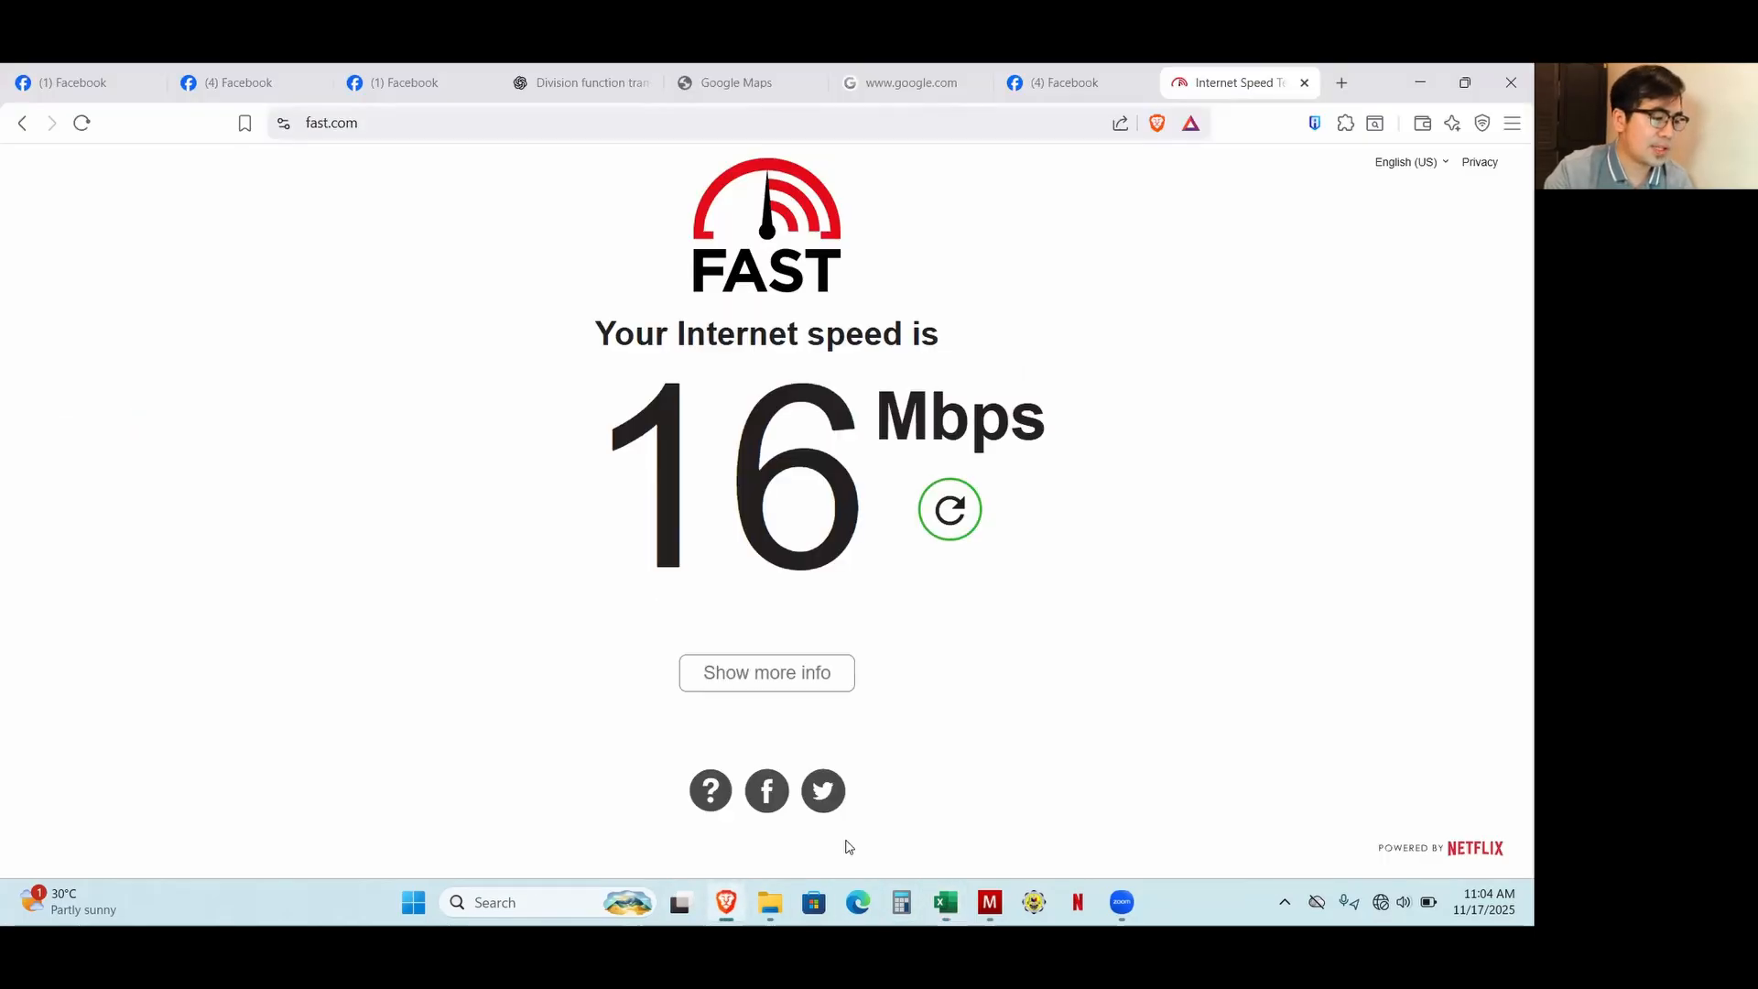
{"action": "left_click", "coordinate": [989, 902]}
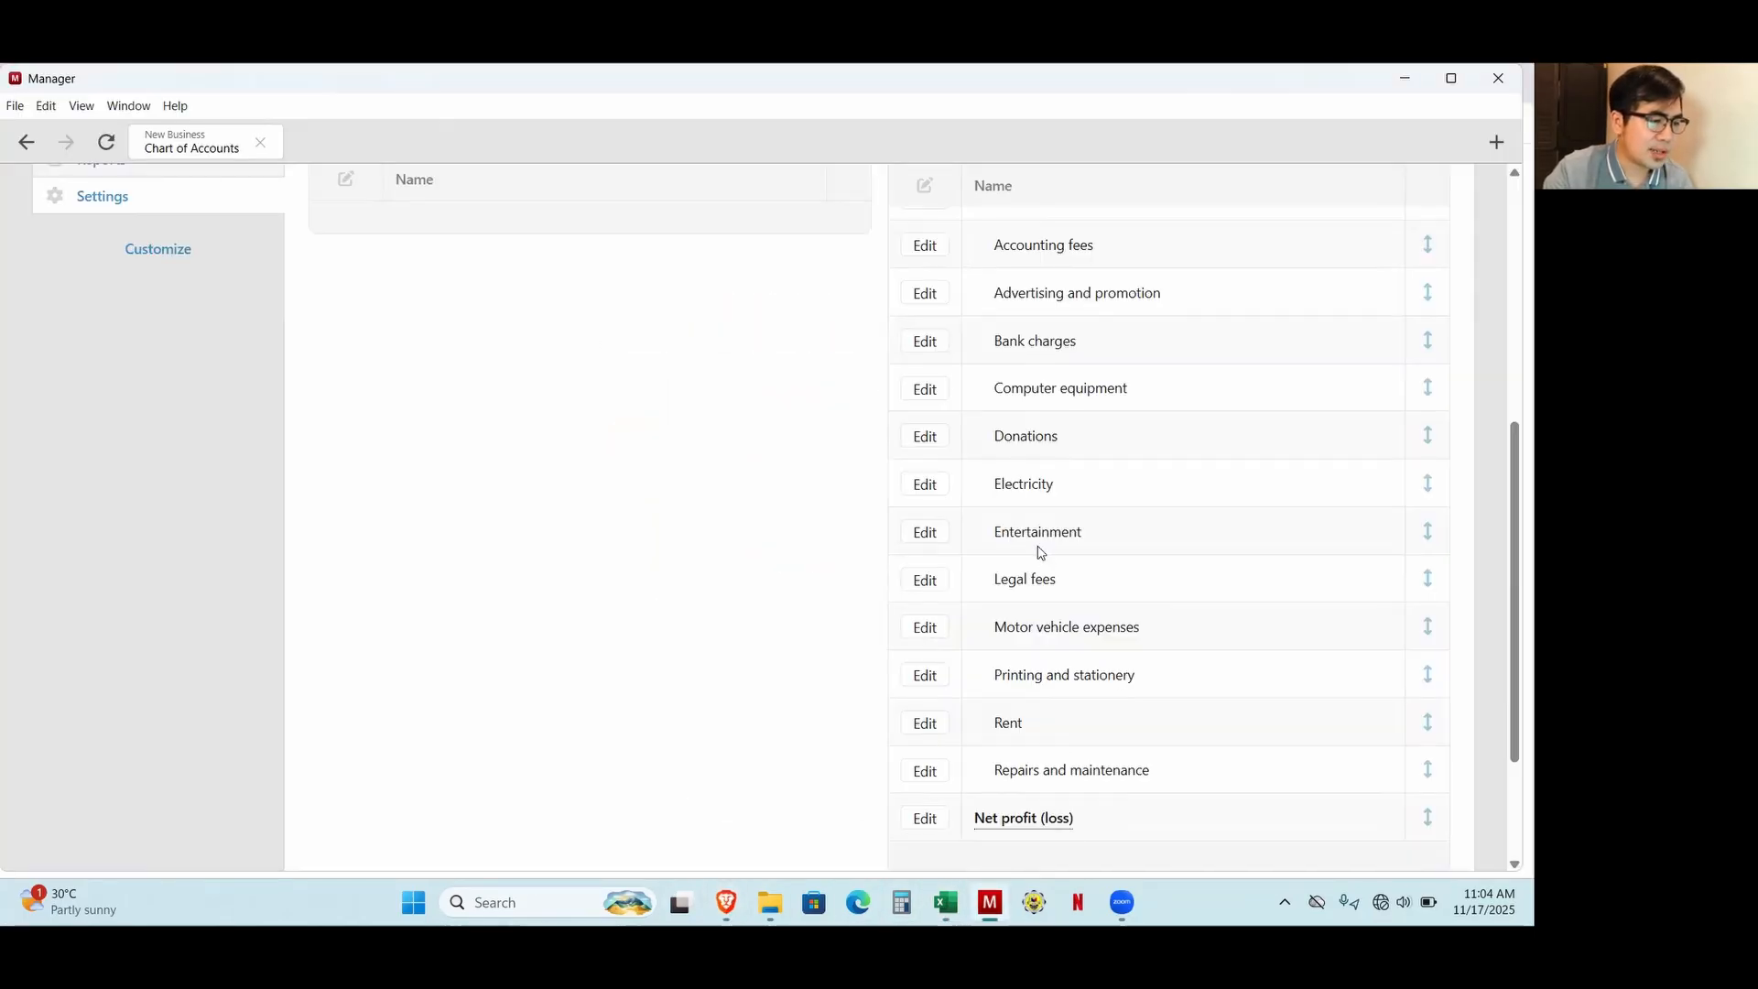
{"action": "left_click_drag", "start_coordinate": [1002, 484], "coordinate": [1073, 488]}
{"action": "scroll", "coordinate": [1029, 593], "scroll_direction": "up", "scroll_amount": 3}
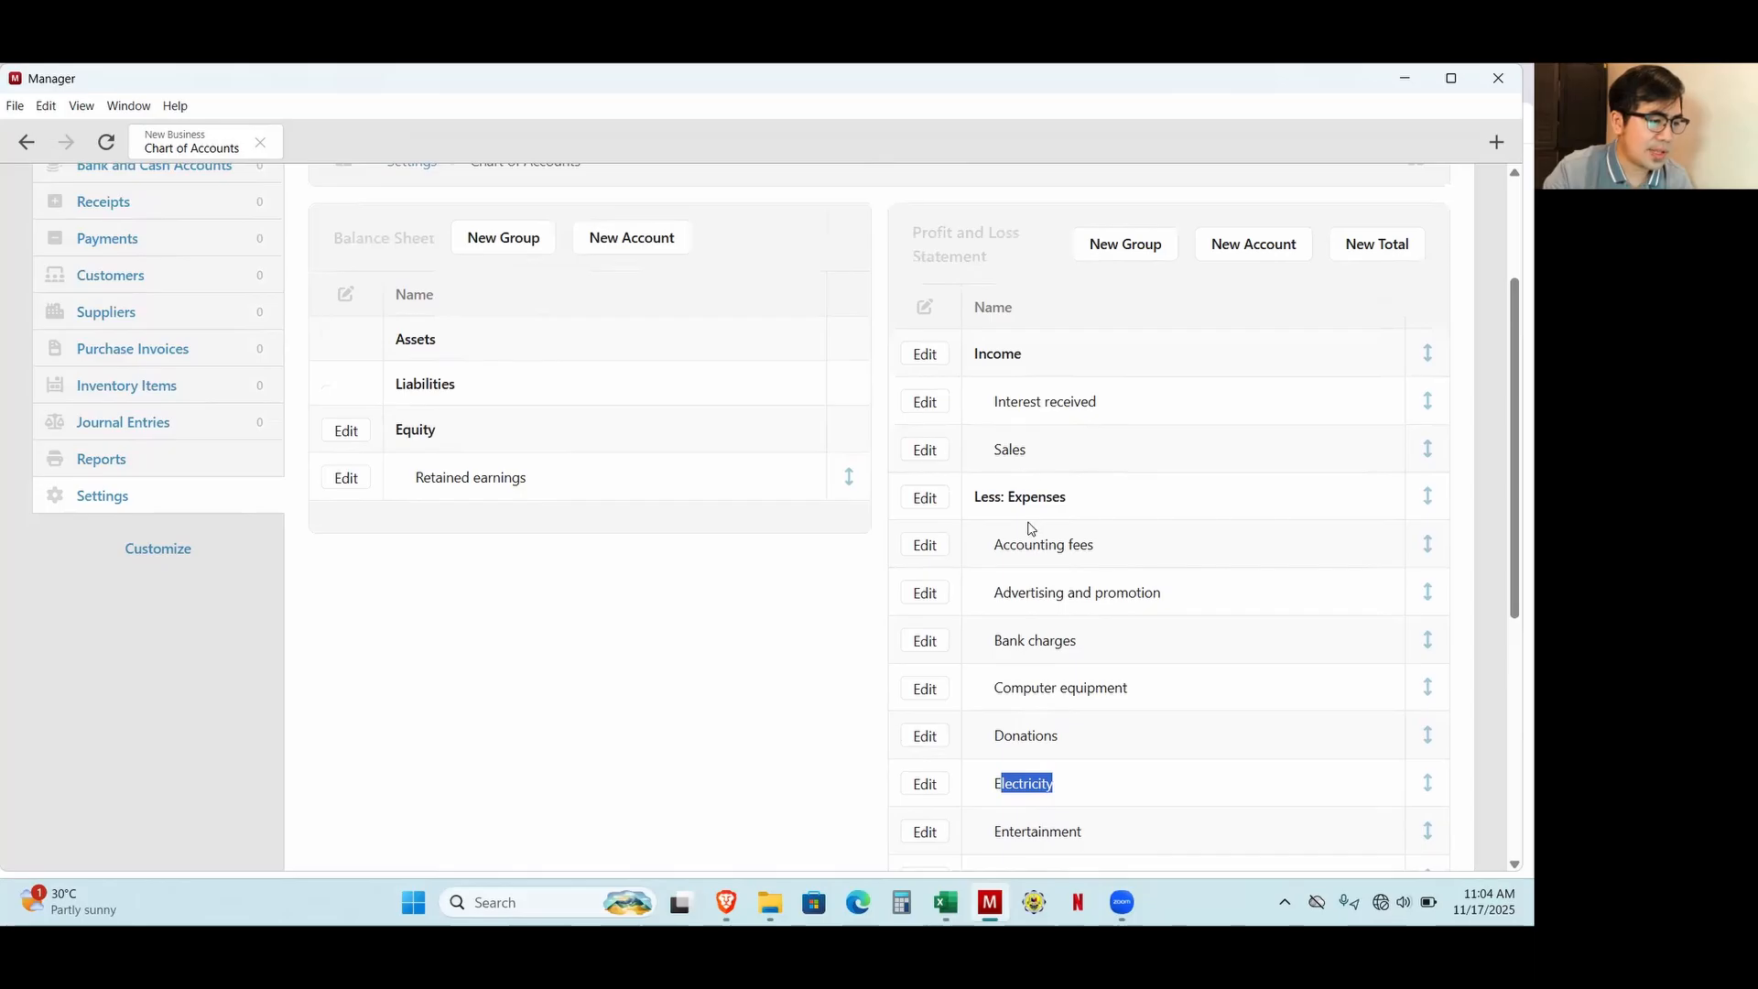
{"action": "scroll", "coordinate": [1030, 528], "scroll_direction": "down", "scroll_amount": 5}
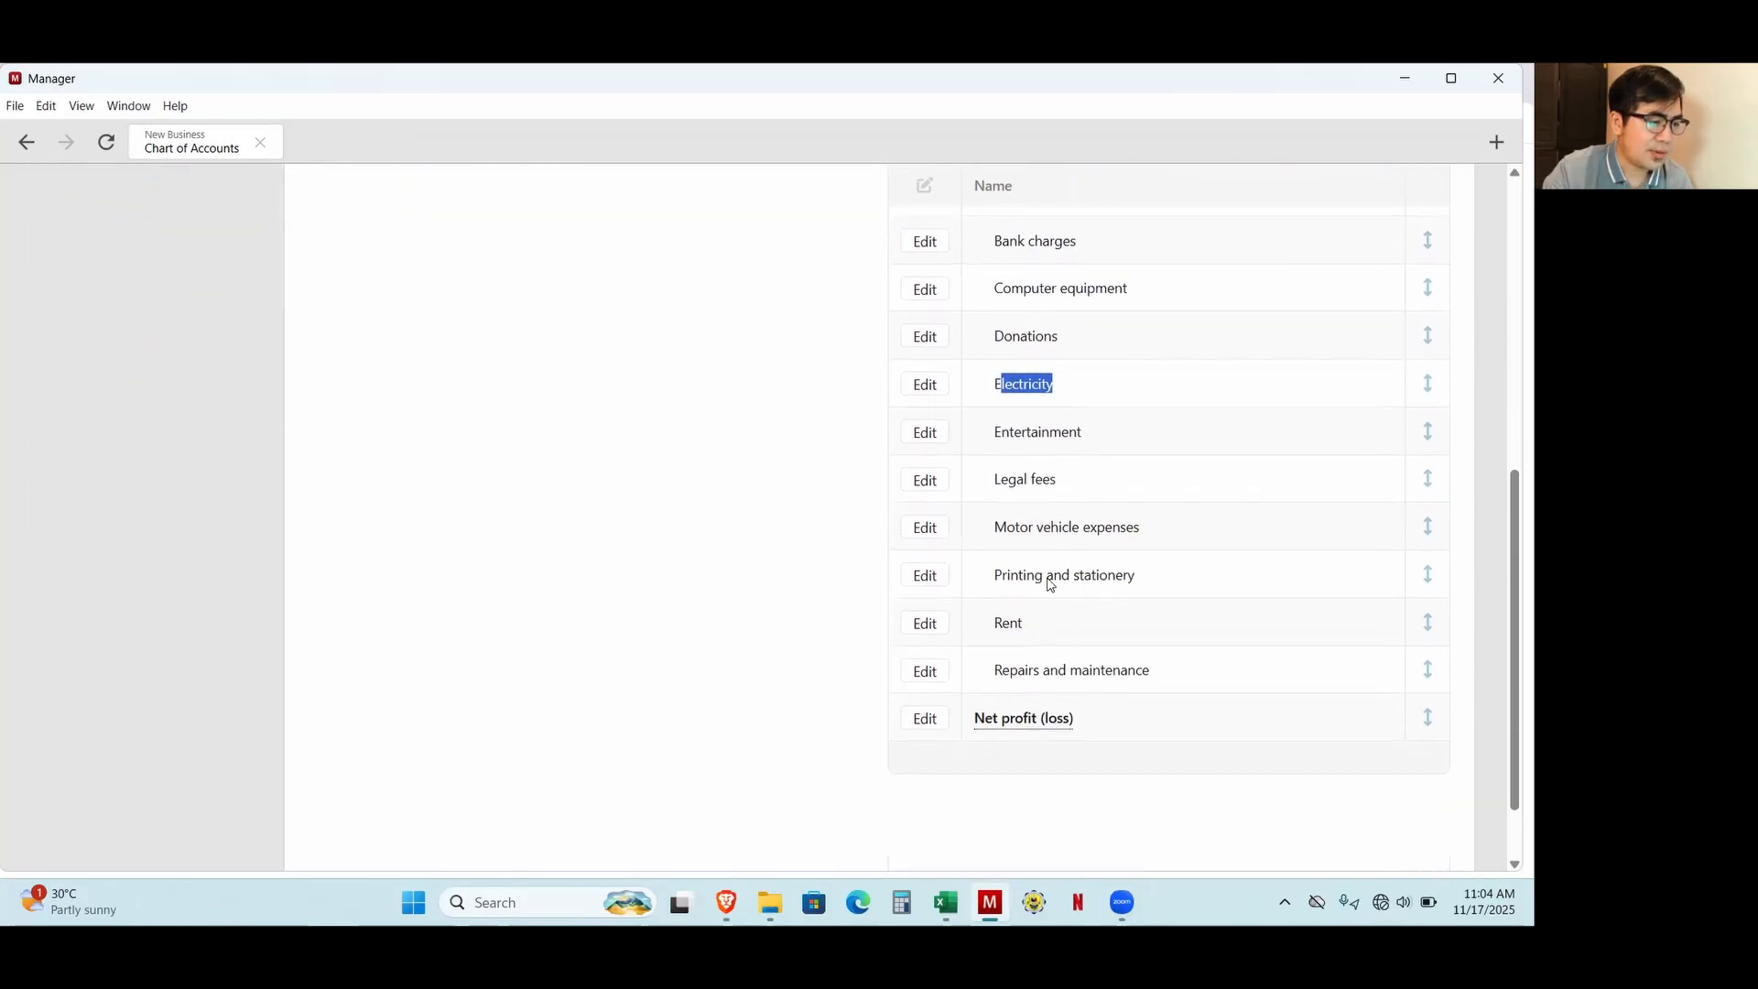
{"action": "scroll", "coordinate": [1036, 648], "scroll_direction": "up", "scroll_amount": 6}
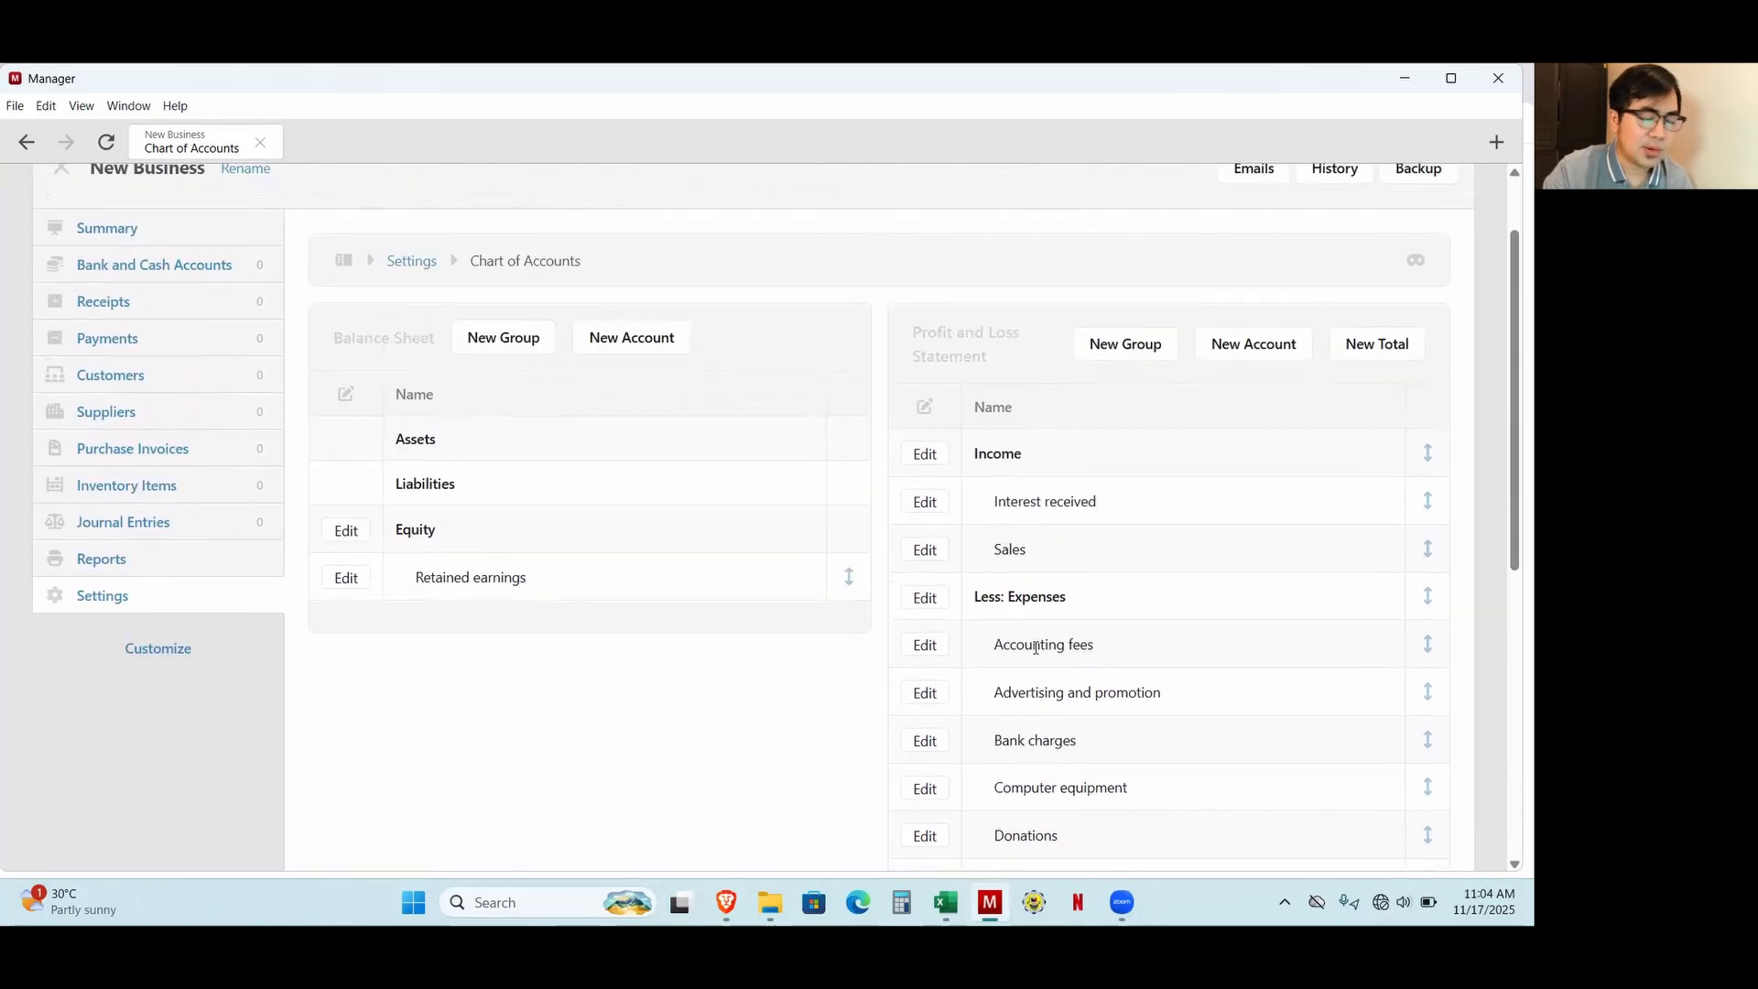
Create a profit and loss statement account named Salaries and Wages in the Expenses group.
{"action": "left_click", "coordinate": [1251, 355]}
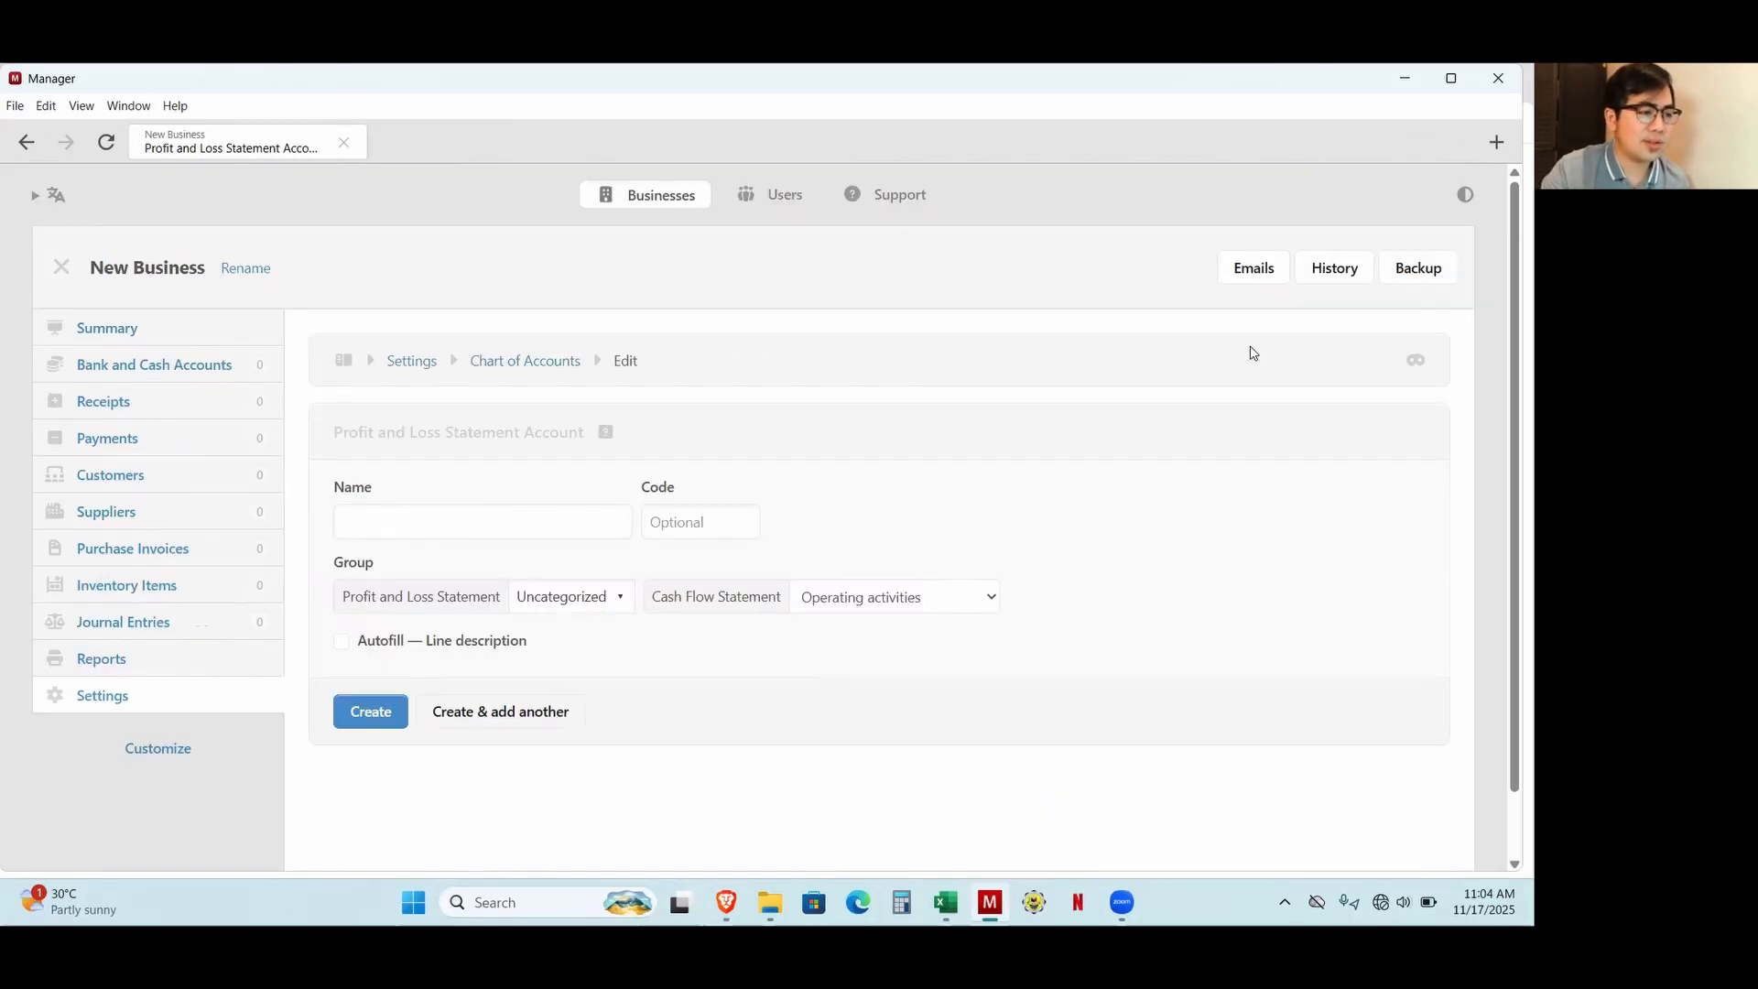
{"action": "left_click", "coordinate": [564, 529]}
{"action": "type", "text": "Salaries and"}
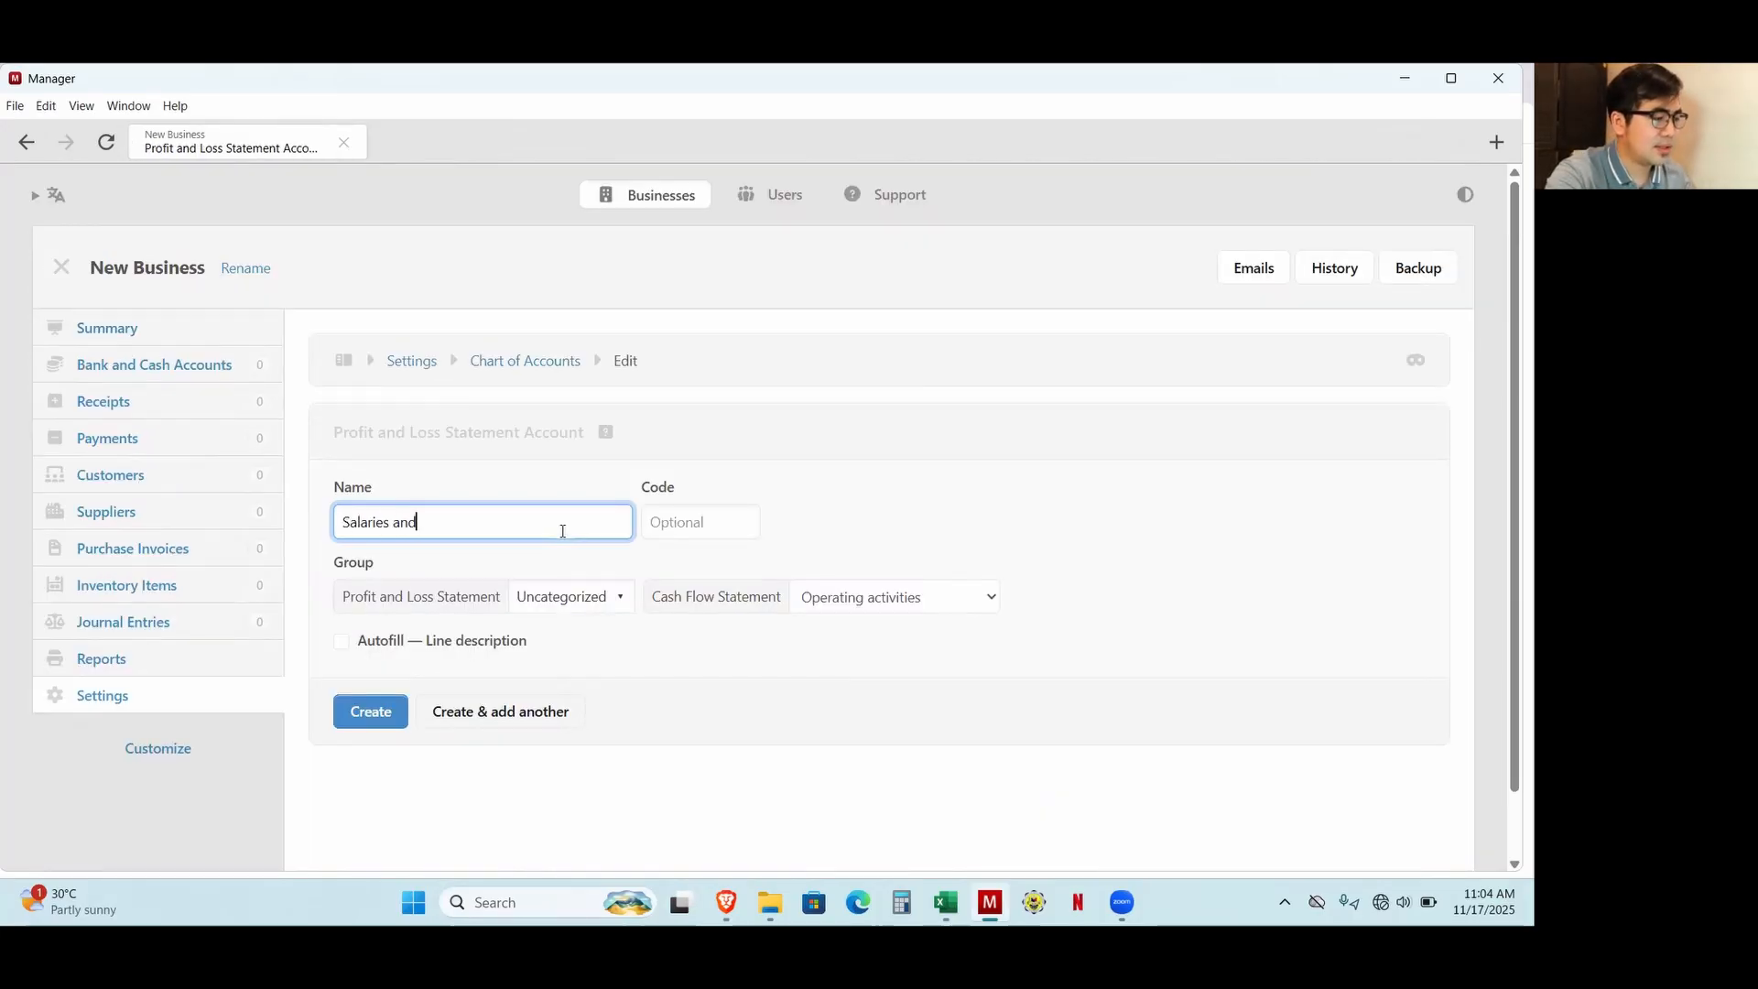
{"action": "type", "text": " Wages"}
{"action": "left_click", "coordinate": [569, 595]}
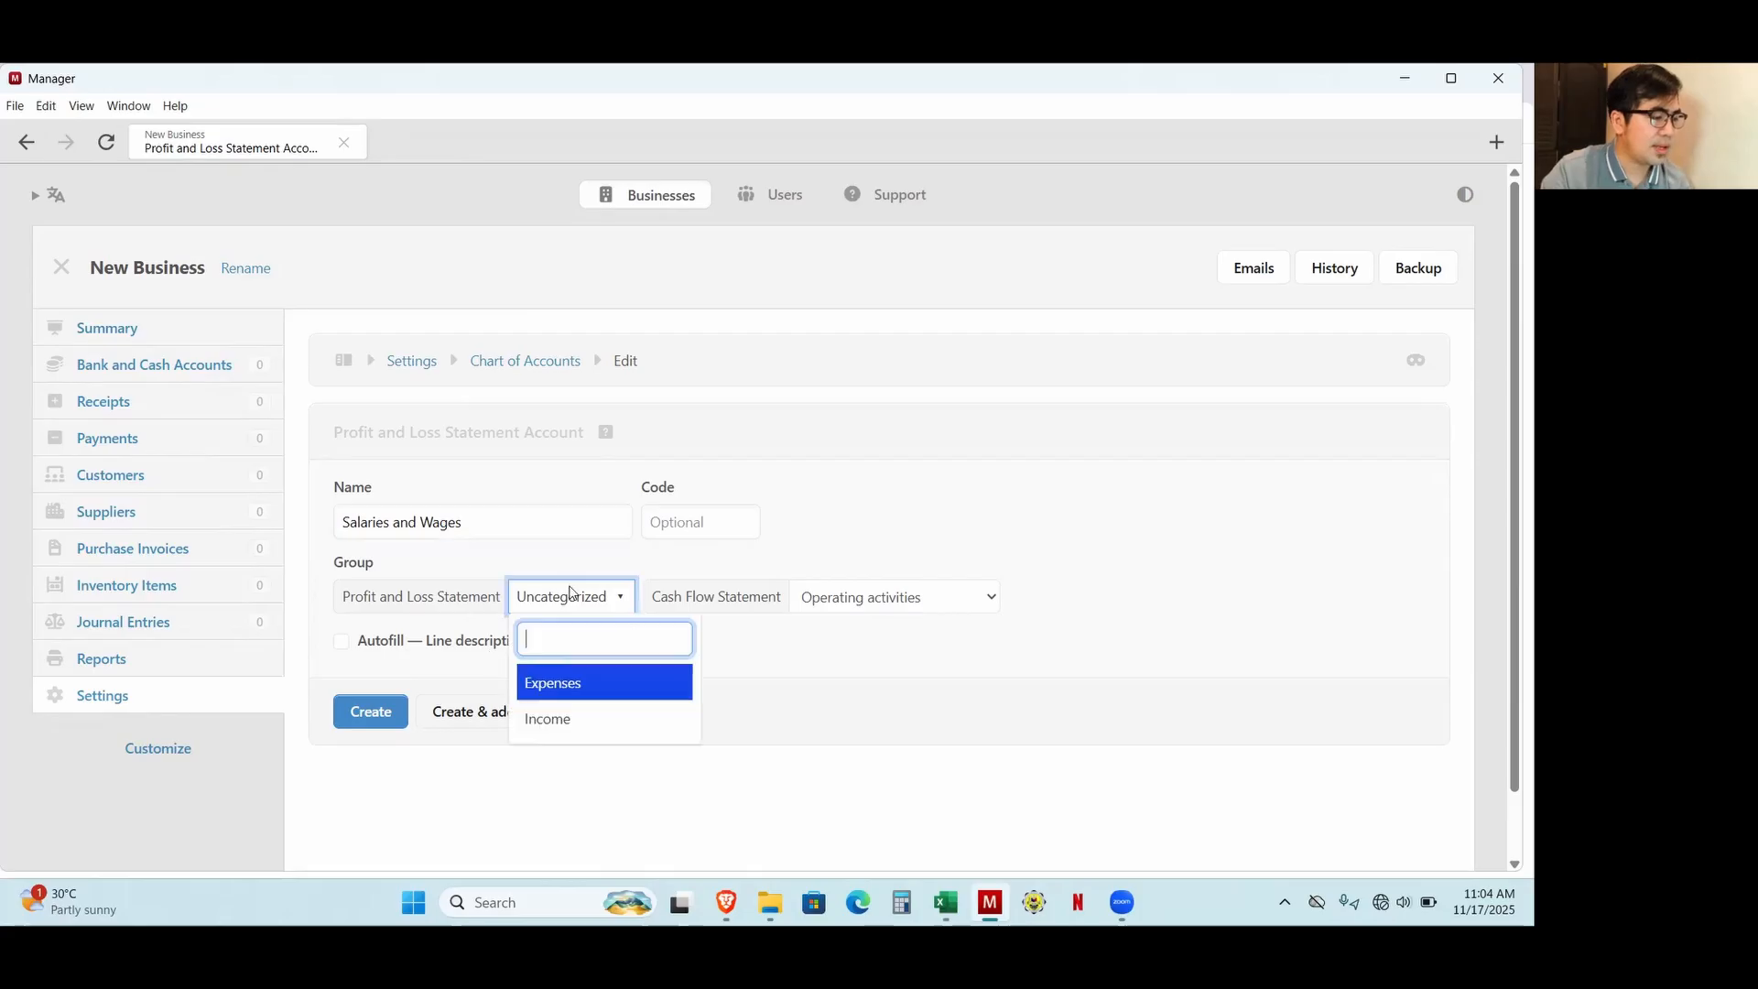
{"action": "left_click", "coordinate": [561, 690]}
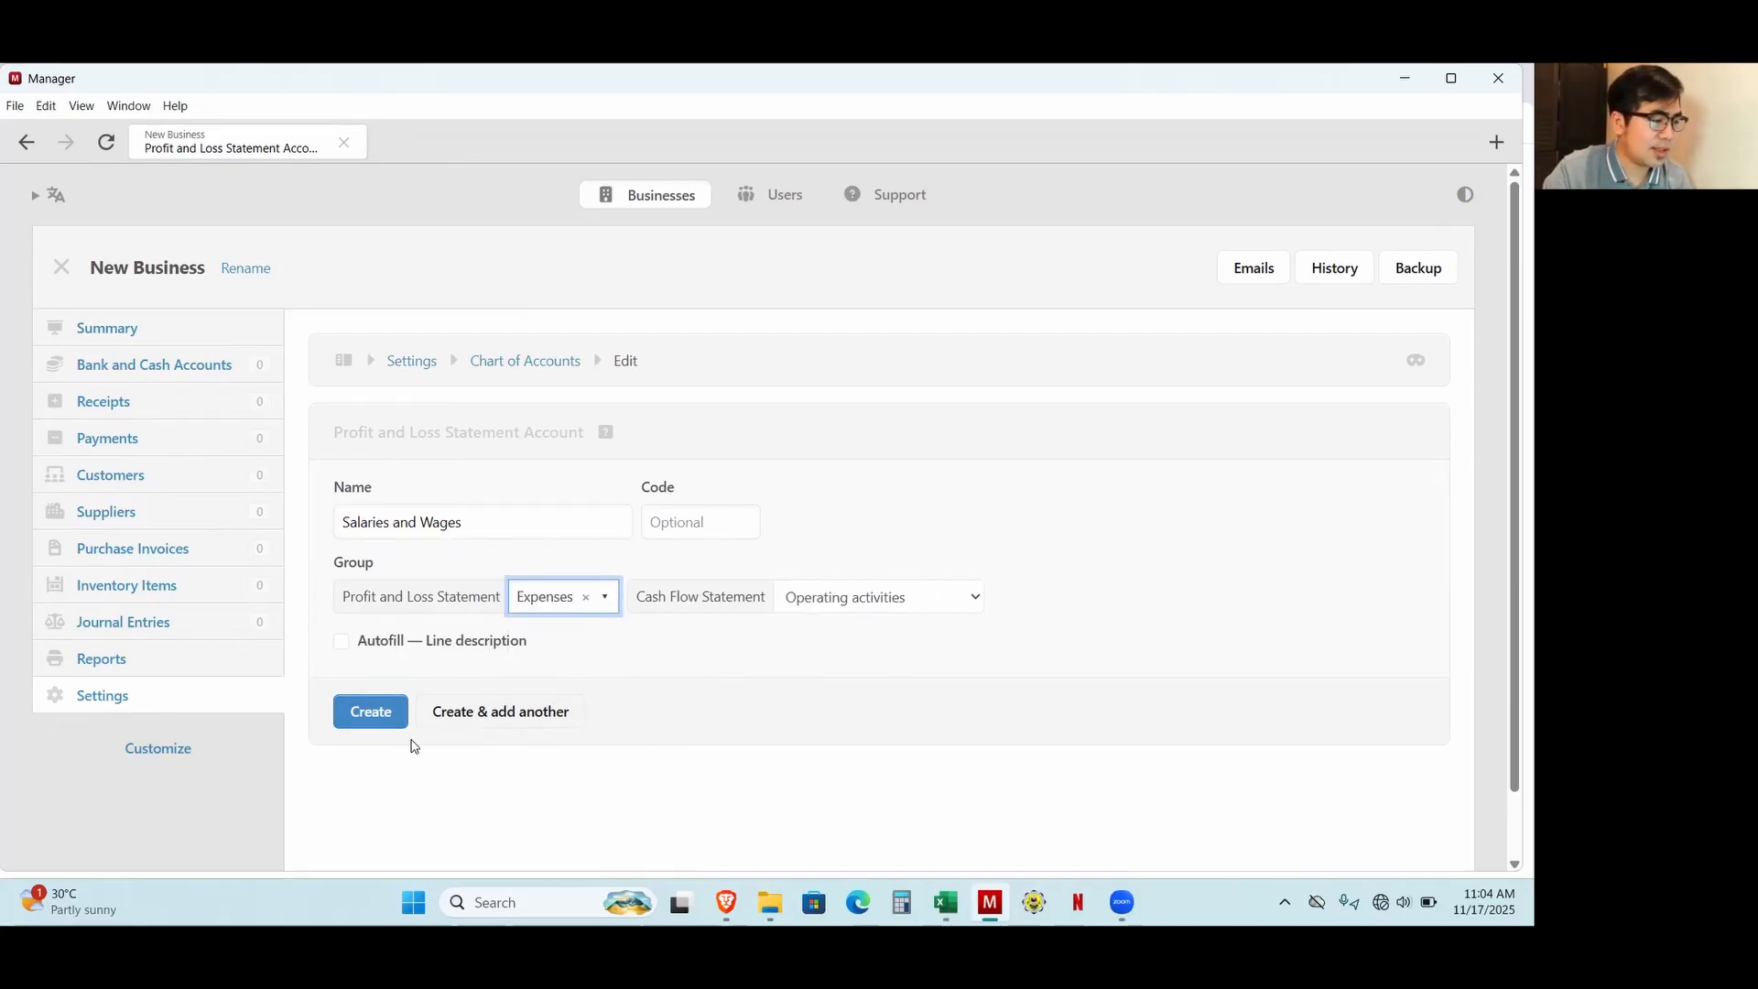
{"action": "left_click", "coordinate": [381, 714]}
{"action": "scroll", "coordinate": [856, 765], "scroll_direction": "down", "scroll_amount": 8}
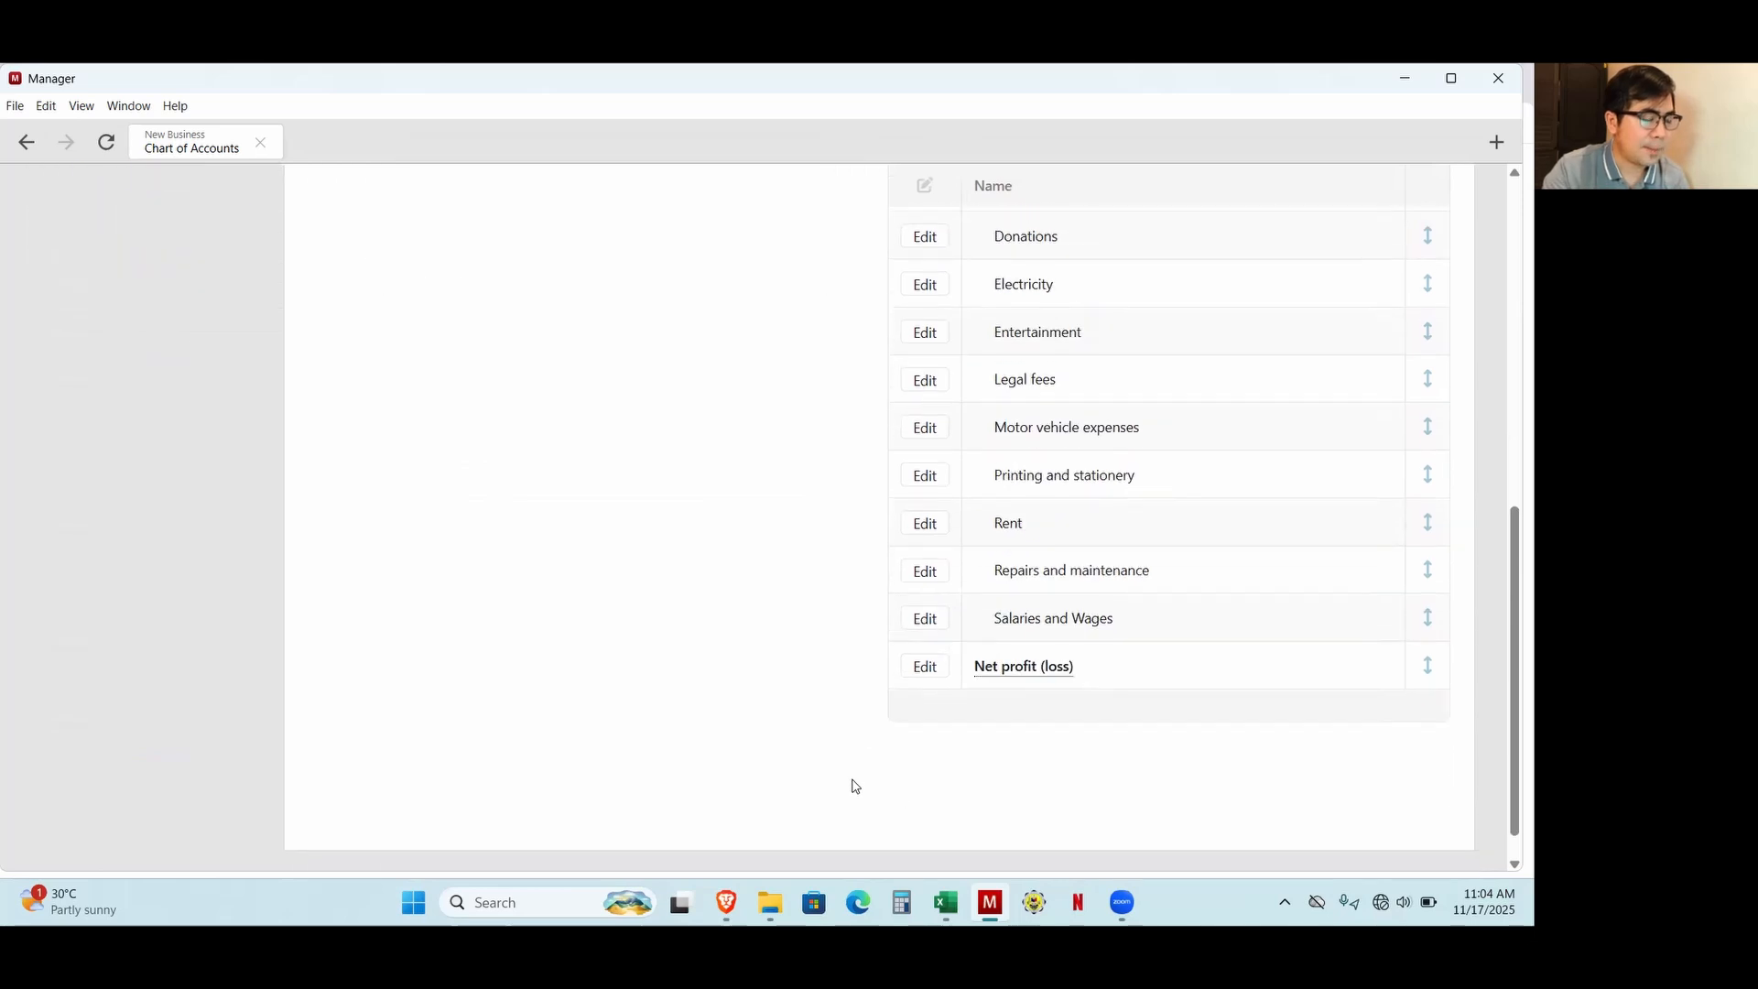
{"action": "scroll", "coordinate": [843, 793], "scroll_direction": "up", "scroll_amount": 8}
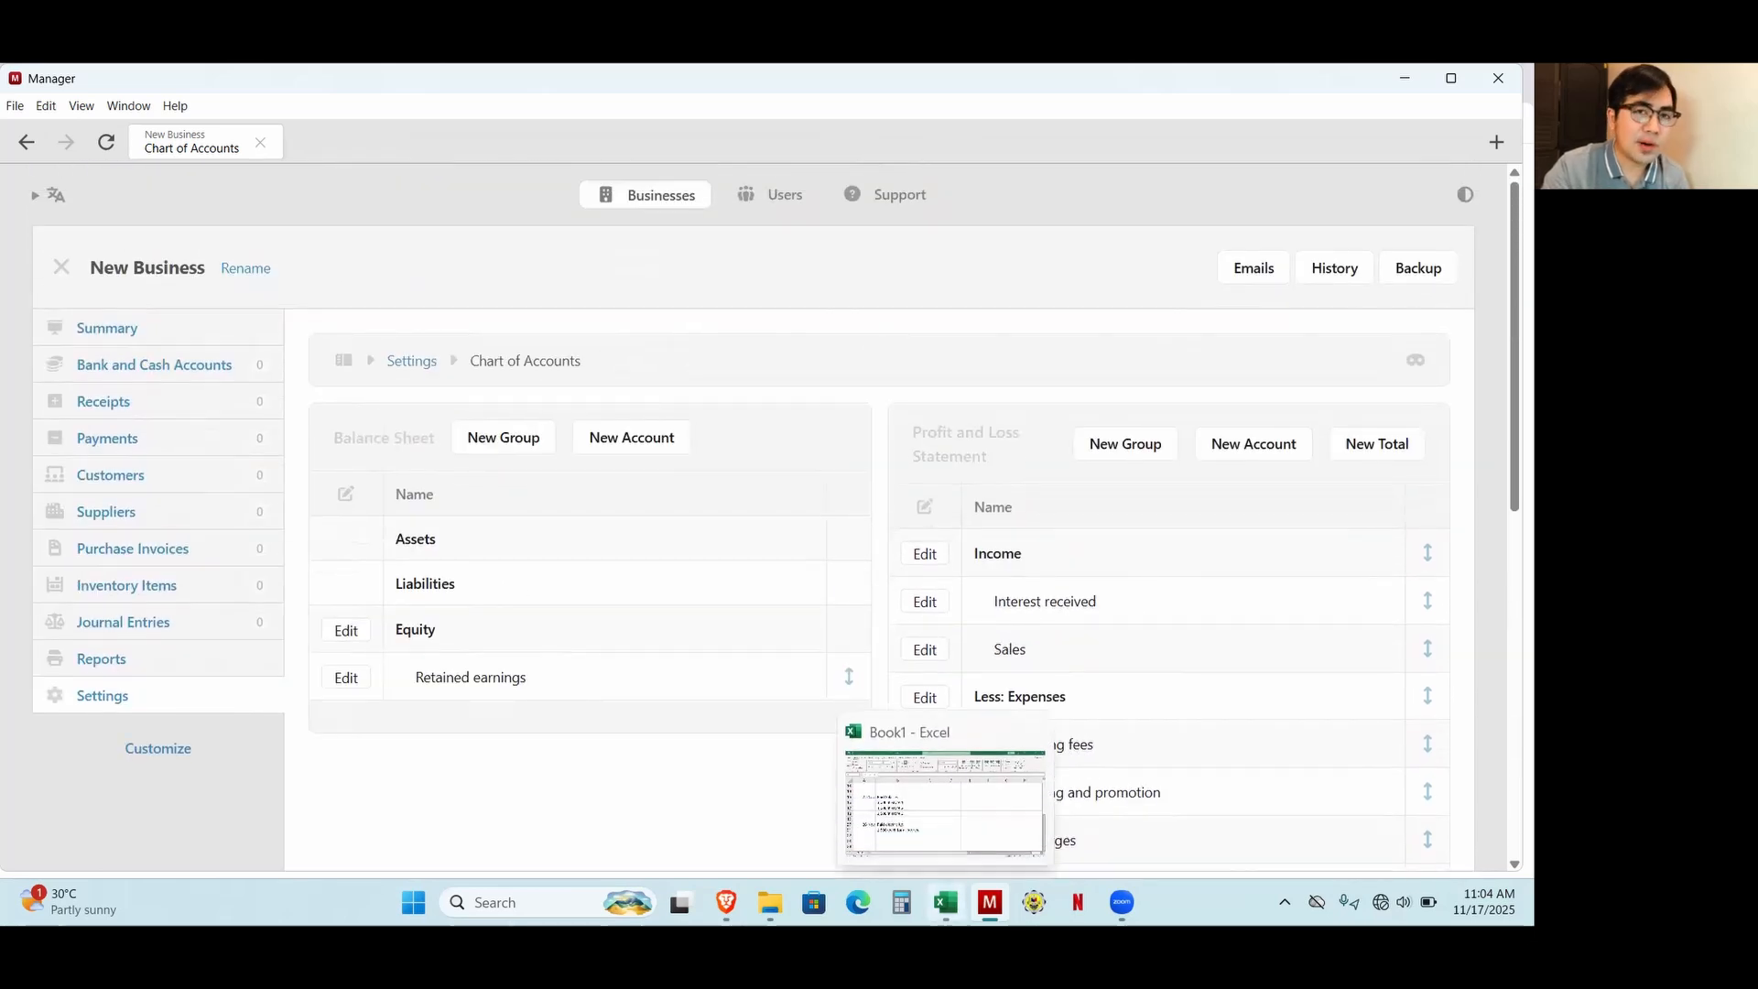
Switch to the Excel workbook and review the supplier in B4 and the two product prices in B1 and B2.
{"action": "left_click", "coordinate": [946, 902]}
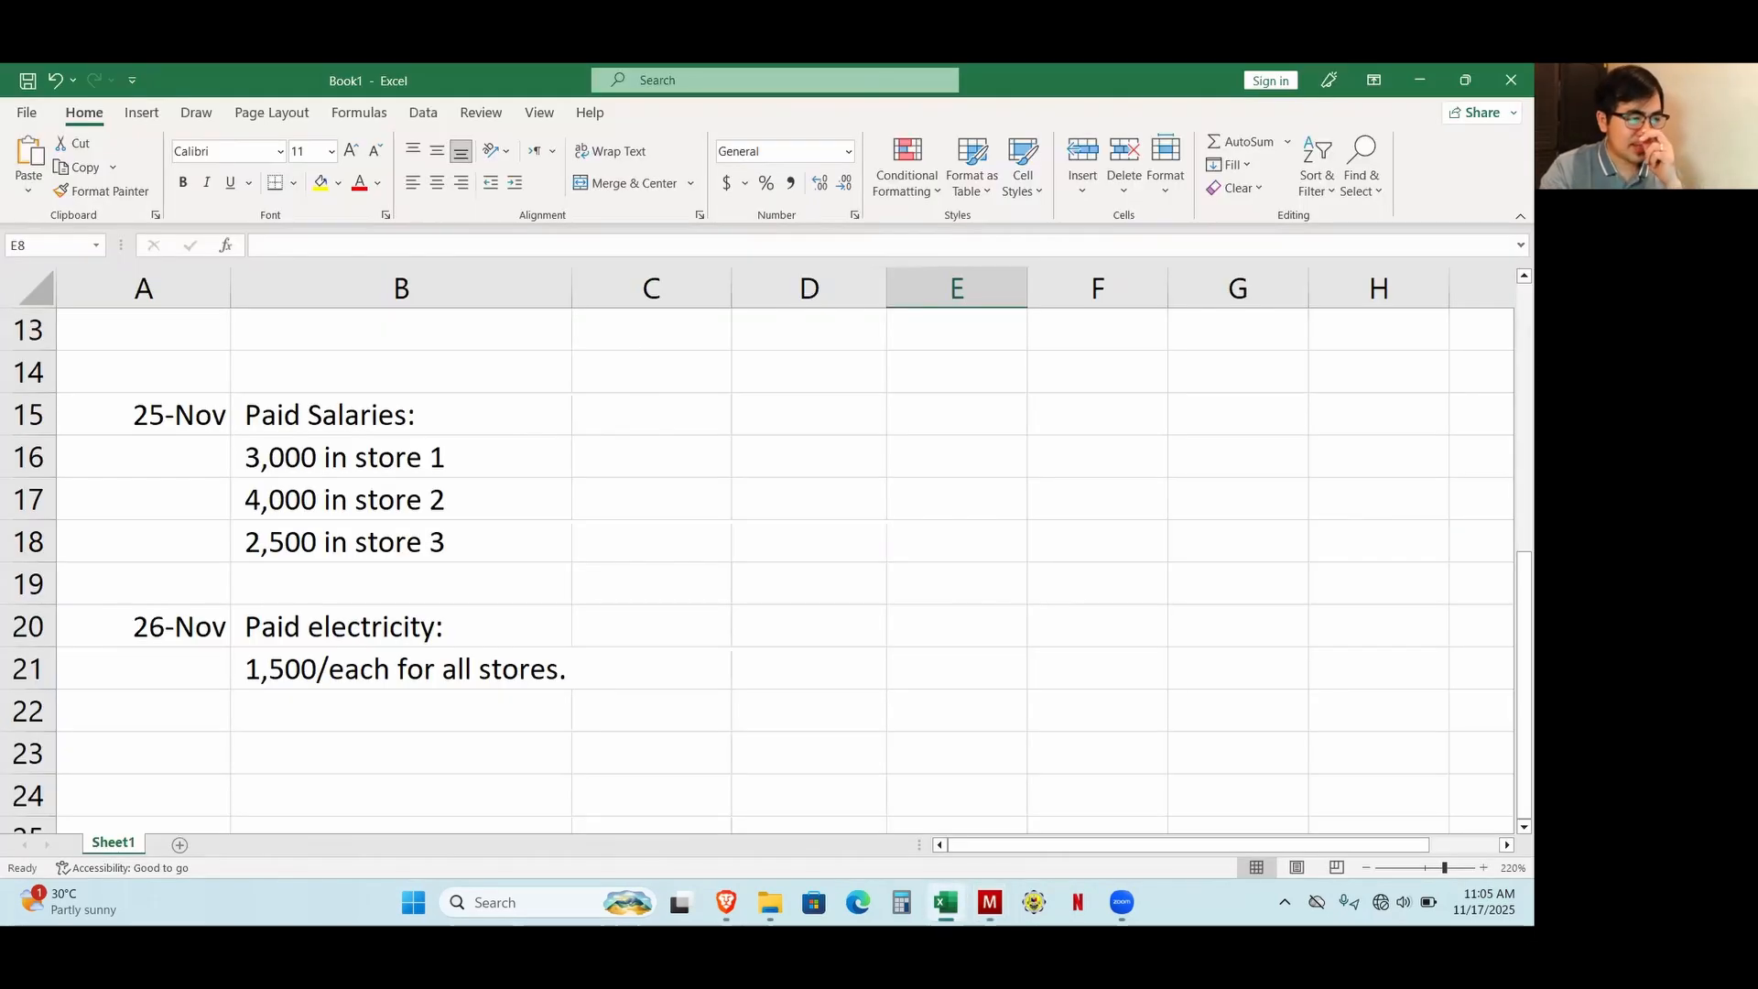
{"action": "scroll", "coordinate": [549, 627], "scroll_direction": "up", "scroll_amount": 4}
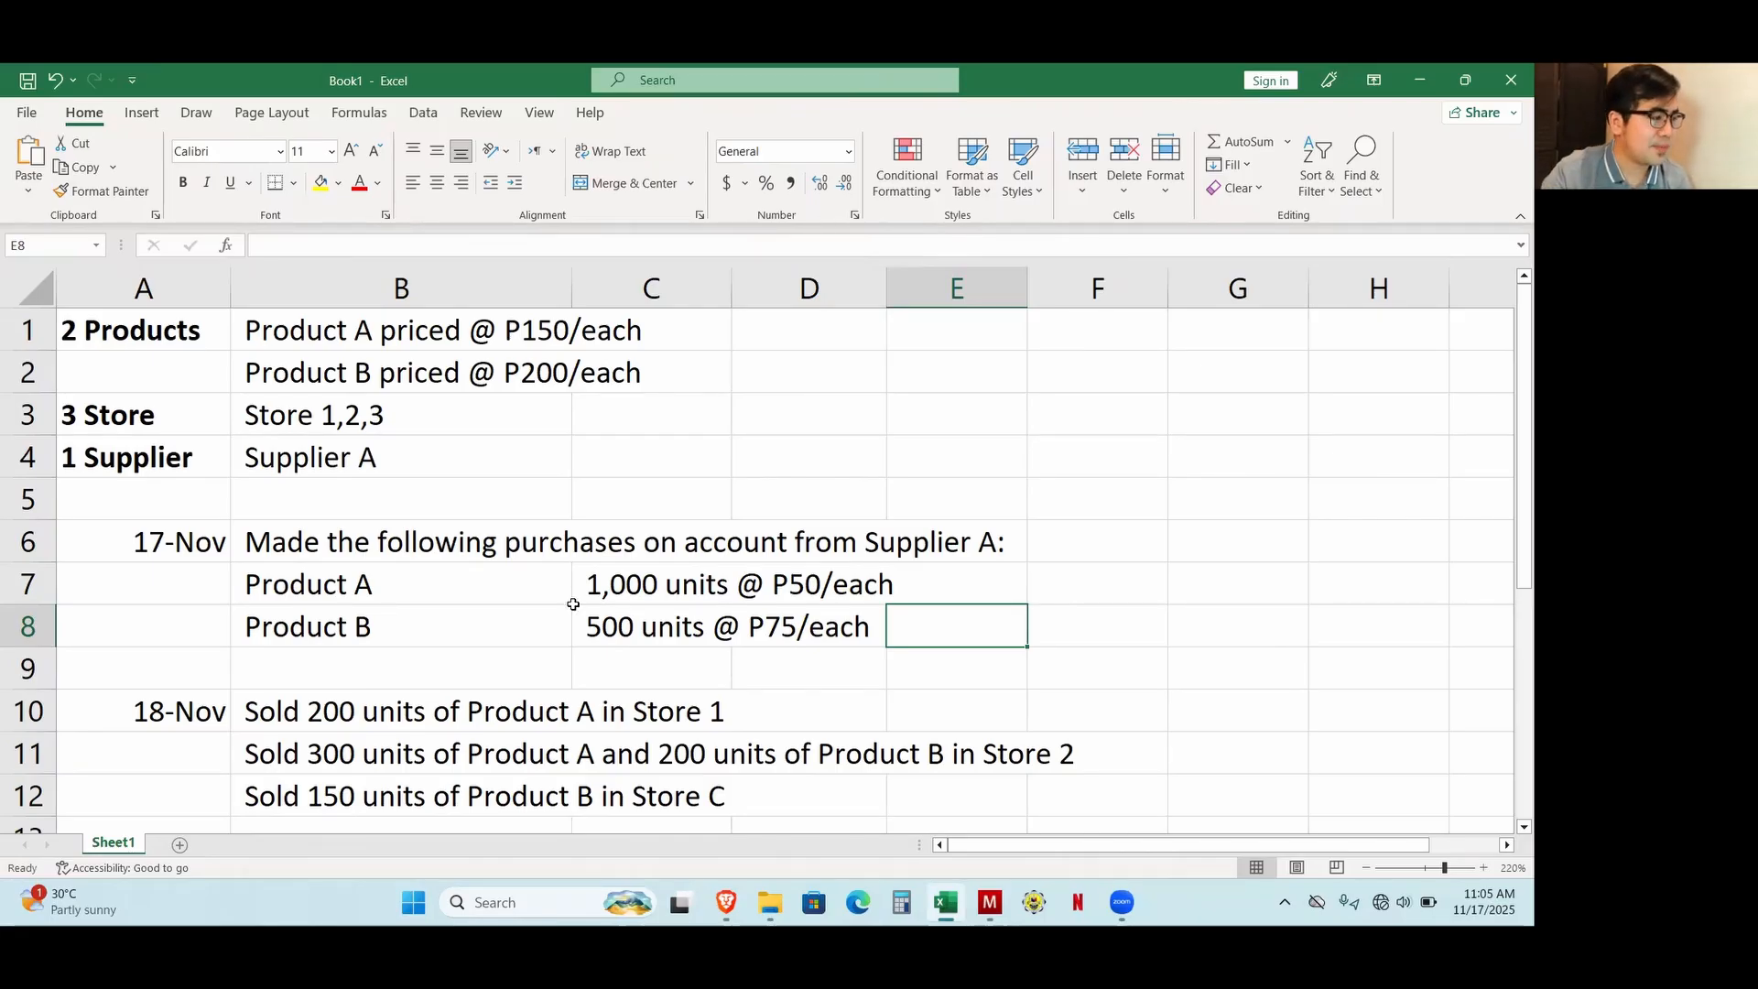
{"action": "left_click", "coordinate": [268, 447]}
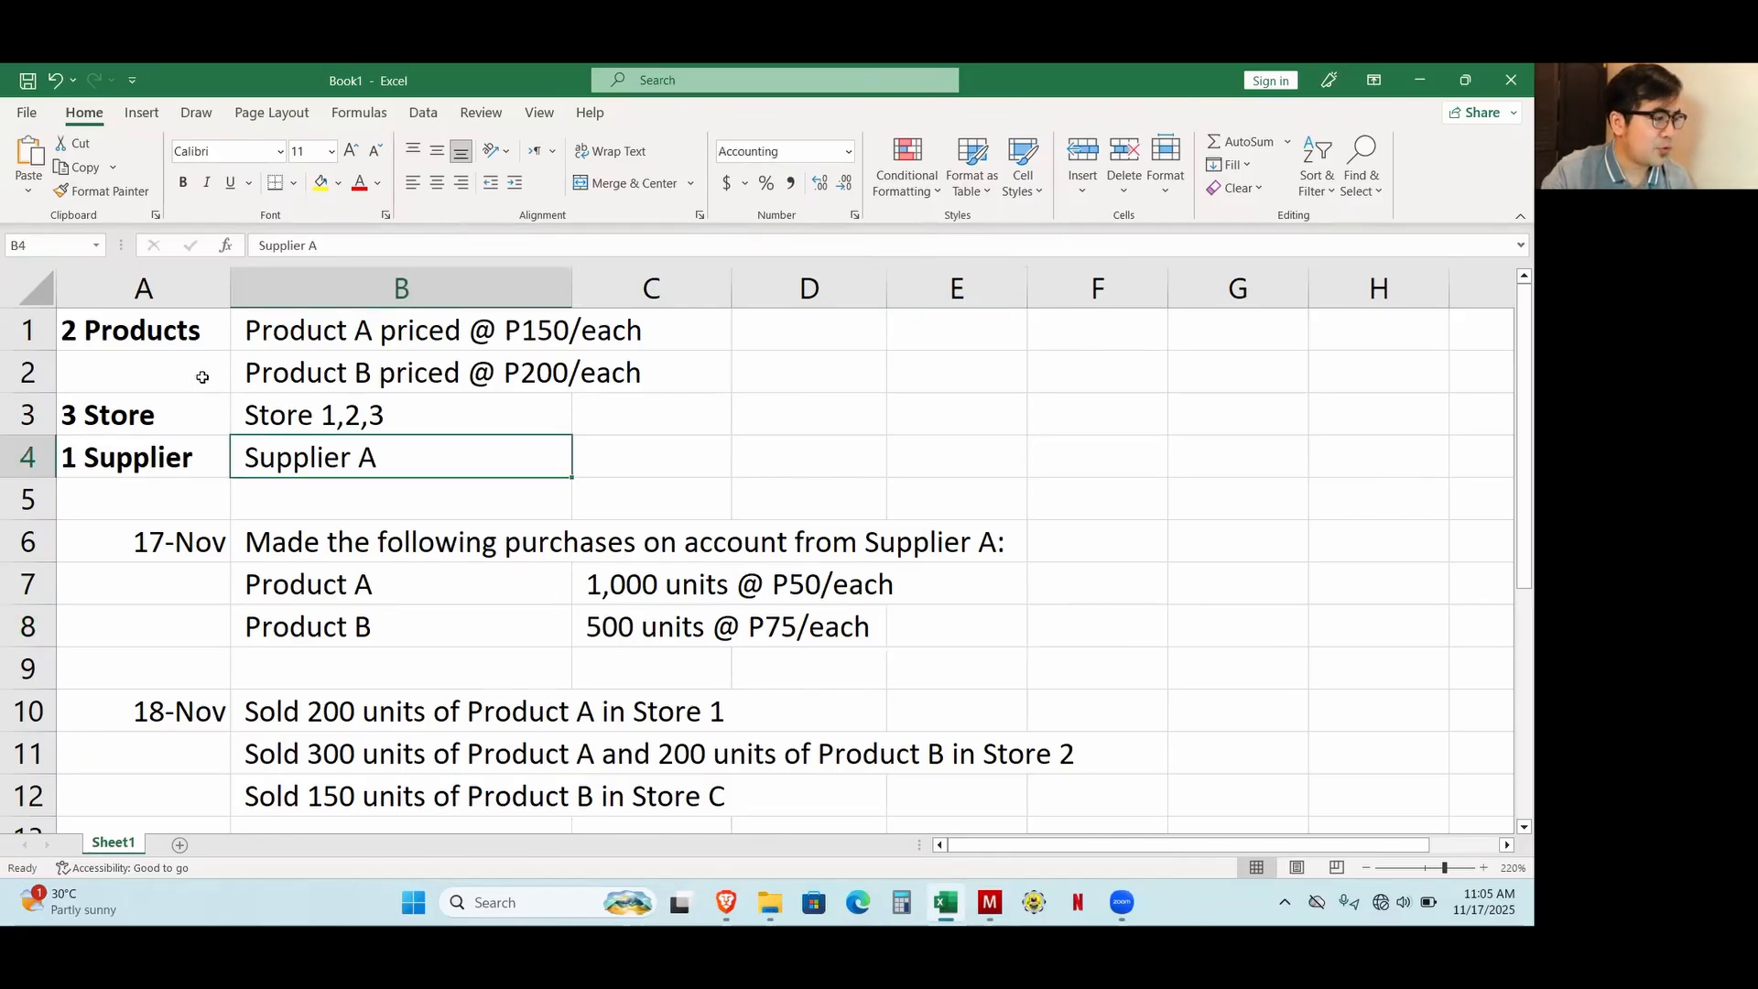
{"action": "left_click", "coordinate": [330, 337]}
{"action": "left_click", "coordinate": [376, 381]}
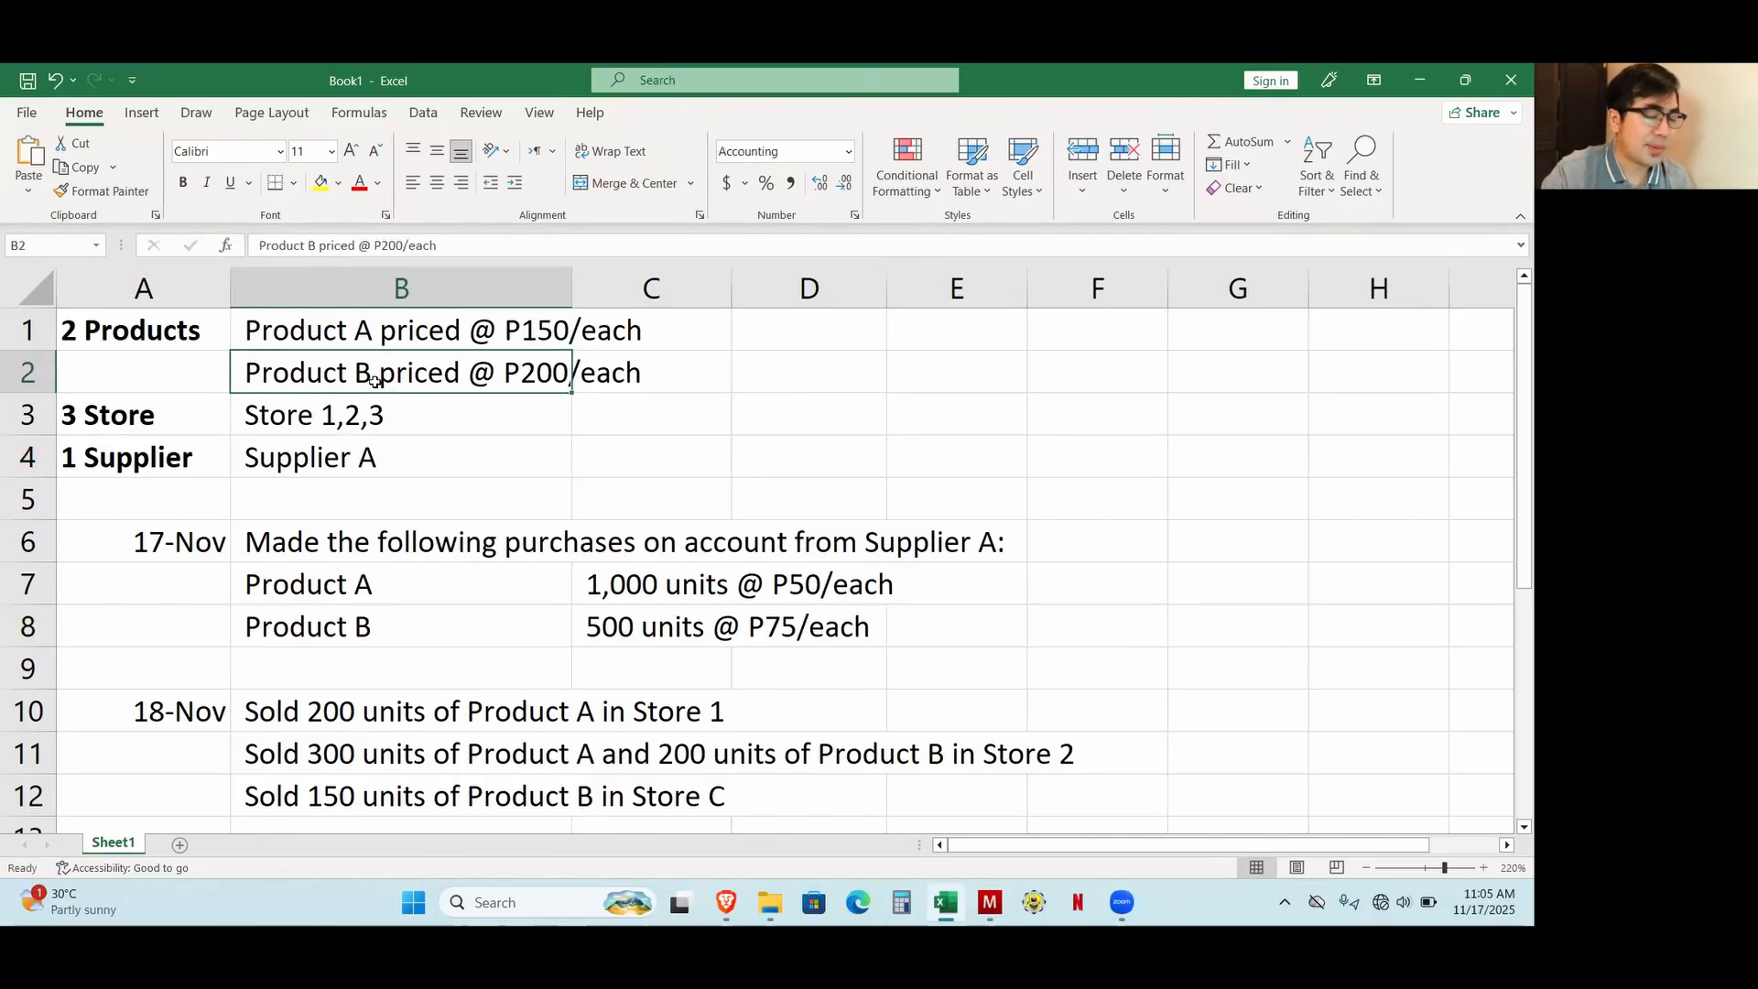
Review the supplier, store and product setup data listed in A1:B4 of the Excel workbook.
{"action": "left_click", "coordinate": [286, 464]}
{"action": "left_click", "coordinate": [168, 423]}
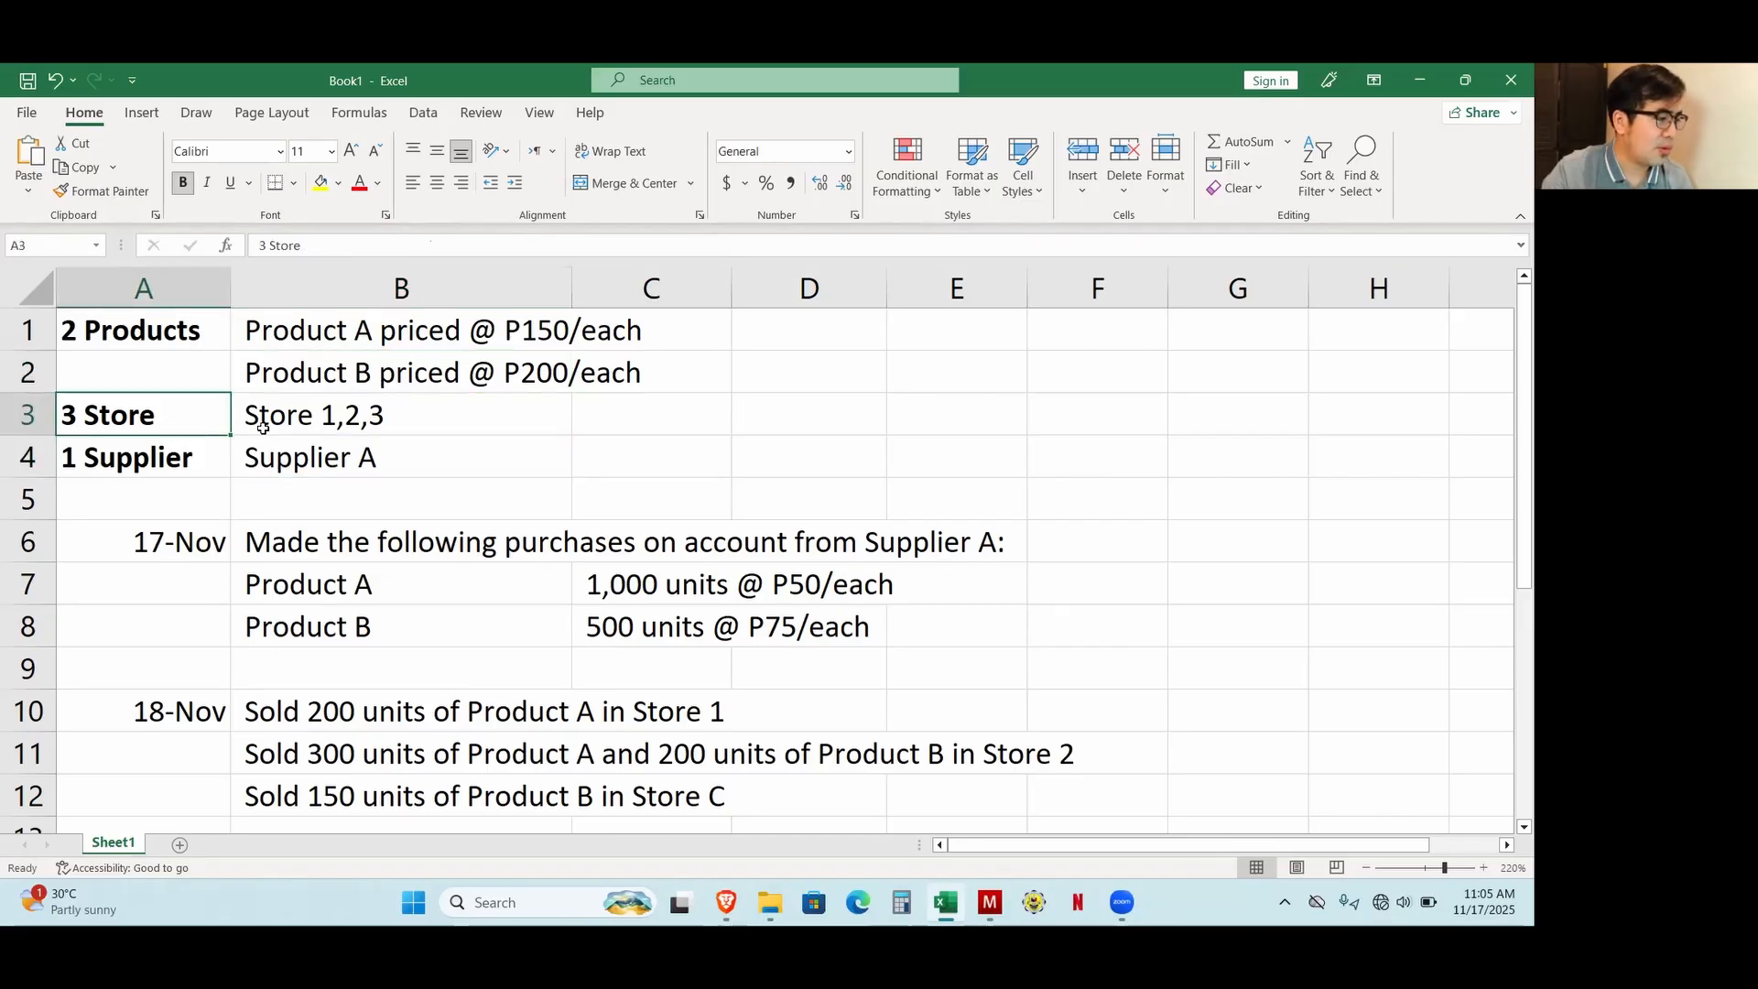
{"action": "left_click", "coordinate": [312, 469]}
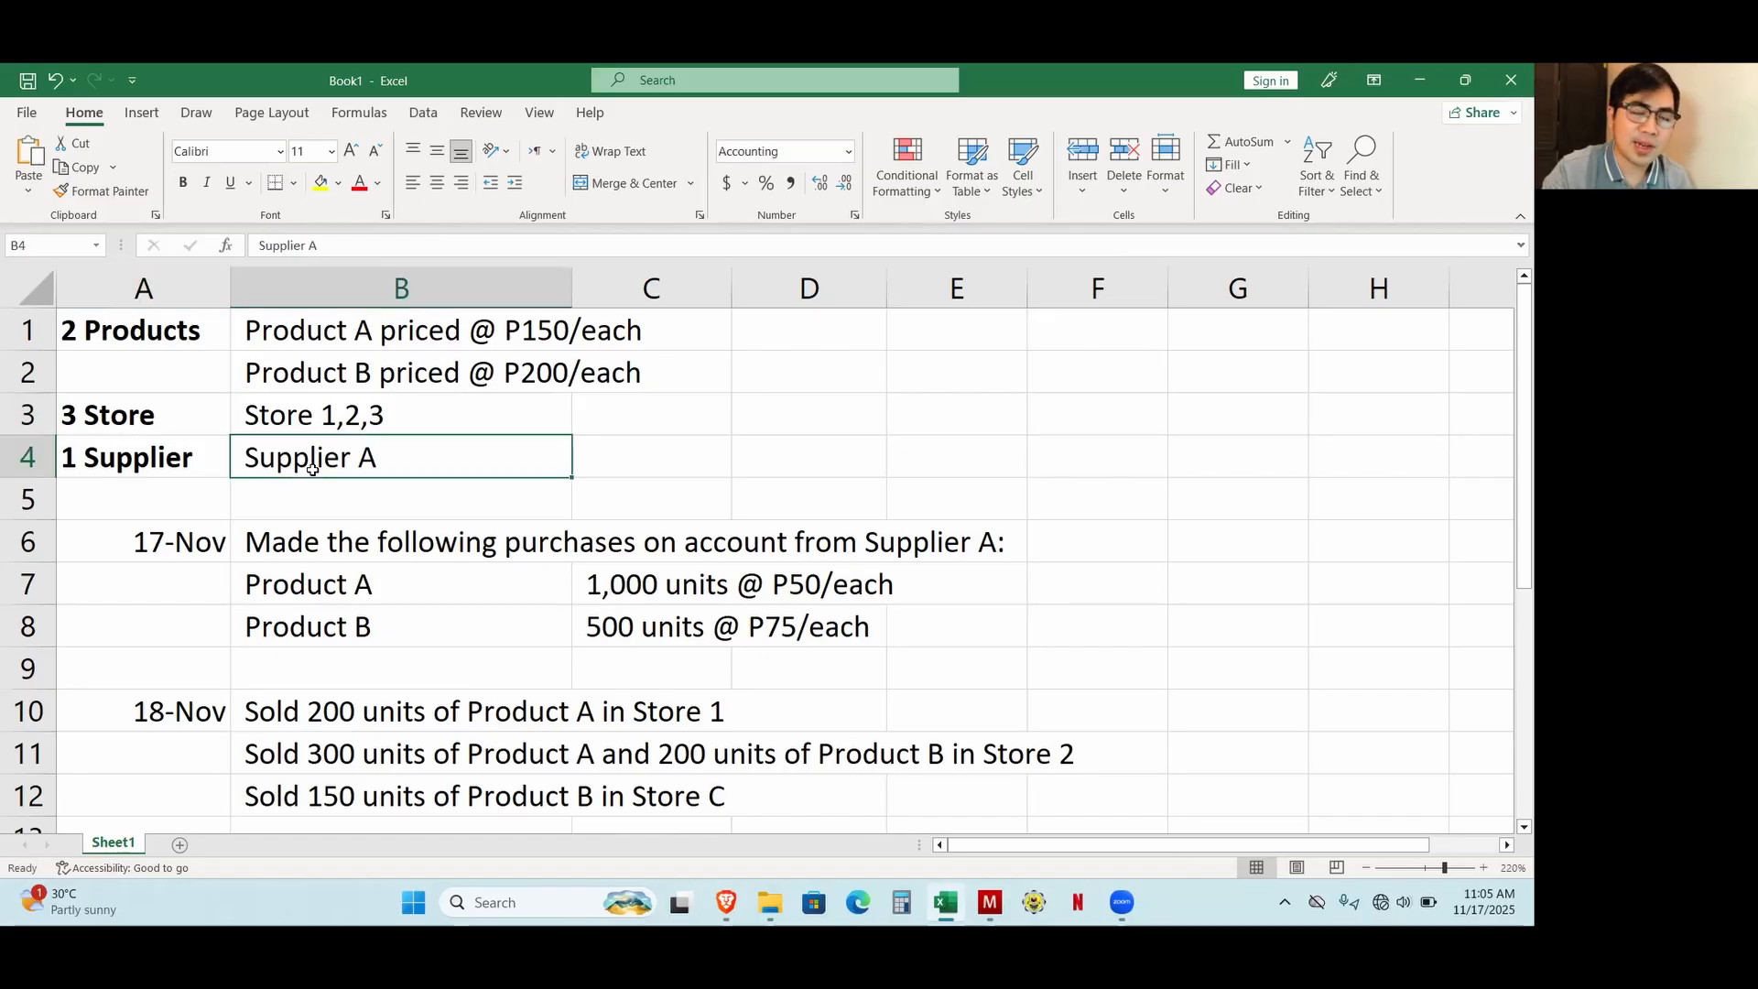
{"action": "left_click_drag", "start_coordinate": [193, 458], "coordinate": [348, 460]}
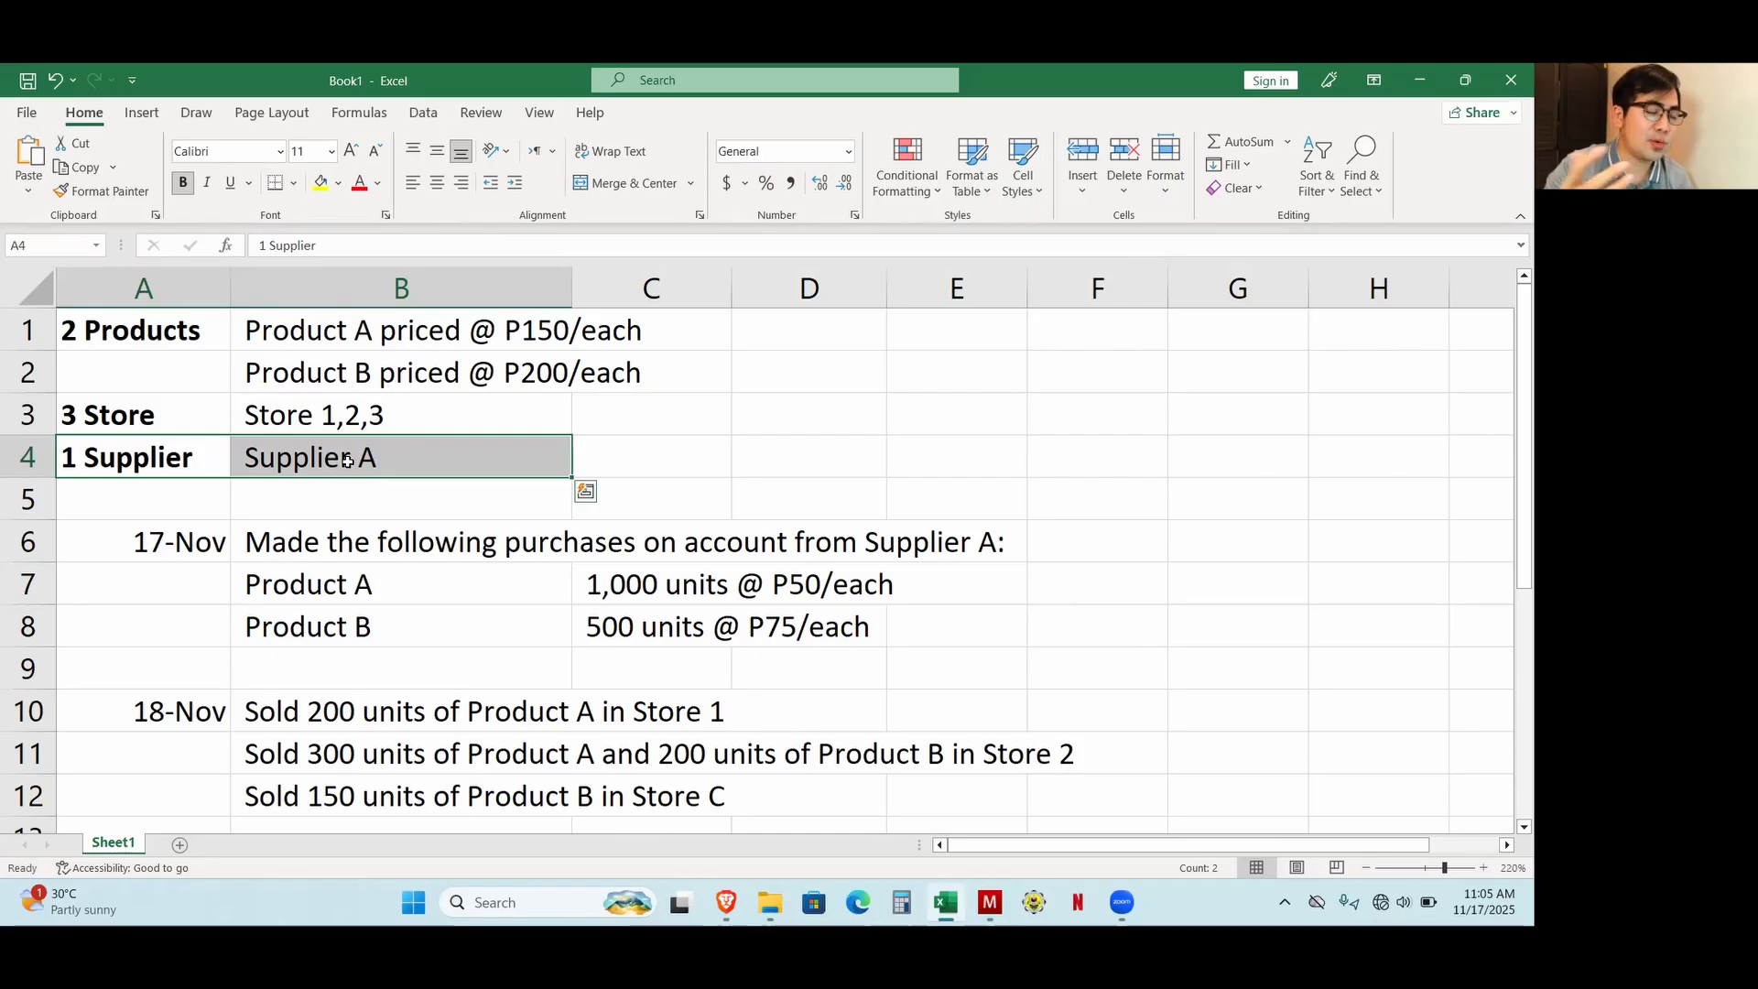
{"action": "left_click", "coordinate": [462, 609]}
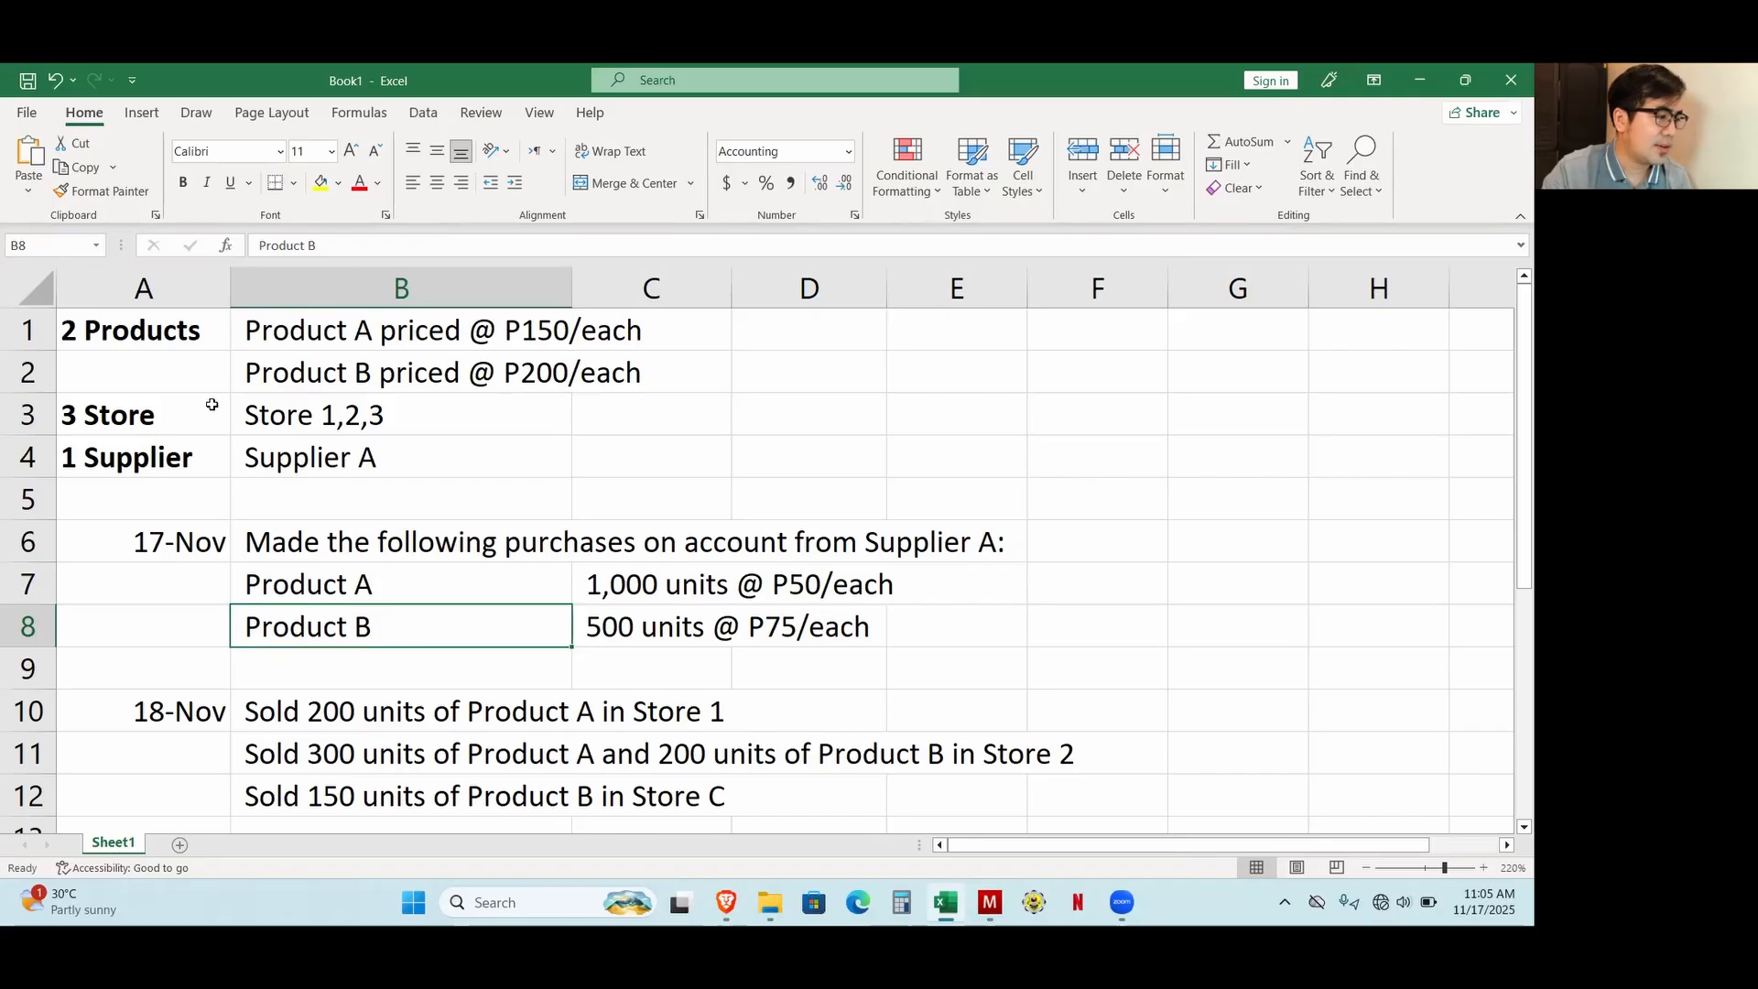
{"action": "left_click", "coordinate": [182, 336]}
{"action": "left_click_drag", "start_coordinate": [183, 336], "coordinate": [192, 455]}
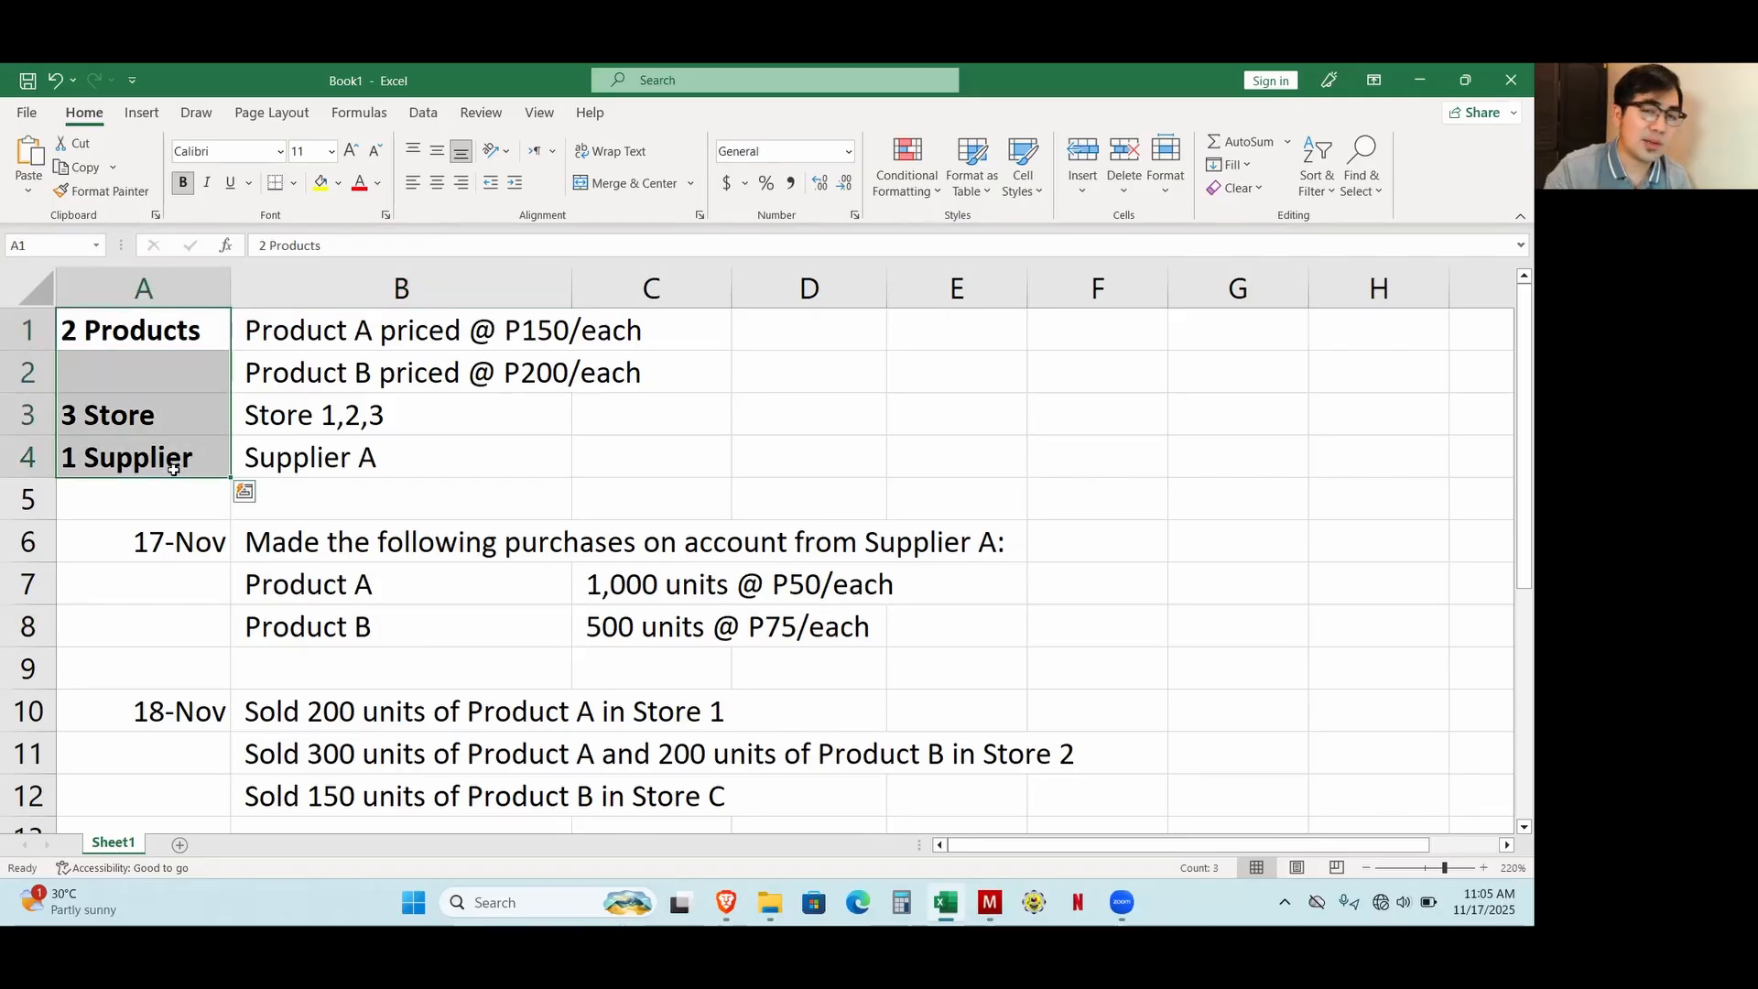
{"action": "left_click_drag", "start_coordinate": [173, 340], "coordinate": [180, 455]}
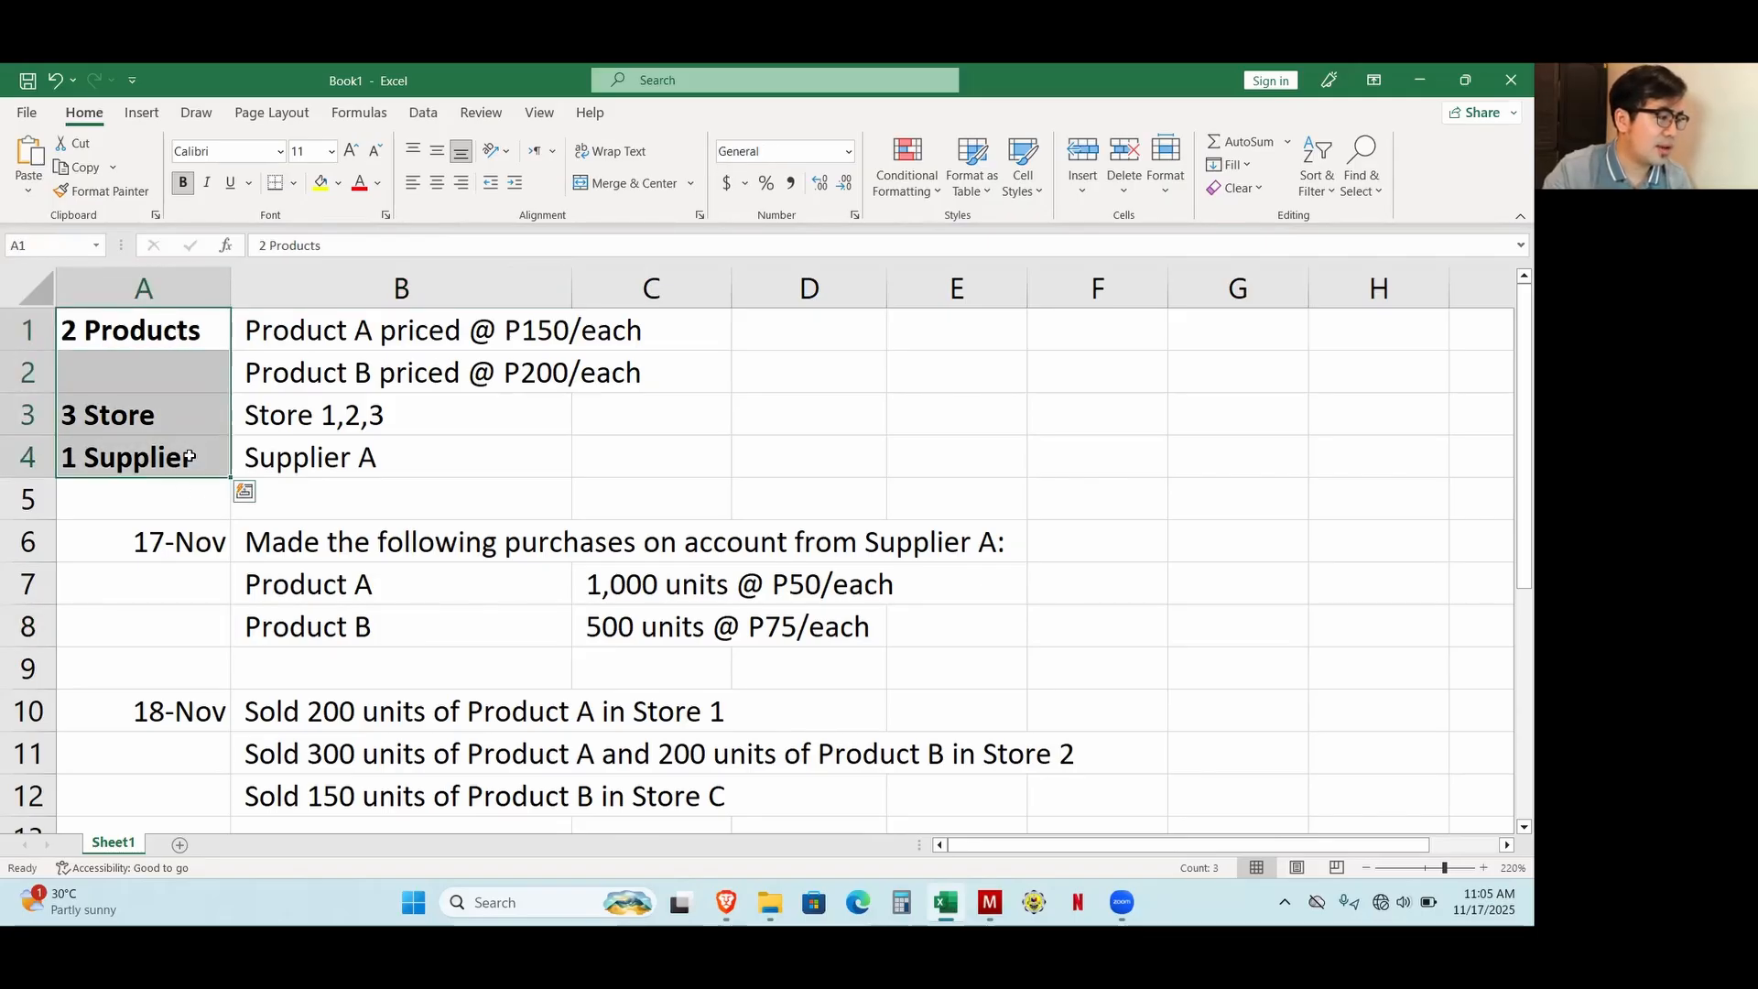
{"action": "left_click", "coordinate": [189, 331]}
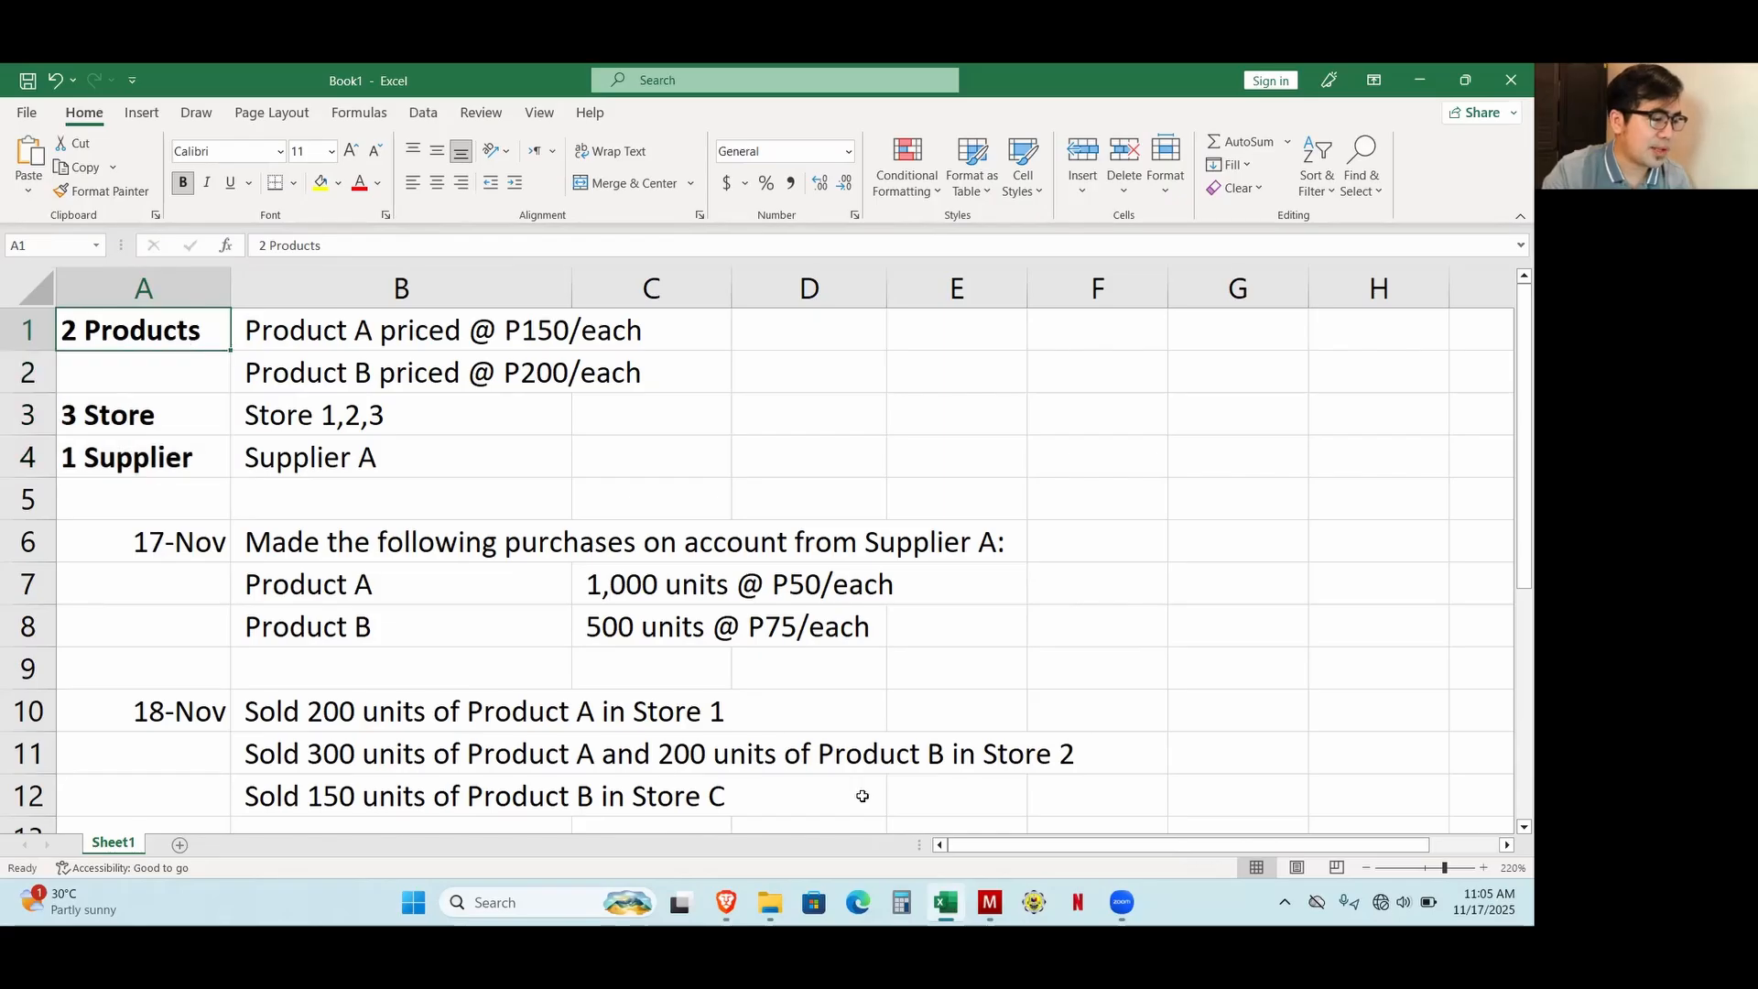
Switch to Manager and create an inventory item named Product A with unit pc and the weighted average cost valuation method.
{"action": "left_click", "coordinate": [989, 902]}
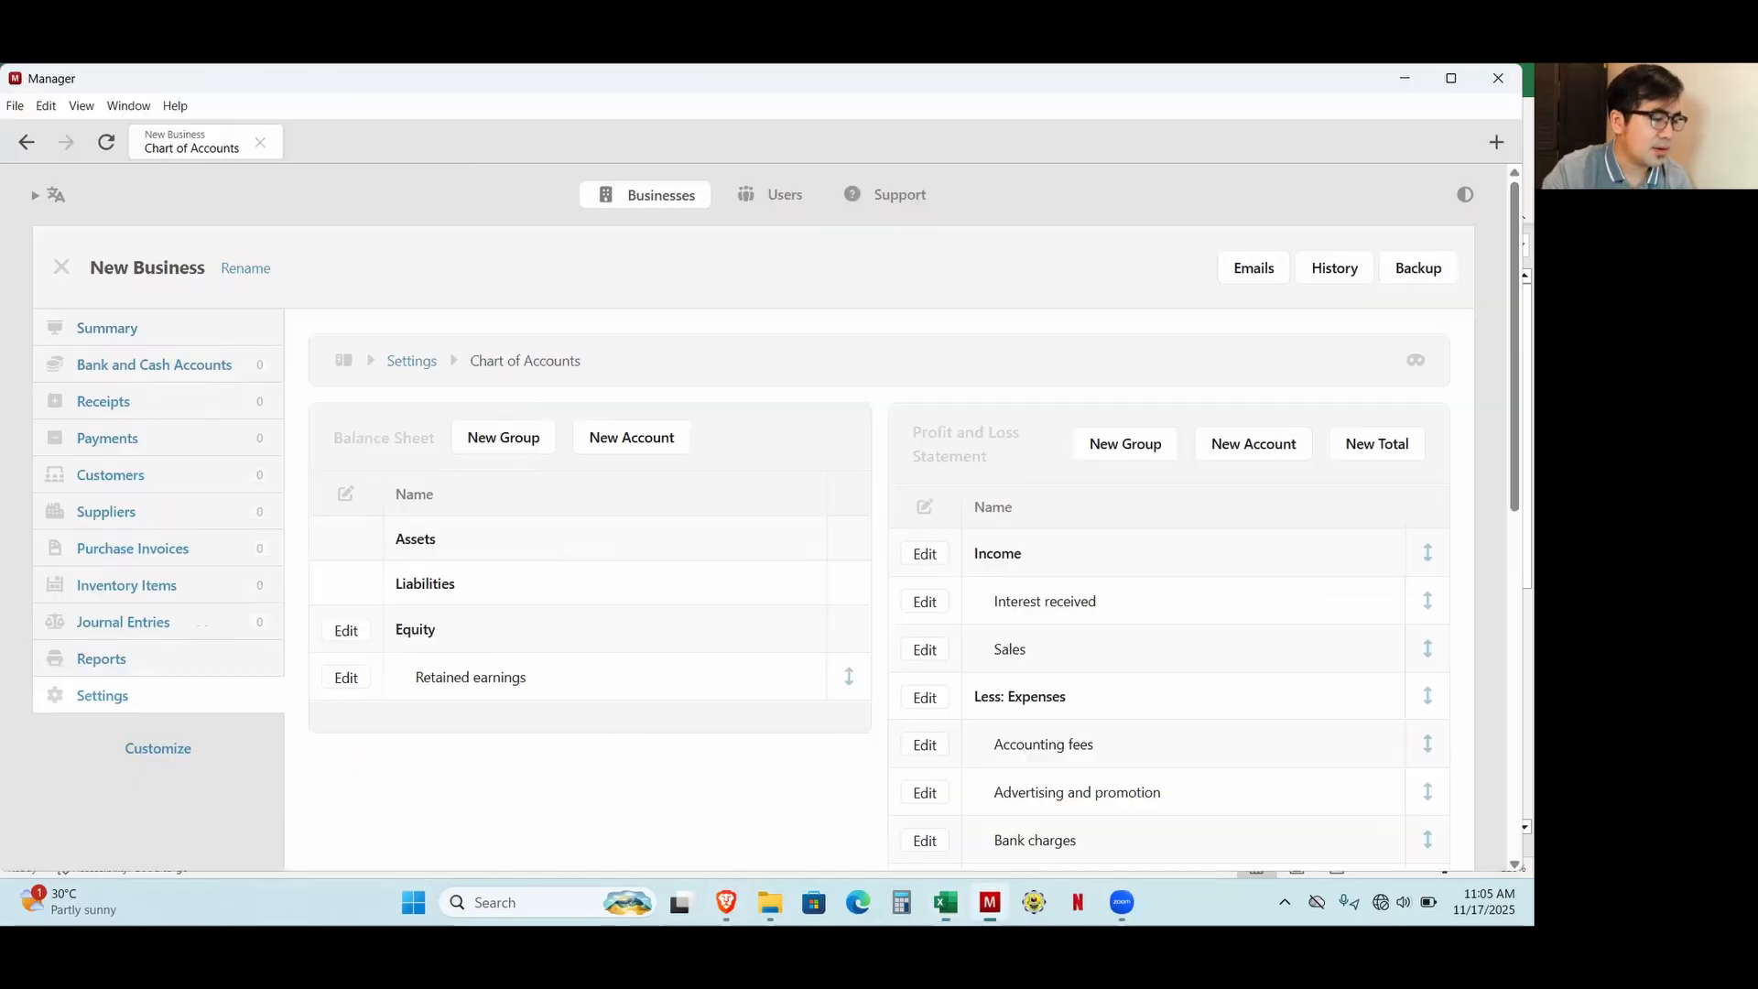
{"action": "left_click", "coordinate": [136, 597]}
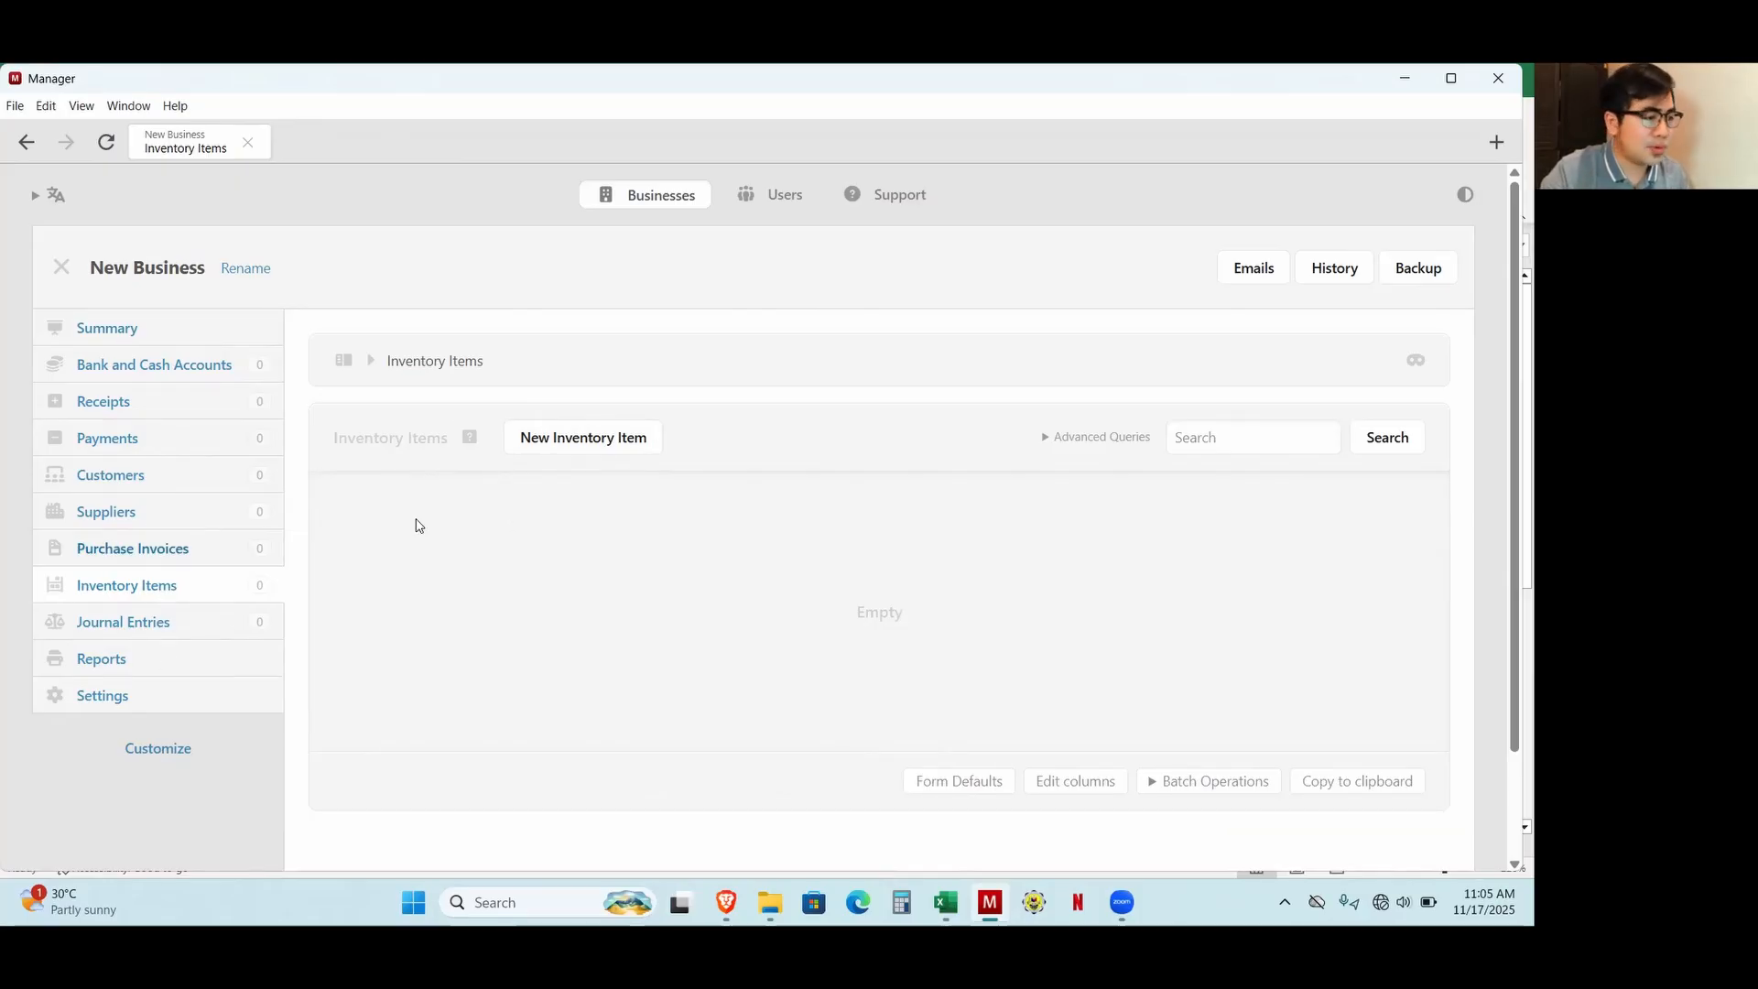
{"action": "left_click", "coordinate": [546, 439]}
{"action": "left_click", "coordinate": [522, 513]}
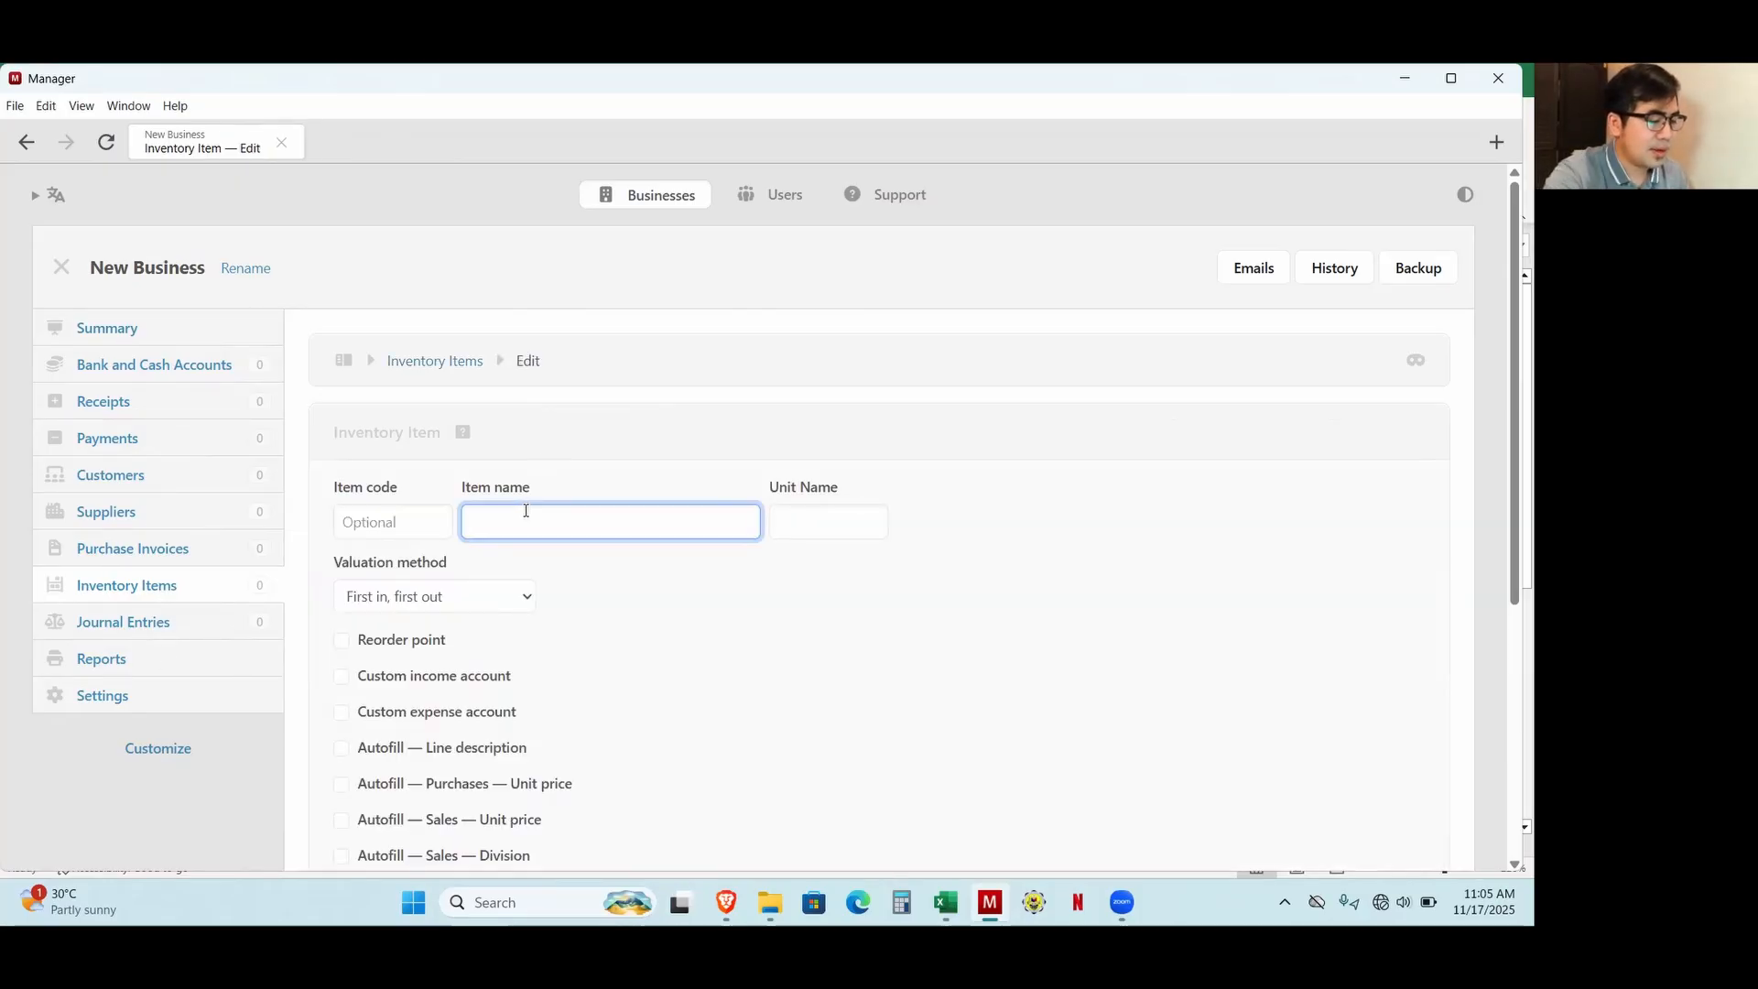
{"action": "type", "text": "P"}
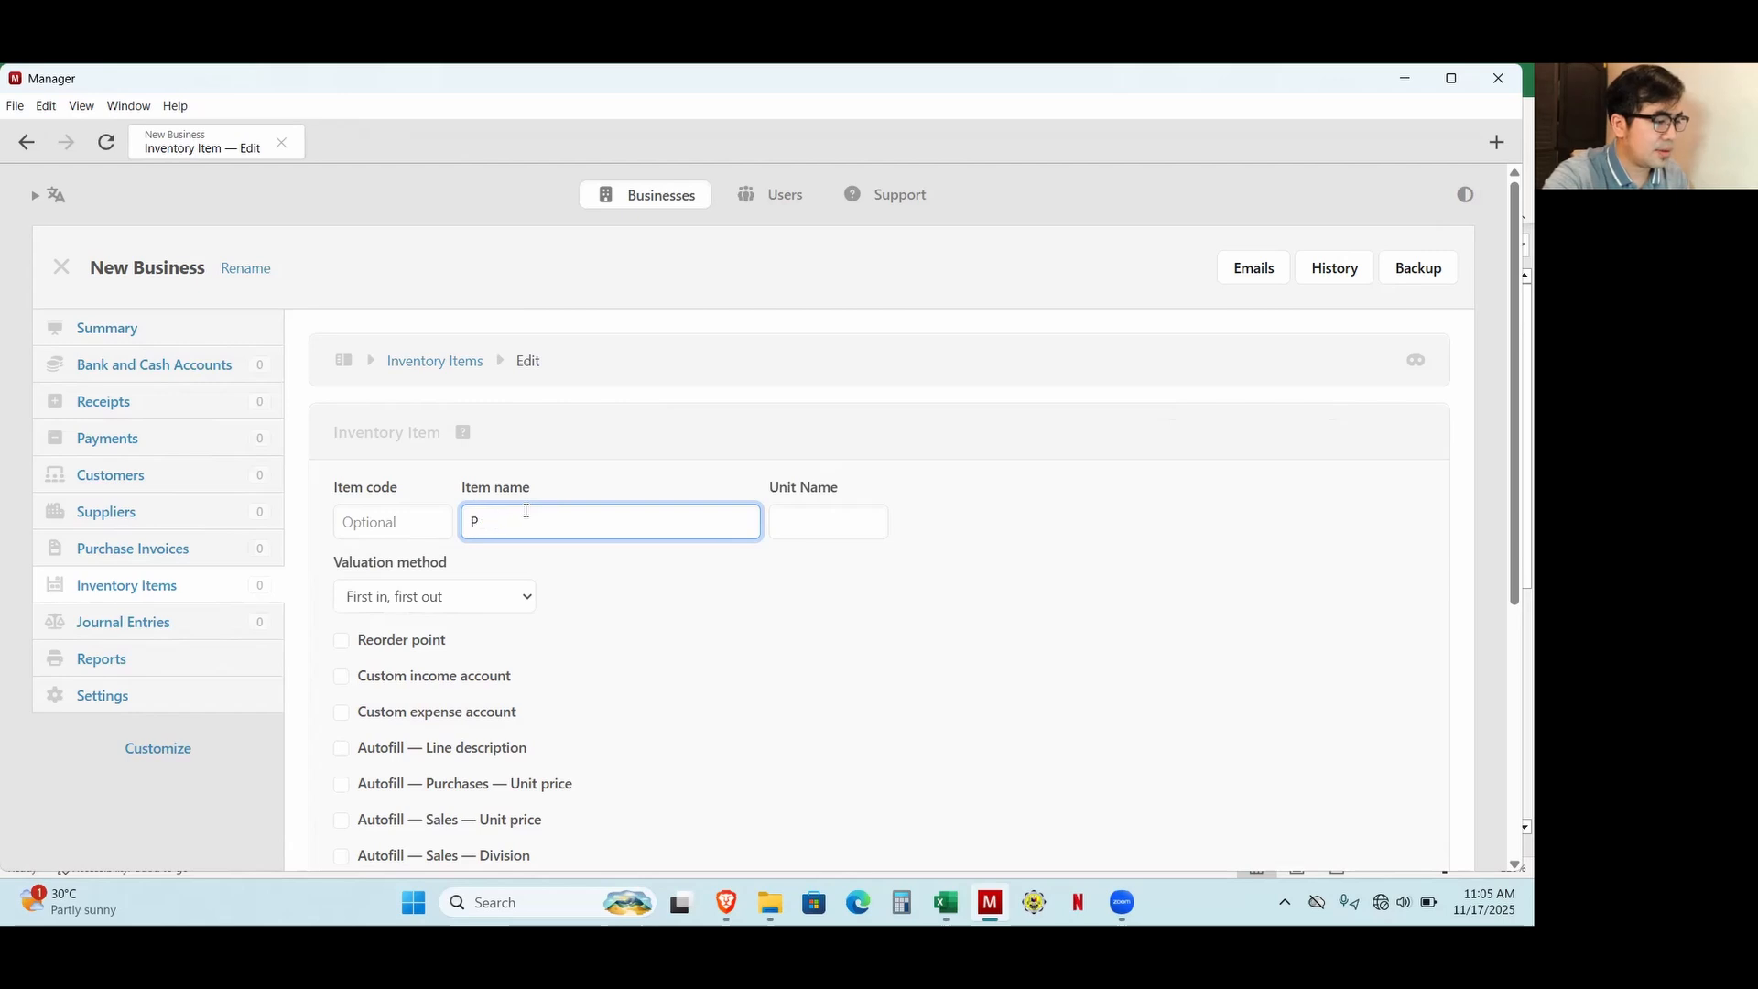
{"action": "type", "text": "roduct A"}
{"action": "key", "text": "Tab"}
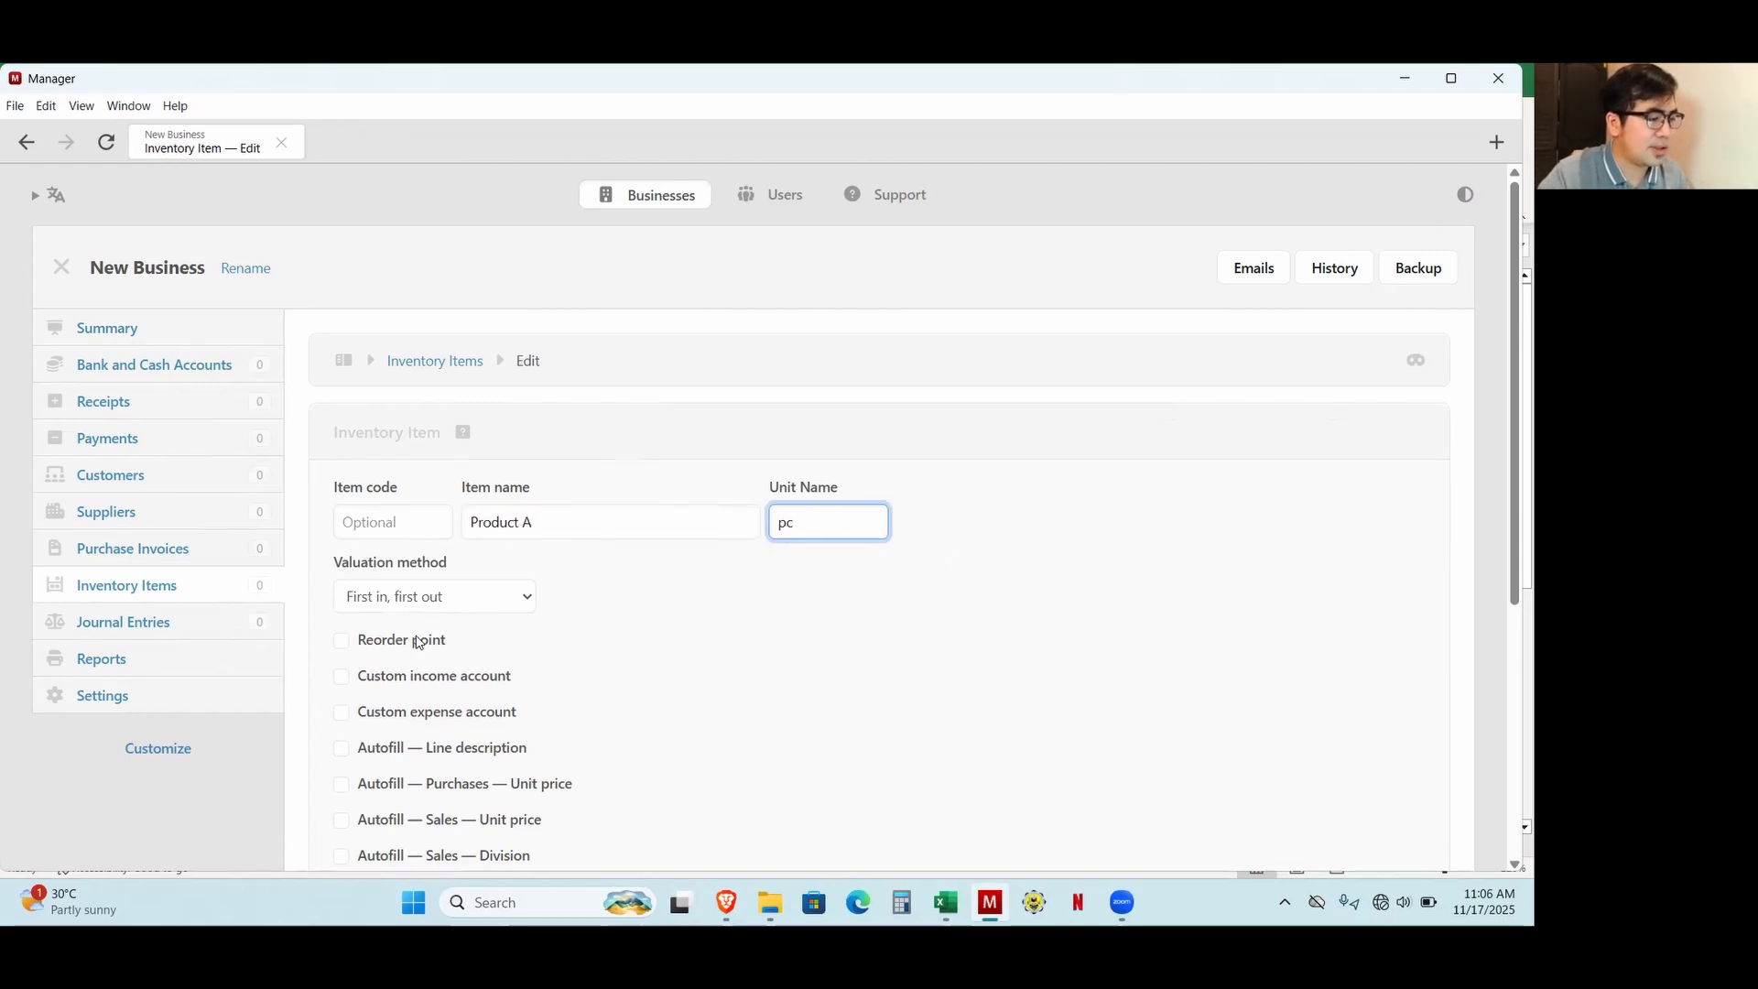
{"action": "left_click", "coordinate": [443, 596]}
{"action": "left_click", "coordinate": [417, 651]}
{"action": "scroll", "coordinate": [435, 727], "scroll_direction": "down", "scroll_amount": 5}
{"action": "left_click", "coordinate": [486, 656]}
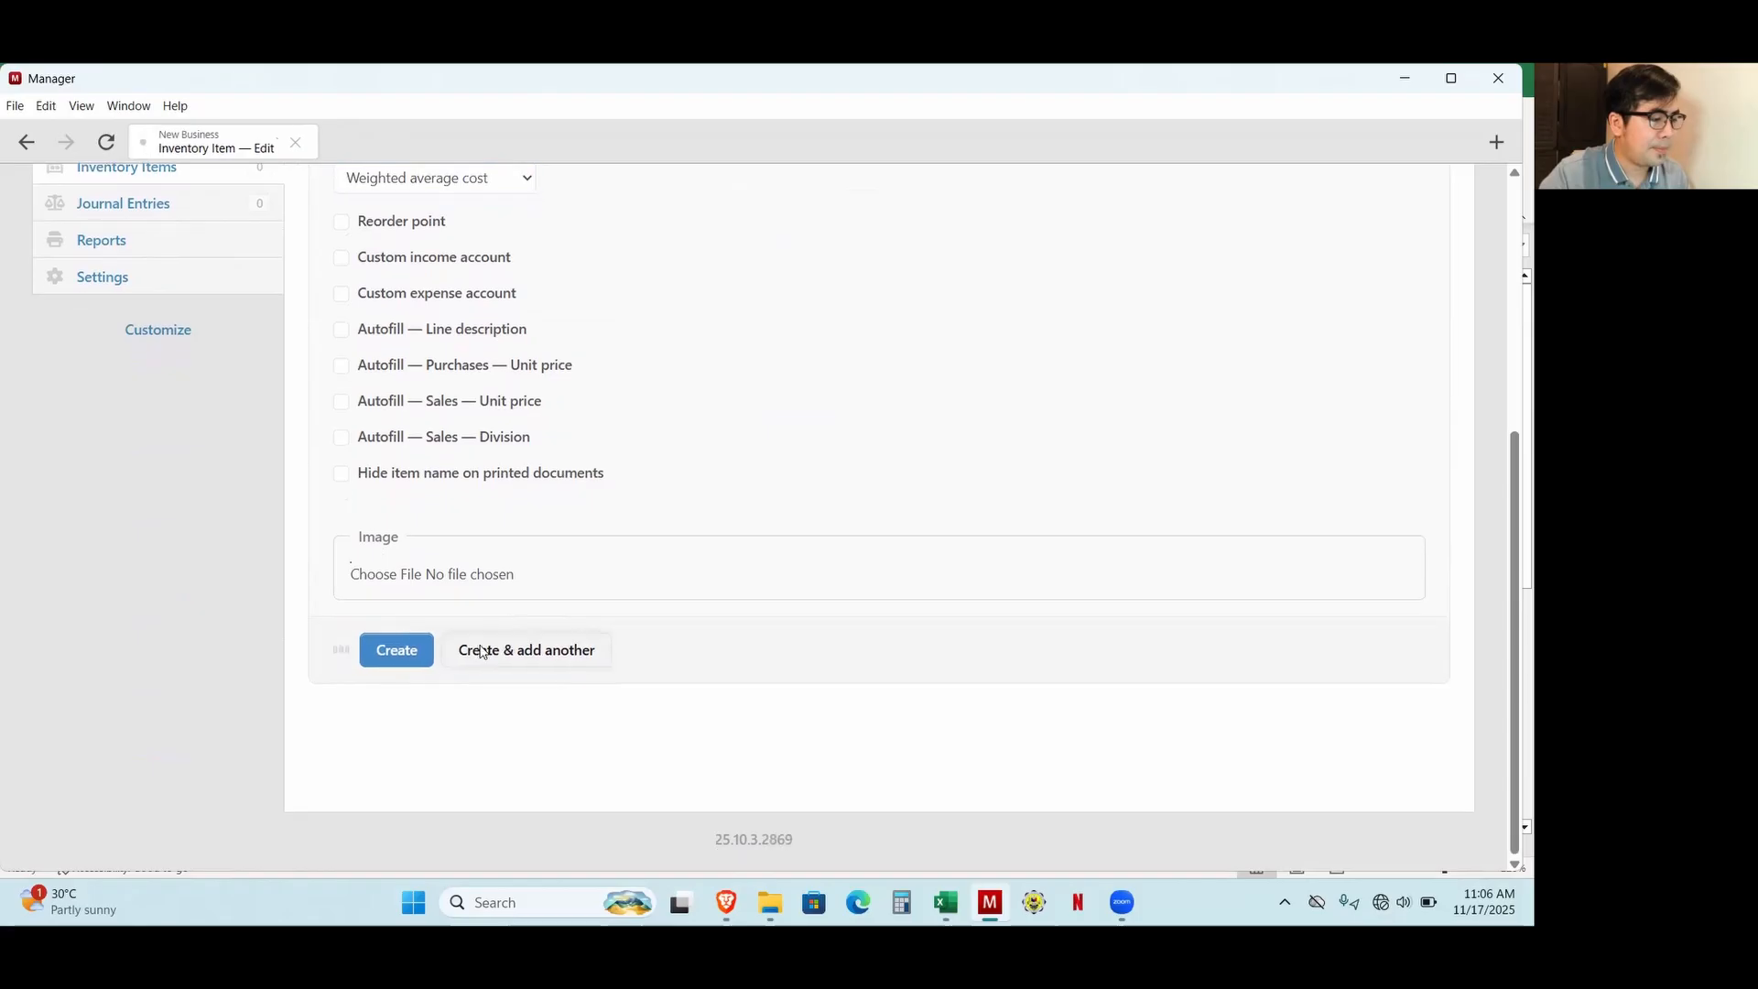
Create a second inventory item named Product B with unit pc and the weighted average cost valuation method.
{"action": "left_click", "coordinate": [566, 386]}
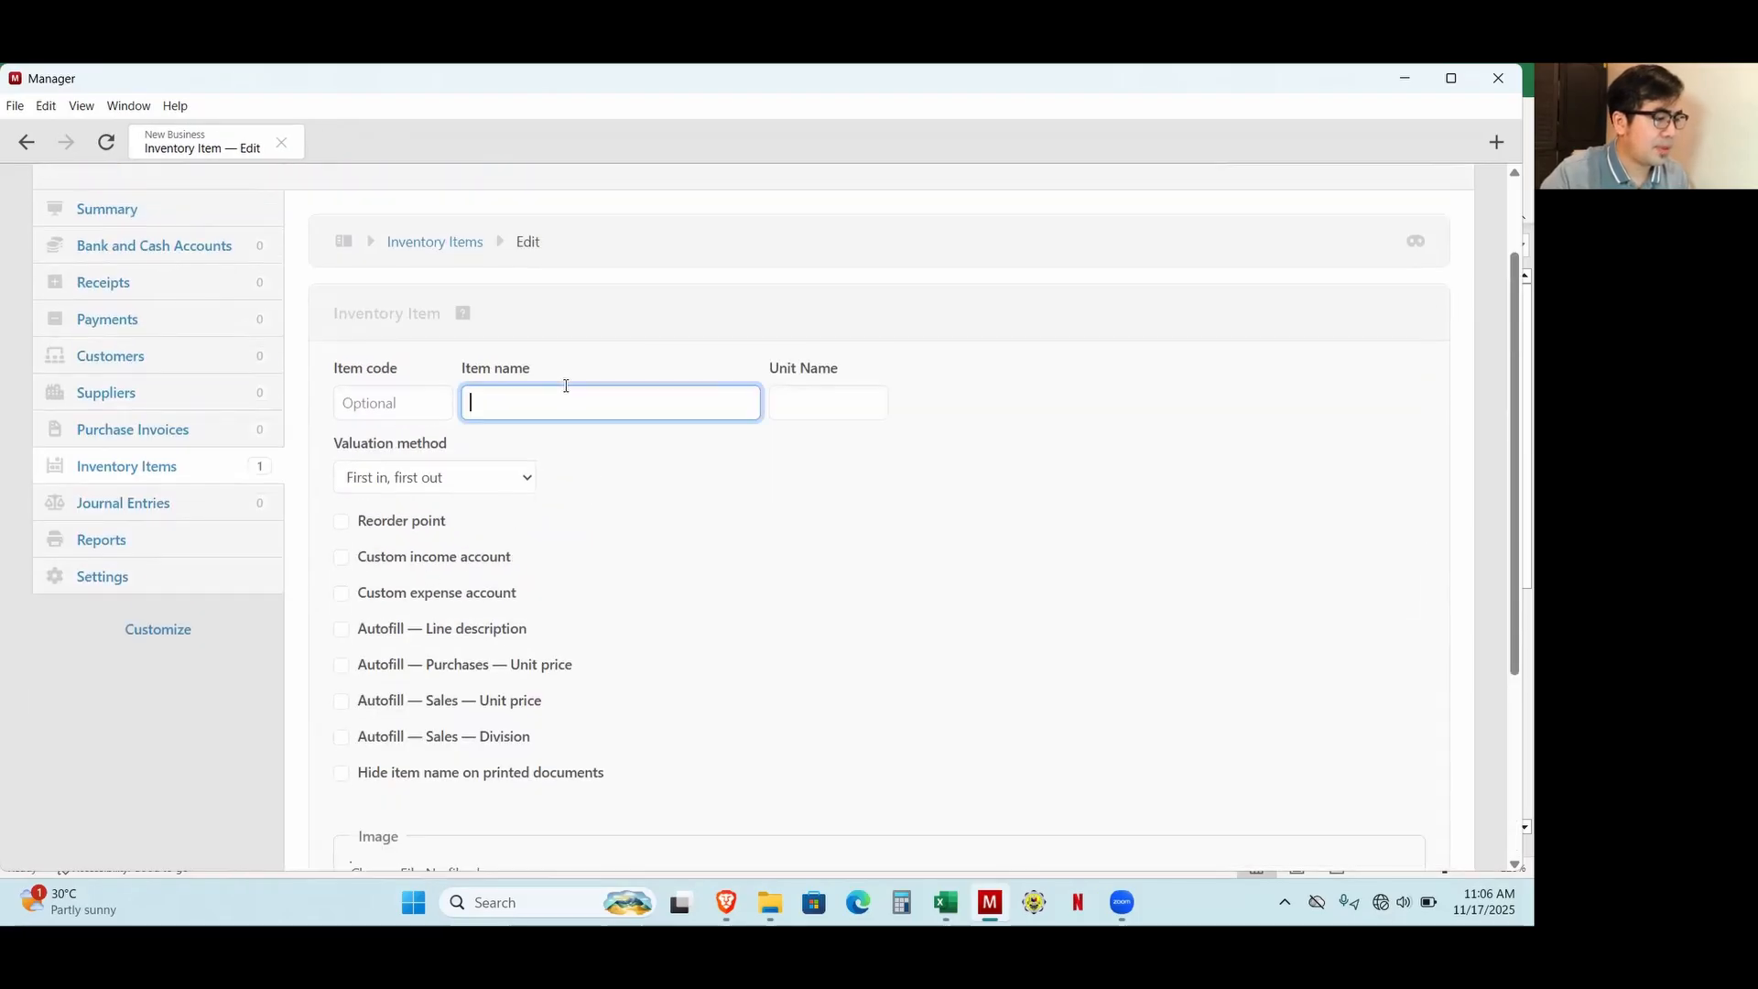
{"action": "type", "text": "Product"}
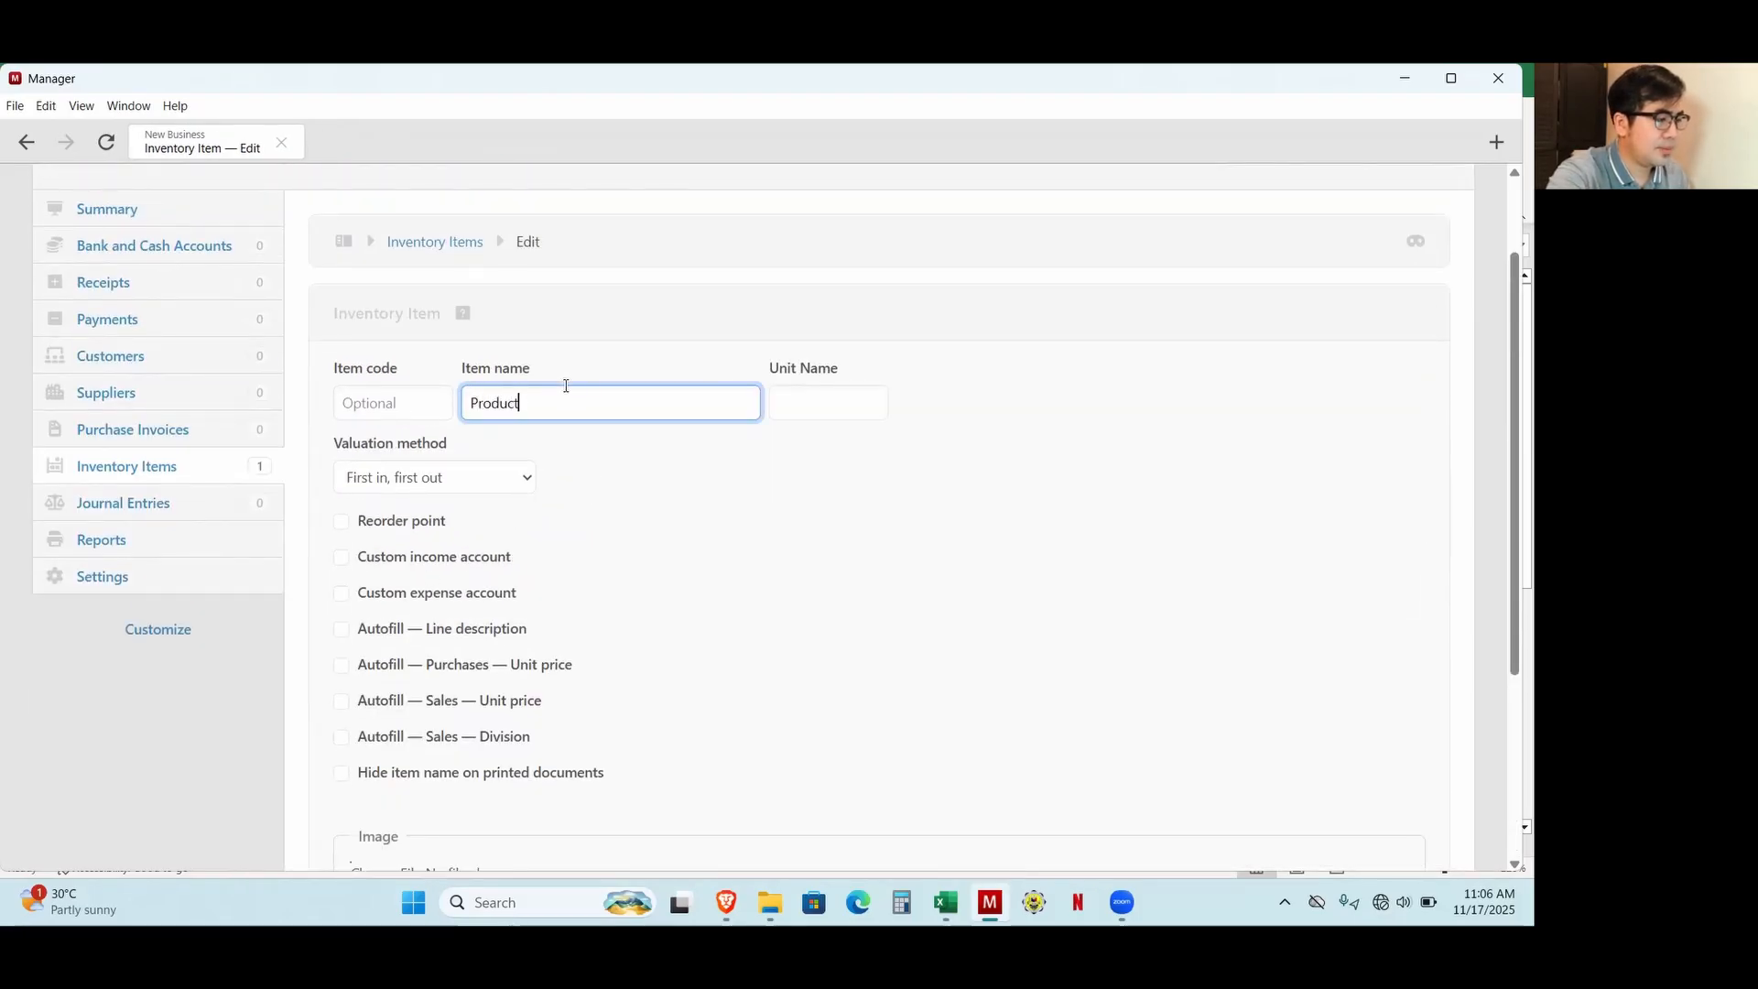
{"action": "type", "text": " B"}
{"action": "key", "text": "Tab"}
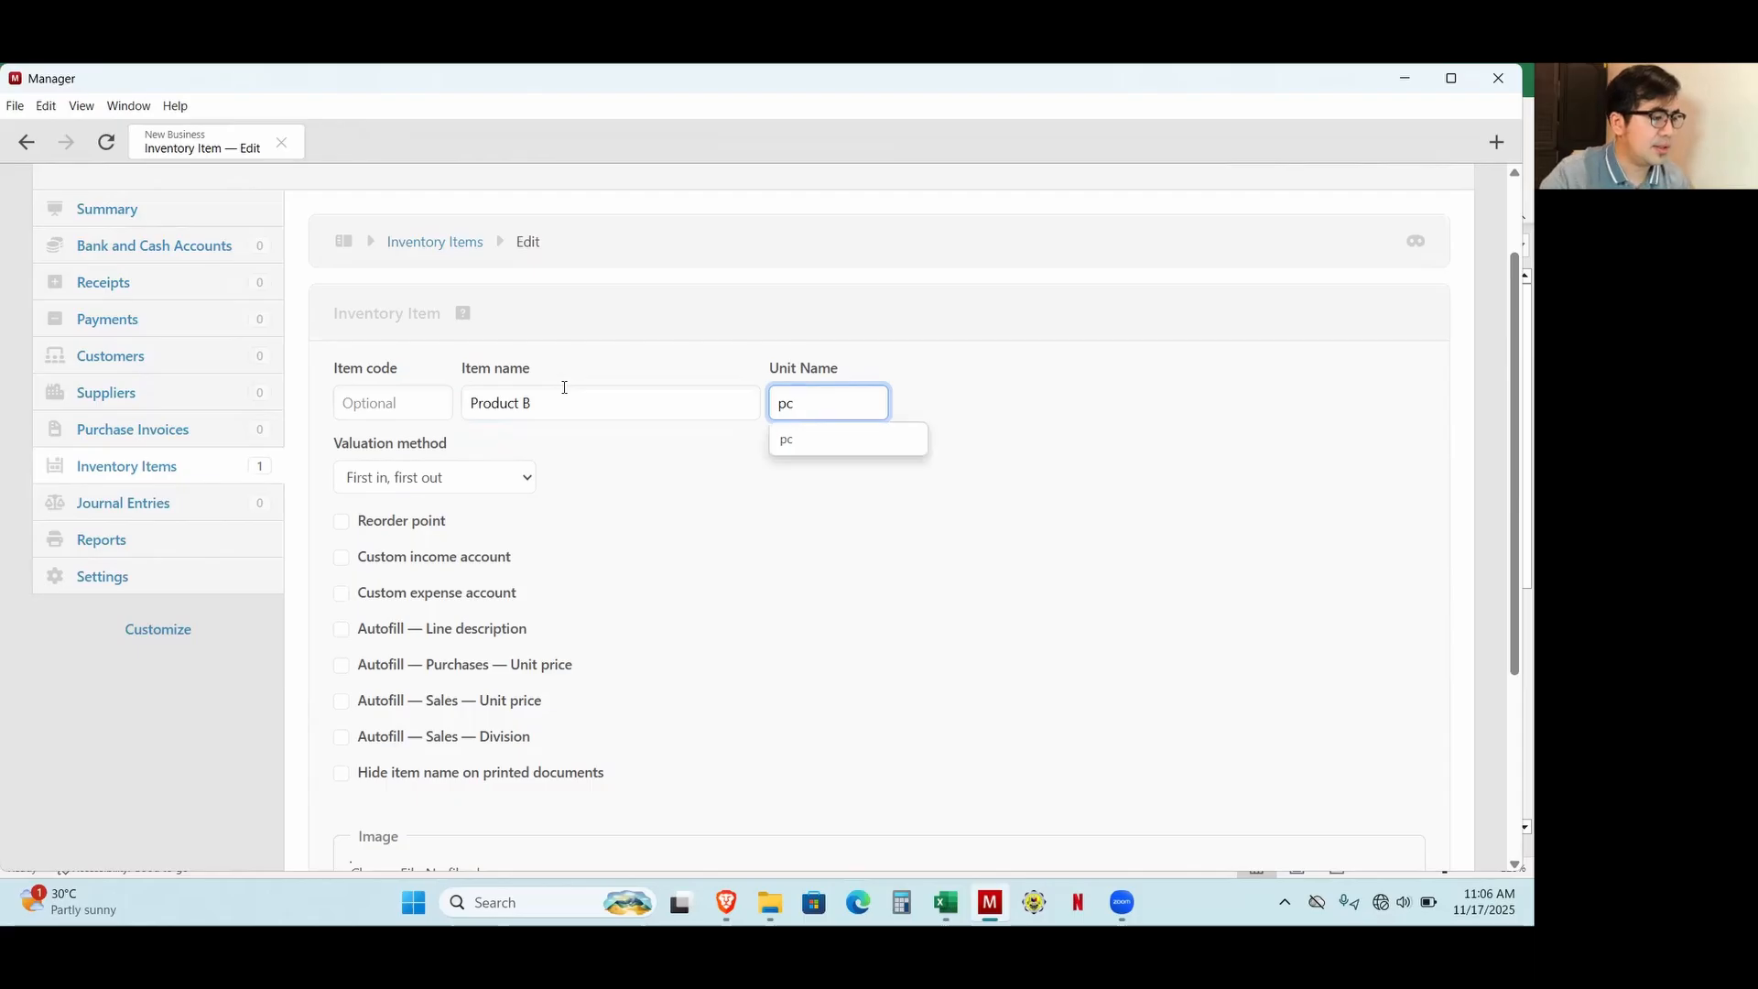
{"action": "left_click", "coordinate": [486, 488]}
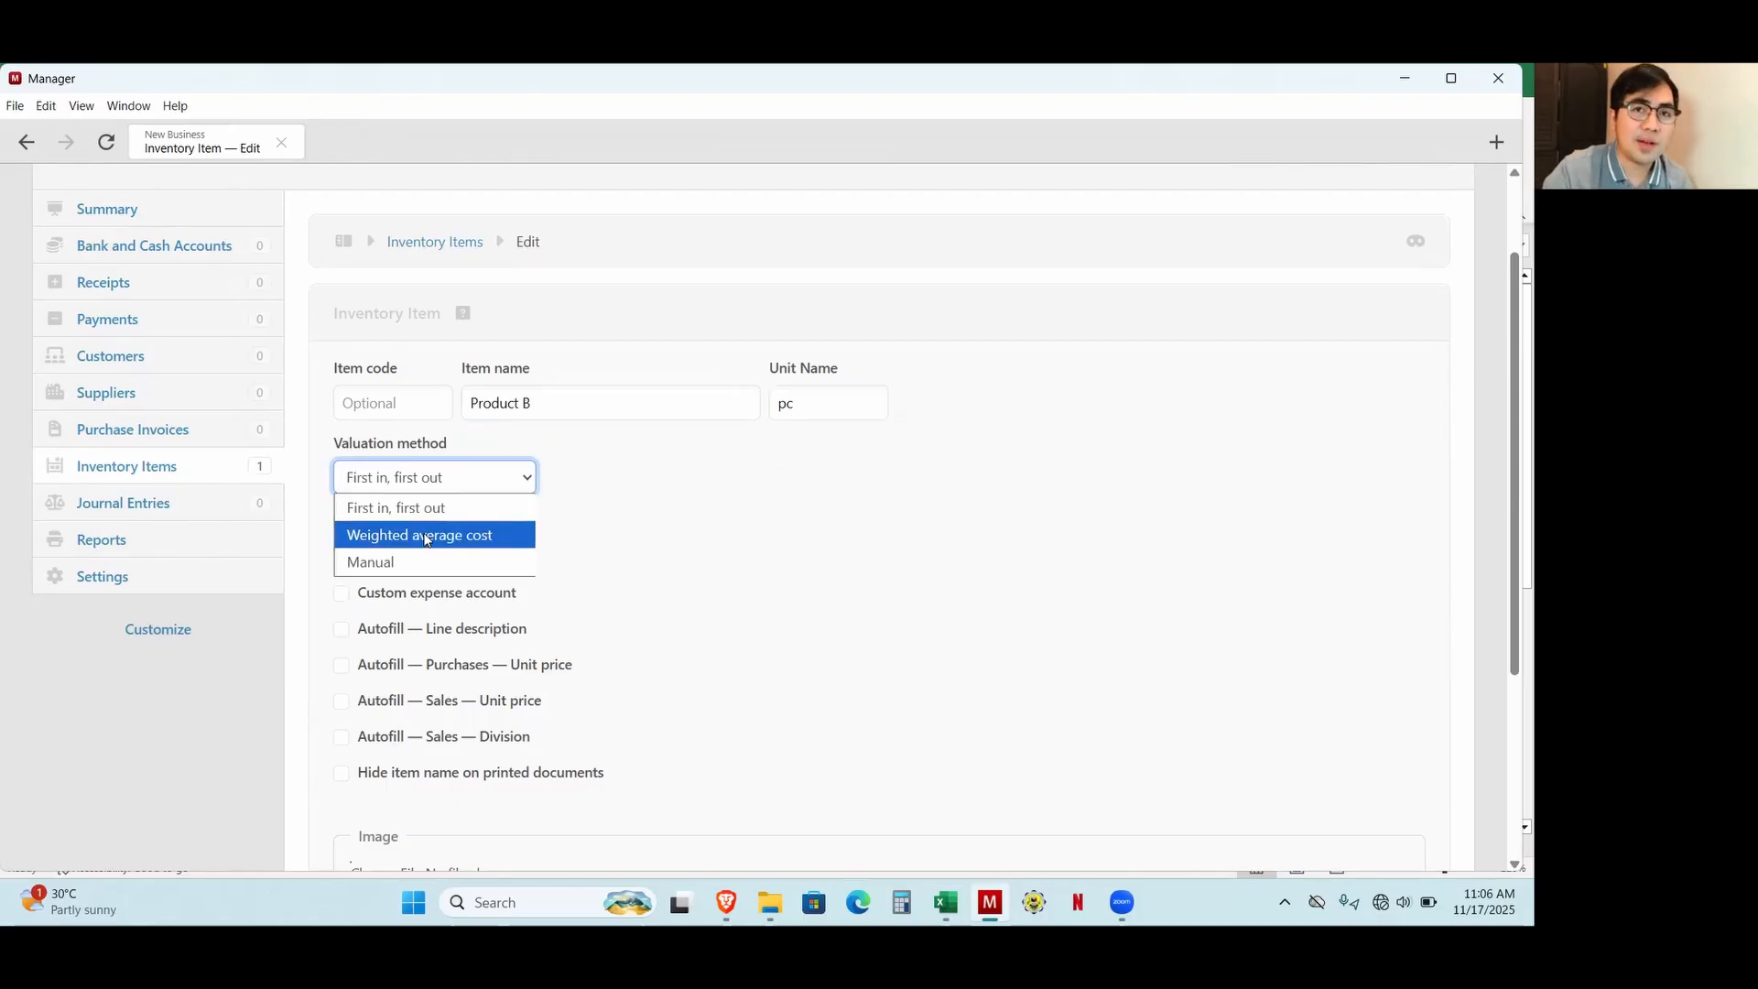
{"action": "left_click", "coordinate": [425, 539]}
{"action": "scroll", "coordinate": [366, 595], "scroll_direction": "down", "scroll_amount": 5}
{"action": "left_click", "coordinate": [371, 656]}
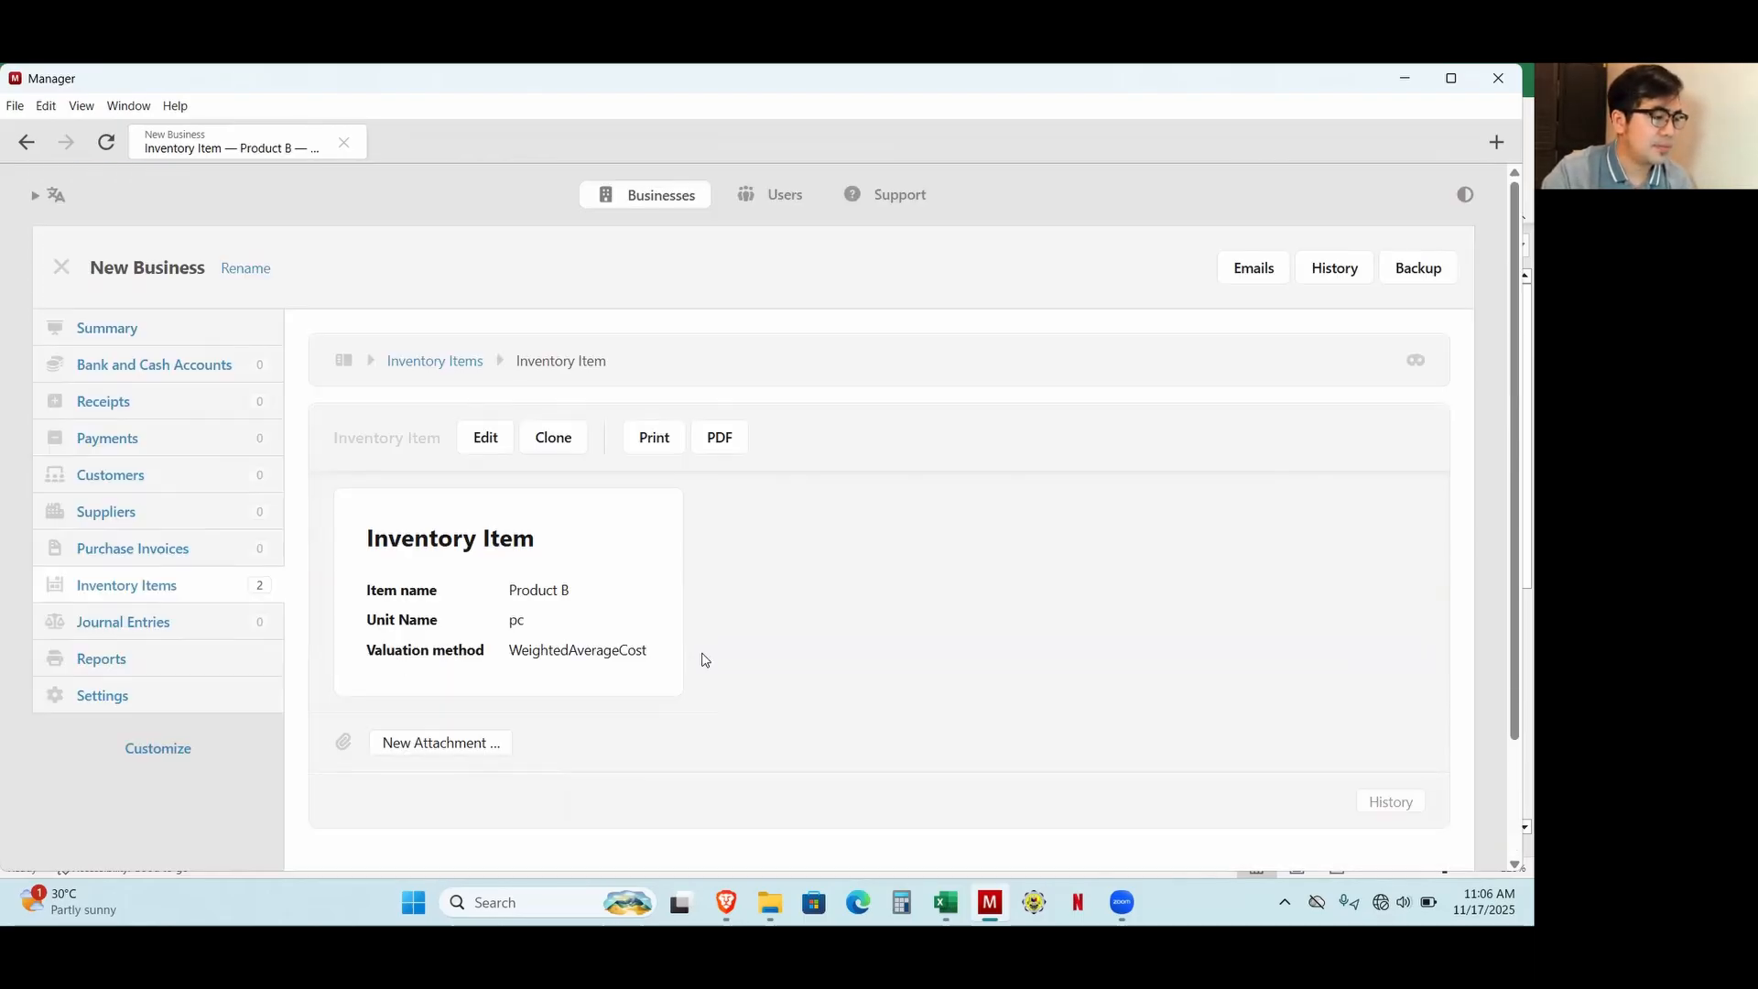
Look up Product A's price in the Excel workbook and set that item's autofill sales unit price to 150 in Manager.
{"action": "left_click", "coordinate": [946, 902]}
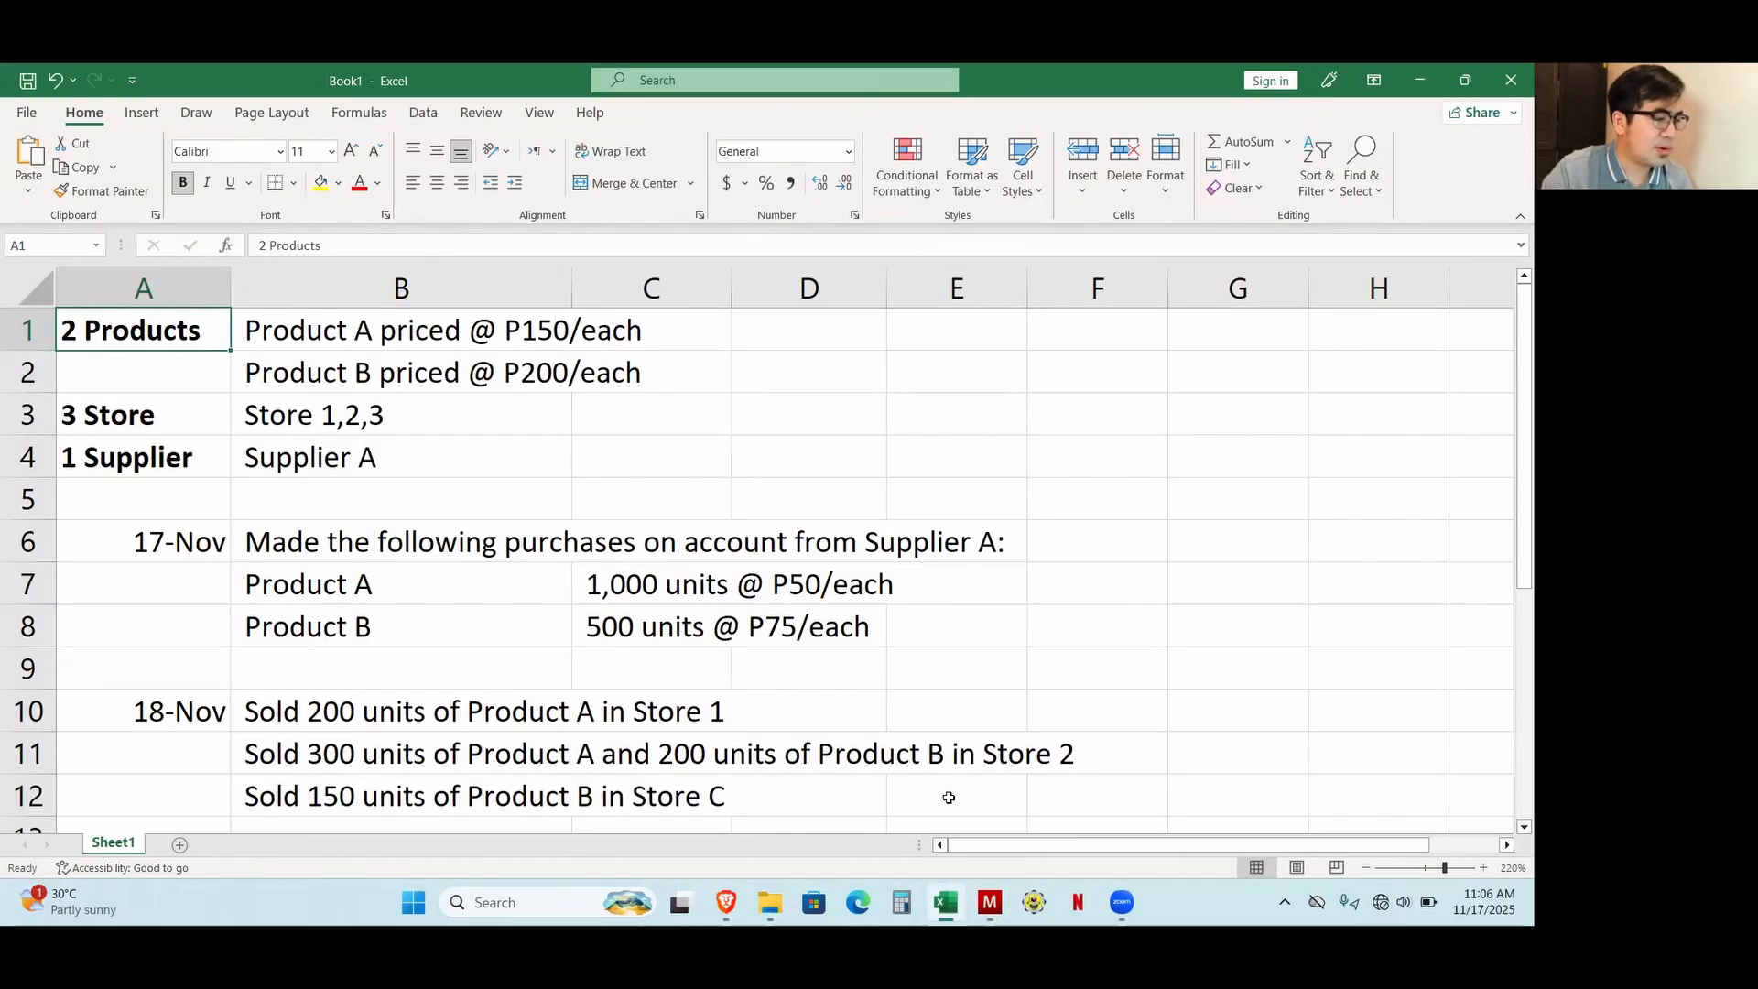
{"action": "left_click", "coordinate": [372, 331]}
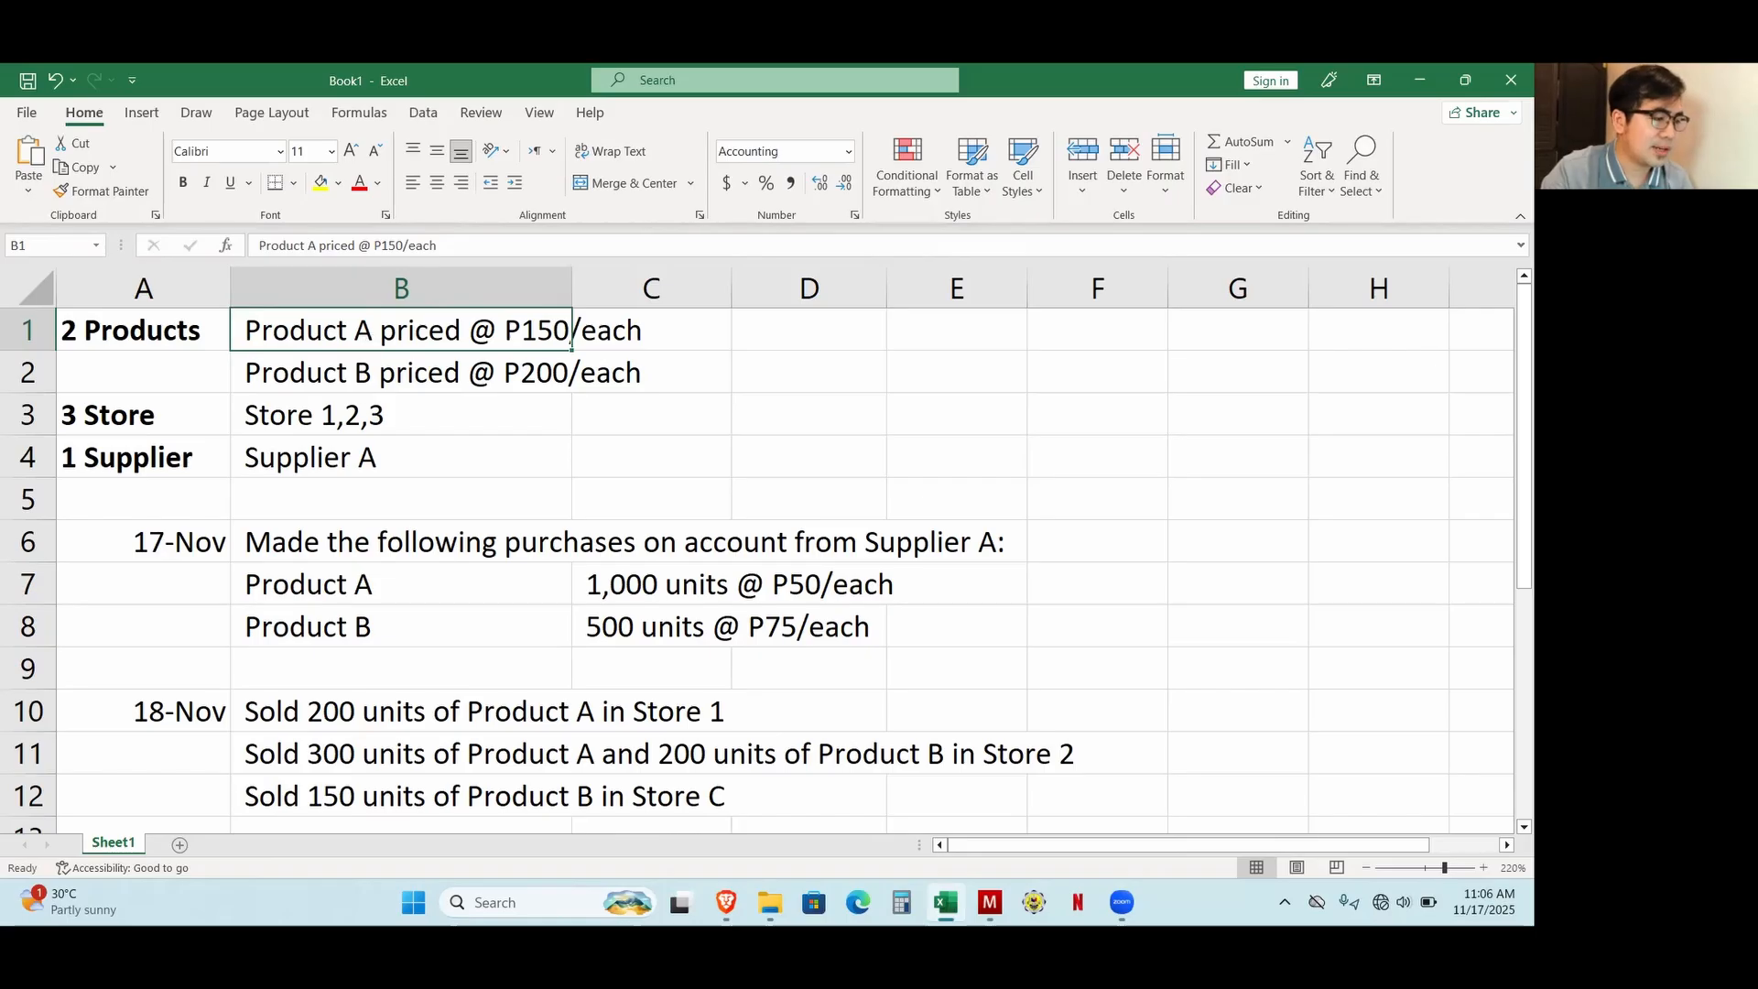
{"action": "left_click", "coordinate": [989, 902]}
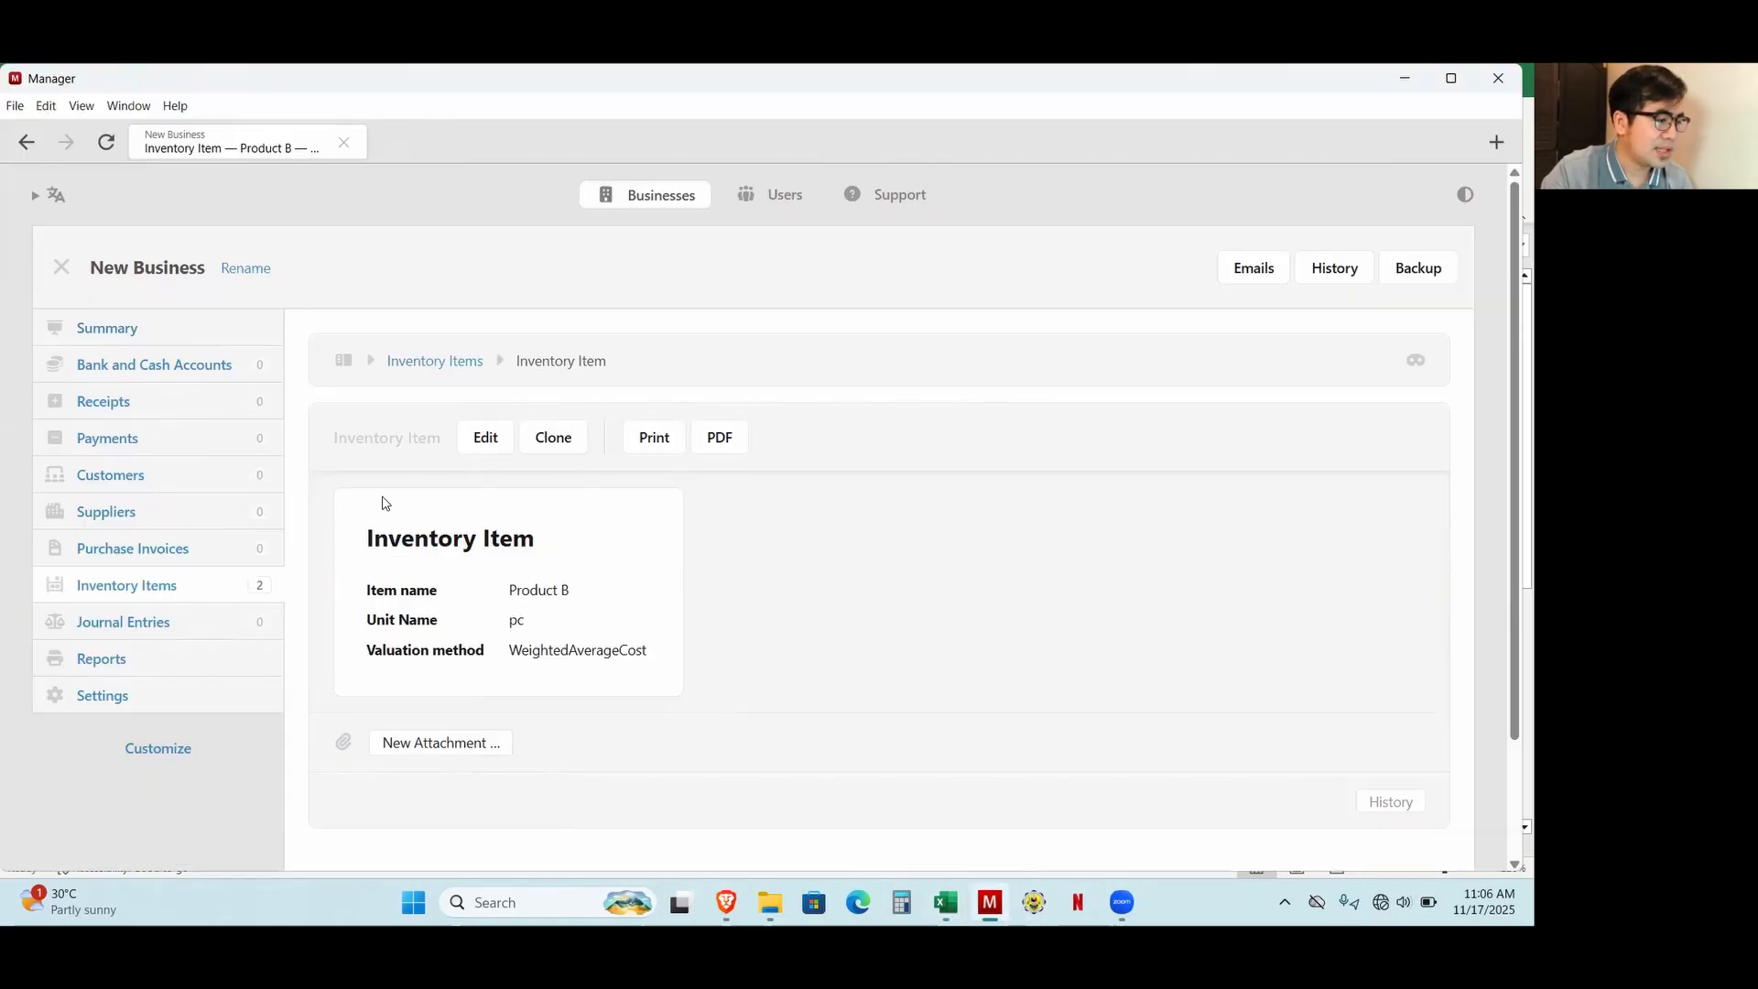
{"action": "left_click", "coordinate": [449, 366]}
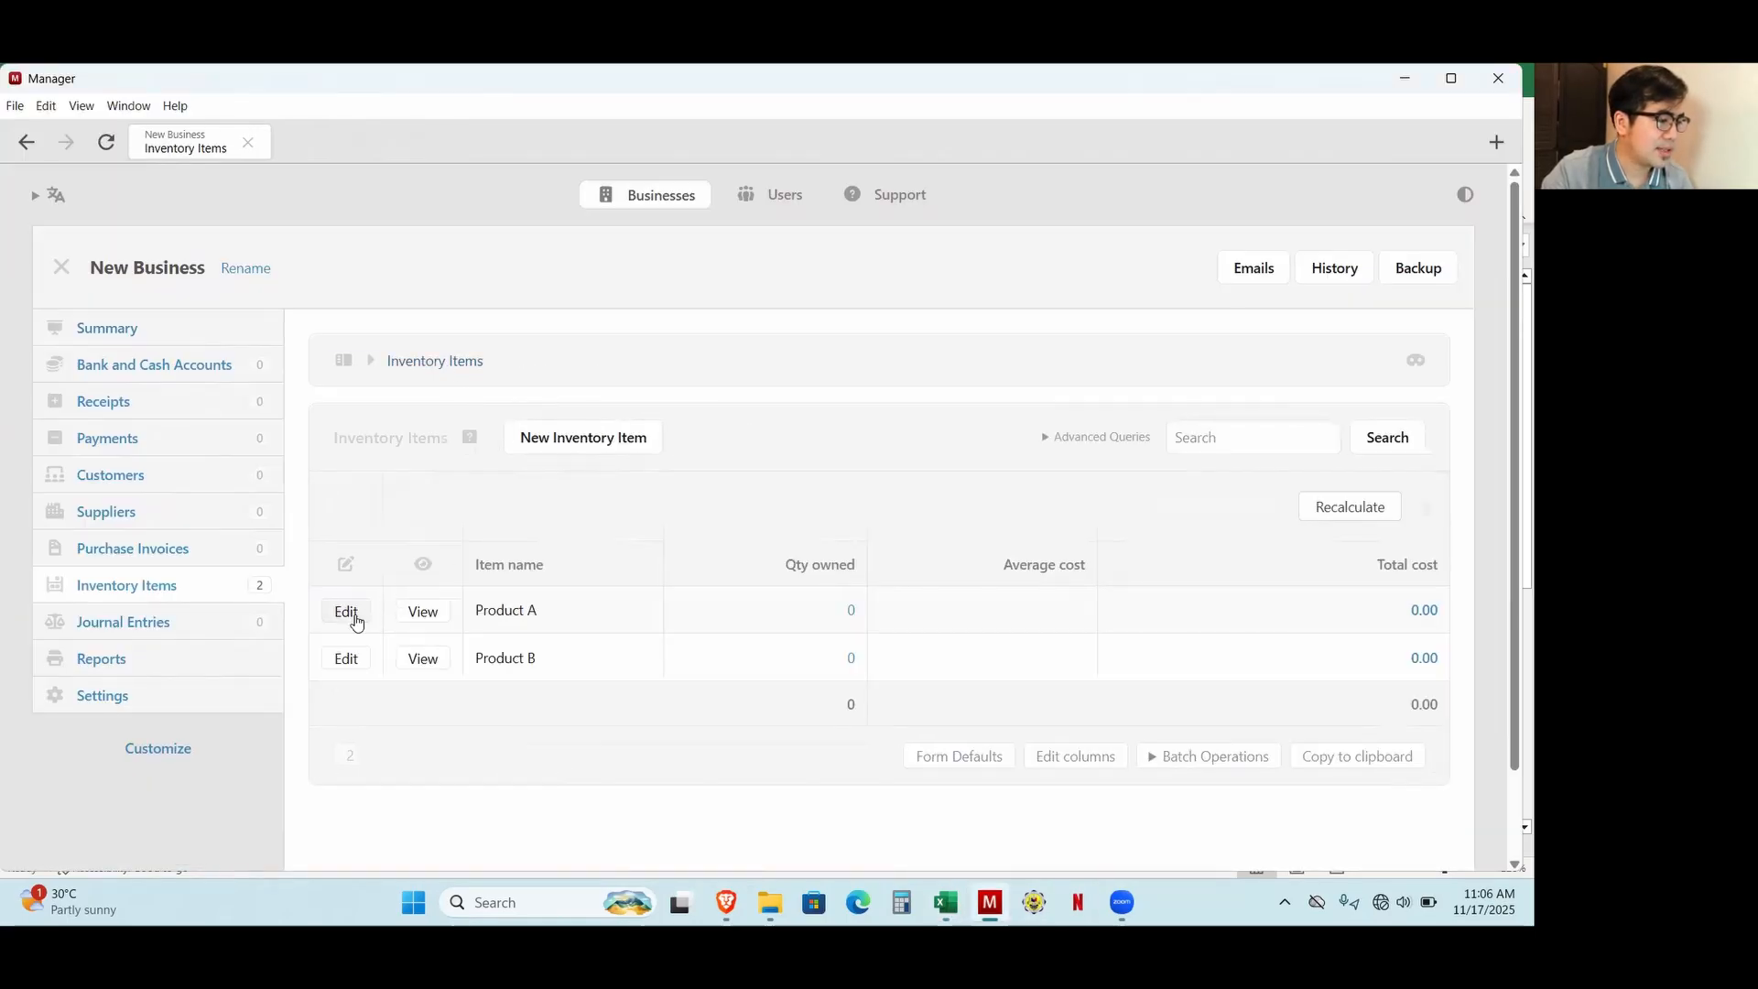
{"action": "left_click", "coordinate": [352, 610]}
{"action": "left_click", "coordinate": [946, 902]}
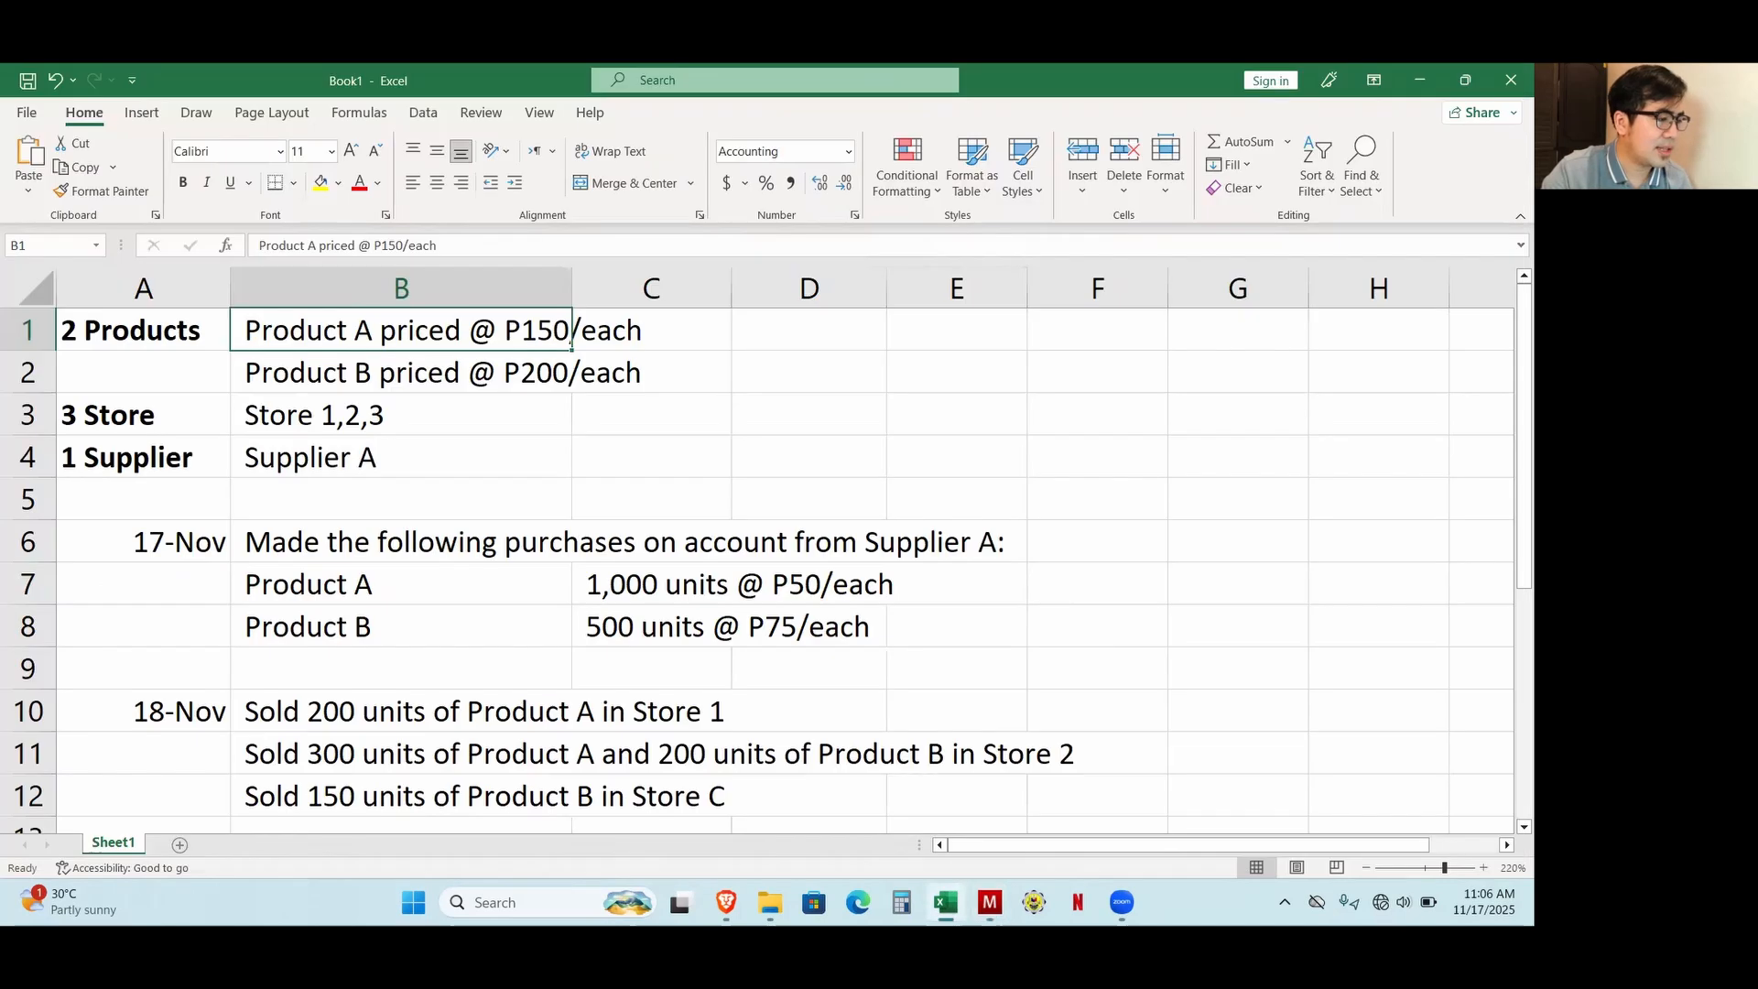
{"action": "left_click", "coordinate": [946, 902]}
{"action": "key", "text": "alt+Tab"}
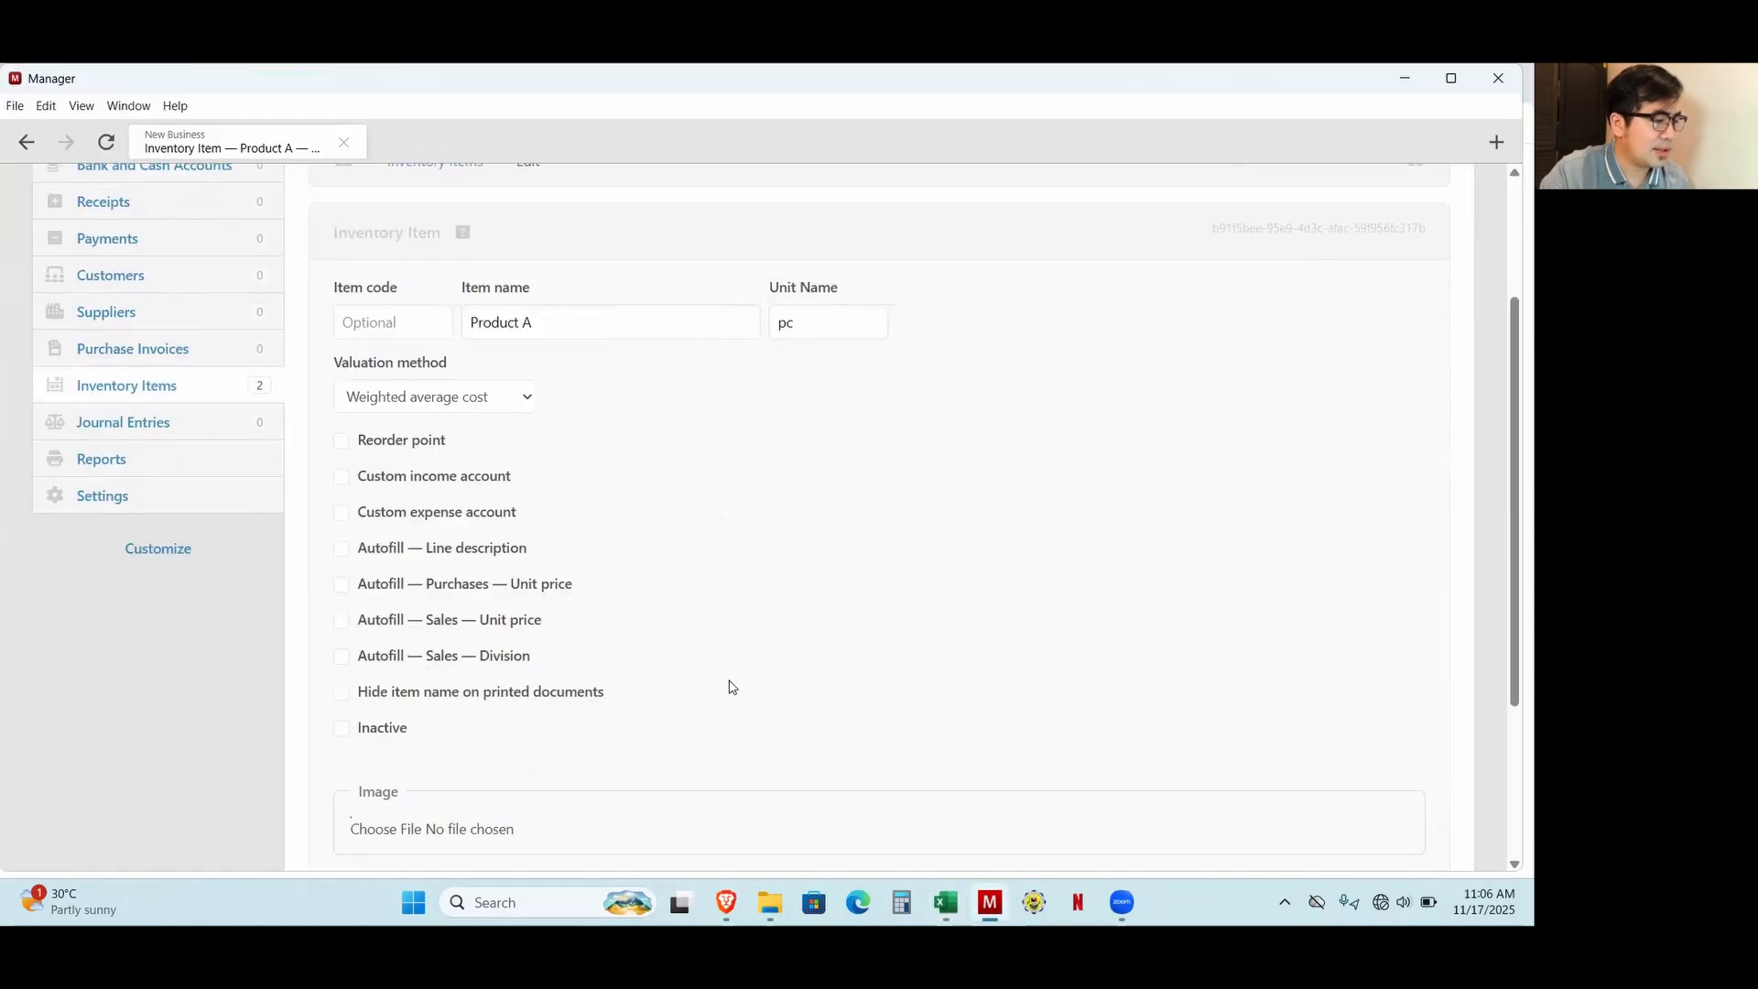
{"action": "left_click", "coordinate": [340, 621]}
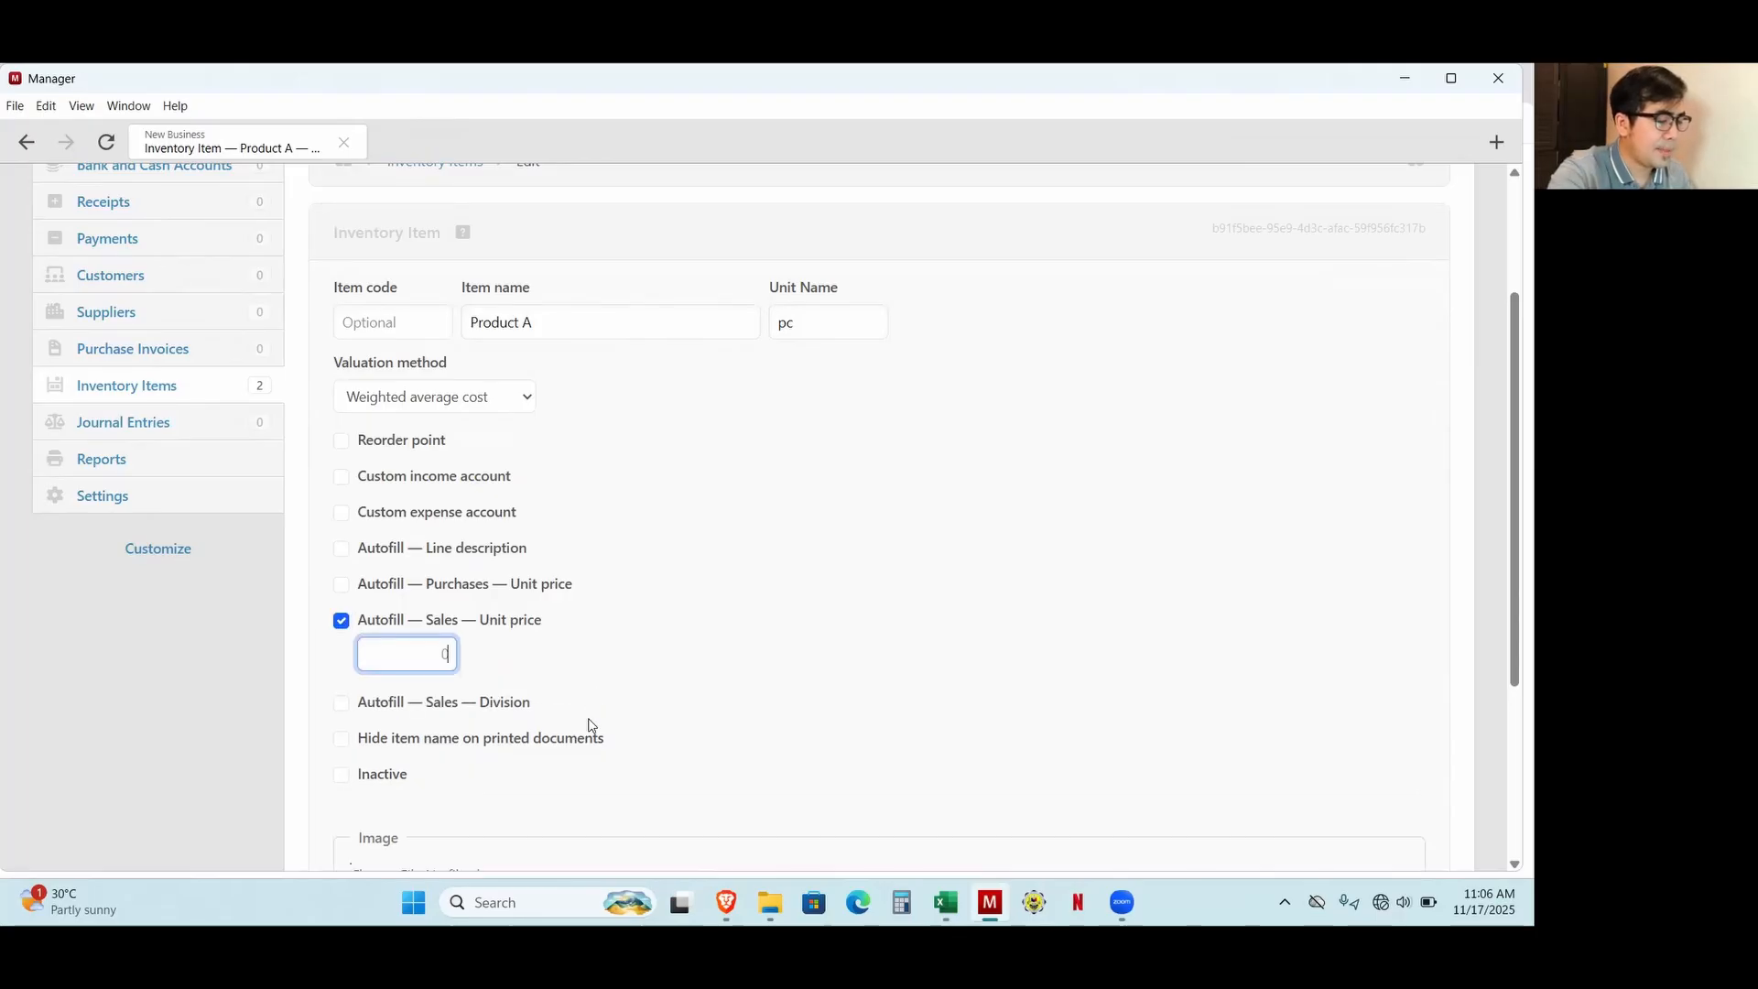
{"action": "type", "text": "15"}
{"action": "key", "text": "alt+Tab"}
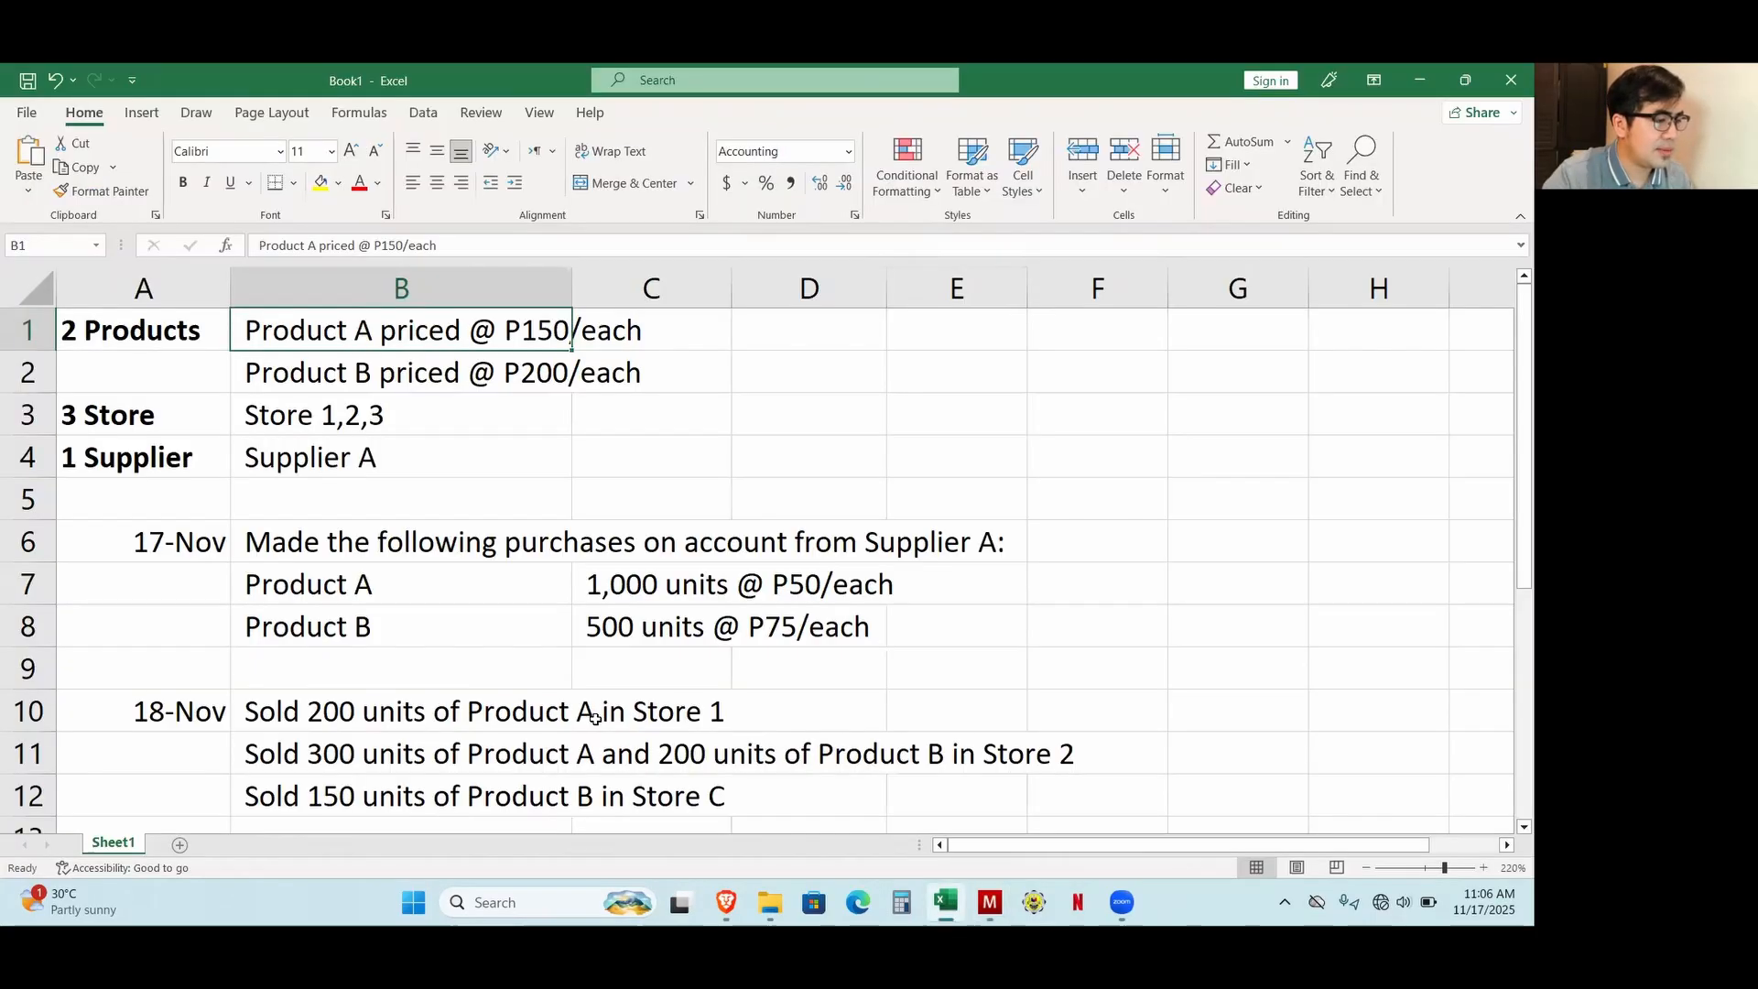
{"action": "key", "text": "alt+Tab"}
{"action": "scroll", "coordinate": [514, 738], "scroll_direction": "down", "scroll_amount": 2}
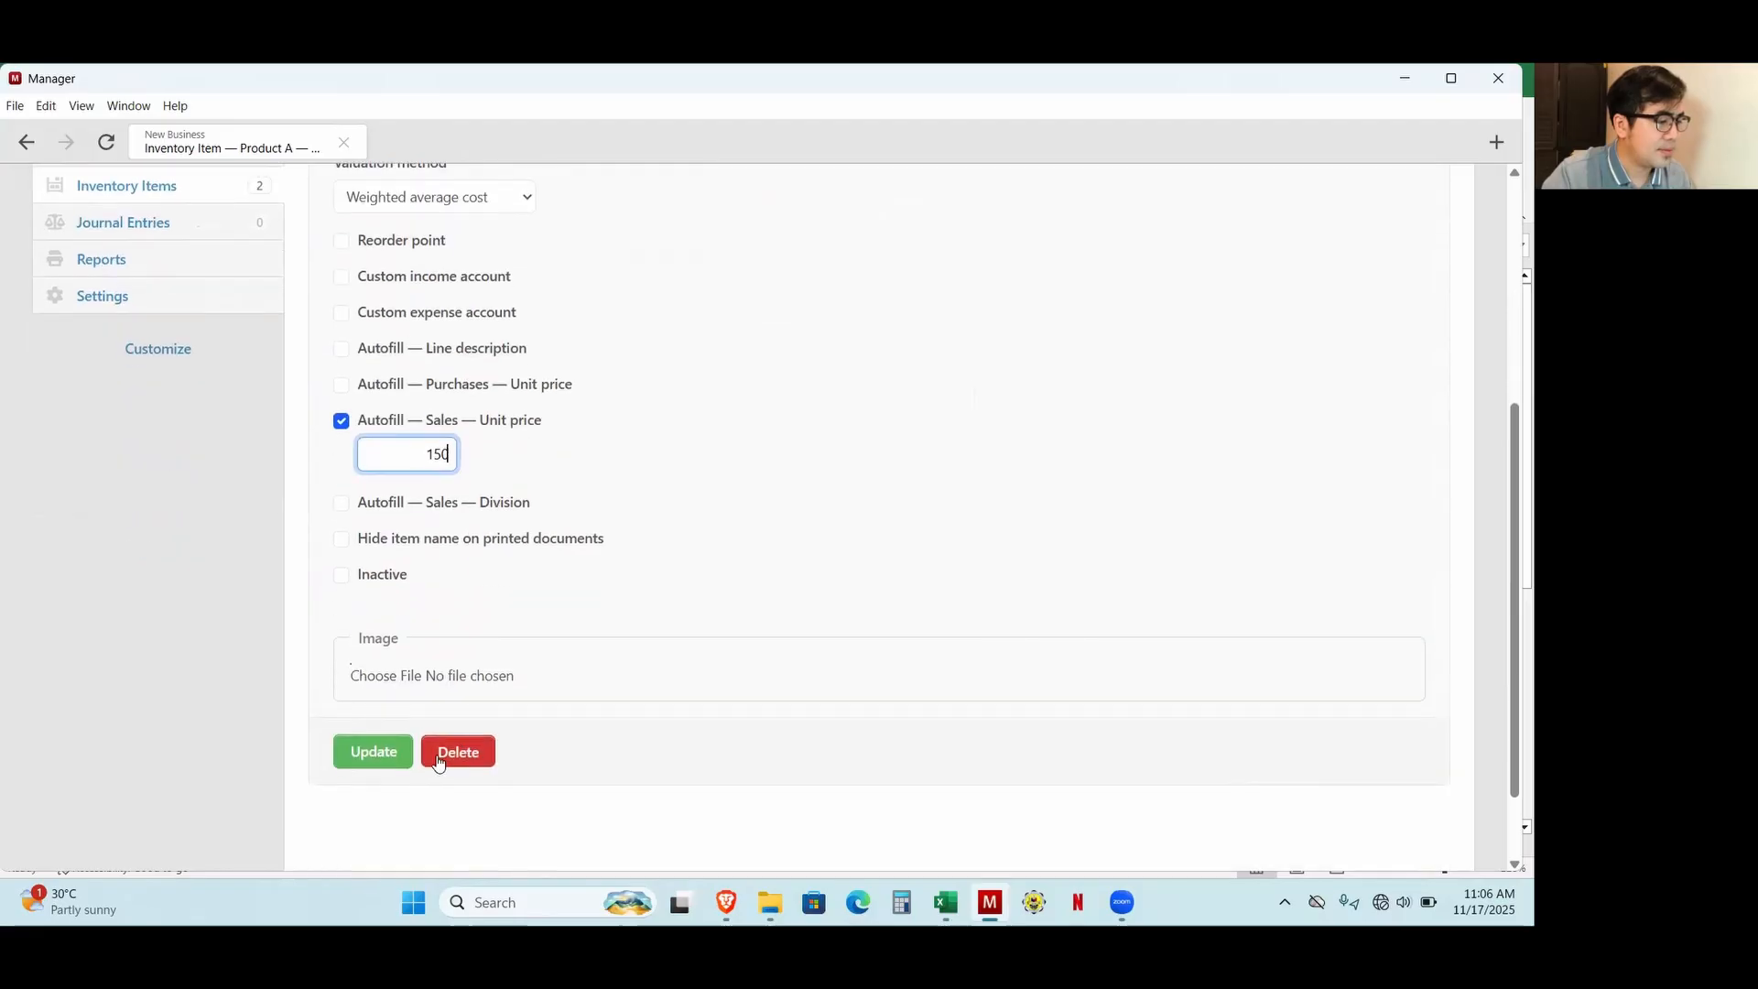
{"action": "left_click", "coordinate": [393, 765]}
Enable the autofill sales unit price for Product B, set it to 200 and update the item.
{"action": "left_click", "coordinate": [346, 658]}
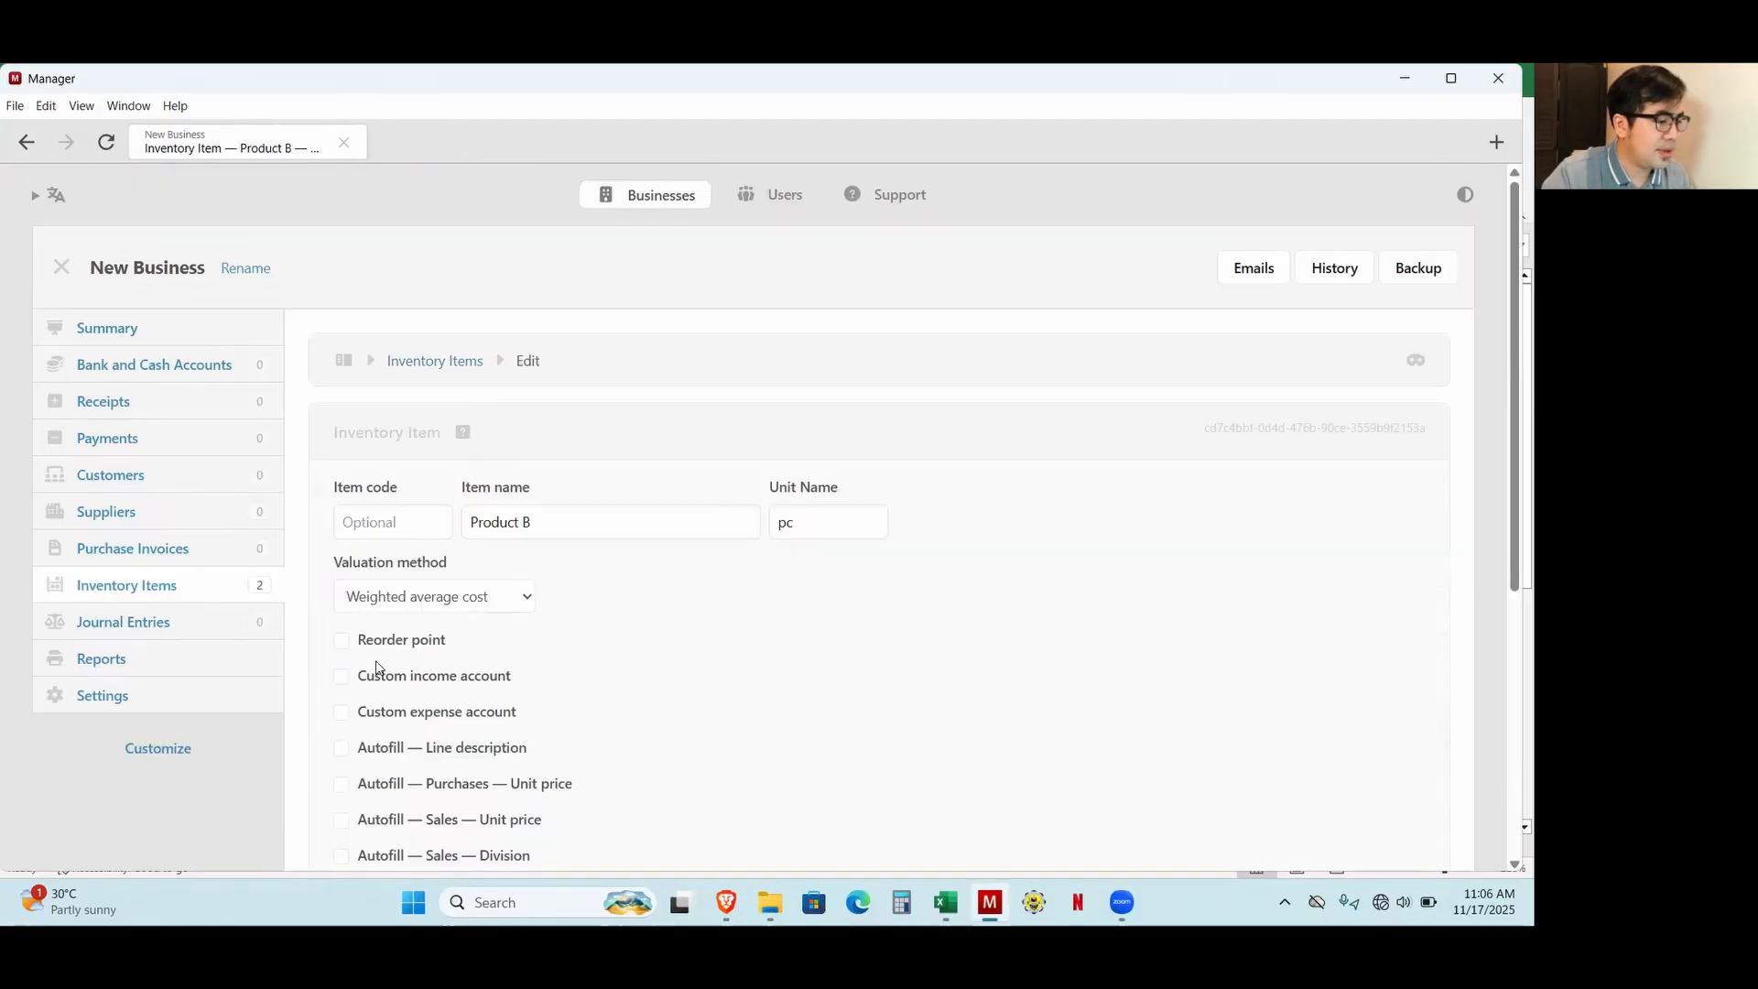
{"action": "scroll", "coordinate": [589, 704], "scroll_direction": "down", "scroll_amount": 3}
{"action": "left_click", "coordinate": [457, 522]}
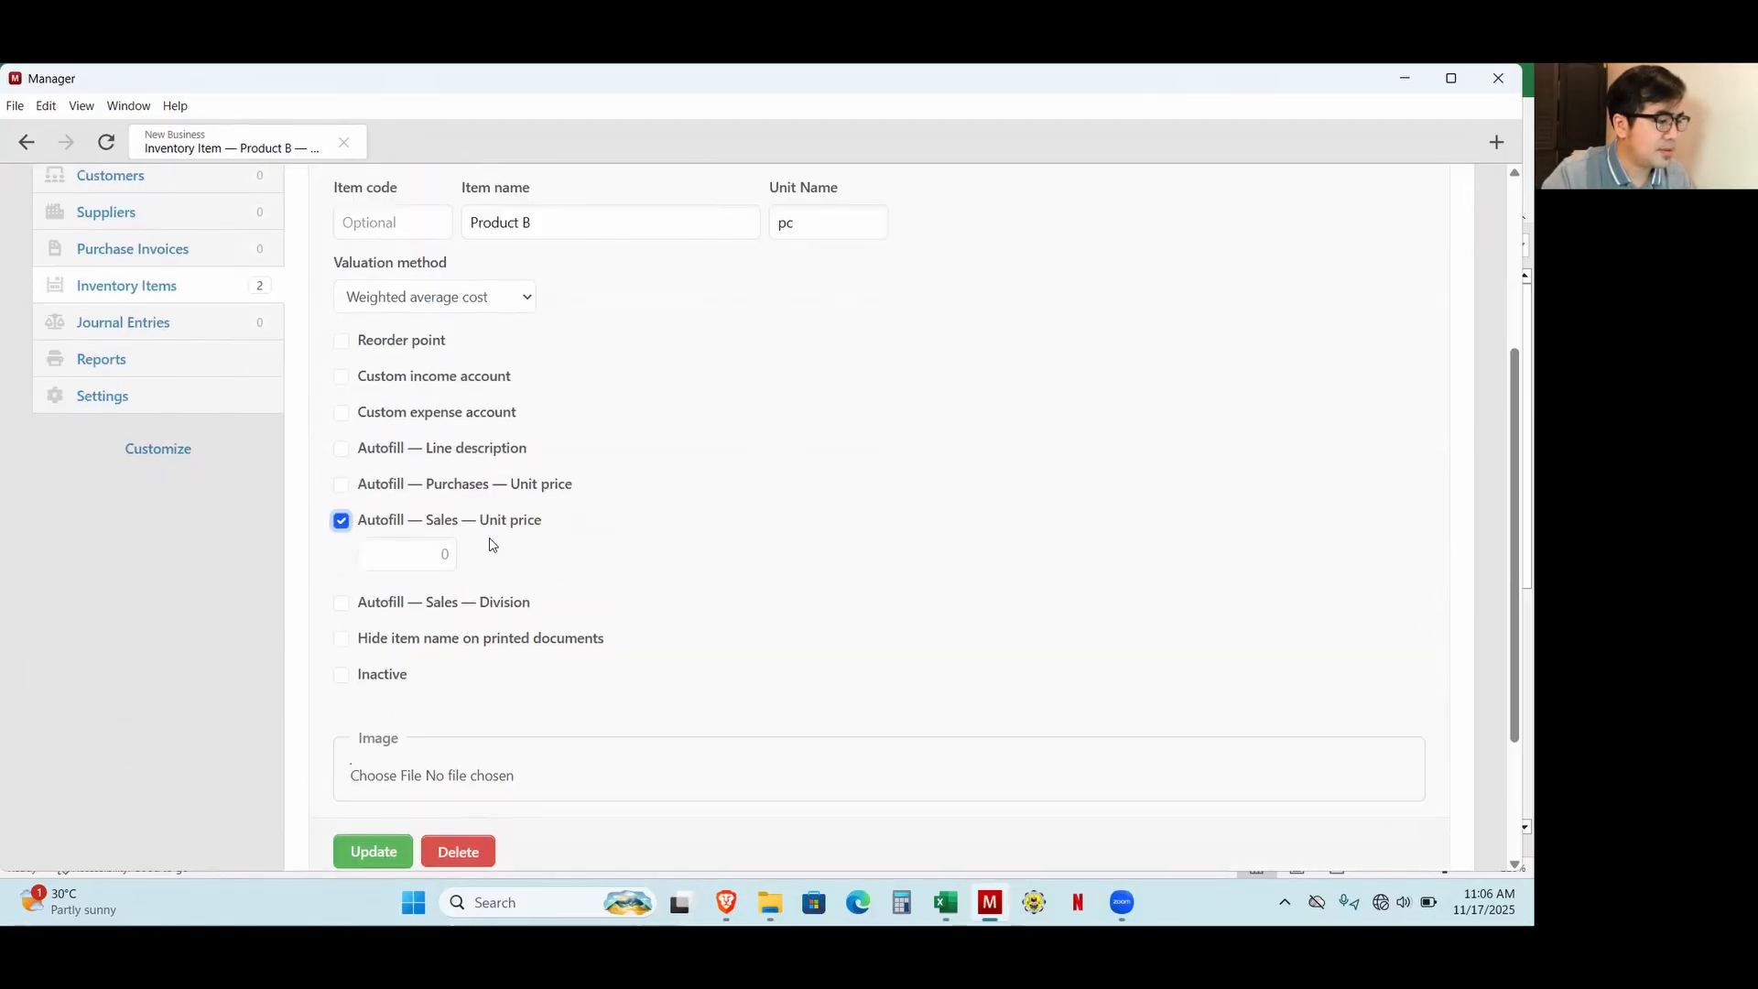
{"action": "left_click", "coordinate": [411, 552]}
{"action": "type", "text": "200"}
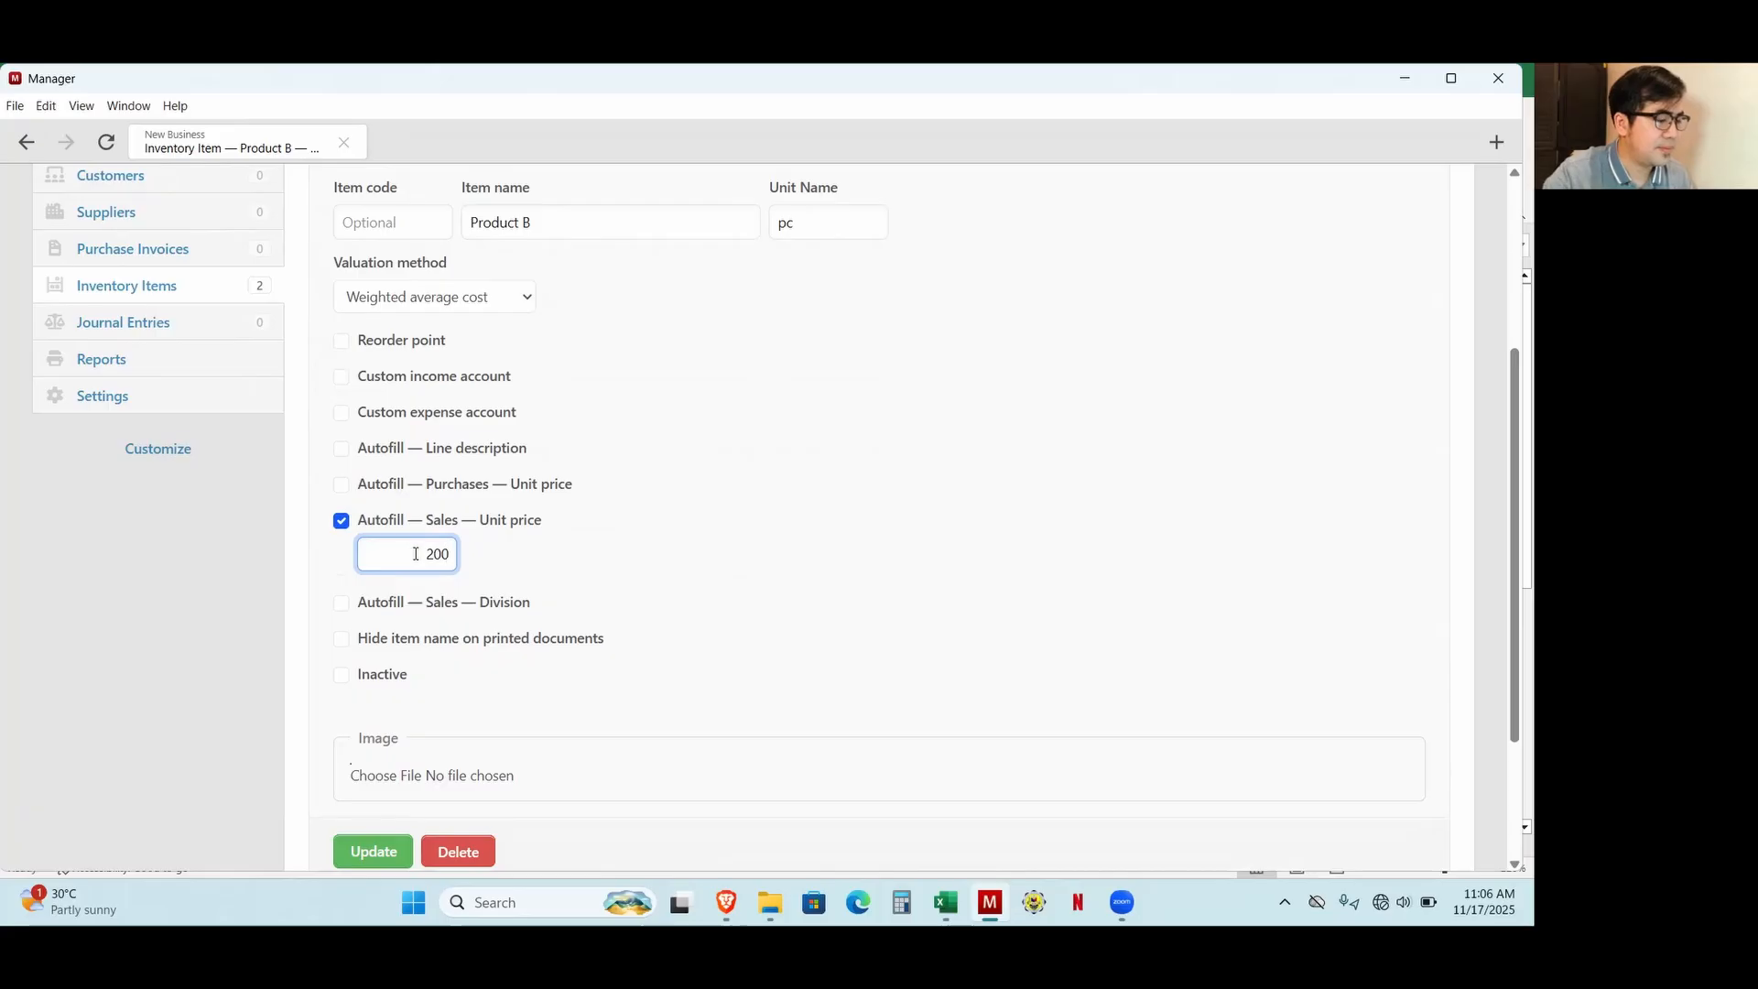
{"action": "left_click", "coordinate": [370, 851]}
Check the required stores in the Excel workbook and create a division named Store 1 in Manager.
{"action": "key", "text": "alt+Tab"}
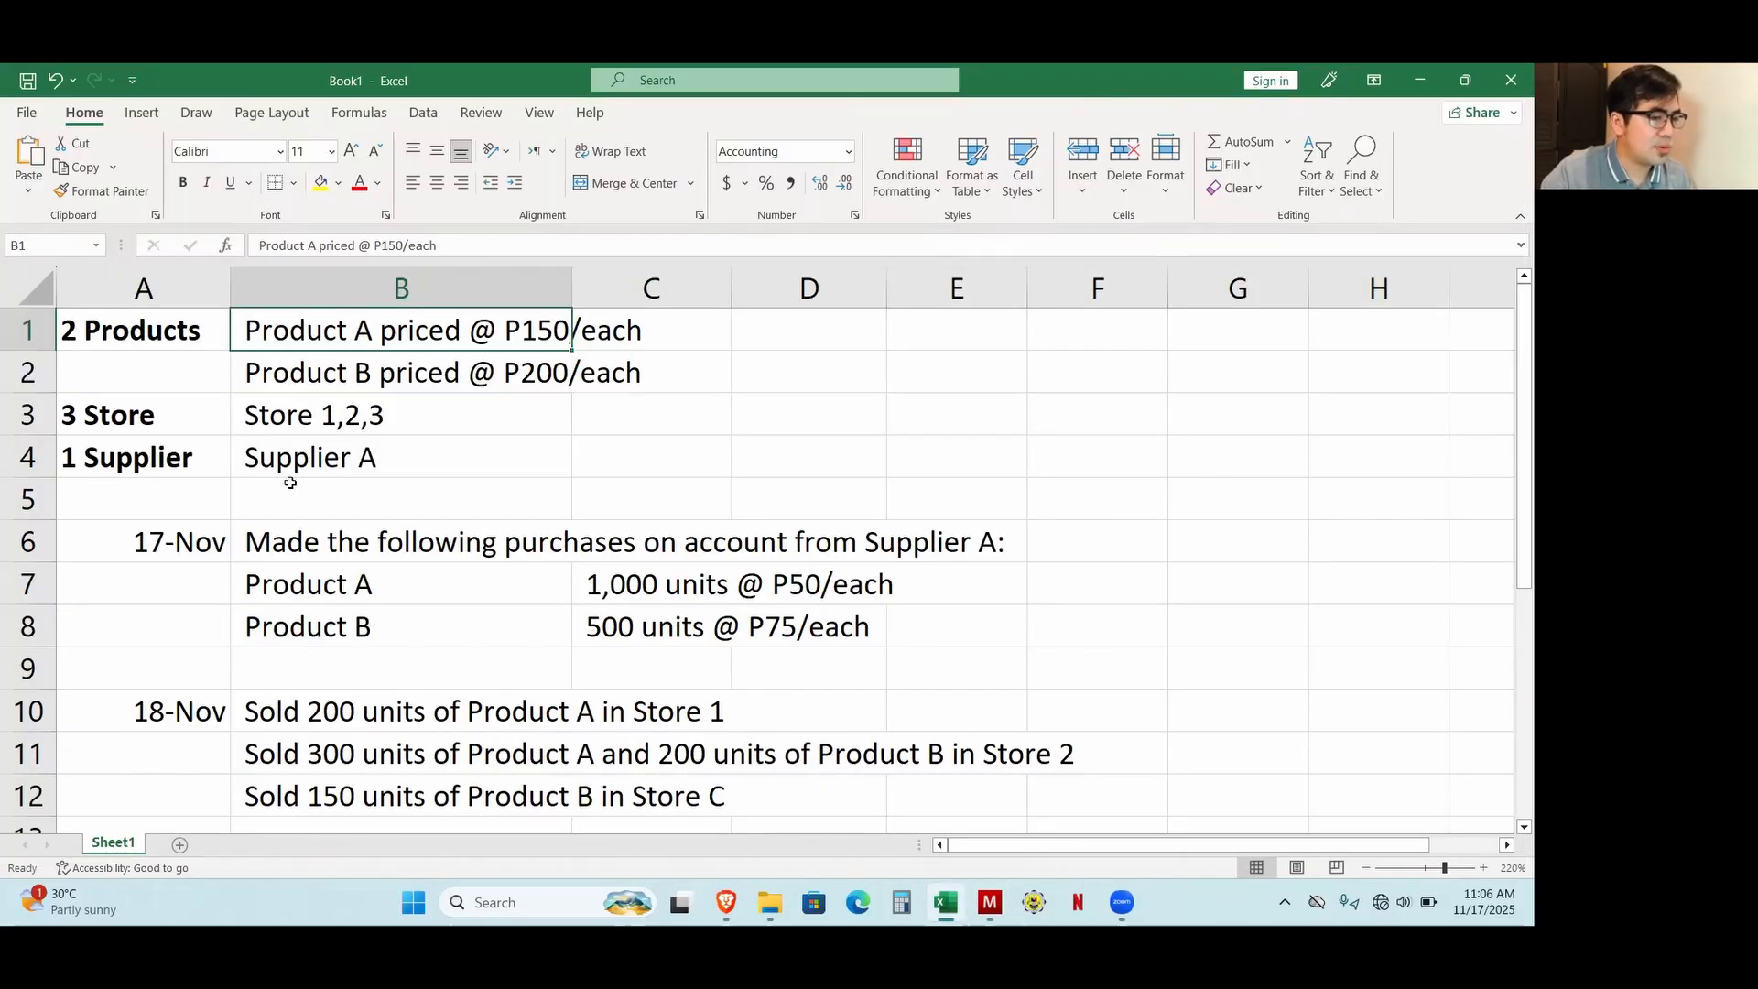
{"action": "key", "text": "alt+Tab"}
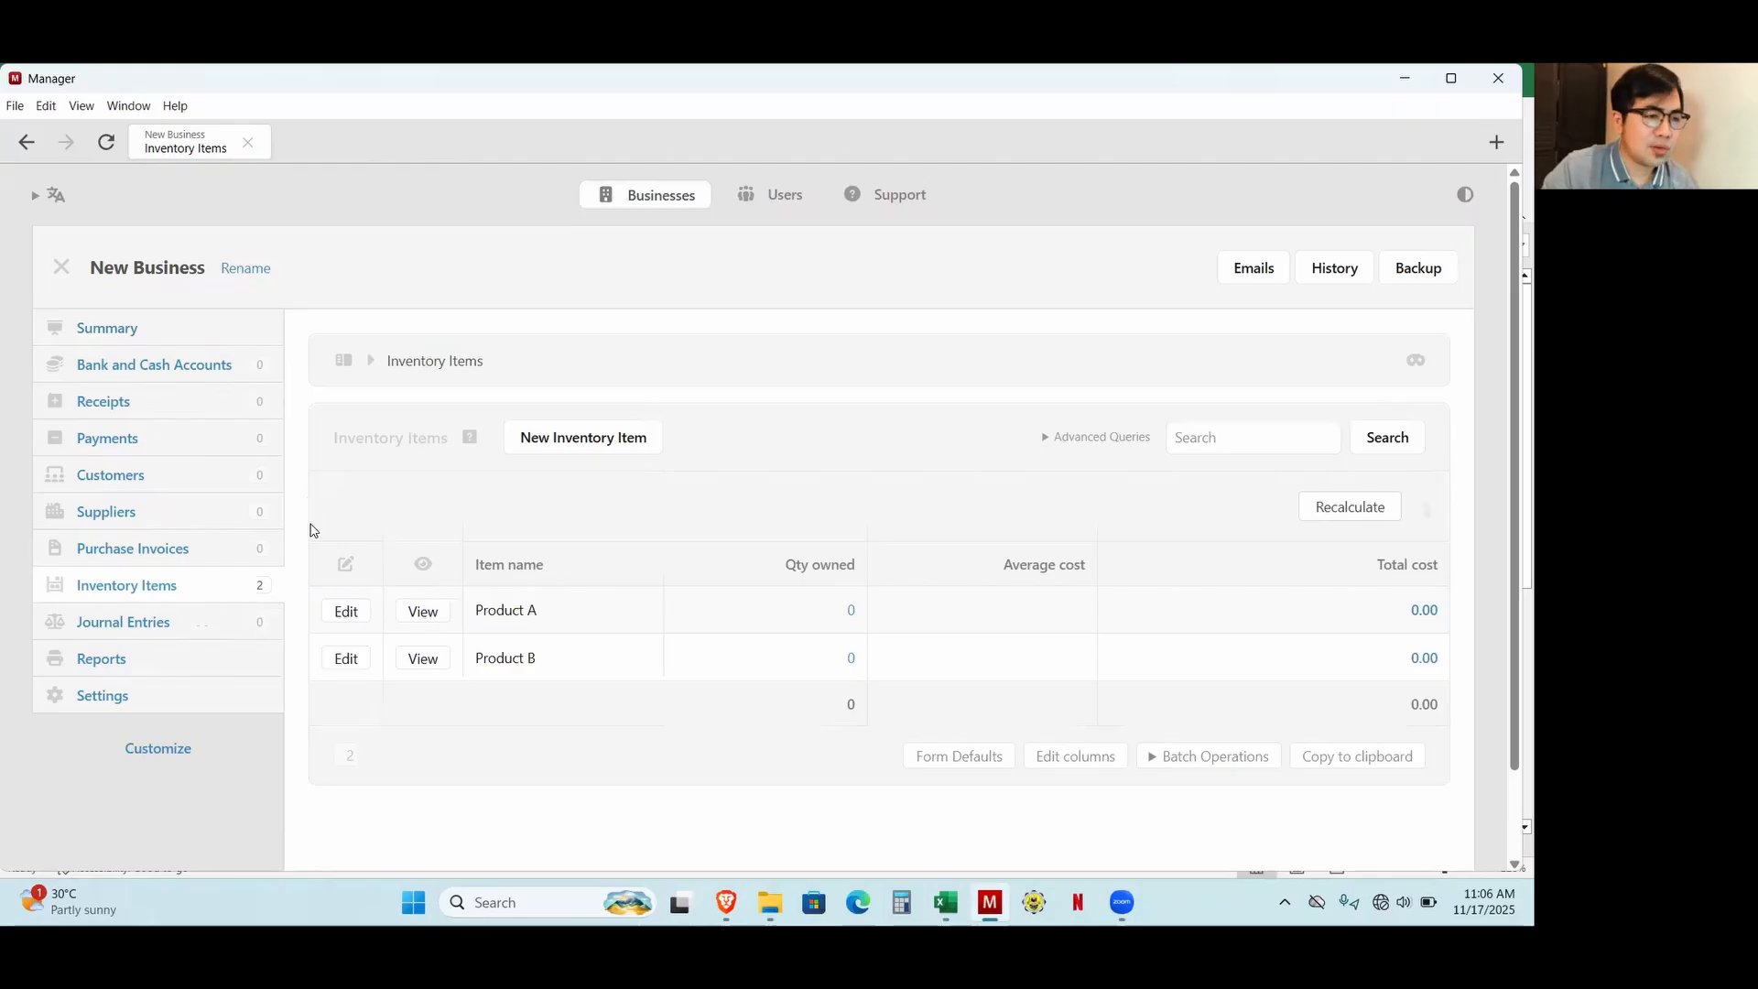
{"action": "left_click", "coordinate": [102, 697]}
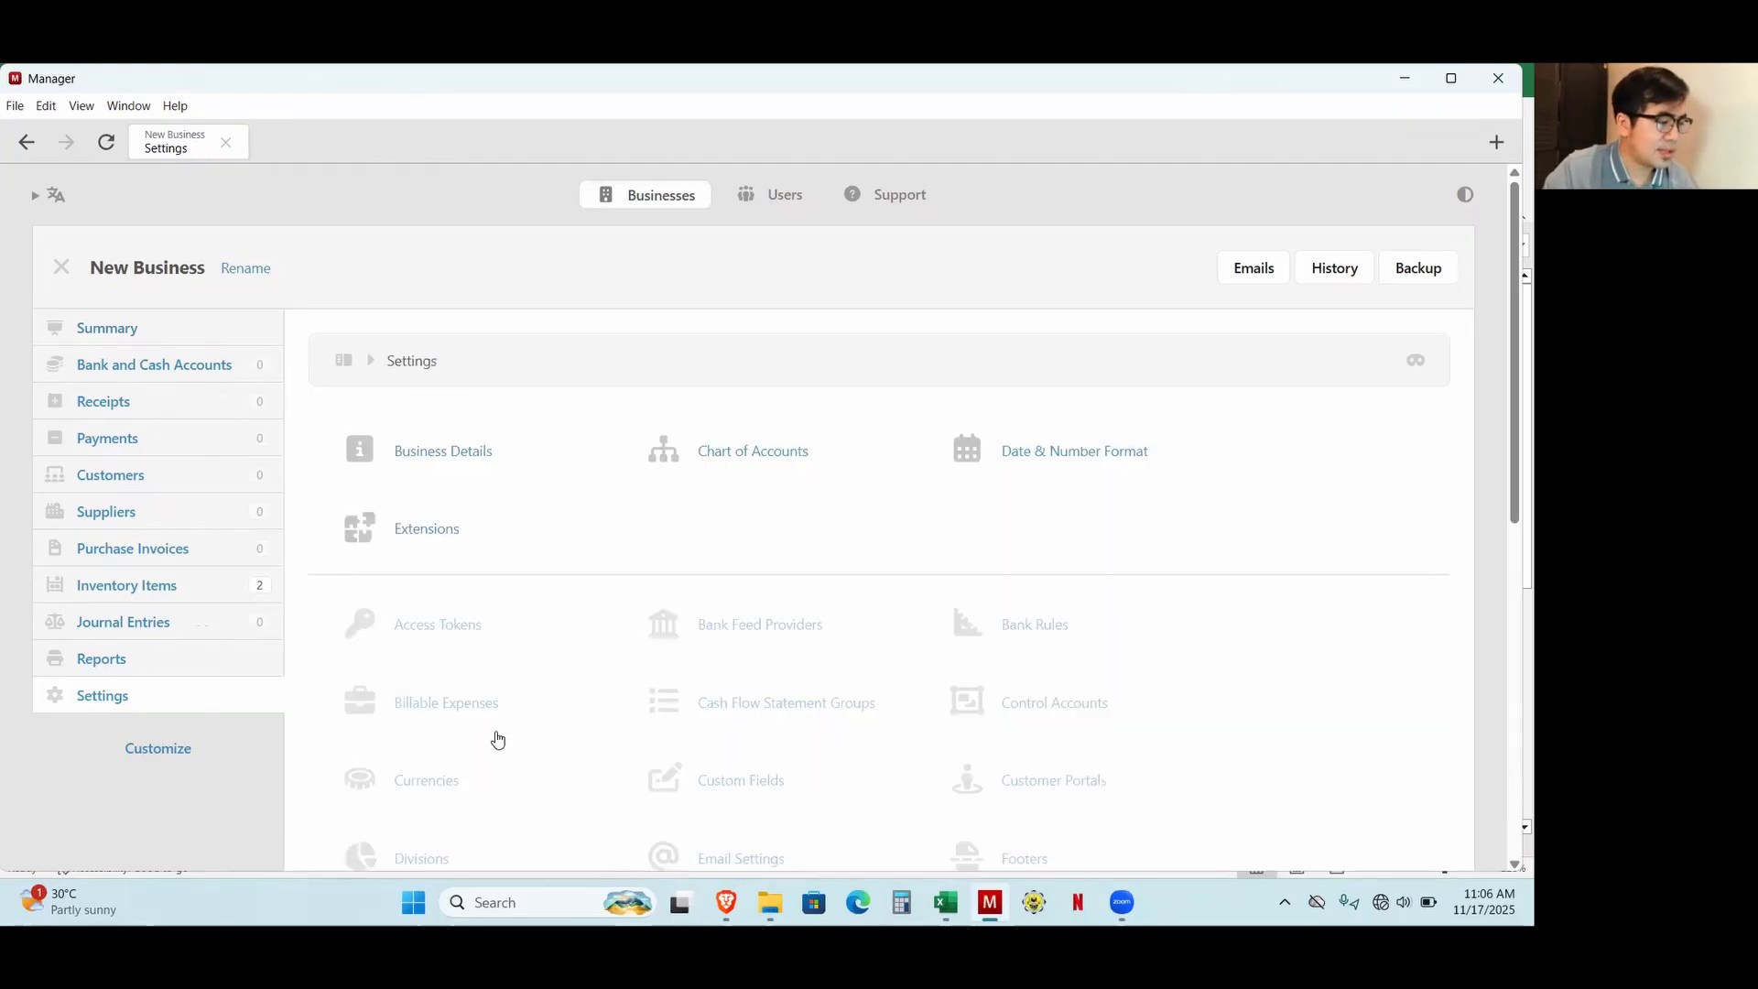
{"action": "scroll", "coordinate": [715, 710], "scroll_direction": "down", "scroll_amount": 1}
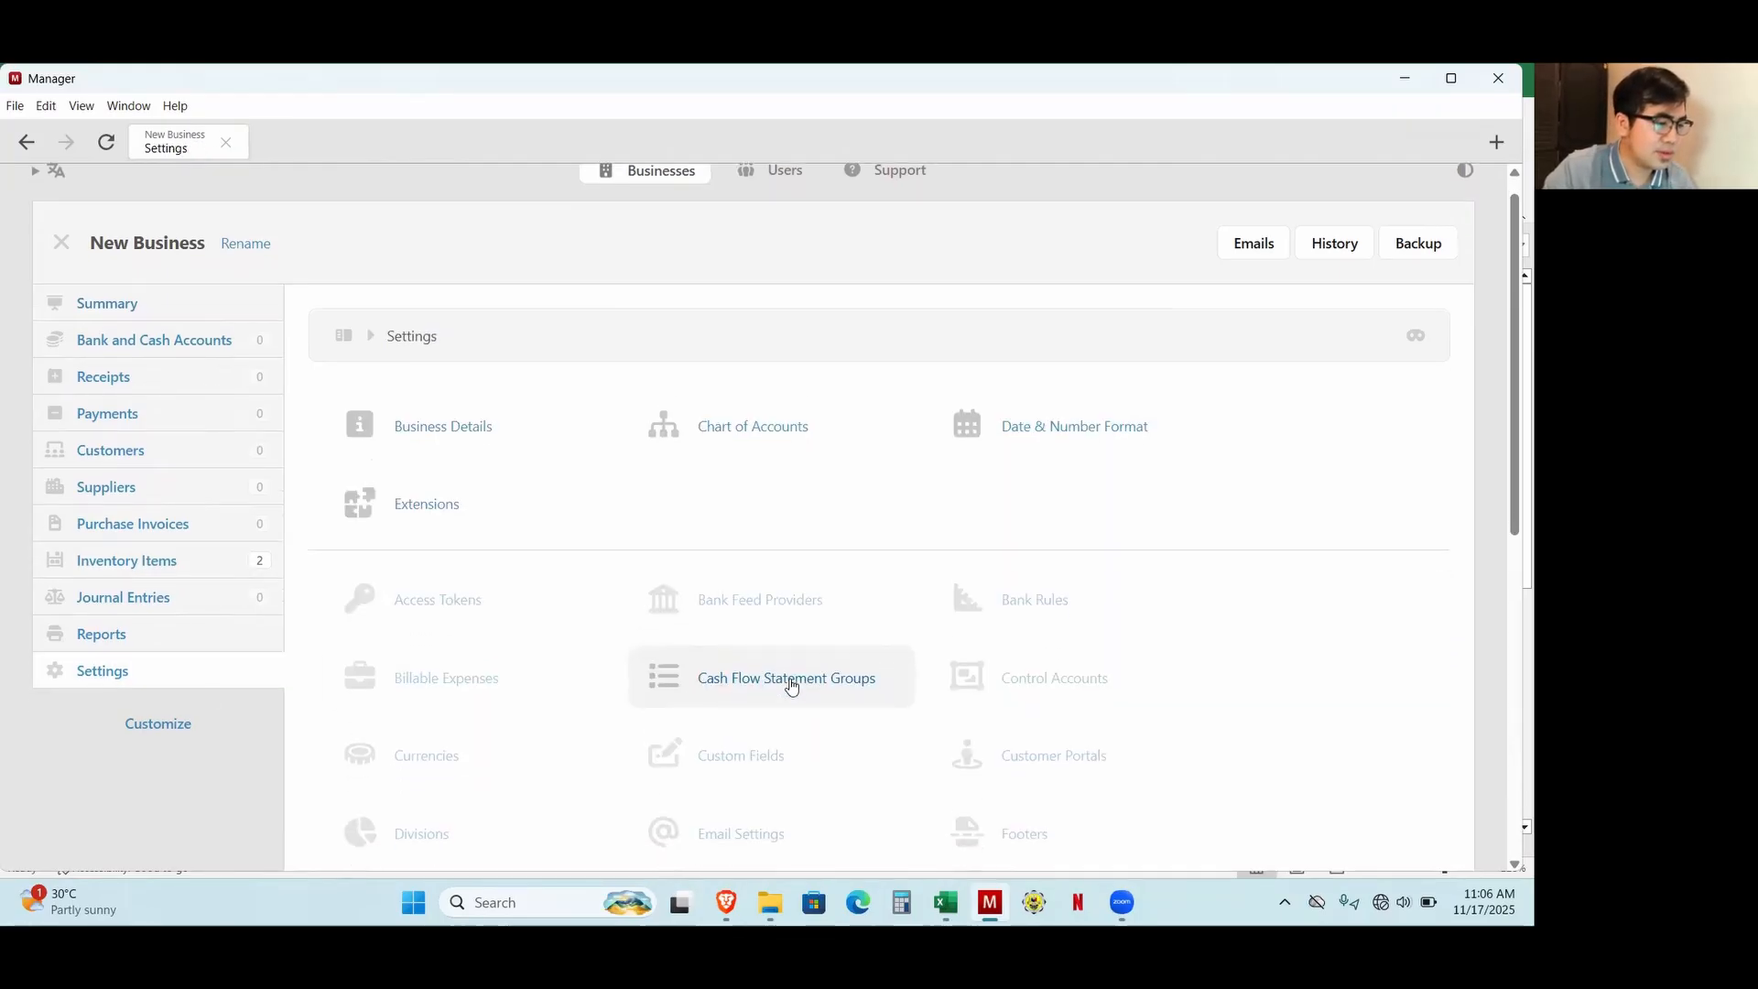
{"action": "scroll", "coordinate": [730, 592], "scroll_direction": "down", "scroll_amount": 1}
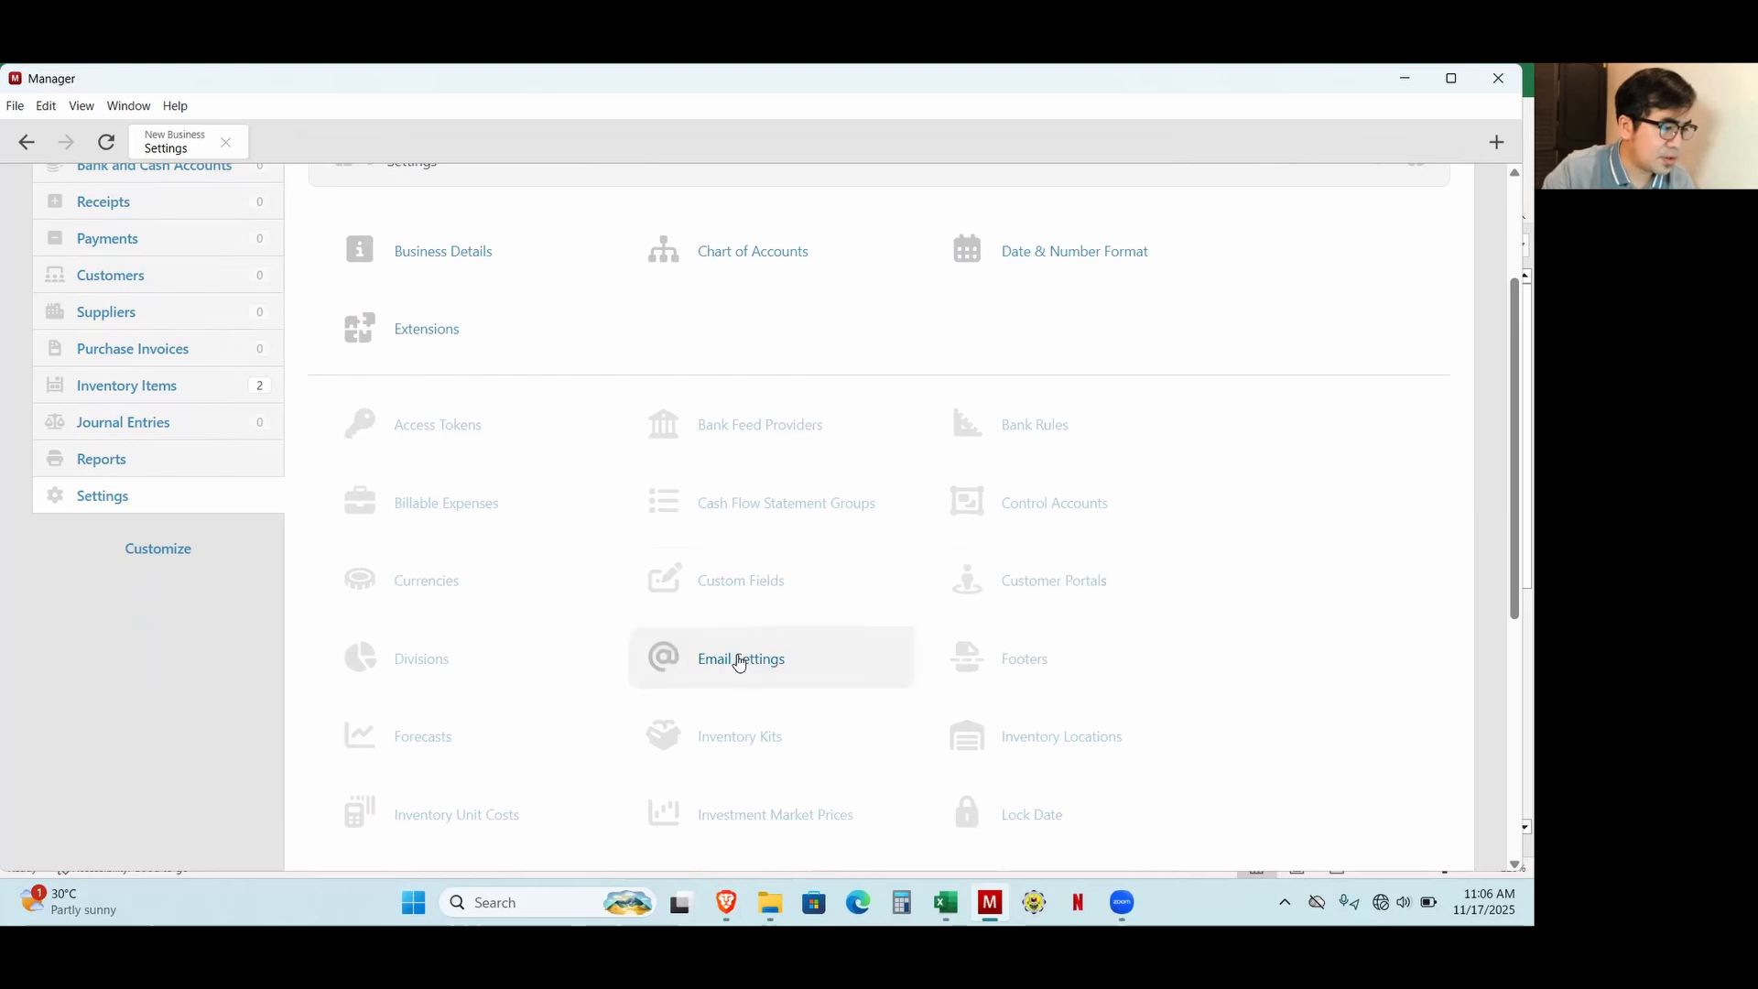
{"action": "left_click", "coordinate": [443, 675]}
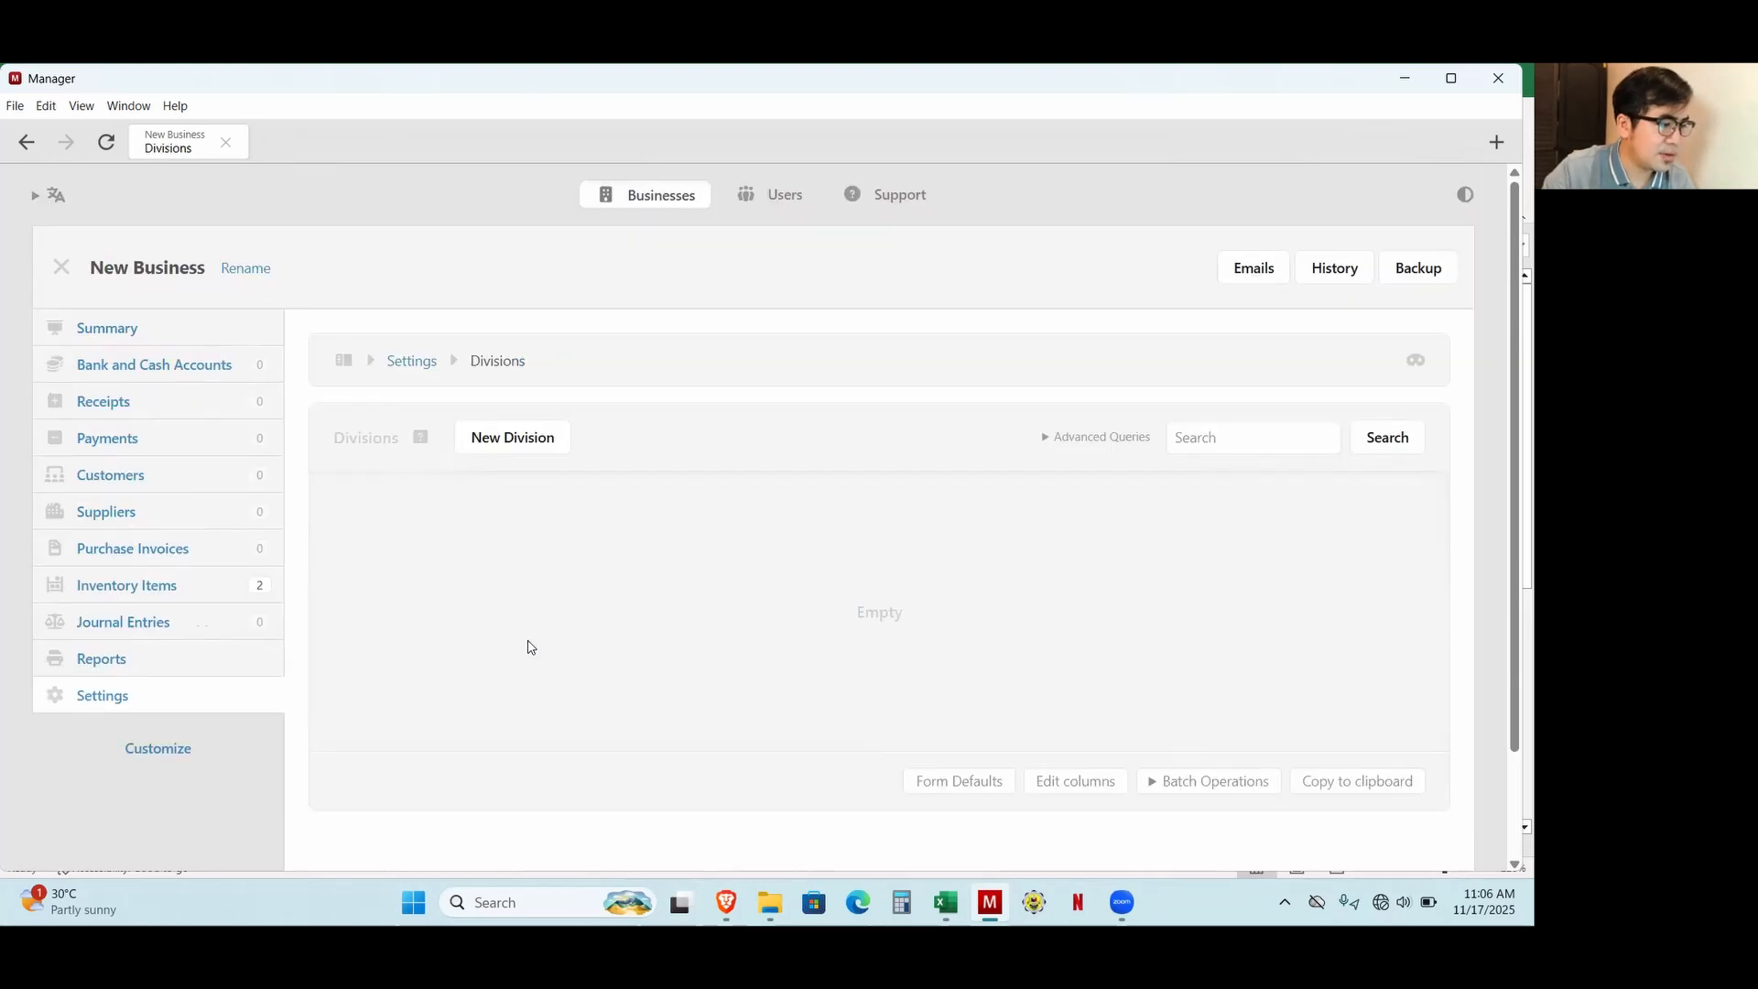
{"action": "left_click", "coordinate": [512, 440]}
{"action": "left_click", "coordinate": [466, 520]}
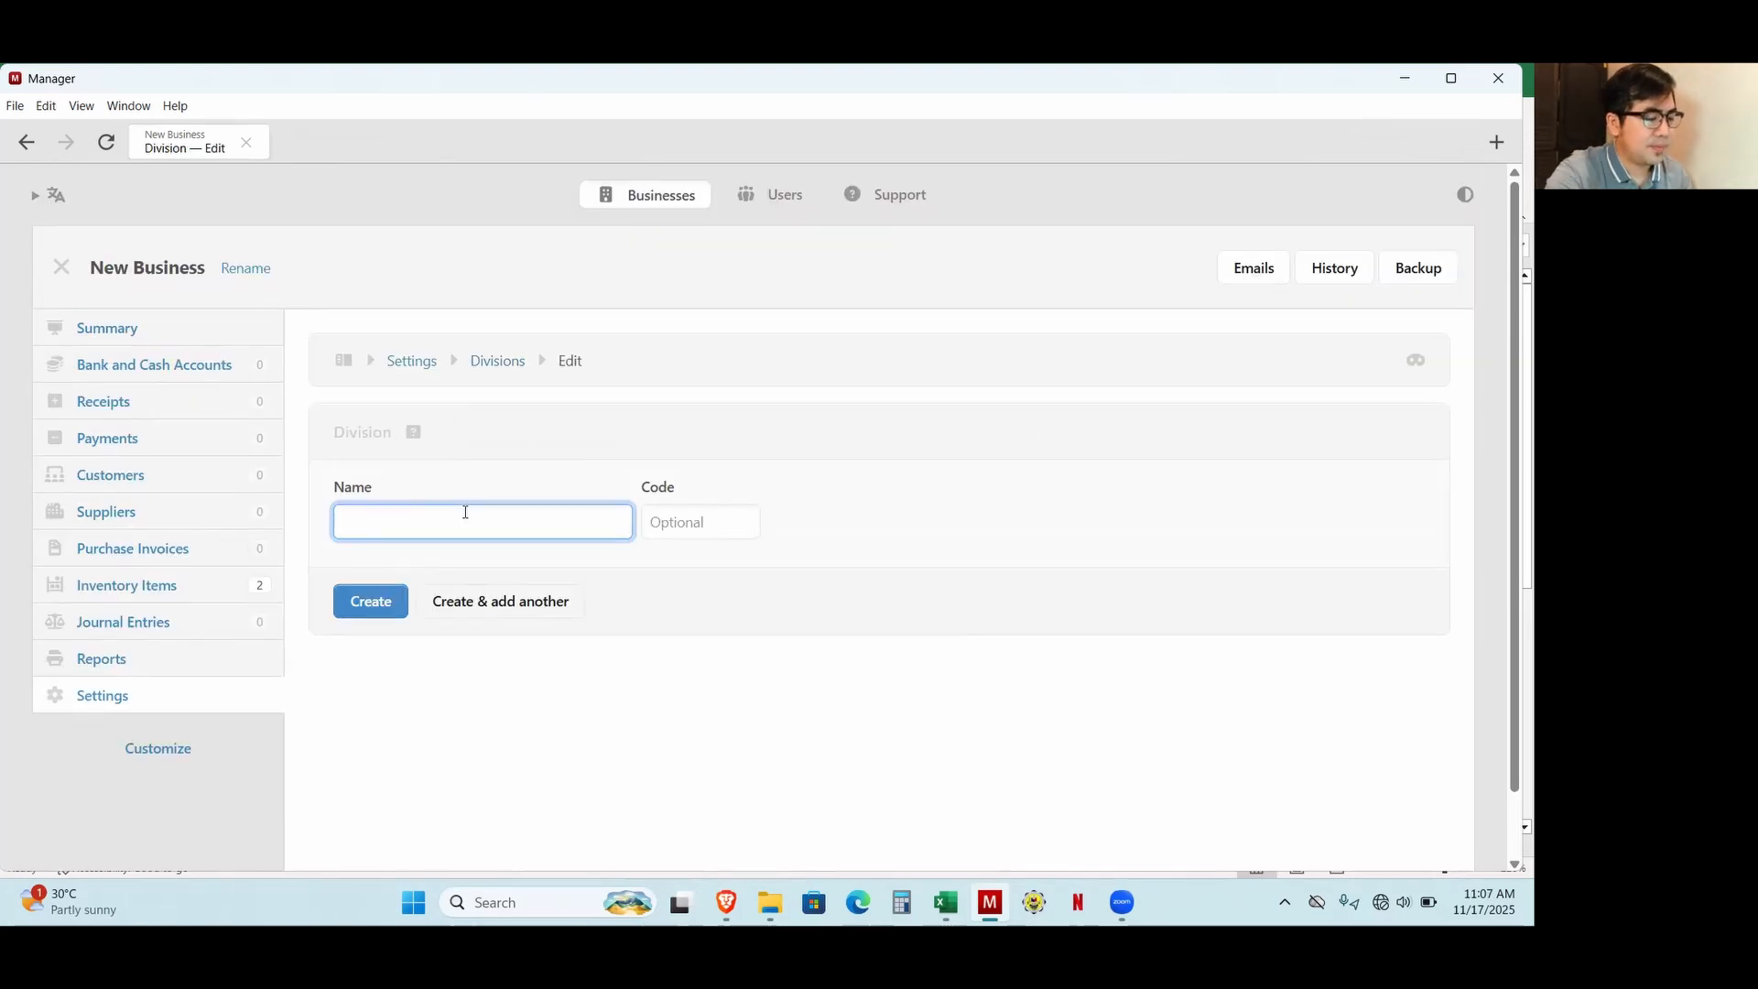
{"action": "type", "text": "Stor"}
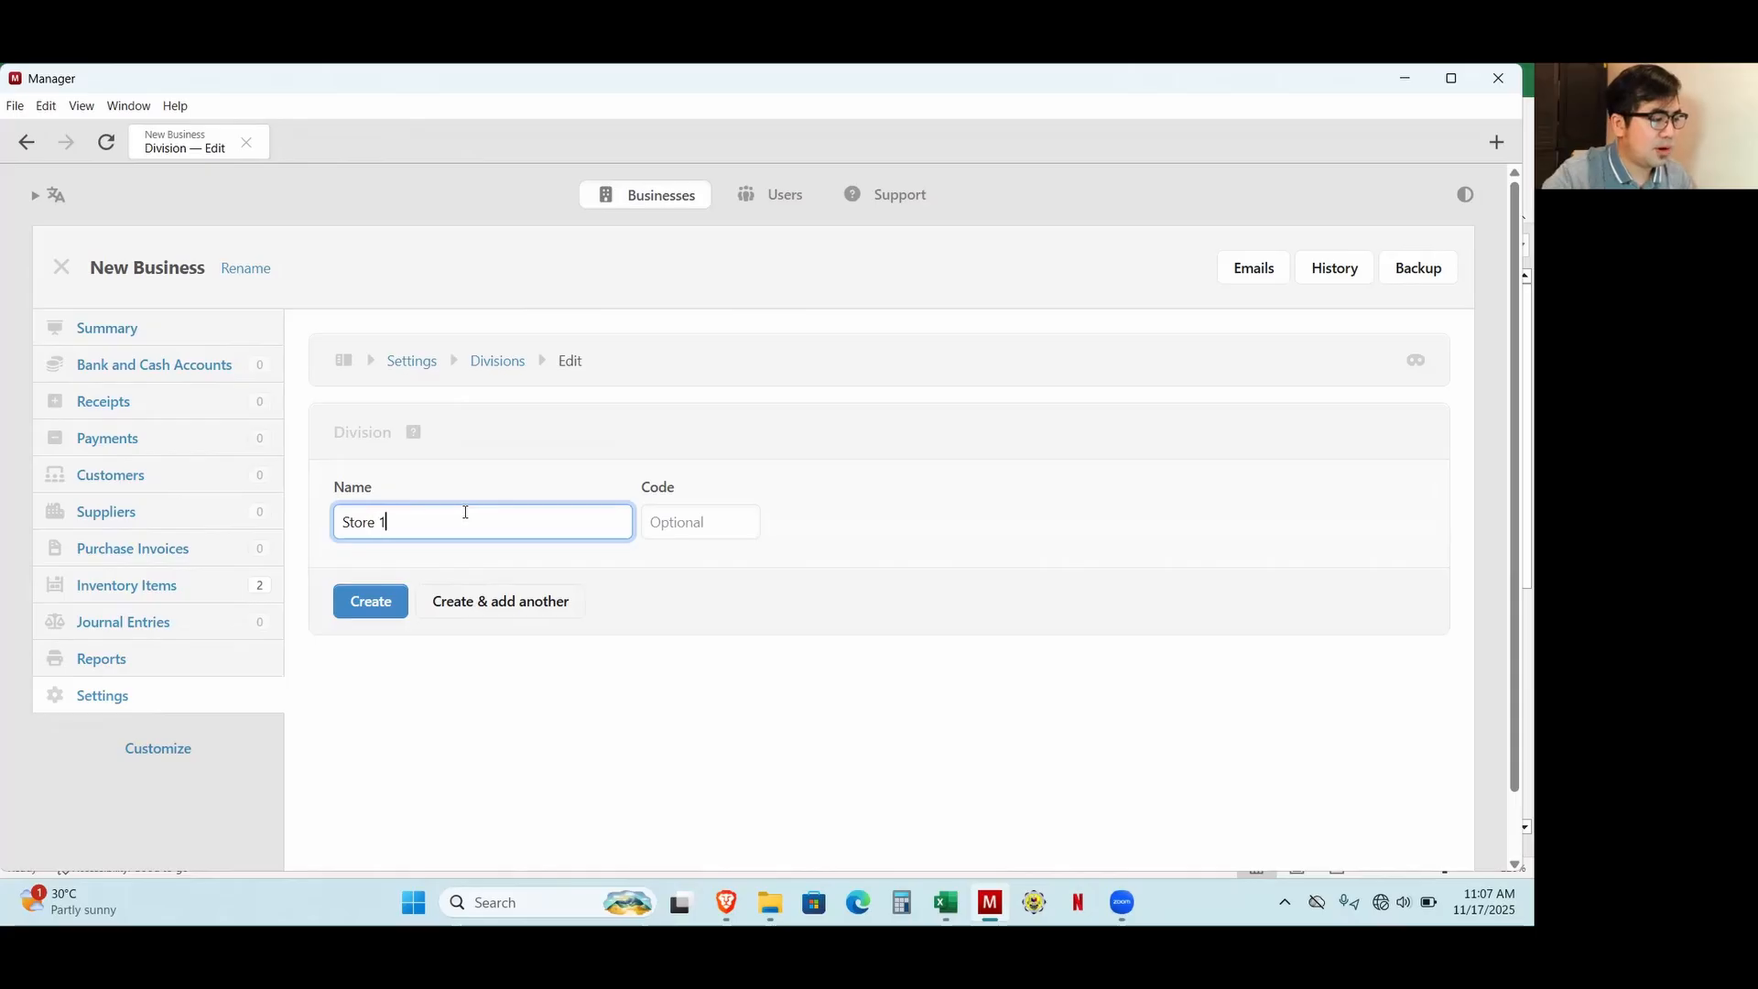
{"action": "type", "text": "e 1"}
{"action": "left_click", "coordinate": [483, 601]}
Create two more divisions named Store 2 and Store 3.
{"action": "left_click", "coordinate": [421, 507]}
{"action": "type", "text": "S"}
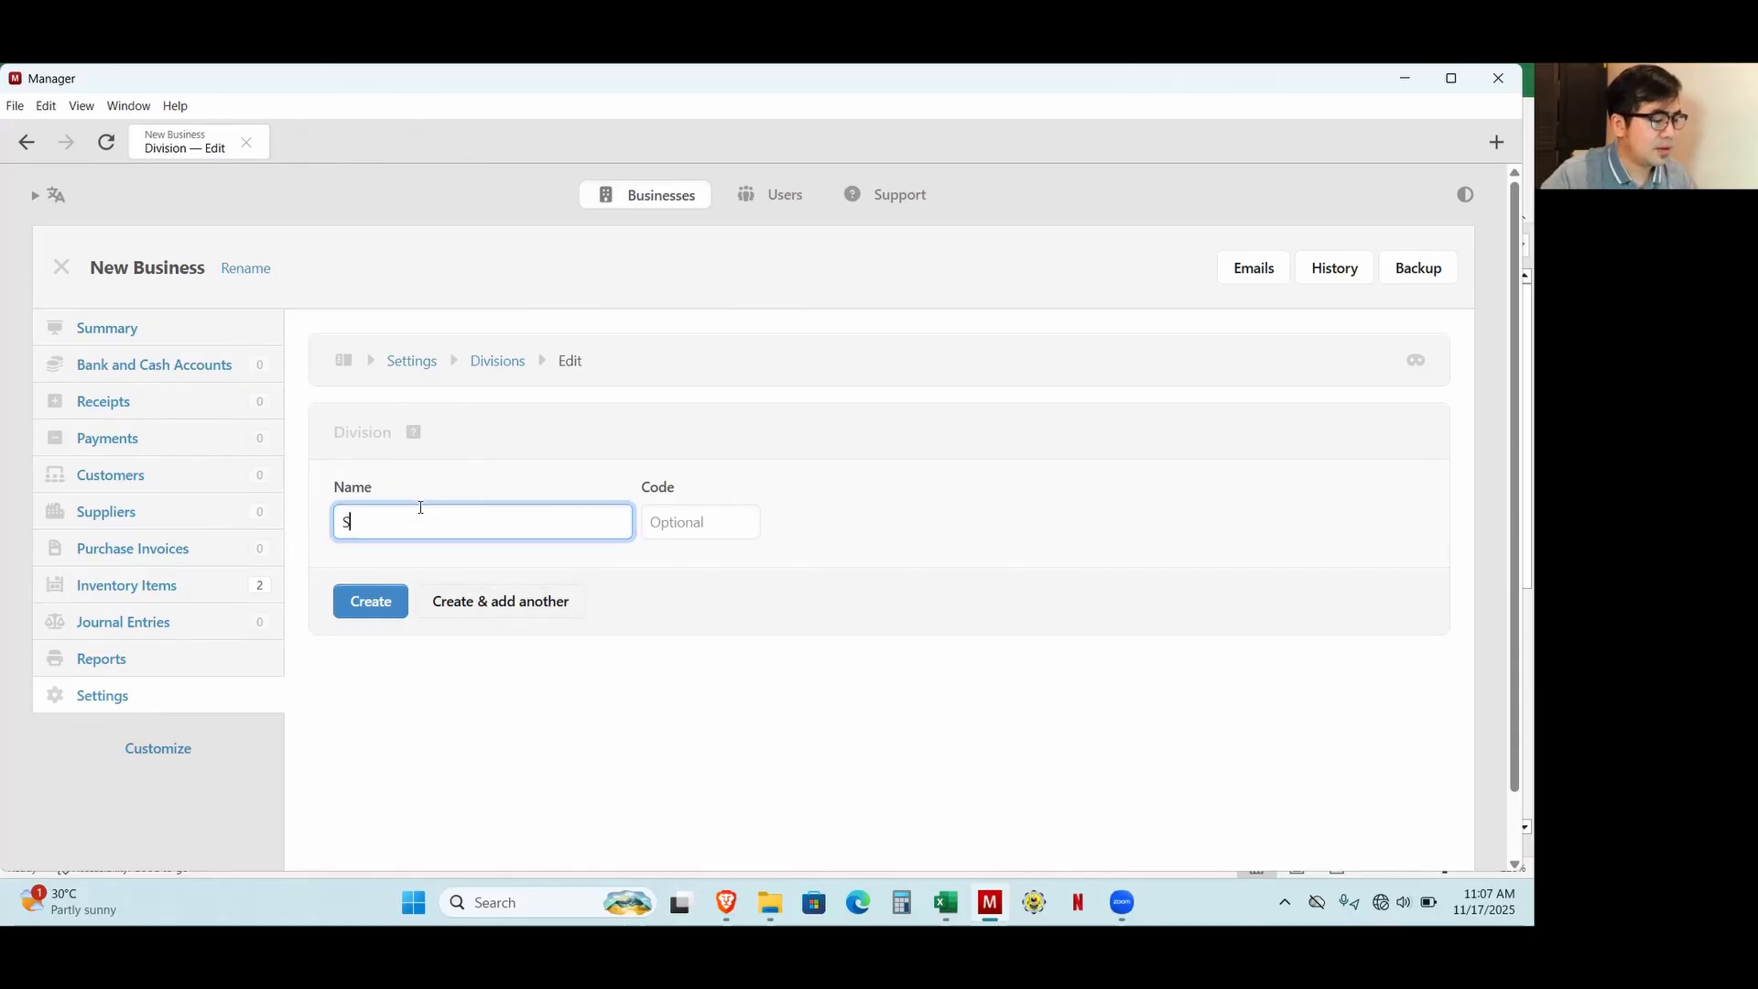
{"action": "type", "text": "tore 2"}
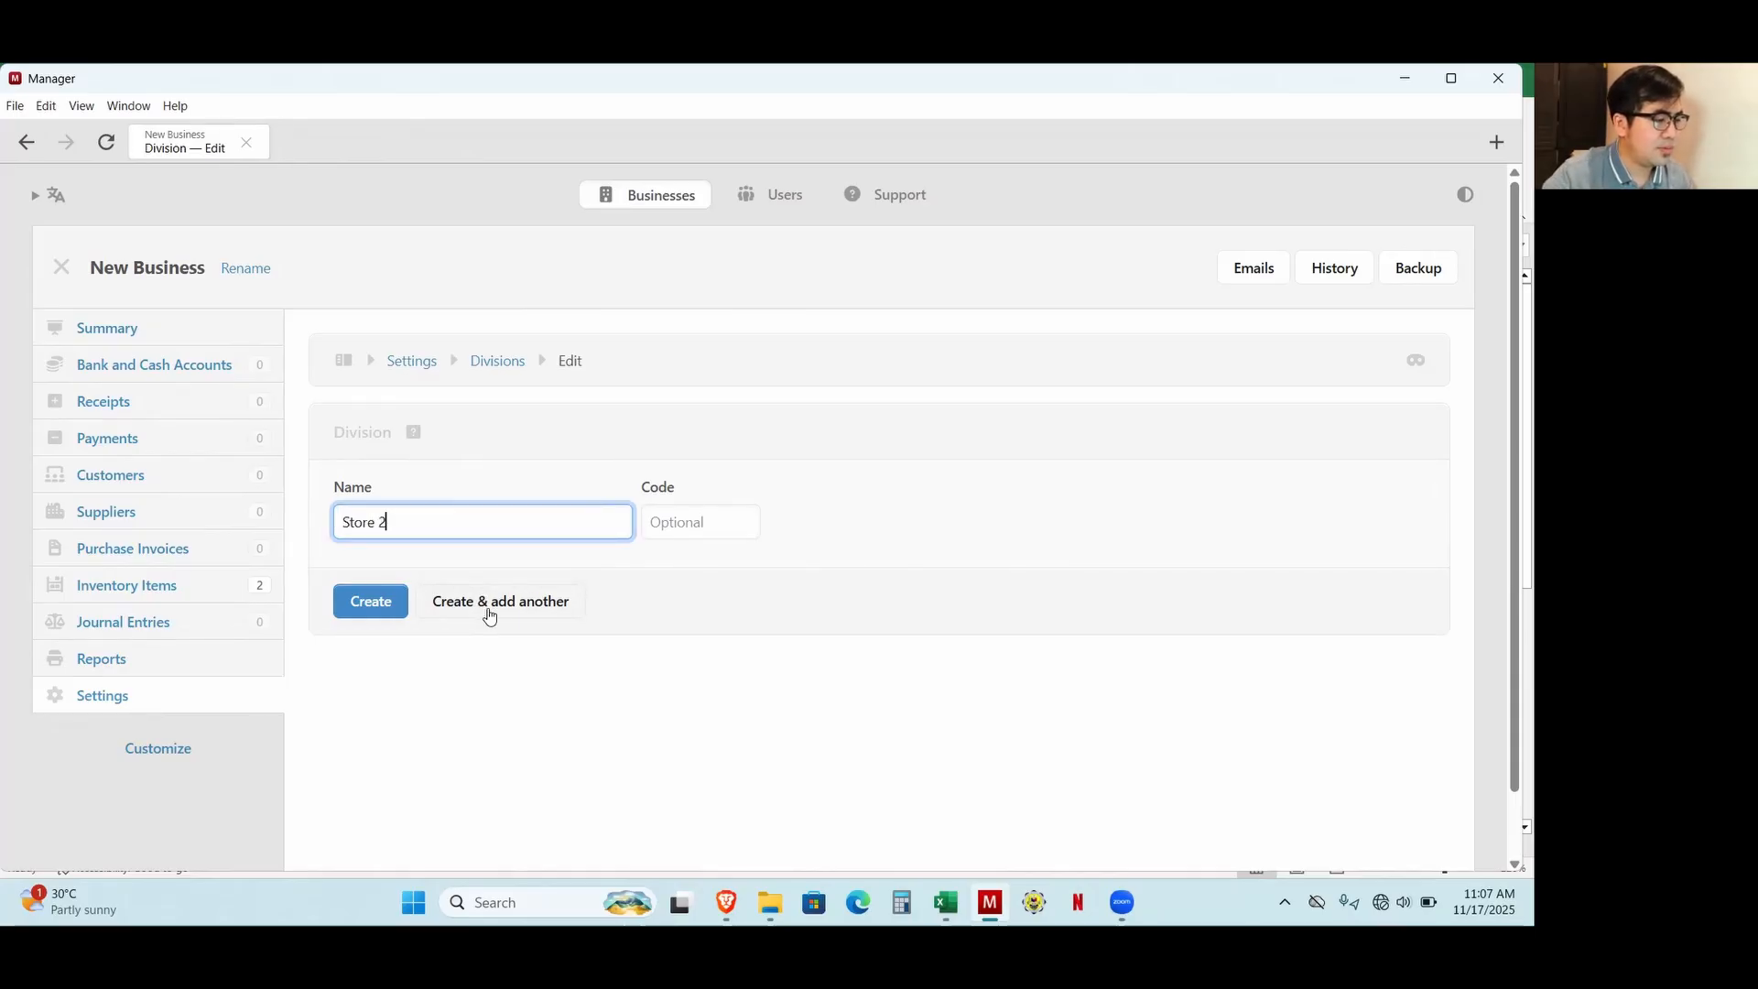
{"action": "left_click", "coordinate": [486, 604]}
{"action": "left_click", "coordinate": [397, 514]}
{"action": "type", "text": "S"}
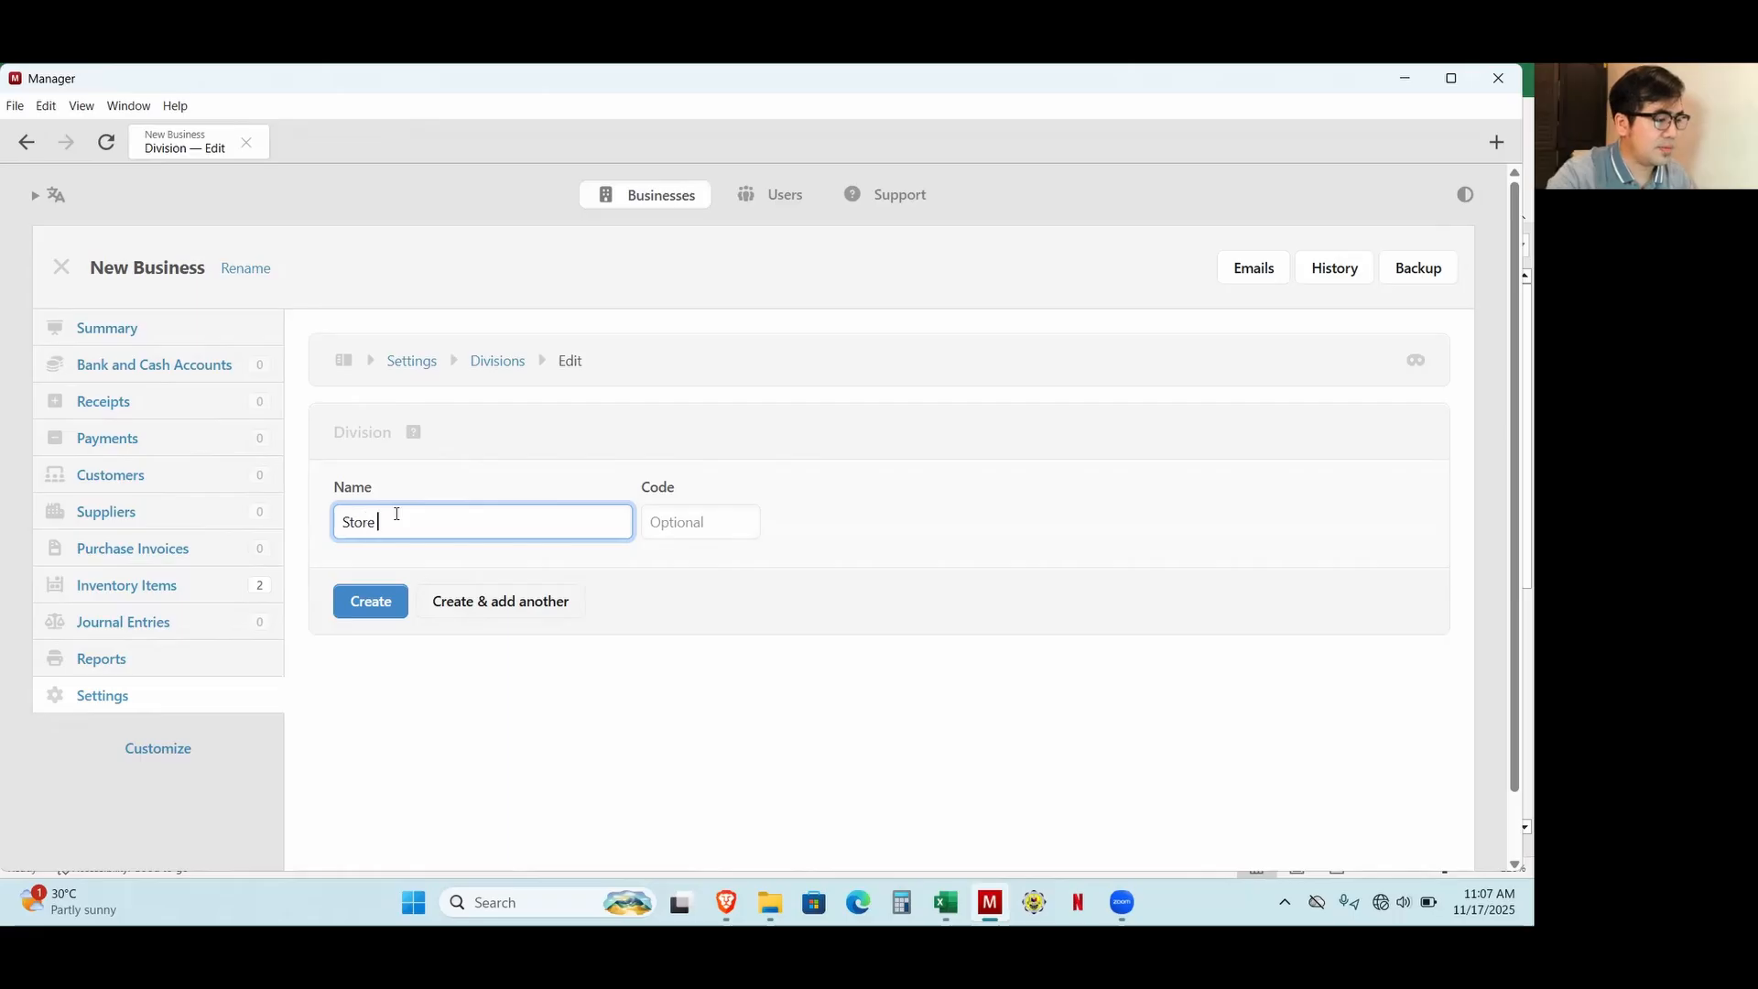
{"action": "left_click", "coordinate": [382, 619]}
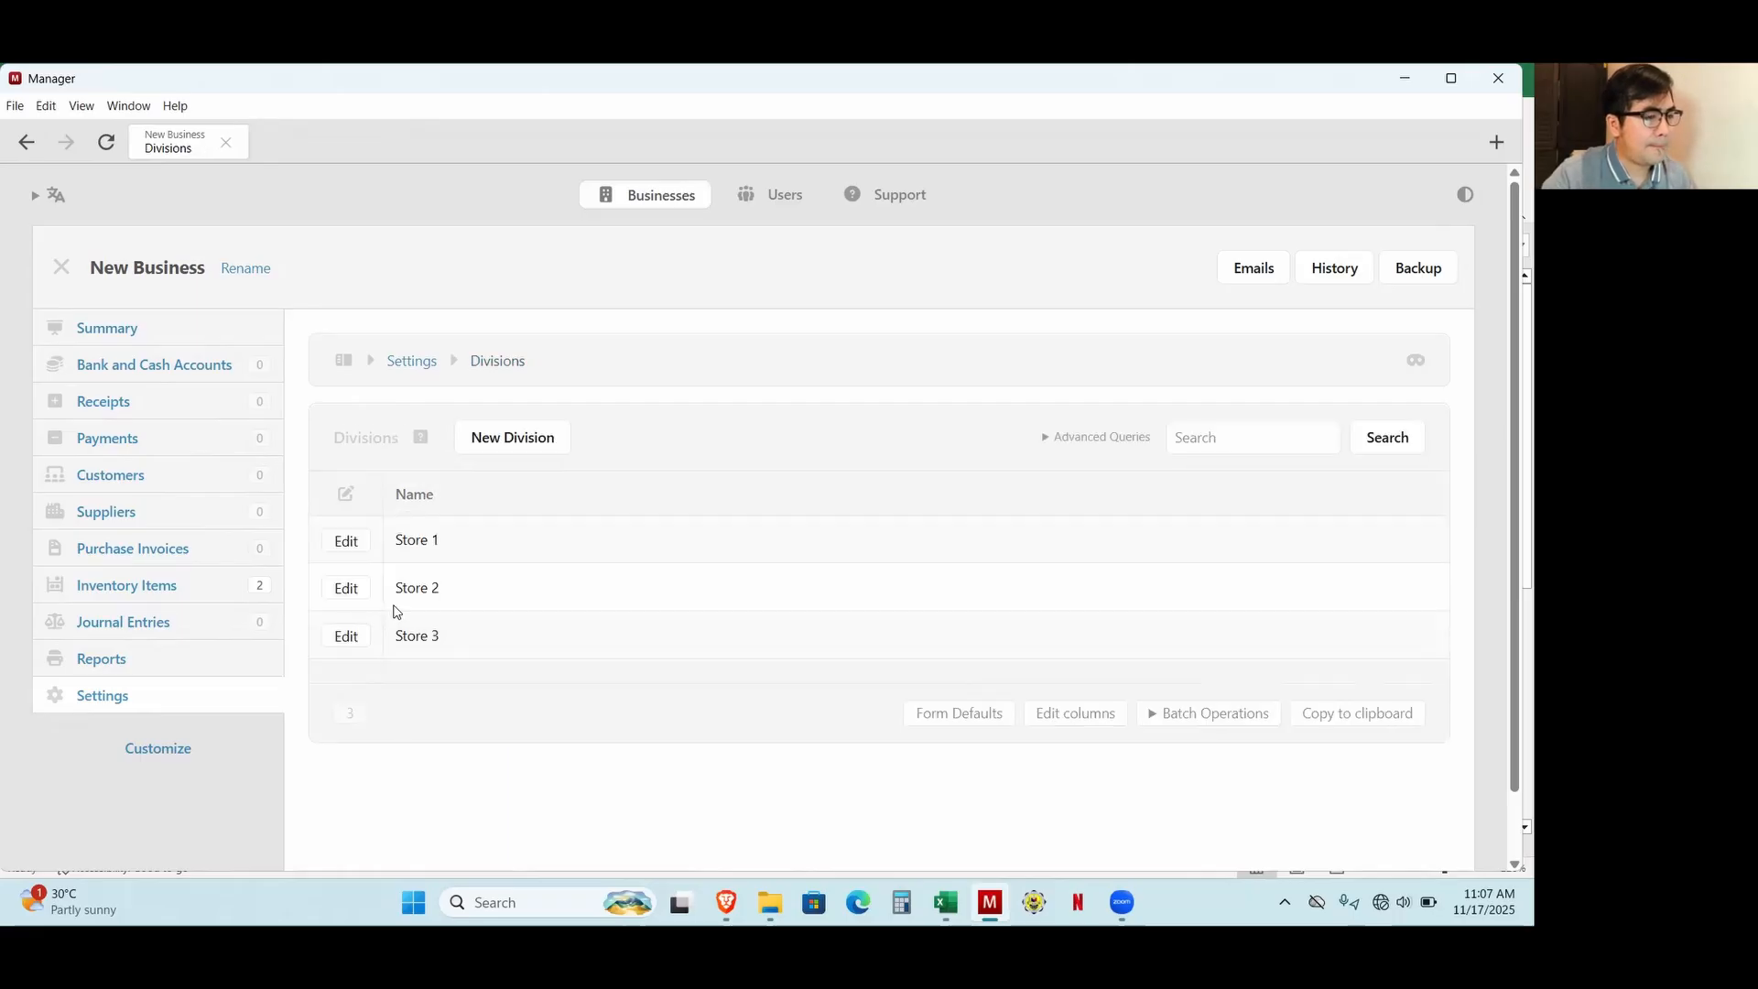
Look up the supplier's name in the Excel workbook and return to Manager.
{"action": "left_click", "coordinate": [945, 902]}
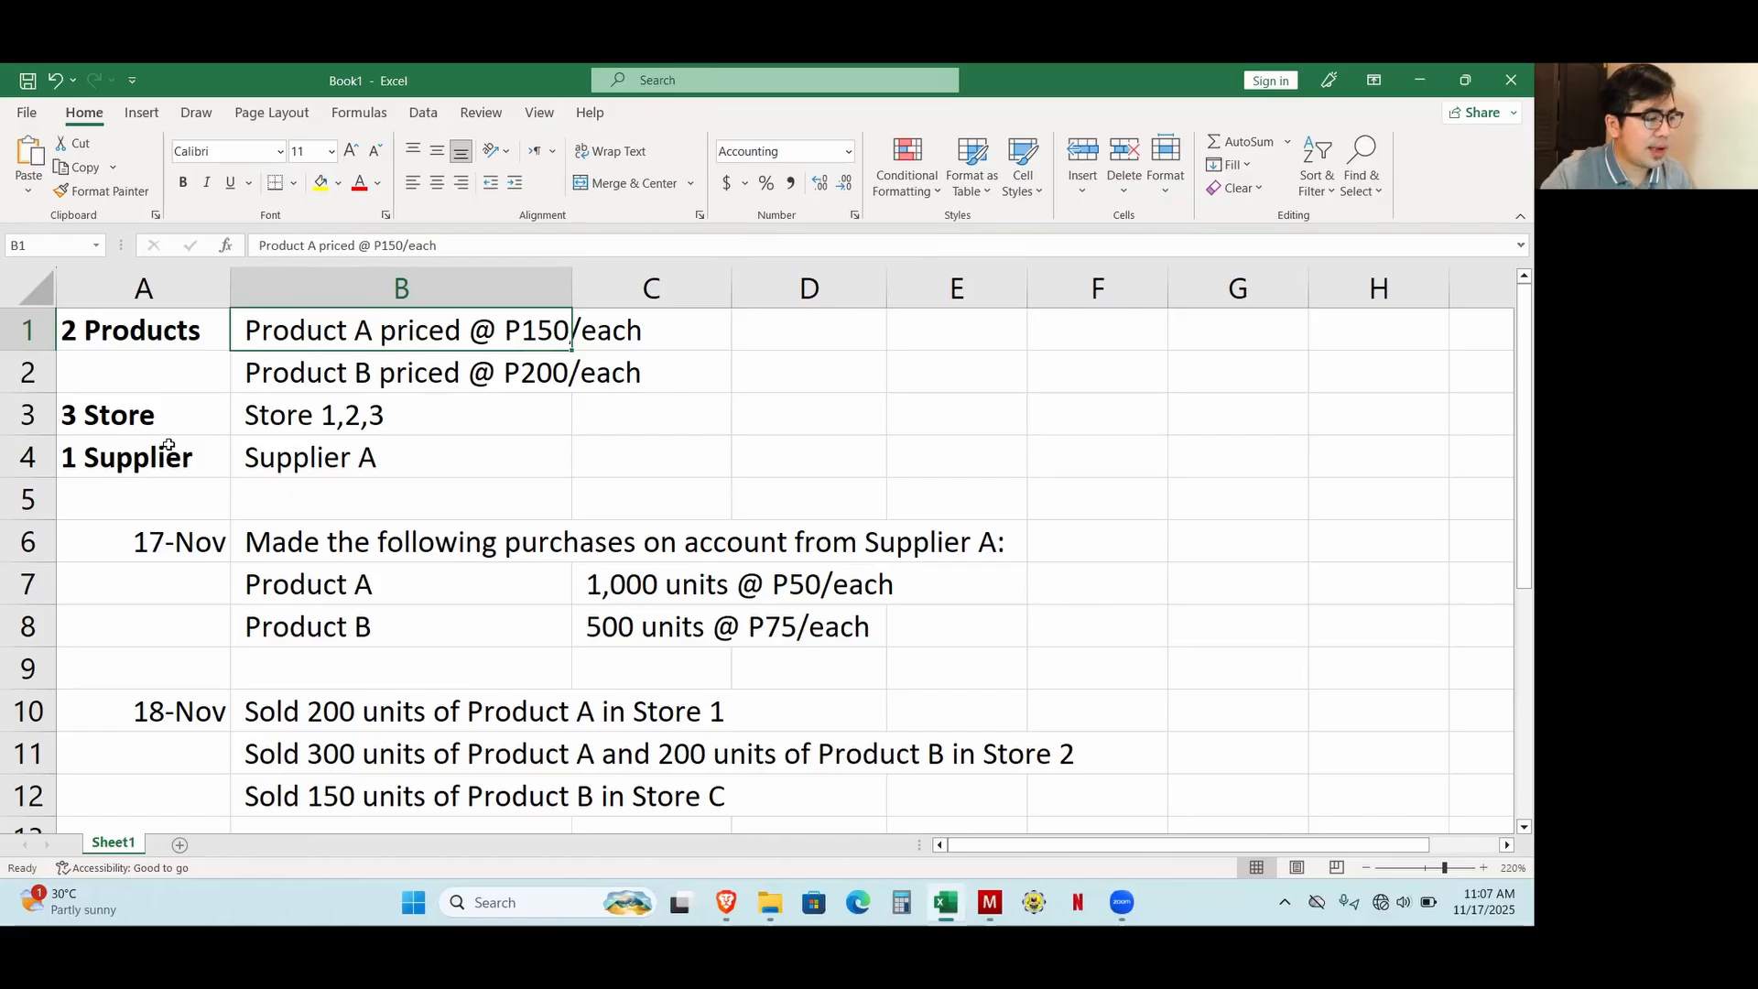
{"action": "key", "text": "alt"}
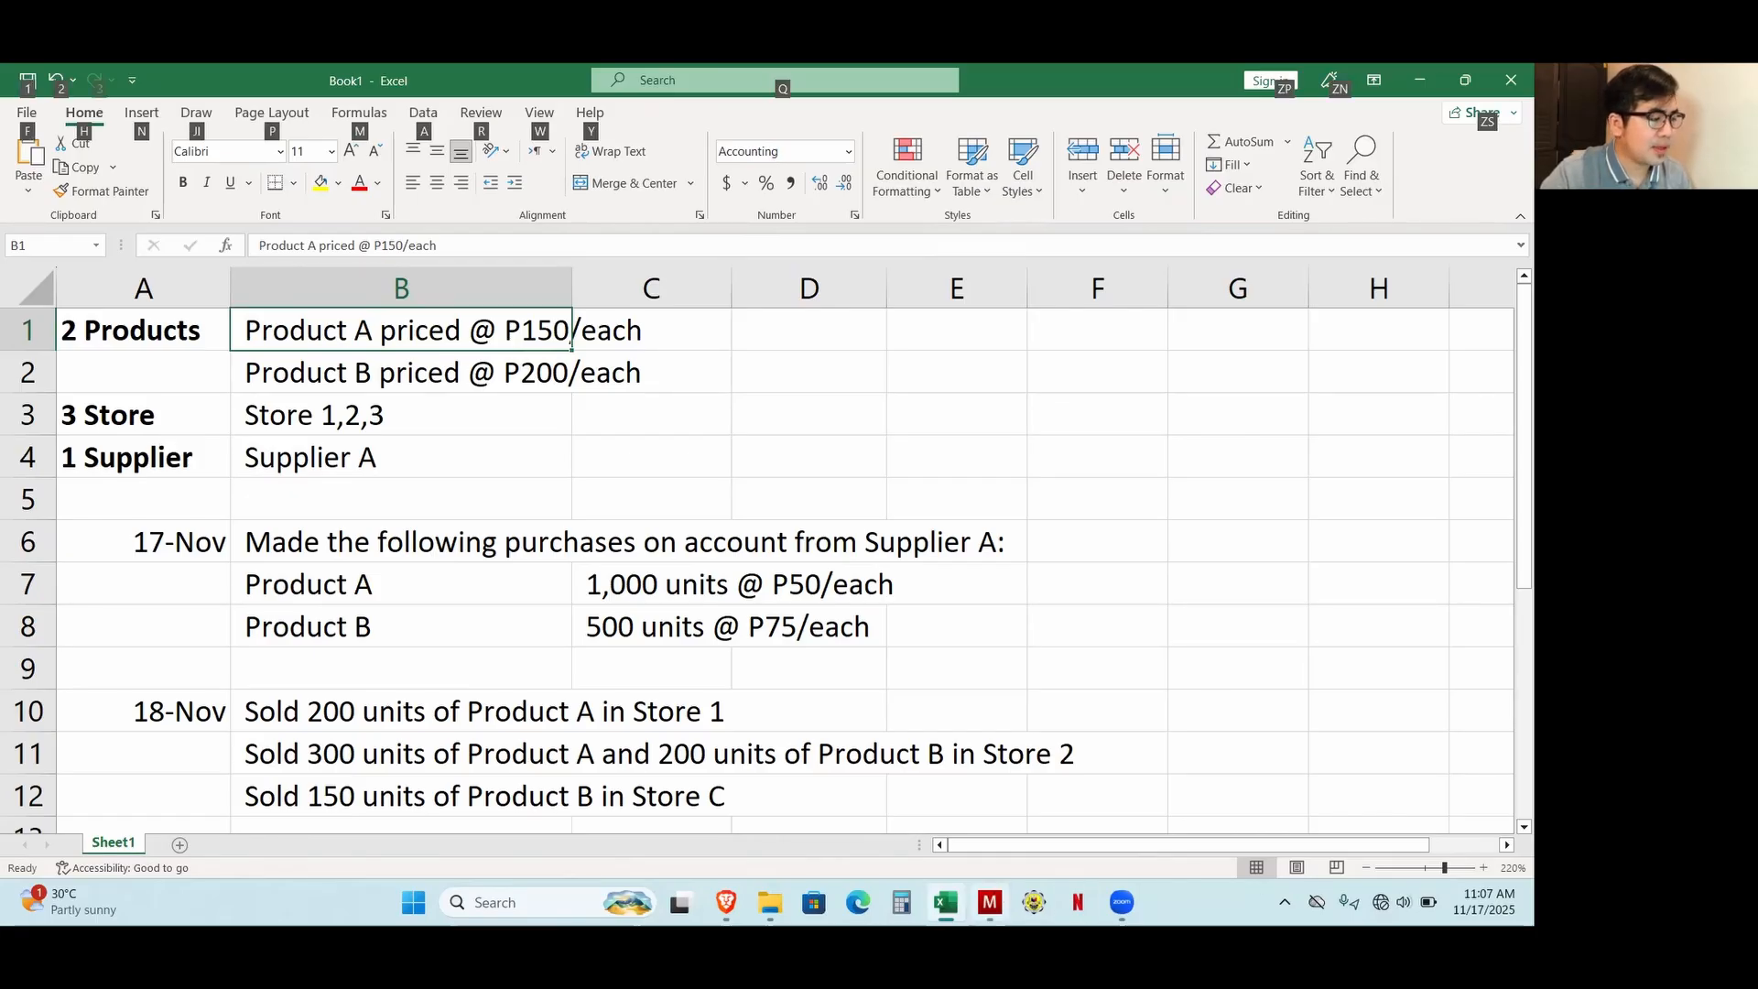
{"action": "key", "text": "alt+Tab"}
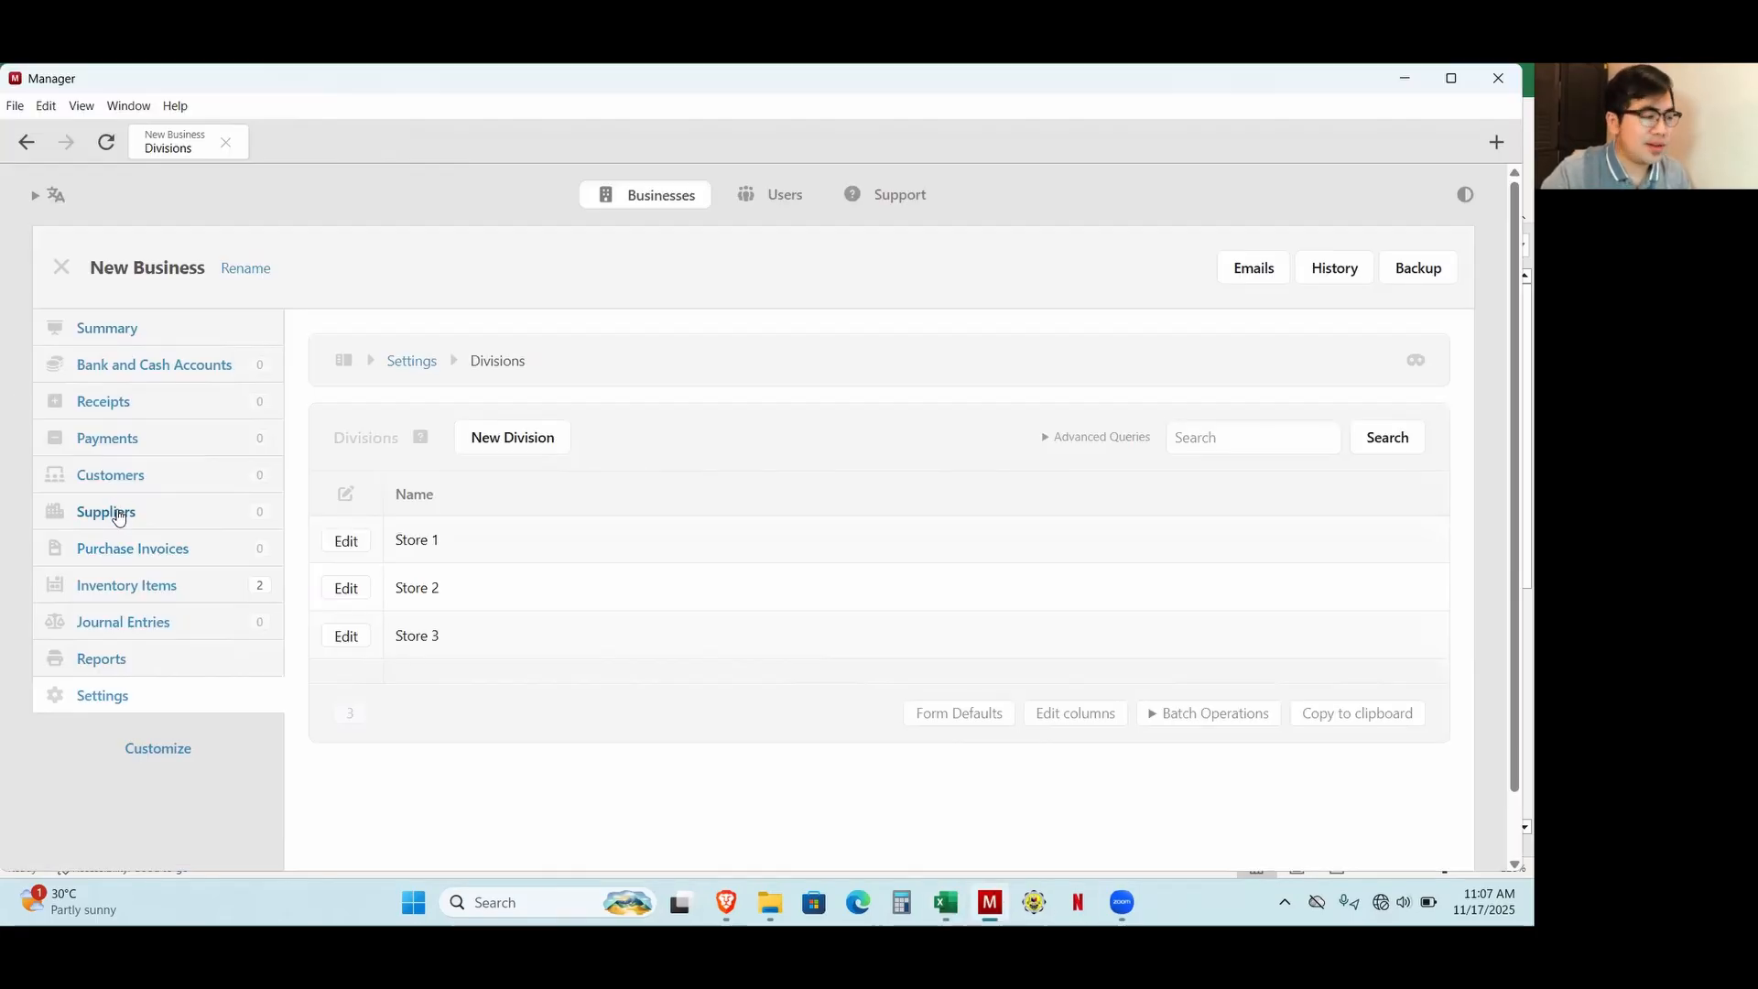
Create a new supplier named SupplierA.
{"action": "left_click", "coordinate": [118, 516]}
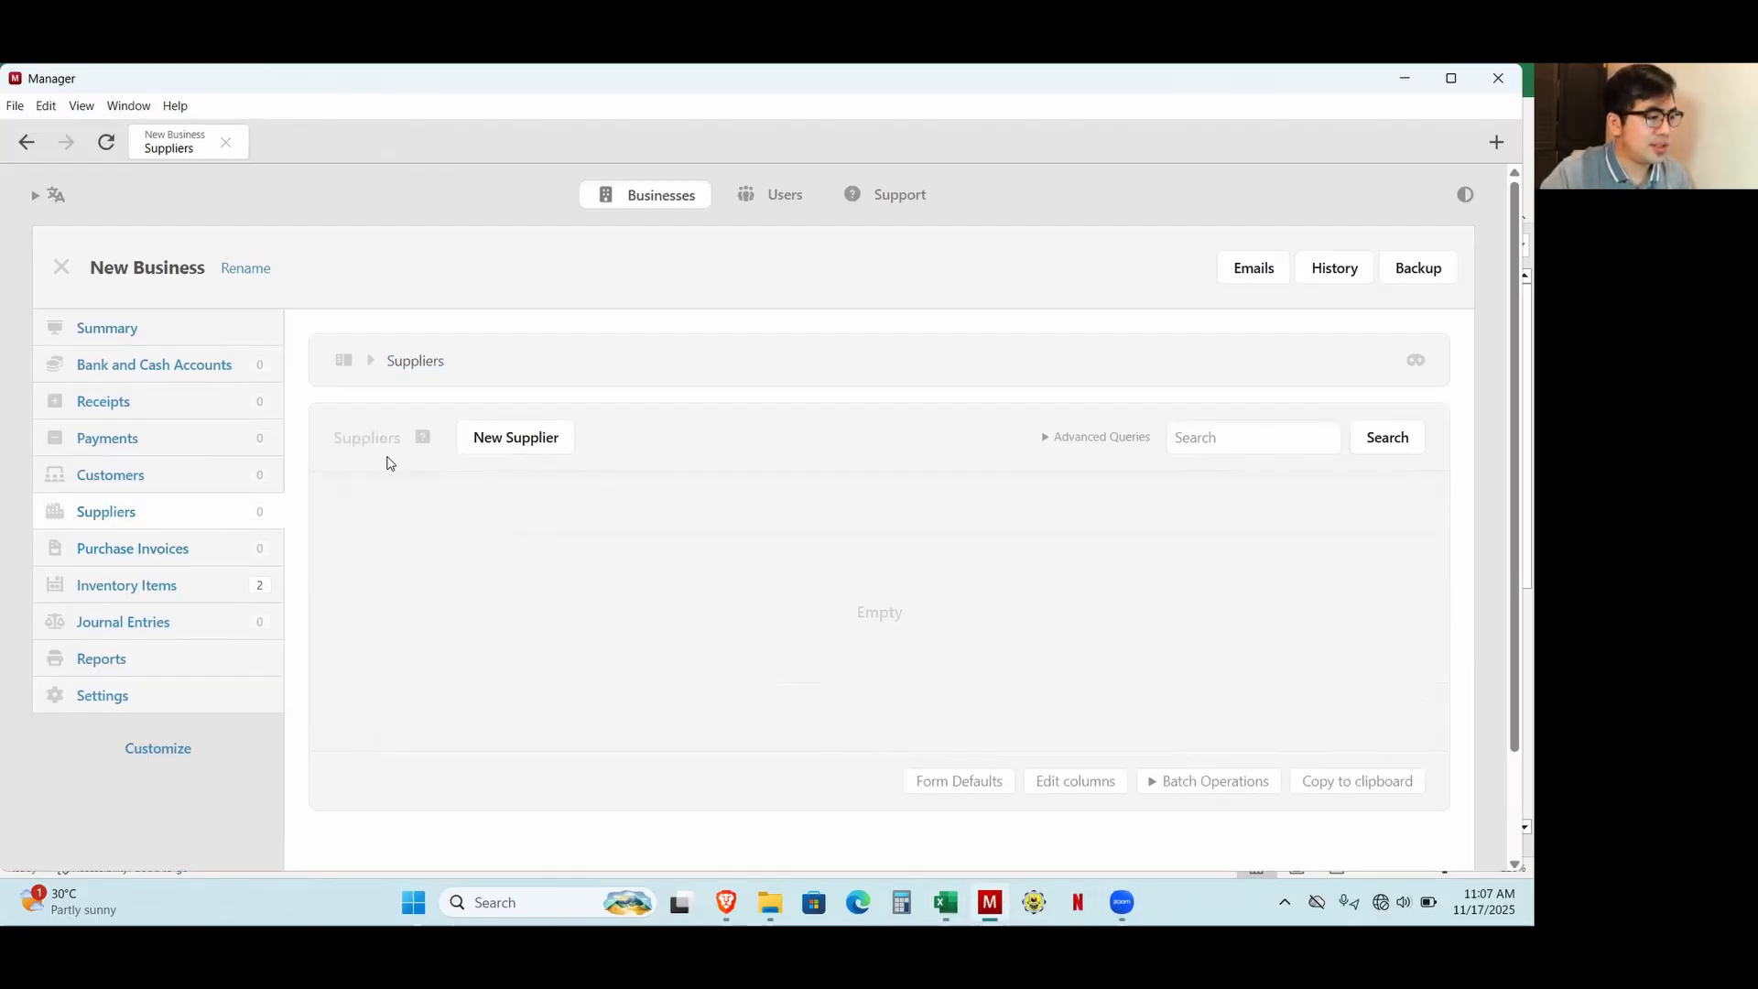
{"action": "left_click", "coordinate": [515, 446]}
{"action": "left_click", "coordinate": [480, 517]}
{"action": "type", "text": "Sup"}
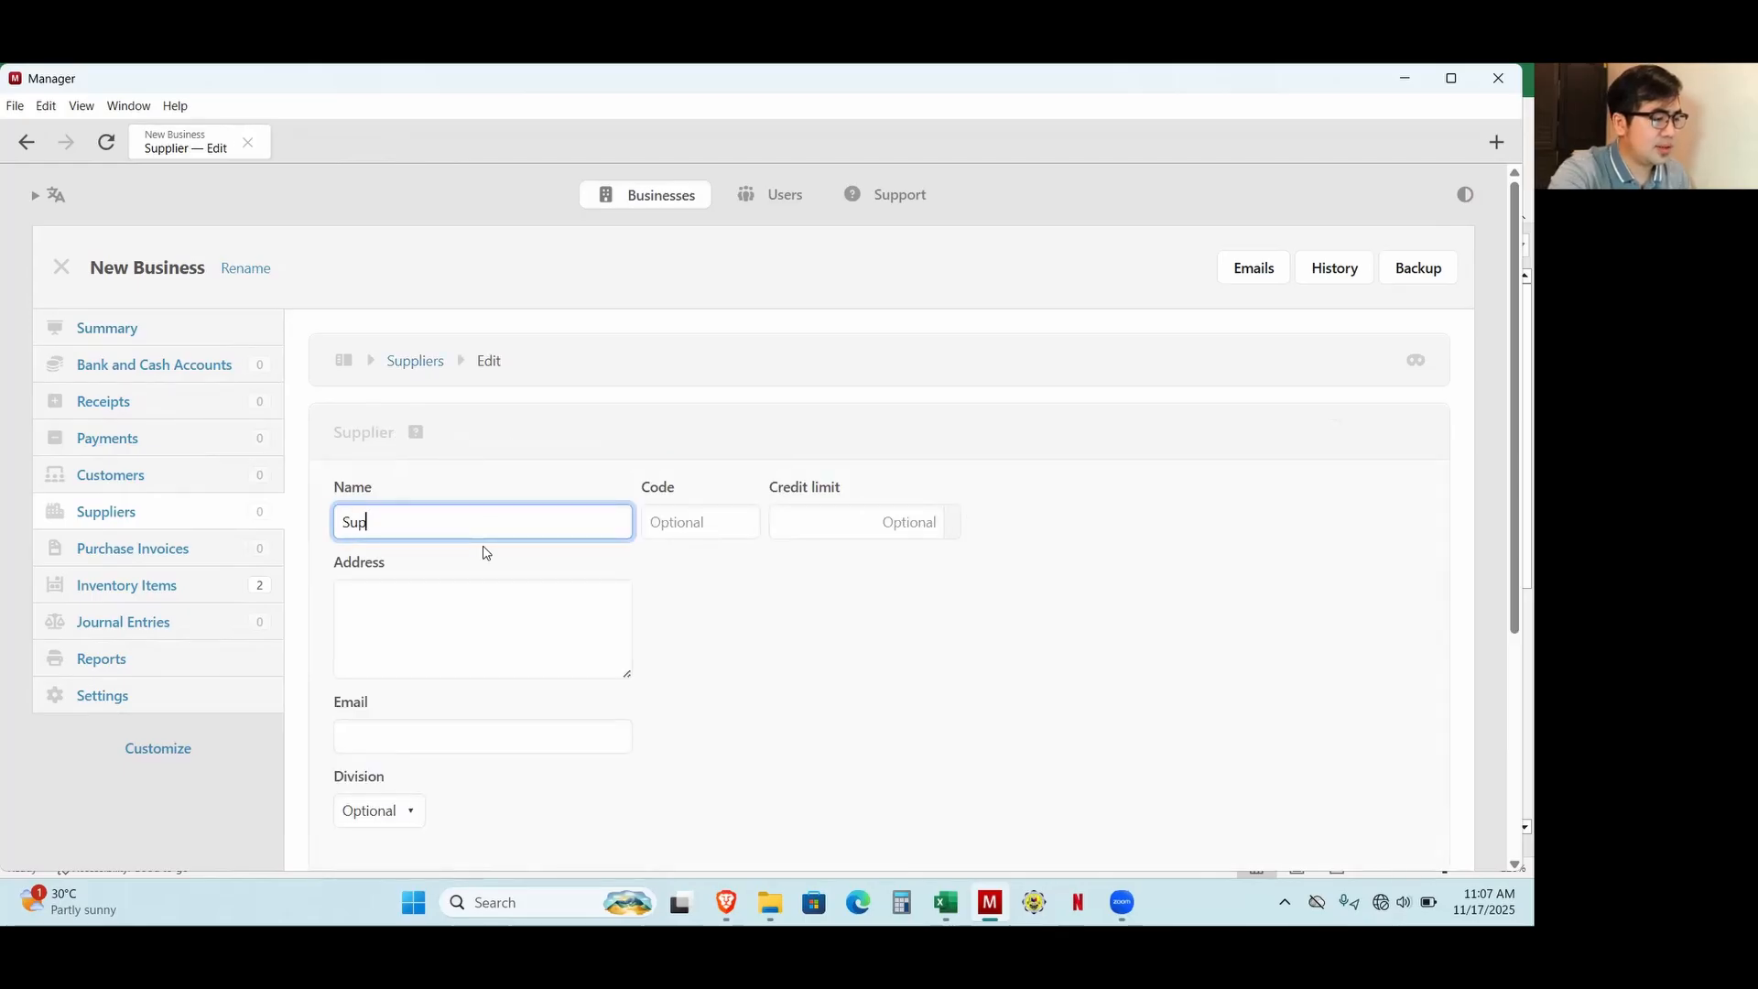
{"action": "type", "text": "pie"}
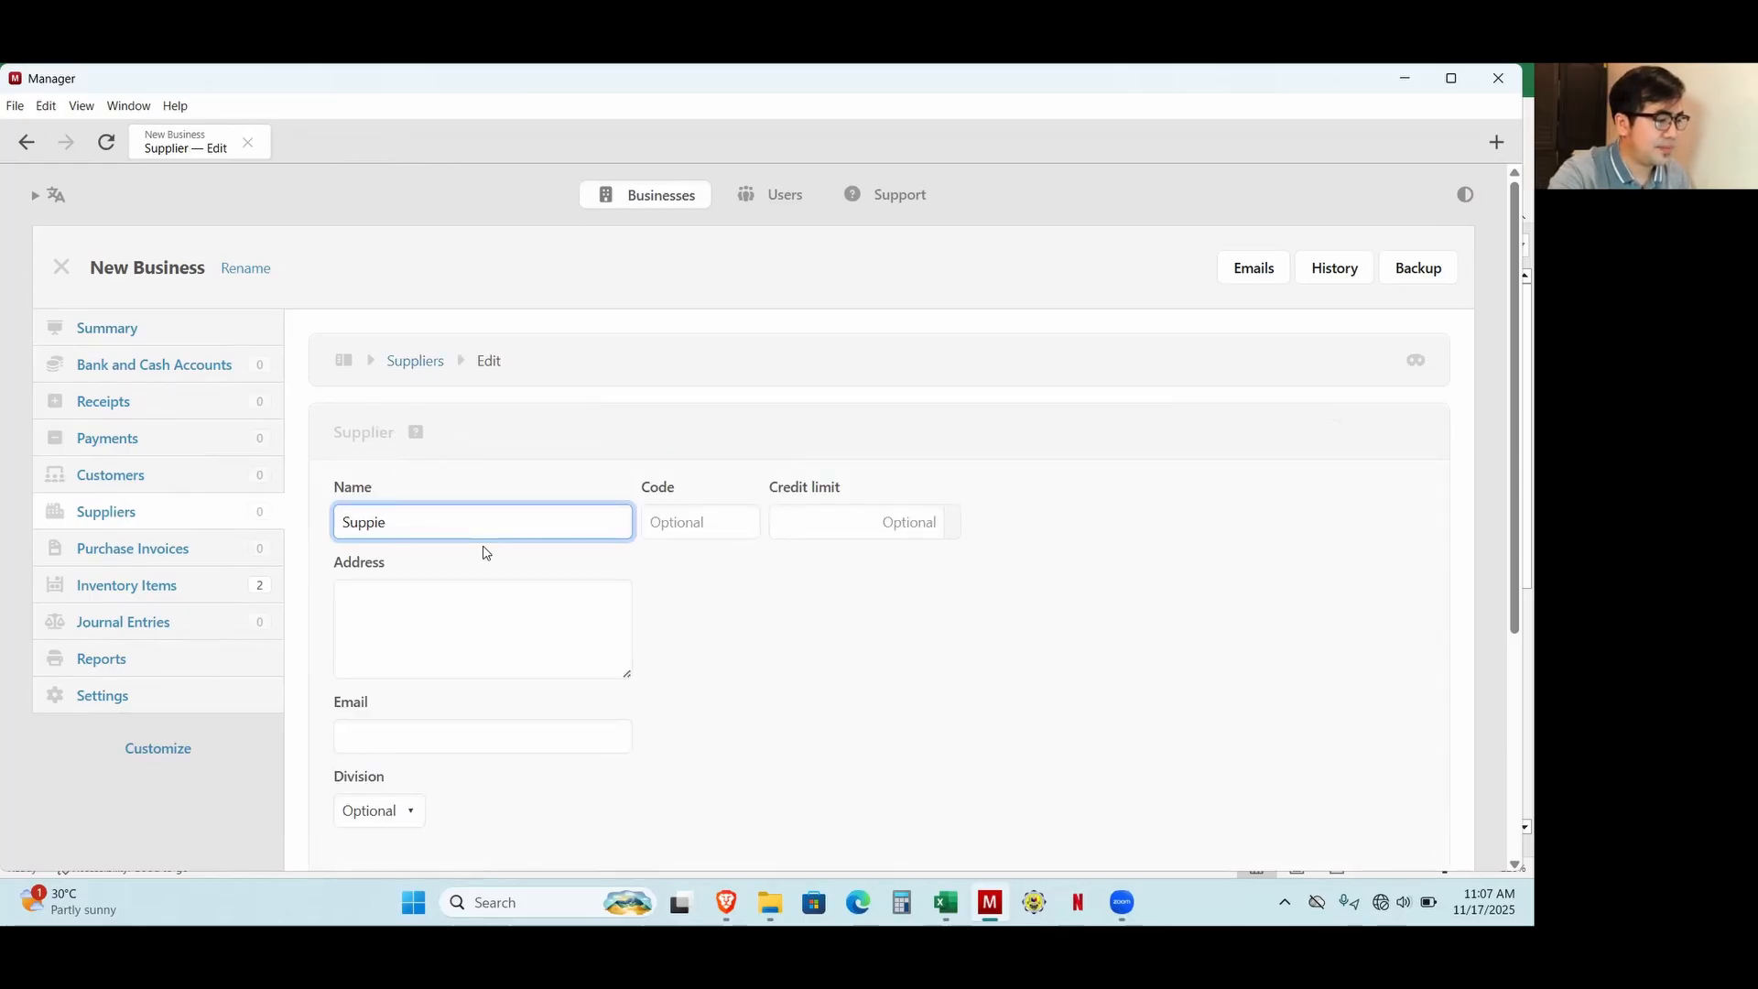
{"action": "type", "text": "r Aier A"}
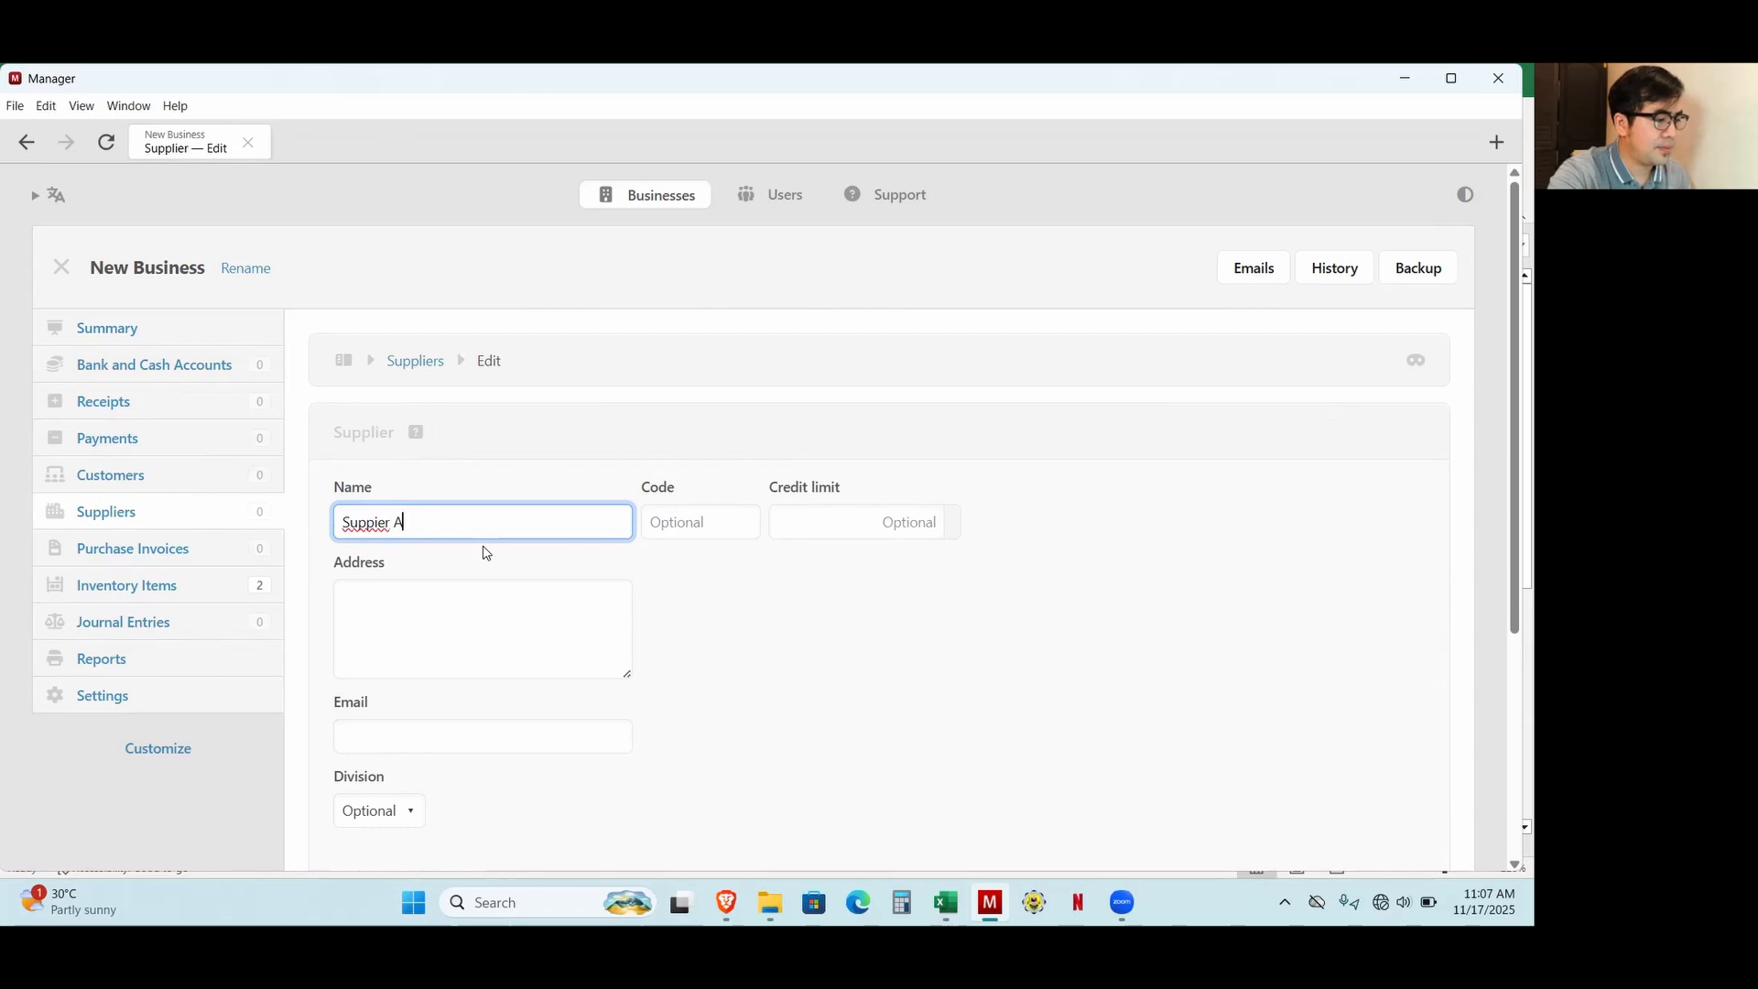
{"action": "key", "text": "BackSpace"}
{"action": "key", "text": "BackSpace"}
{"action": "key", "text": "BackSpace"}
{"action": "key", "text": "BackSpace"}
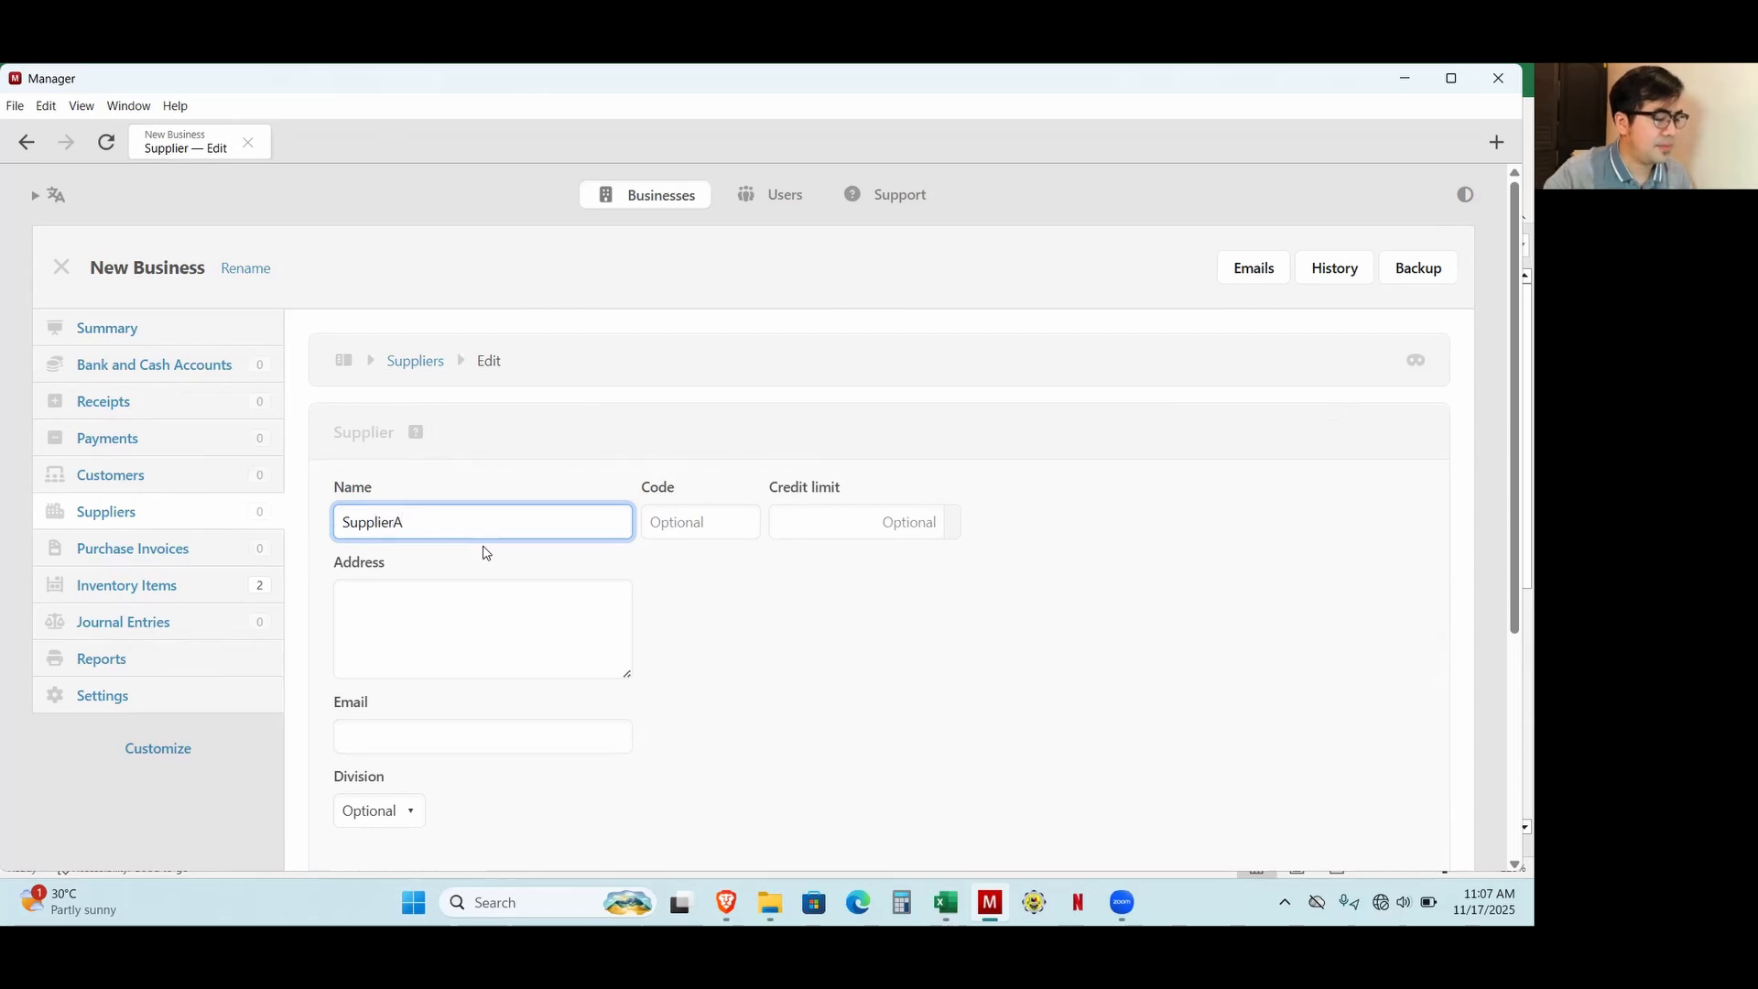
{"action": "scroll", "coordinate": [494, 577], "scroll_direction": "down", "scroll_amount": 3}
{"action": "left_click", "coordinate": [361, 699]}
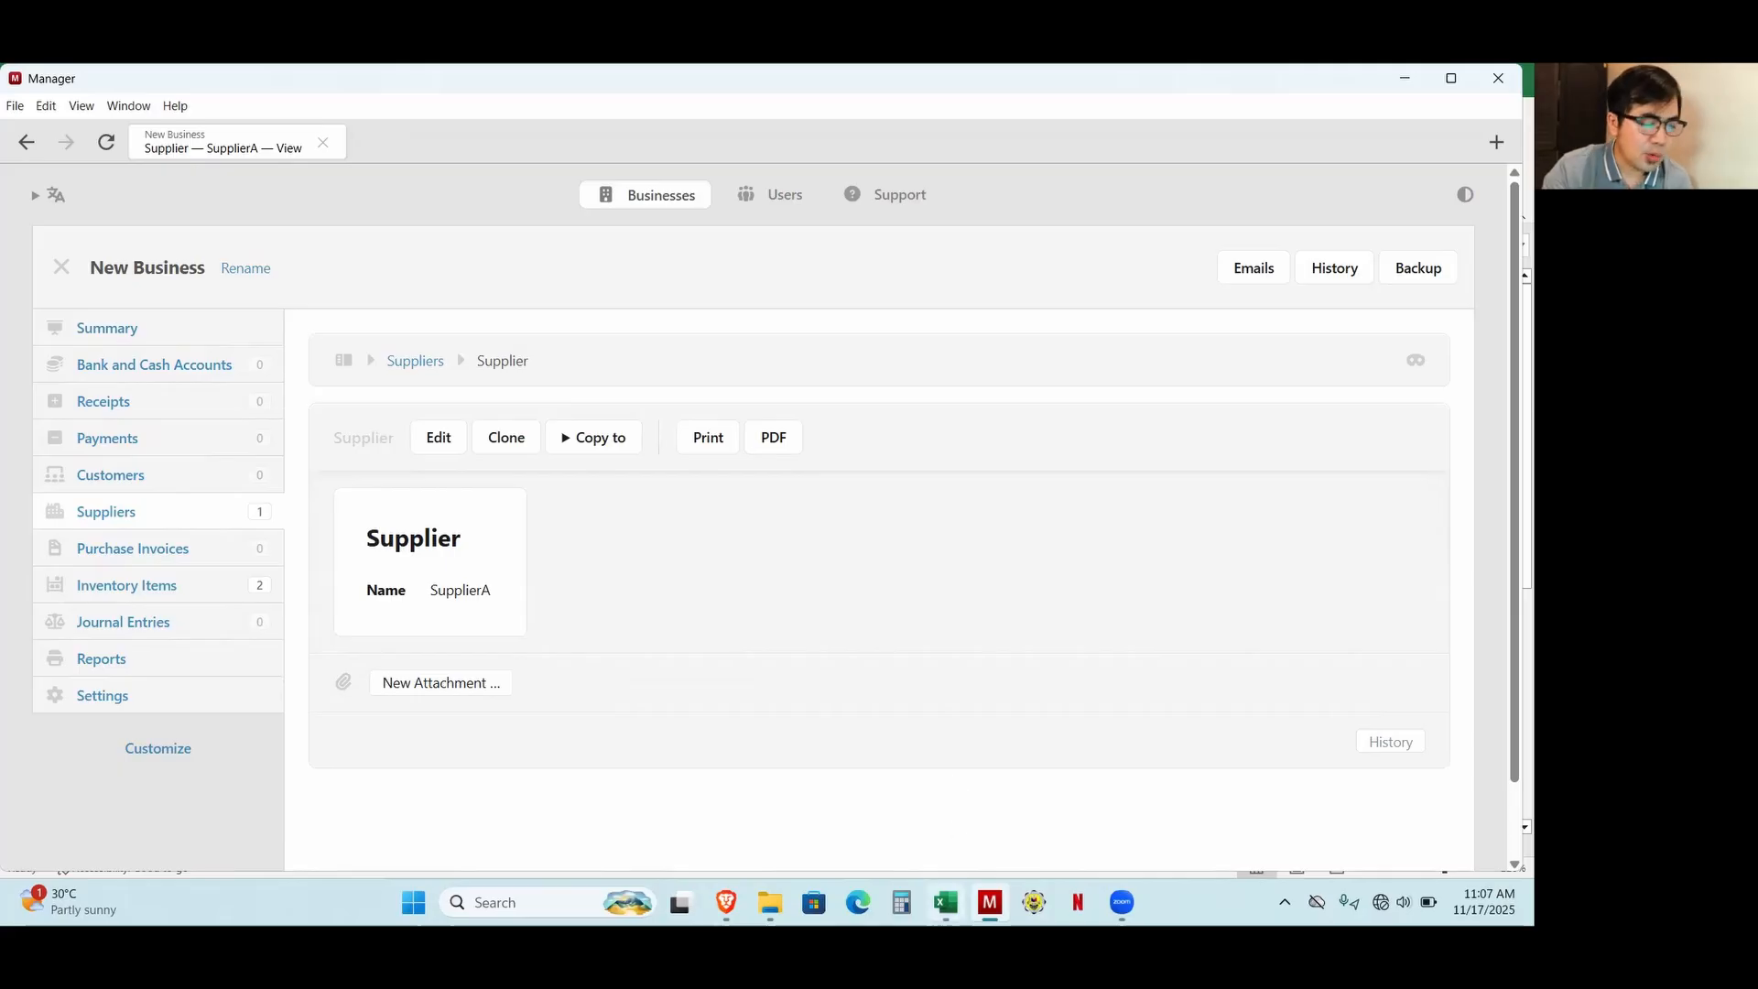
Switch to the Excel workbook and review the date, quantities and unit costs of the 17-Nov purchases of both products from Supplier A.
{"action": "left_click", "coordinate": [946, 902]}
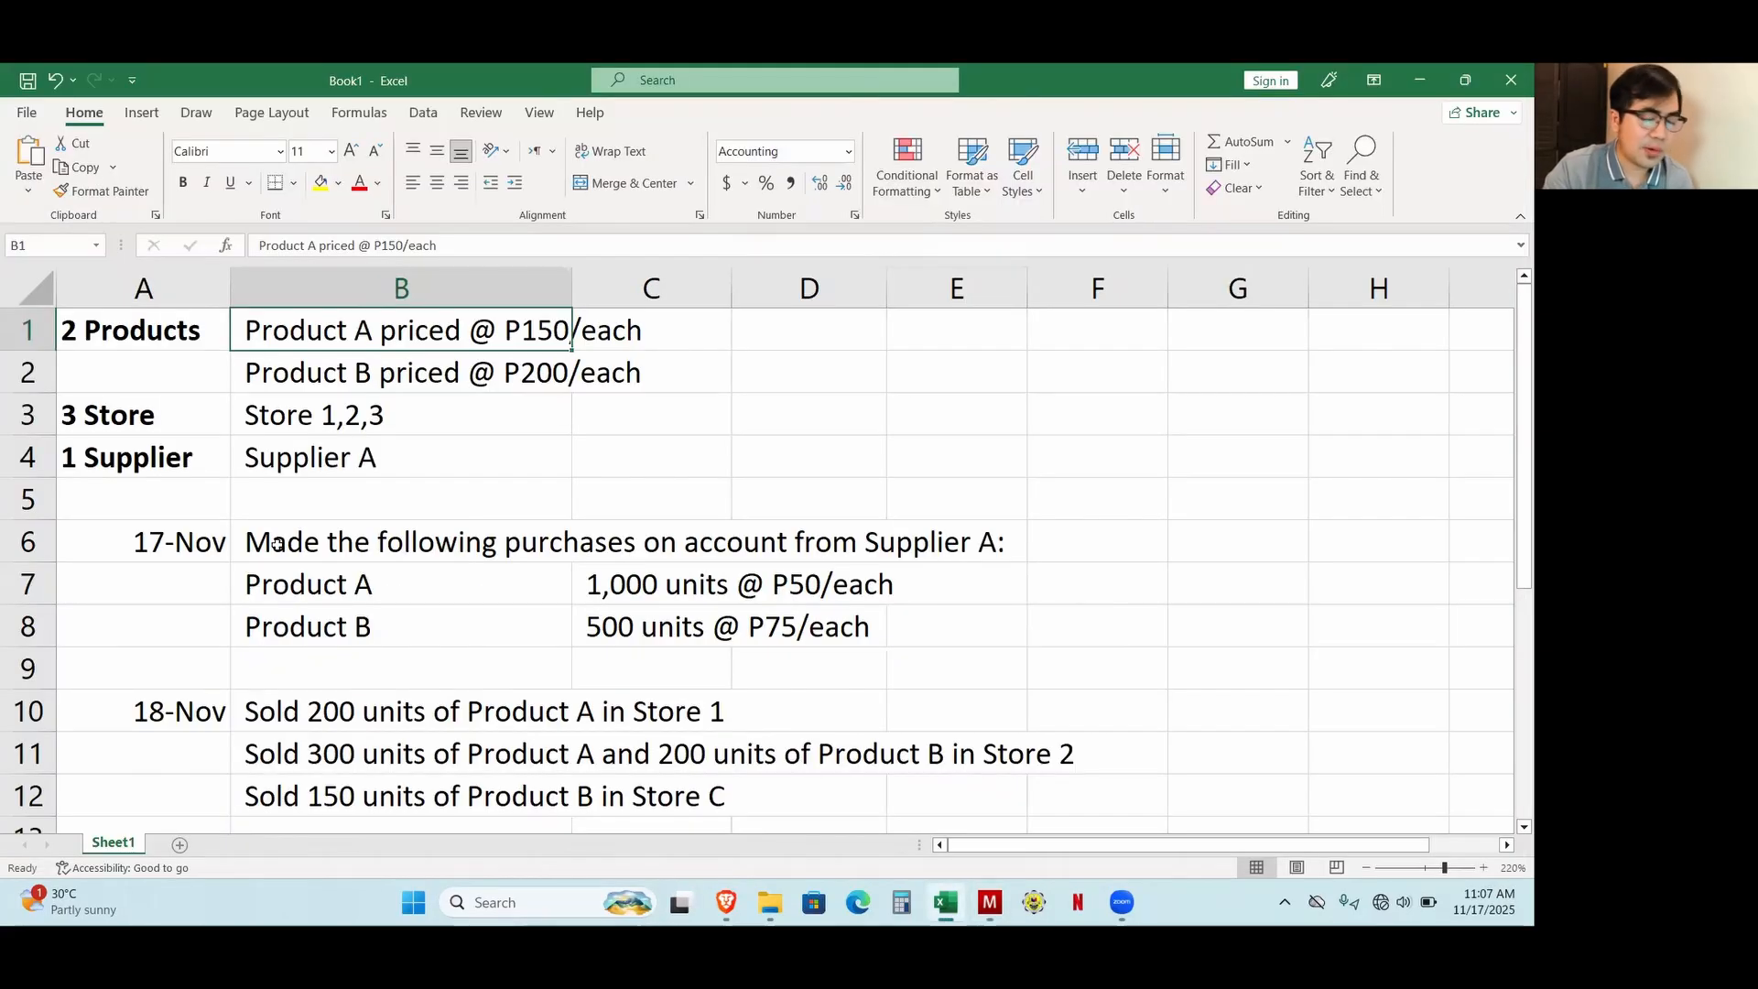
{"action": "left_click", "coordinate": [174, 570]}
{"action": "left_click", "coordinate": [194, 547]}
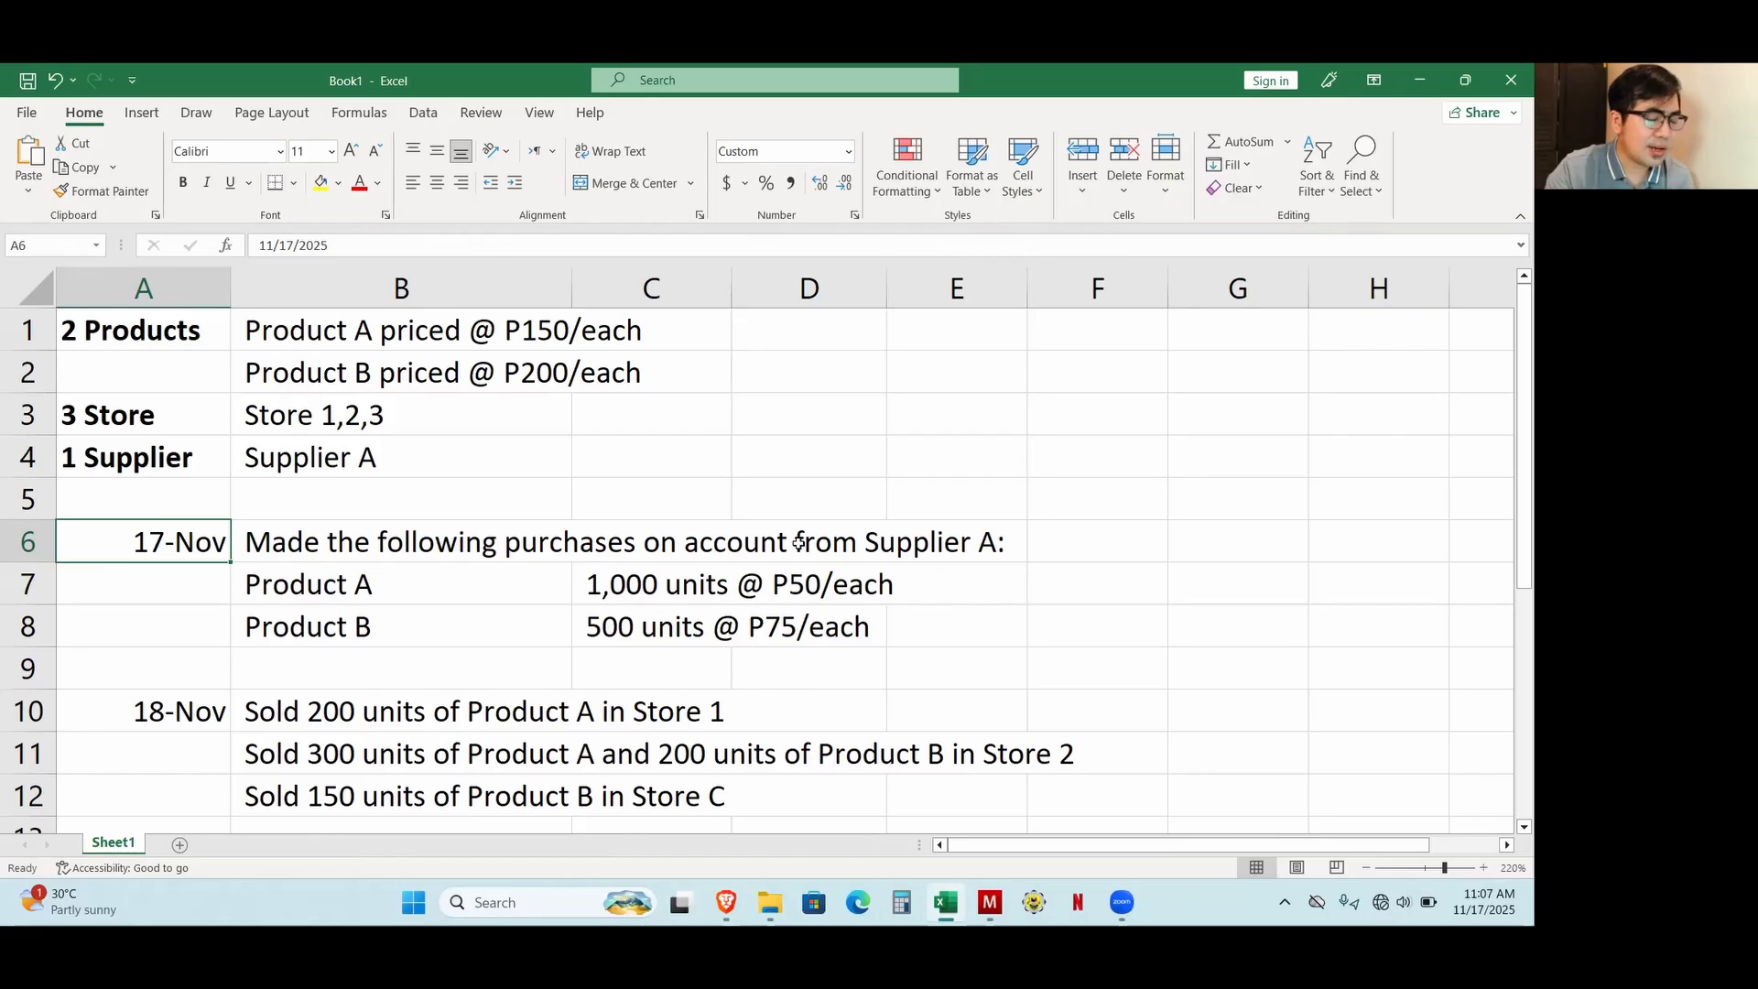
{"action": "left_click", "coordinate": [636, 587]}
{"action": "left_click", "coordinate": [625, 641]}
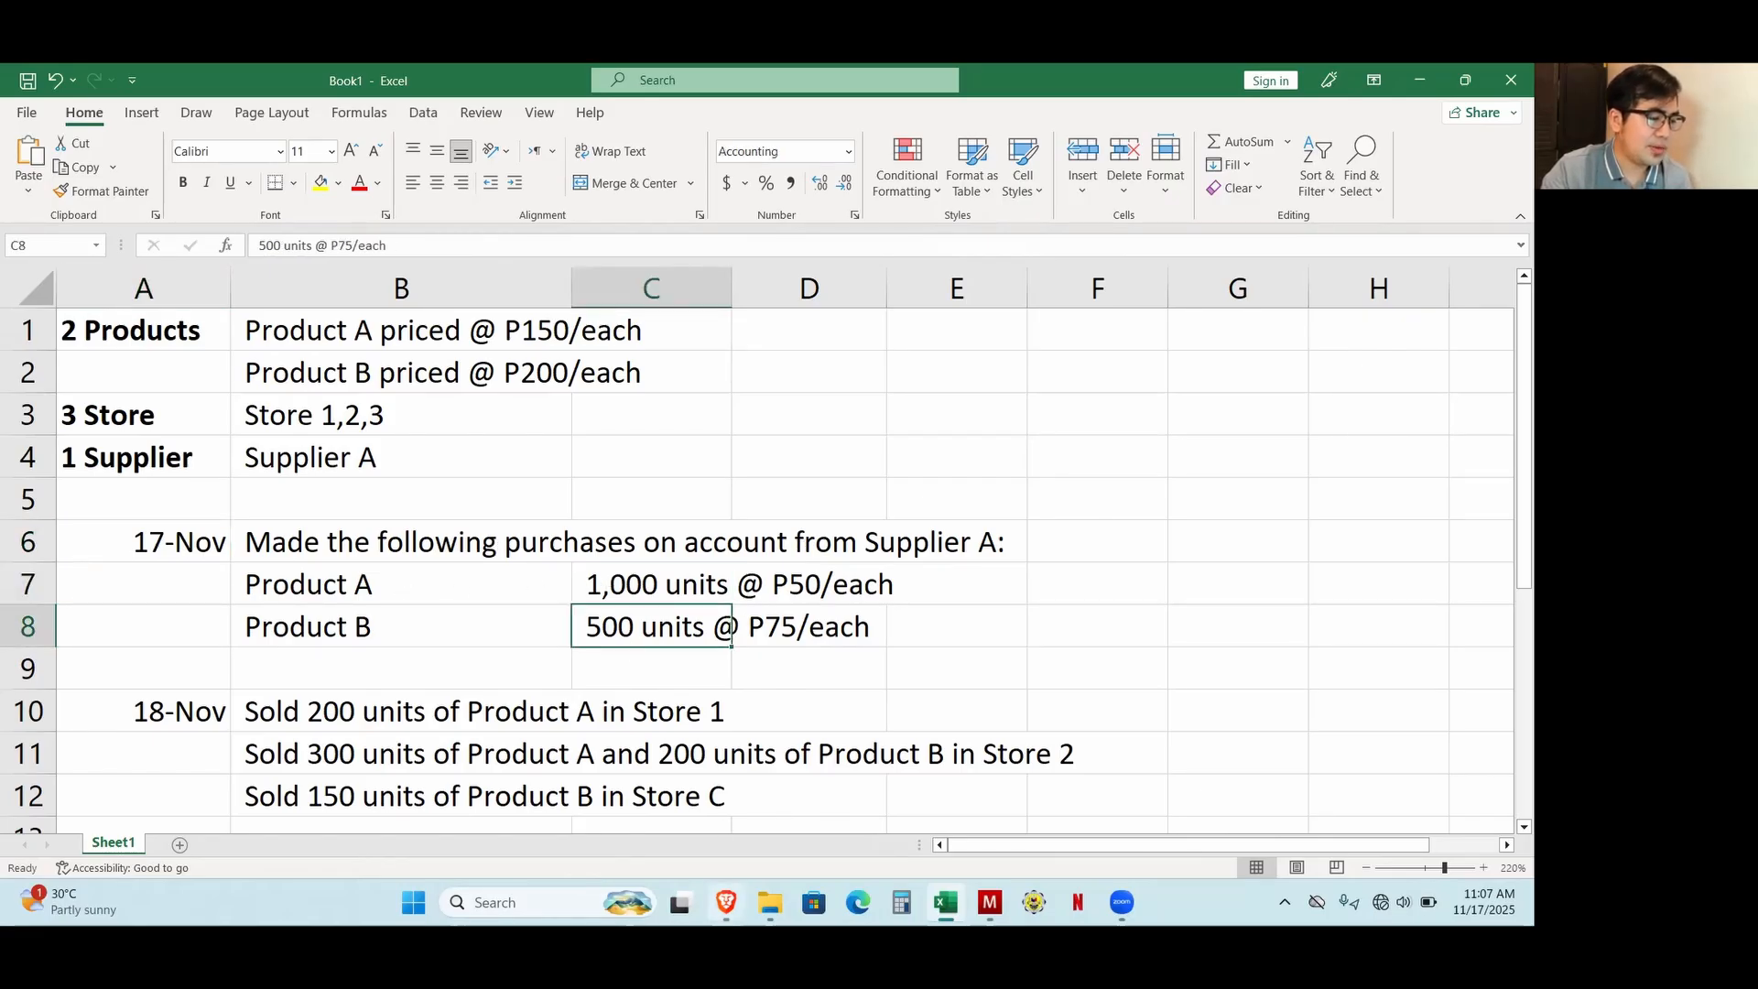
{"action": "left_click", "coordinate": [726, 902]}
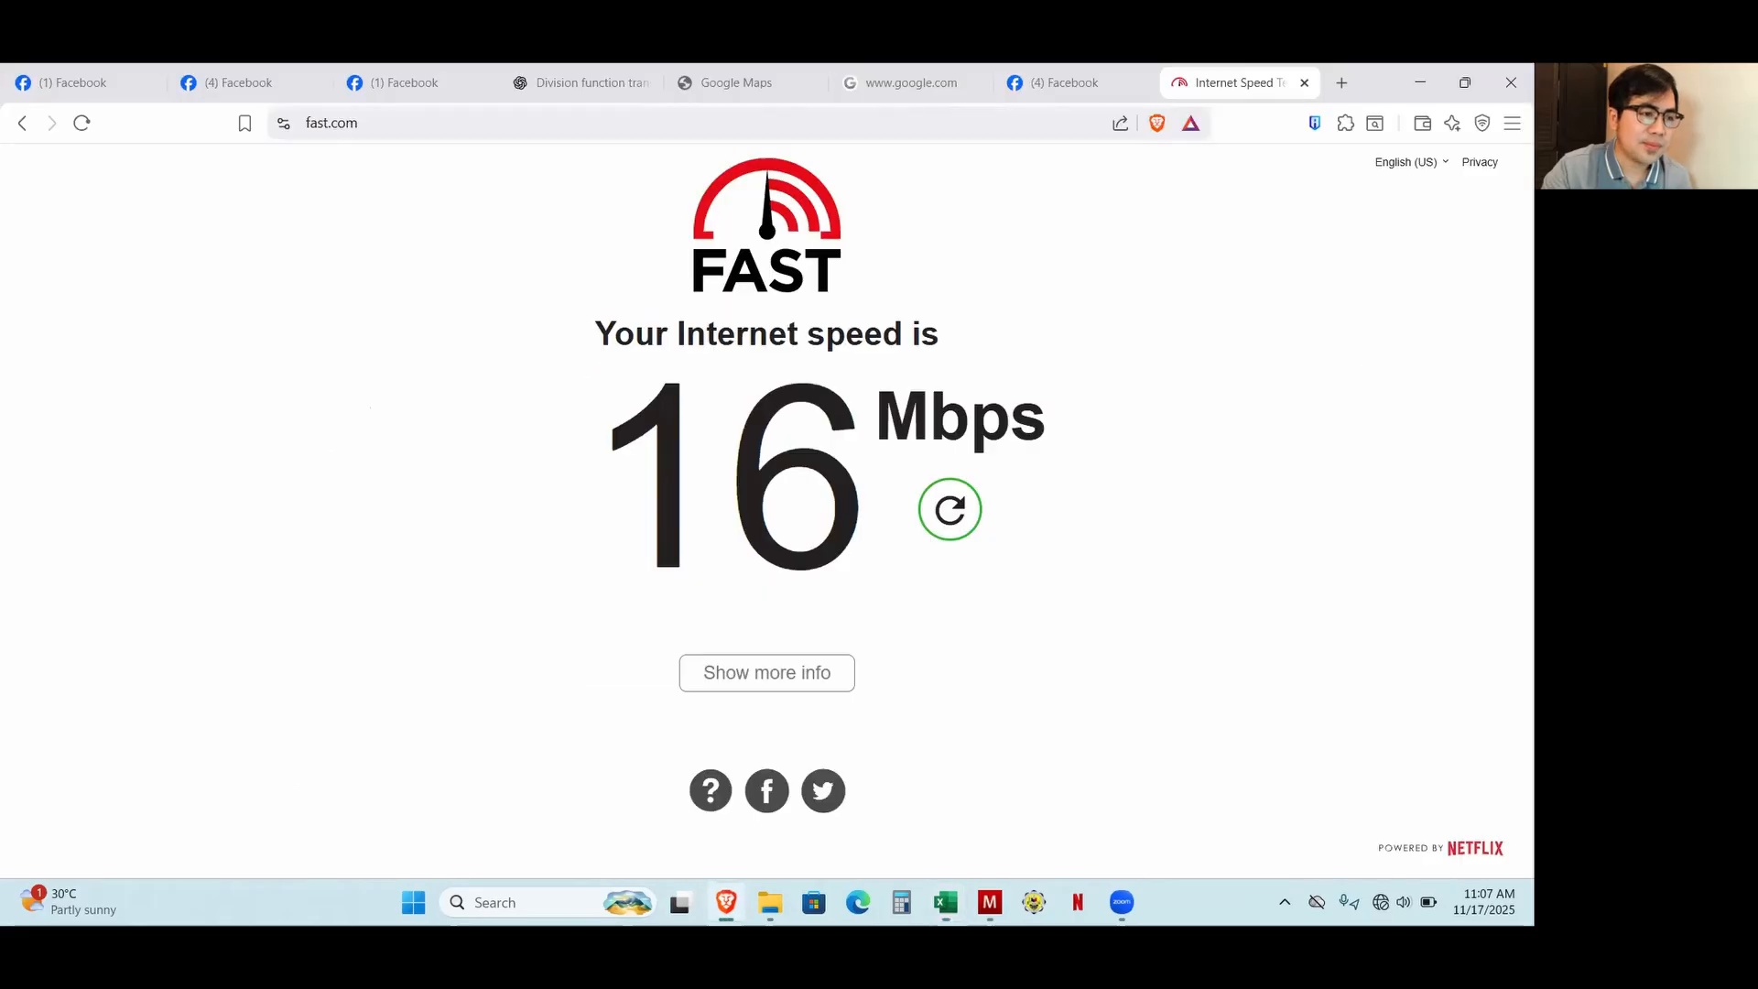
Switch to Manager, start a new purchase invoice and choose SupplierA as its supplier.
{"action": "left_click", "coordinate": [990, 902]}
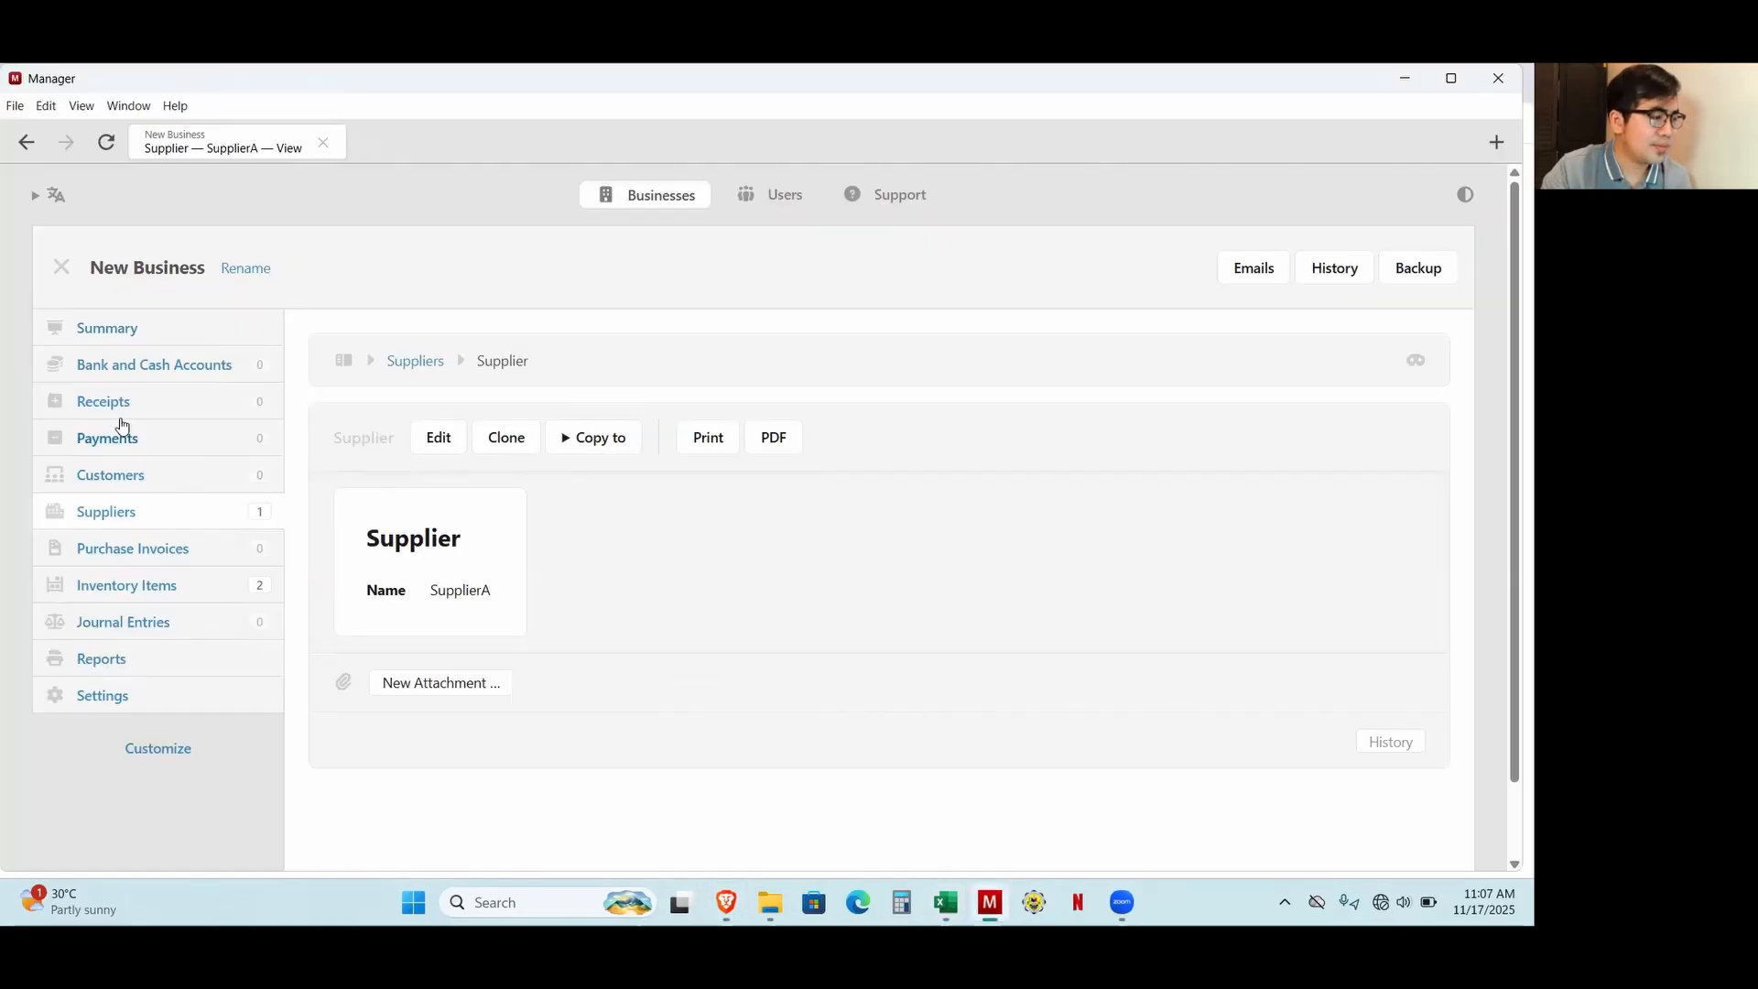
{"action": "left_click", "coordinate": [149, 558]}
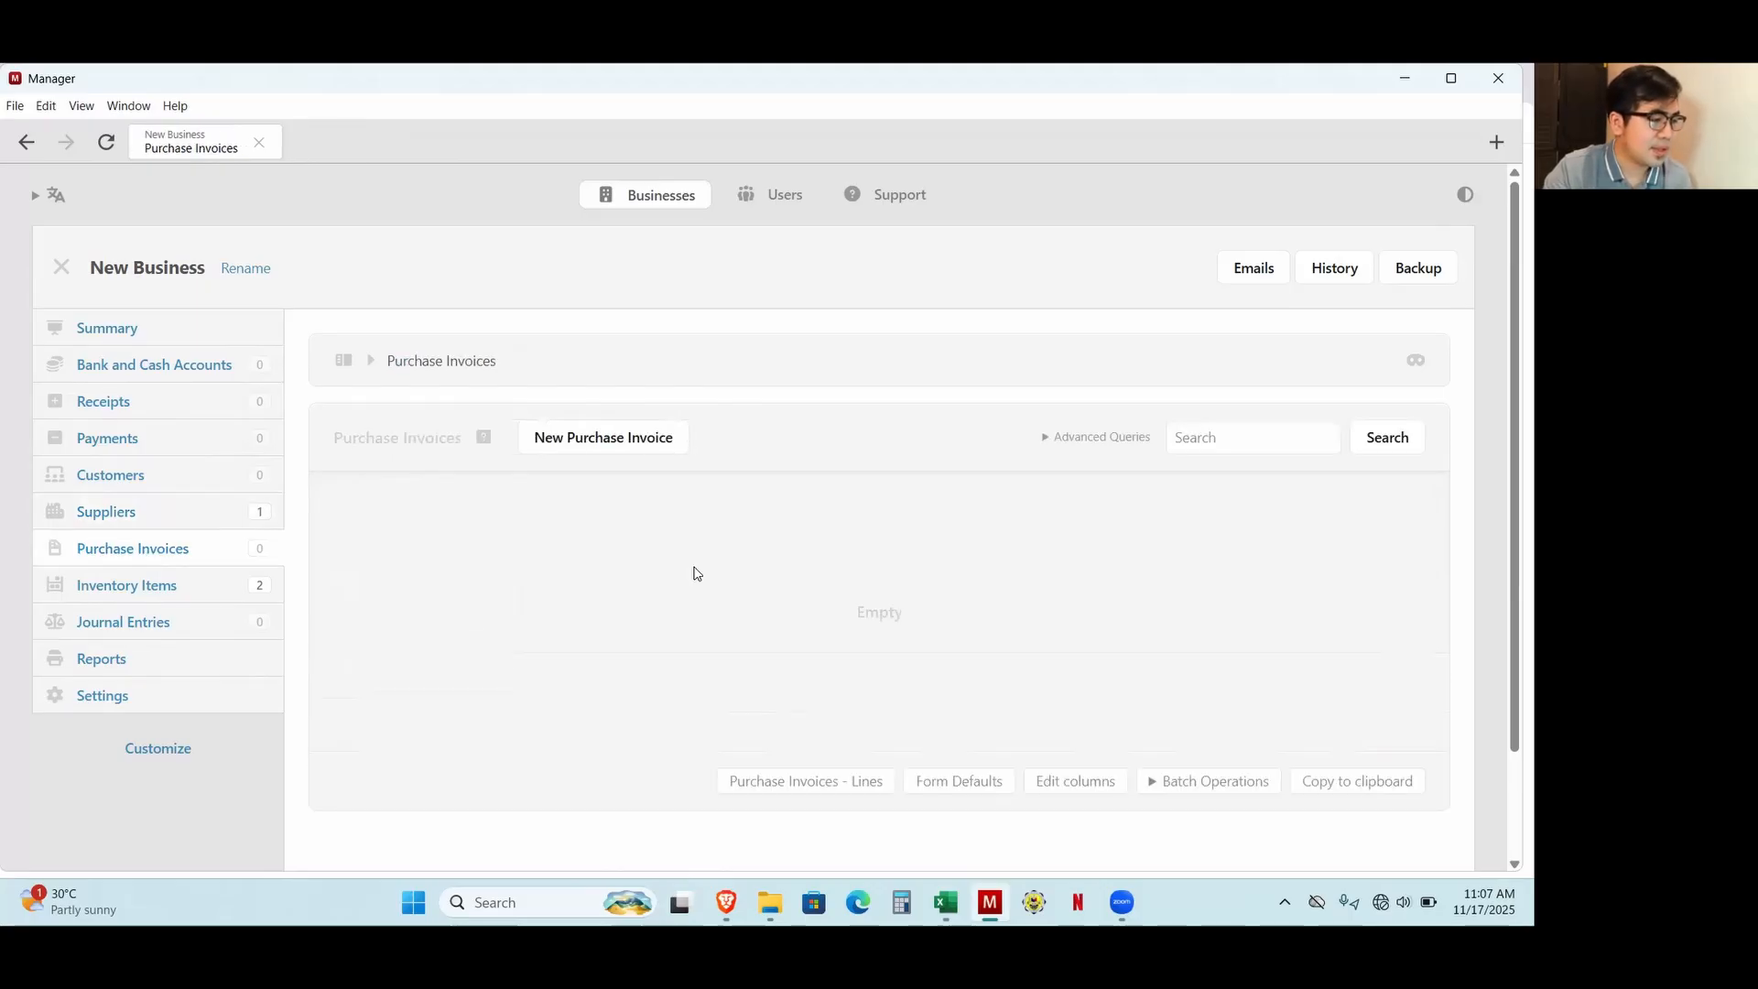
{"action": "left_click", "coordinate": [560, 448]}
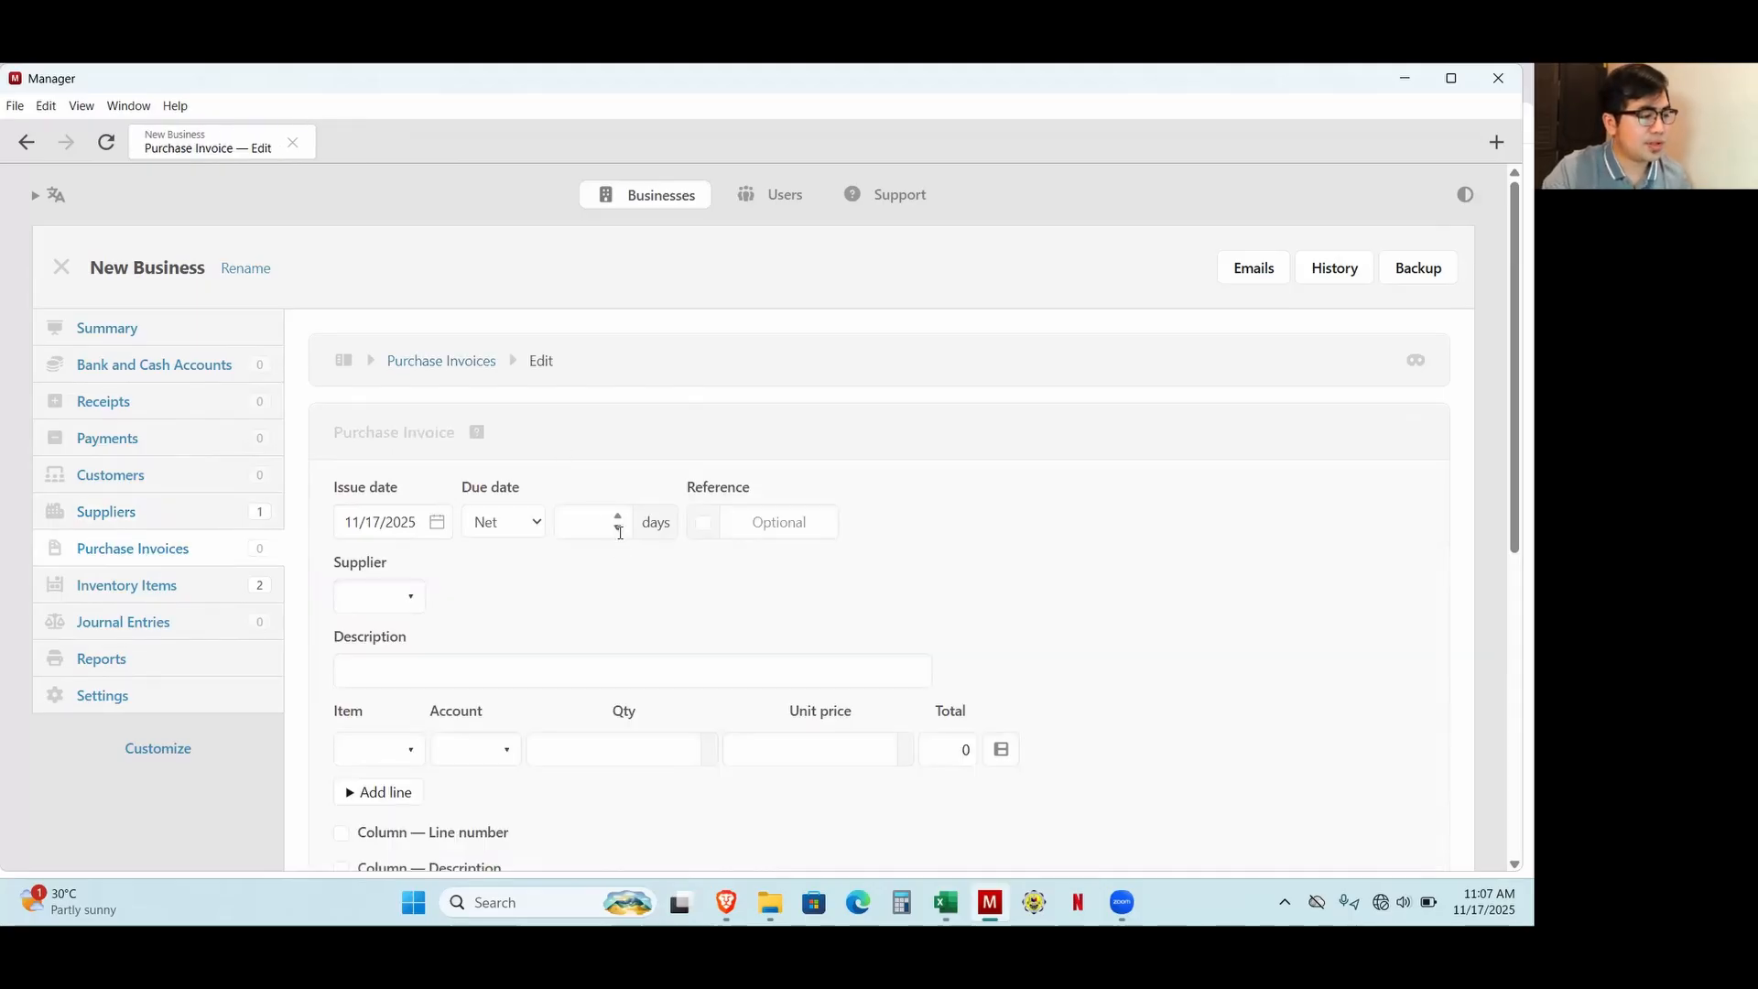
{"action": "scroll", "coordinate": [464, 574], "scroll_direction": "down", "scroll_amount": 1}
{"action": "left_click", "coordinate": [388, 512]}
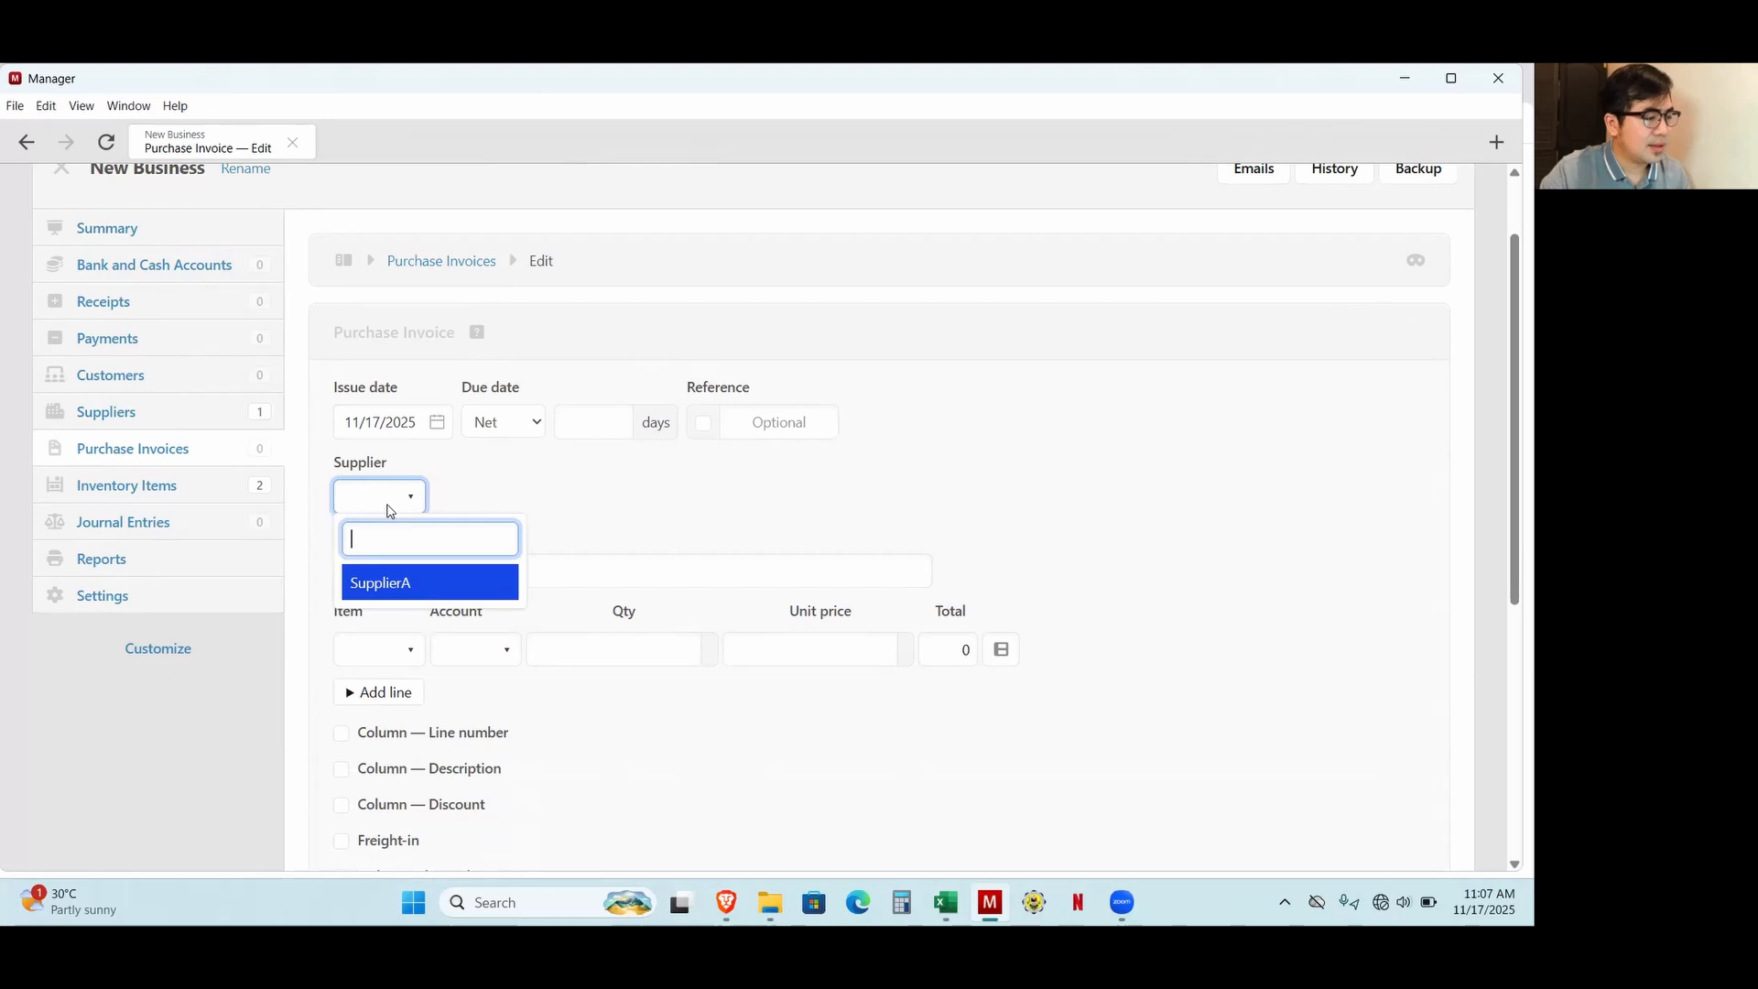
{"action": "key", "text": "Return"}
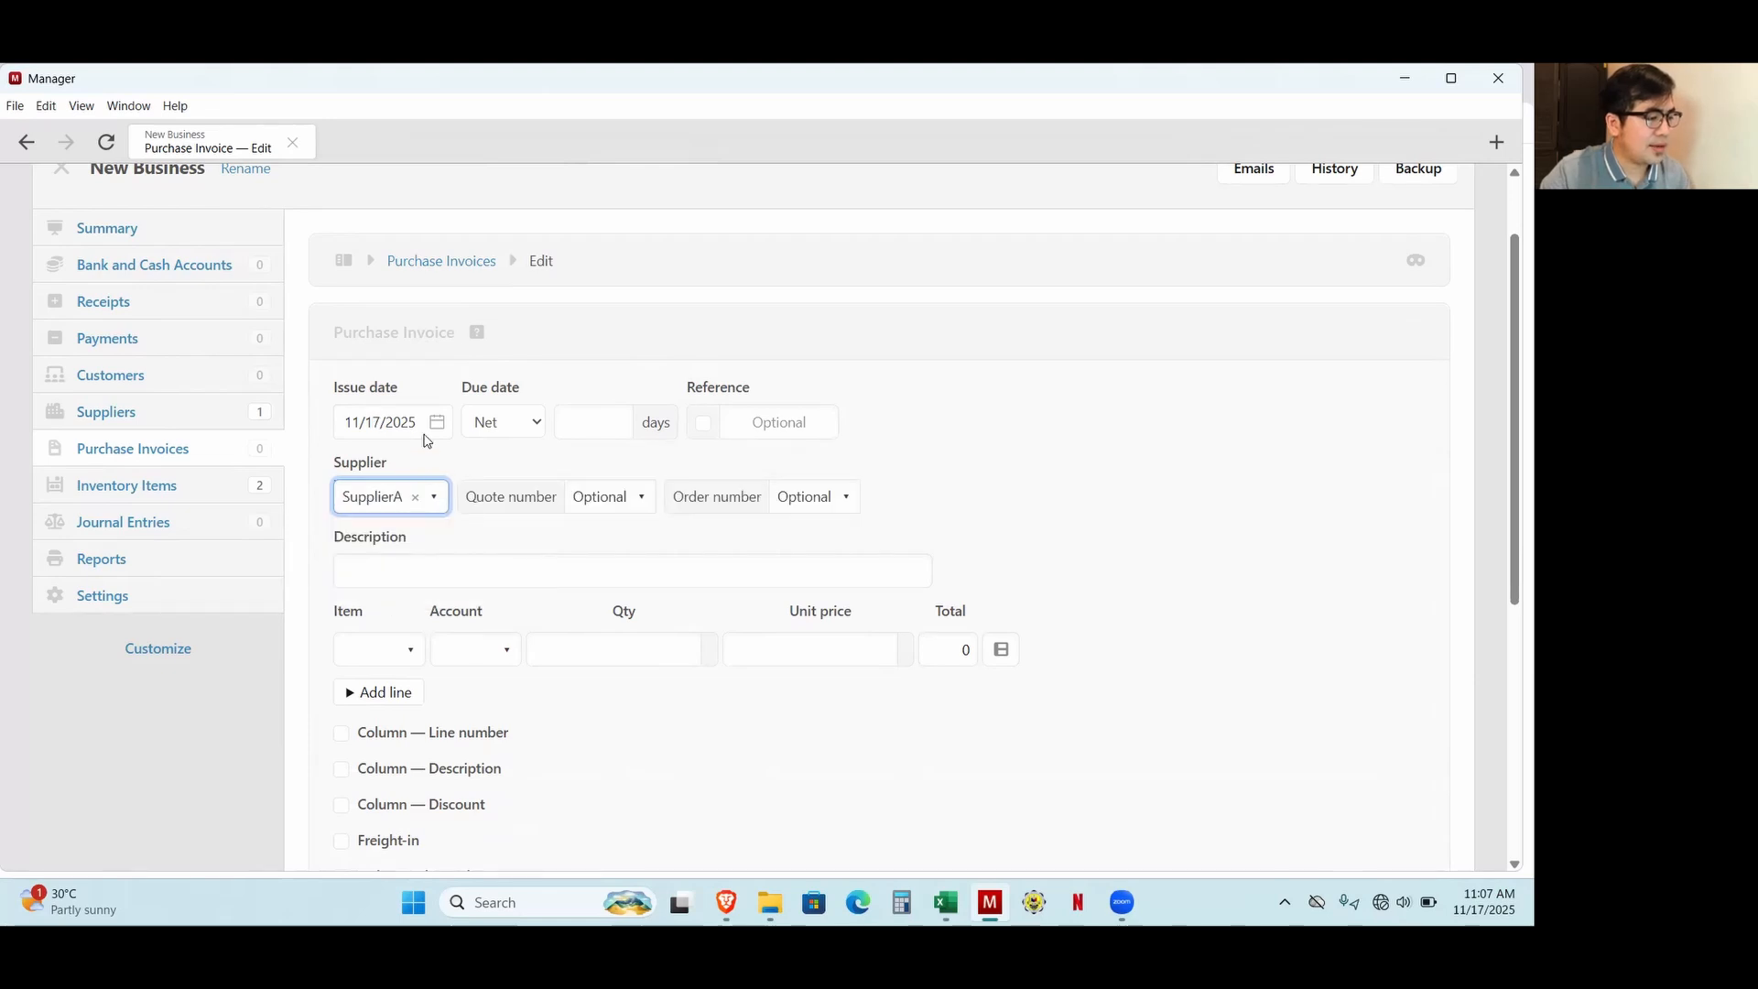
{"action": "left_click", "coordinate": [510, 424]}
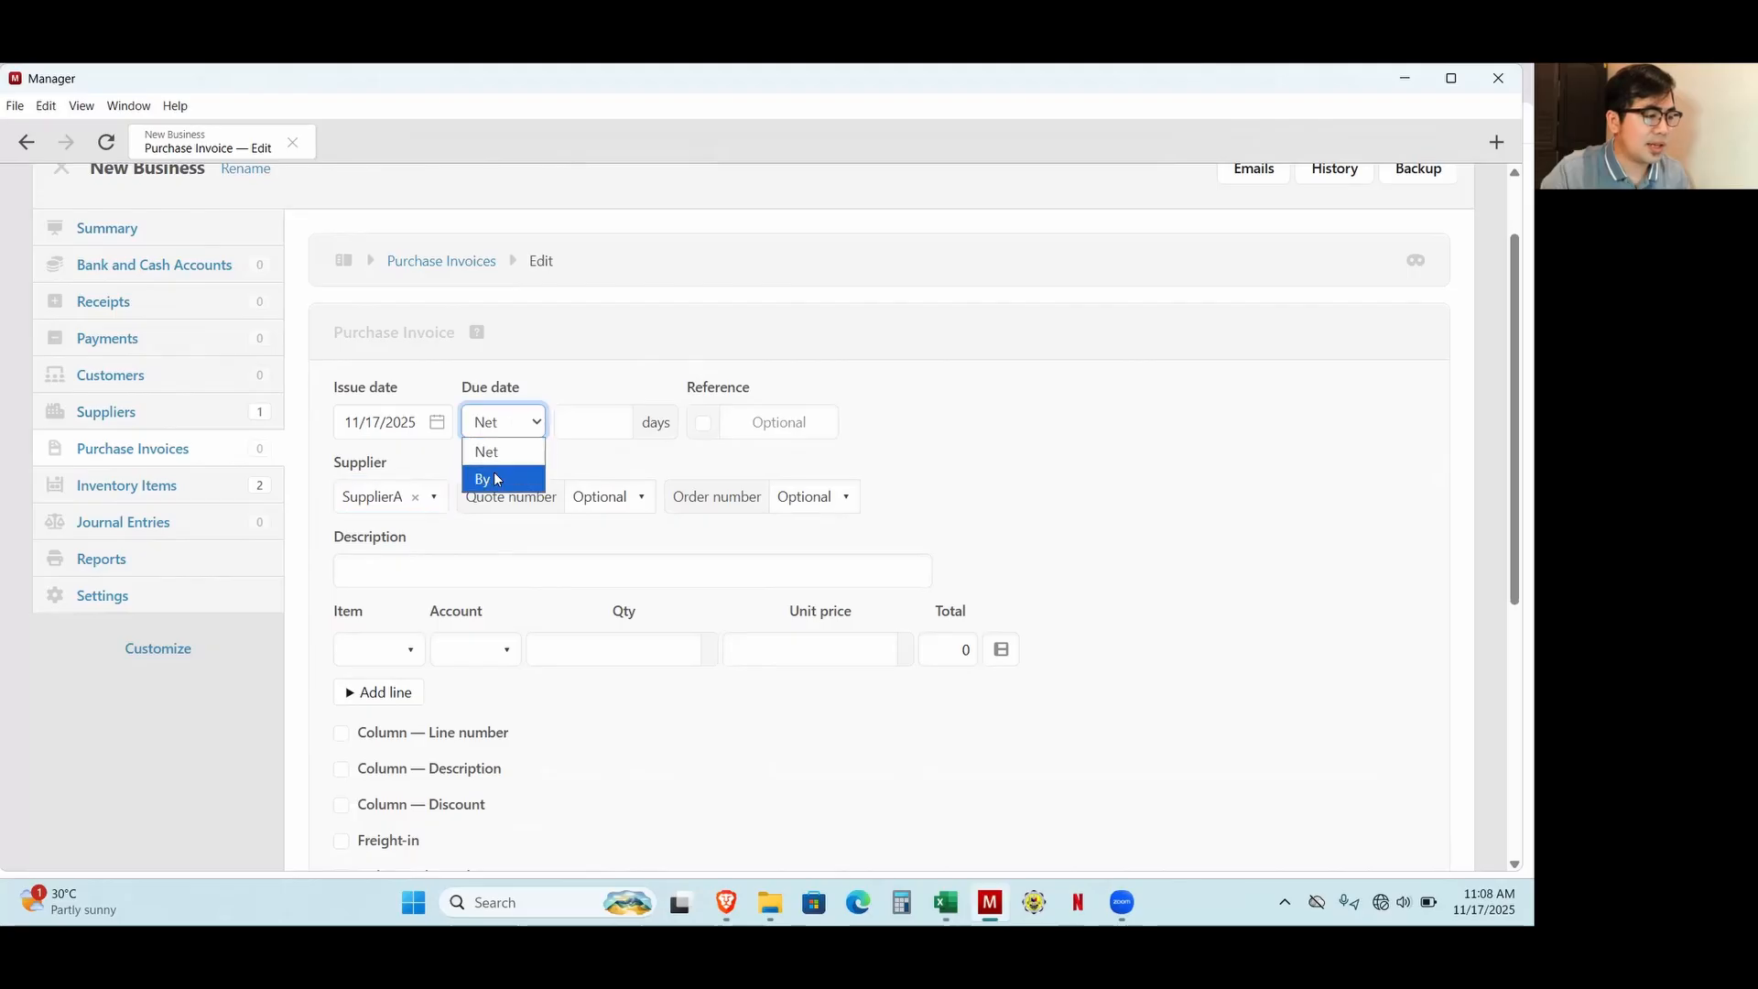
{"action": "left_click", "coordinate": [492, 472]}
{"action": "left_click", "coordinate": [656, 424]}
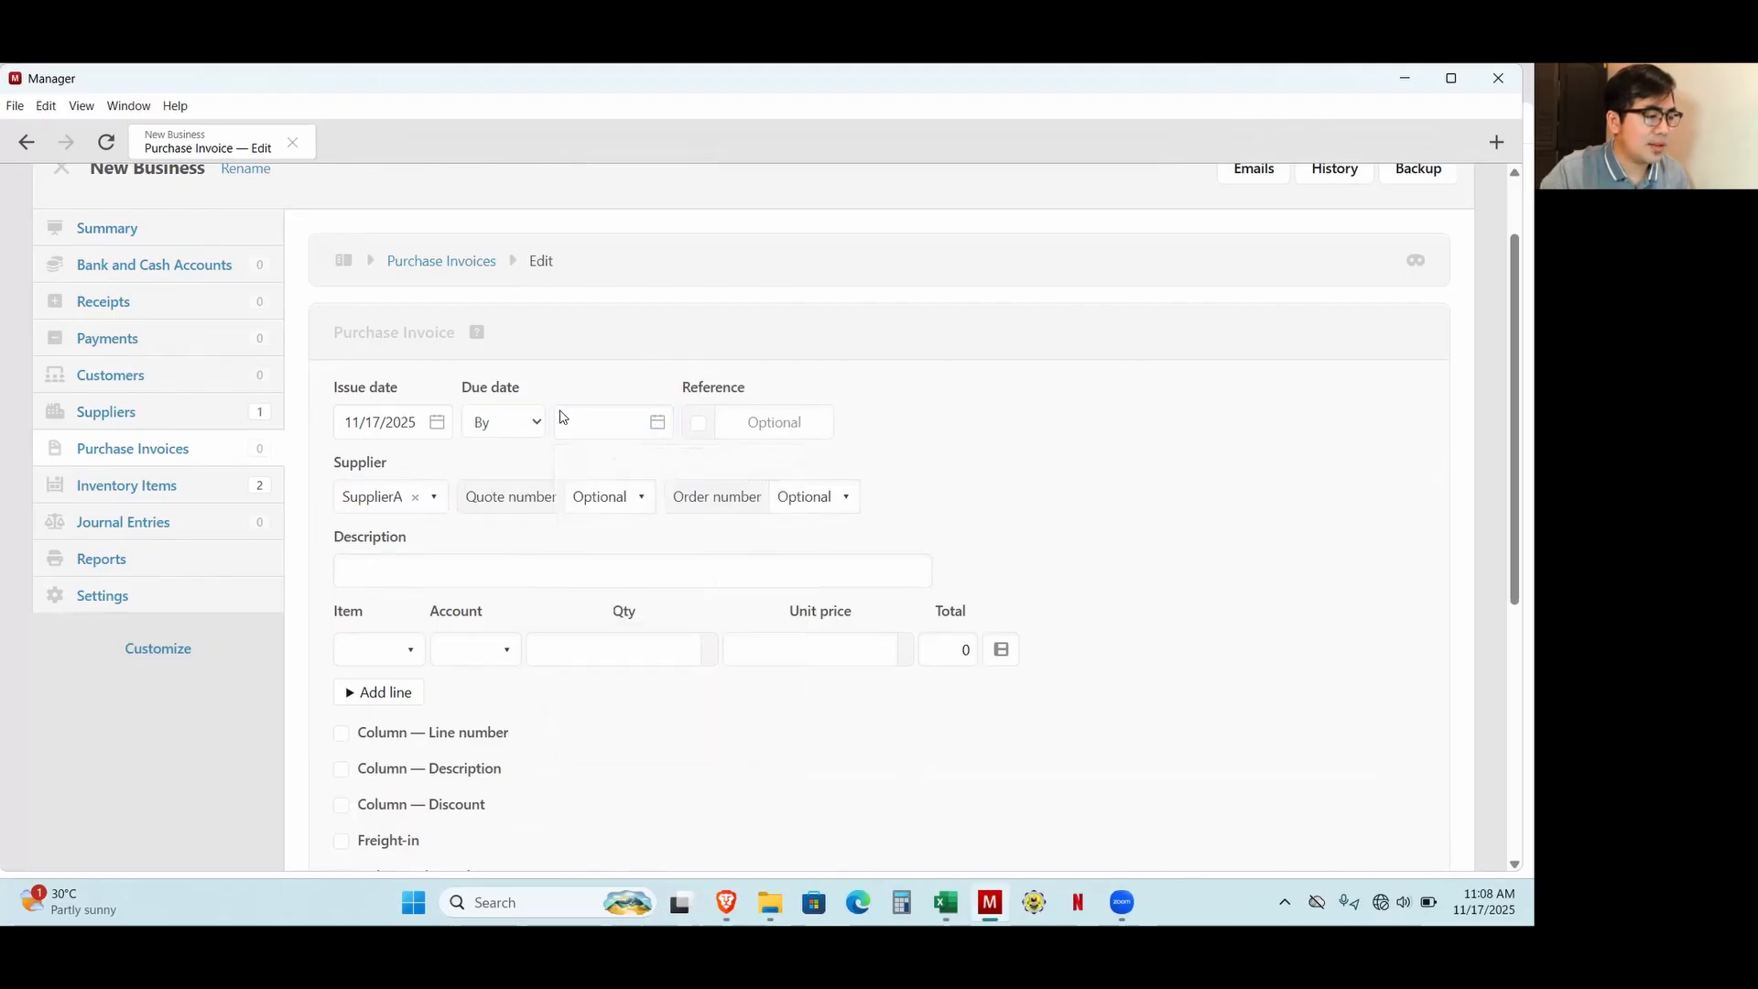
{"action": "left_click", "coordinate": [492, 424]}
{"action": "left_click", "coordinate": [497, 452]}
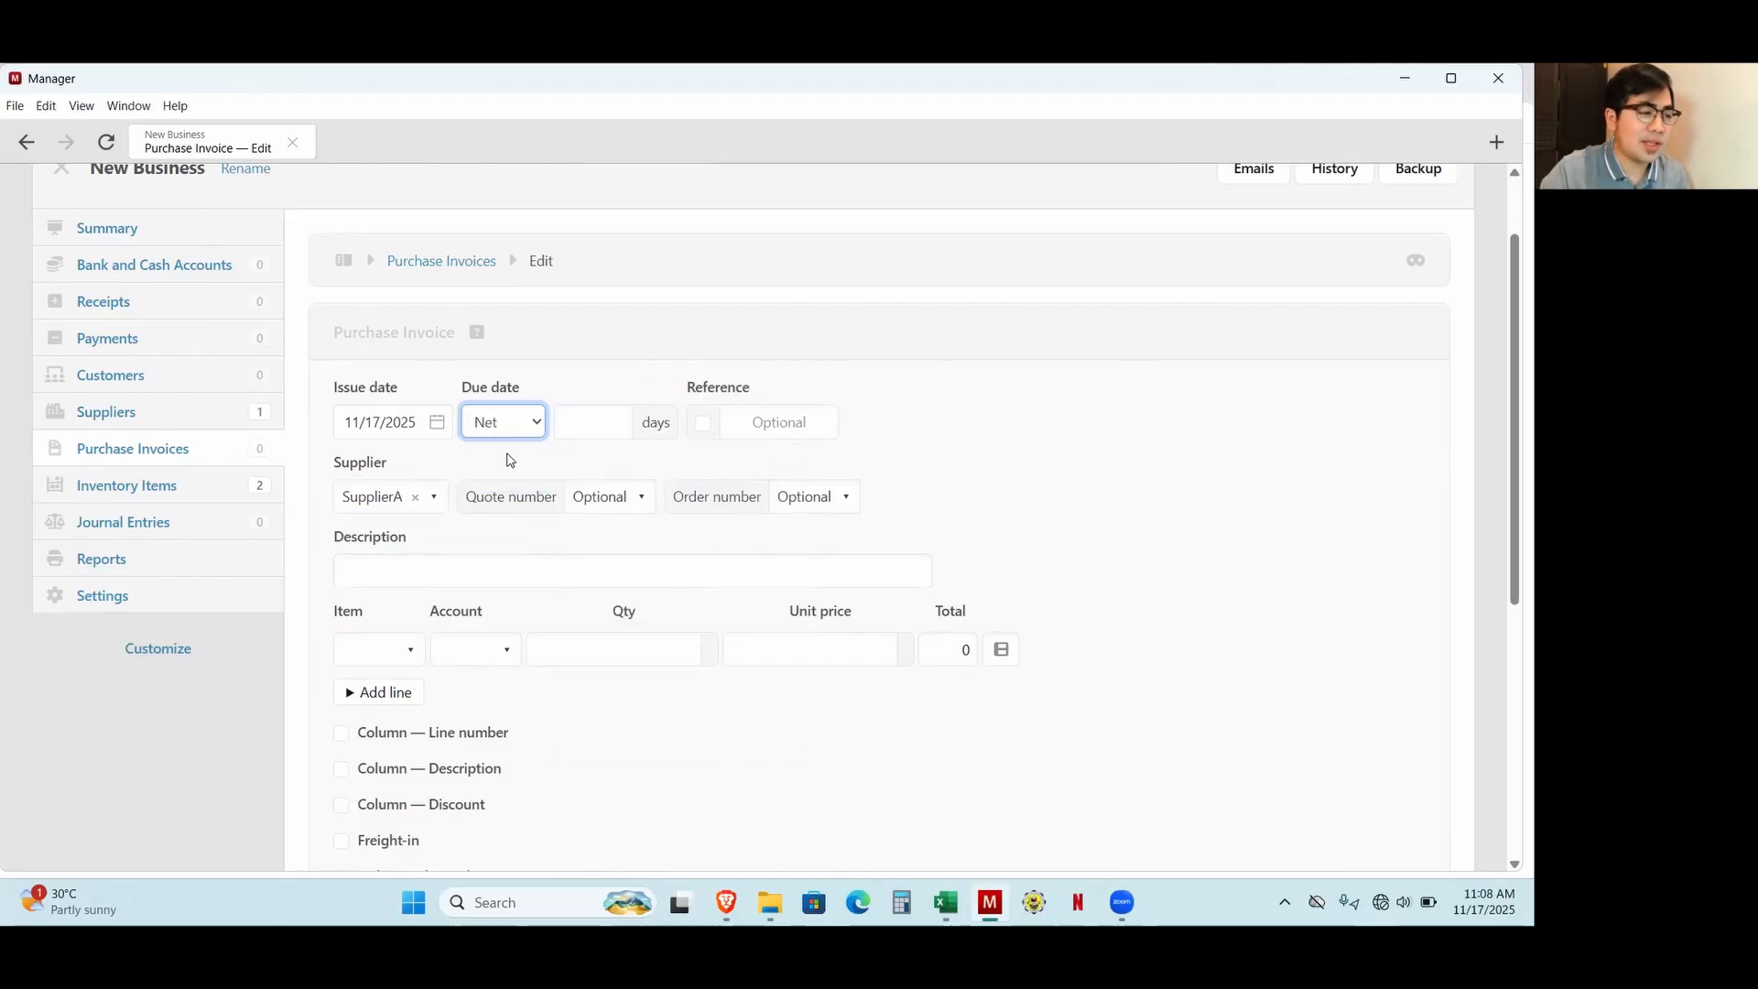
Add Product A and Product B as two line items on the purchase invoice.
{"action": "scroll", "coordinate": [886, 567], "scroll_direction": "down", "scroll_amount": 1}
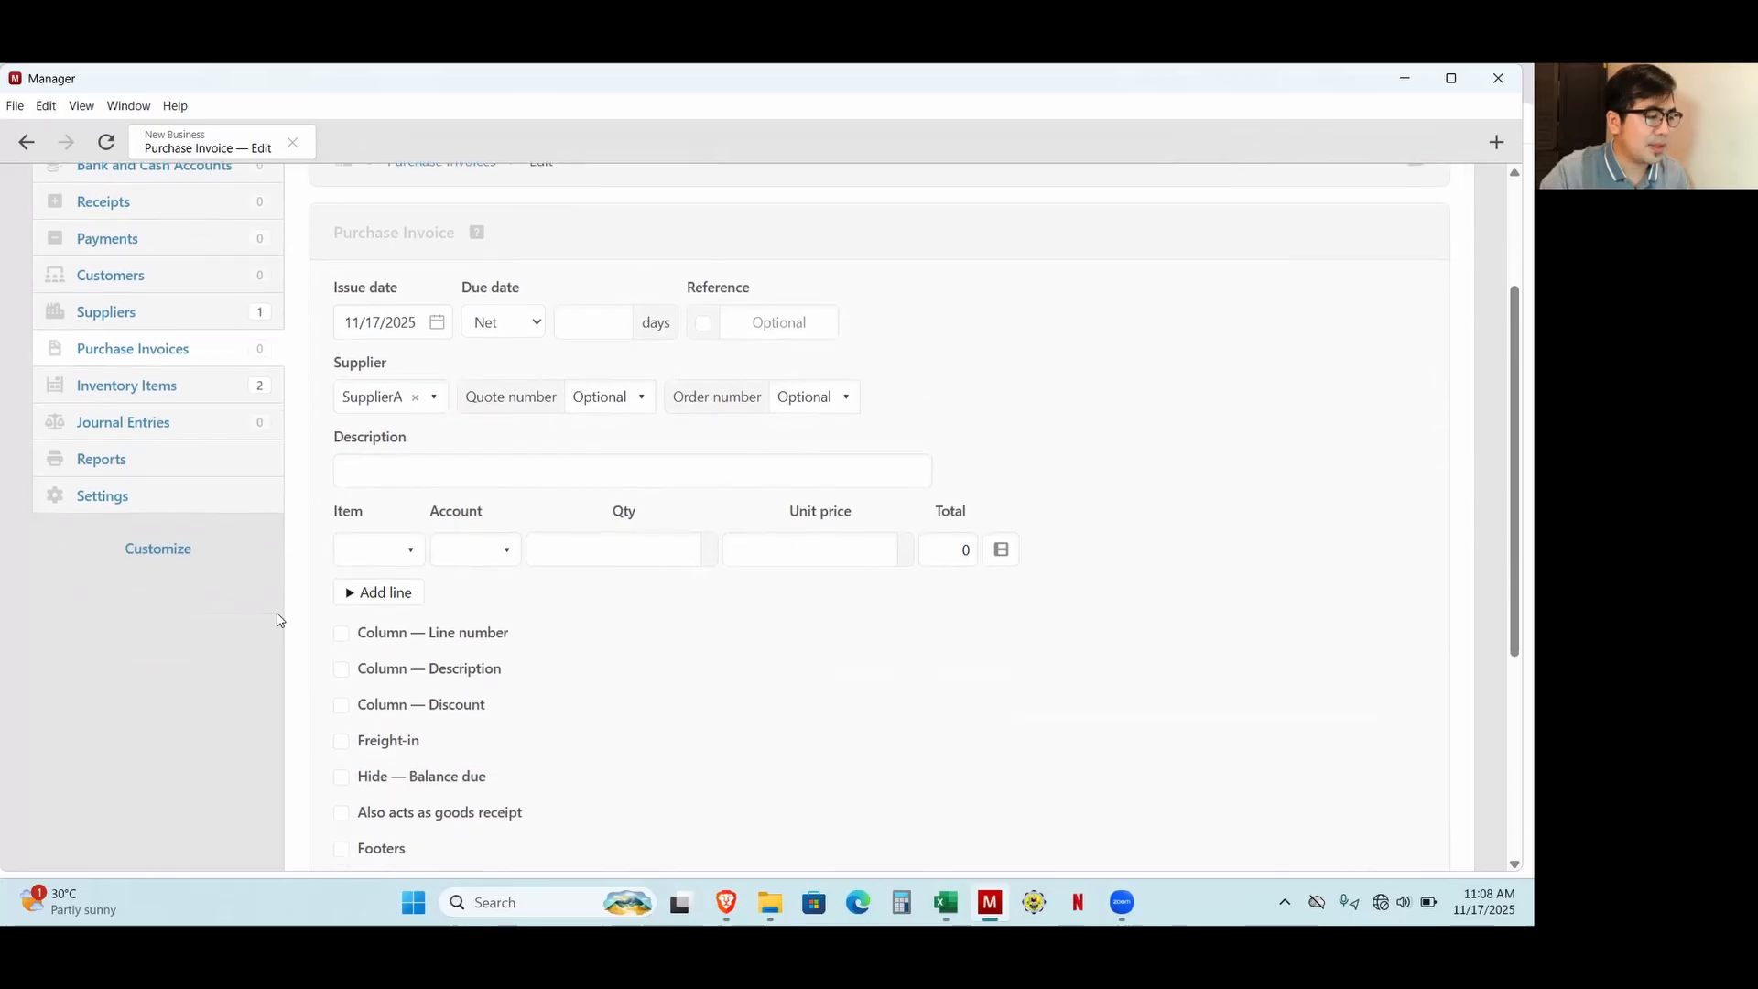
{"action": "left_click", "coordinate": [372, 550]}
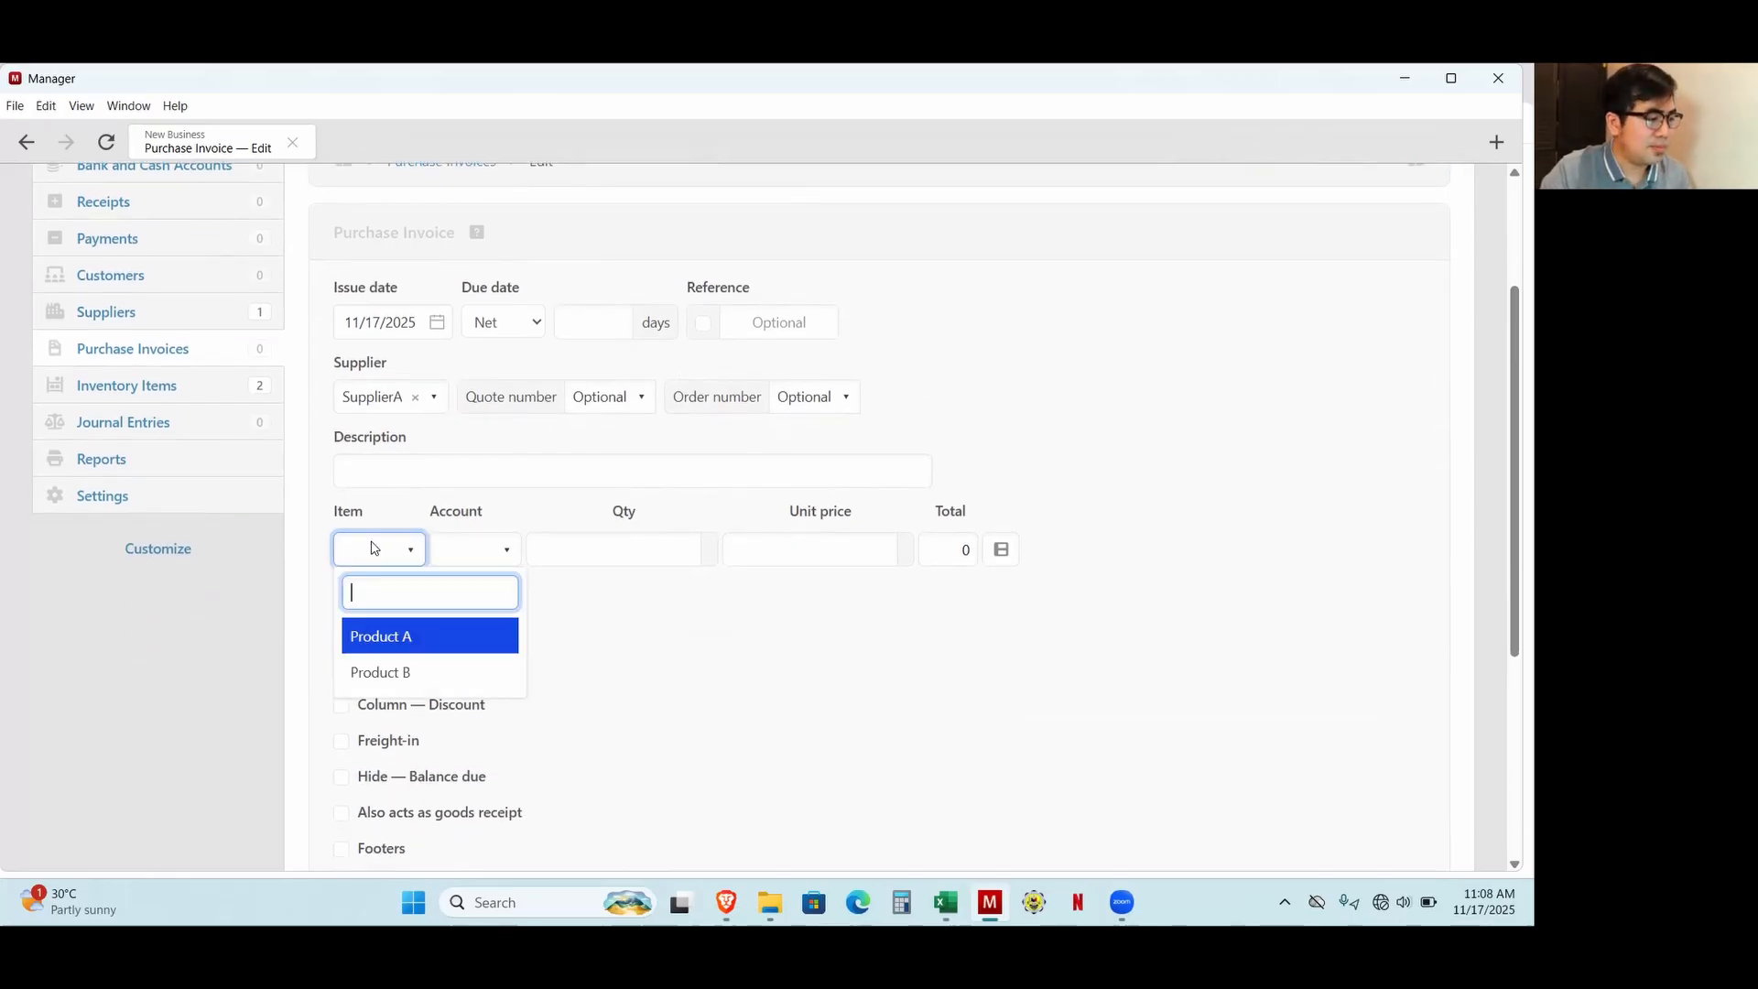
{"action": "left_click", "coordinate": [395, 634]}
{"action": "left_click", "coordinate": [385, 605]}
{"action": "left_click", "coordinate": [392, 636]}
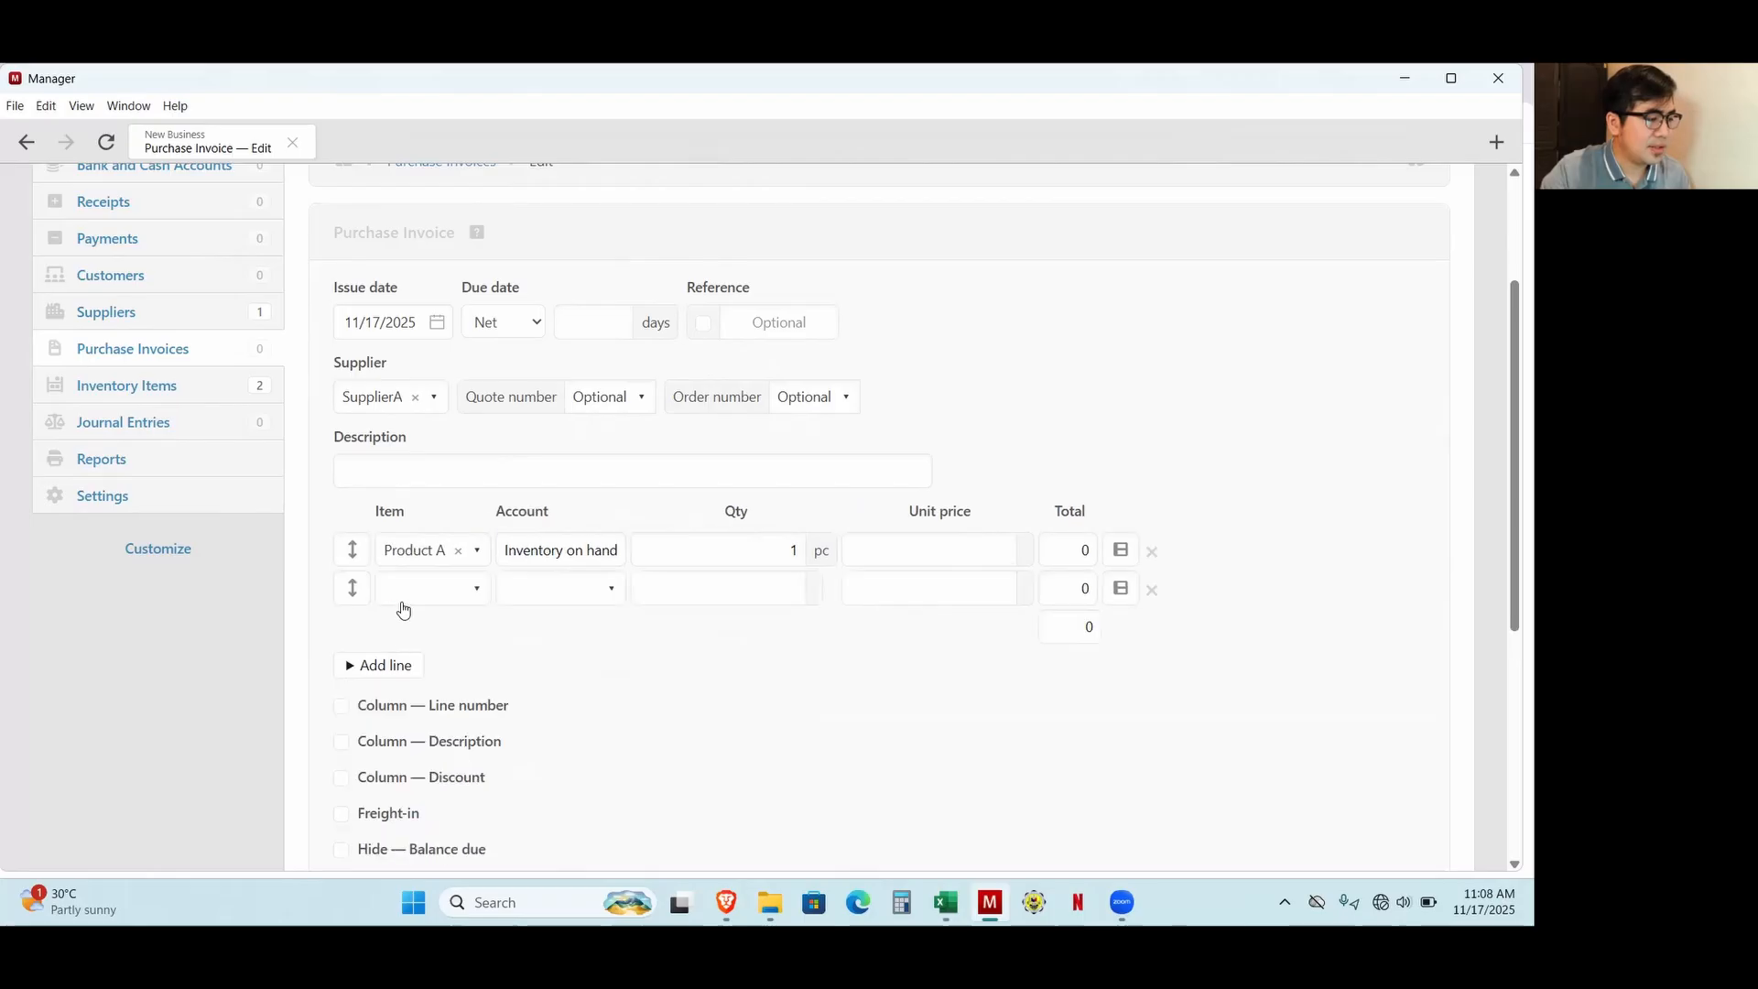
{"action": "left_click", "coordinate": [403, 590]}
{"action": "left_click", "coordinate": [428, 711]}
Set Product A's quantity to 1000 and unit price to 50, checking the figures against the Excel workbook.
{"action": "left_click", "coordinate": [761, 552]}
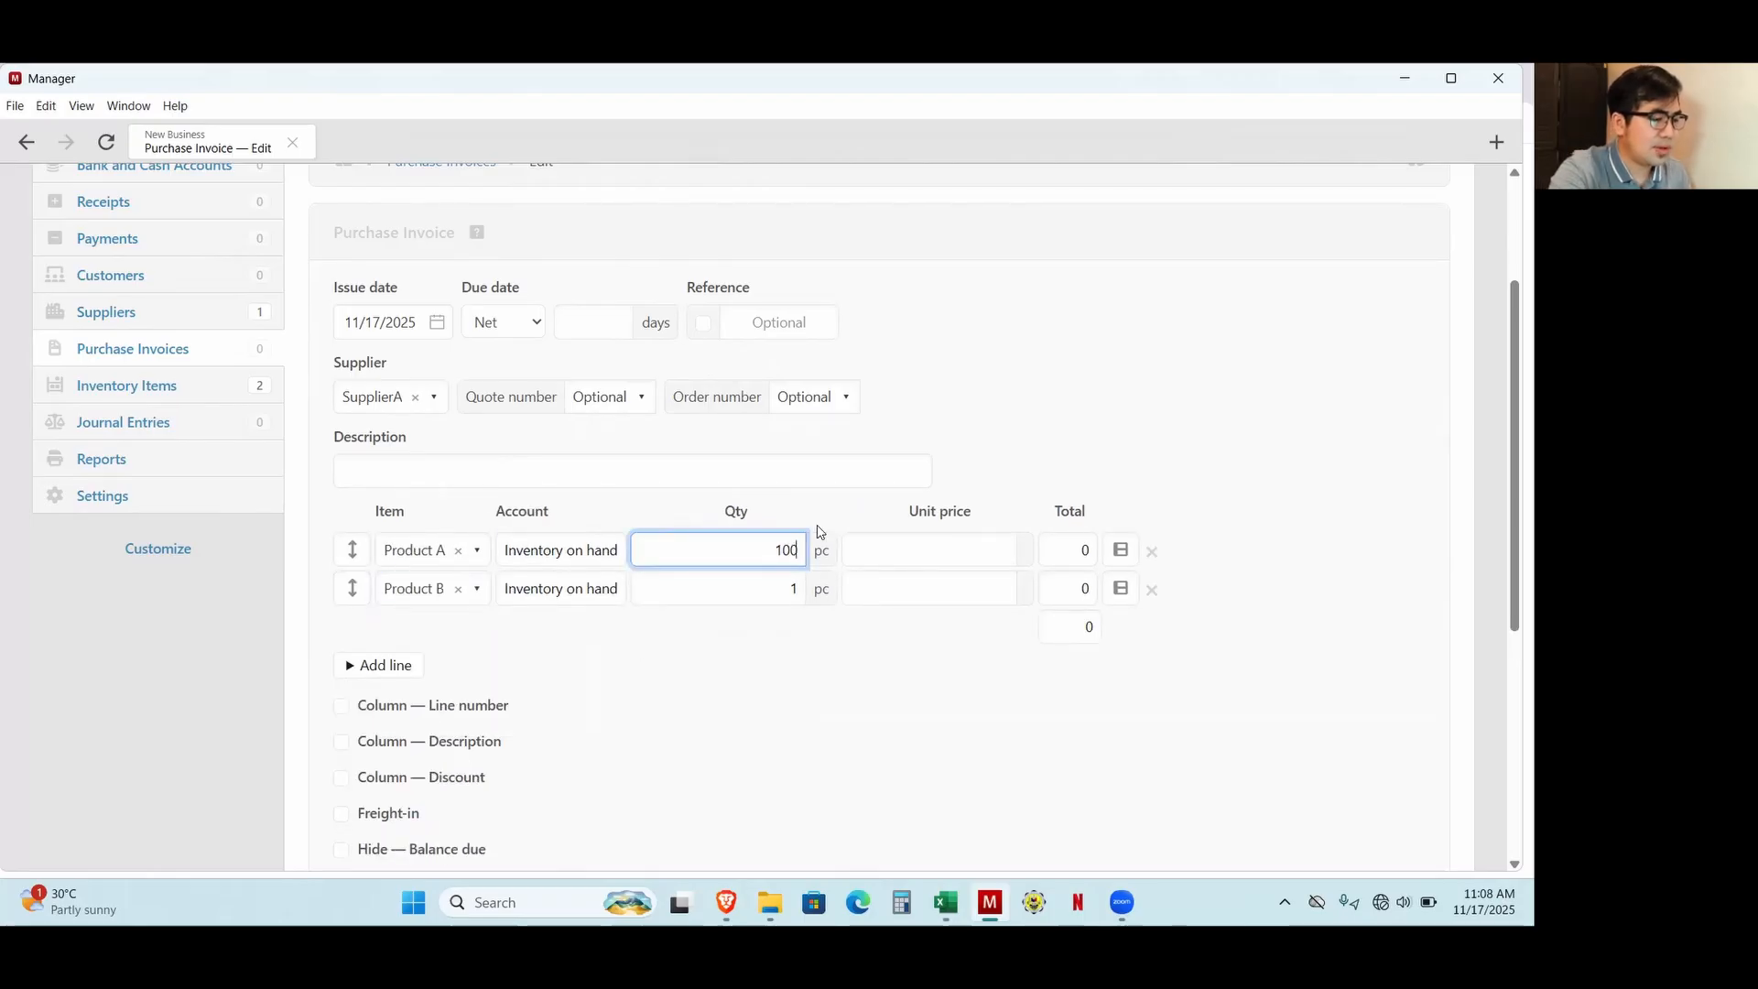
{"action": "type", "text": "000"}
{"action": "key", "text": "alt+Tab"}
{"action": "key", "text": "alt+Tab"}
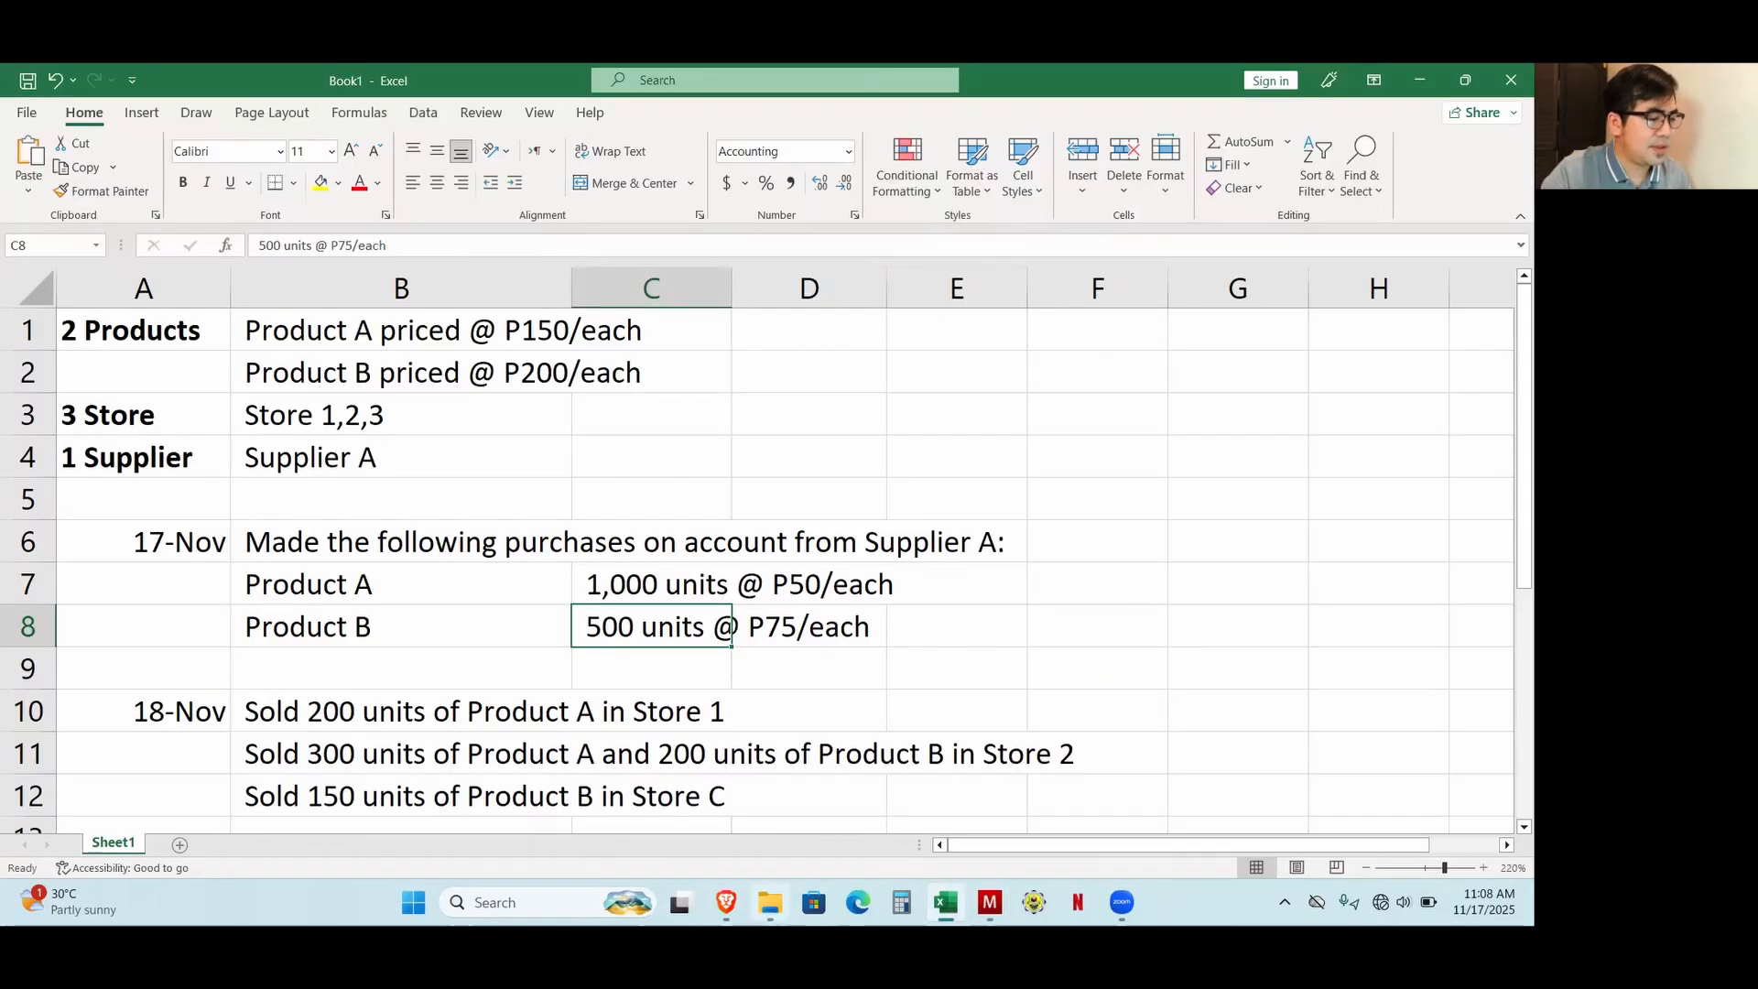
{"action": "left_click", "coordinate": [989, 902]}
{"action": "key", "text": "Tab"}
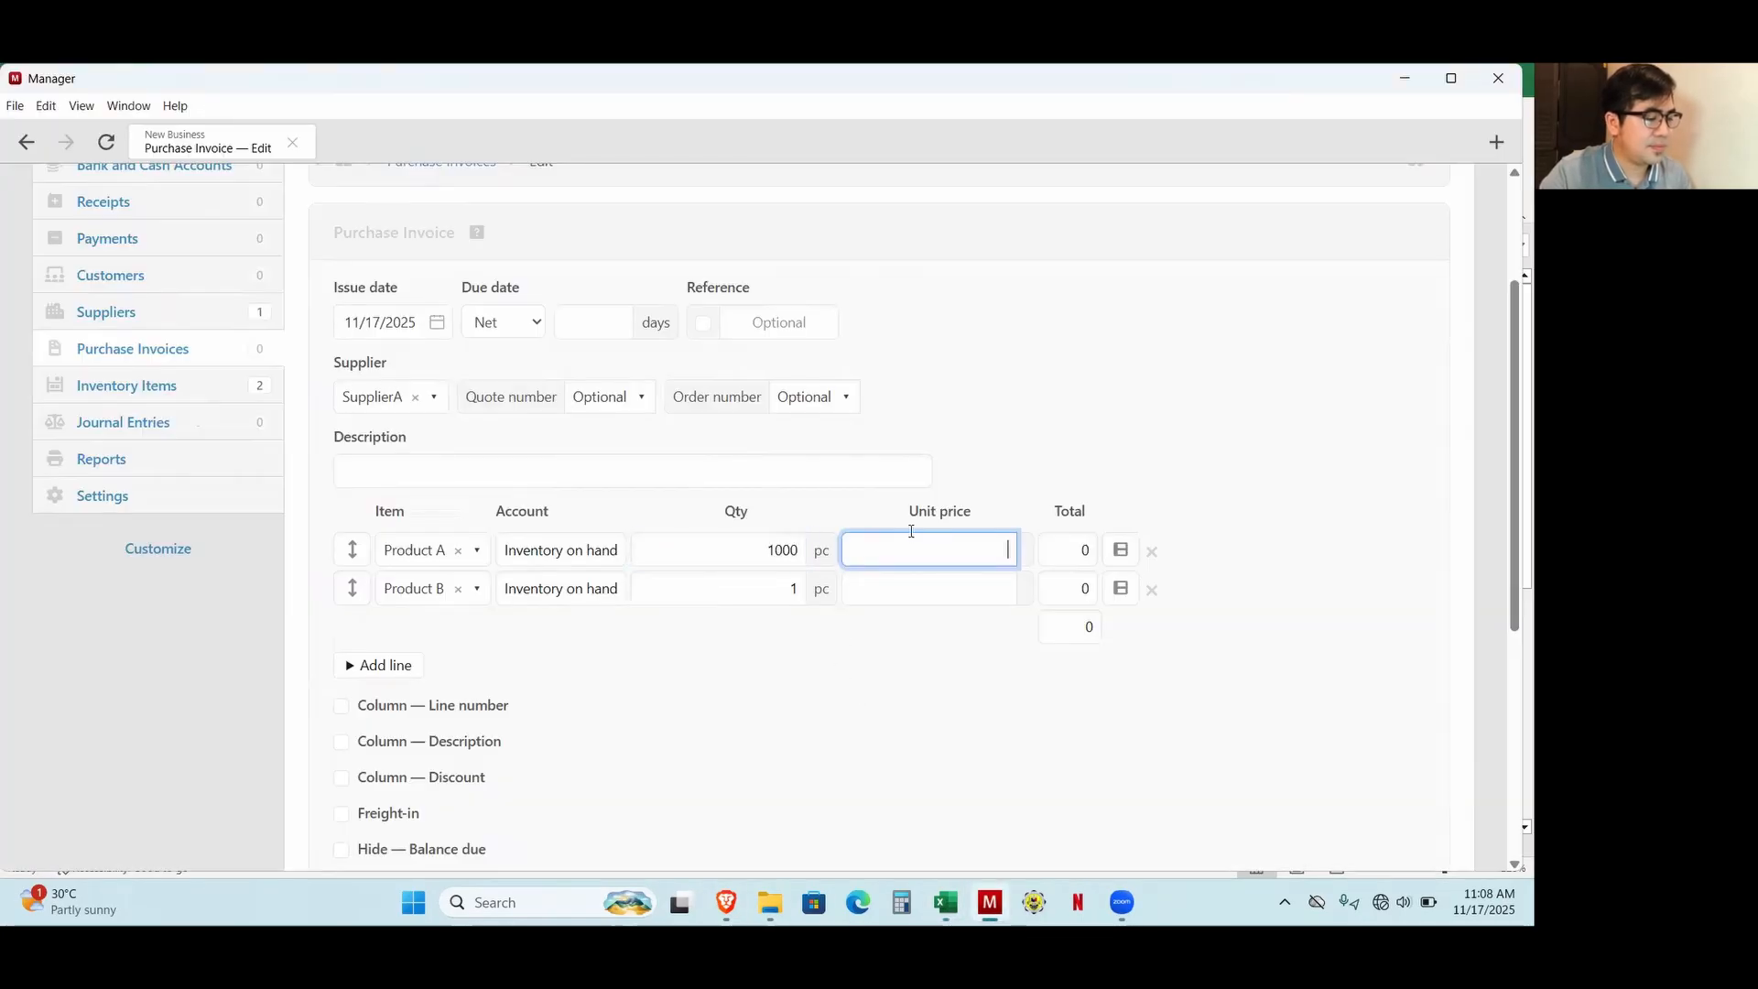
{"action": "type", "text": "50"}
Set Product B's quantity to 500 and unit price to 75, and check the invoice total.
{"action": "left_click", "coordinate": [751, 594]}
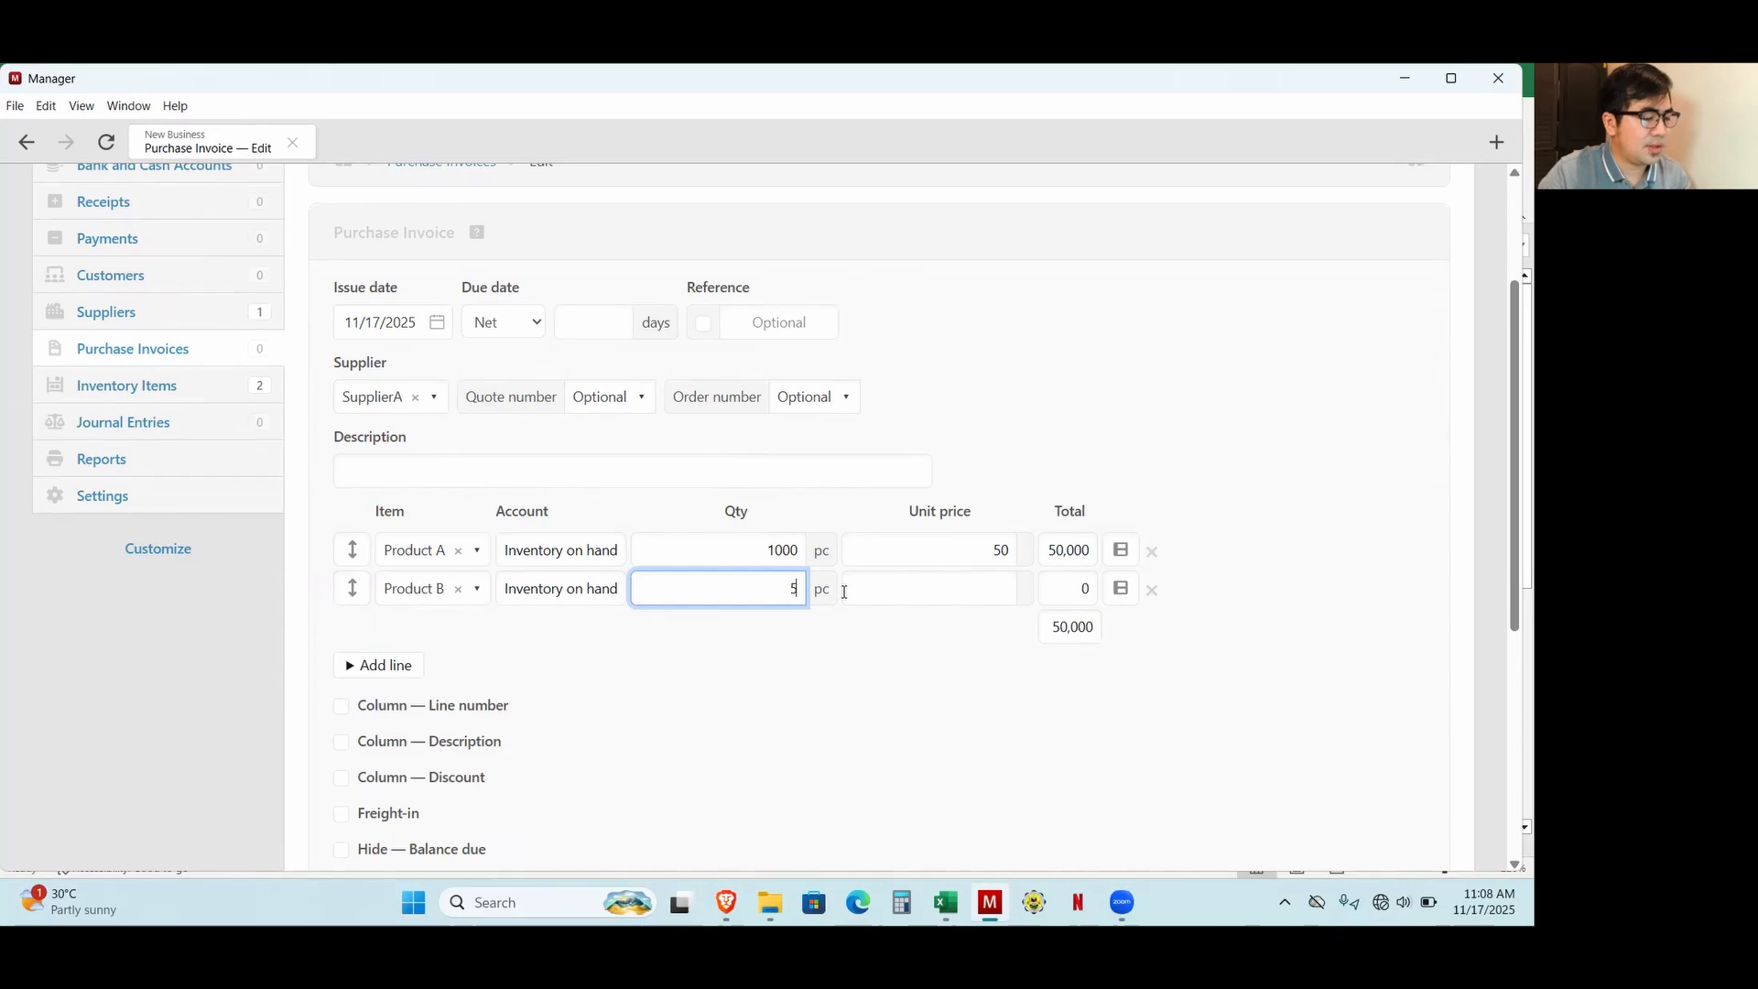
{"action": "type", "text": "500"}
{"action": "left_click", "coordinate": [996, 598]}
{"action": "type", "text": "75"}
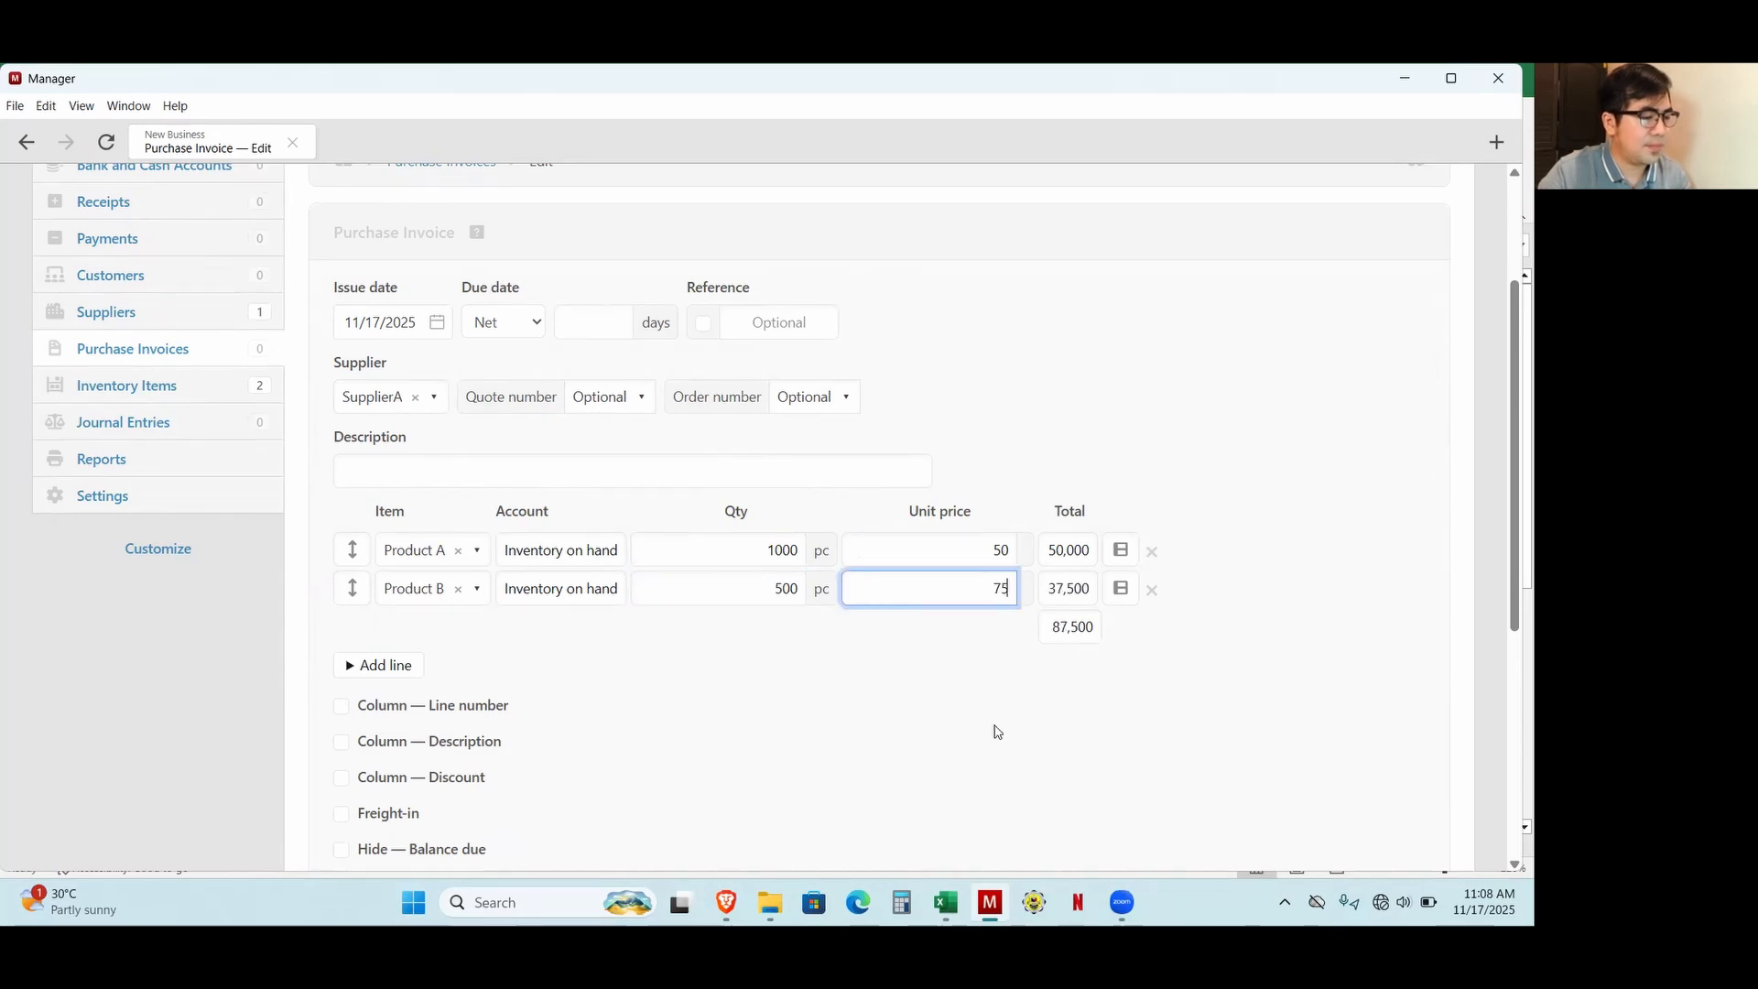
{"action": "left_click", "coordinate": [997, 729]}
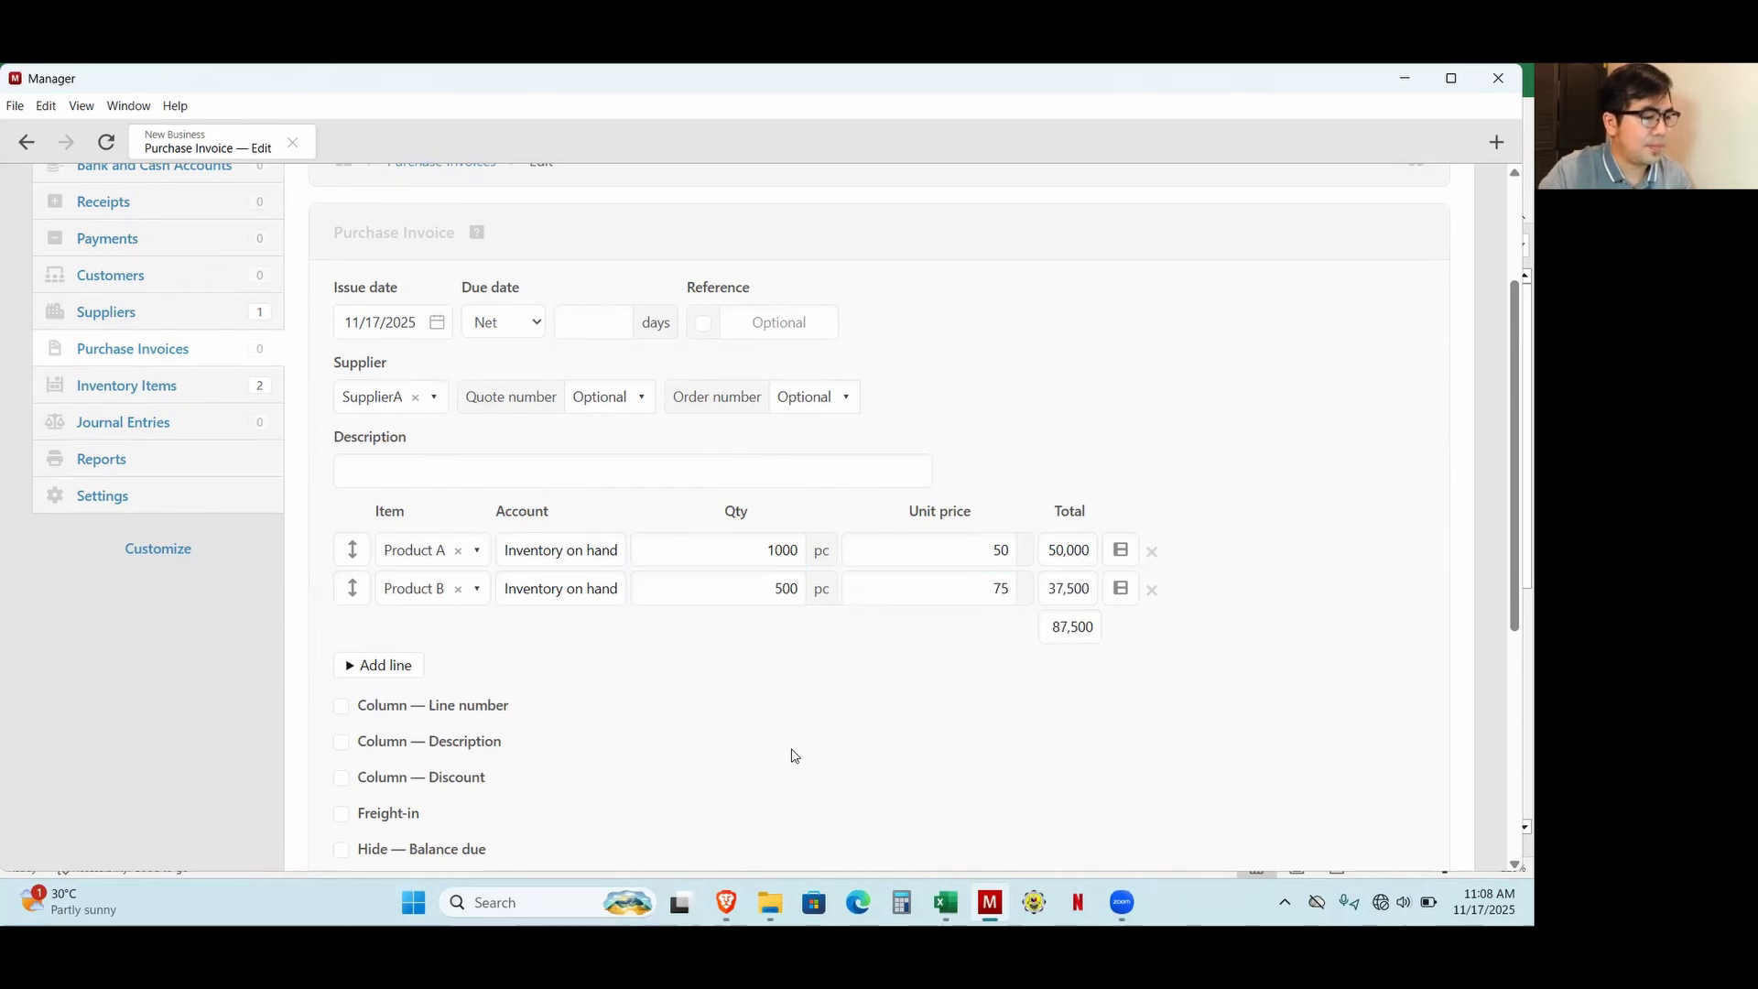
{"action": "left_click", "coordinate": [591, 438]}
{"action": "left_click_drag", "start_coordinate": [1053, 632], "coordinate": [1111, 636]}
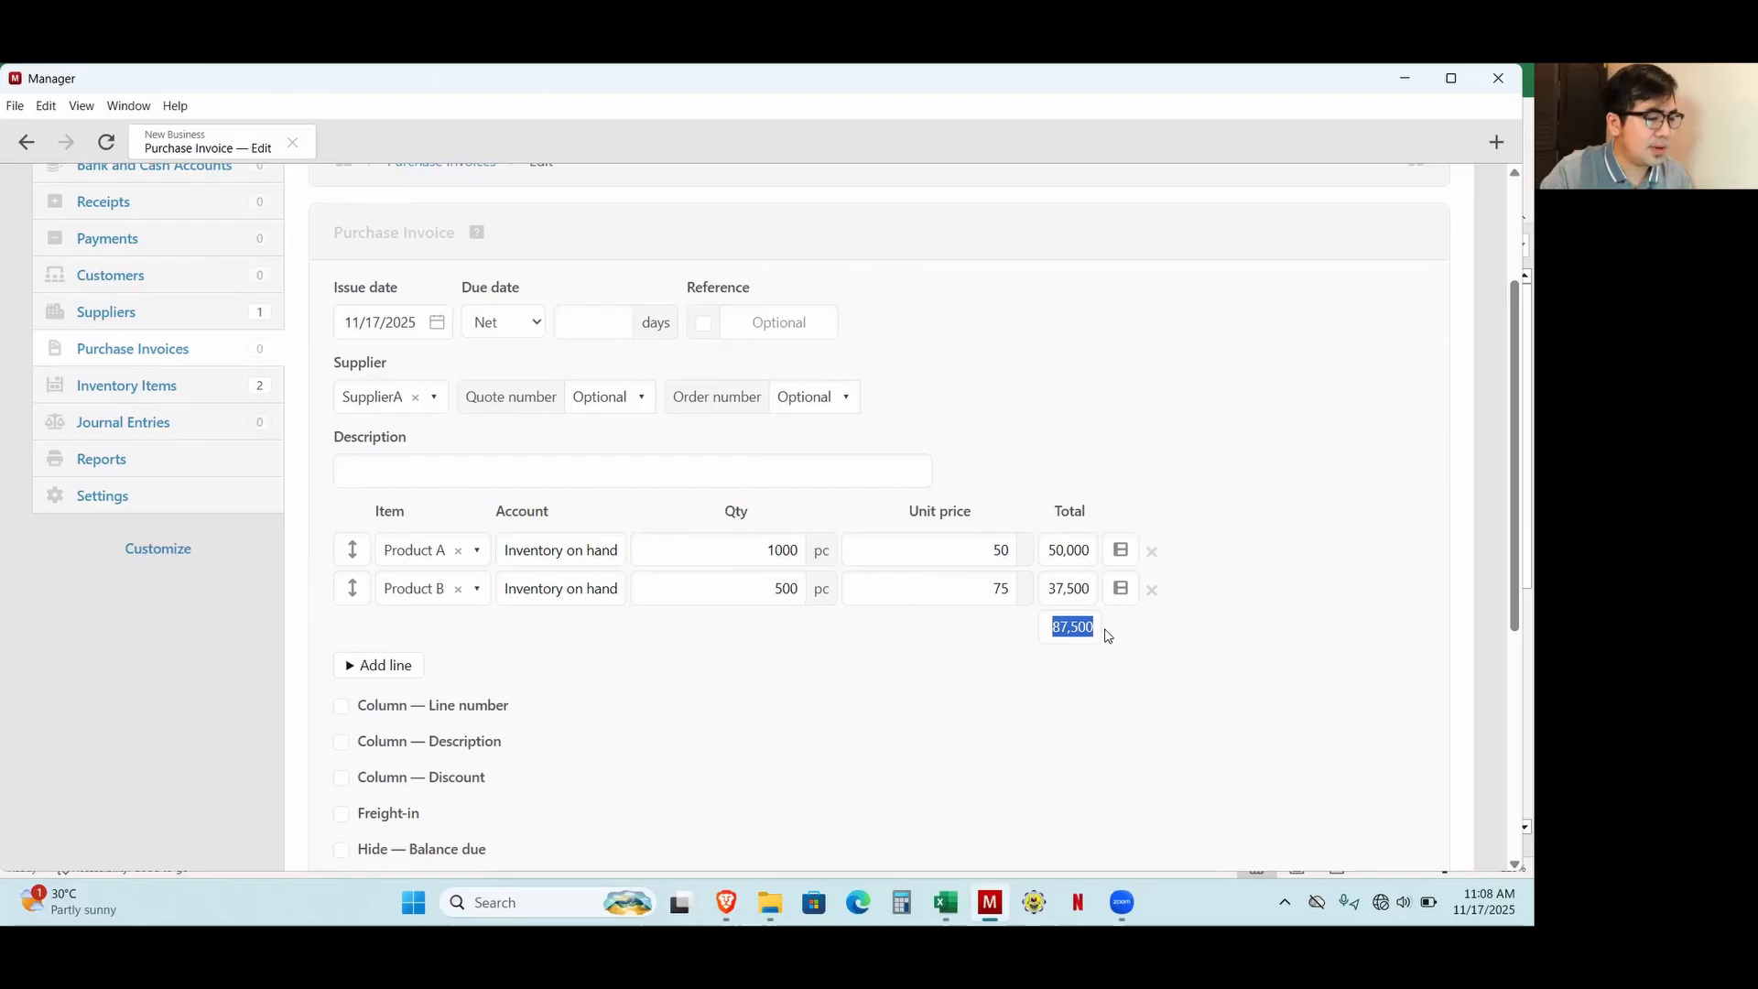
Describe the invoice as "Purchases on account from supplier A" and create it.
{"action": "left_click", "coordinate": [463, 470]}
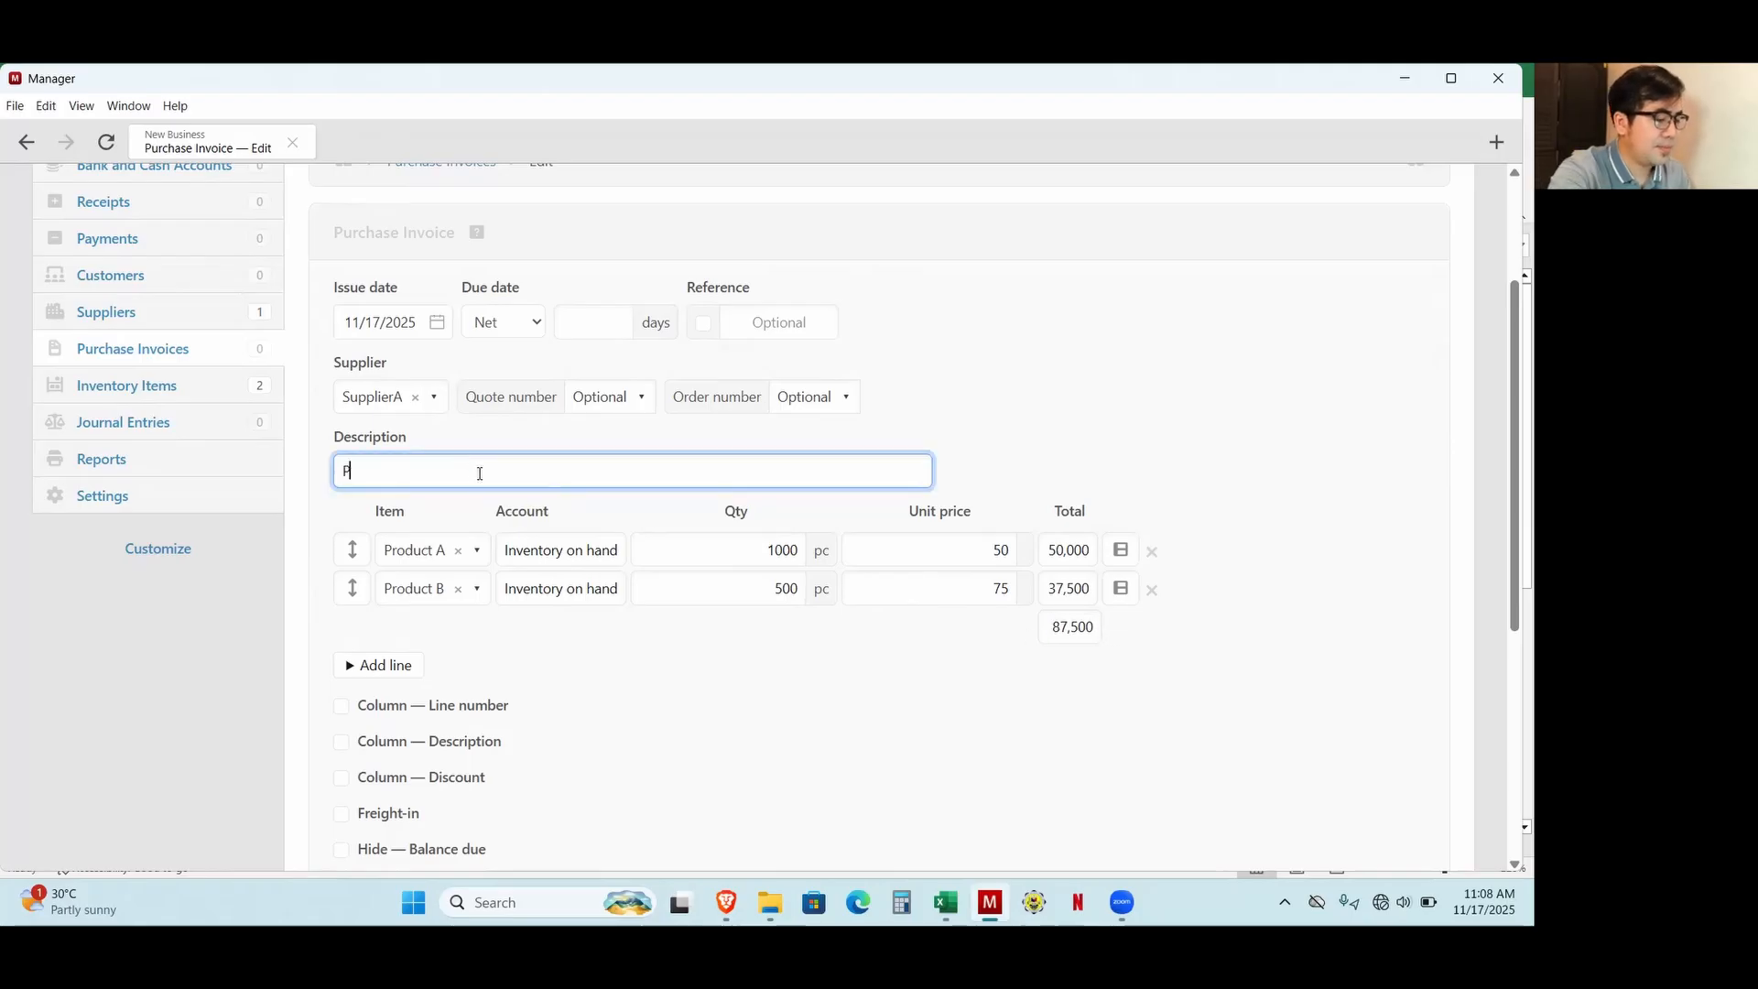
{"action": "type", "text": "Purchases on account from sup"}
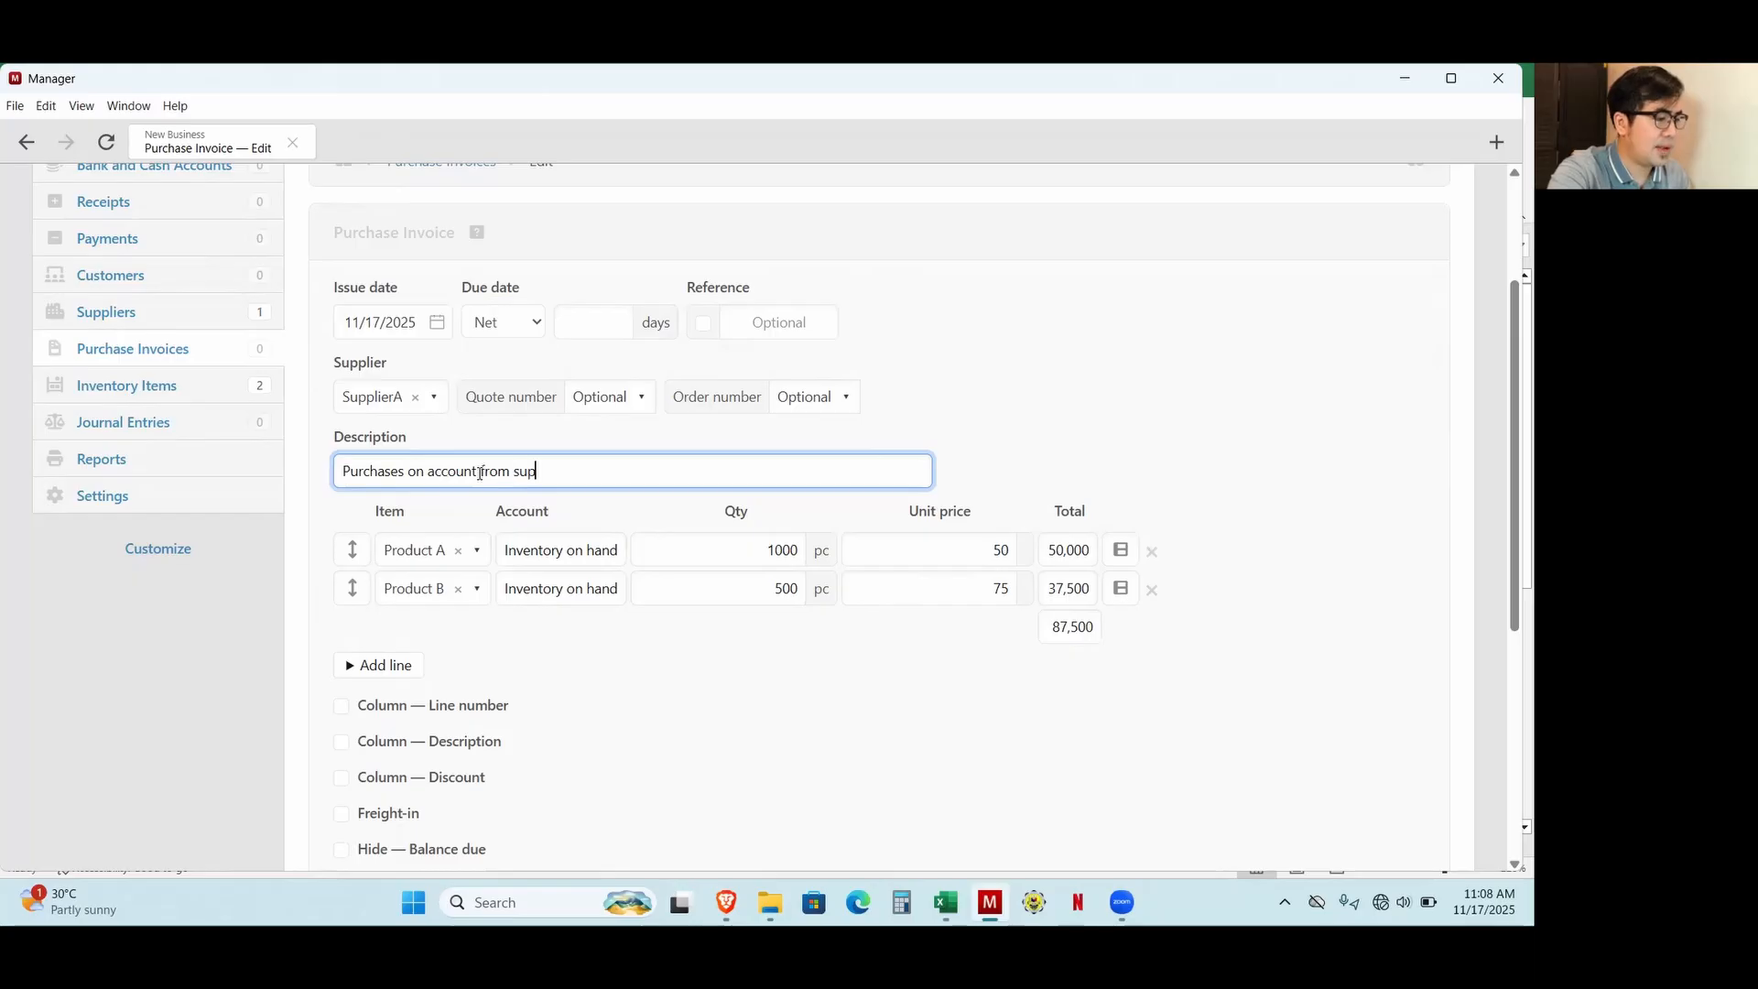
{"action": "type", "text": "plier A"}
{"action": "scroll", "coordinate": [422, 677], "scroll_direction": "down", "scroll_amount": 5}
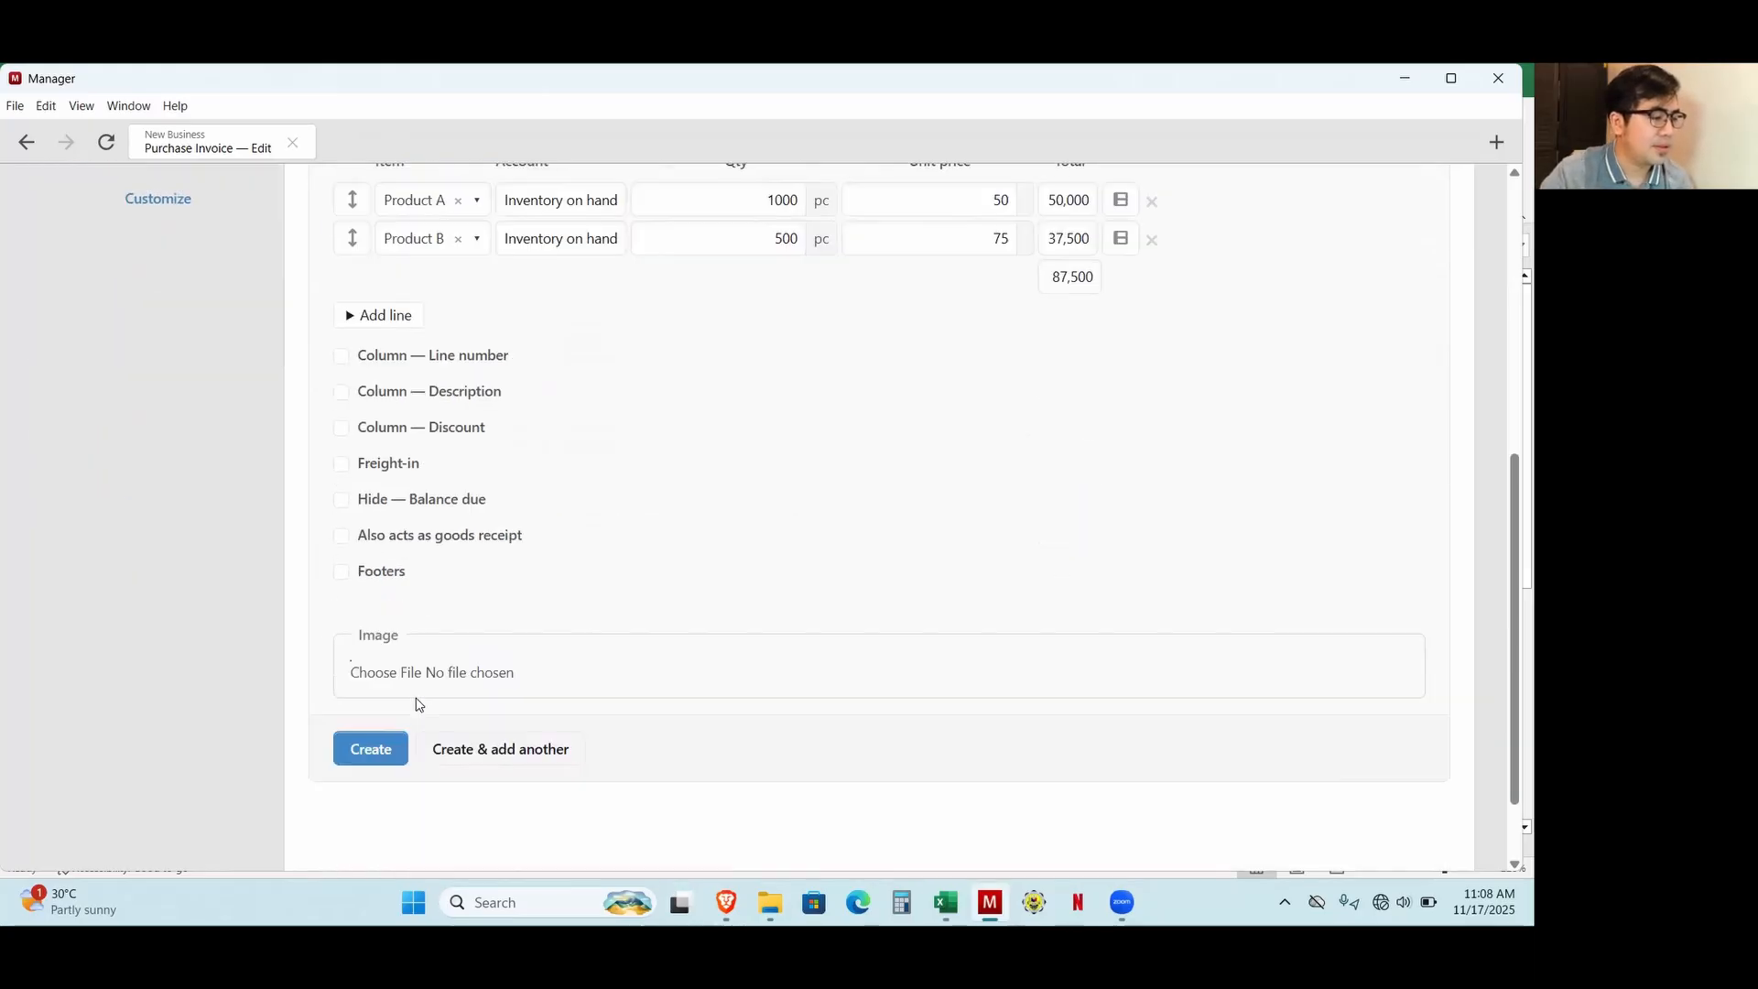
{"action": "left_click", "coordinate": [380, 652]}
{"action": "scroll", "coordinate": [946, 686], "scroll_direction": "down", "scroll_amount": 3}
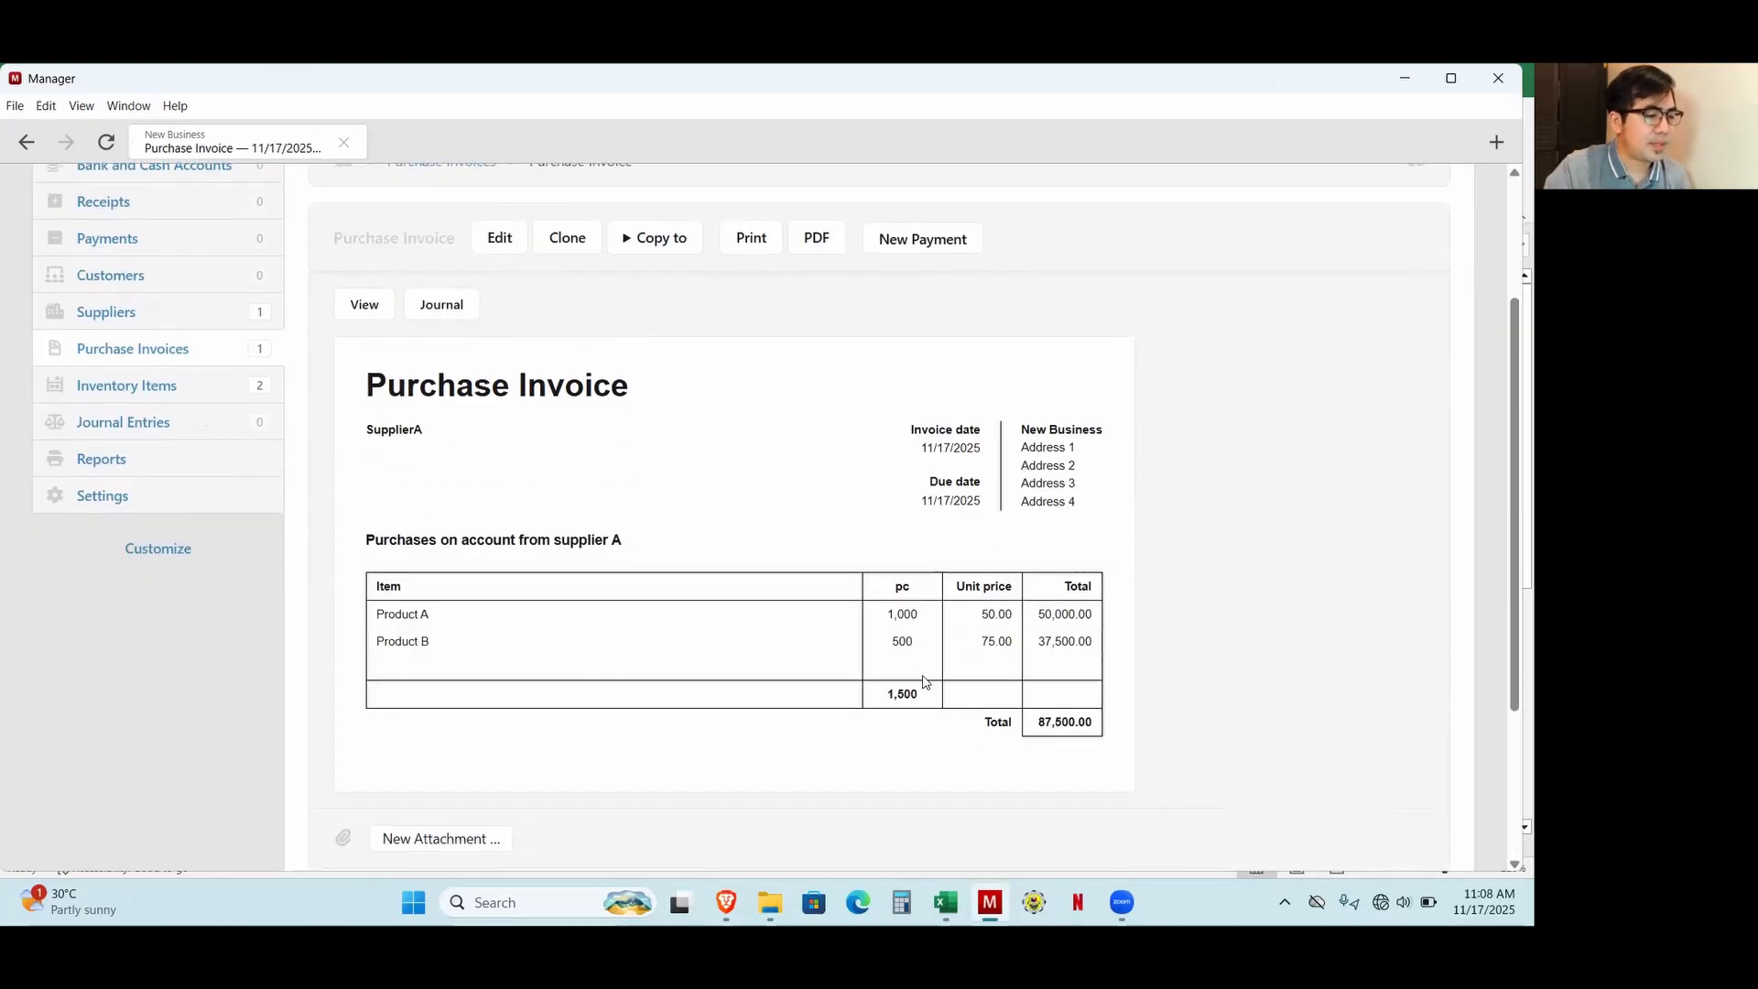
Review the business summary for inventory and accounts payable, and check the supplier's balance in the suppliers list.
{"action": "scroll", "coordinate": [863, 541], "scroll_direction": "up", "scroll_amount": 2}
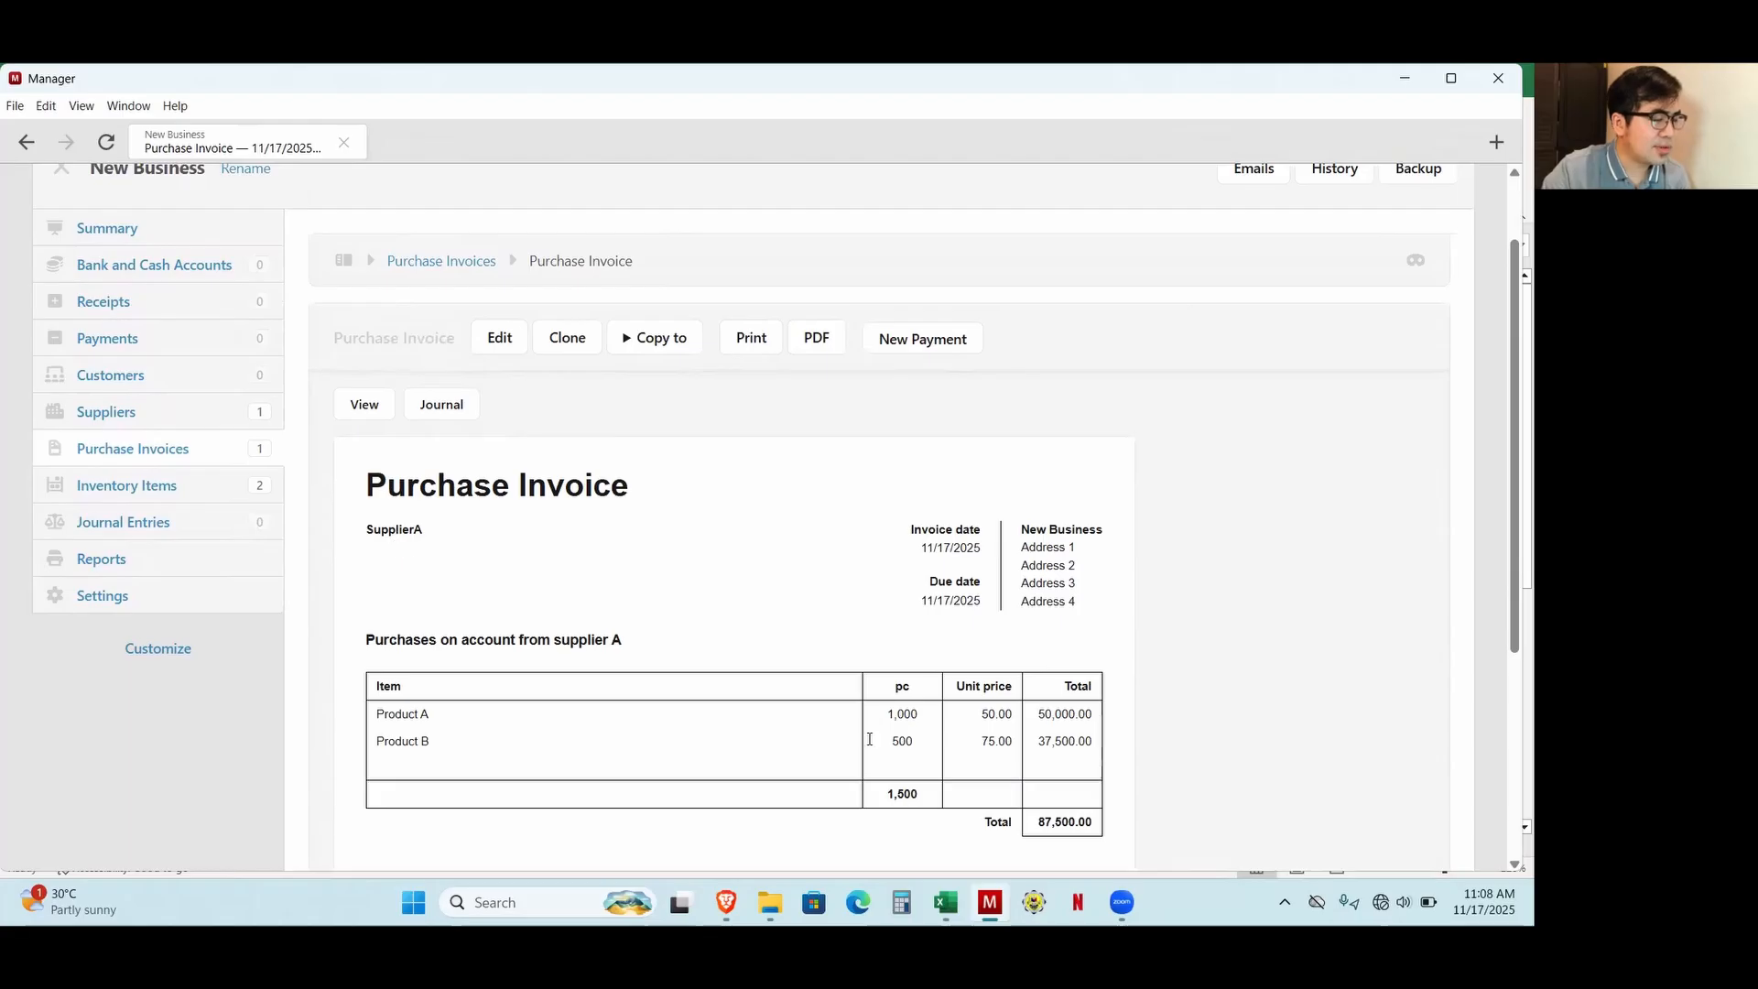
{"action": "left_click", "coordinate": [131, 238]}
{"action": "scroll", "coordinate": [806, 495], "scroll_direction": "down", "scroll_amount": 2}
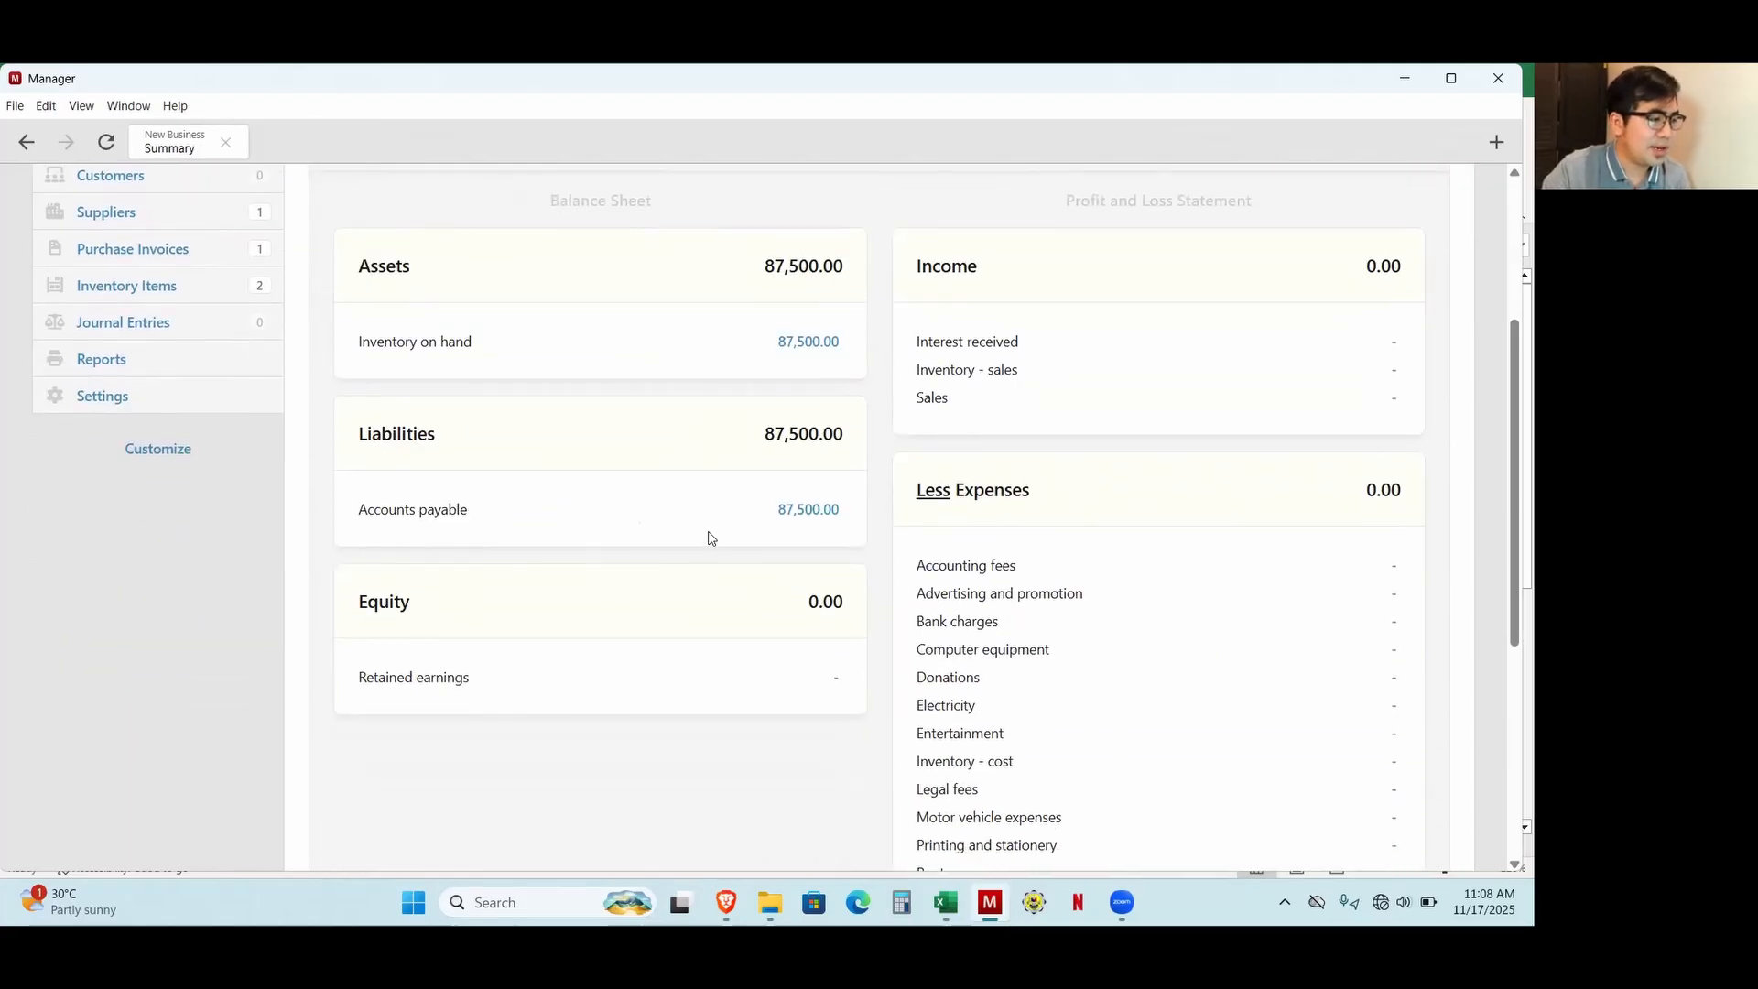
{"action": "scroll", "coordinate": [586, 581], "scroll_direction": "up", "scroll_amount": 2}
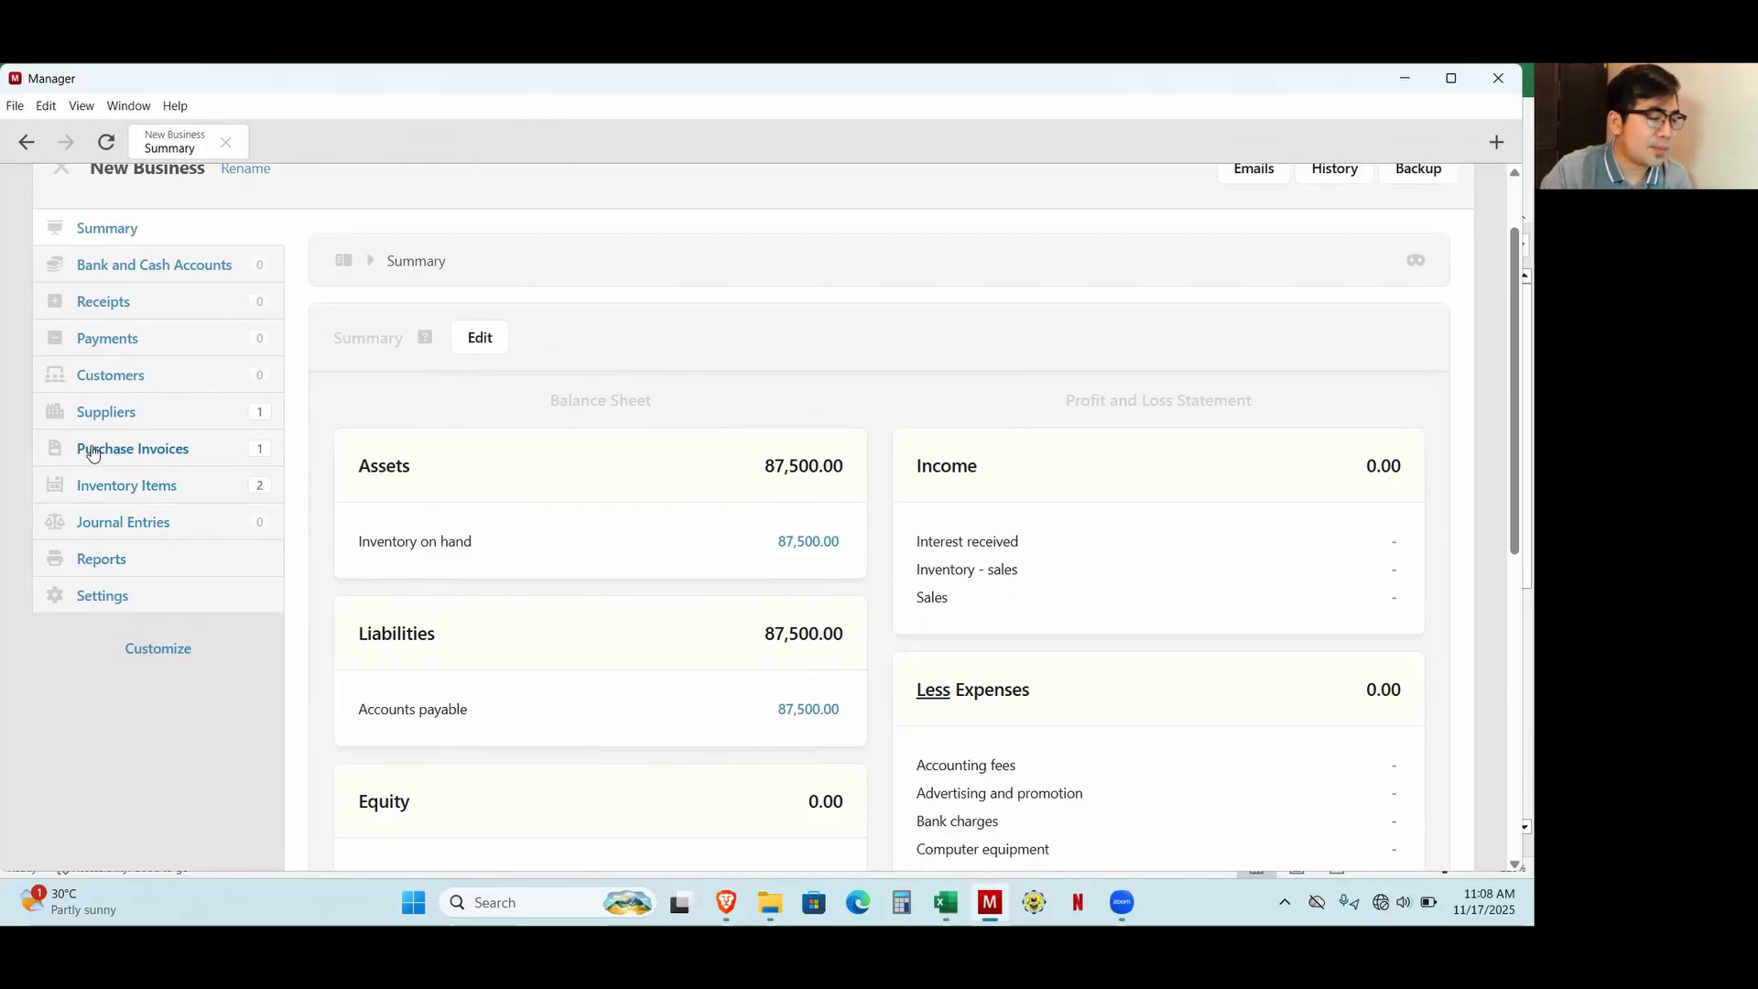
{"action": "left_click", "coordinate": [104, 410]}
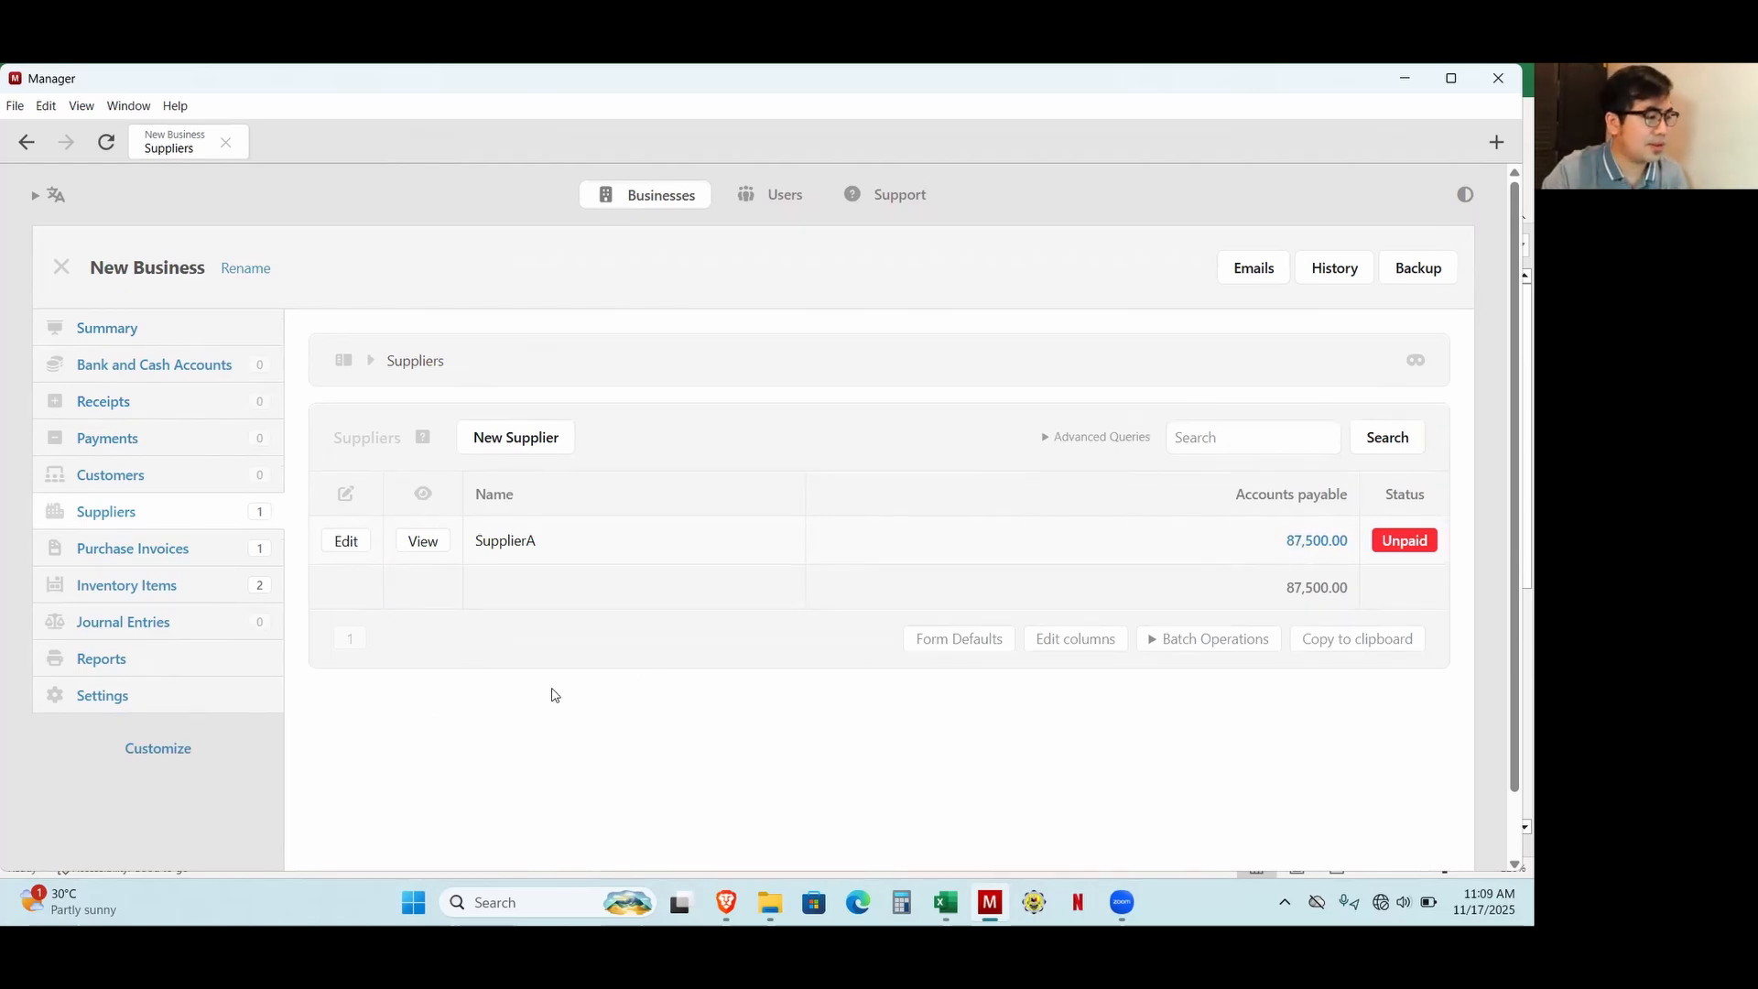
Create a new bank or cash account named "Cash on Hand".
{"action": "left_click", "coordinate": [186, 379]}
{"action": "left_click", "coordinate": [657, 448]}
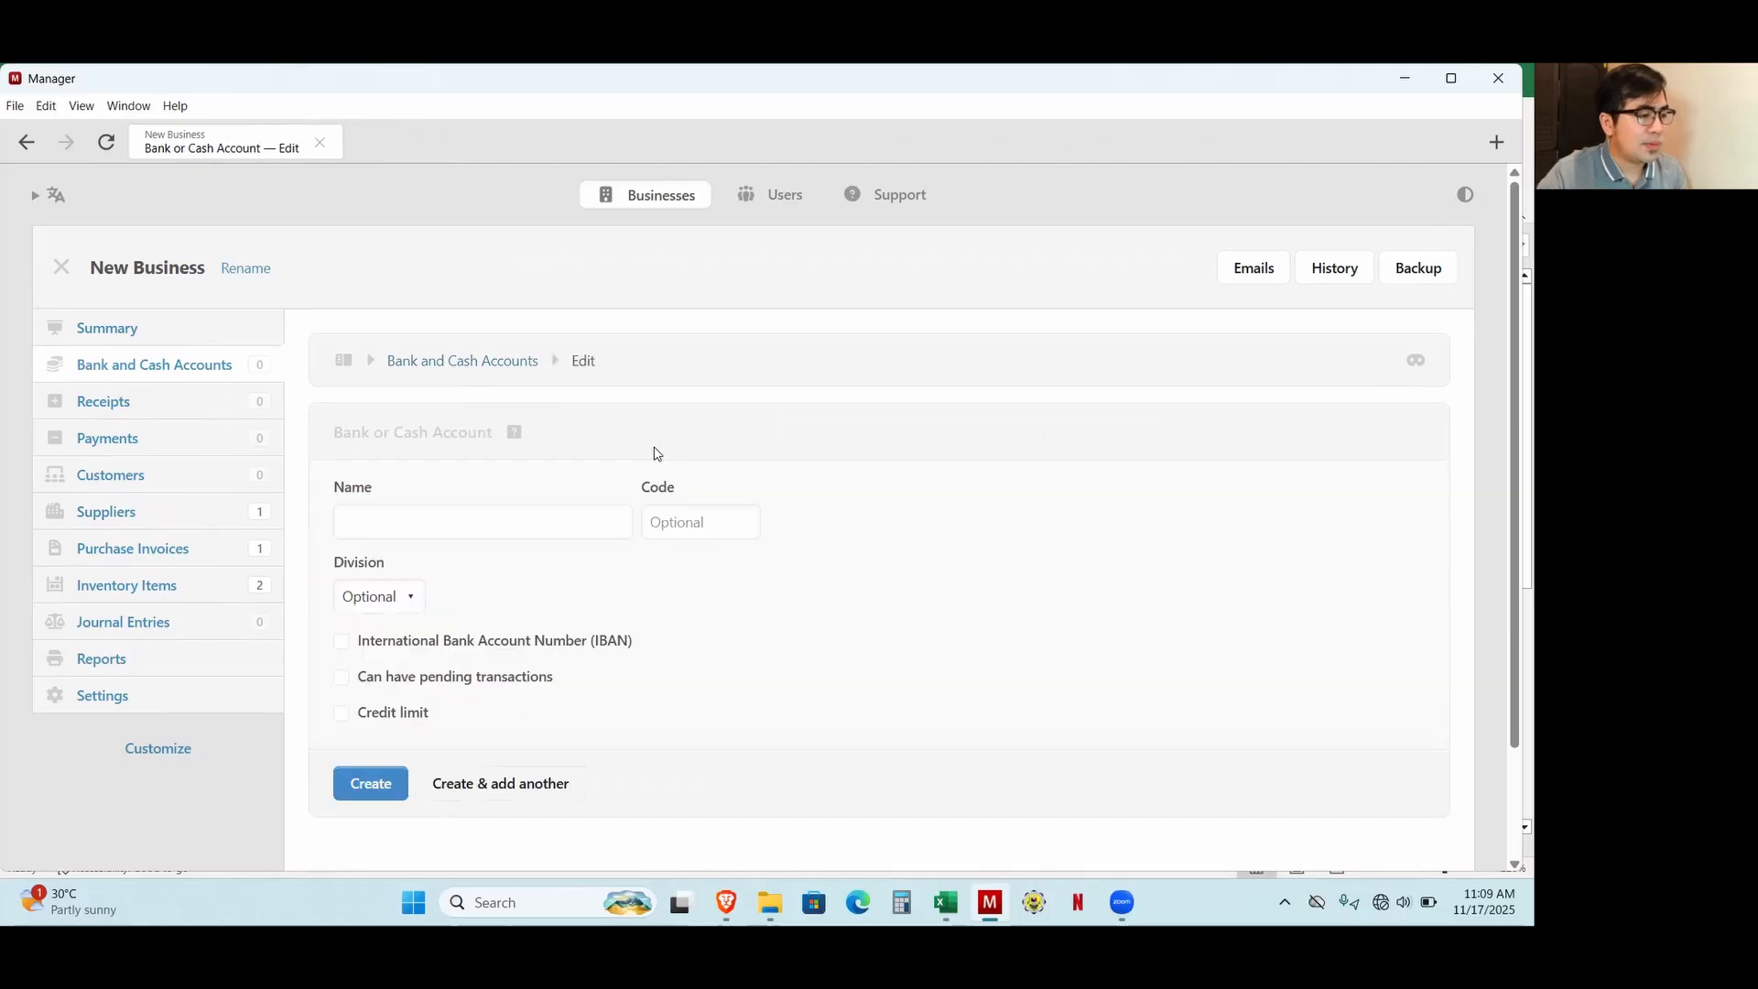
{"action": "left_click", "coordinate": [475, 524]}
{"action": "type", "text": "Csh"}
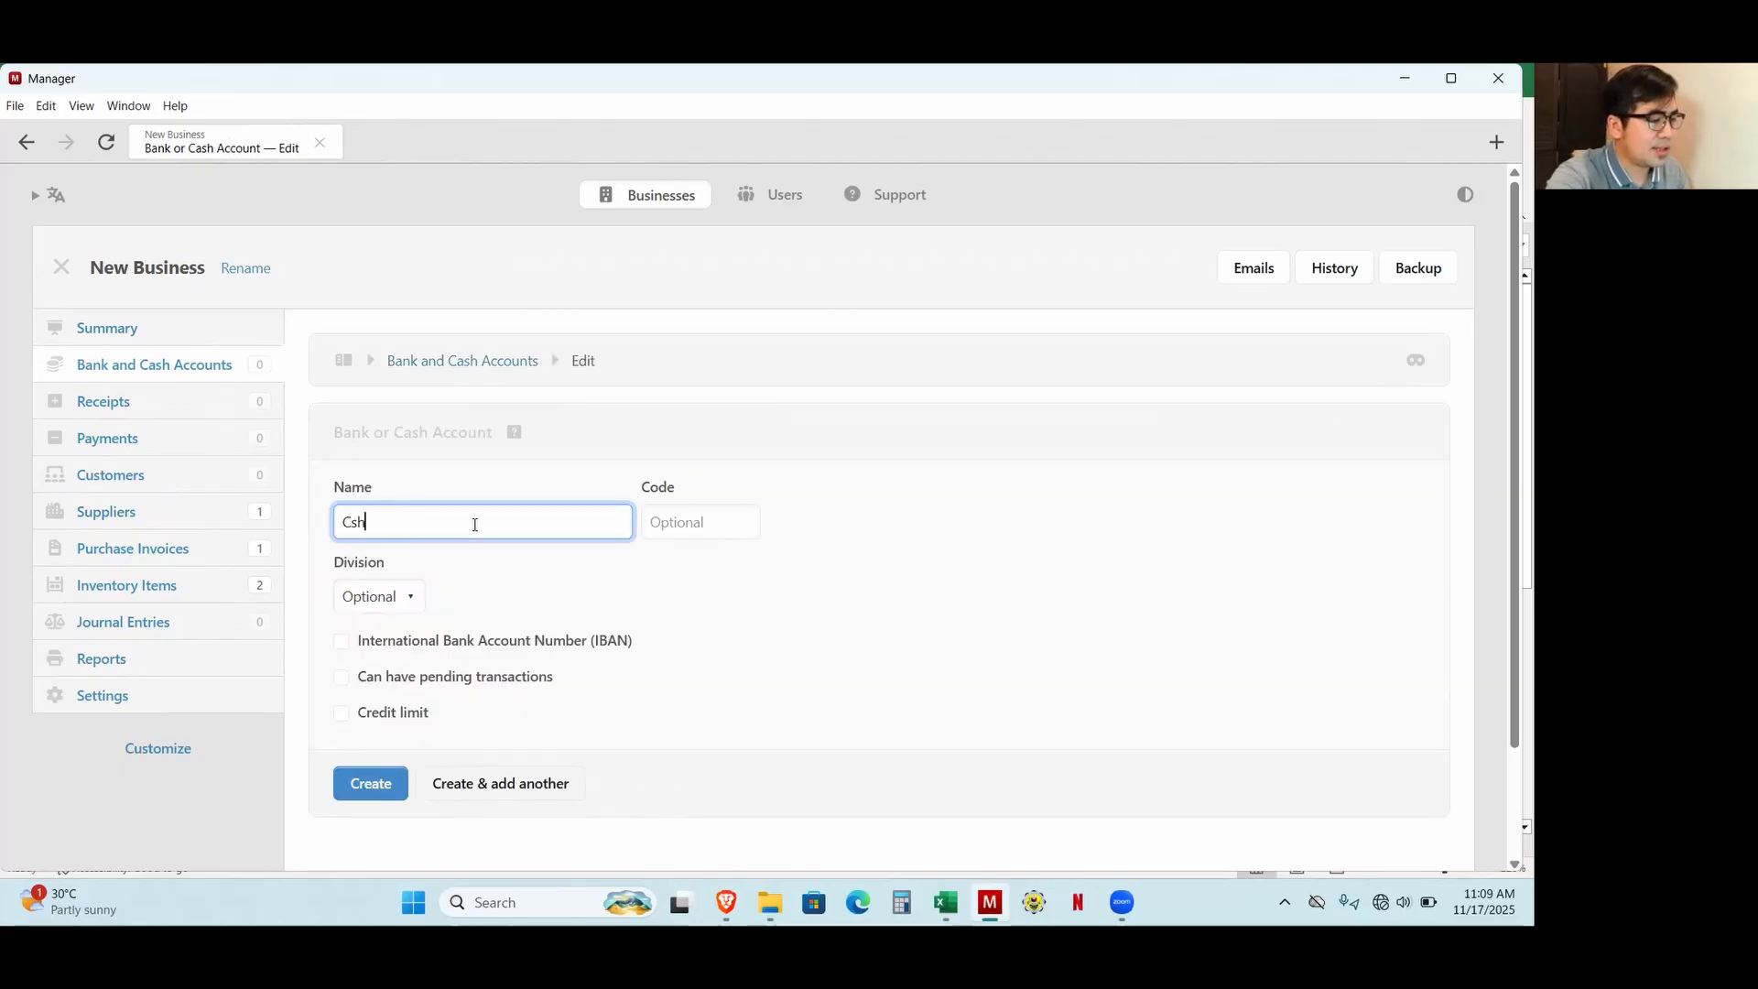
{"action": "key", "text": "BackSpace"}
{"action": "key", "text": "BackSpace"}
{"action": "type", "text": "ash on Han"}
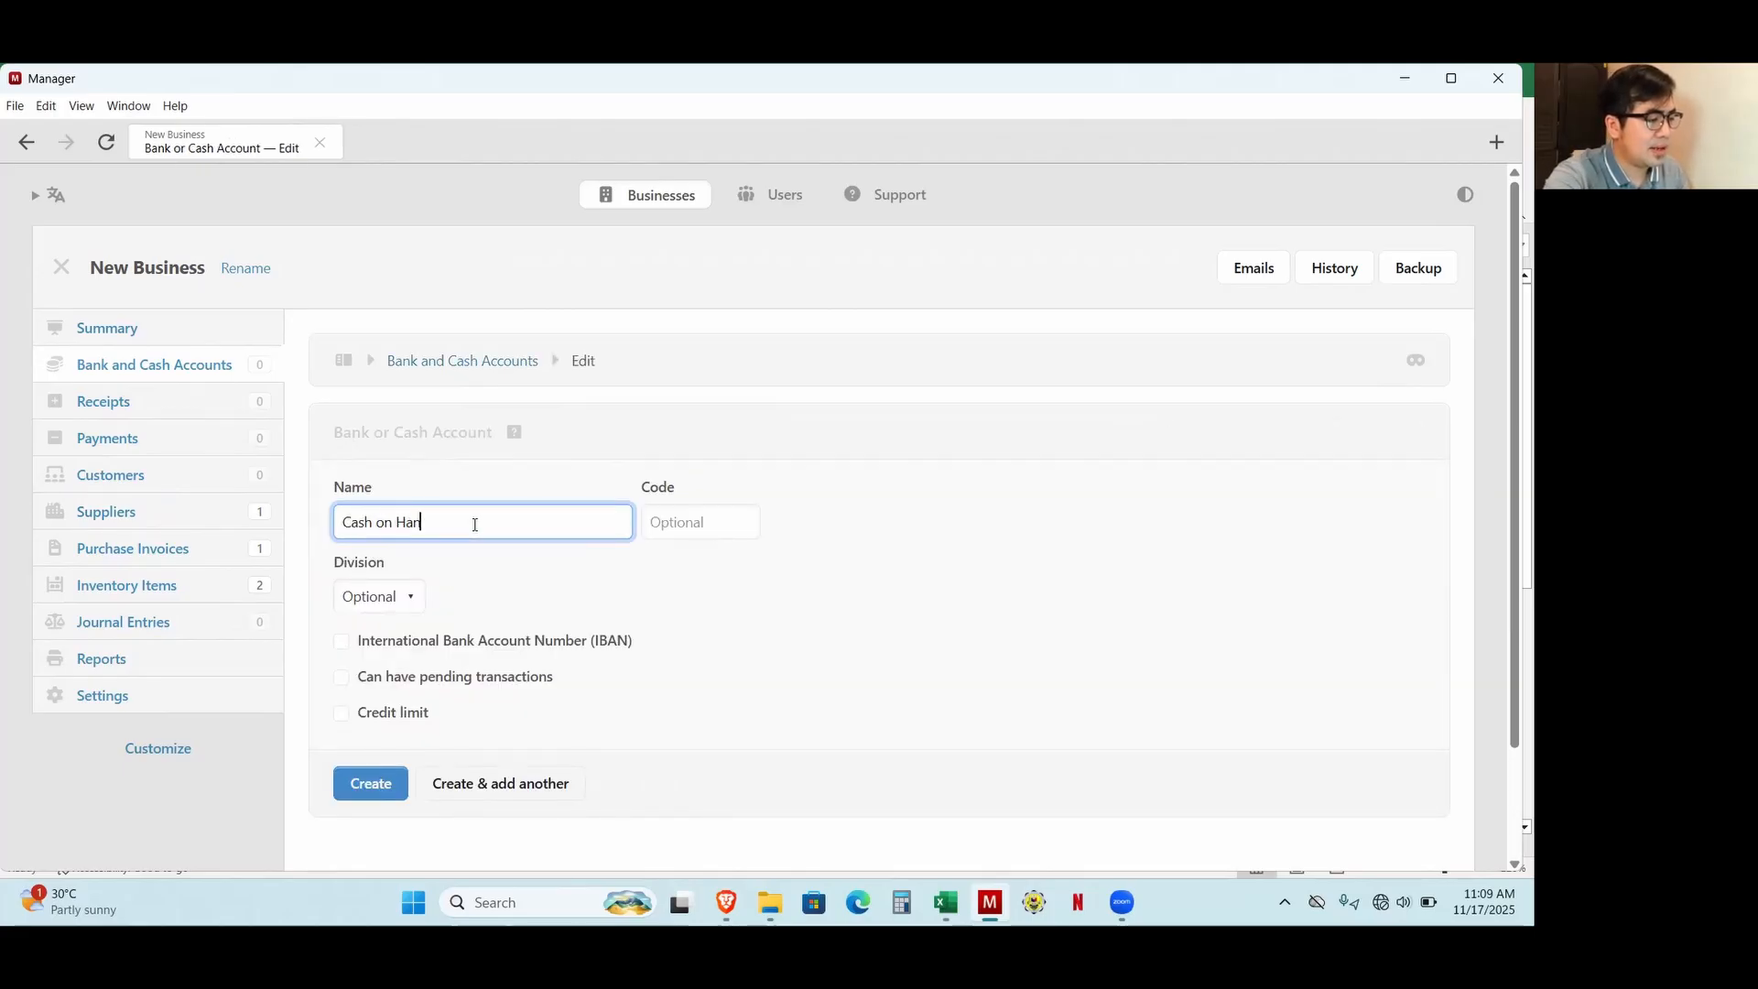
{"action": "type", "text": "d"}
{"action": "left_click", "coordinate": [371, 786]}
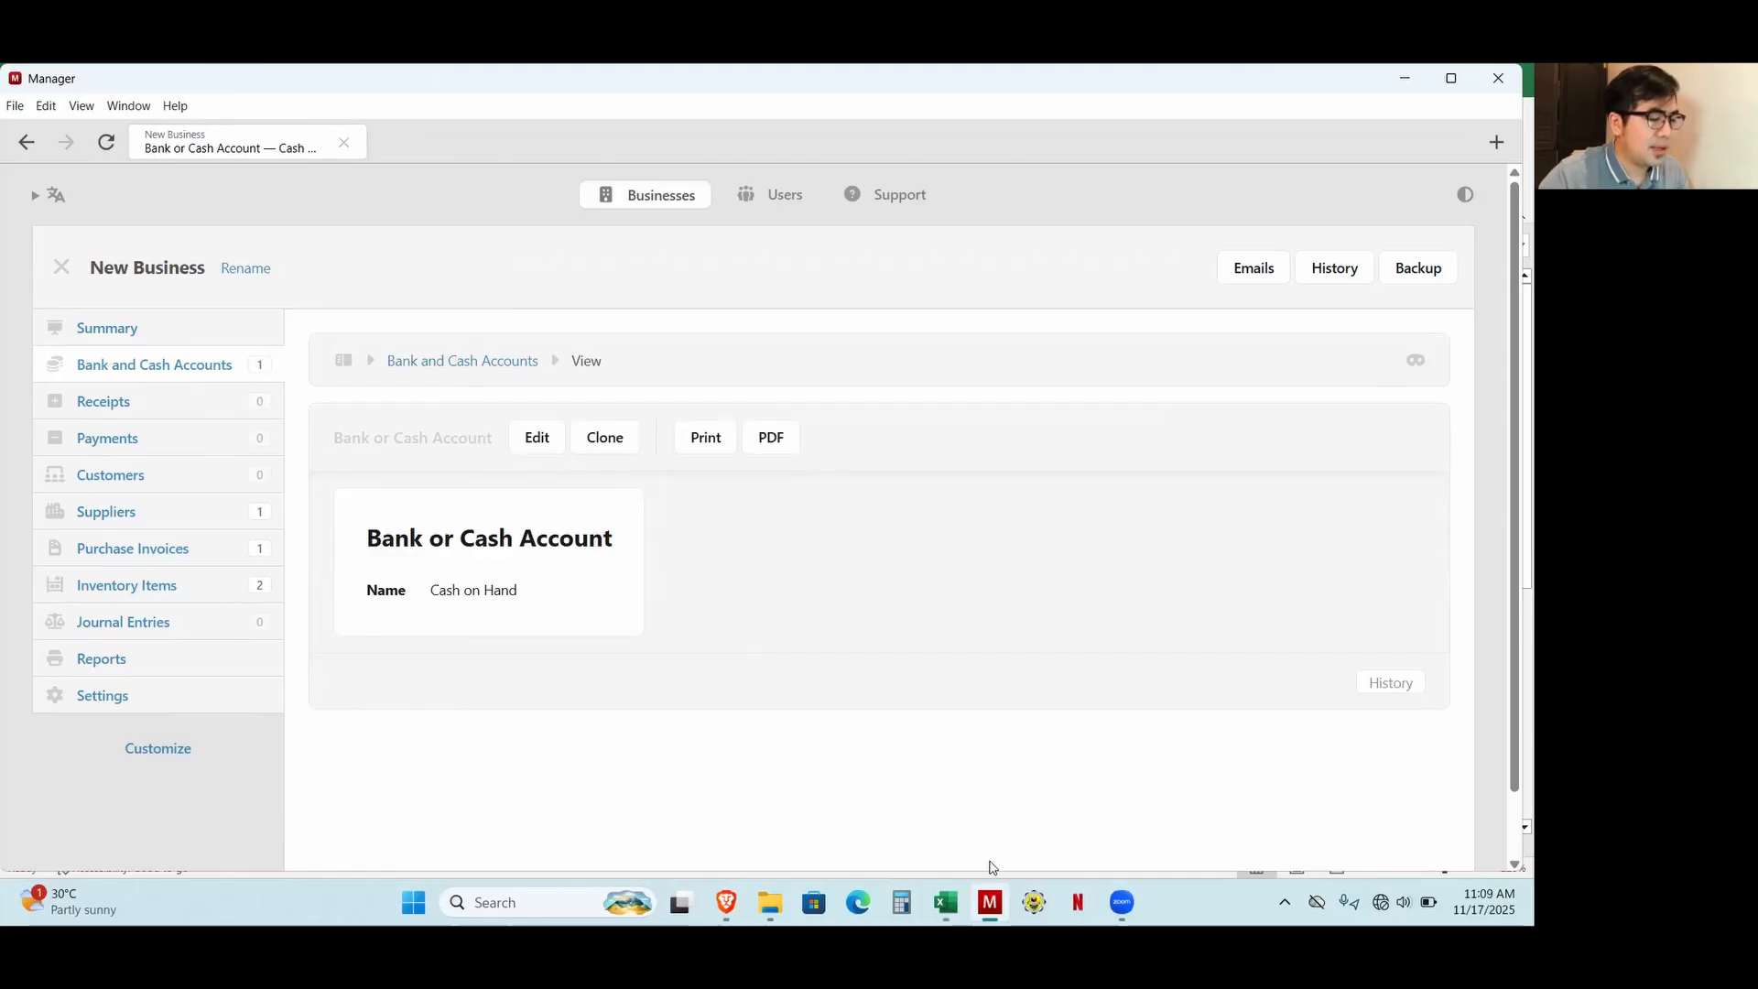
Switch to the Excel workbook to review the 18-Nov sales per store, and return to Manager.
{"action": "left_click", "coordinate": [946, 902]}
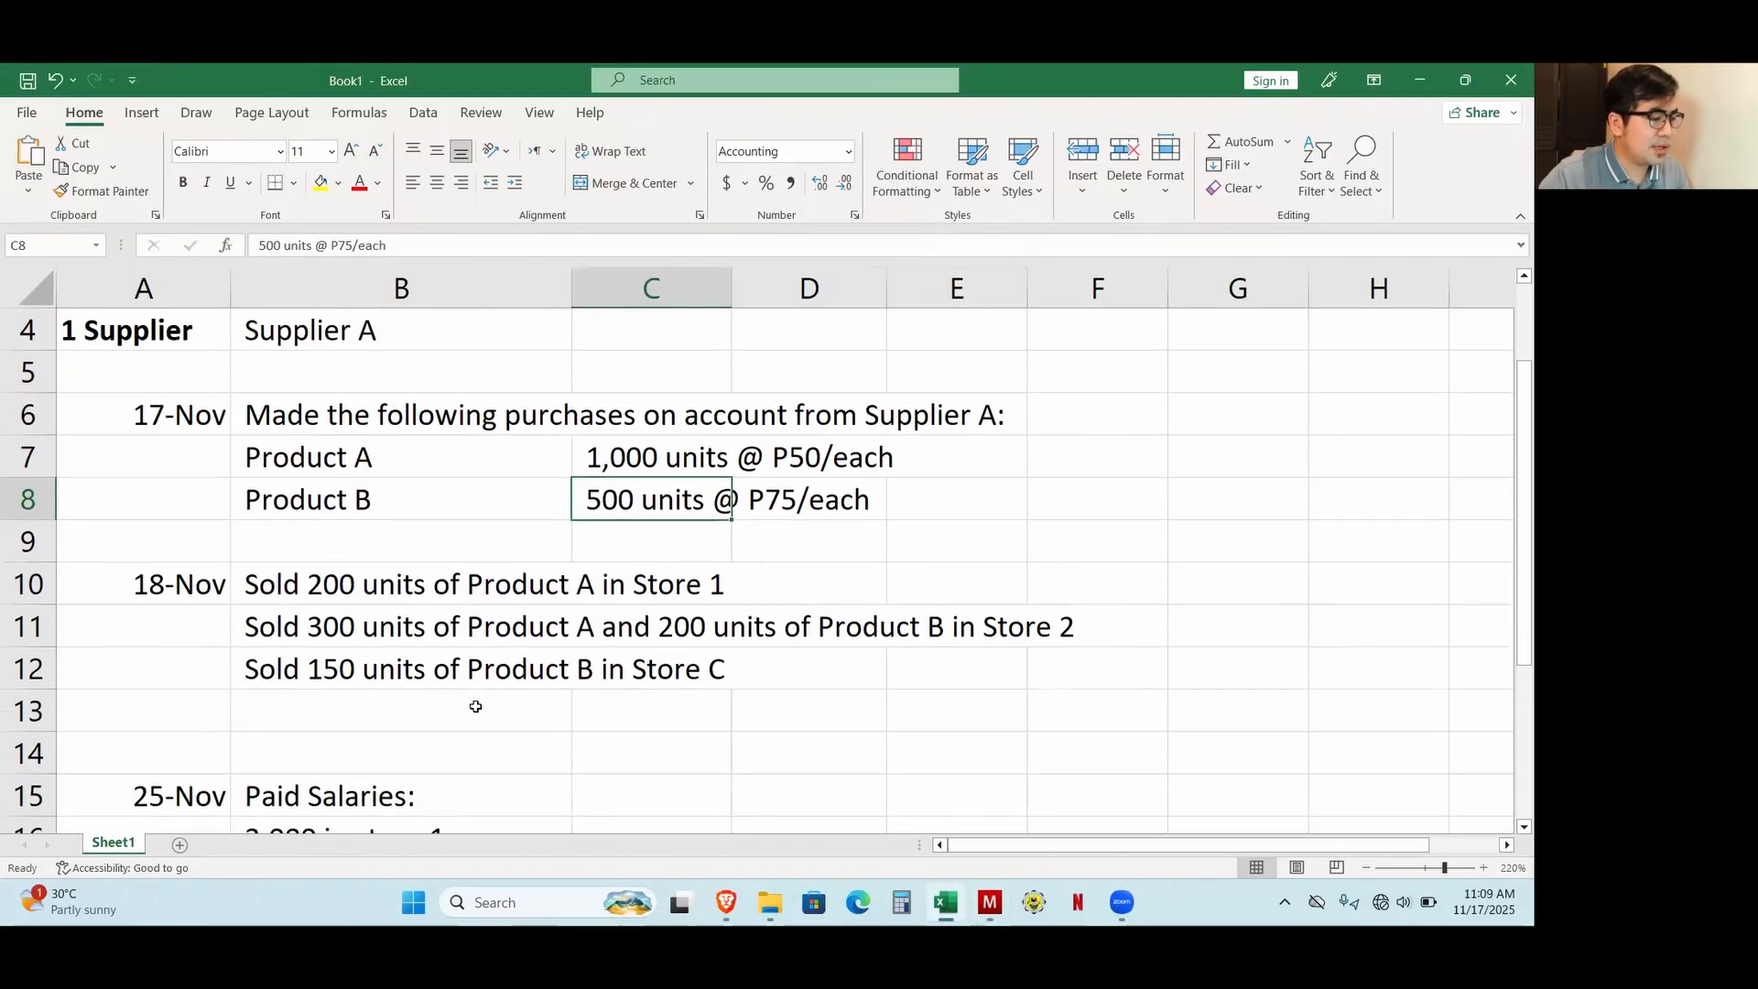
{"action": "scroll", "coordinate": [443, 640], "scroll_direction": "down", "scroll_amount": 1}
{"action": "scroll", "coordinate": [361, 656], "scroll_direction": "up", "scroll_amount": 1}
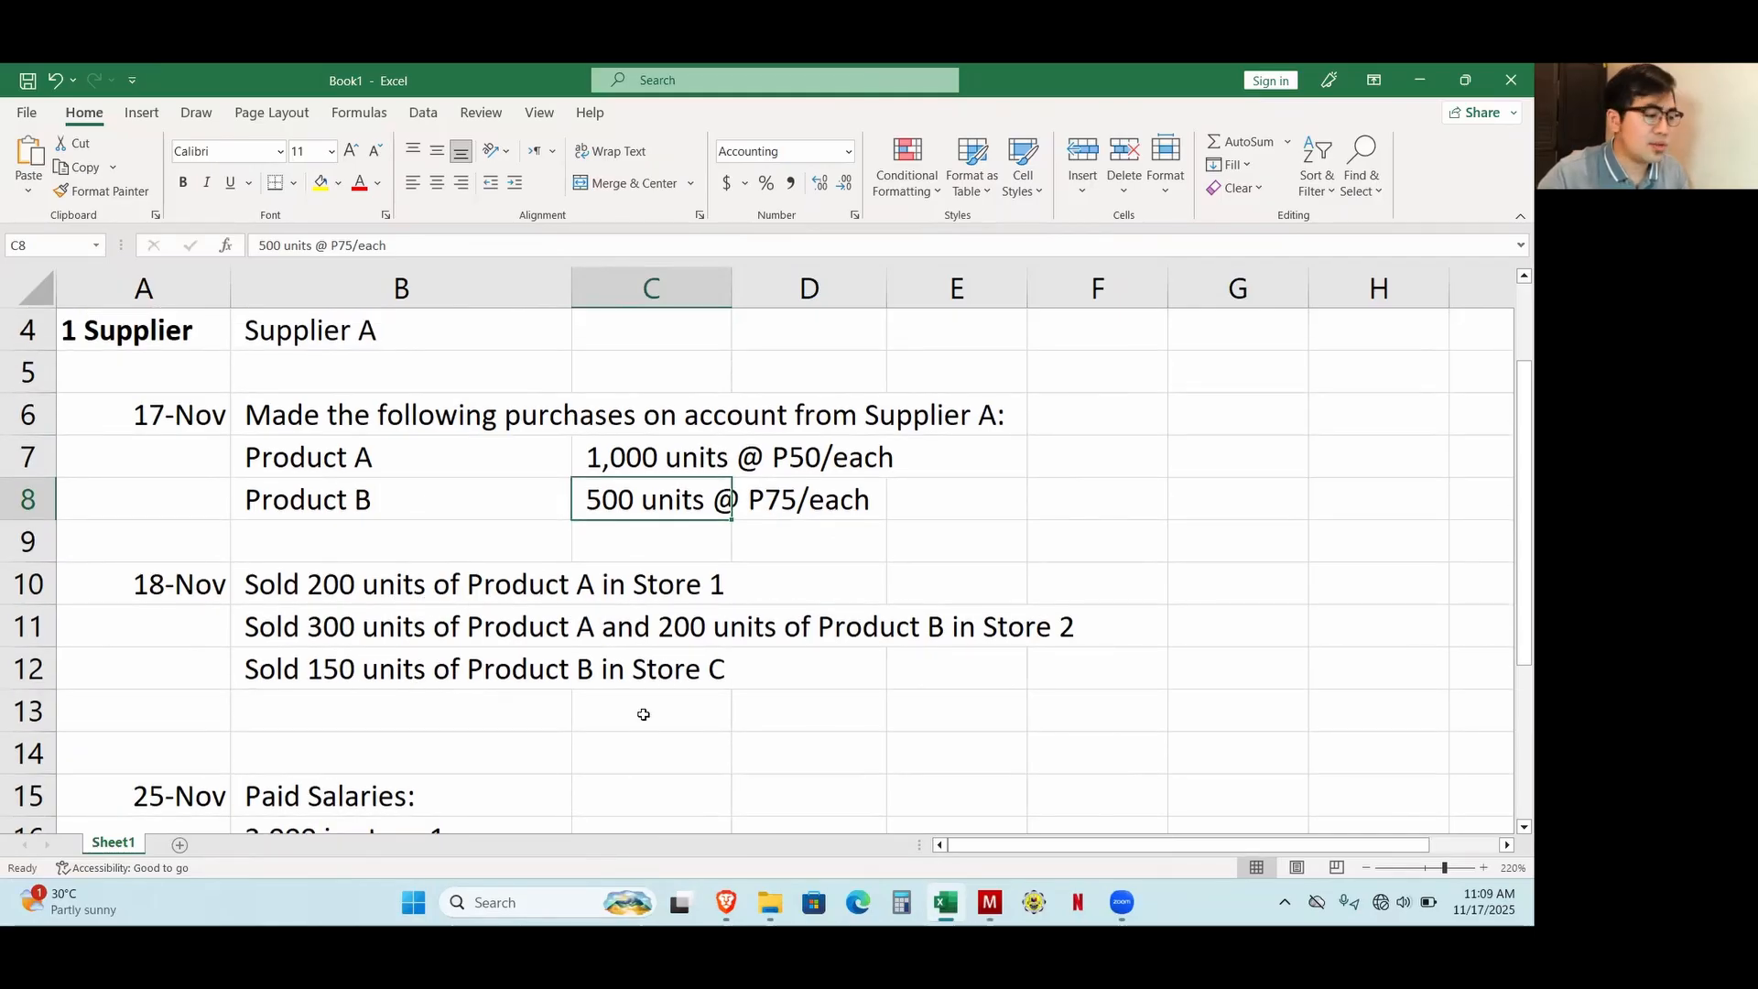
{"action": "left_click", "coordinate": [726, 902]}
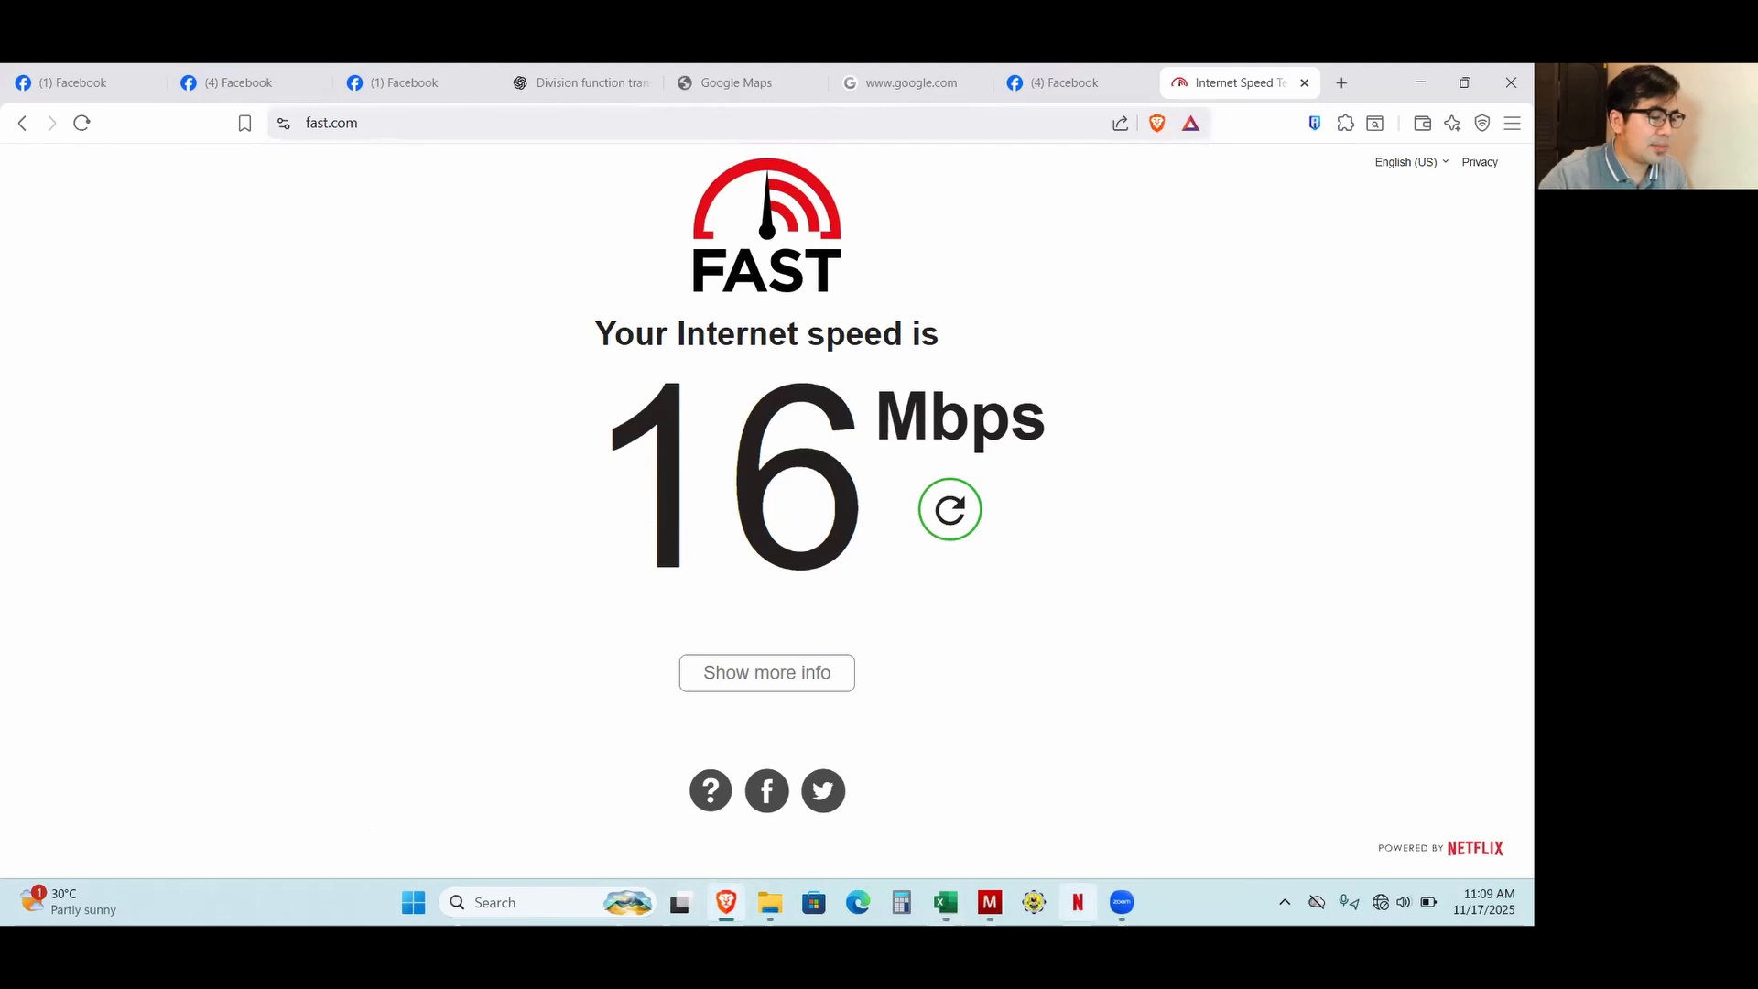
{"action": "left_click", "coordinate": [990, 902]}
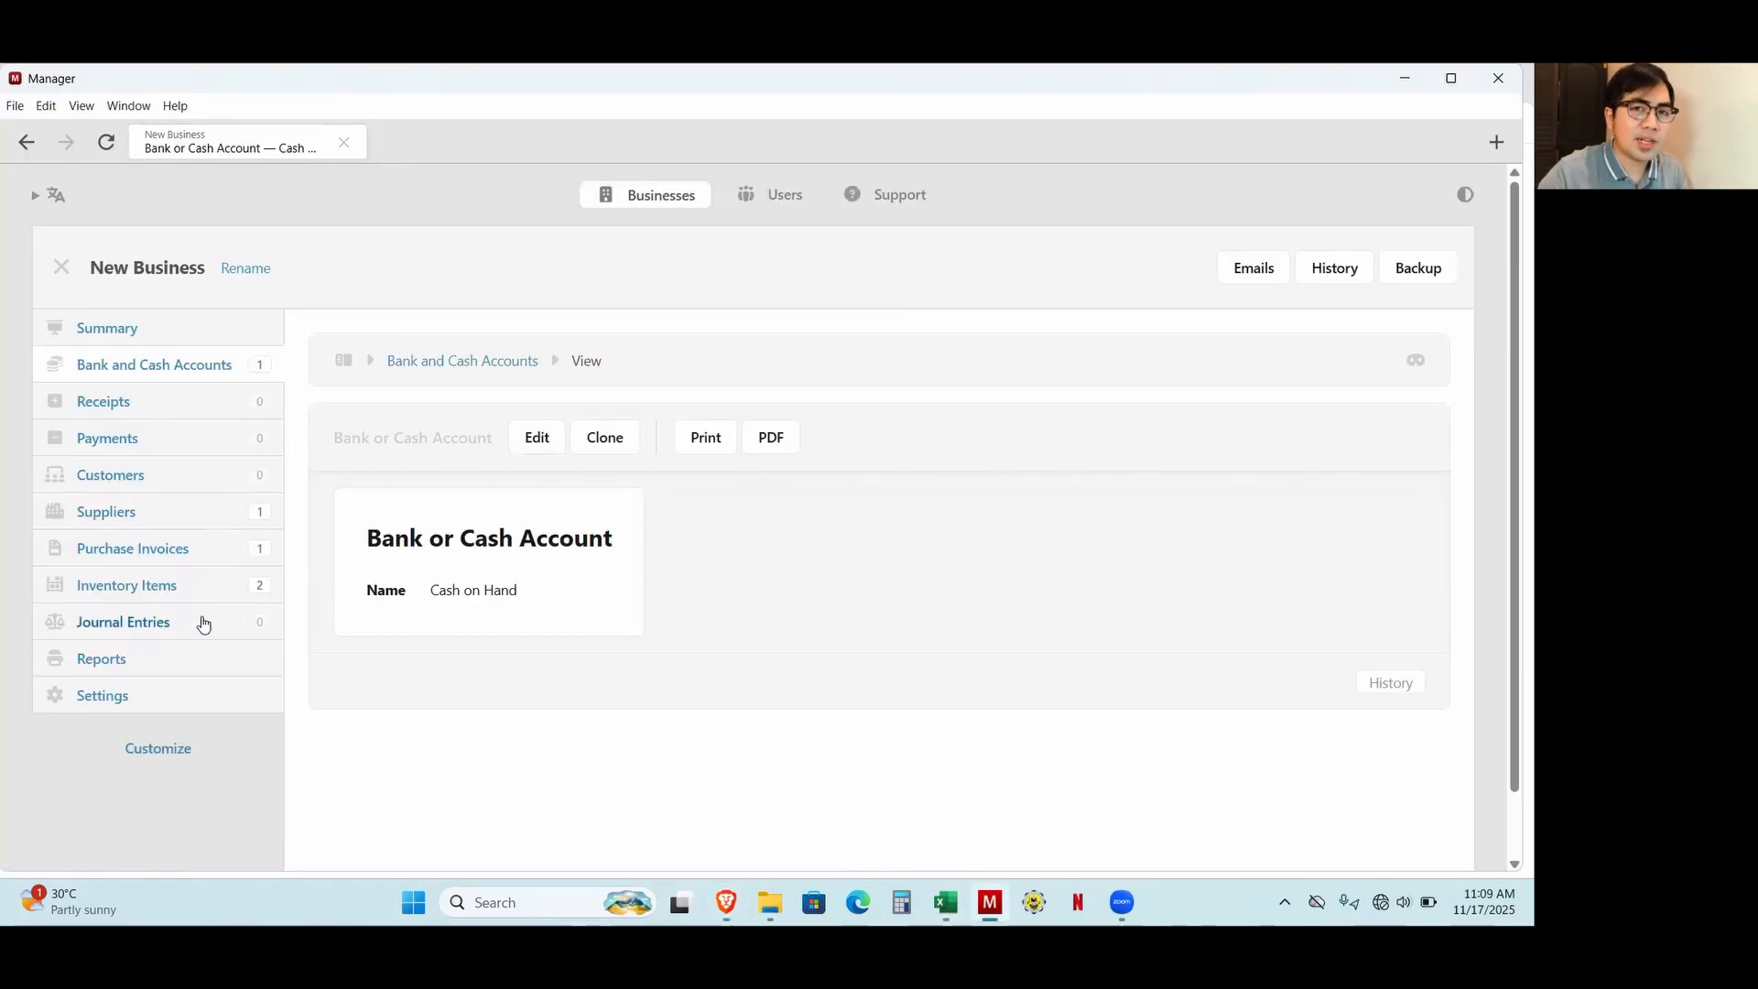
Start a new receipt dated 11/18/2025 and have it received in the Cash on Hand account.
{"action": "left_click", "coordinate": [129, 407]}
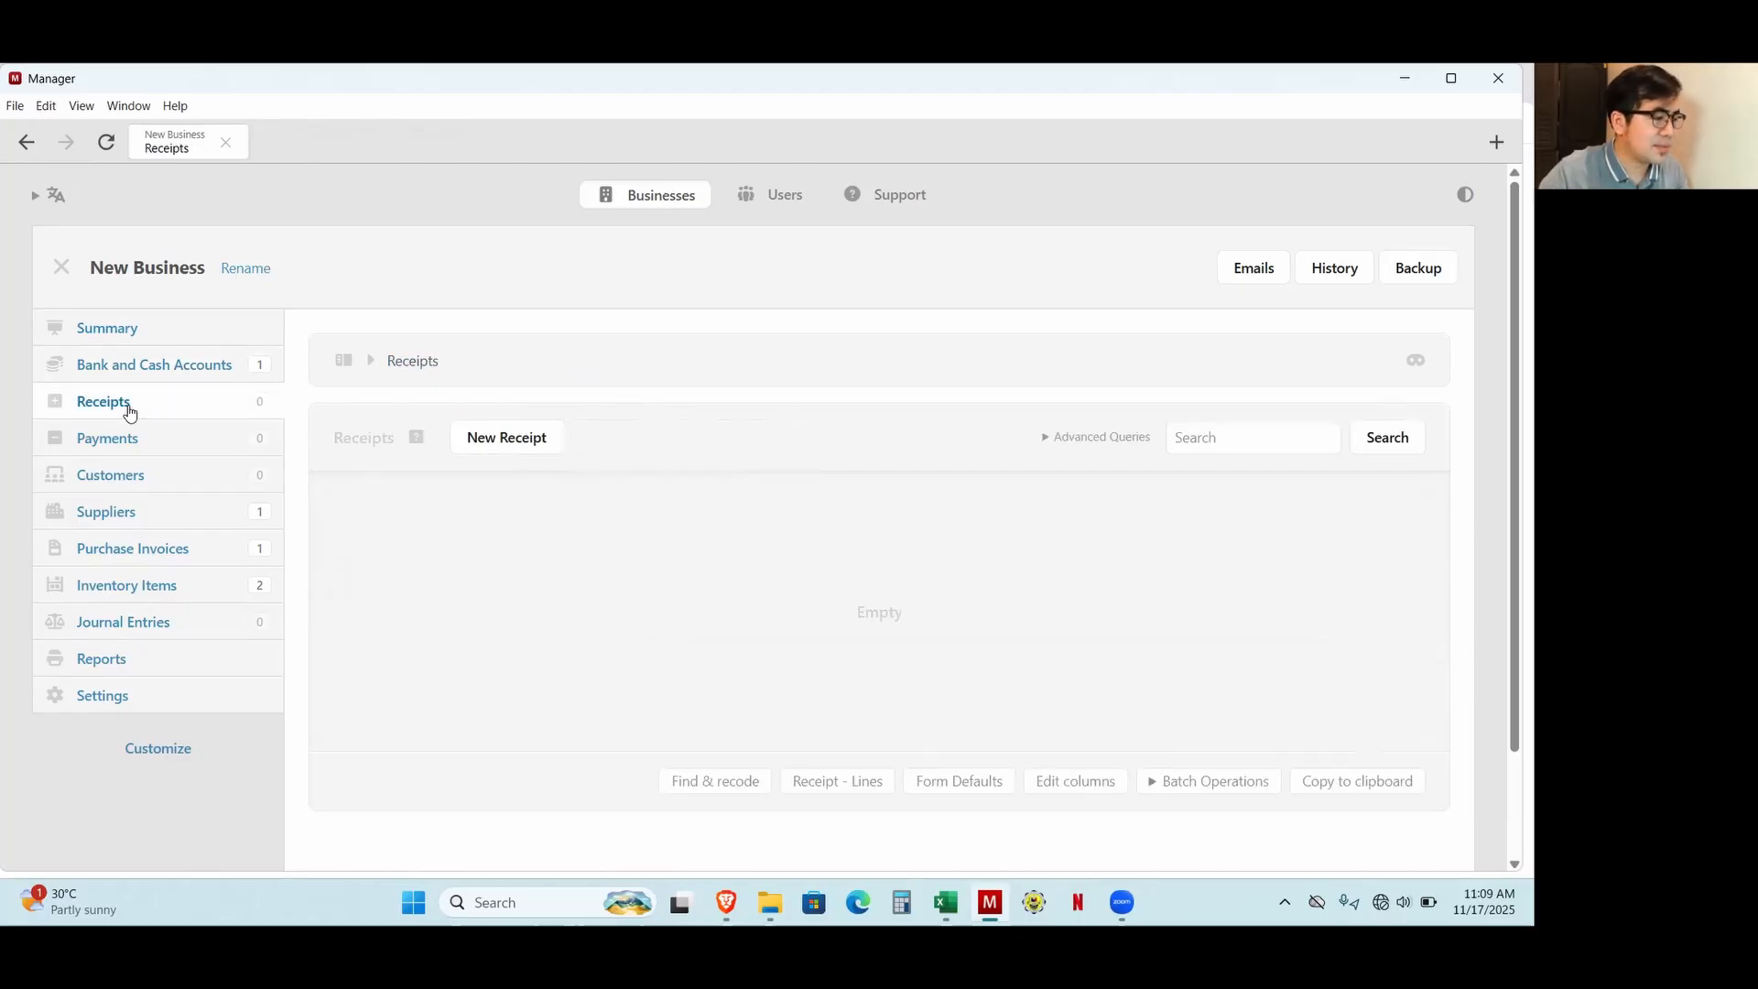
{"action": "left_click", "coordinate": [513, 453]}
{"action": "left_click", "coordinate": [436, 522]}
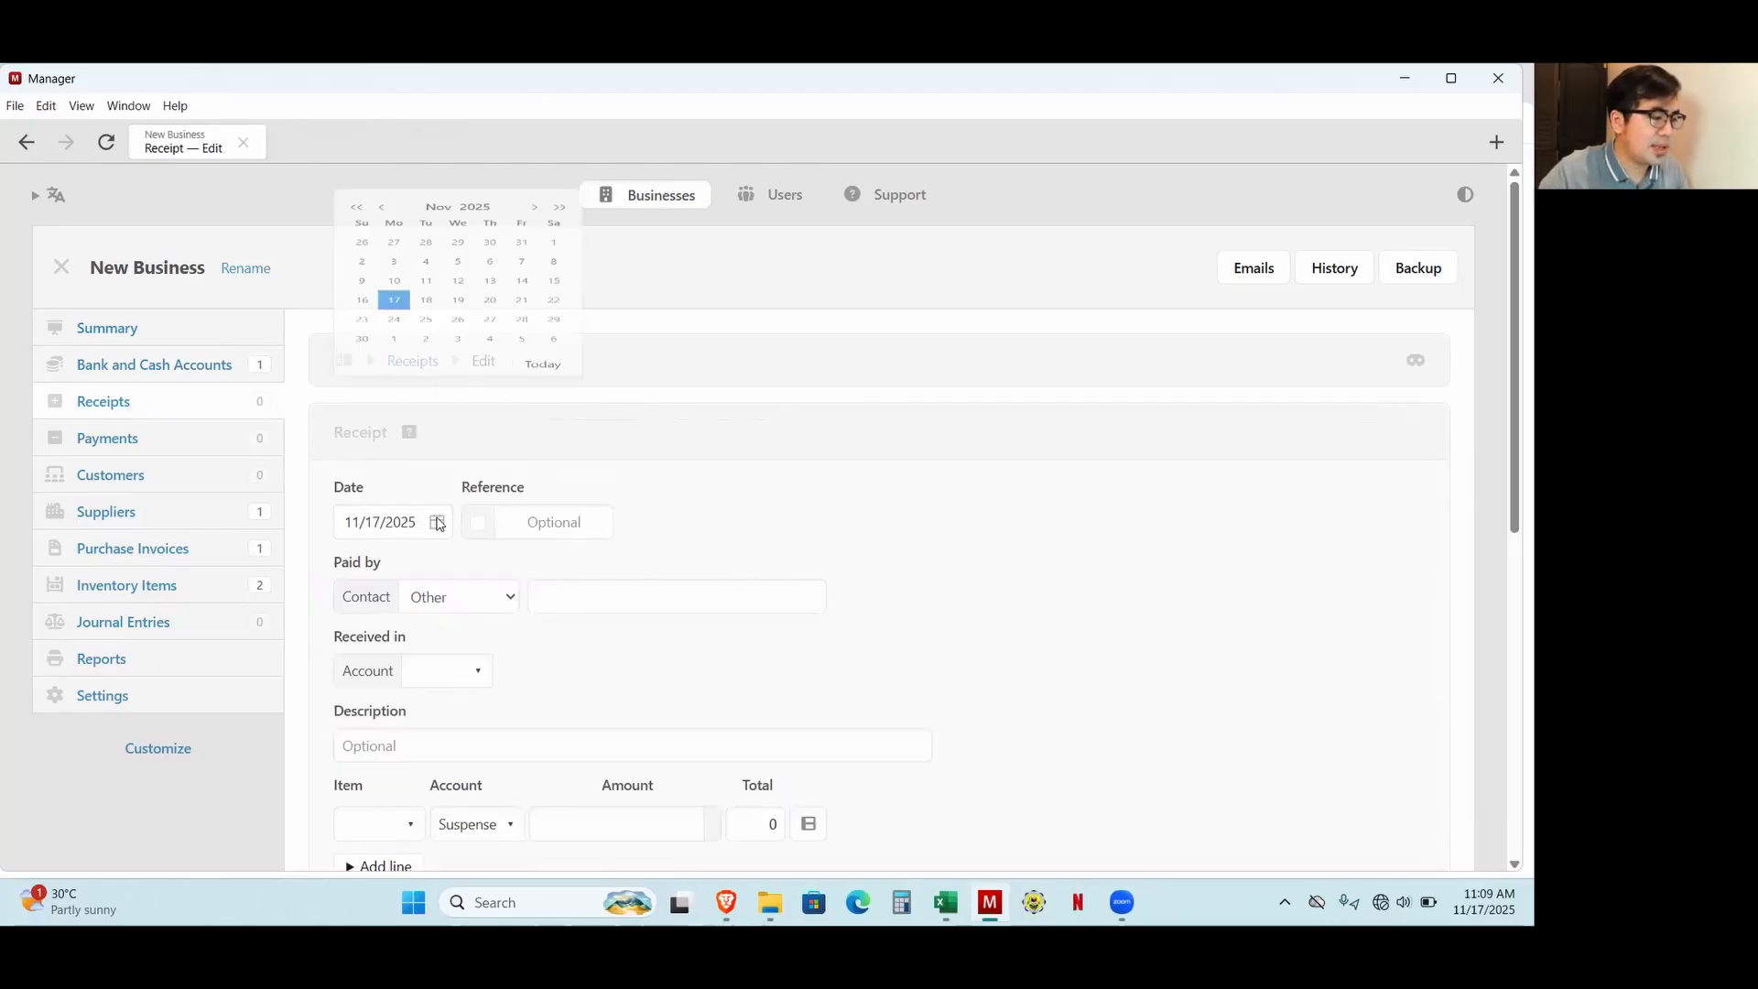
{"action": "left_click", "coordinate": [427, 374]}
{"action": "scroll", "coordinate": [494, 574], "scroll_direction": "down", "scroll_amount": 3}
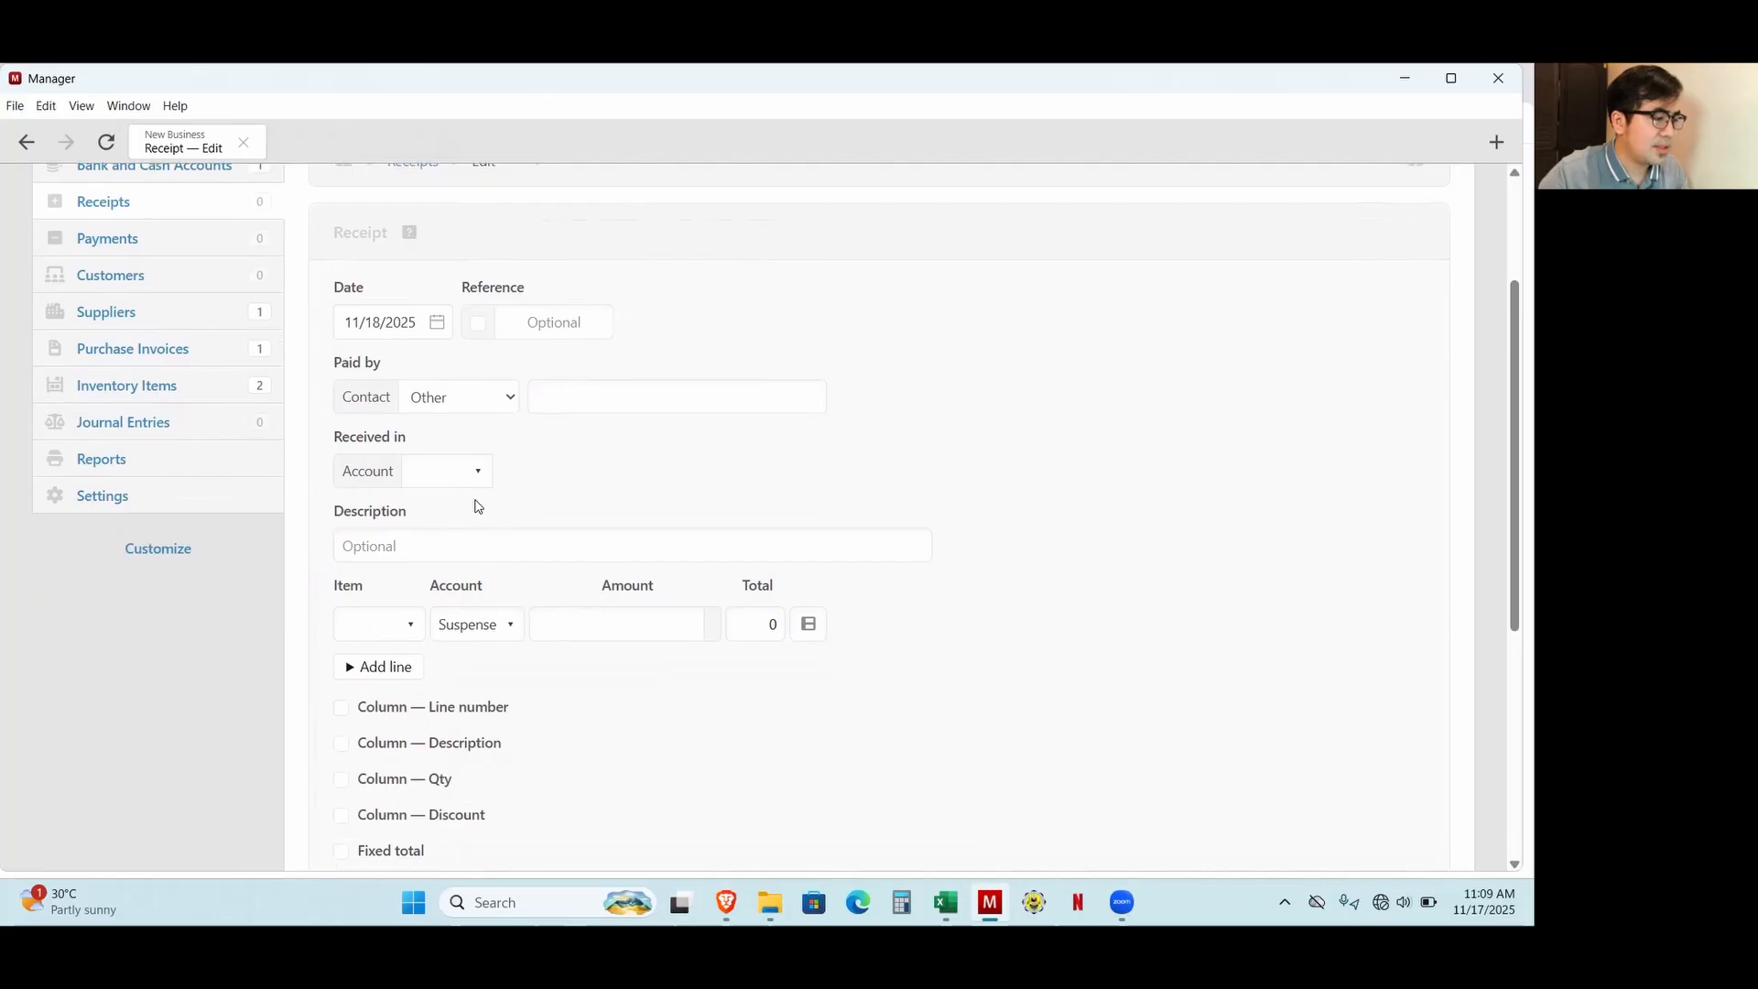
{"action": "left_click", "coordinate": [452, 470]}
{"action": "left_click", "coordinate": [479, 558]}
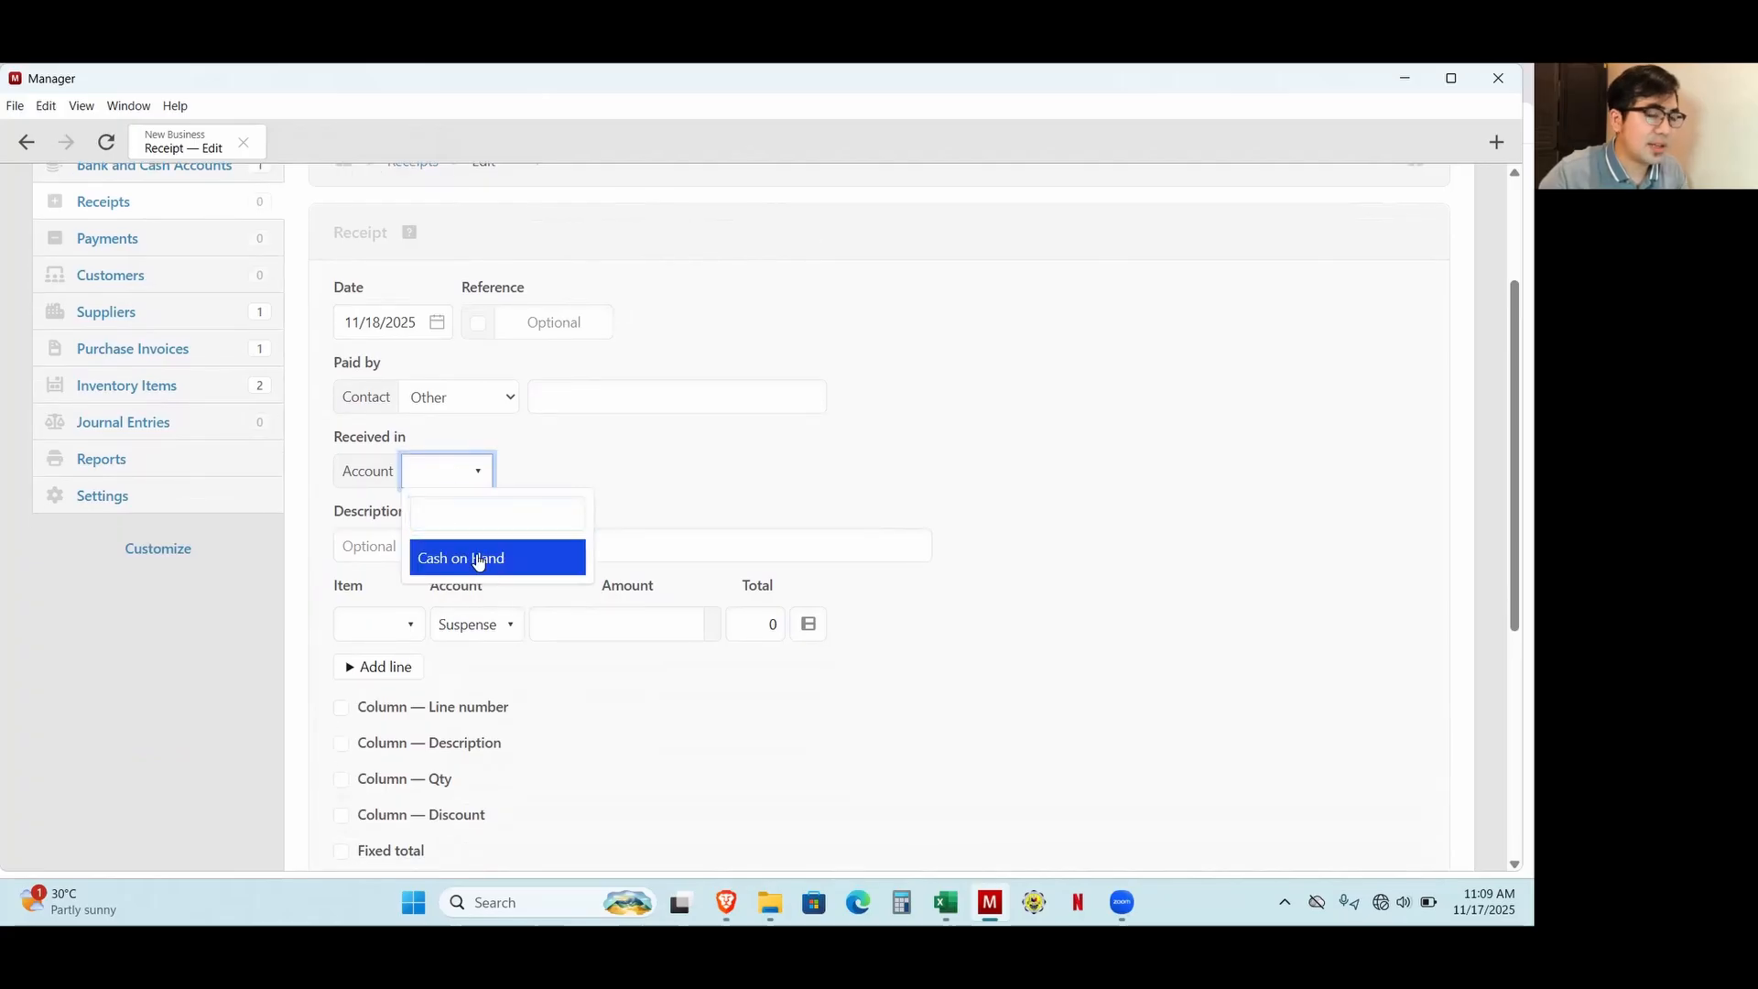
{"action": "left_click", "coordinate": [794, 495]}
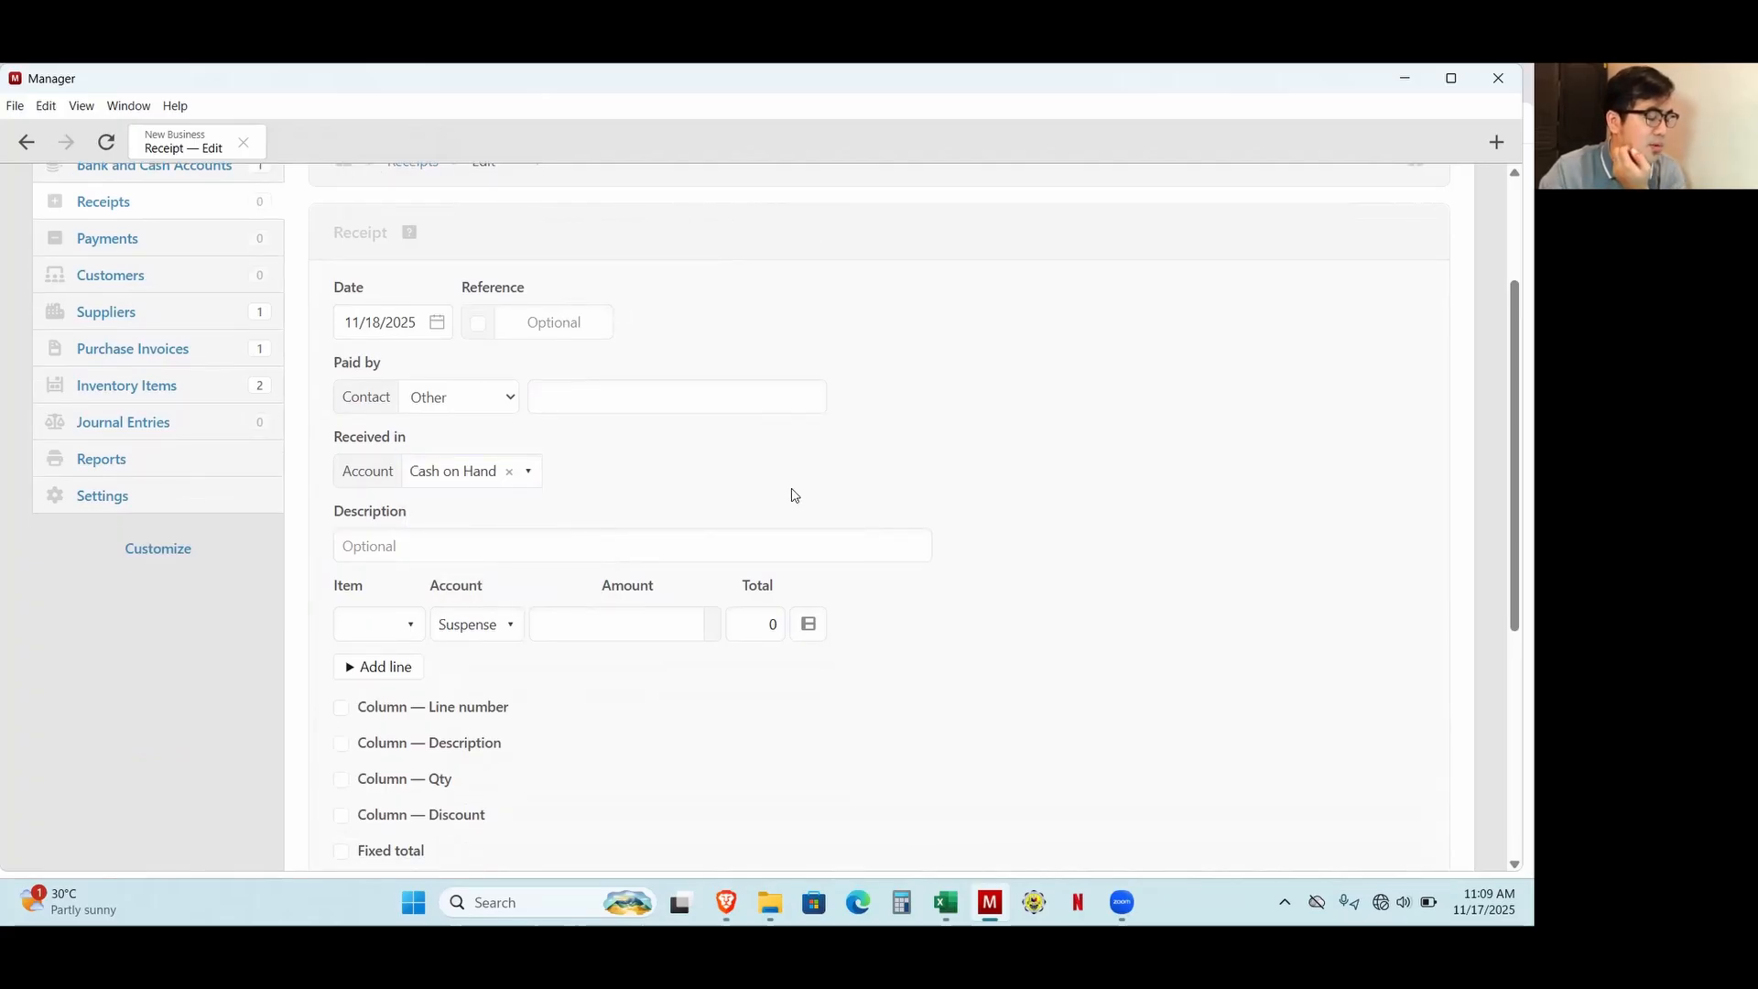
Check the 18-Nov sales in the Excel workbook and choose Product A as the receipt's first line item in Manager.
{"action": "scroll", "coordinate": [394, 669], "scroll_direction": "down", "scroll_amount": 1}
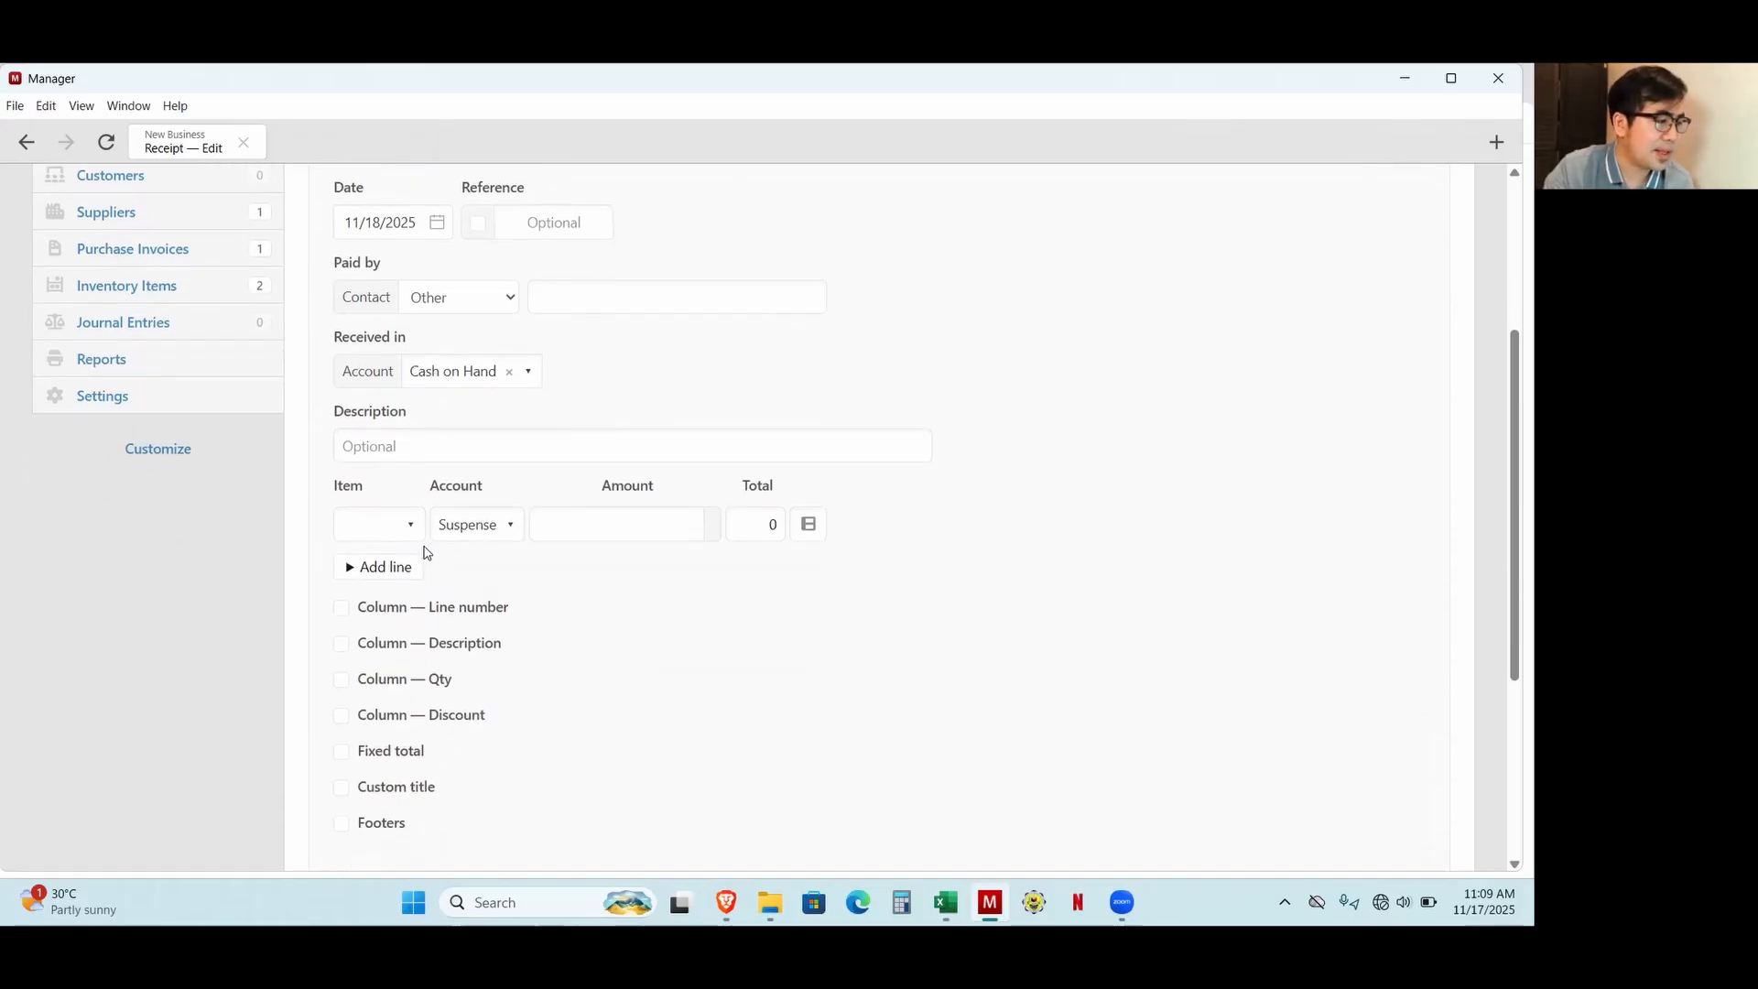
{"action": "left_click", "coordinate": [396, 538]}
{"action": "left_click", "coordinate": [702, 674]}
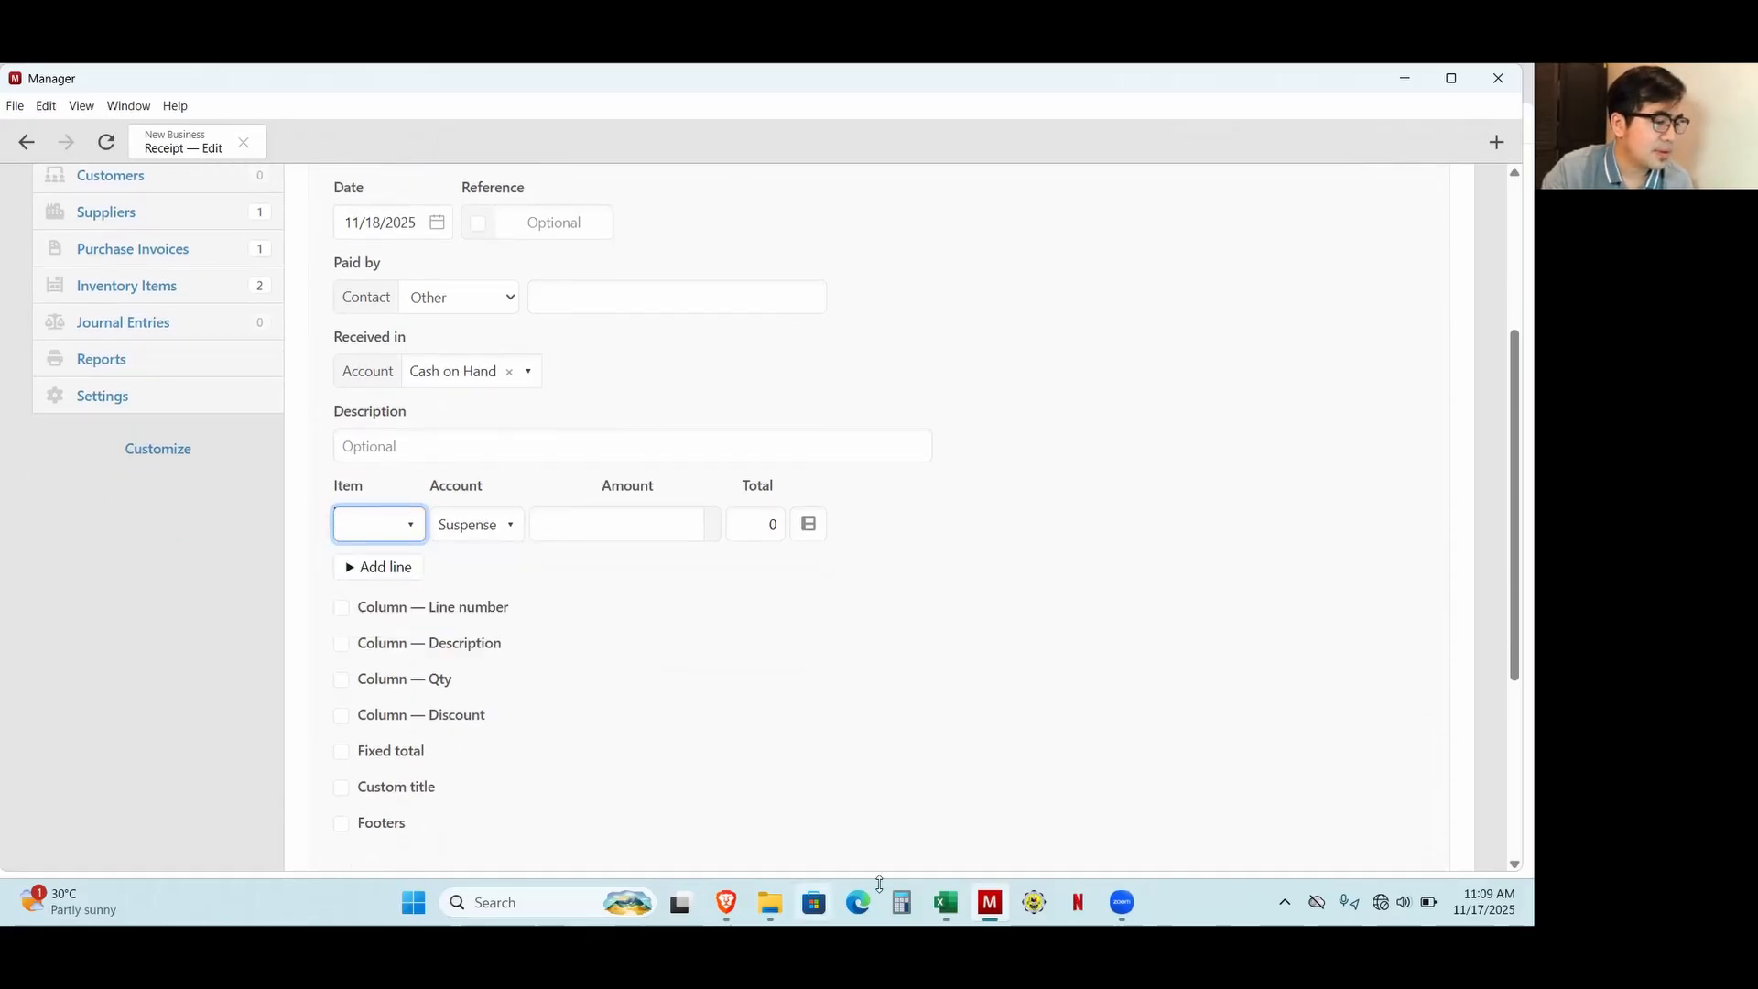
{"action": "left_click", "coordinate": [946, 902]}
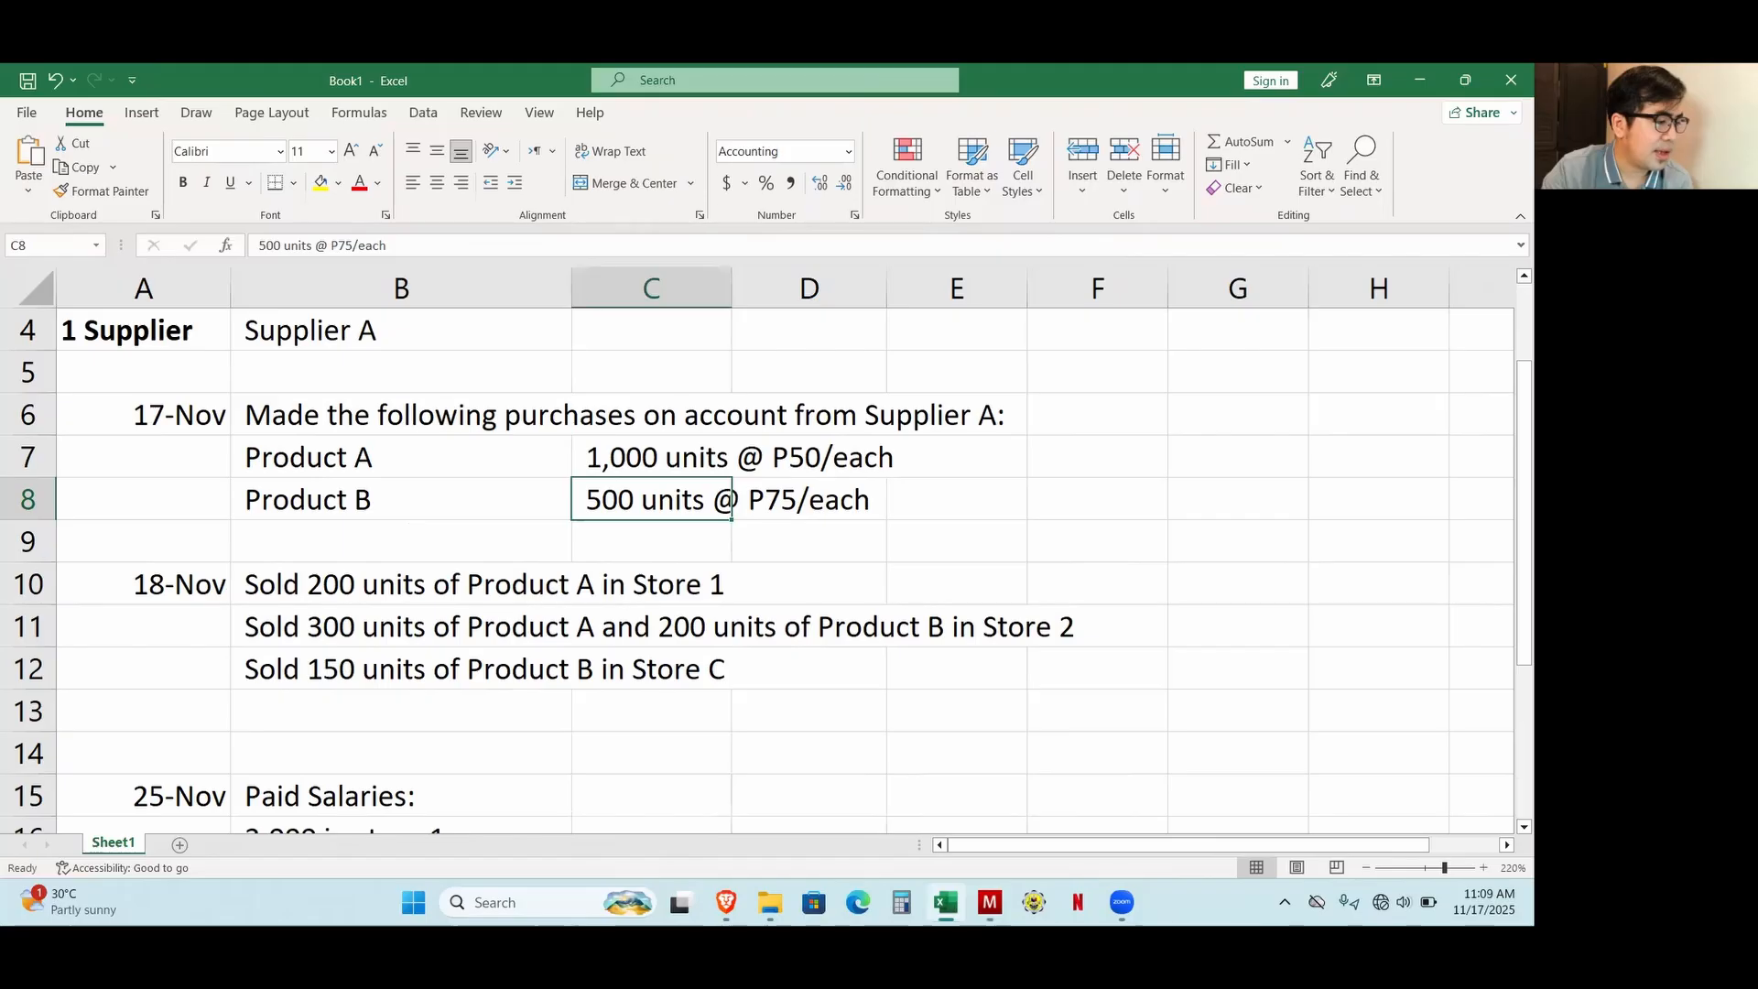
{"action": "left_click", "coordinate": [989, 902]}
{"action": "left_click", "coordinate": [374, 533]}
{"action": "left_click", "coordinate": [378, 610]}
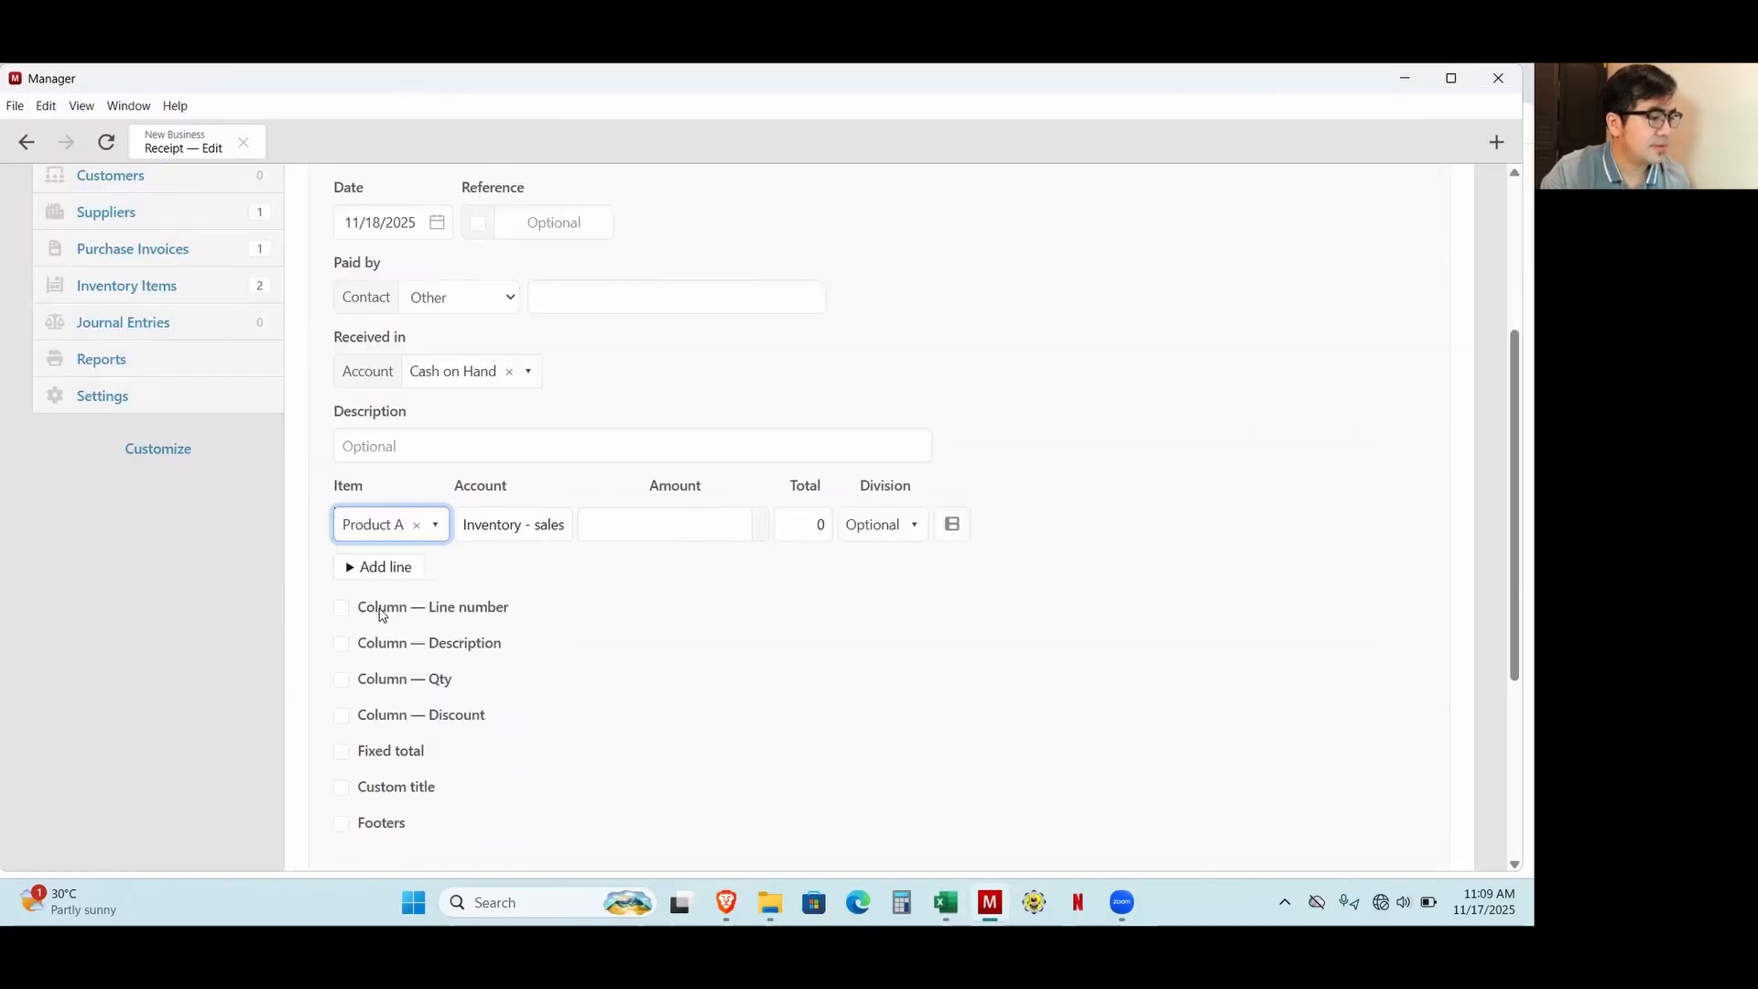
Show the Qty and Unit price columns on the receipt and set the Product A line's quantity to 200.
{"action": "left_click", "coordinate": [340, 682]}
{"action": "left_click", "coordinate": [365, 711]}
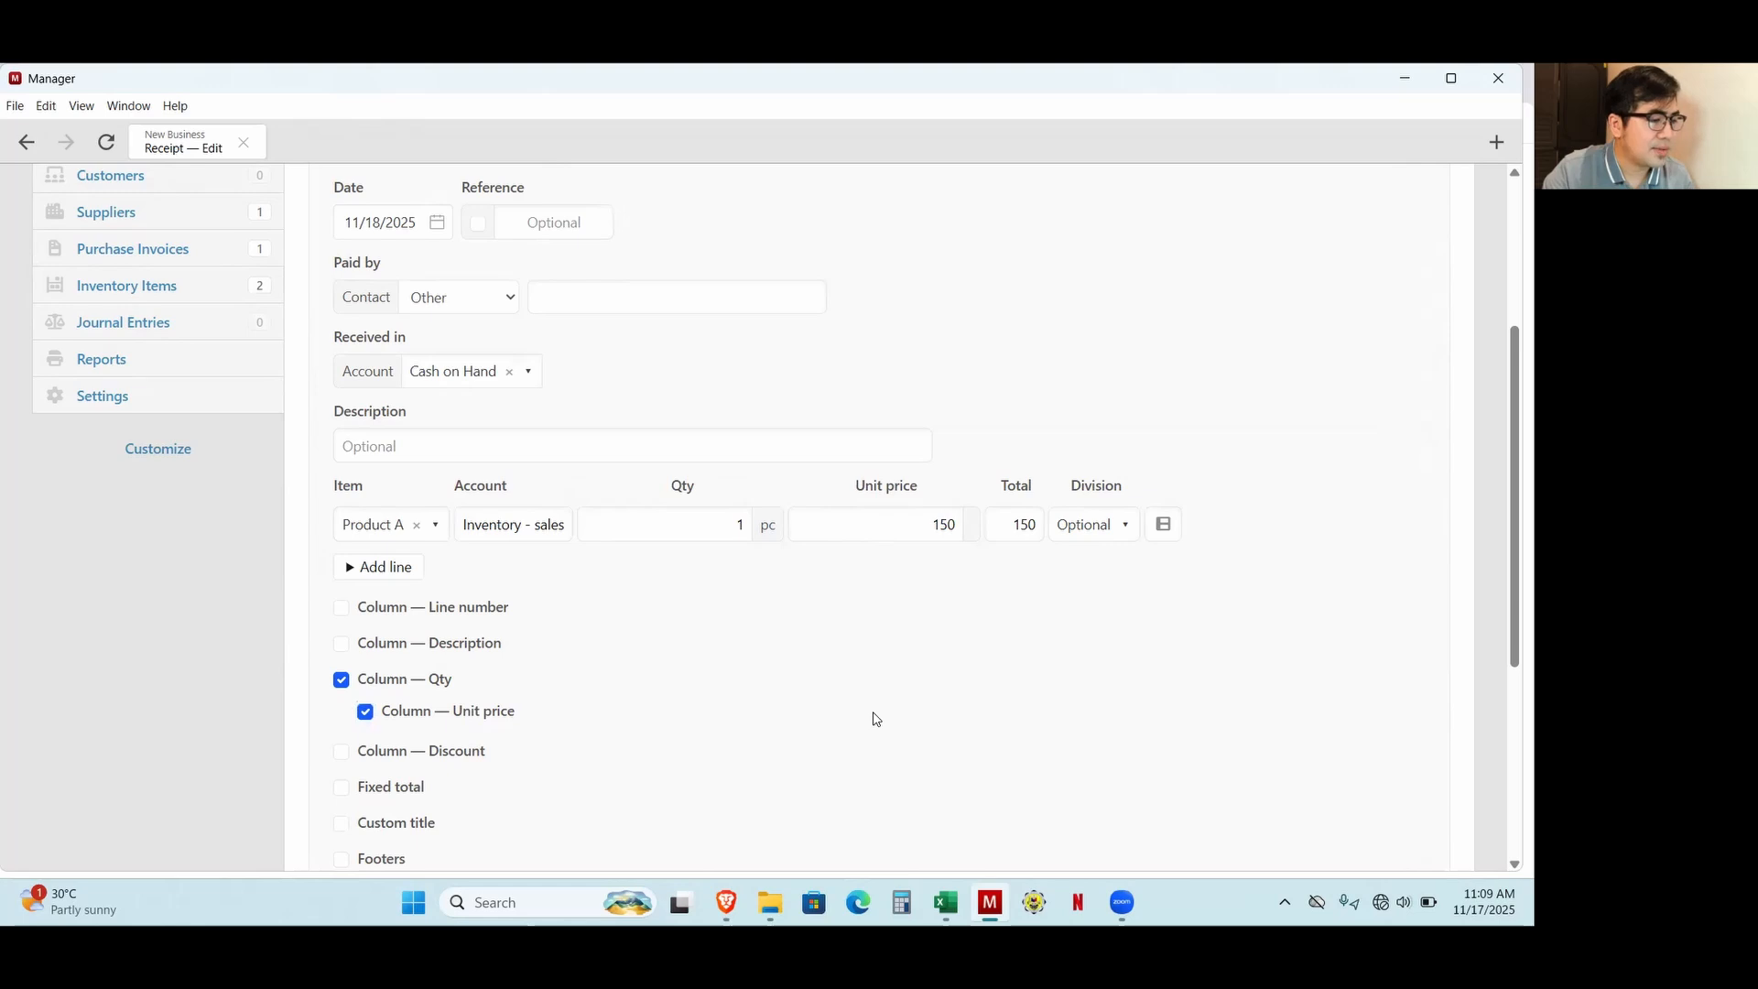
{"action": "left_click", "coordinate": [735, 524]}
{"action": "double_click", "coordinate": [739, 523]}
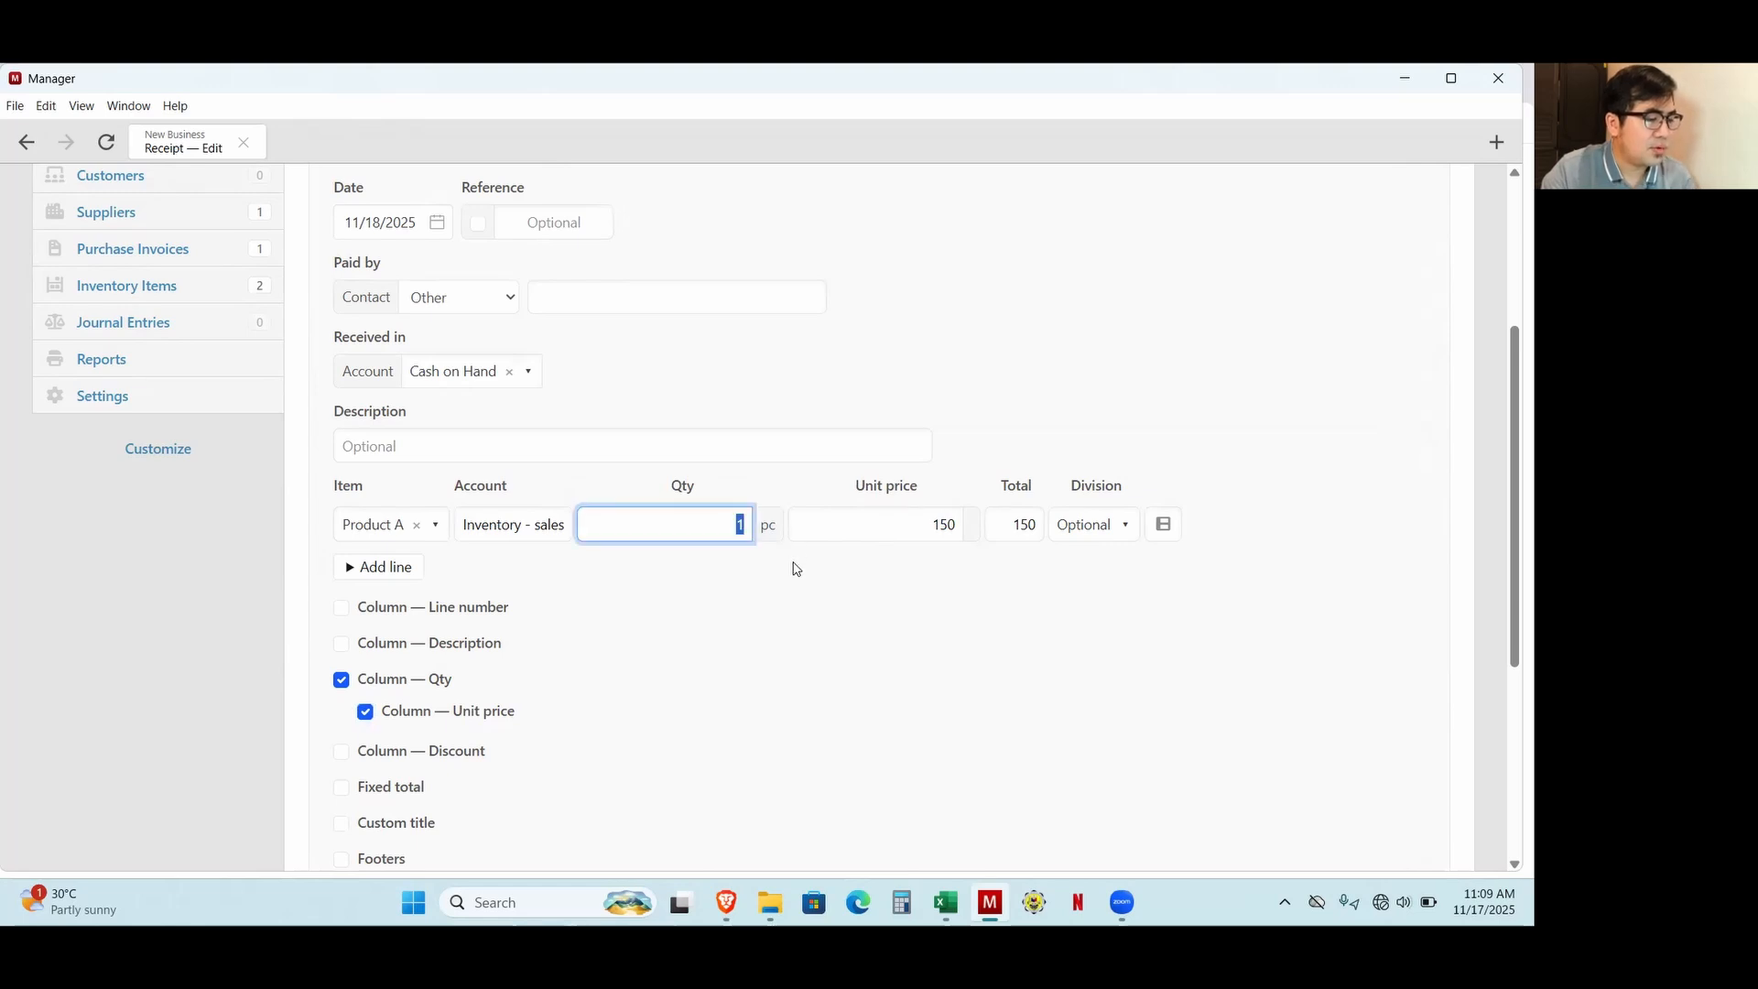
{"action": "type", "text": "200"}
{"action": "left_click", "coordinate": [793, 692]}
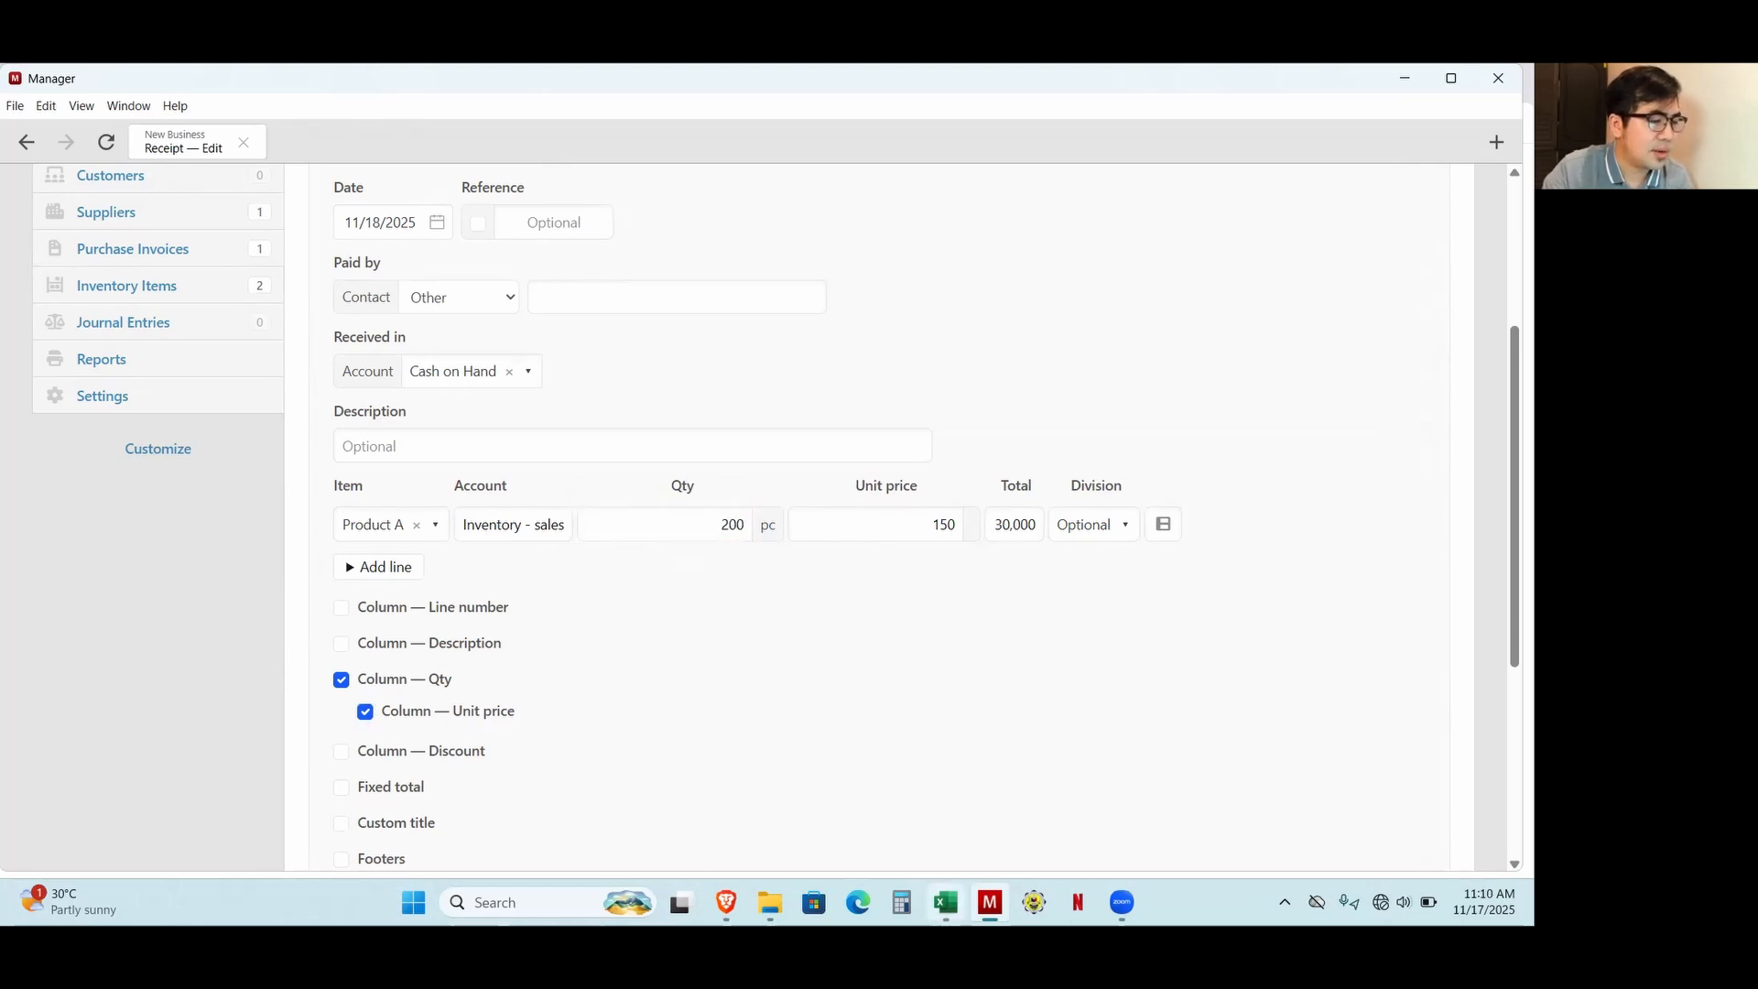
Check the 18-Nov sales in the Excel workbook and assign the Product A line in Manager to the Store 1 division.
{"action": "left_click", "coordinate": [946, 902]}
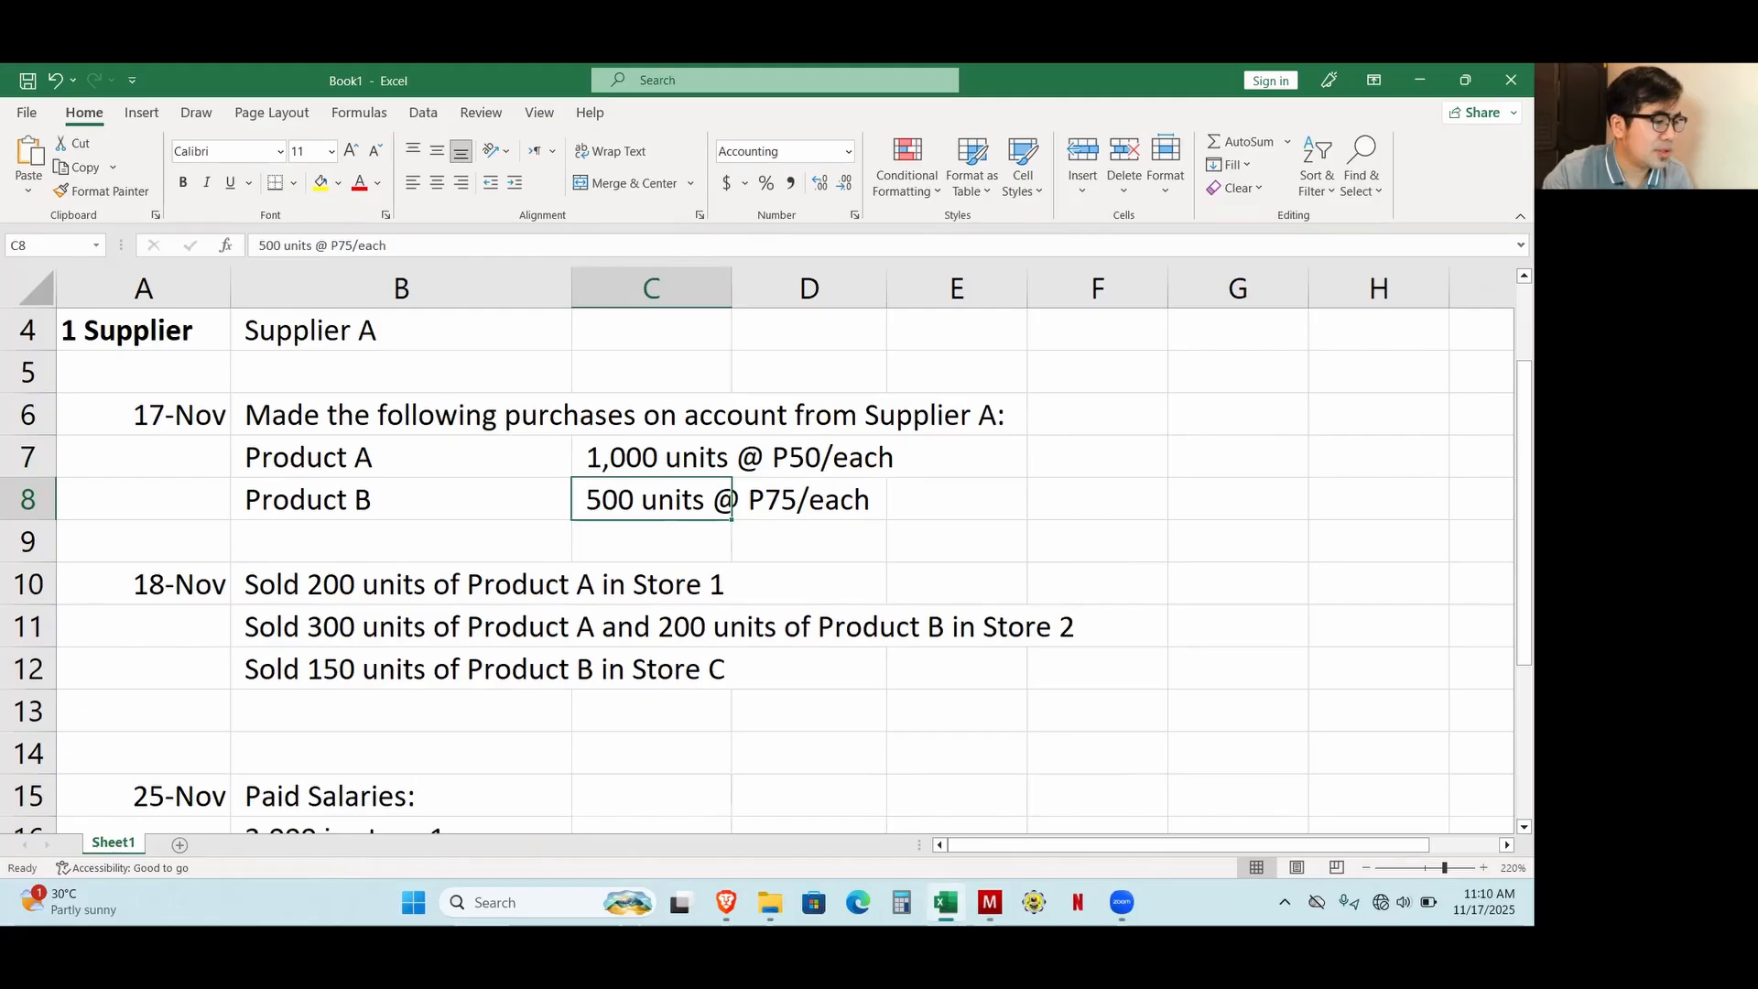
{"action": "left_click", "coordinate": [989, 902]}
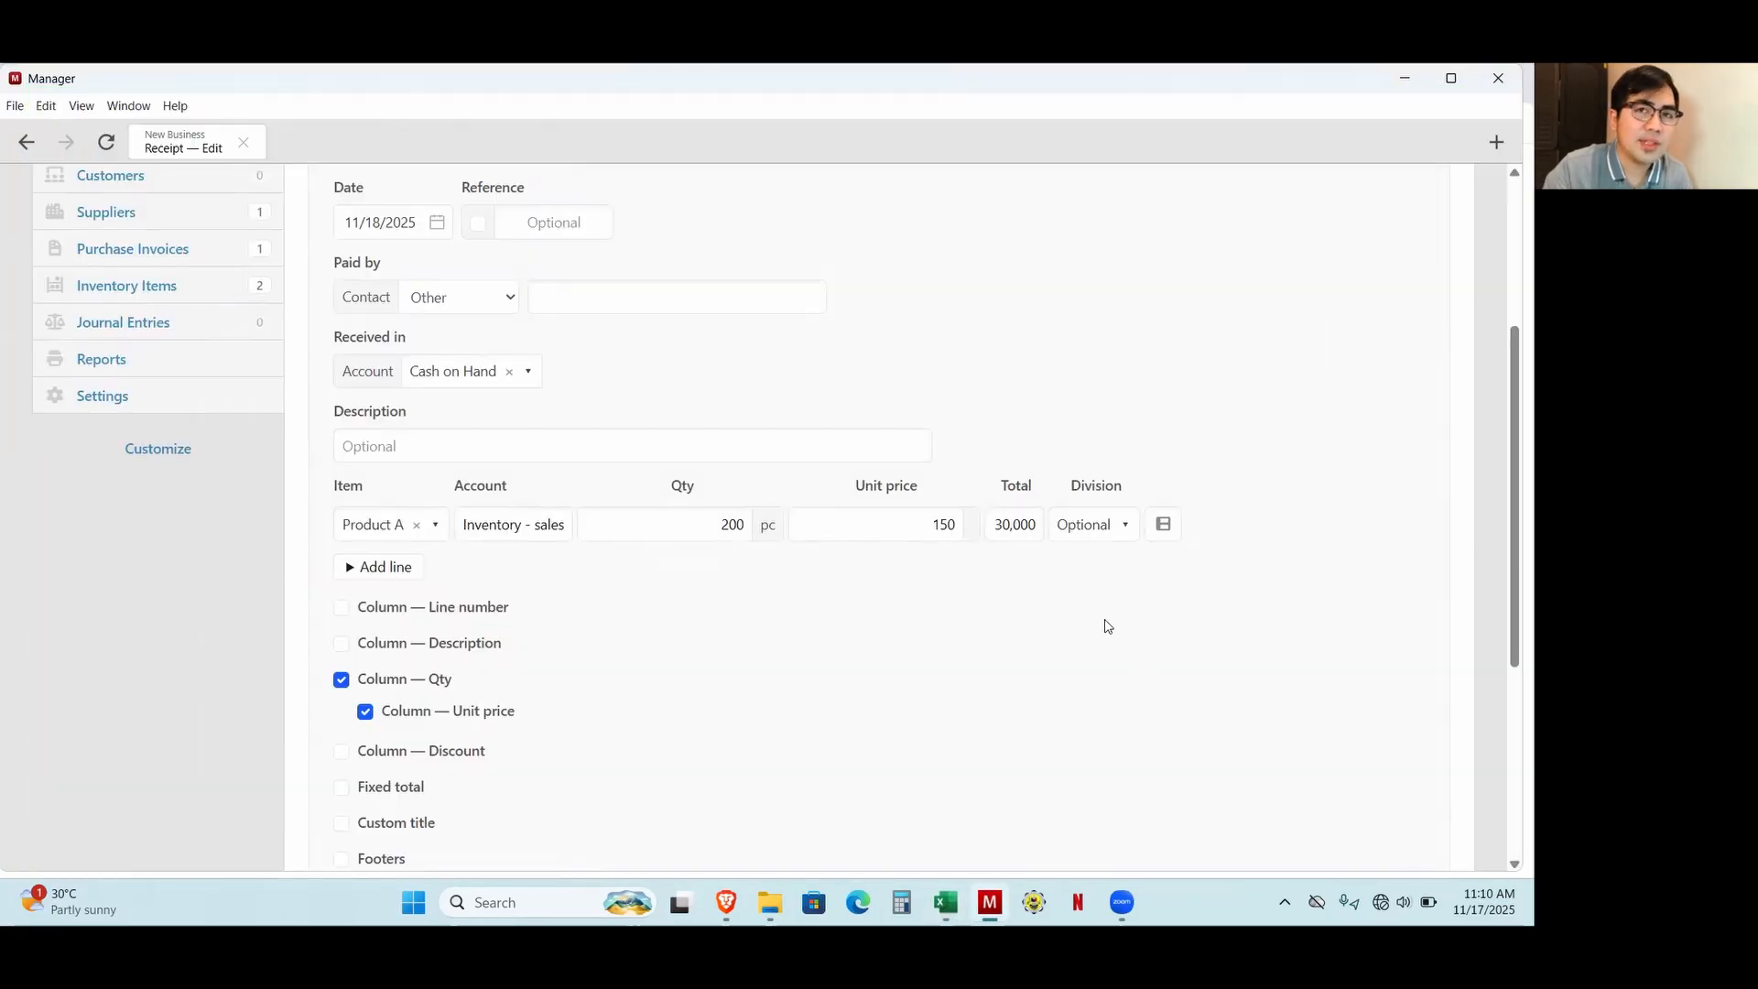
{"action": "left_click", "coordinate": [1099, 524]}
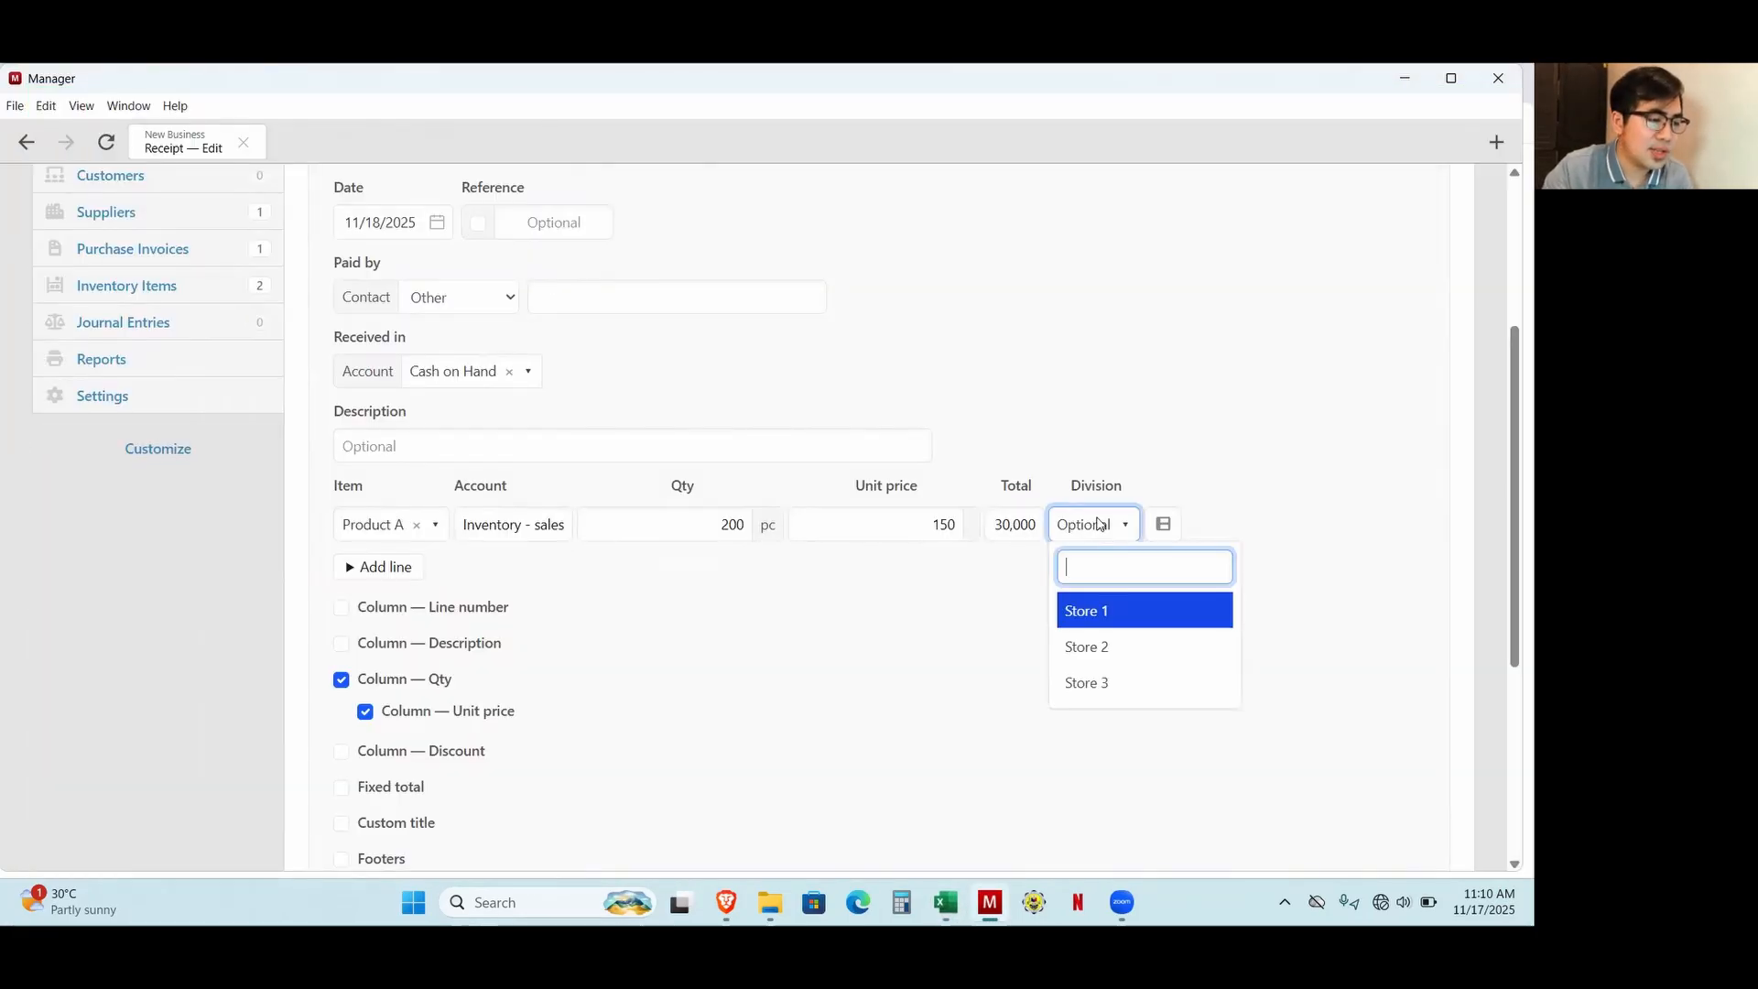
{"action": "left_click", "coordinate": [1108, 627]}
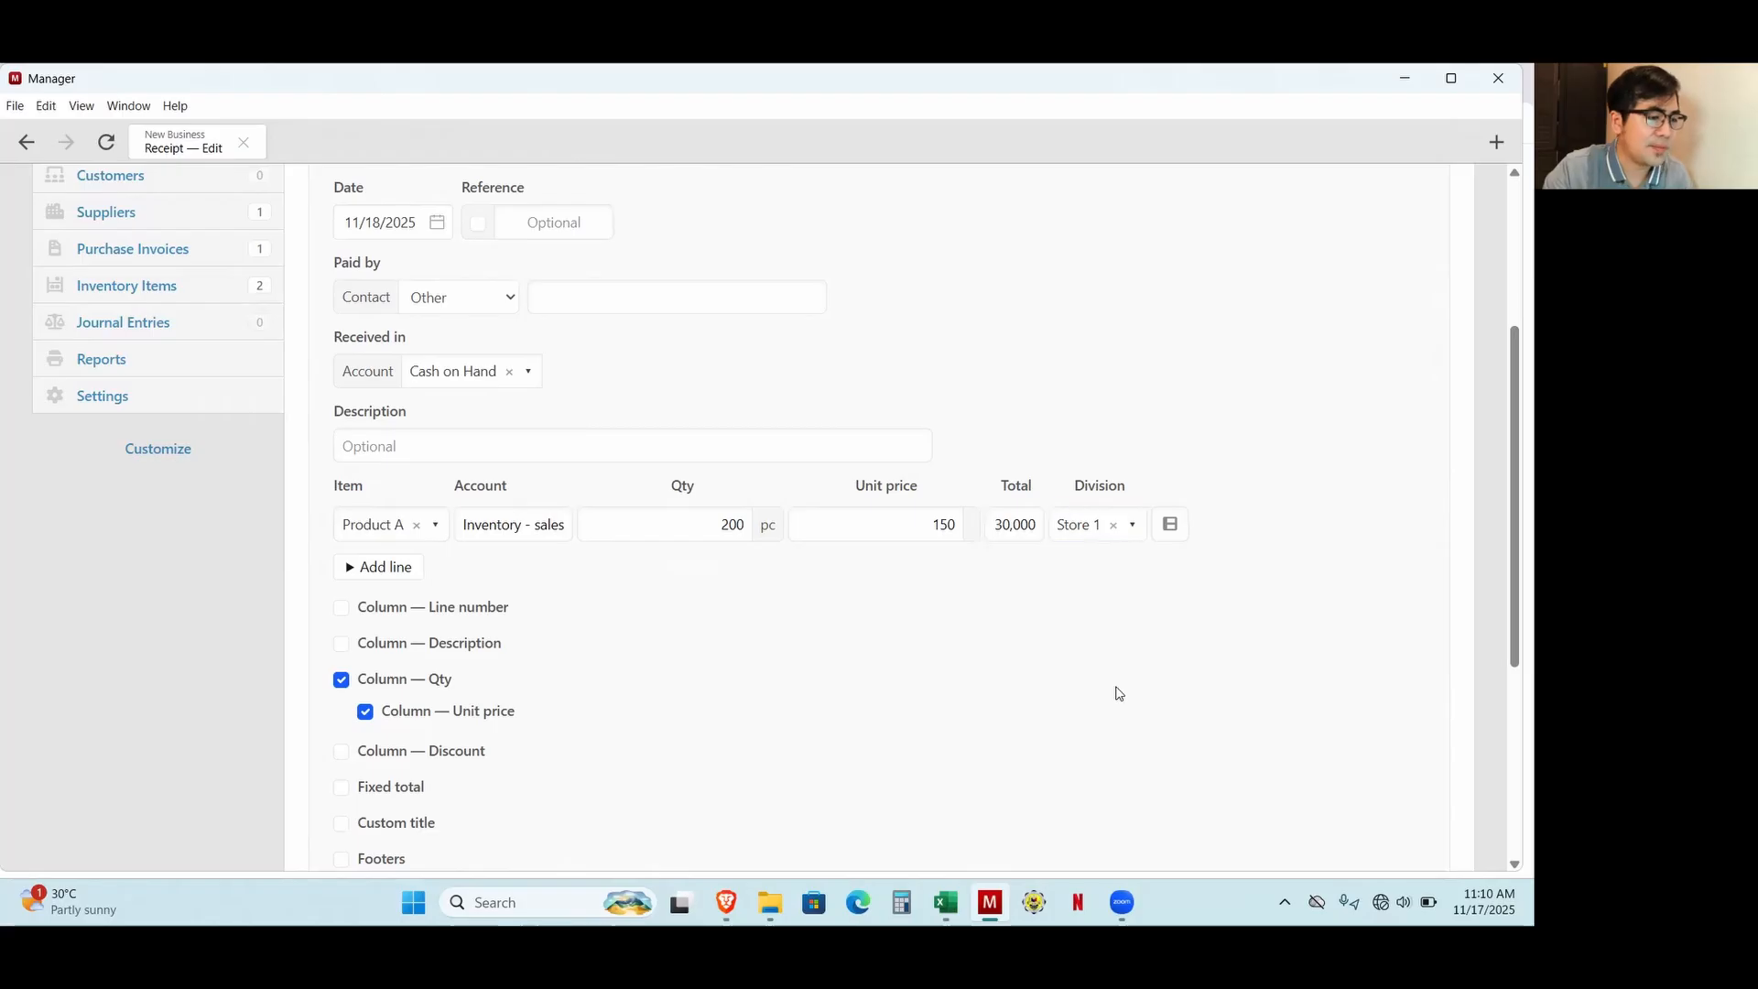
Duplicate the Product A line twice, consulting the Excel workbook, and change the third line's item to Product B in Manager.
{"action": "left_click", "coordinate": [1169, 524]}
{"action": "key", "text": "alt+Tab"}
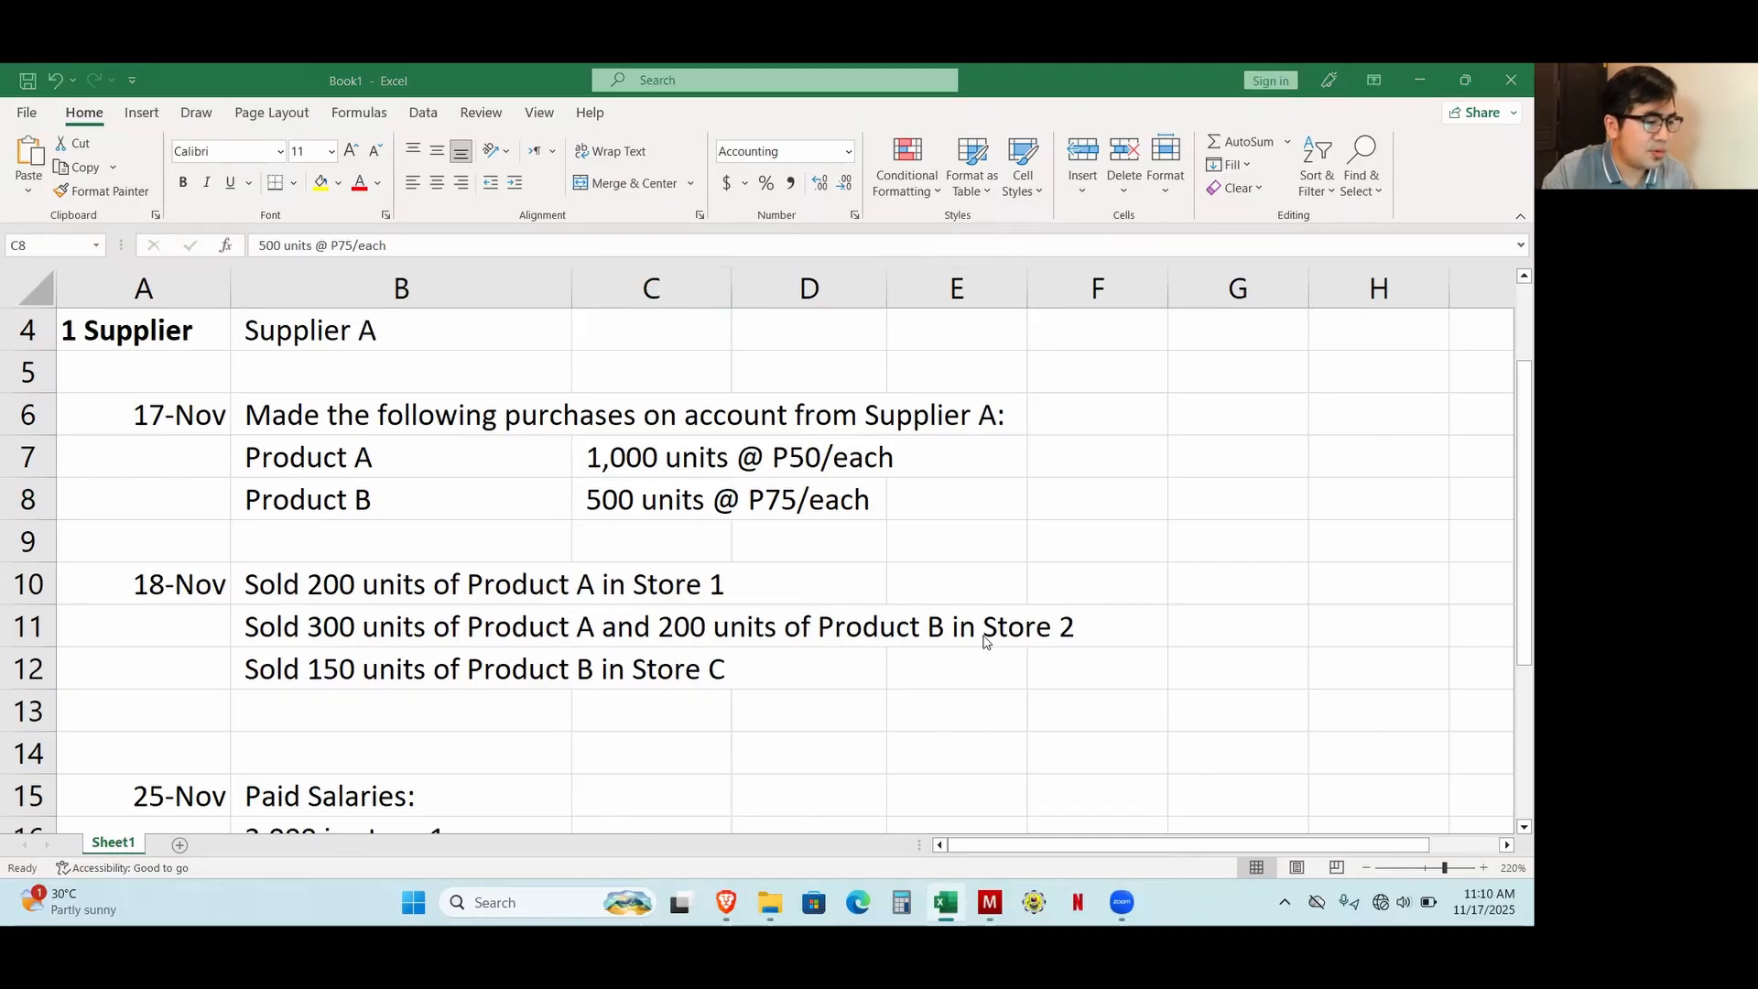
{"action": "key", "text": "alt+Tab"}
{"action": "left_click", "coordinate": [1212, 564]}
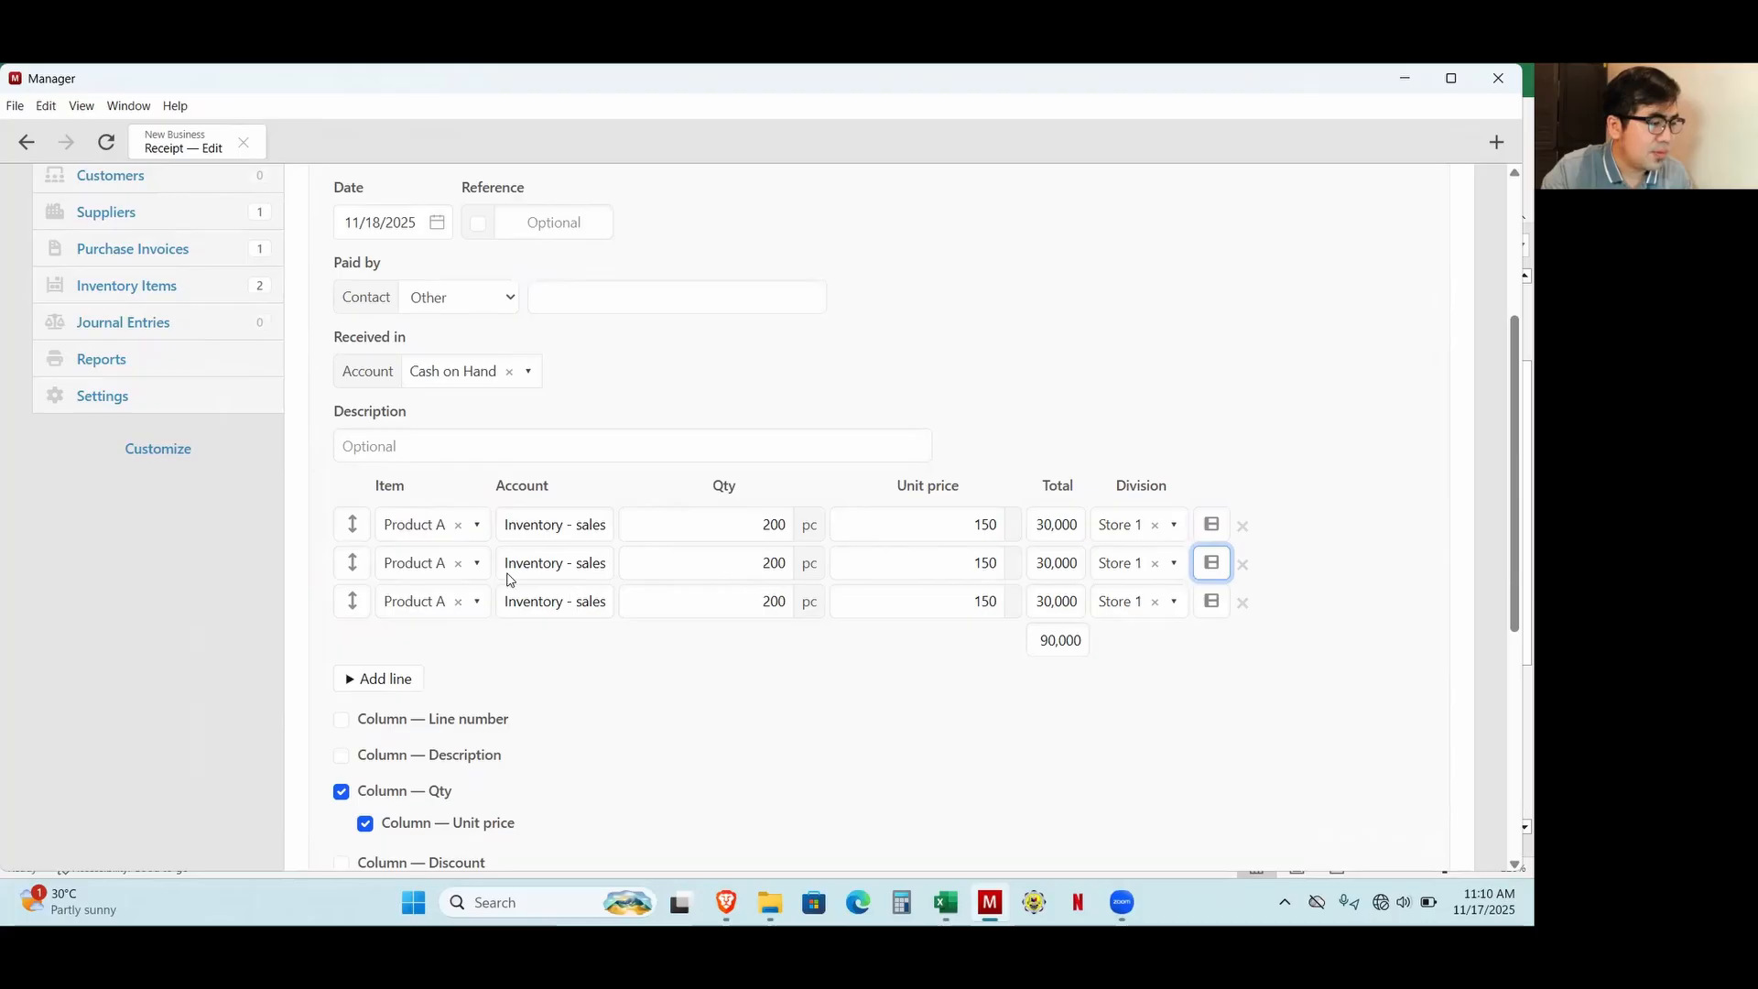
{"action": "left_click", "coordinate": [403, 600]}
{"action": "left_click", "coordinate": [451, 725]}
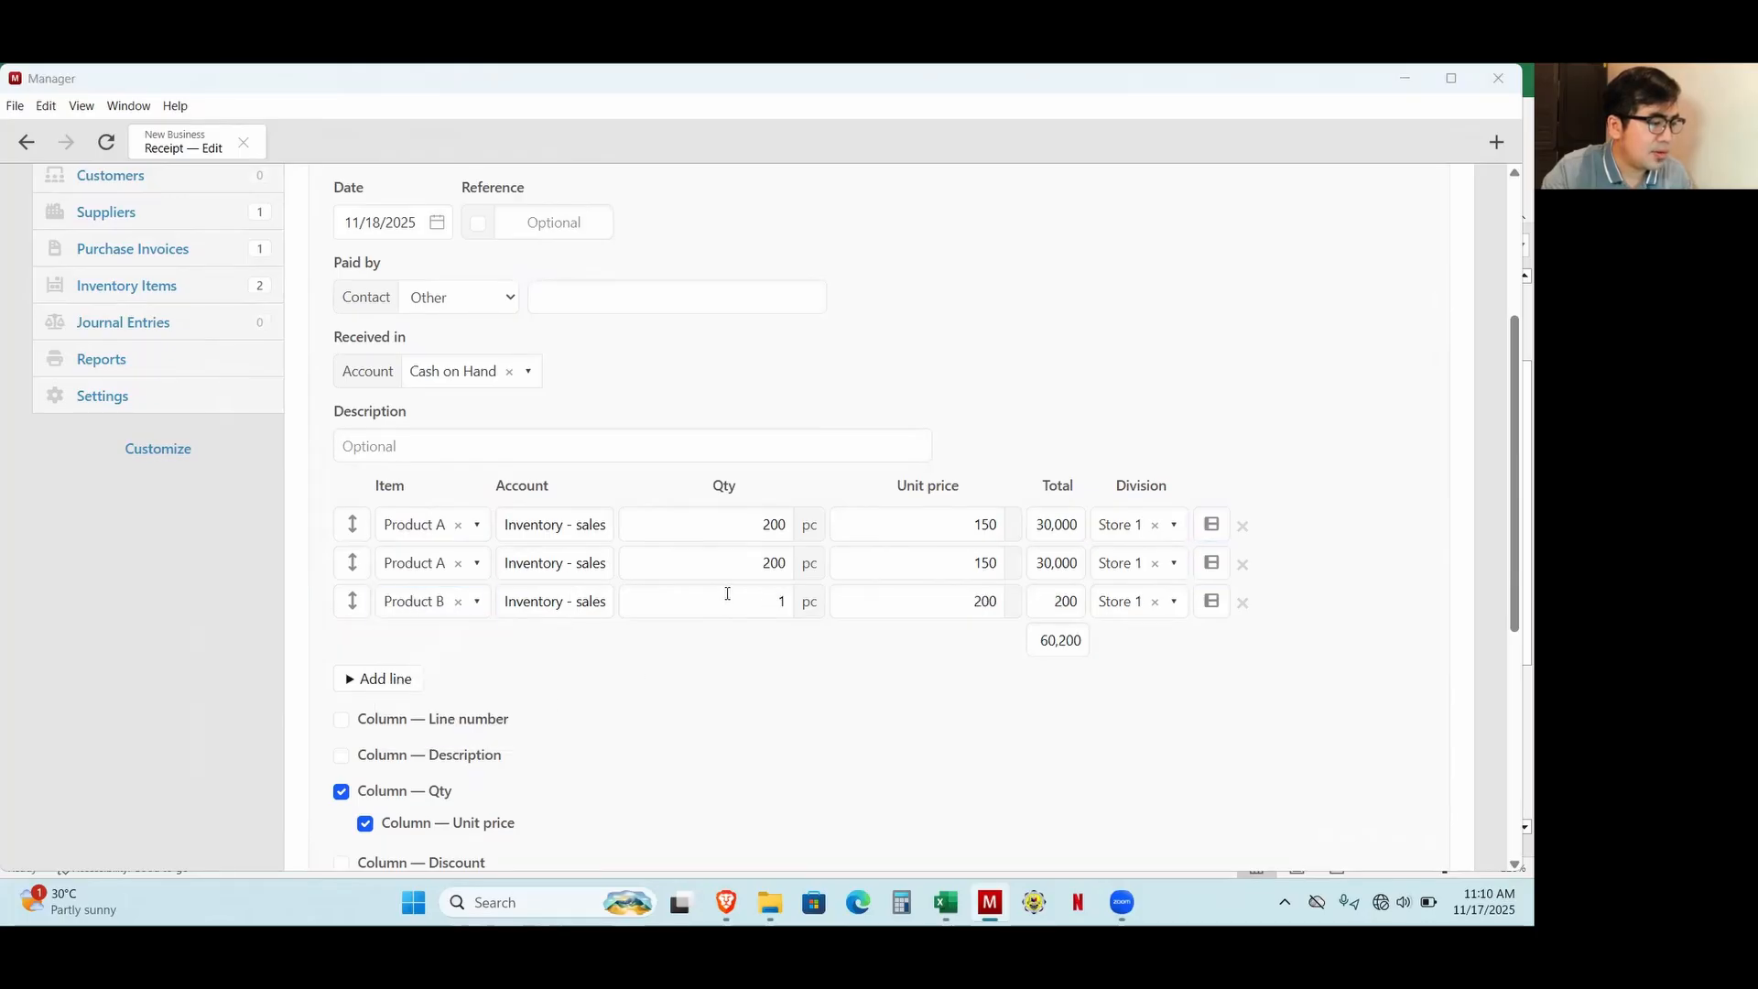
Recheck the Excel workbook and set the second line's quantity to 300 and the Product B line's quantity to 200 in Manager.
{"action": "key", "text": "alt+Tab"}
{"action": "key", "text": "alt+Tab"}
{"action": "double_click", "coordinate": [773, 562]}
{"action": "type", "text": "300"}
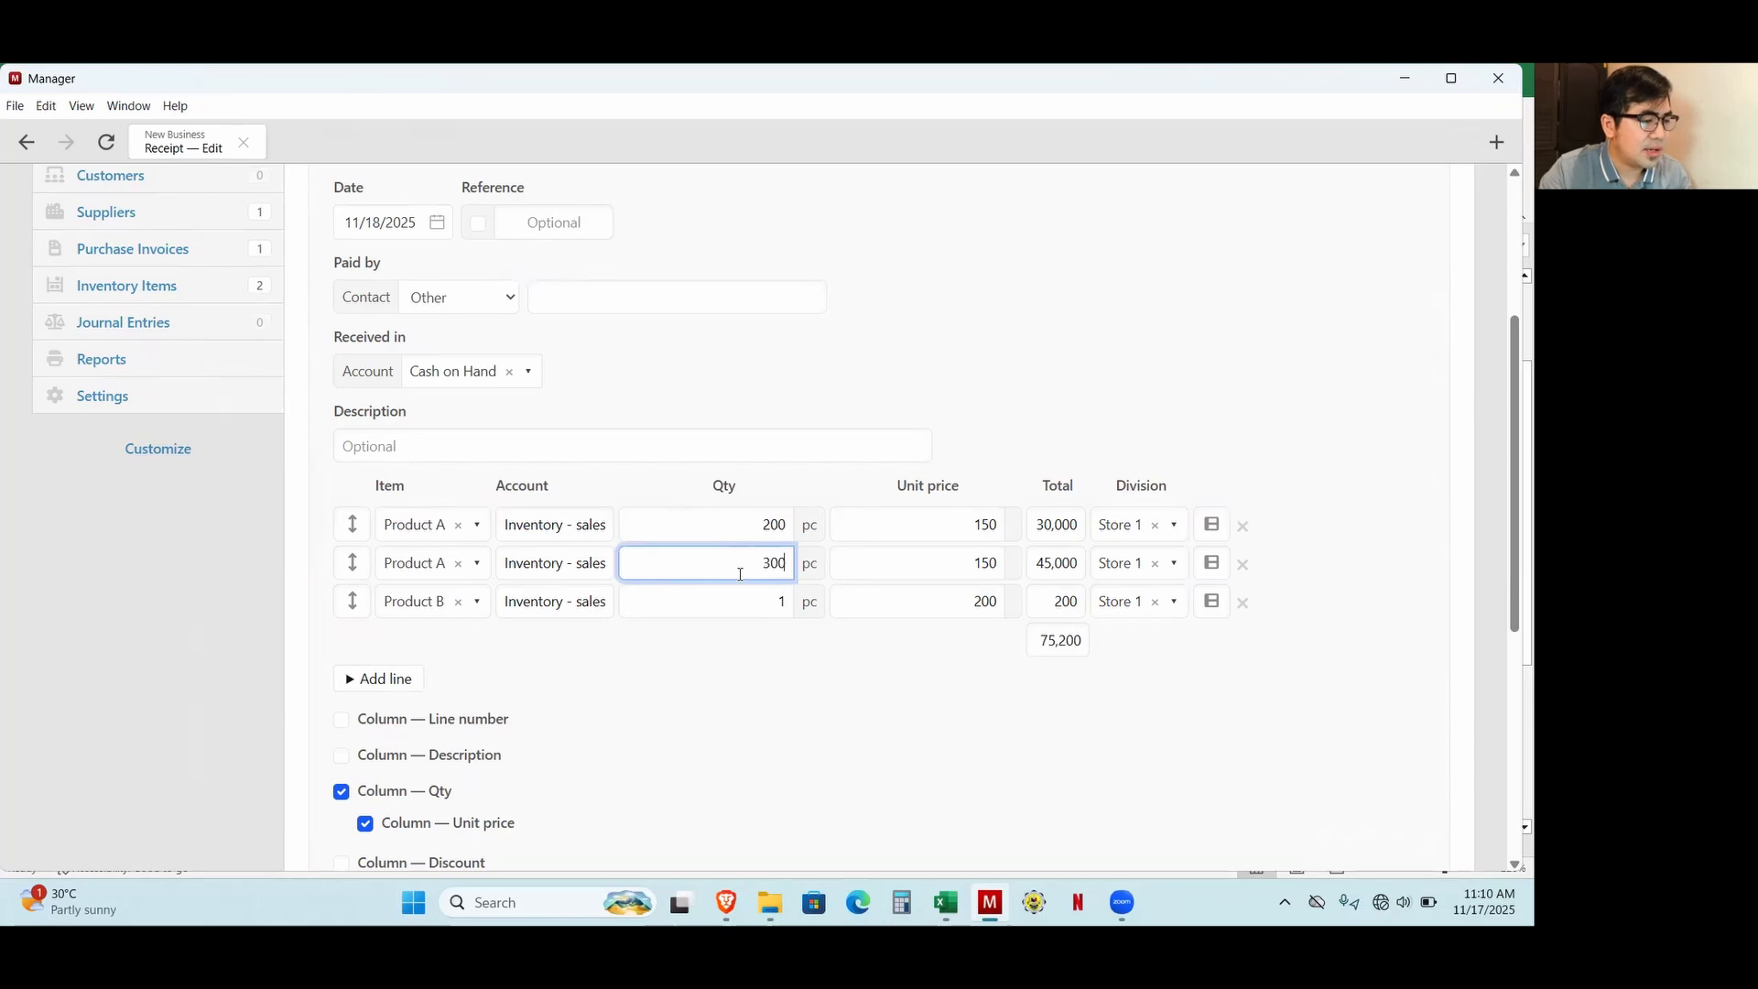
{"action": "double_click", "coordinate": [748, 592]}
{"action": "type", "text": "2000"}
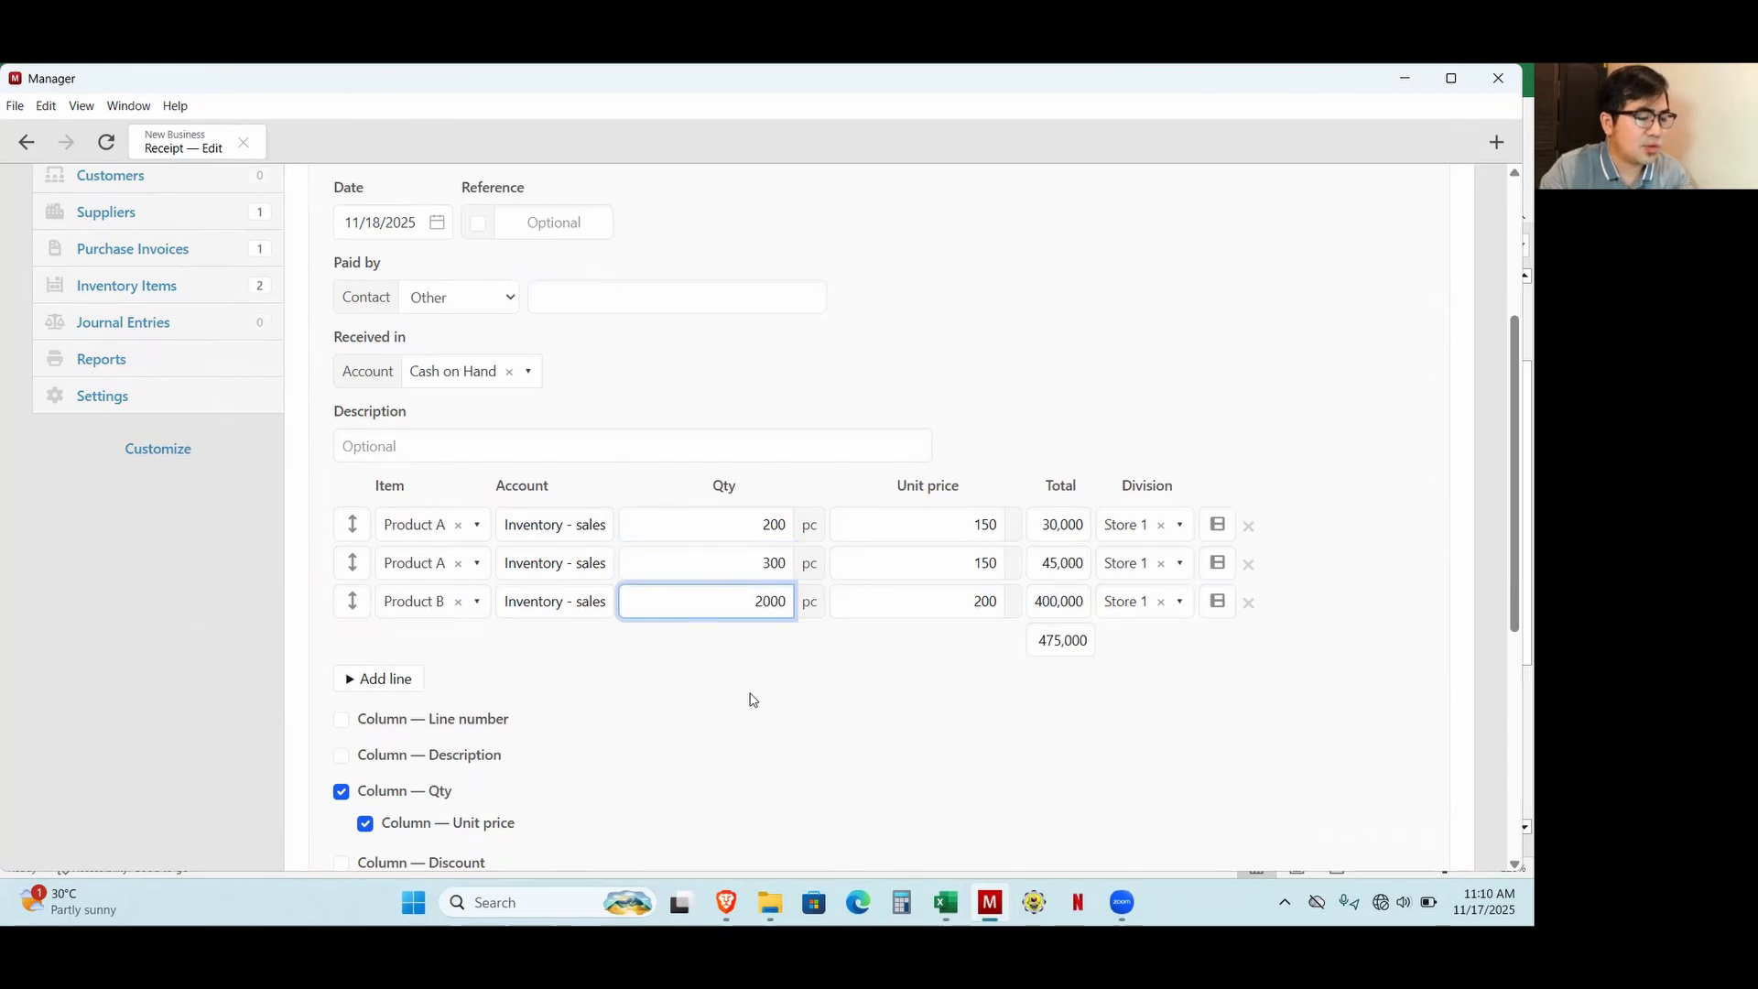
{"action": "key", "text": "BackSpace"}
{"action": "scroll", "coordinate": [575, 559], "scroll_direction": "up", "scroll_amount": 2}
{"action": "scroll", "coordinate": [560, 606], "scroll_direction": "down", "scroll_amount": 2}
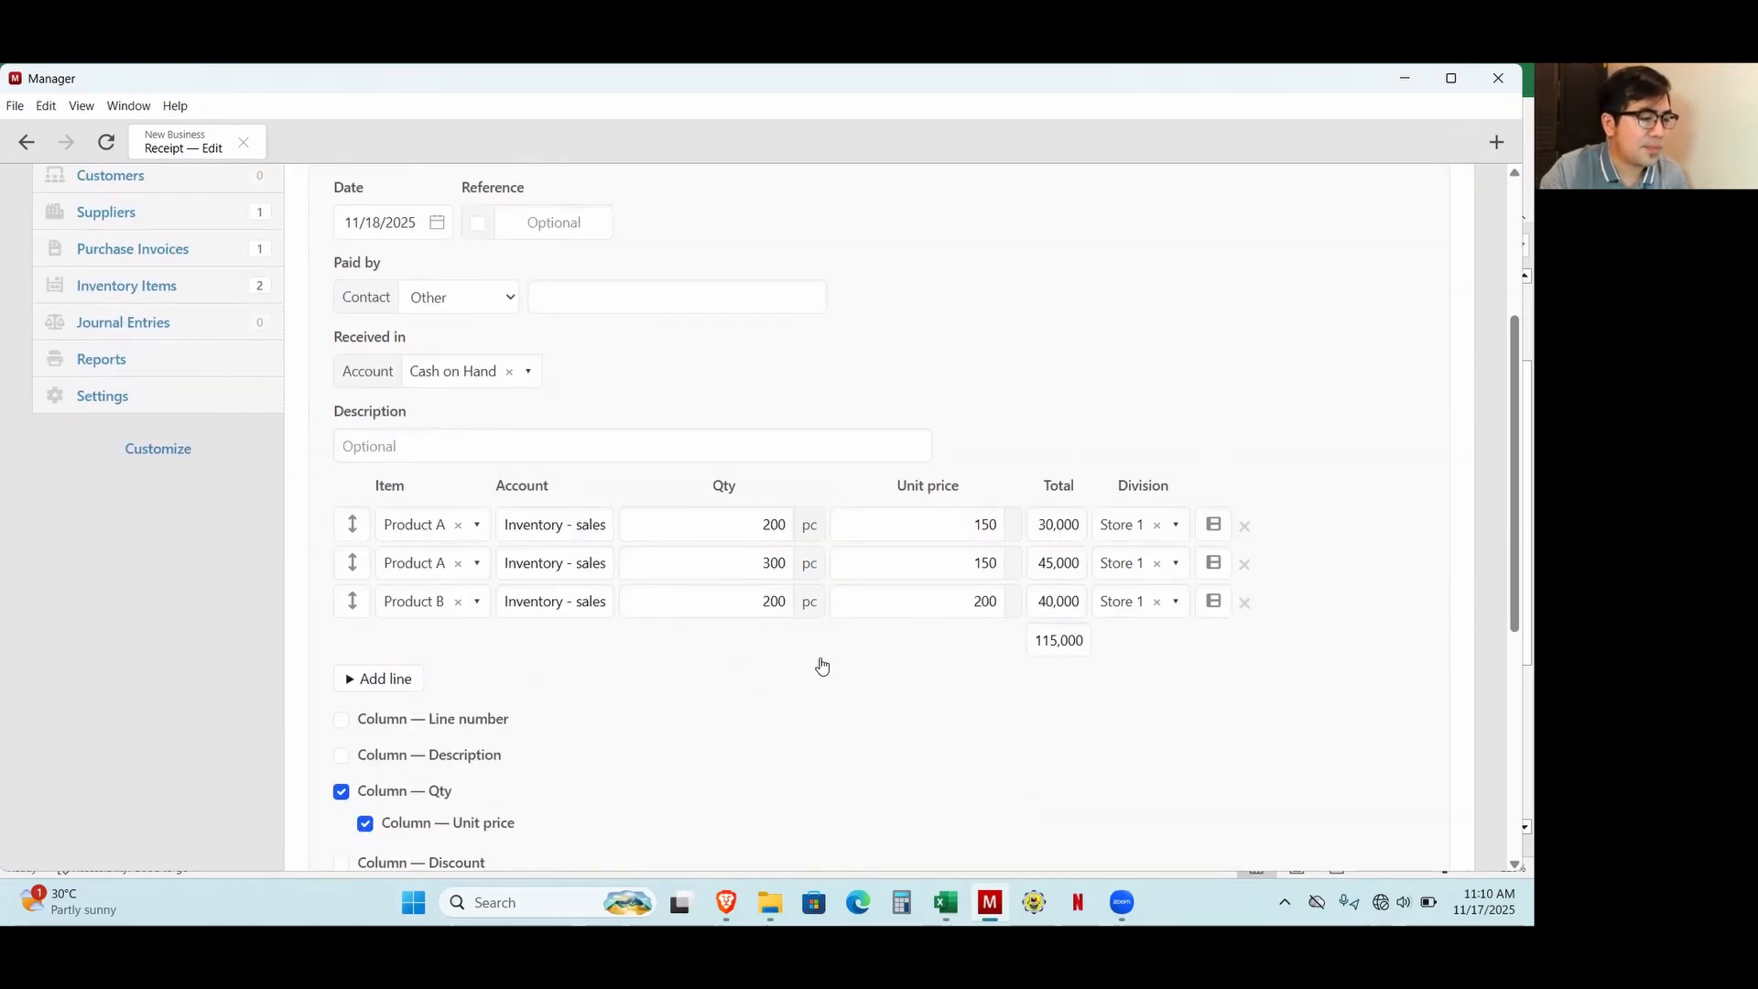
Assign the second Product A line and the Product B line to the Store 2 division.
{"action": "left_click", "coordinate": [1143, 573]}
{"action": "left_click", "coordinate": [1146, 683]}
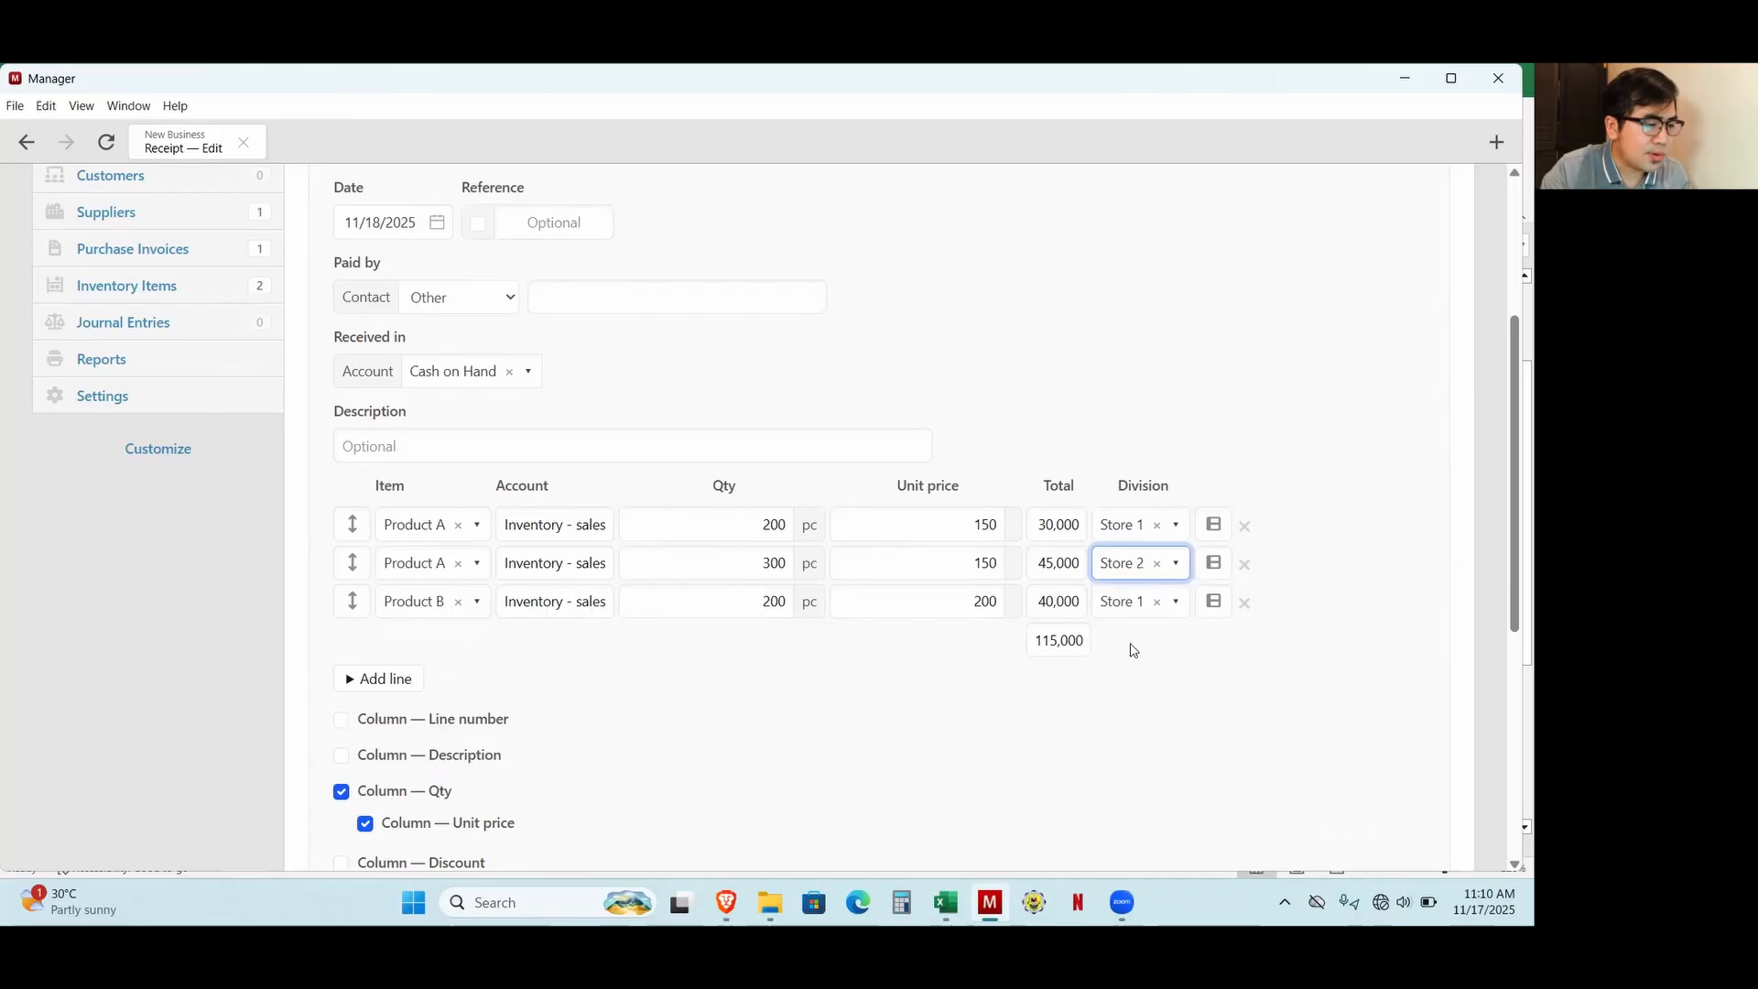
{"action": "left_click", "coordinate": [1131, 612]}
{"action": "left_click", "coordinate": [1145, 726]}
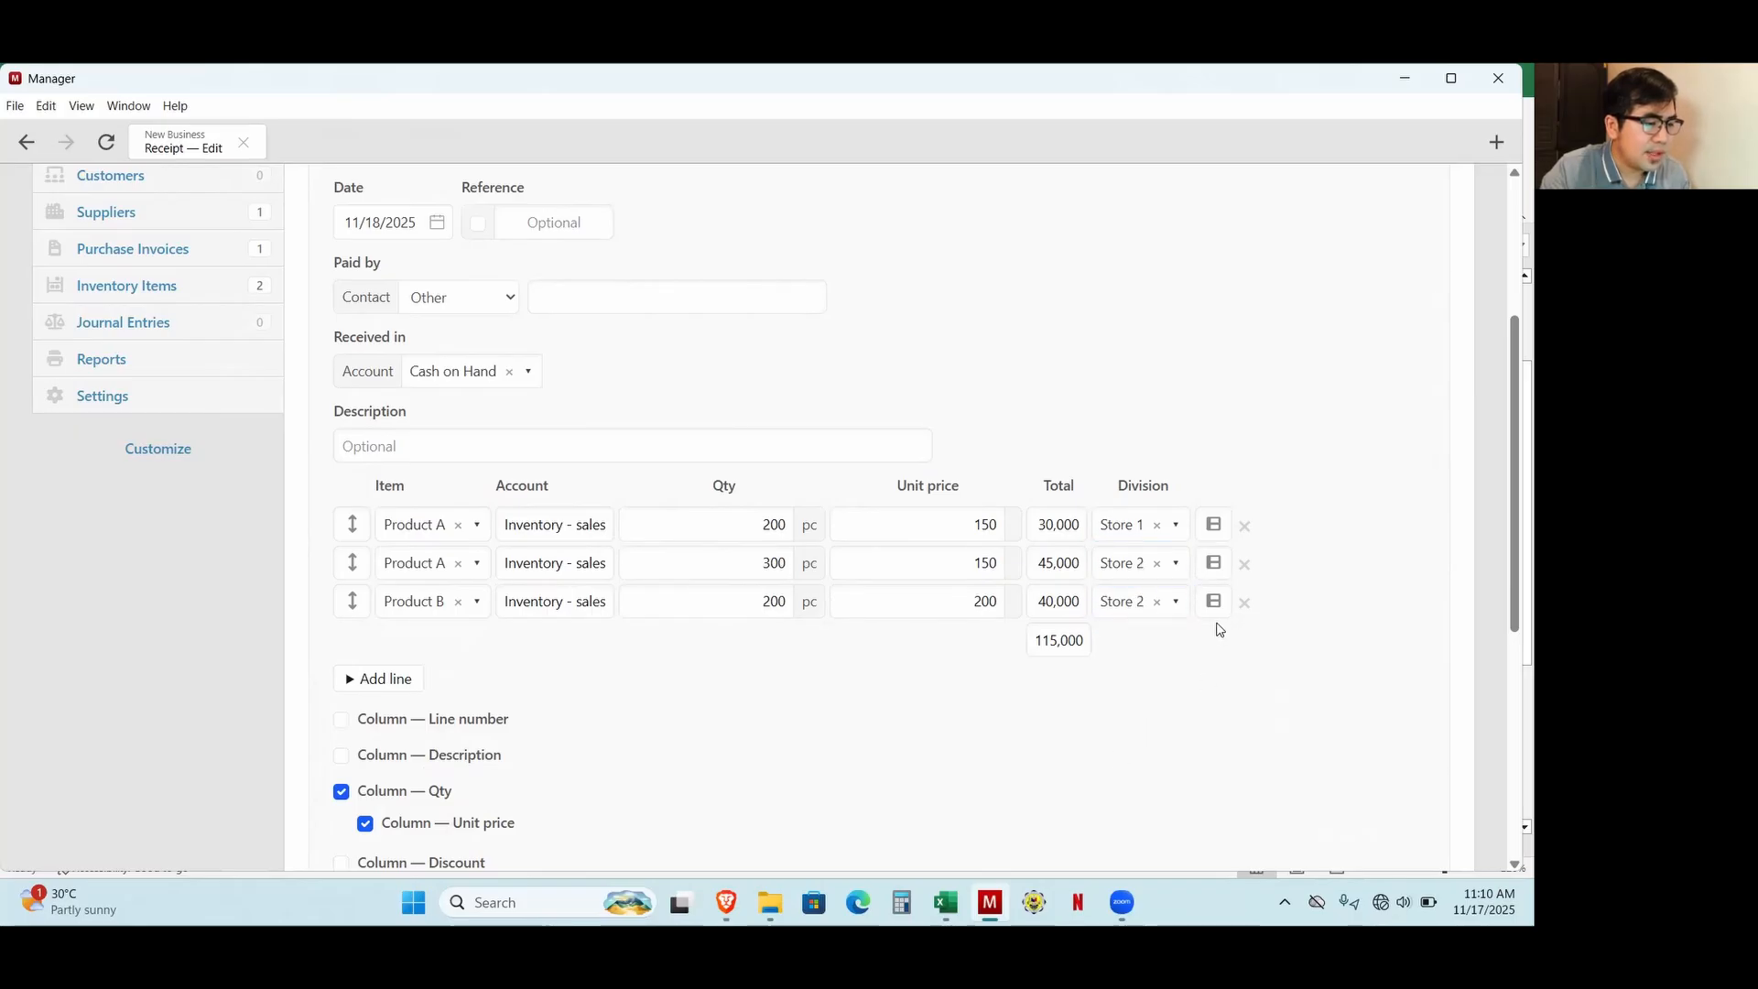
Check the last 18-Nov sale in Excel and add a fourth receipt line in Manager for 150 units of Product B in Store 3.
{"action": "key", "text": "alt+Tab"}
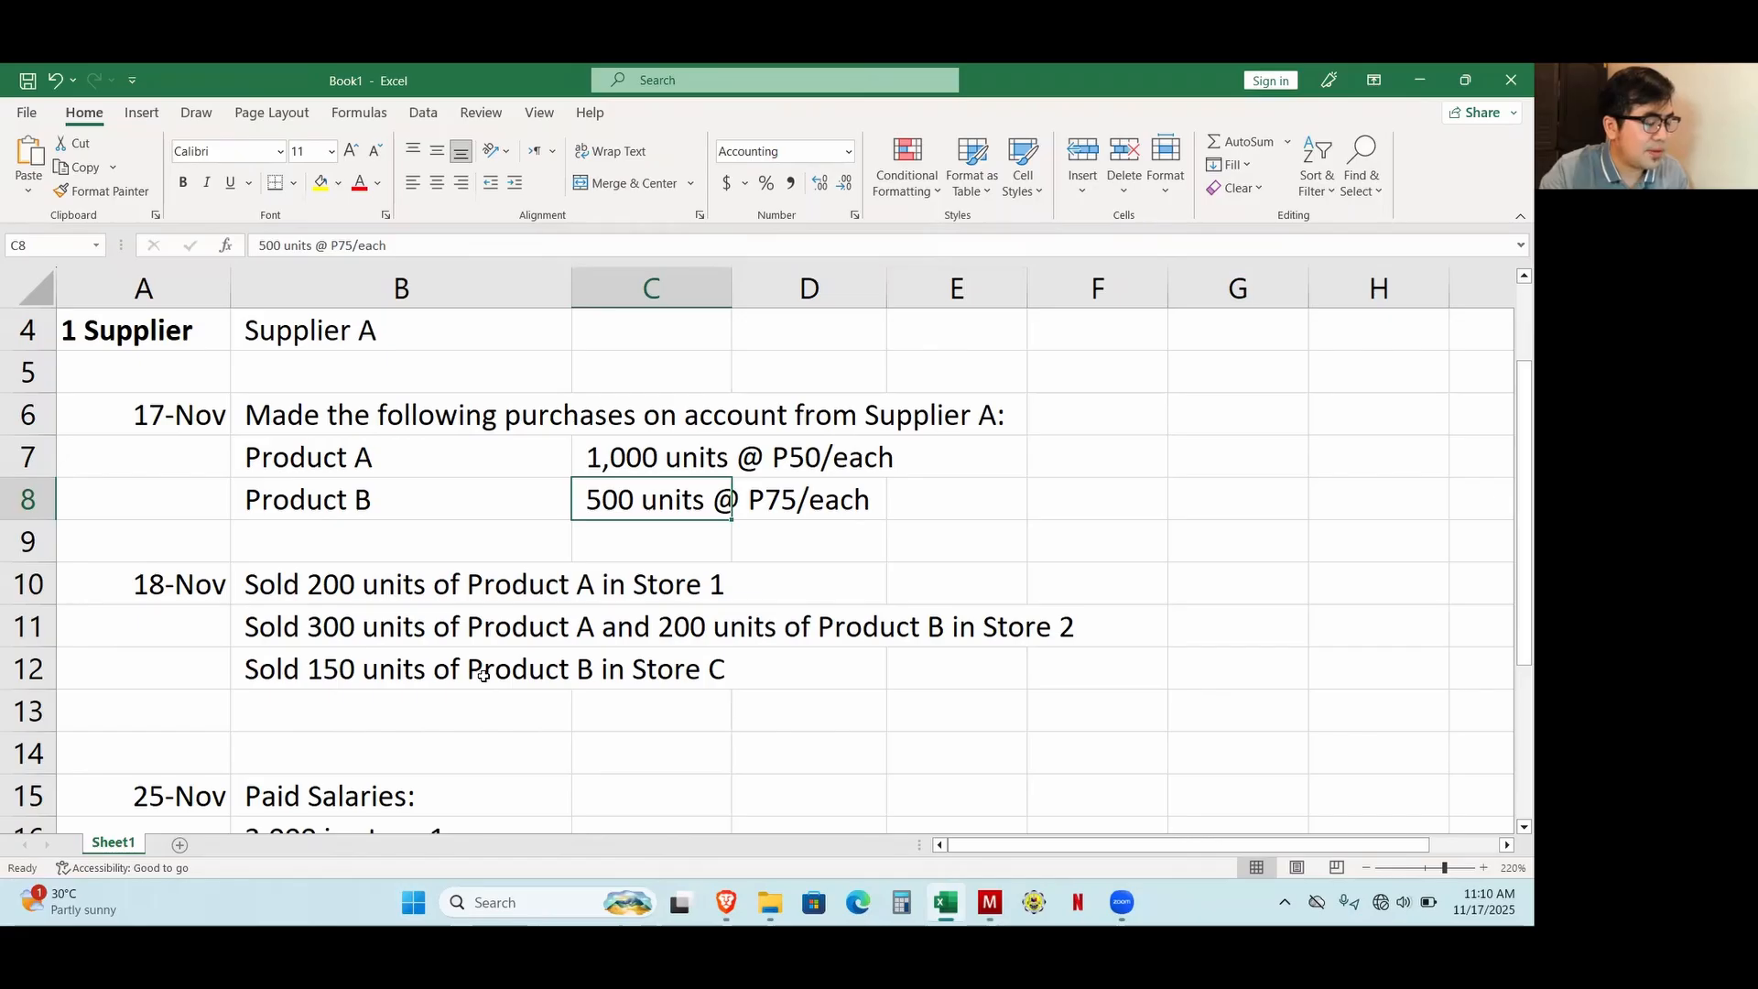
{"action": "key", "text": "alt+Tab"}
{"action": "double_click", "coordinate": [770, 640]}
{"action": "type", "text": "1"}
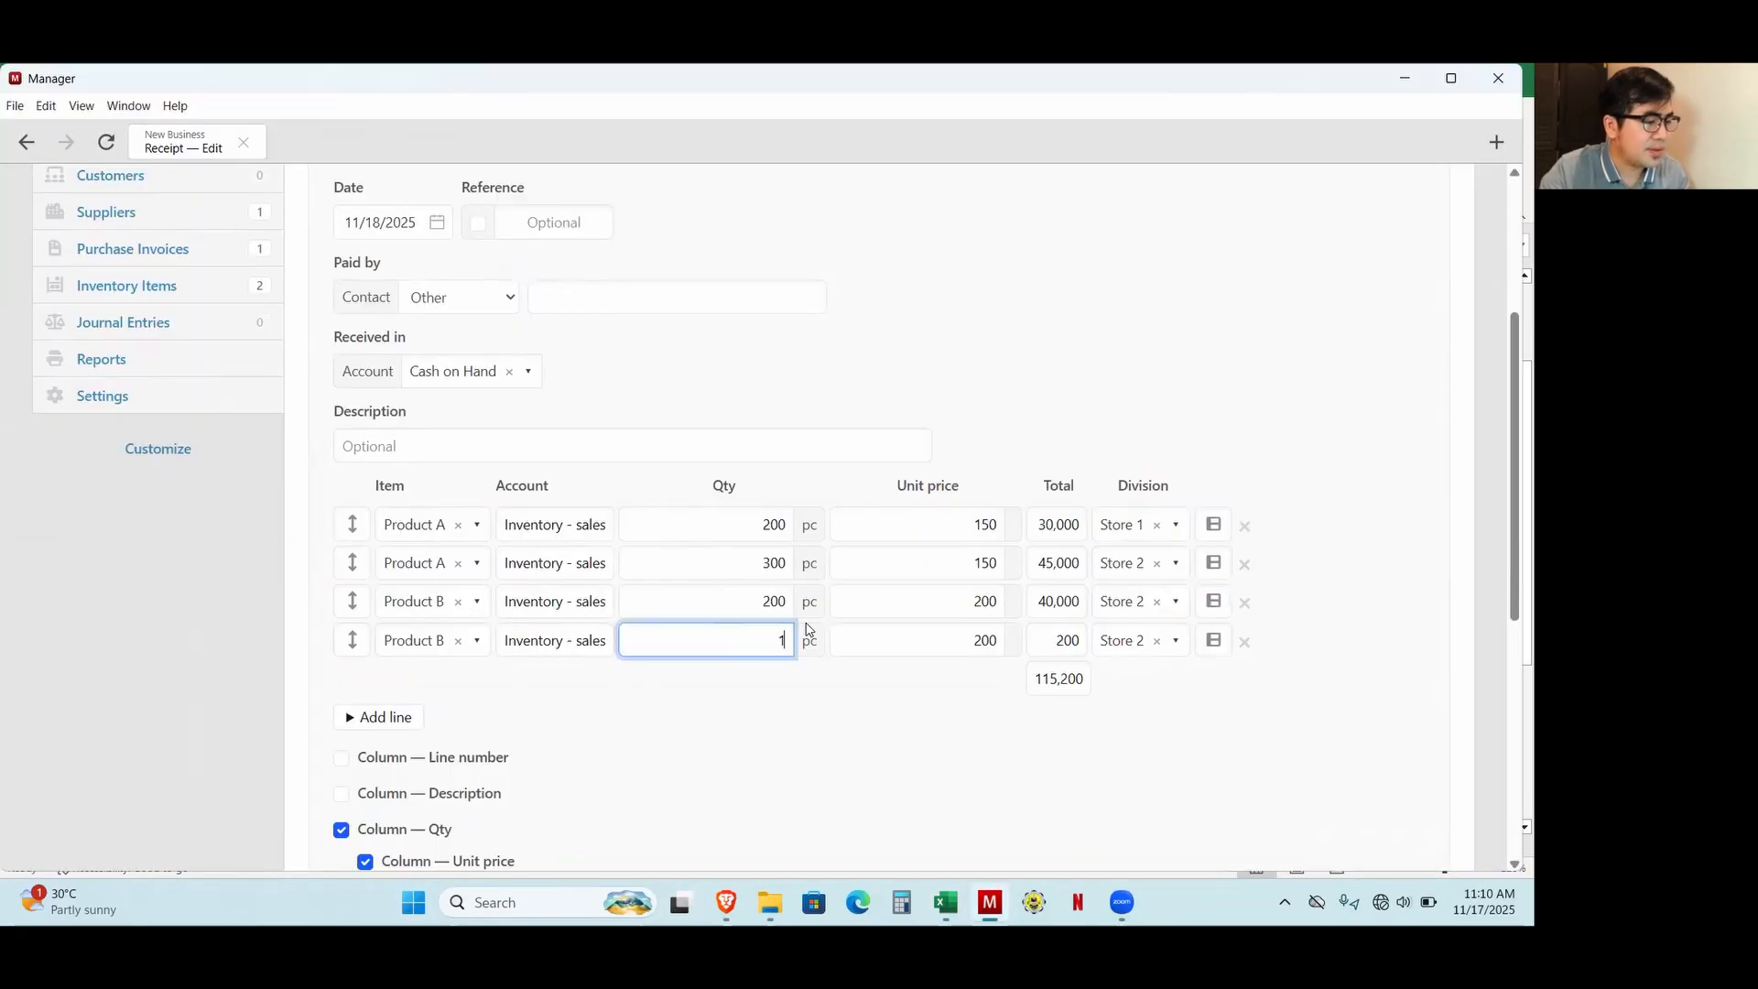
{"action": "type", "text": "50"}
{"action": "left_click", "coordinate": [1156, 643]}
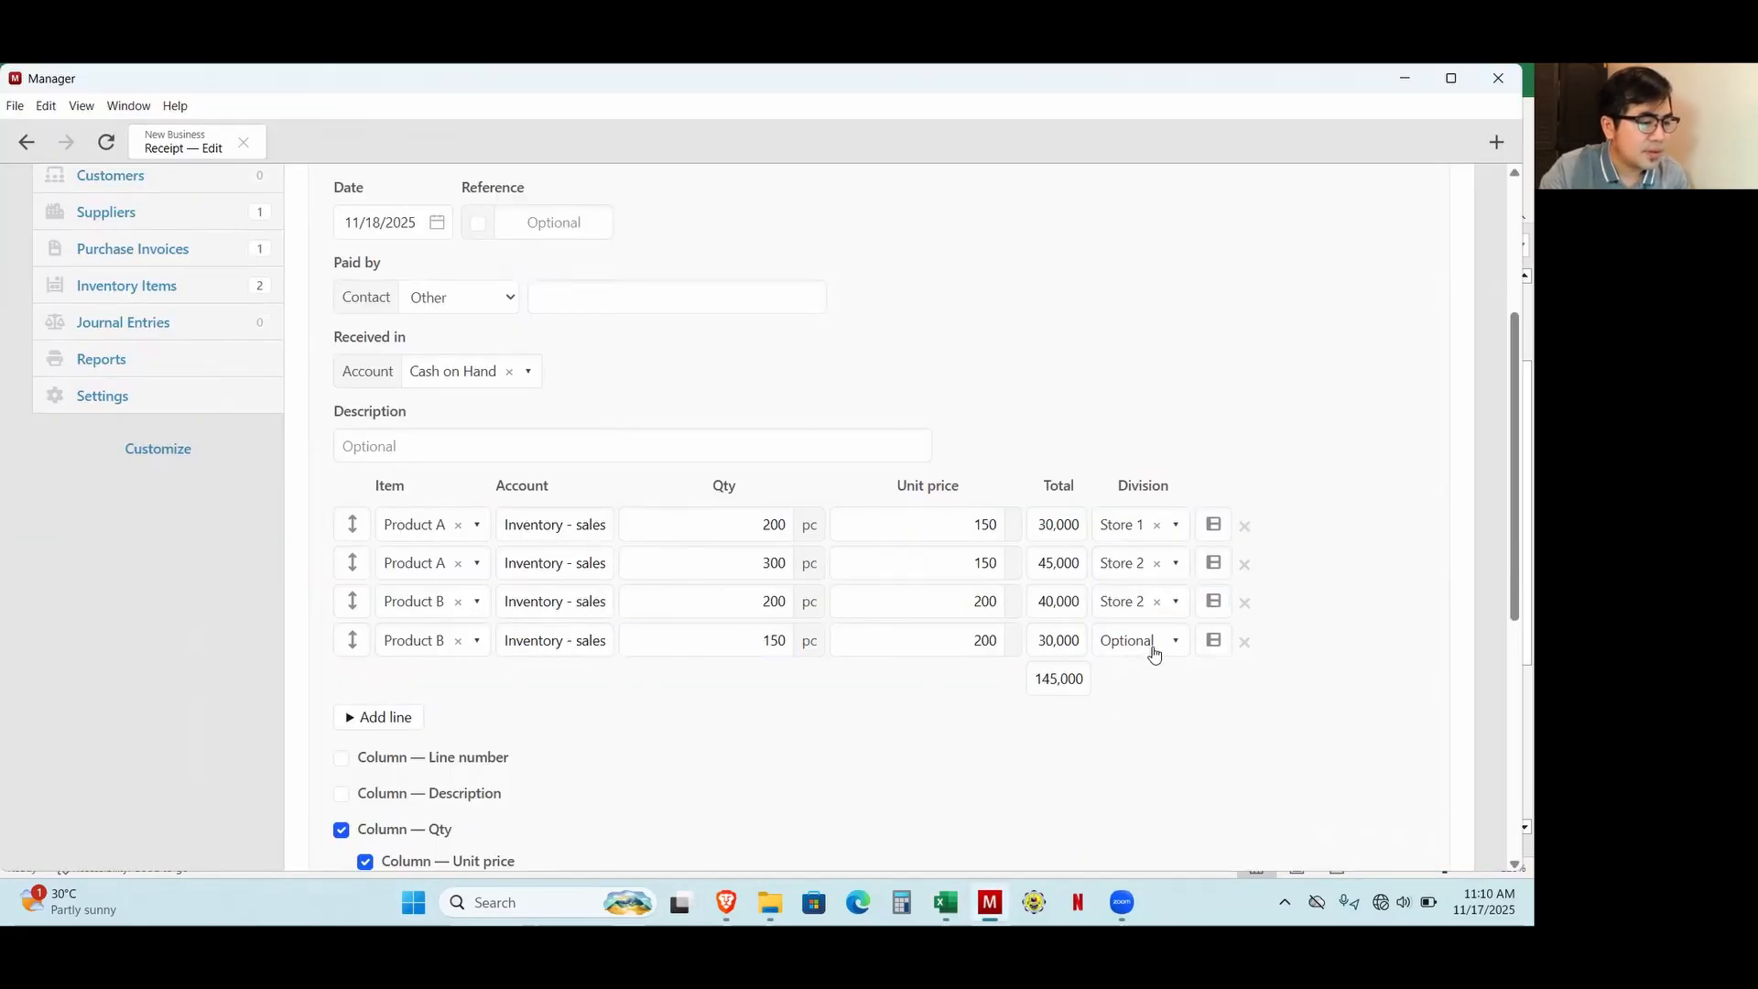
{"action": "left_click", "coordinate": [1154, 653]}
{"action": "left_click", "coordinate": [1136, 797]}
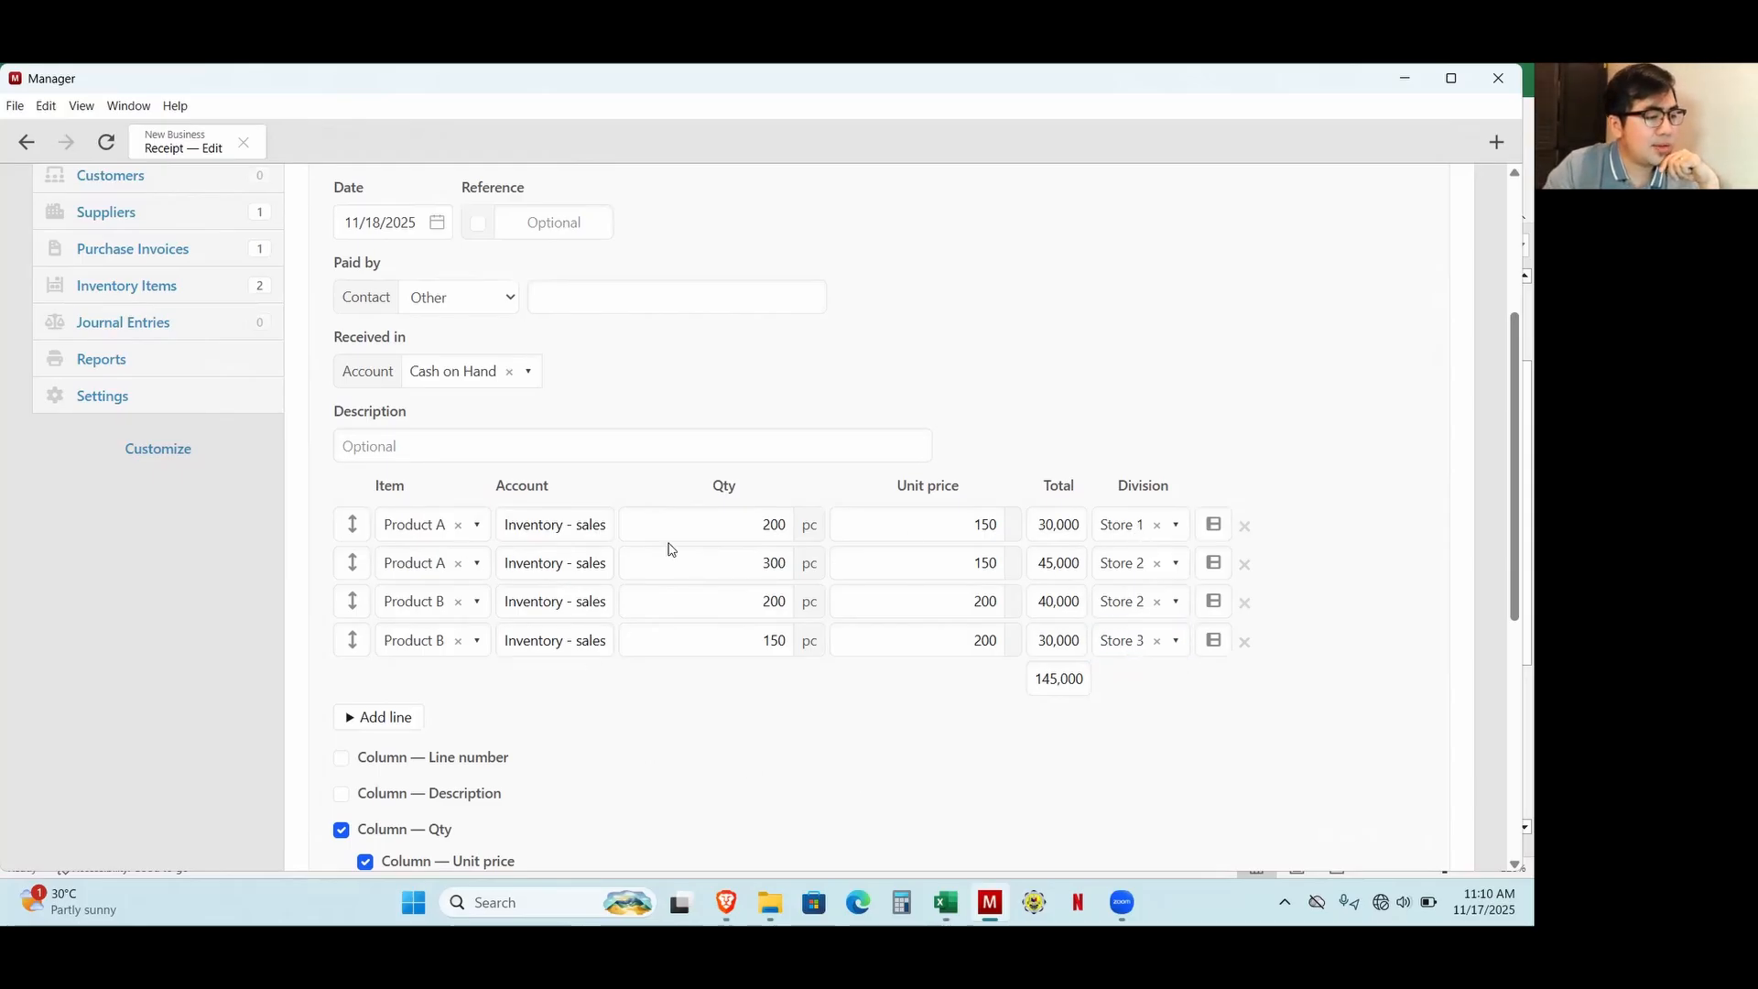
Enter the receipt description "Sales for the day" and create the receipt.
{"action": "left_click", "coordinate": [751, 524]}
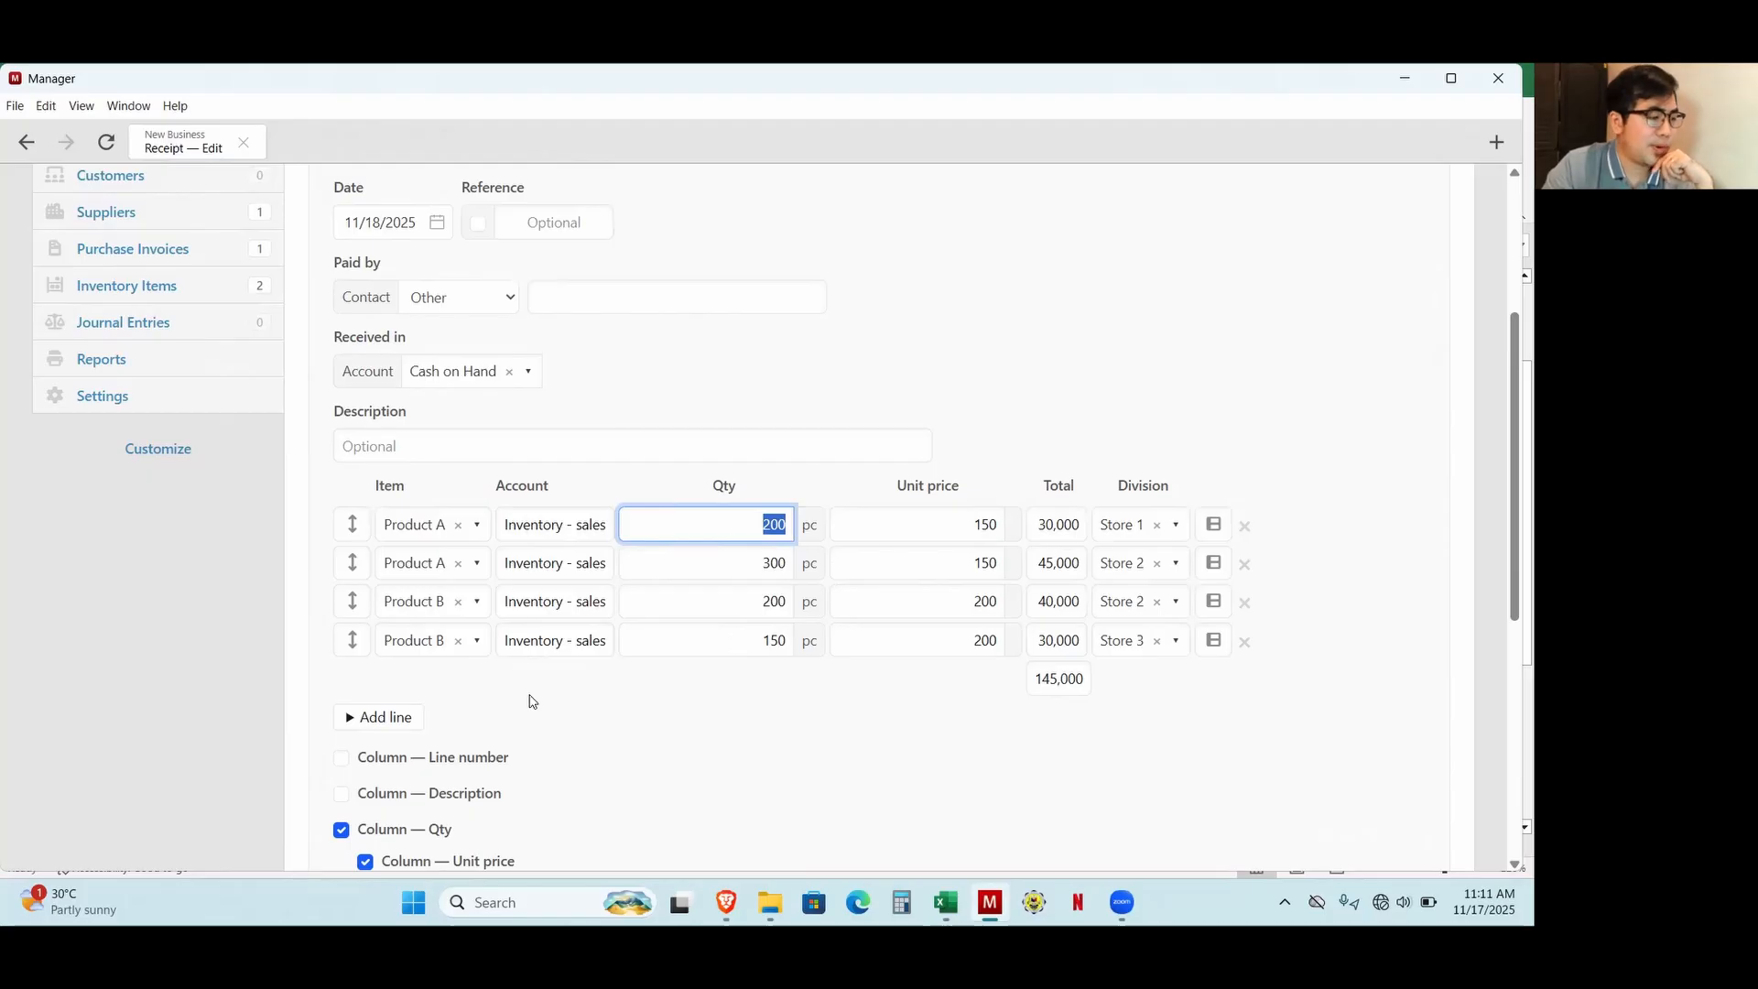
{"action": "left_click", "coordinate": [444, 445]}
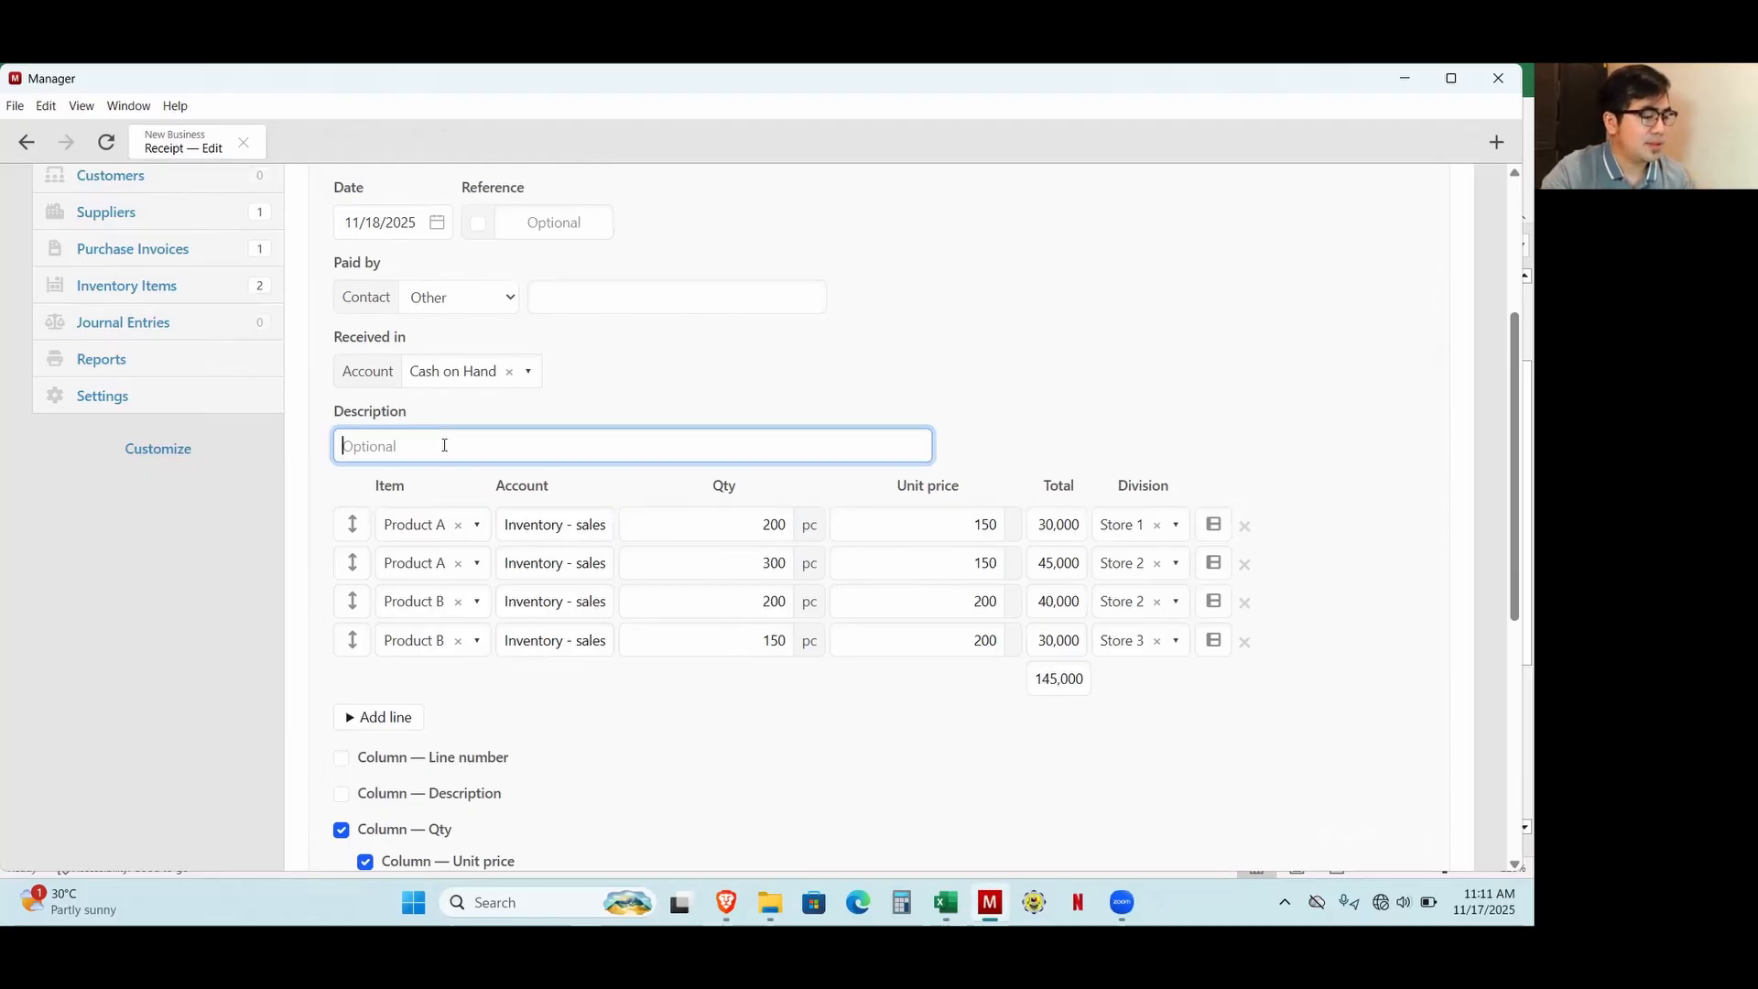
{"action": "type", "text": "Sales for"}
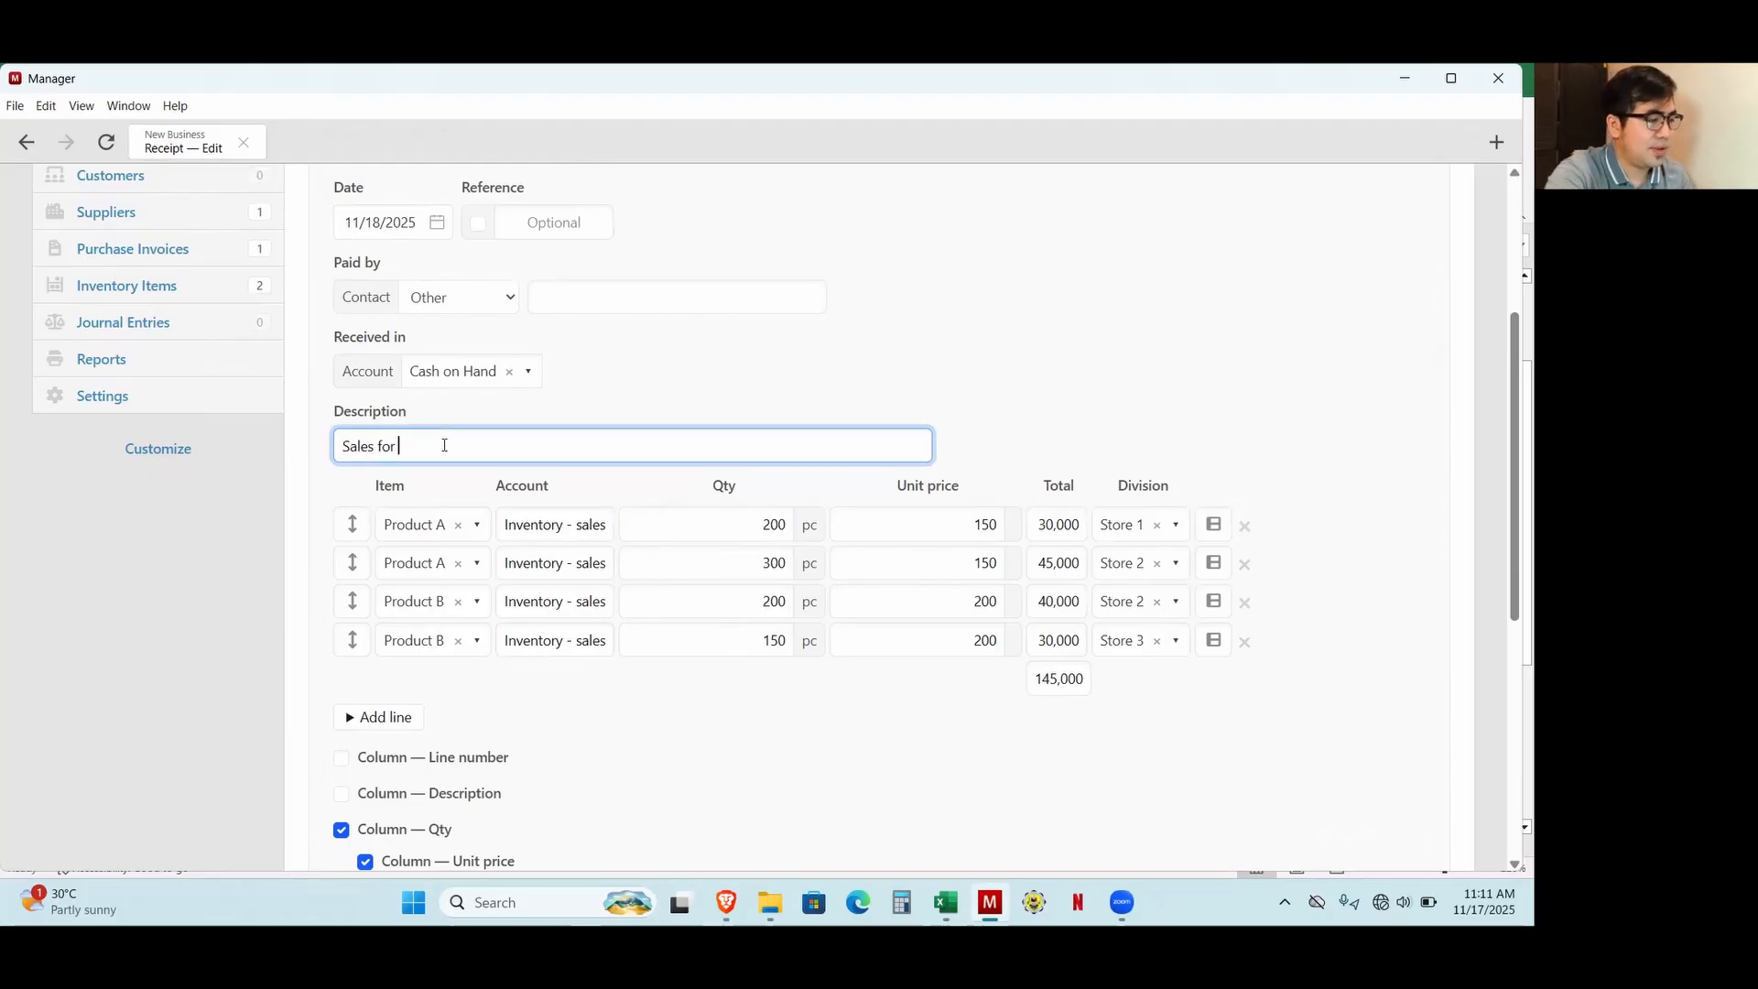
{"action": "type", "text": " the day"}
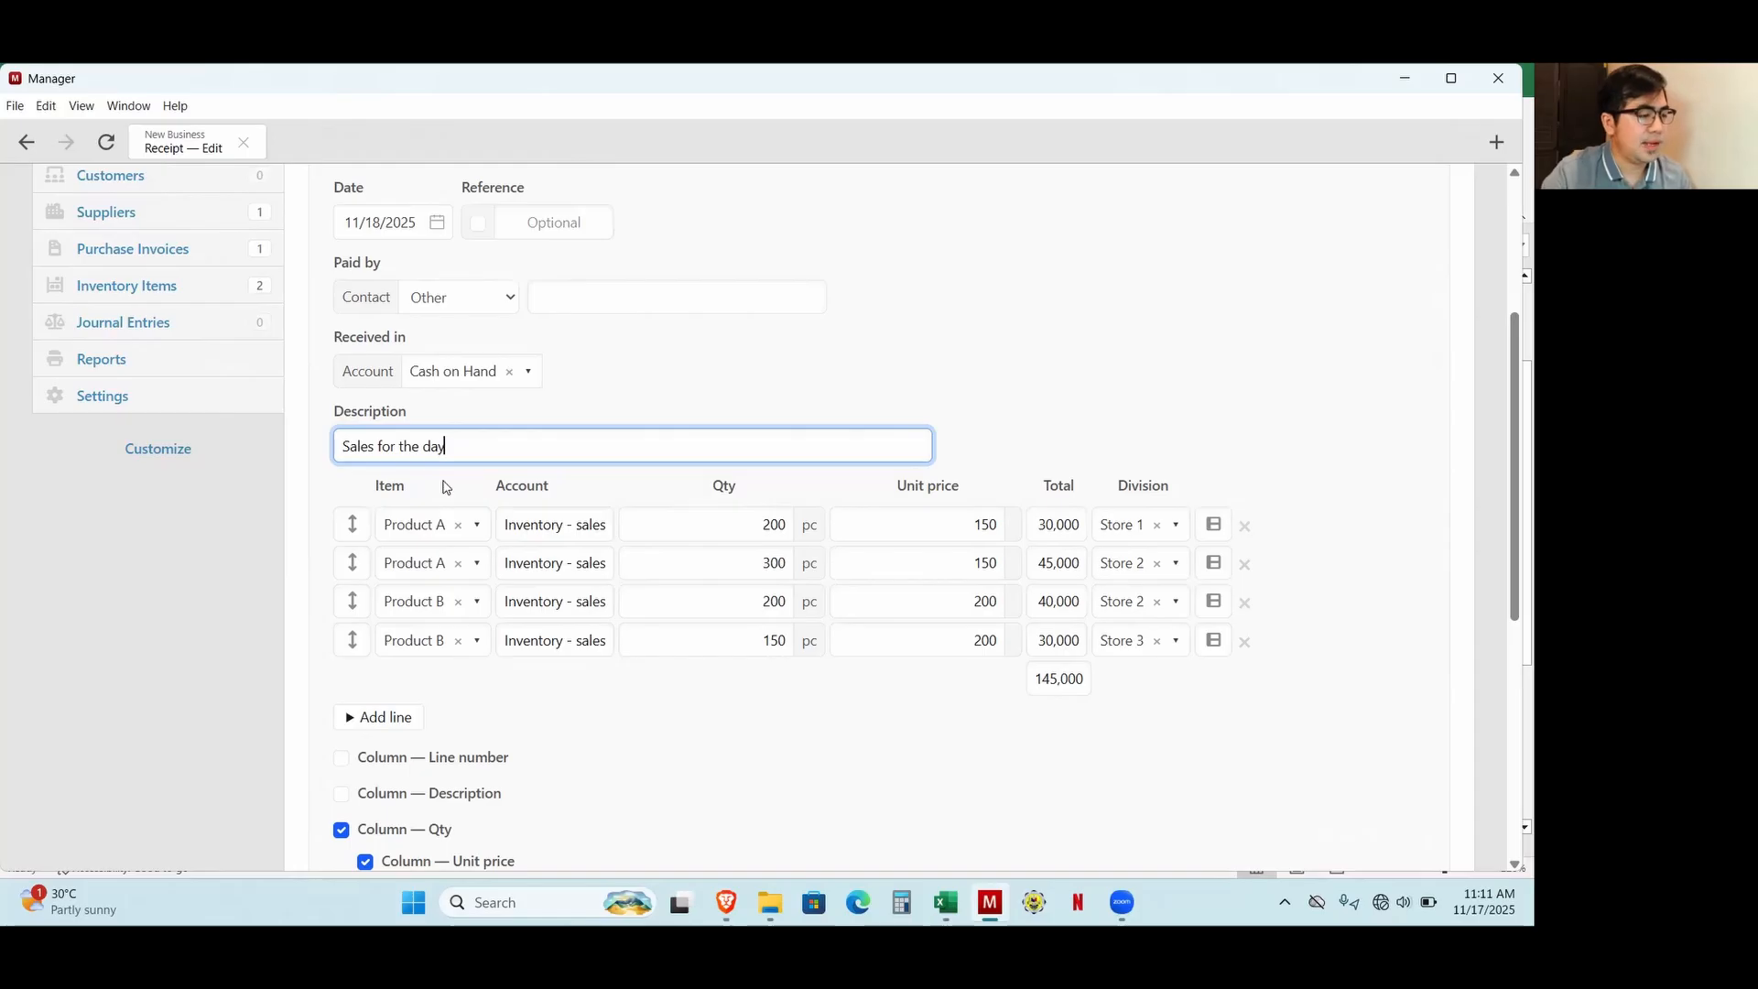
{"action": "scroll", "coordinate": [446, 486], "scroll_direction": "down", "scroll_amount": 6}
{"action": "left_click", "coordinate": [378, 650]}
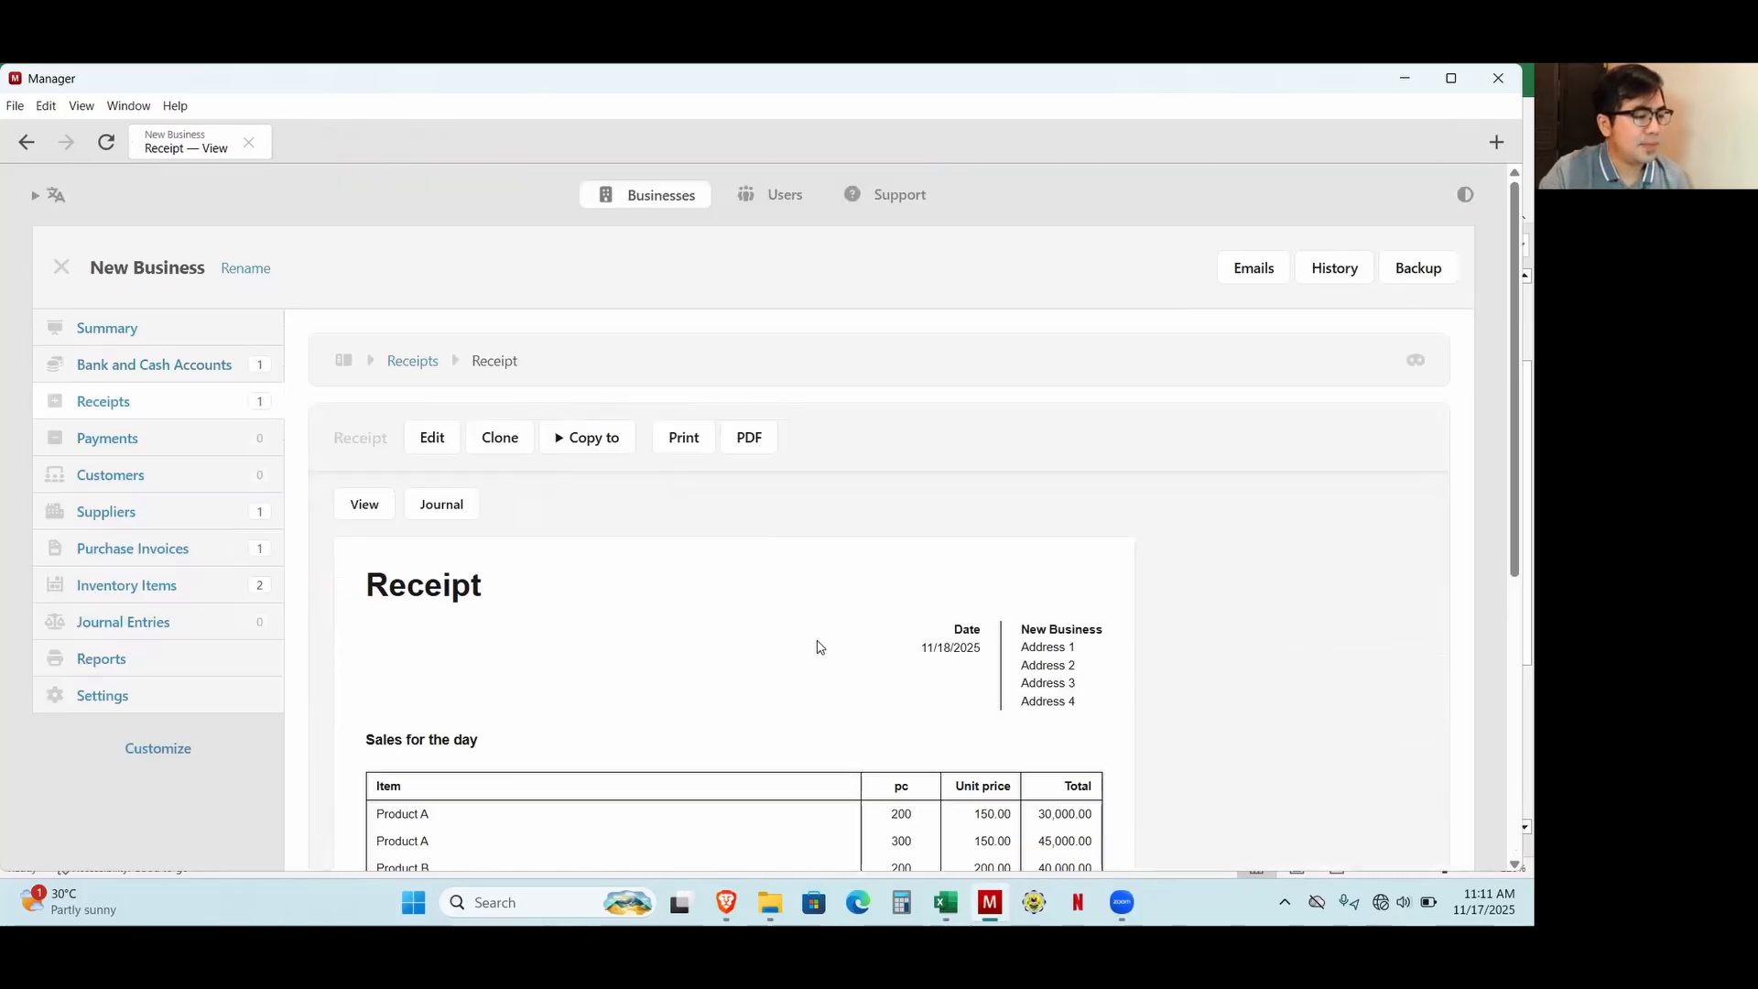
Review the saved receipt and trace the summary's cash and cash equivalents balance to the Cash on Hand transactions.
{"action": "scroll", "coordinate": [820, 648], "scroll_direction": "down", "scroll_amount": 2}
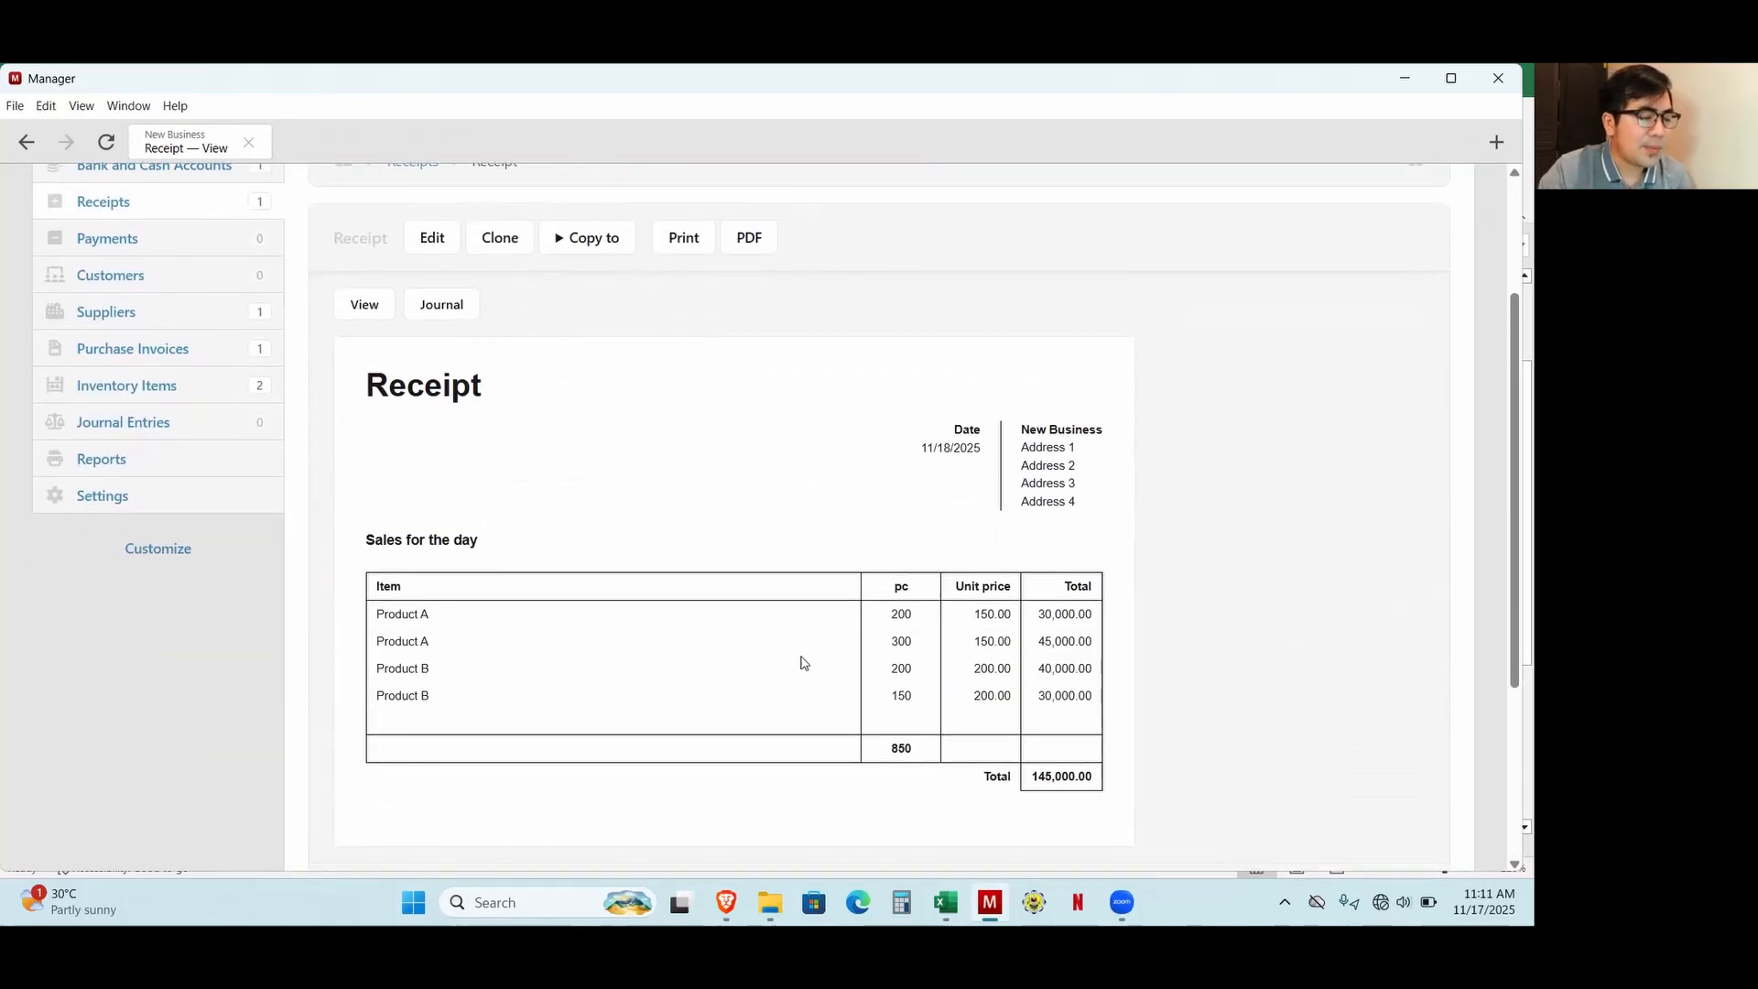
{"action": "scroll", "coordinate": [804, 662], "scroll_direction": "up", "scroll_amount": 2}
{"action": "left_click", "coordinate": [142, 328]}
{"action": "scroll", "coordinate": [999, 628], "scroll_direction": "down", "scroll_amount": 1}
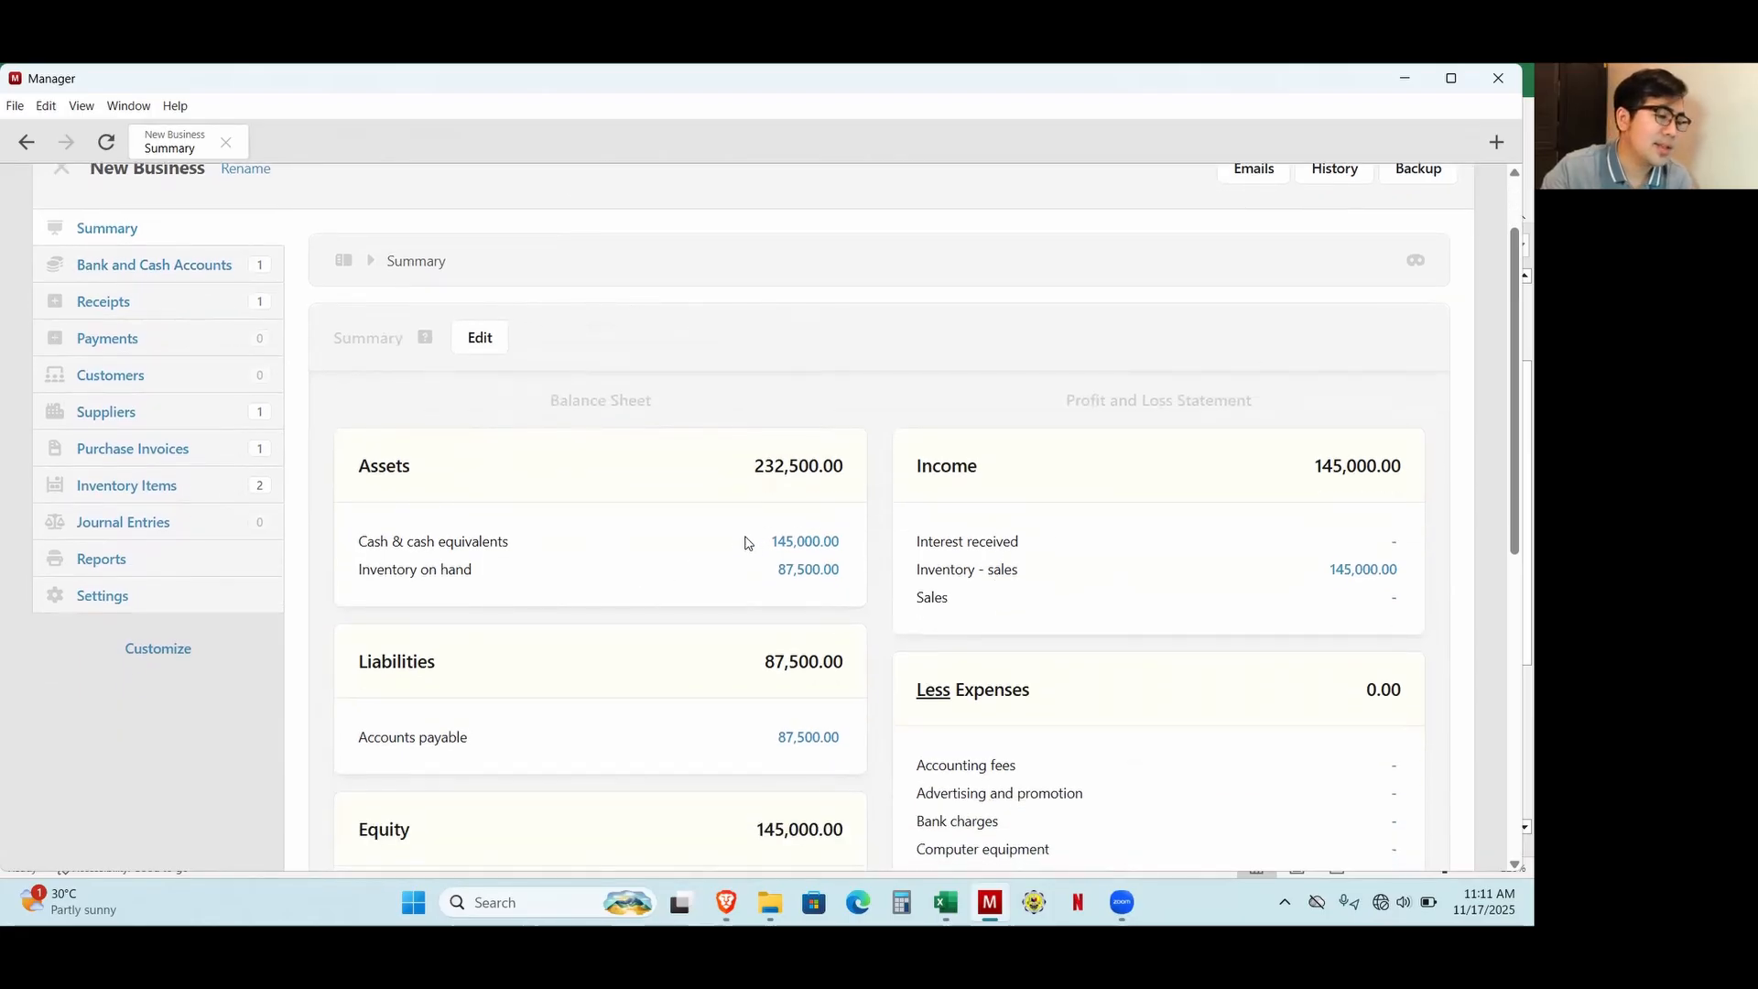
{"action": "left_click", "coordinate": [806, 542]}
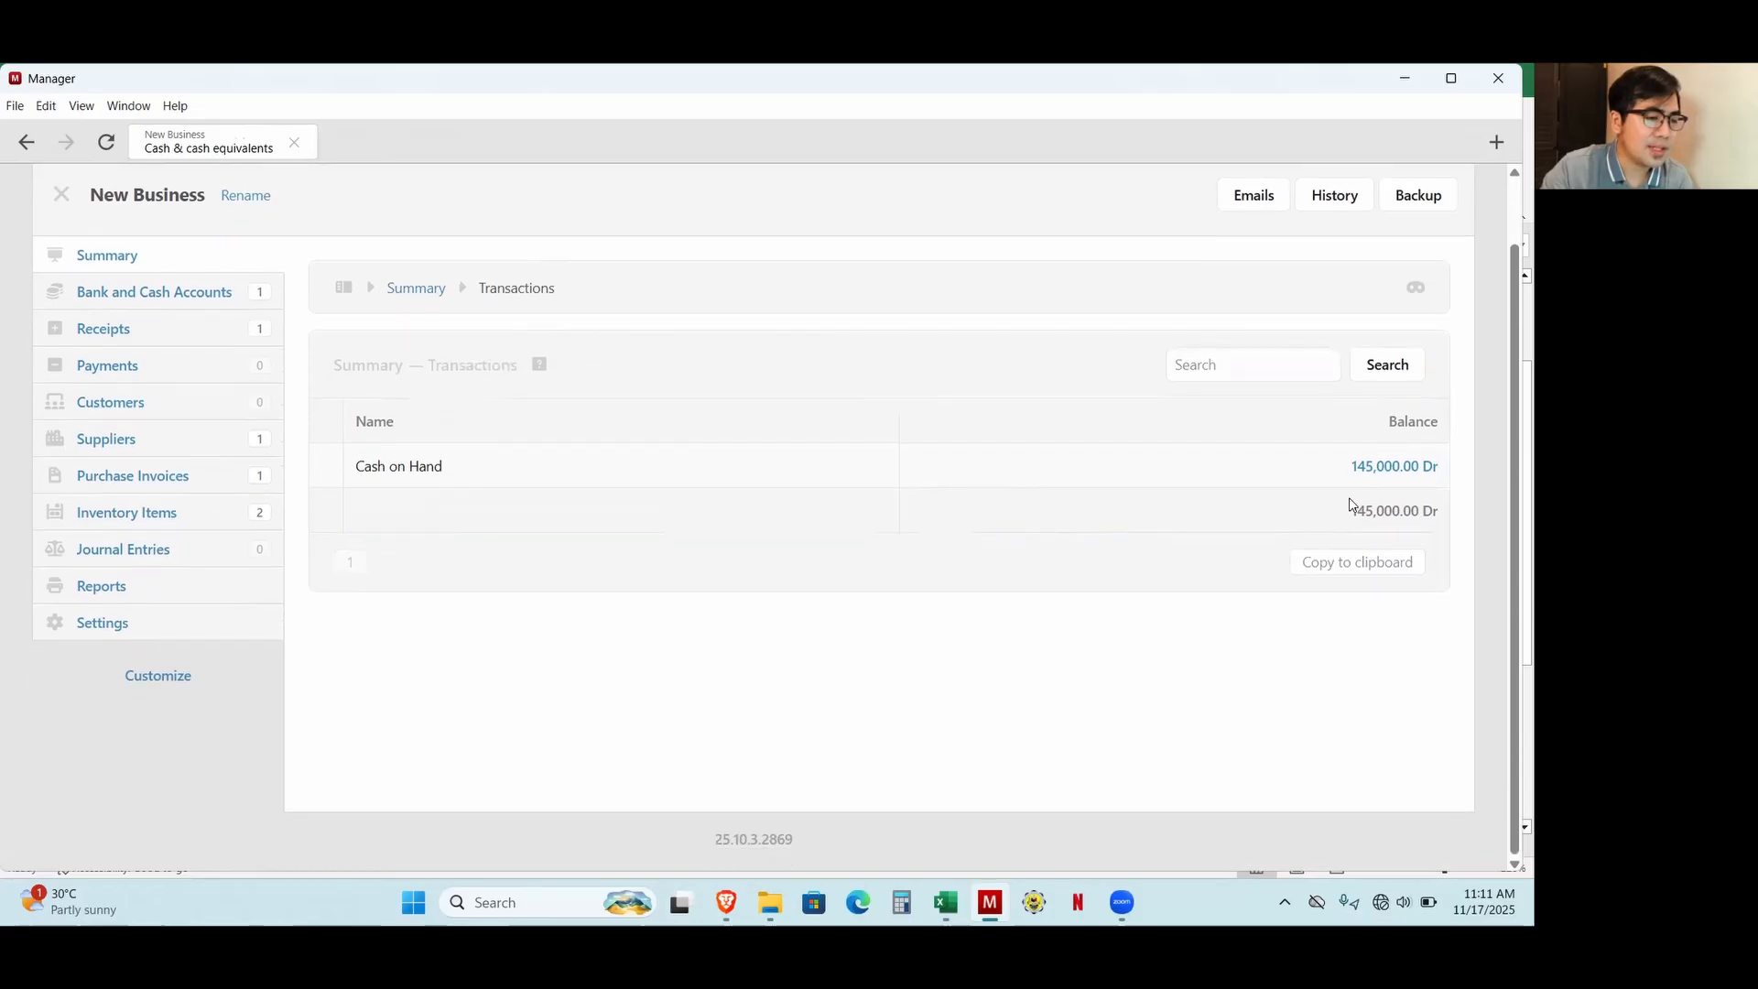
{"action": "left_click", "coordinate": [1389, 472]}
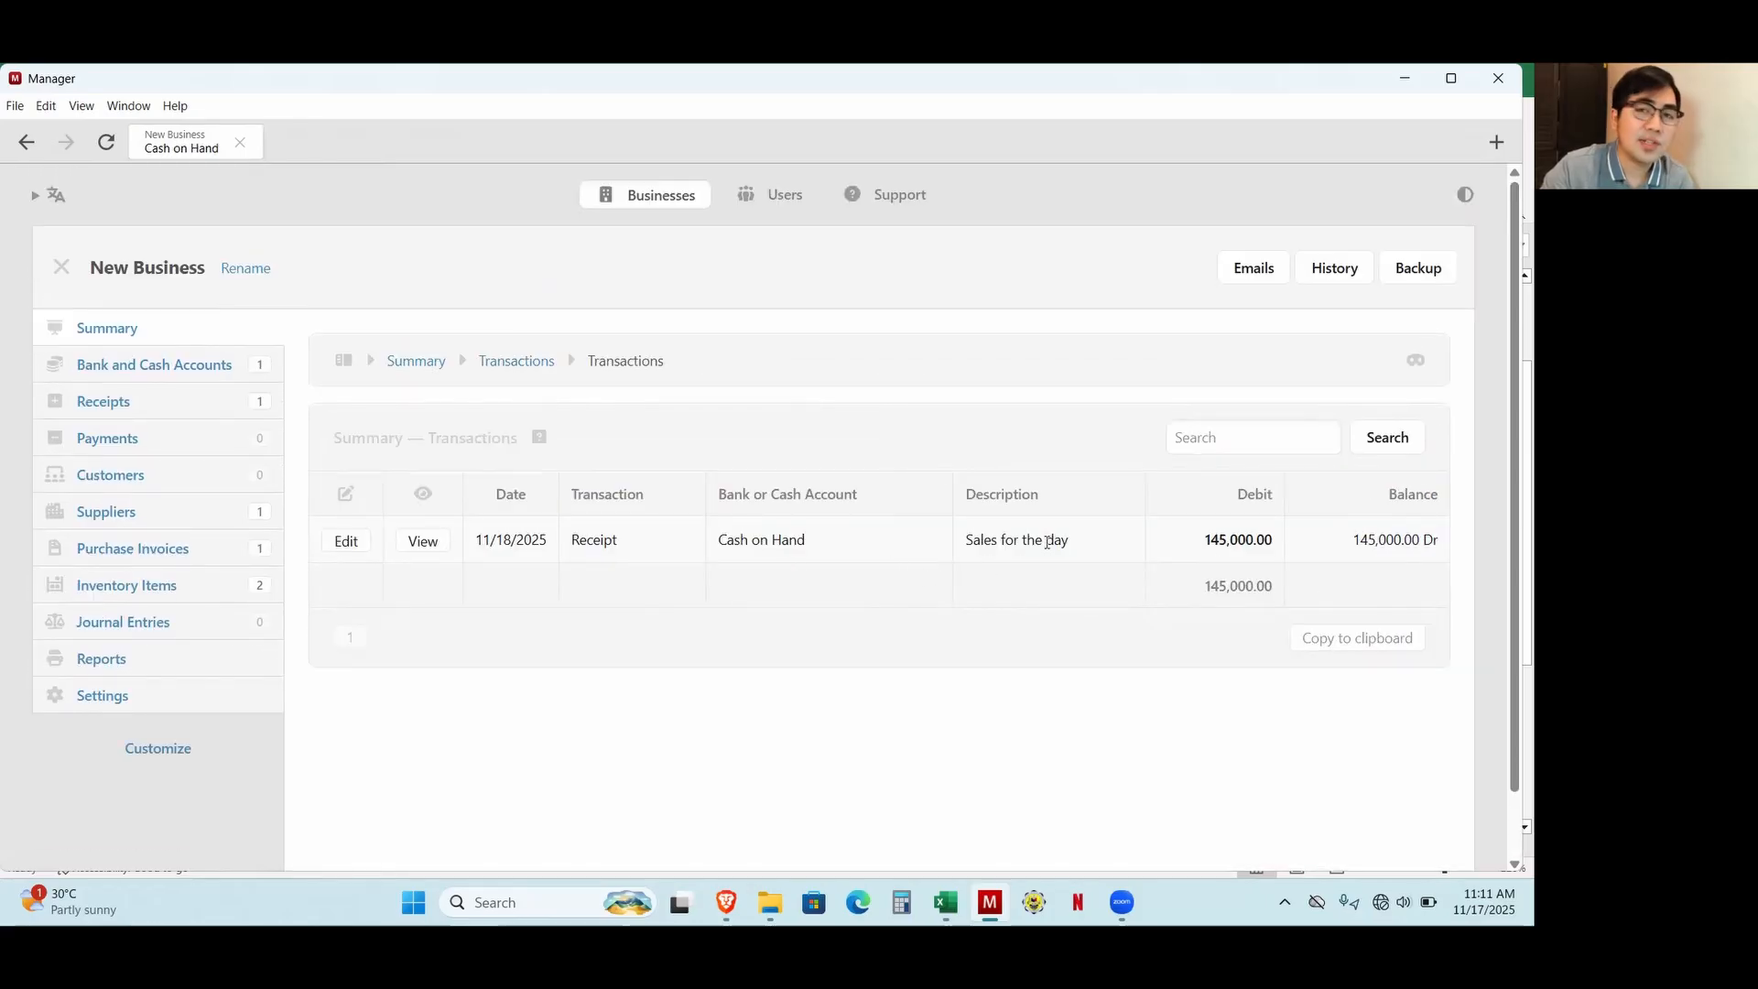
Return to the business summary and examine the balance sheet and the profit and loss figures, including the expense accounts.
{"action": "left_click", "coordinate": [117, 328]}
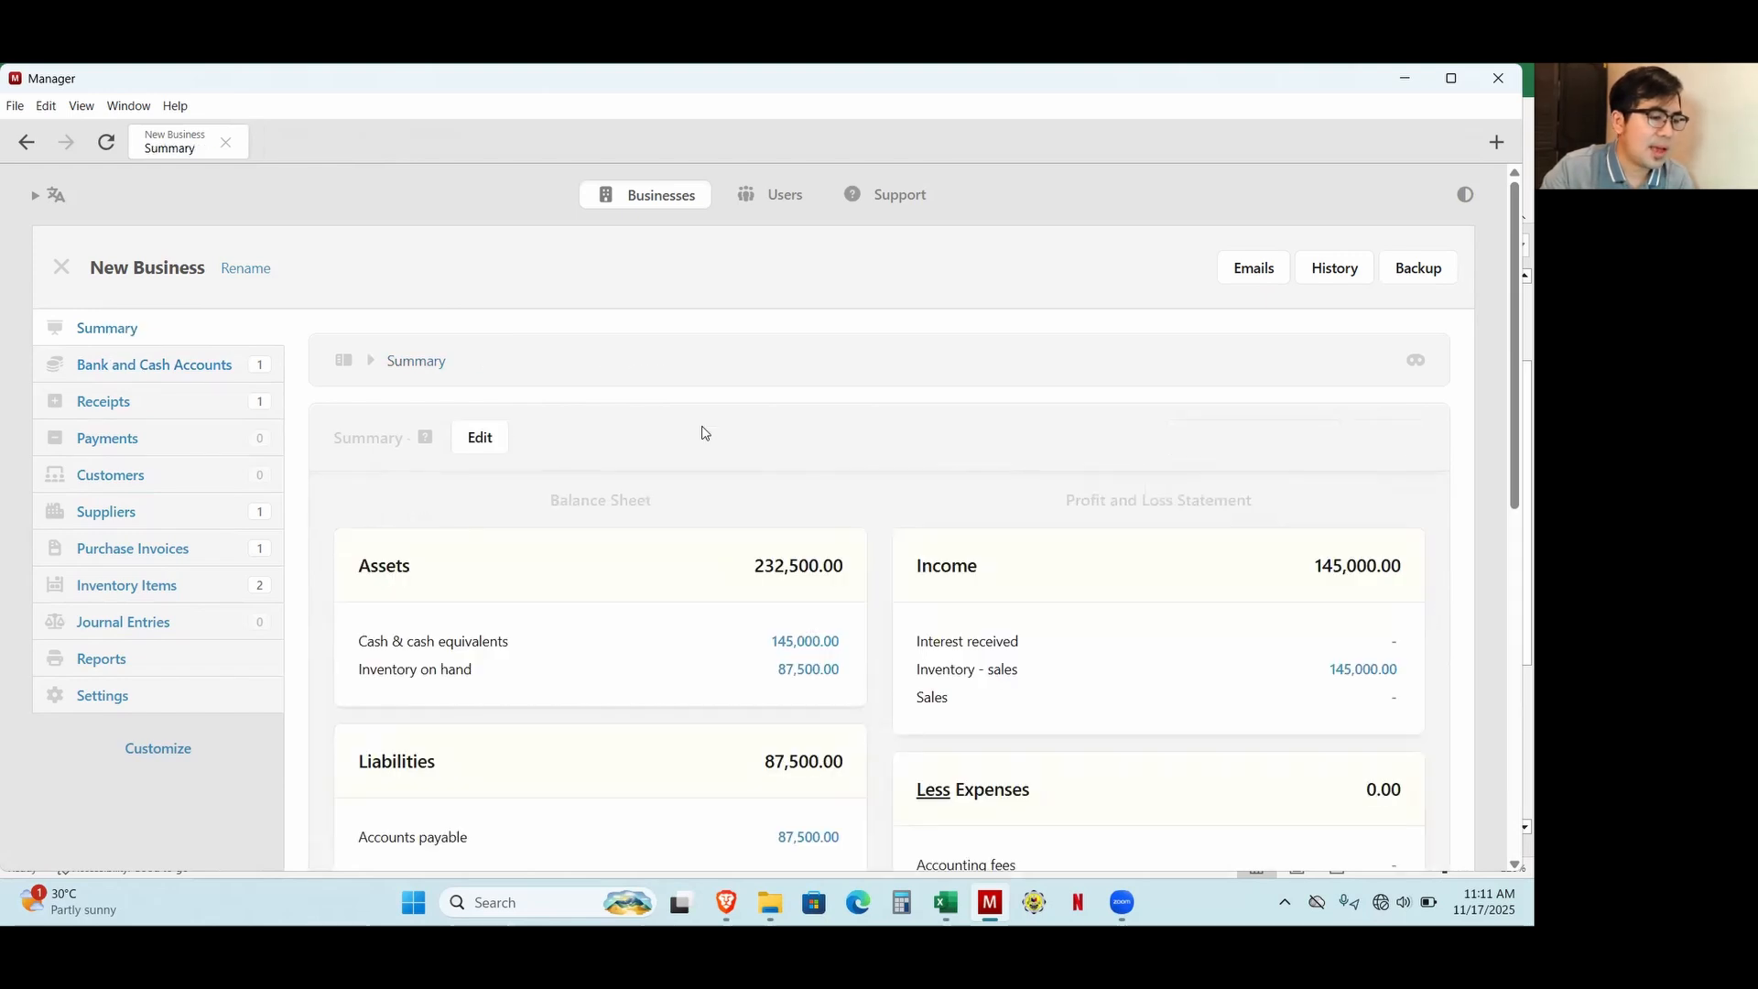
{"action": "scroll", "coordinate": [916, 549], "scroll_direction": "down", "scroll_amount": 3}
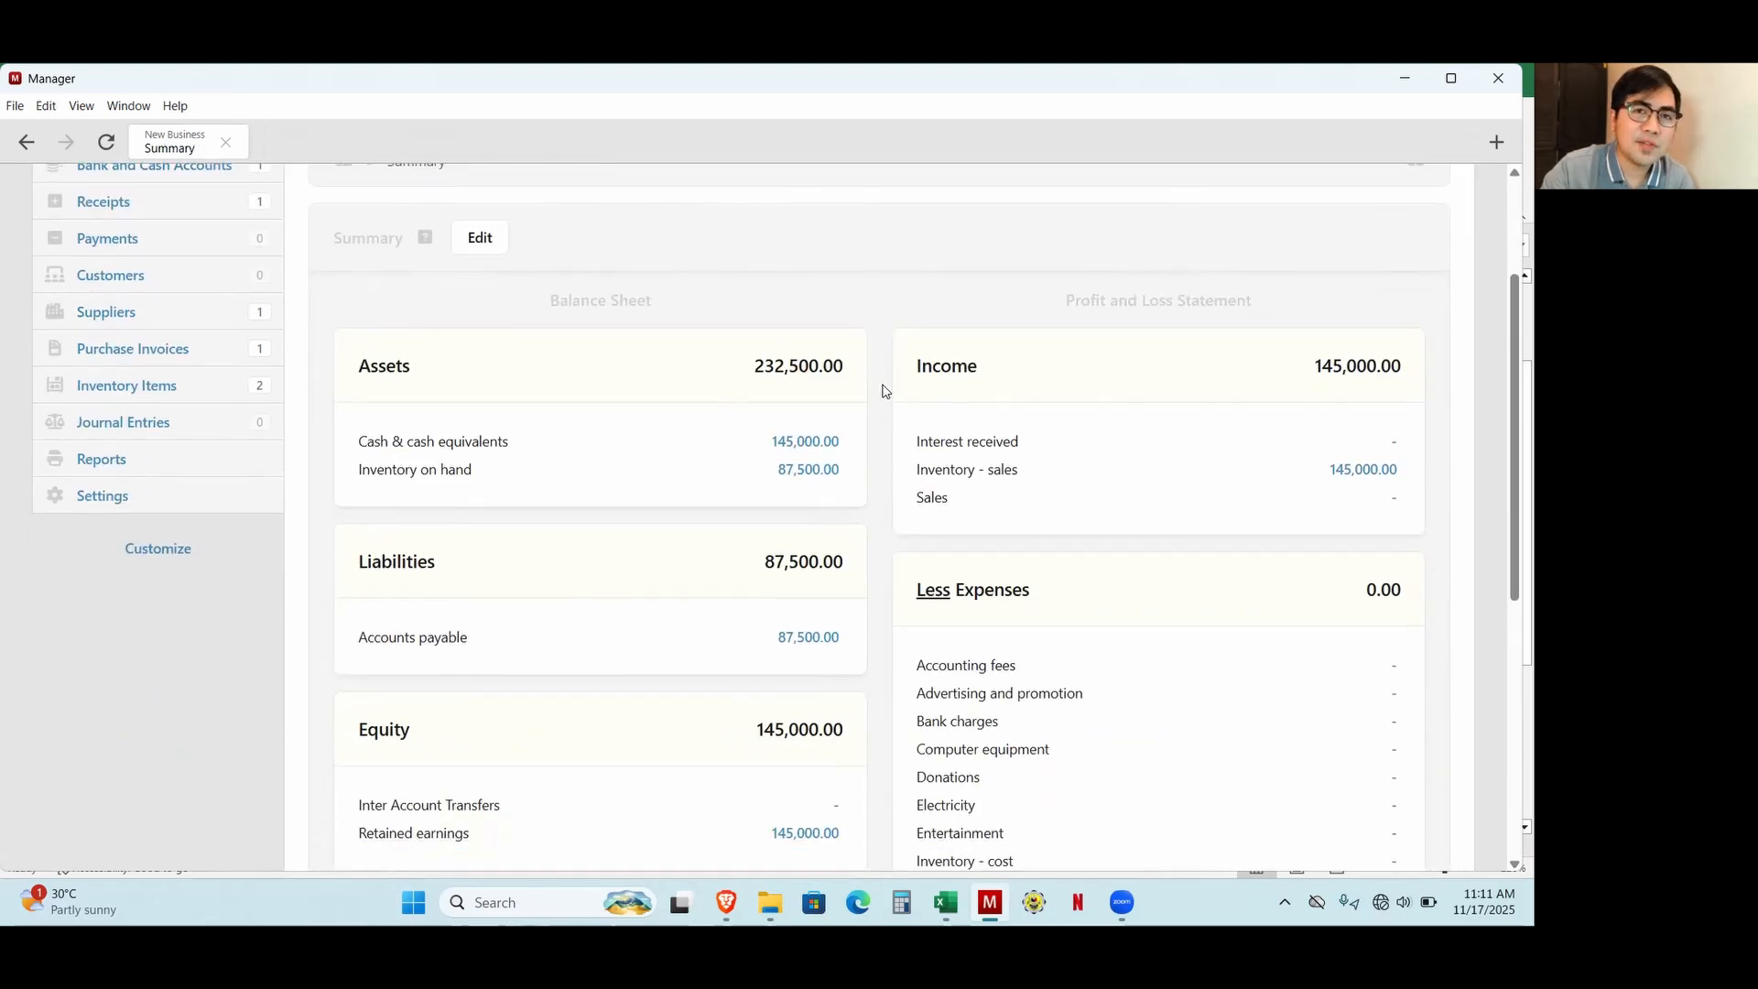
{"action": "scroll", "coordinate": [788, 513], "scroll_direction": "up", "scroll_amount": 3}
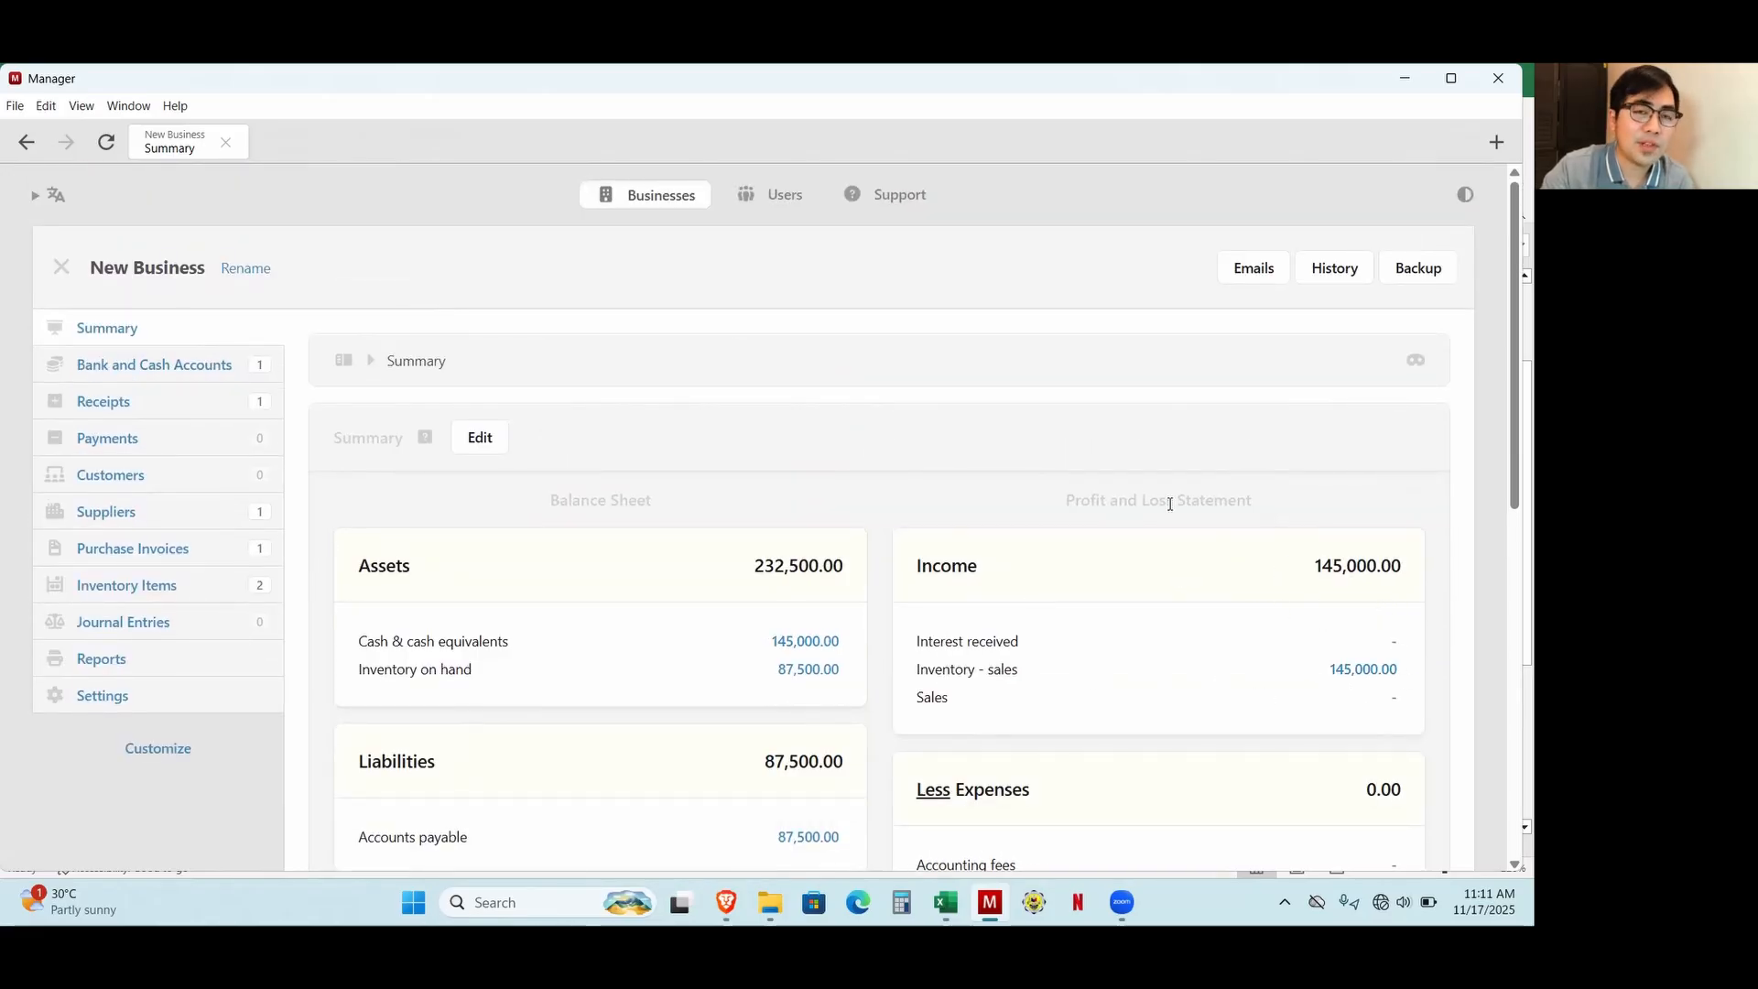
{"action": "scroll", "coordinate": [1190, 733], "scroll_direction": "down", "scroll_amount": 2}
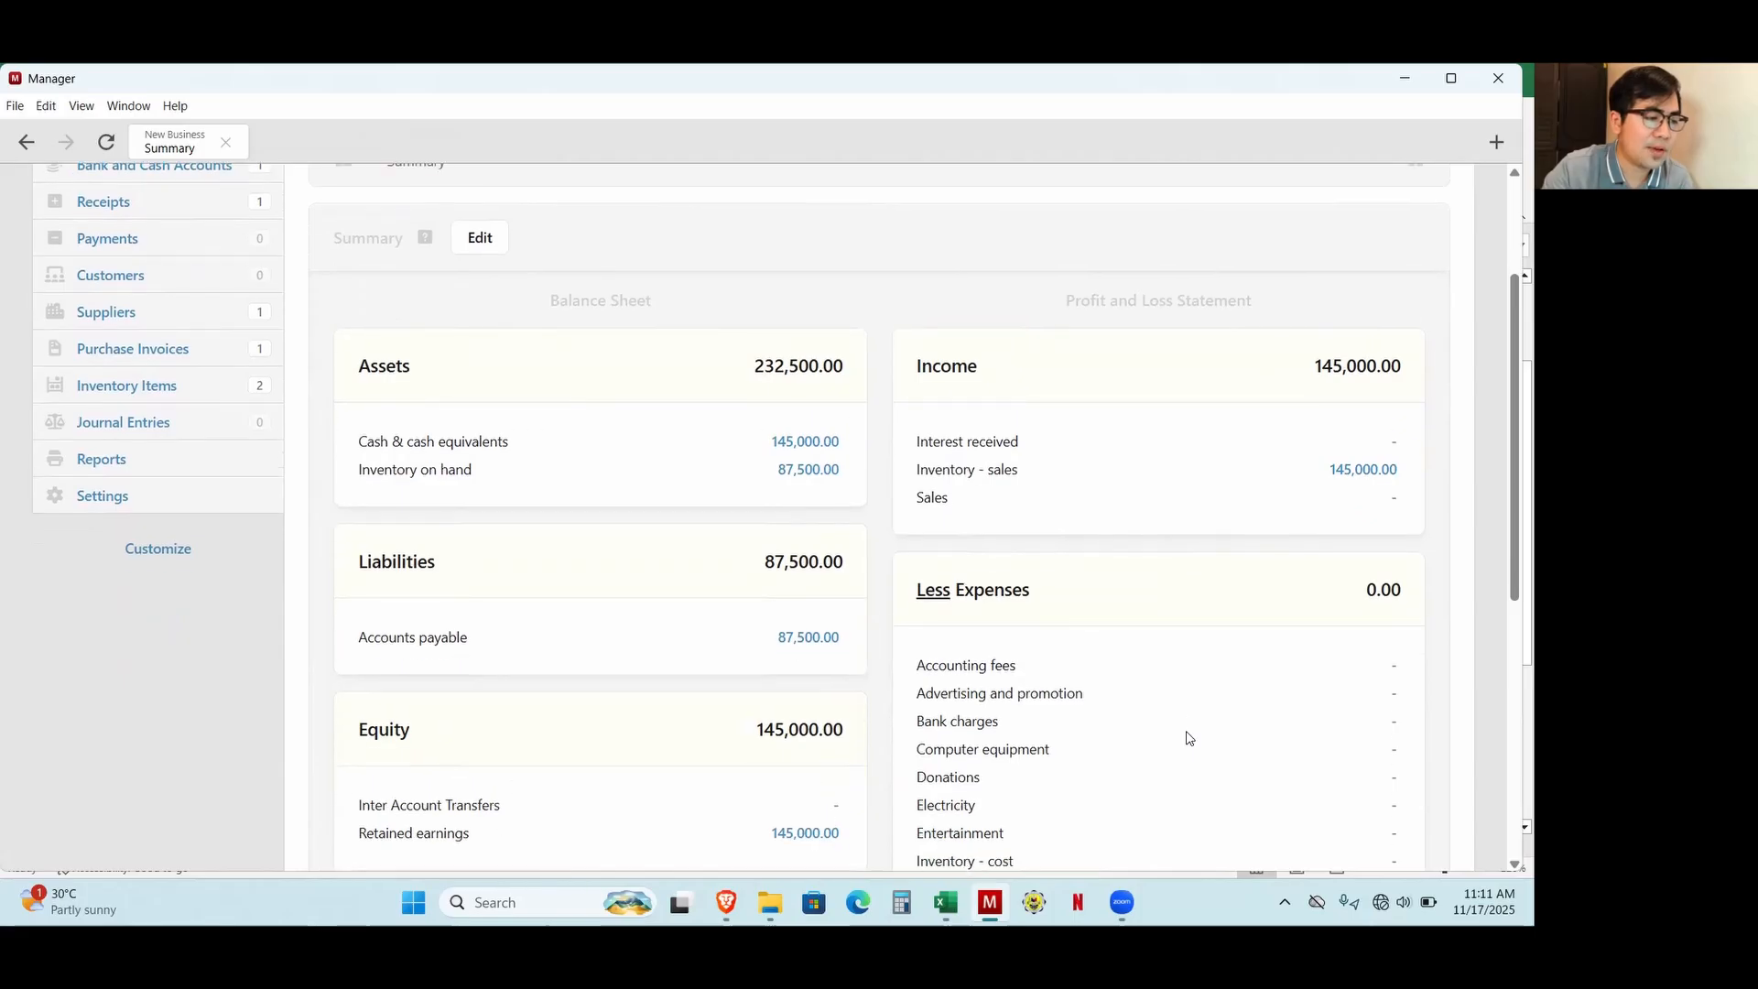
{"action": "scroll", "coordinate": [698, 738], "scroll_direction": "down", "scroll_amount": 6}
{"action": "scroll", "coordinate": [688, 758], "scroll_direction": "up", "scroll_amount": 3}
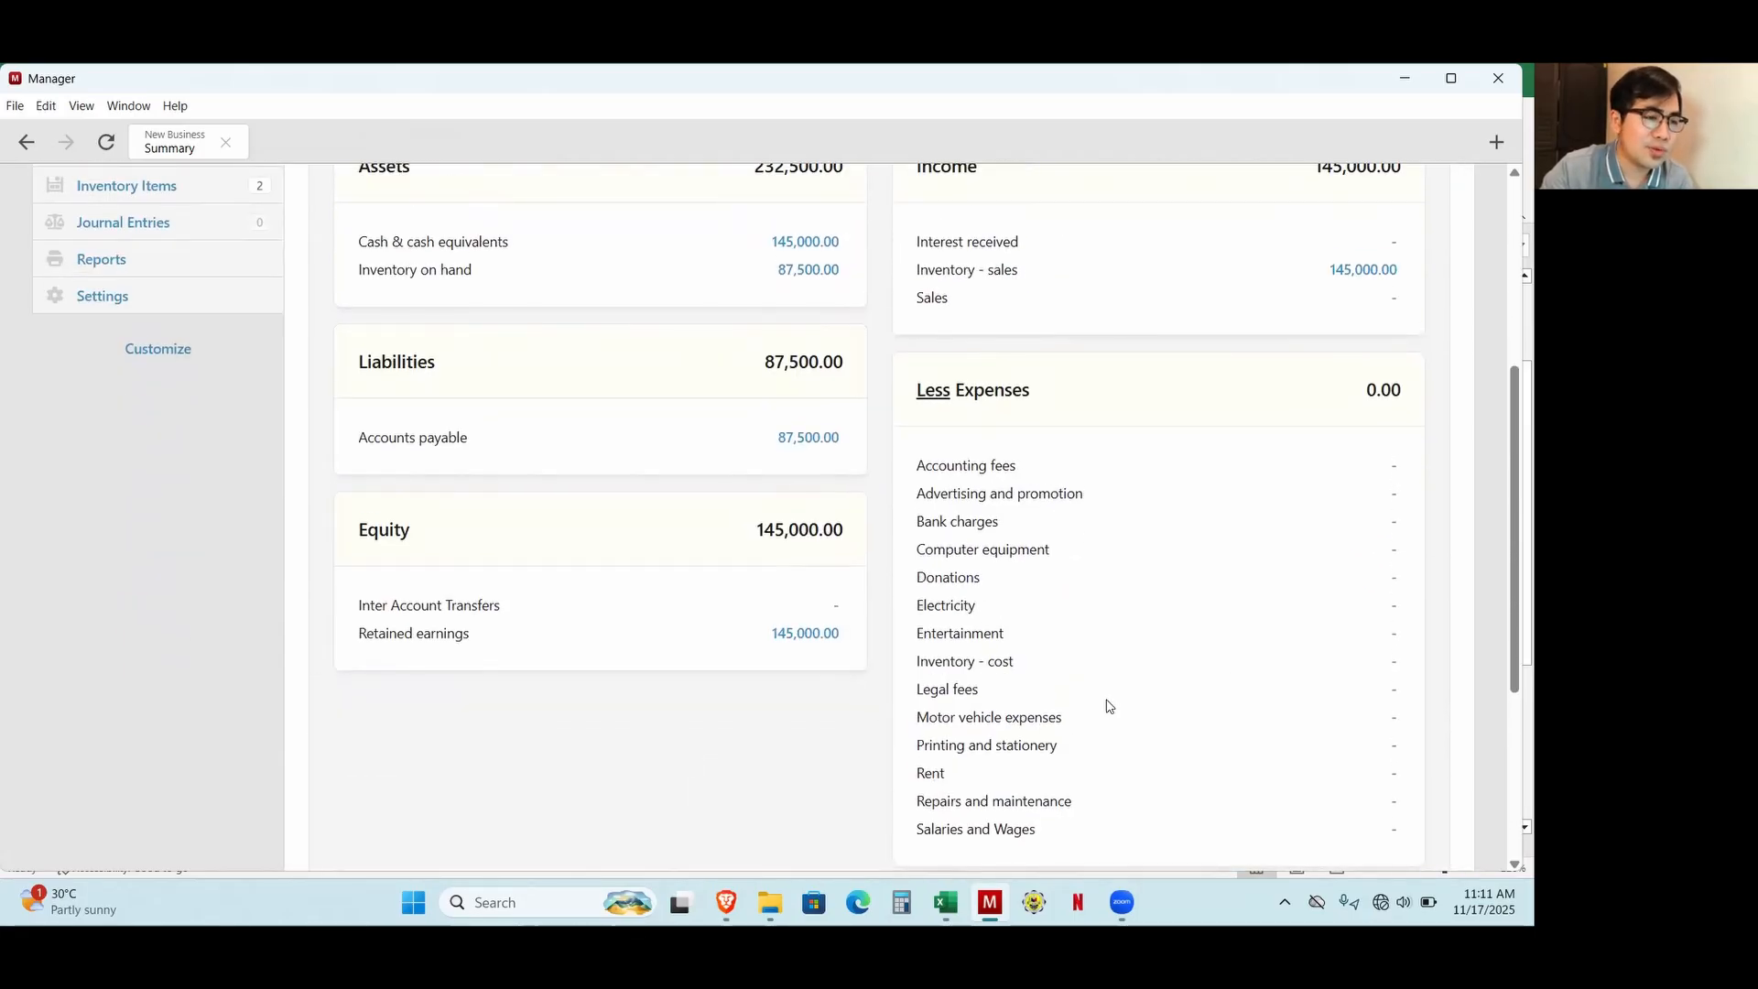
{"action": "scroll", "coordinate": [208, 832], "scroll_direction": "up", "scroll_amount": 3}
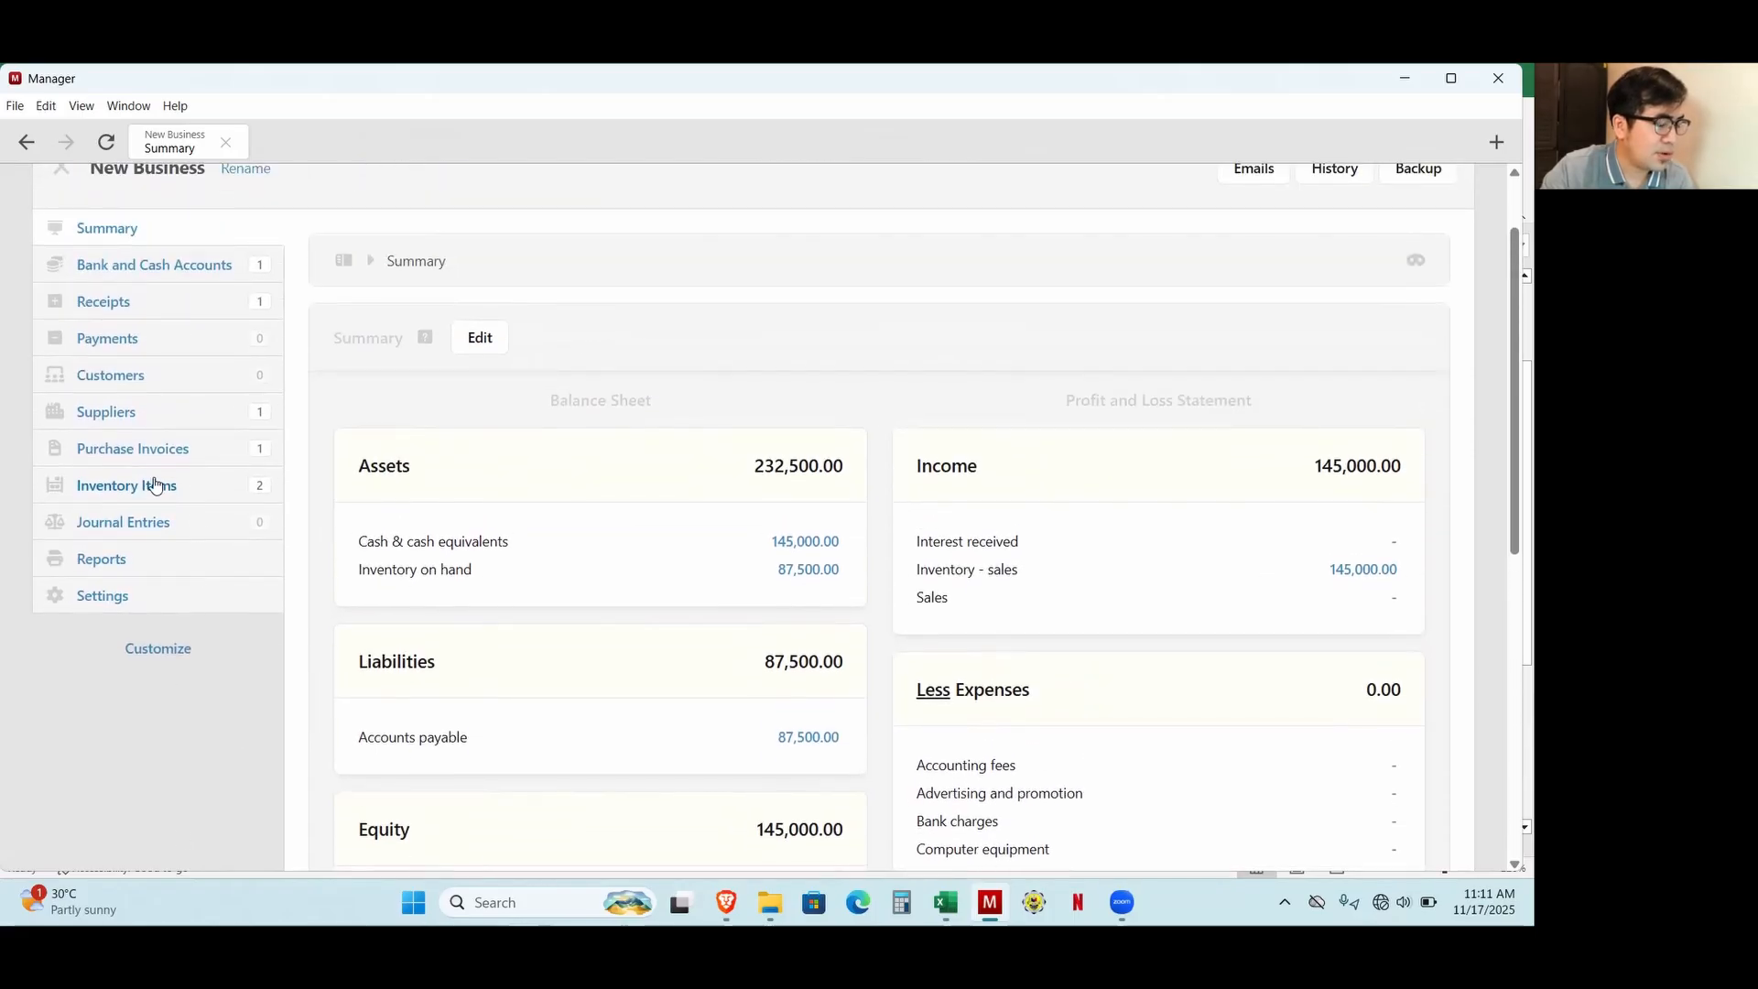
Recalculate the inventory unit costs for the inventory items and apply the proposed changes.
{"action": "left_click", "coordinate": [154, 485]}
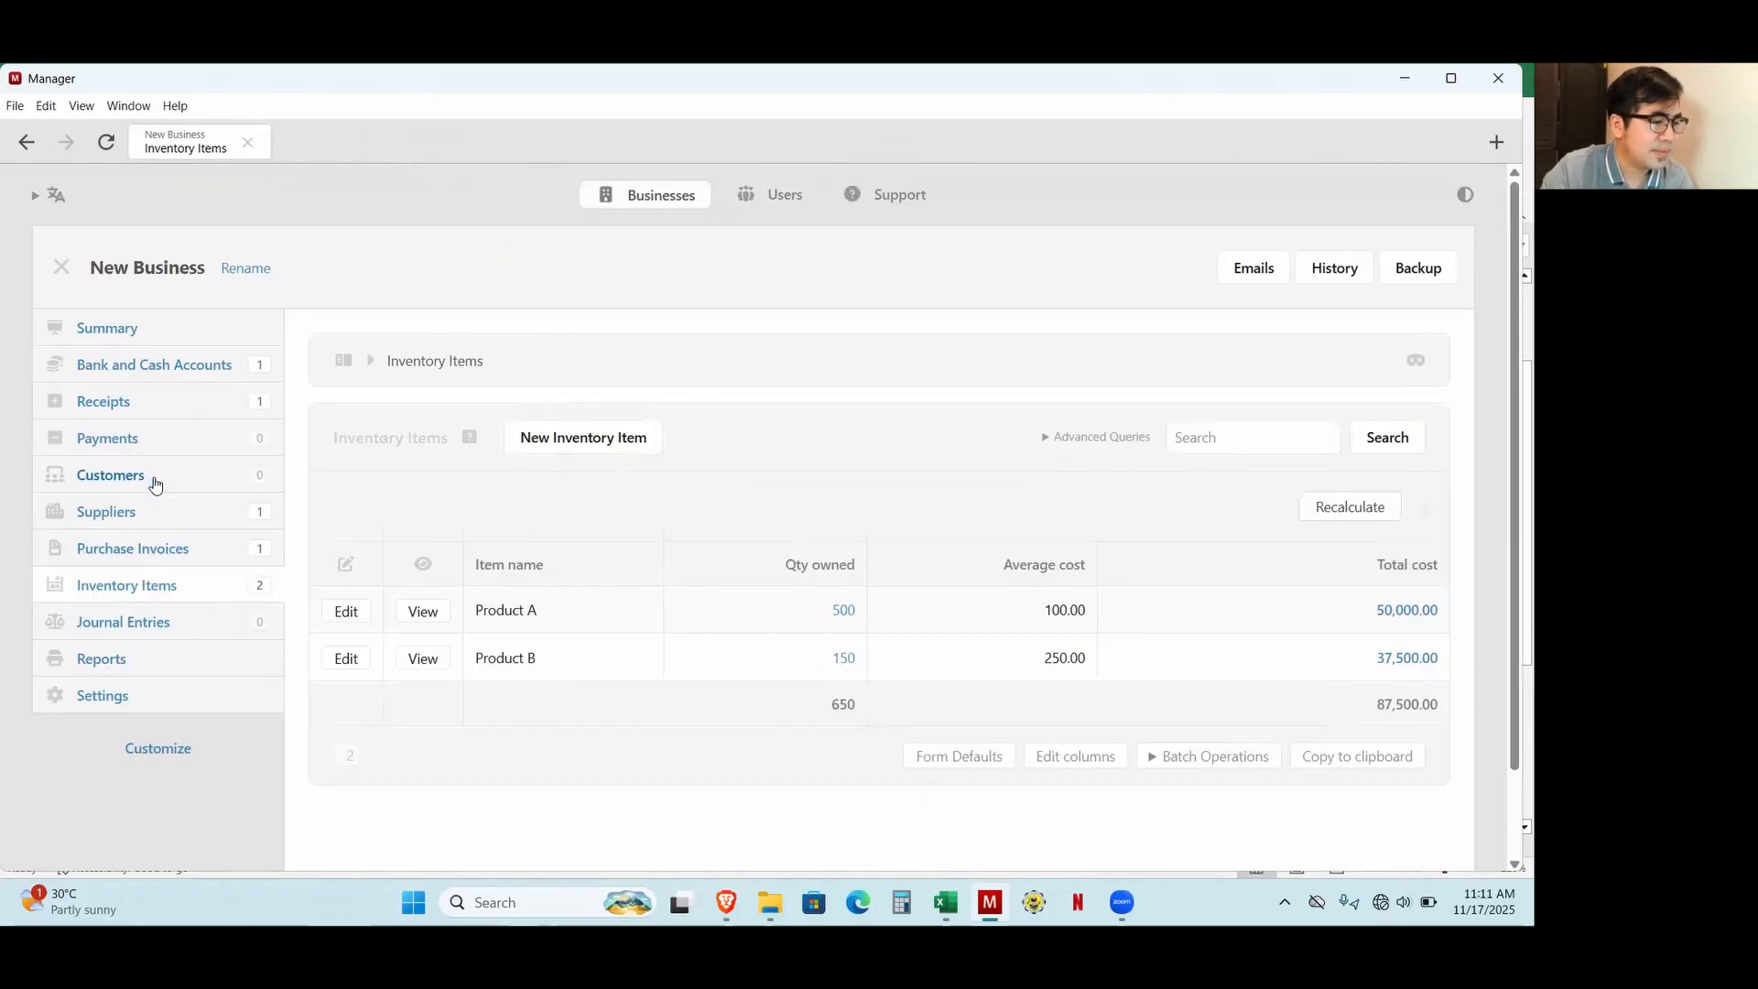
{"action": "left_click", "coordinate": [1354, 509]}
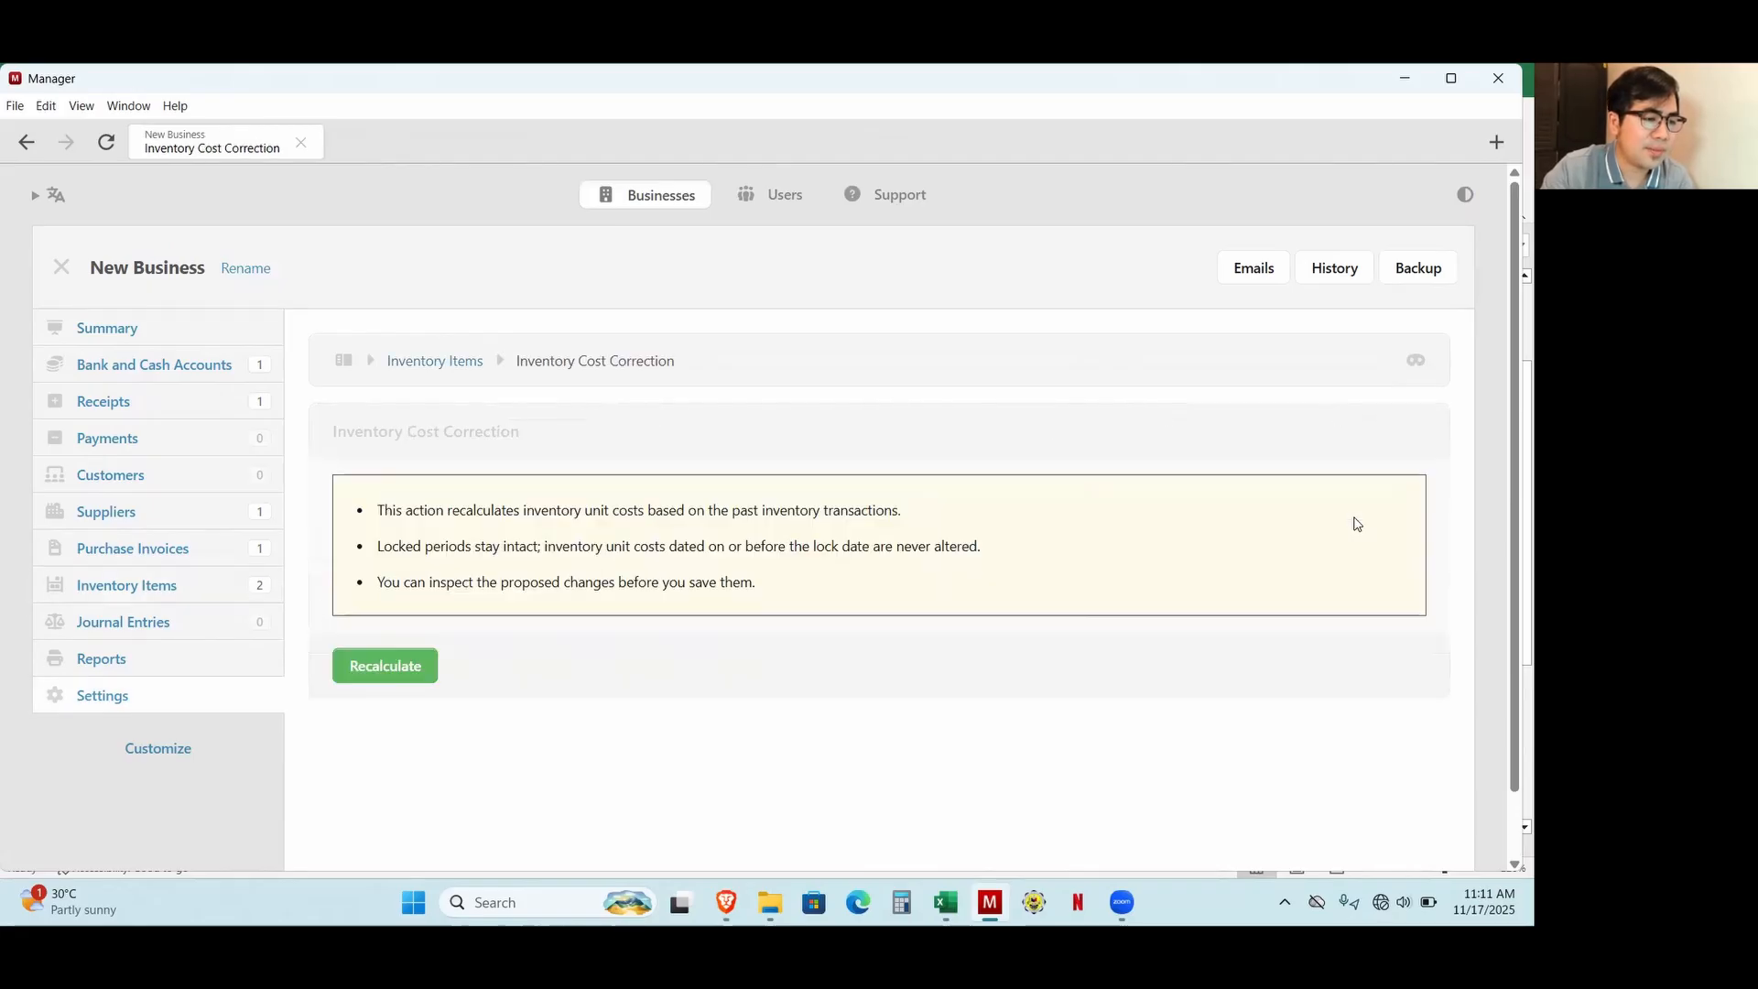
{"action": "left_click", "coordinate": [409, 672]}
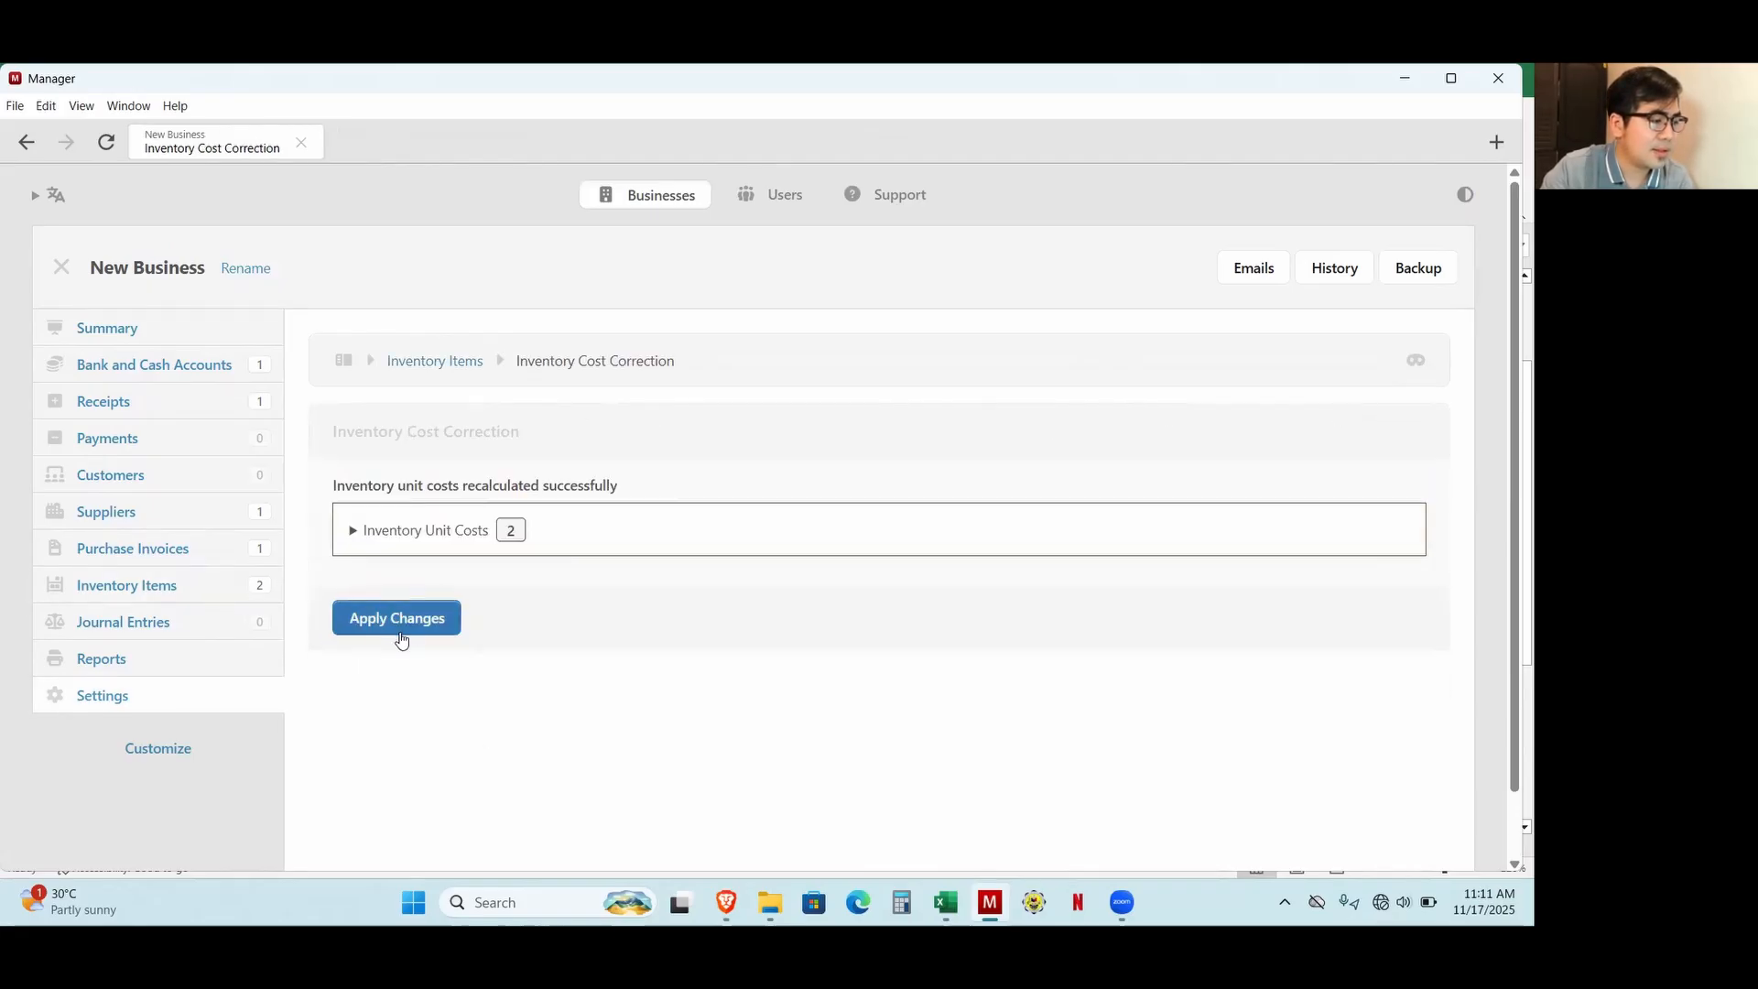
{"action": "left_click", "coordinate": [414, 628]}
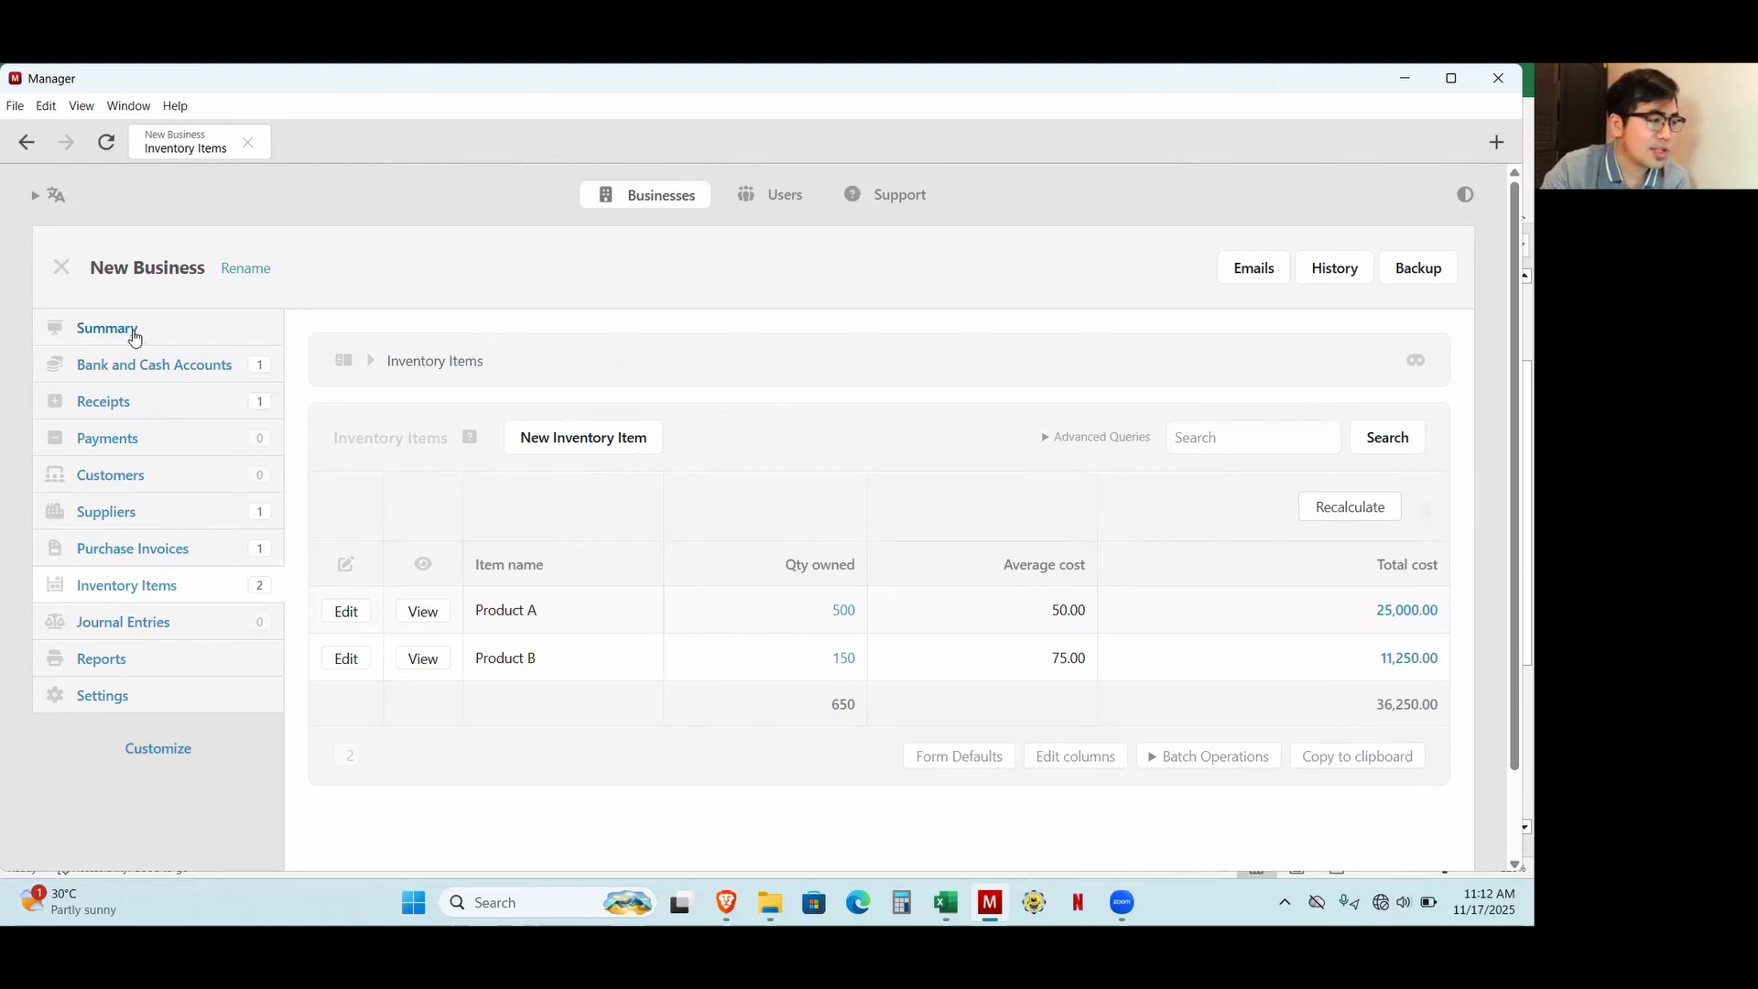
Examine the inventory cost, total expenses and net profit on the business summary.
{"action": "left_click", "coordinate": [105, 329]}
{"action": "scroll", "coordinate": [562, 522], "scroll_direction": "down", "scroll_amount": 5}
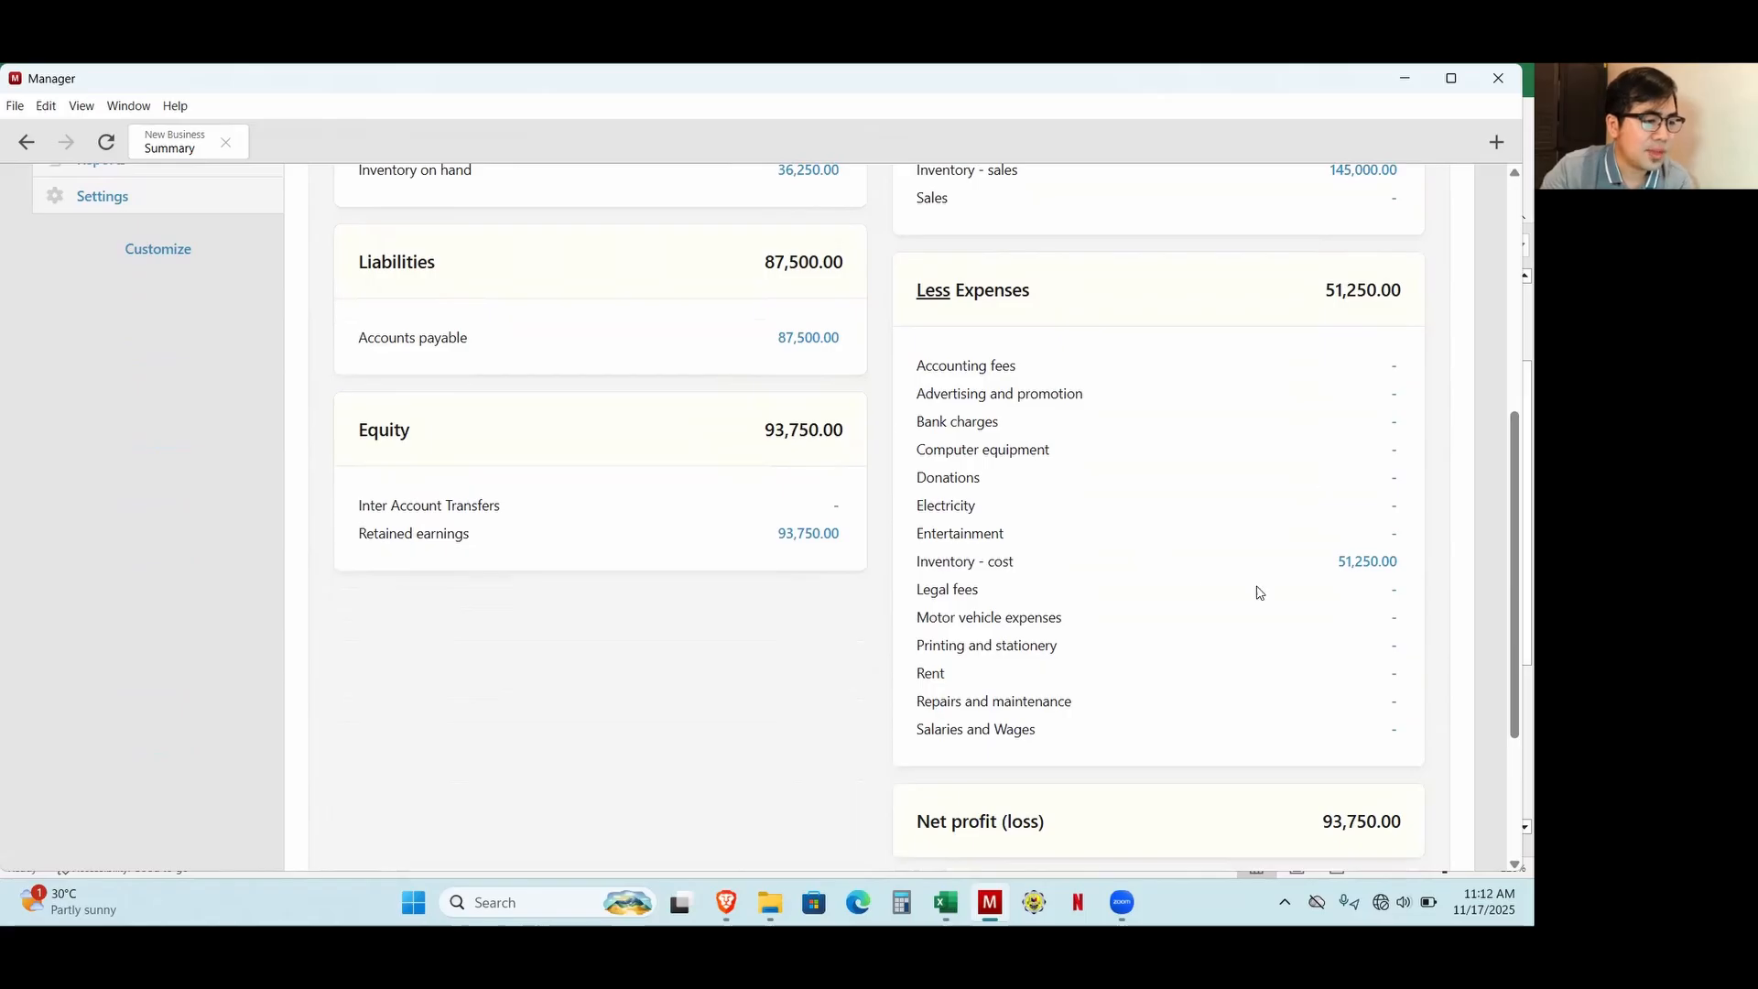
{"action": "scroll", "coordinate": [1158, 726], "scroll_direction": "up", "scroll_amount": 3}
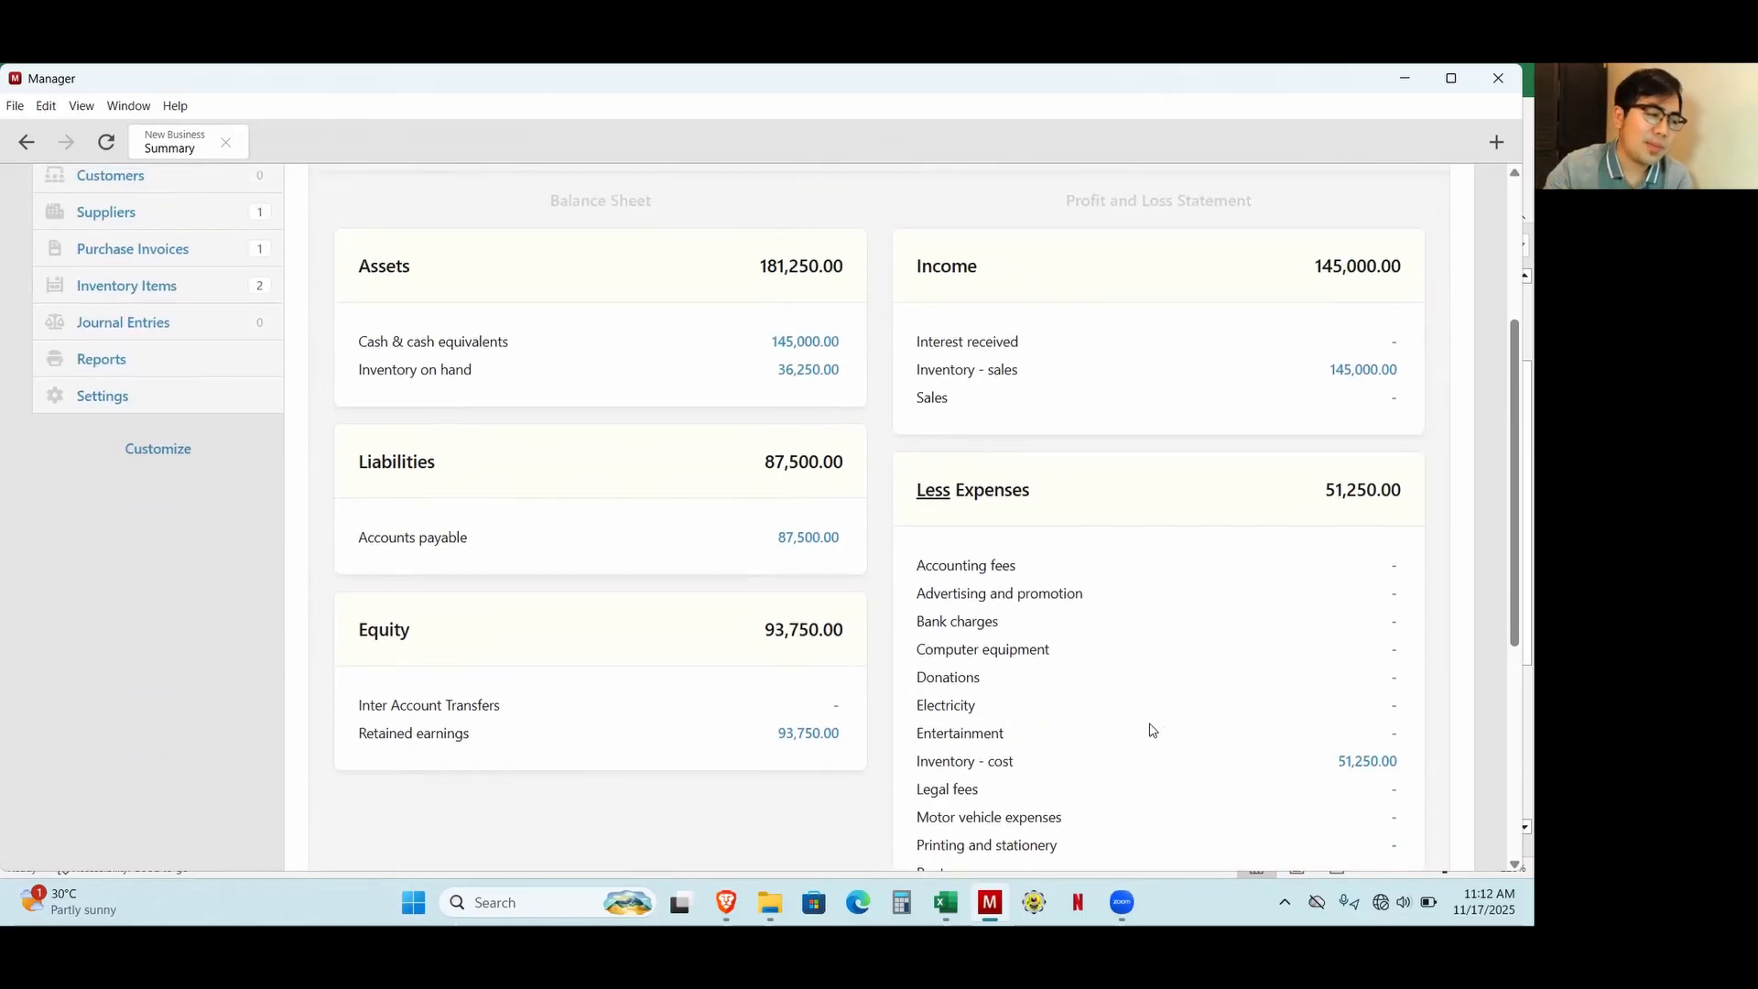
{"action": "scroll", "coordinate": [326, 397], "scroll_direction": "up", "scroll_amount": 4}
Open the 11/18/2025 "Sales for the day" receipt for editing and check the quantities sold on its lines.
{"action": "left_click", "coordinate": [155, 209]}
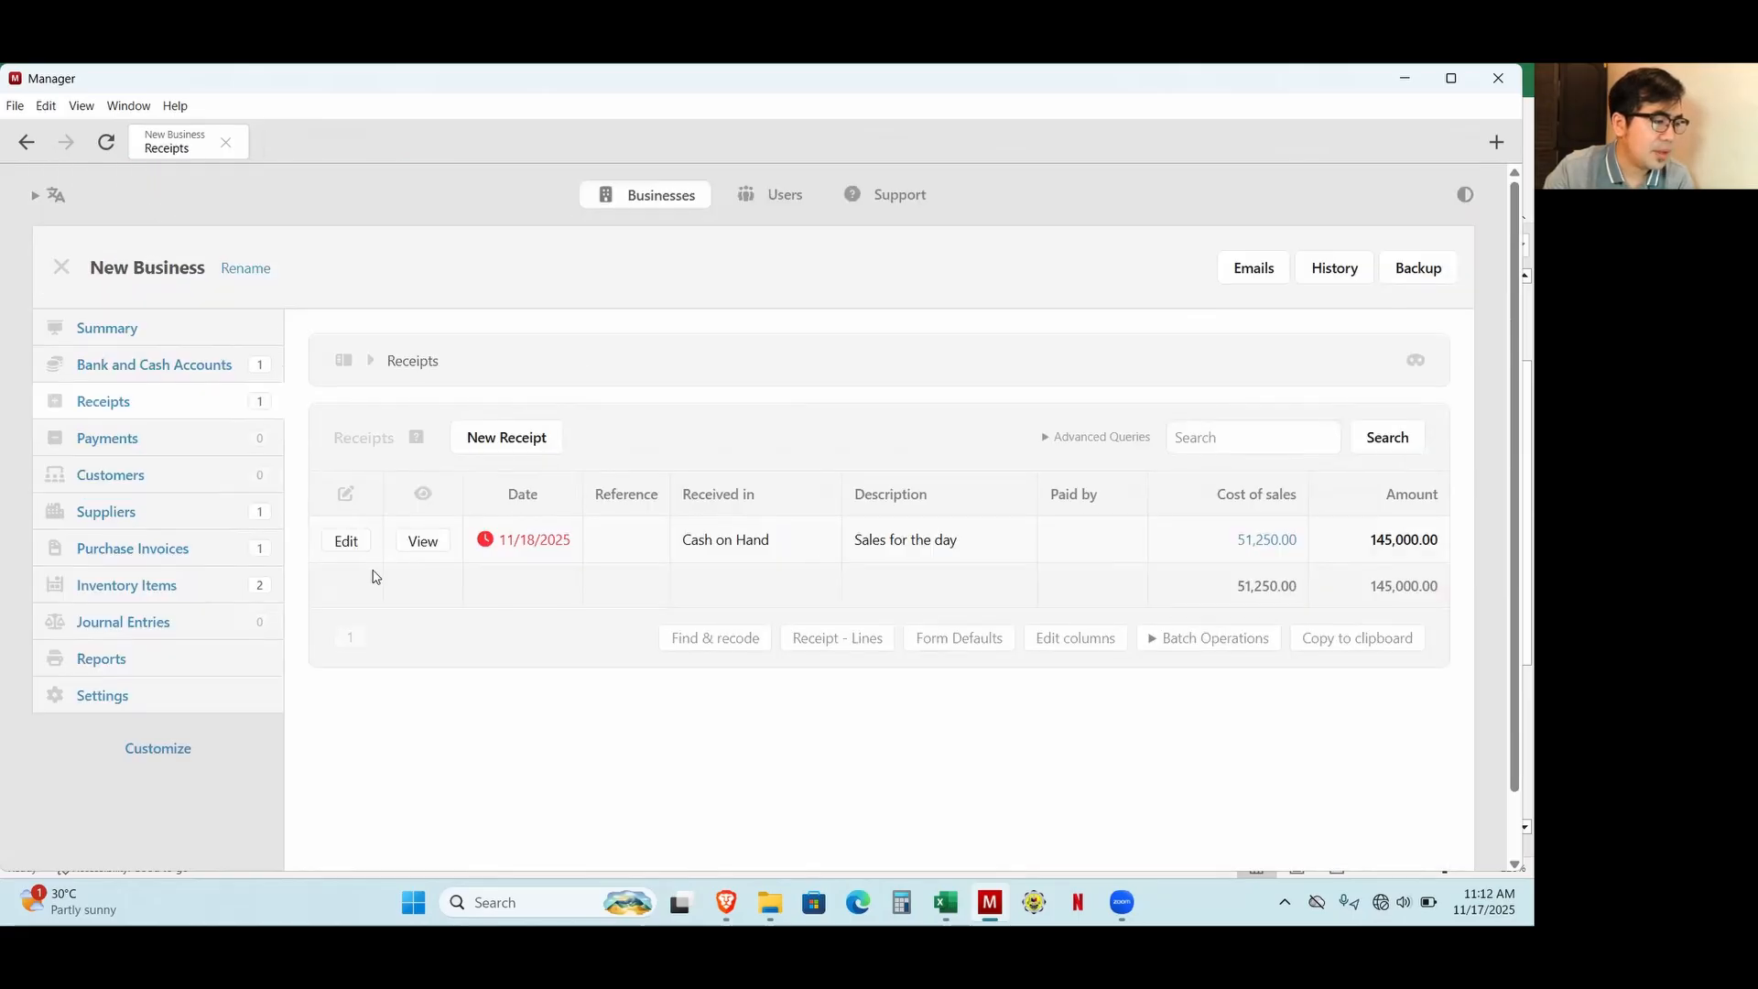
{"action": "left_click", "coordinate": [348, 543]}
{"action": "scroll", "coordinate": [906, 686], "scroll_direction": "down", "scroll_amount": 2}
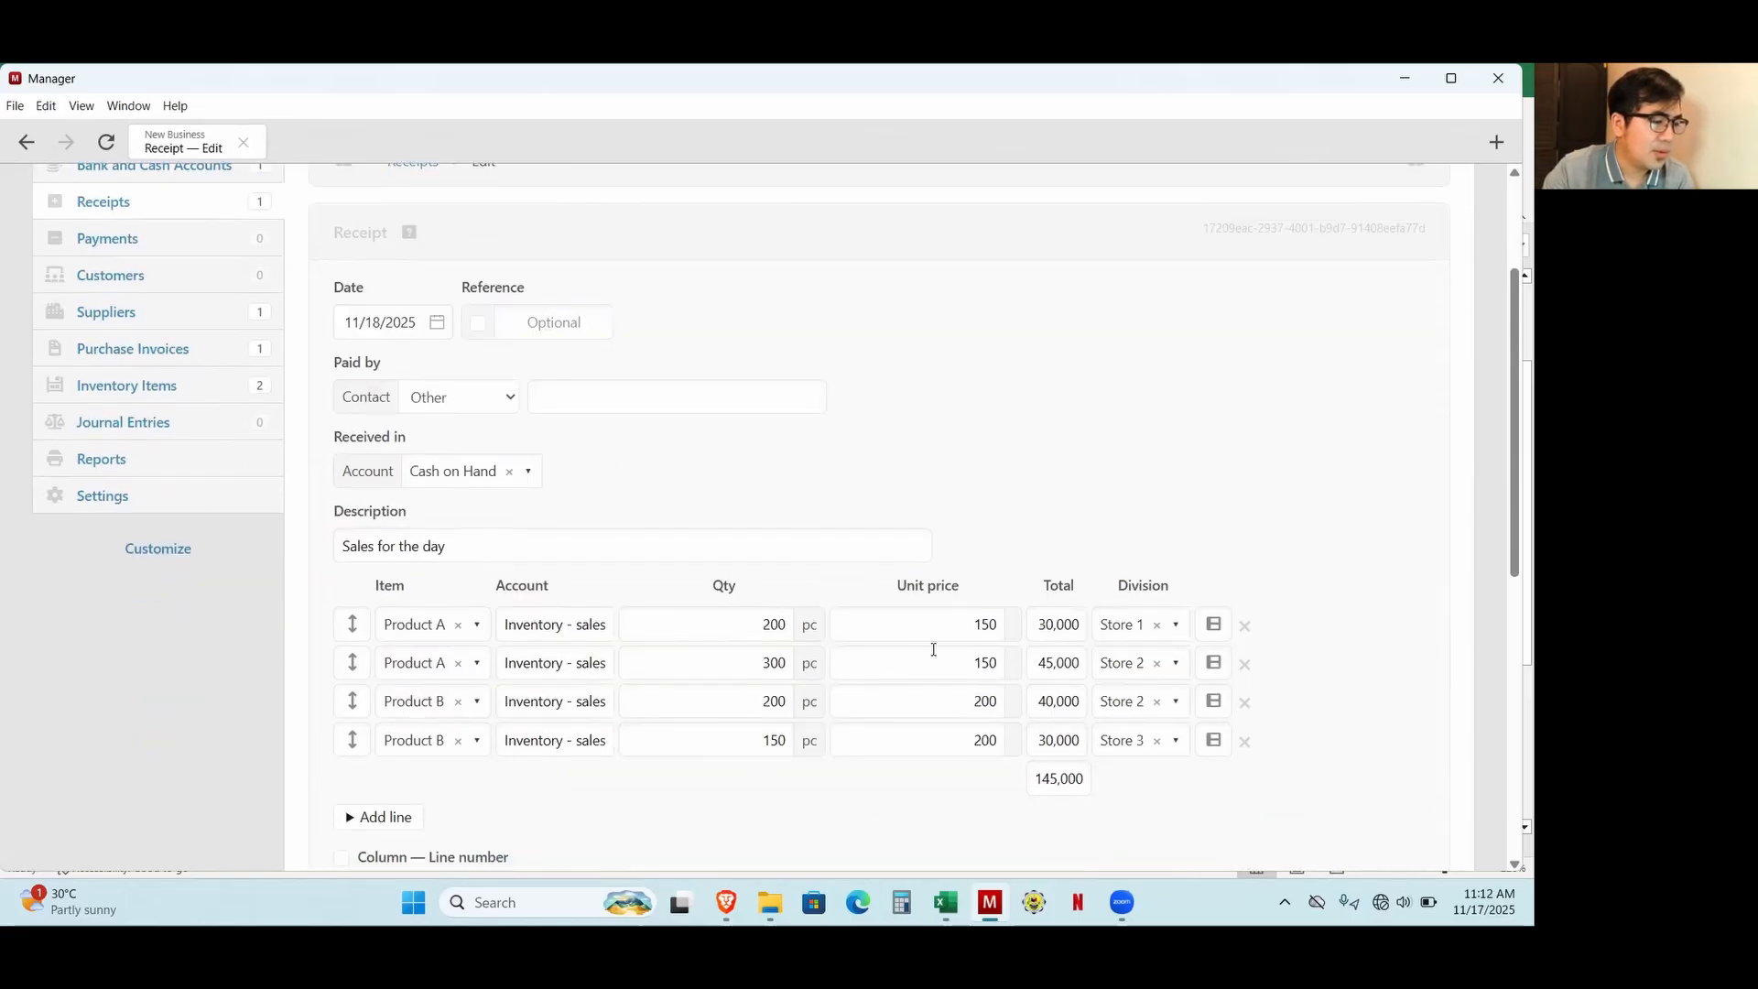
{"action": "left_click_drag", "start_coordinate": [765, 624], "coordinate": [784, 624]}
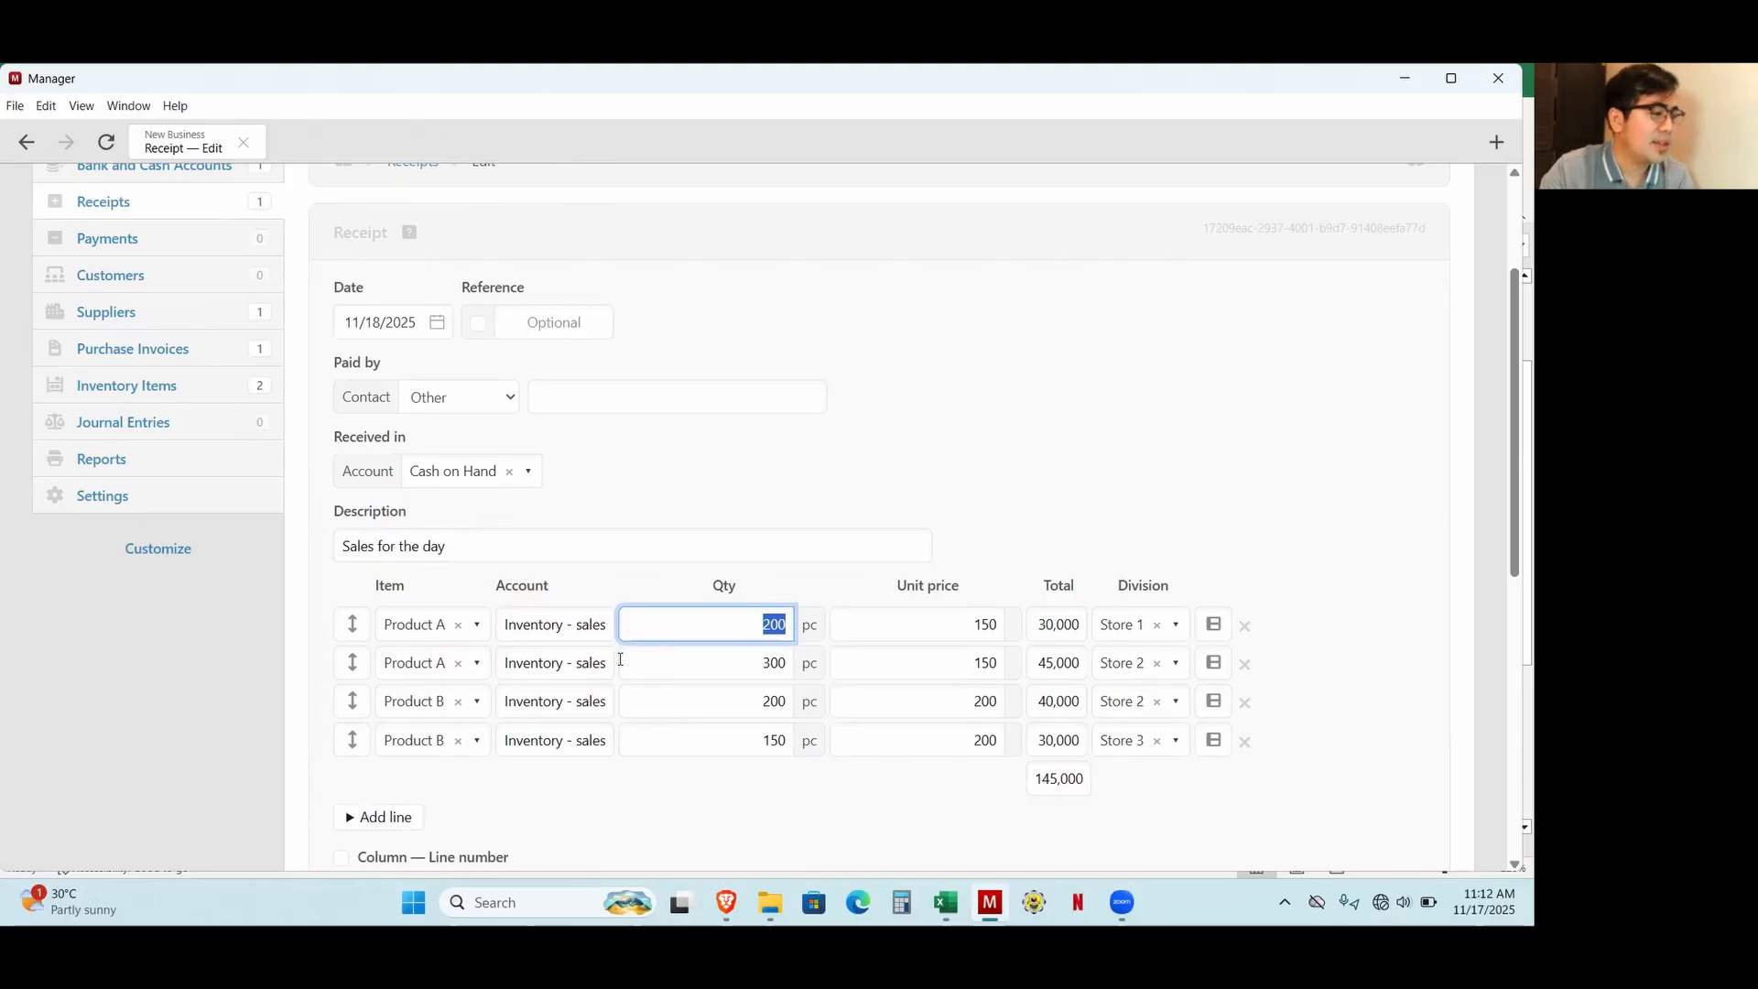
{"action": "scroll", "coordinate": [263, 616], "scroll_direction": "up", "scroll_amount": 1}
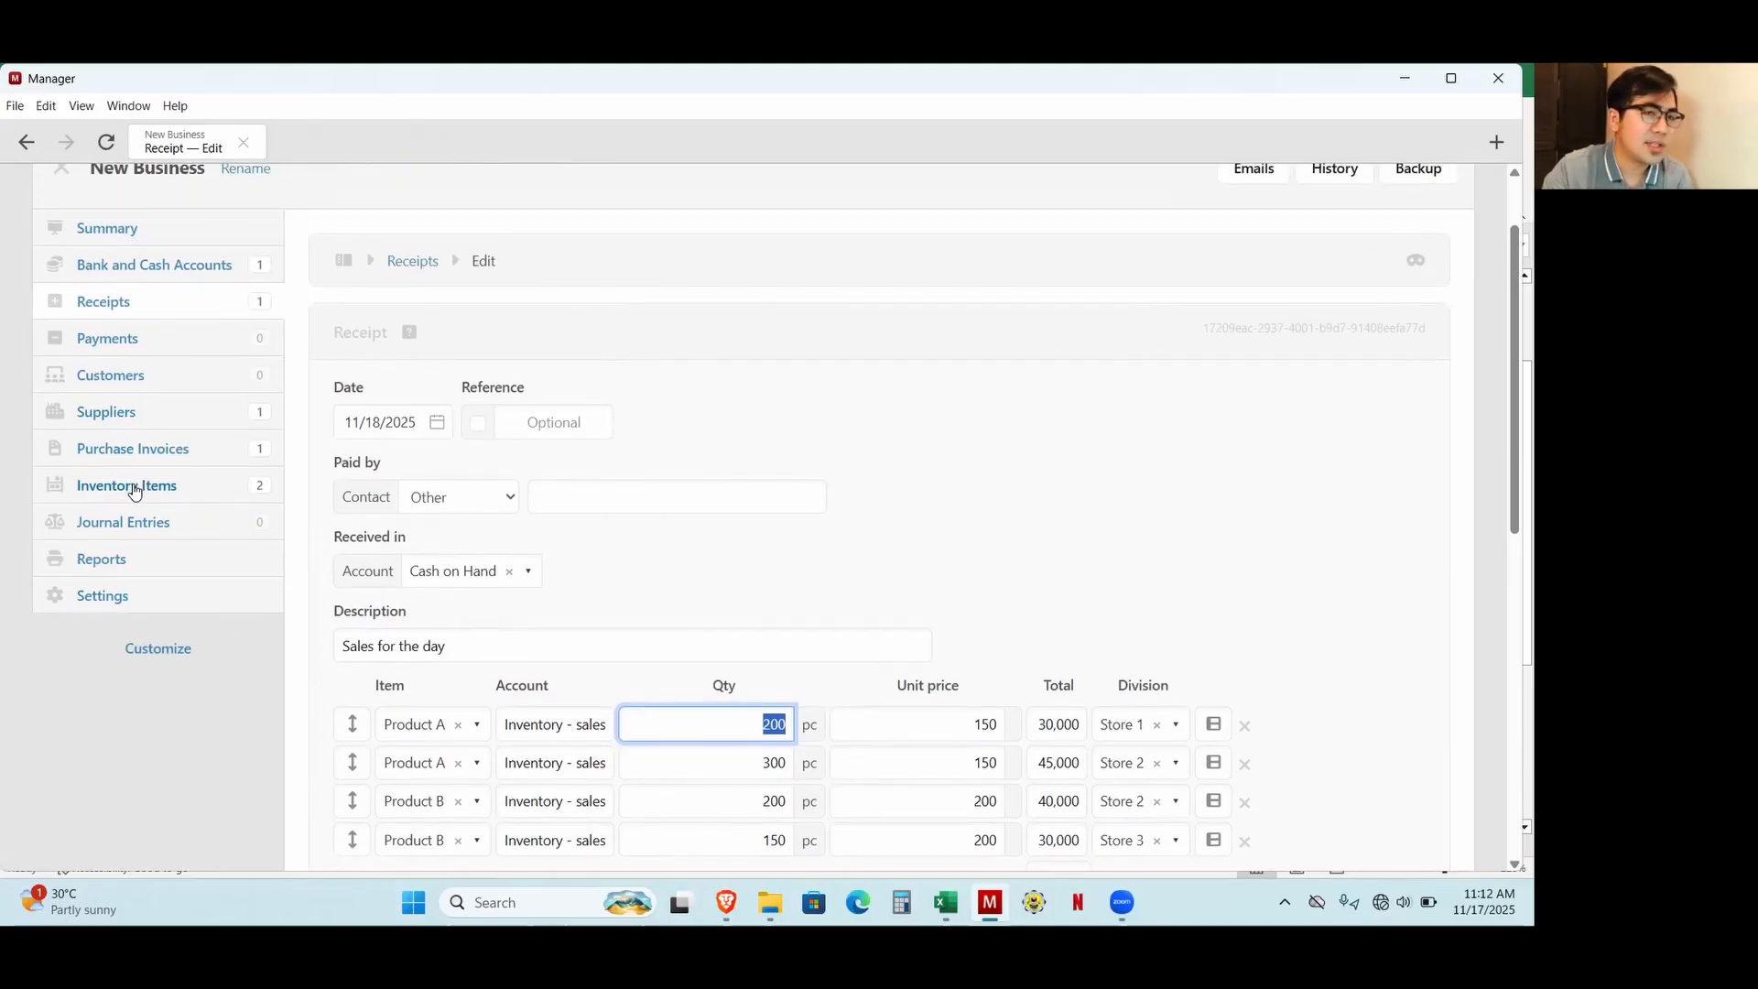
Switch to Calculator and multiply 50 by 500 for Product A's cost of sales, checking the purchase prices in Excel.
{"action": "left_click", "coordinate": [902, 903]}
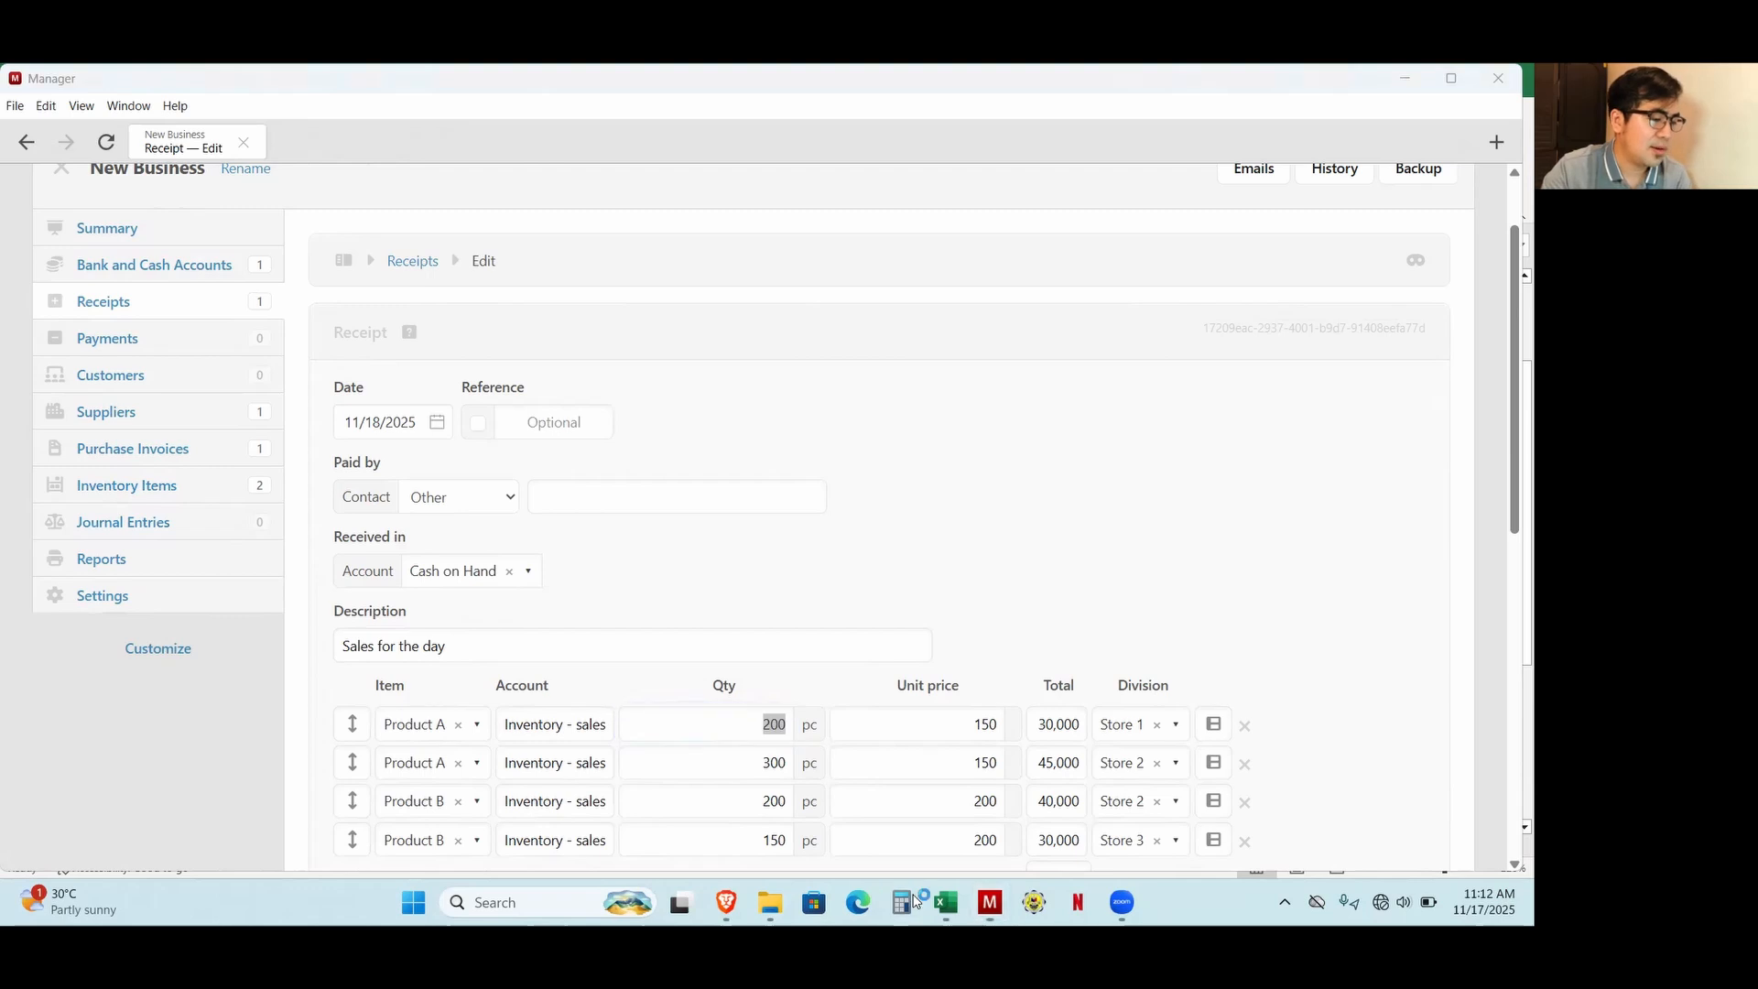
{"action": "type", "text": "50"}
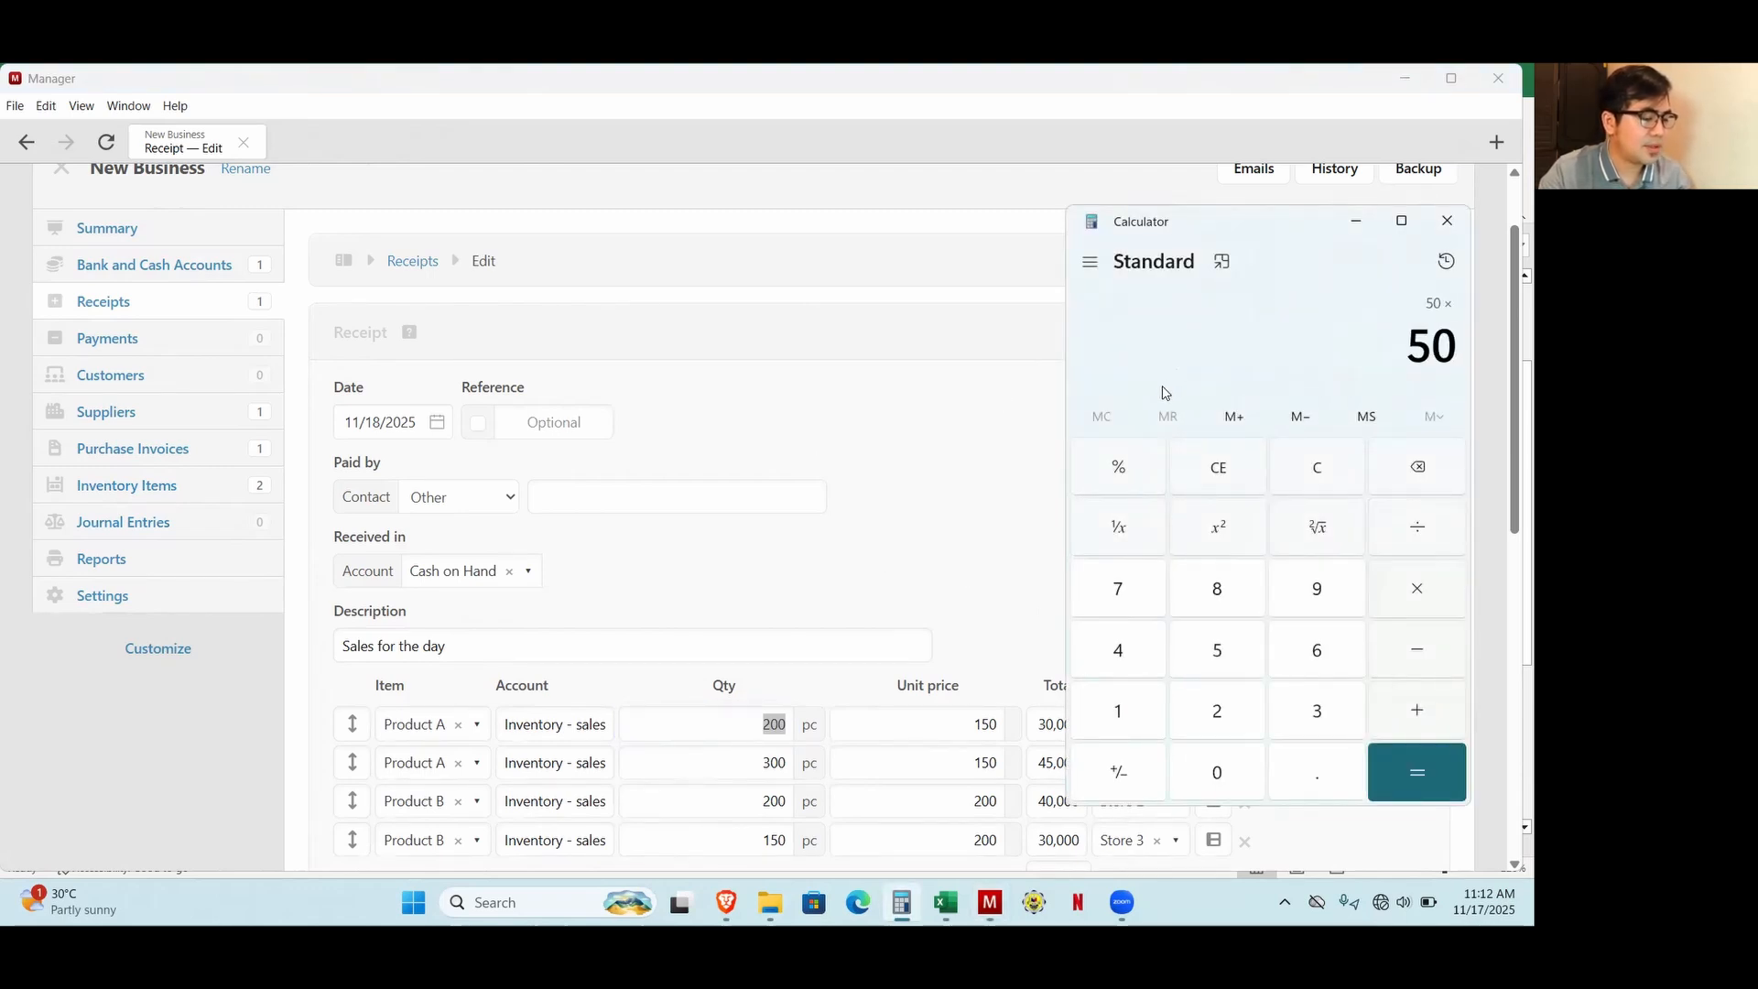
{"action": "type", "text": "500"}
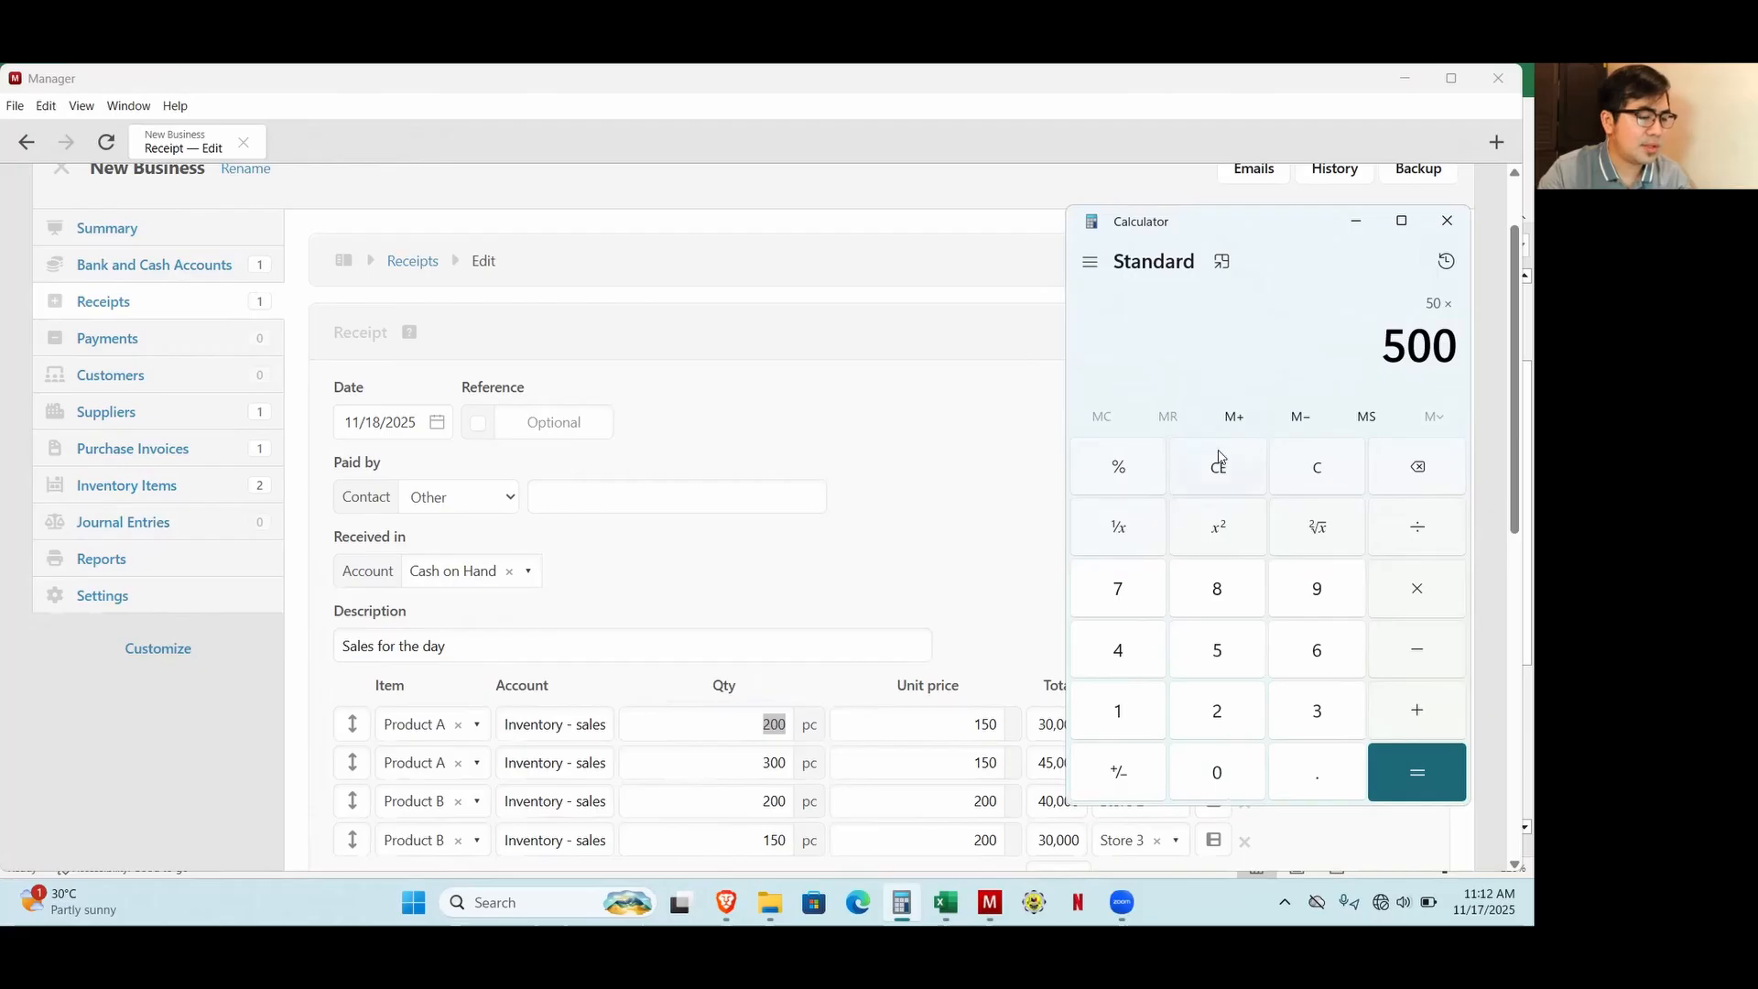
{"action": "left_click", "coordinate": [945, 902]}
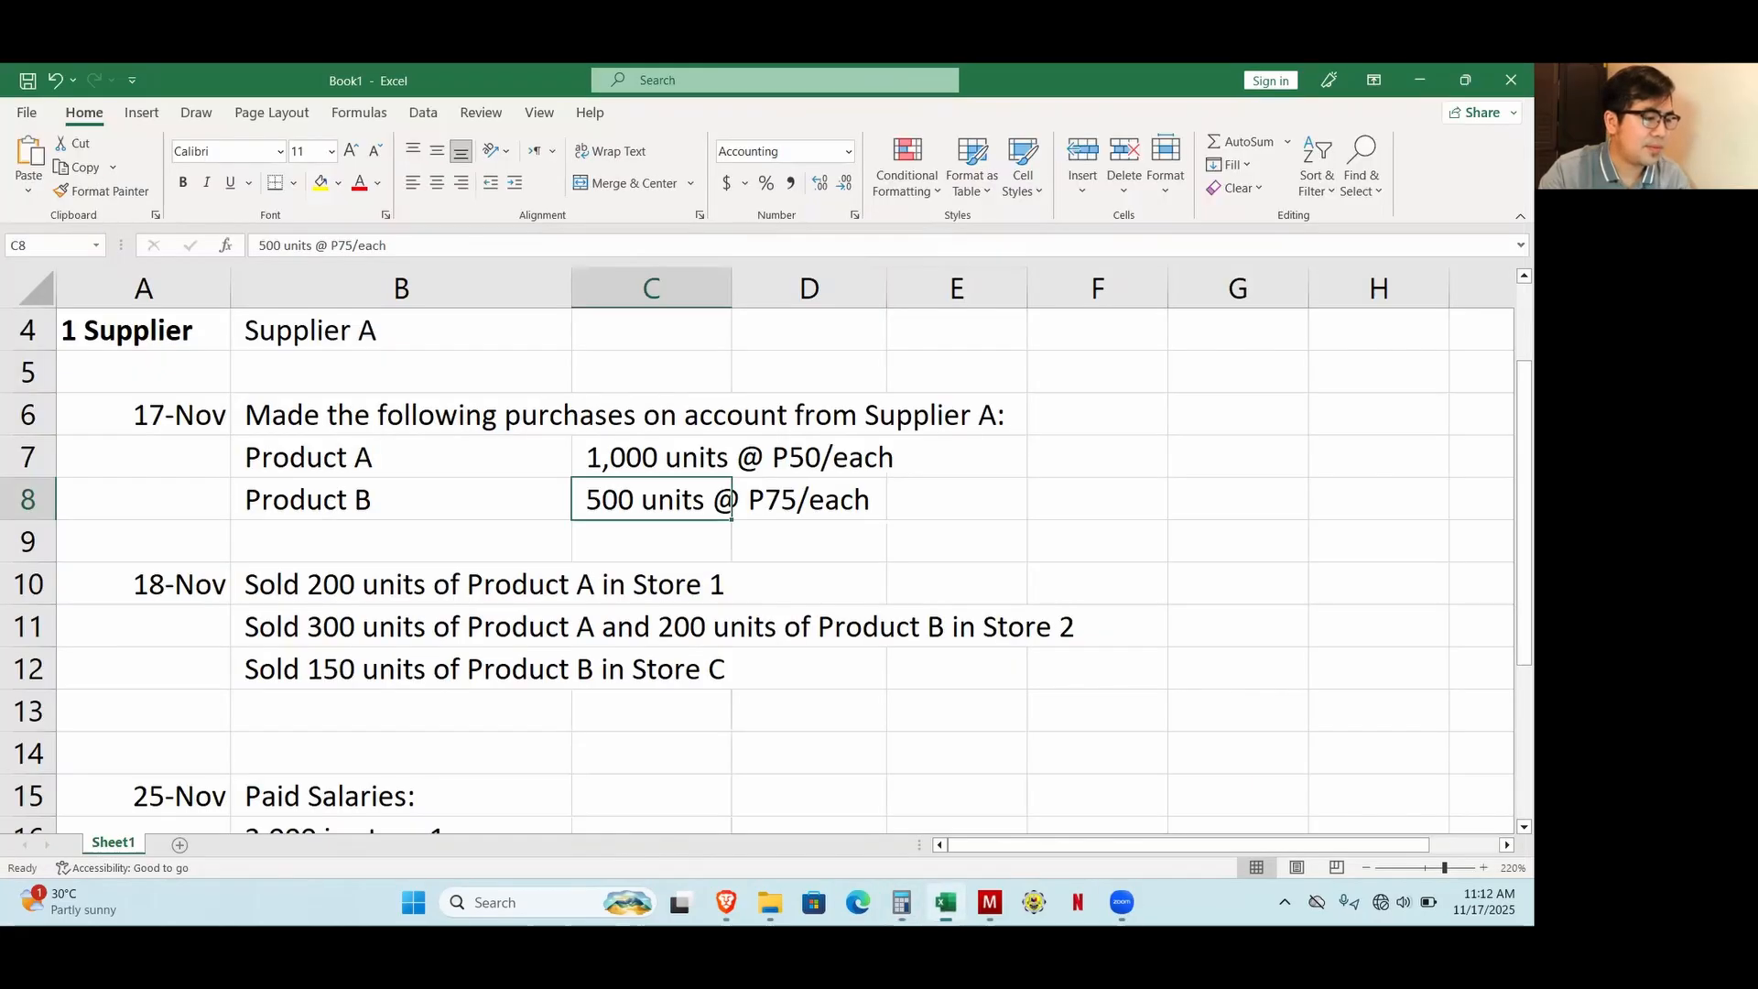
{"action": "left_click", "coordinate": [945, 902]}
{"action": "key", "text": "Return"}
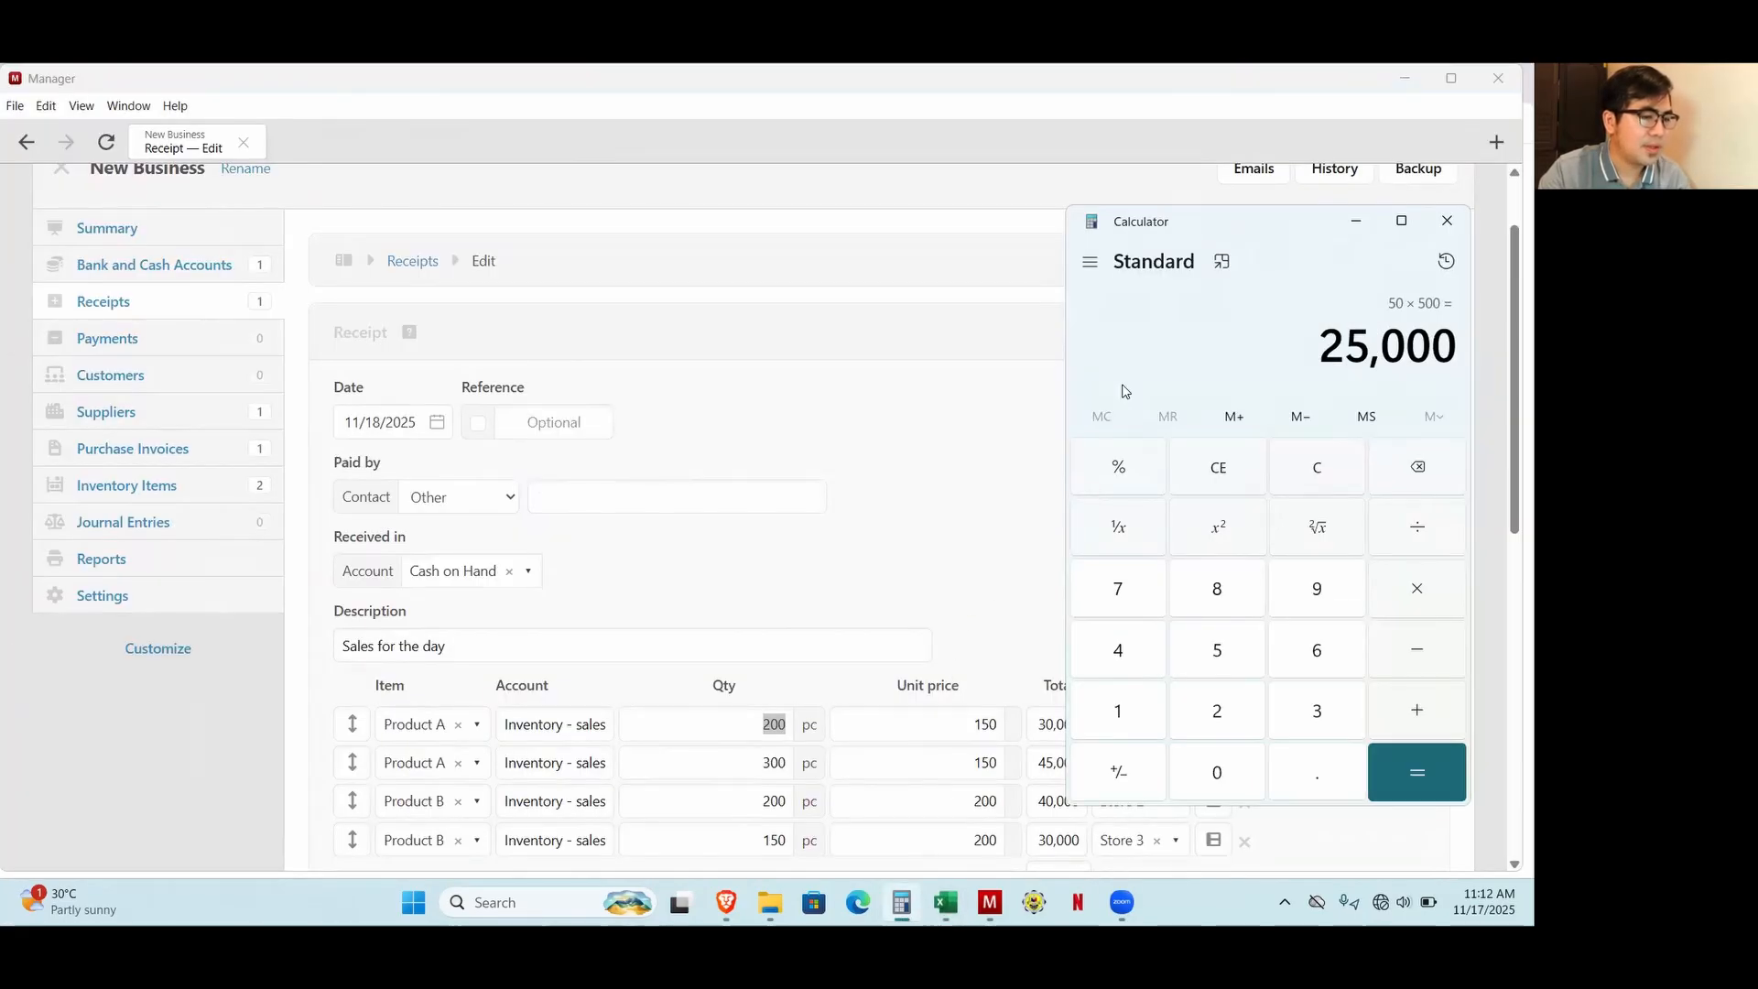
Clear the calculation and multiply 350 by 75 for Product B's cost of sales.
{"action": "left_click_drag", "start_coordinate": [1175, 236], "coordinate": [976, 226]}
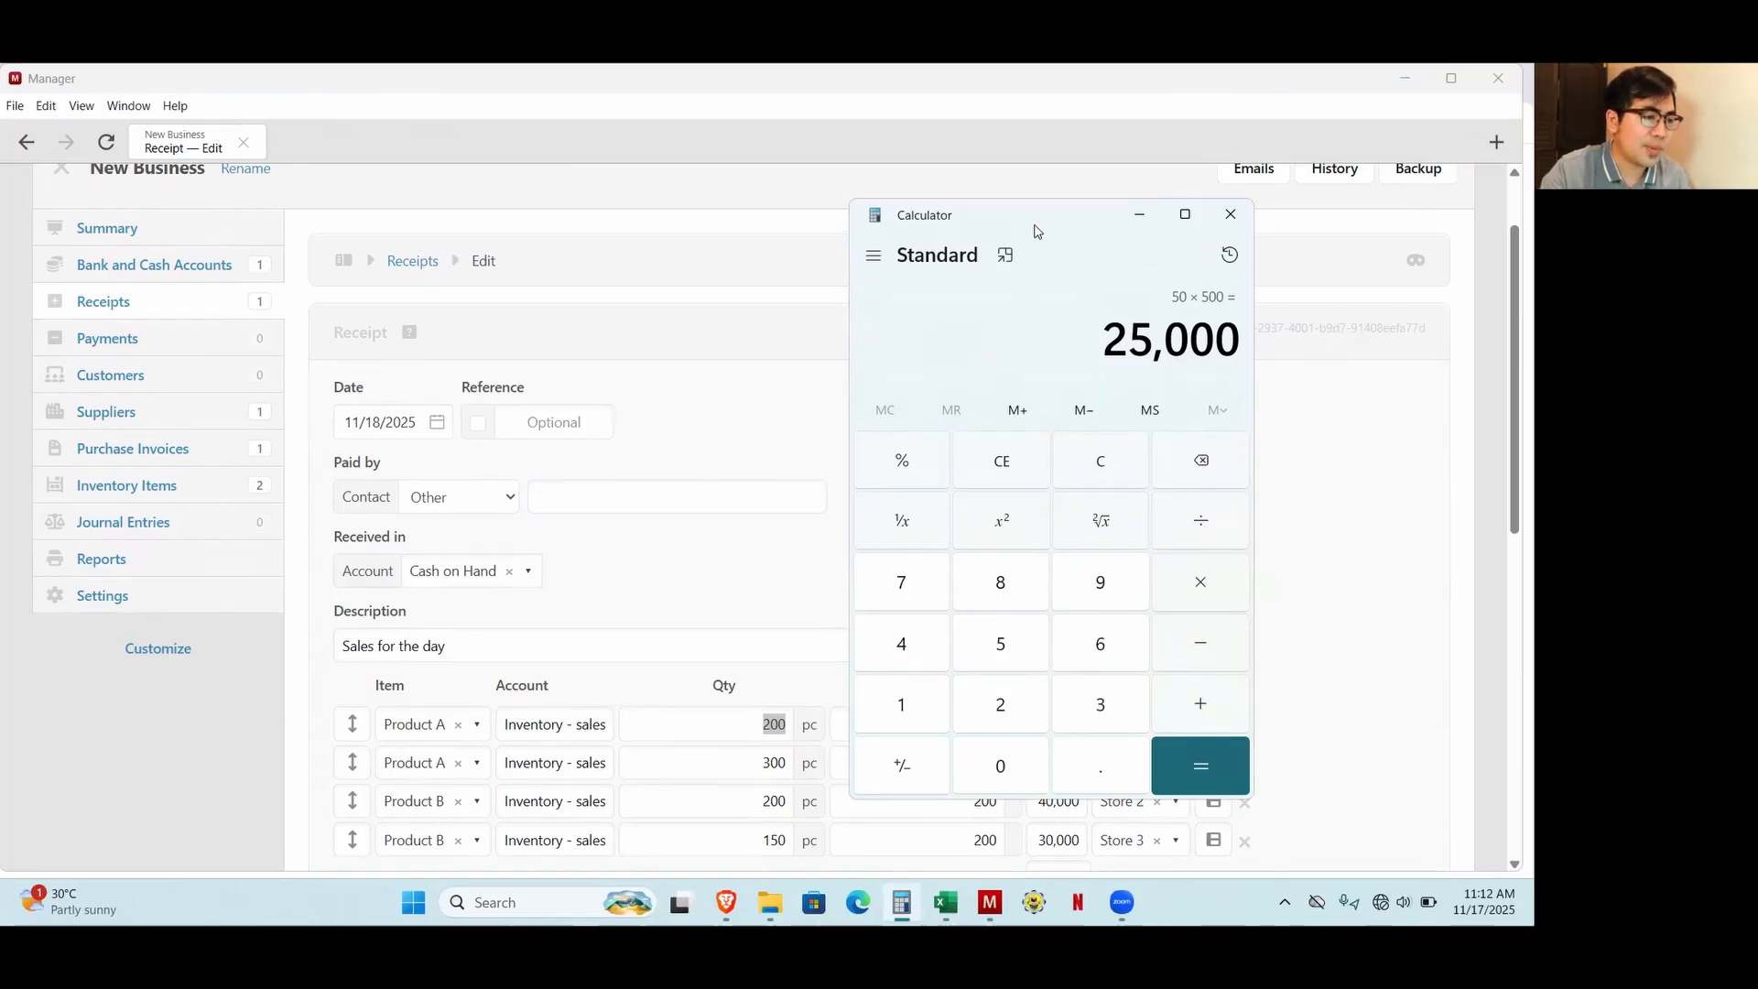
{"action": "left_click_drag", "start_coordinate": [1036, 231], "coordinate": [1052, 238]}
{"action": "left_click", "coordinate": [1143, 479]}
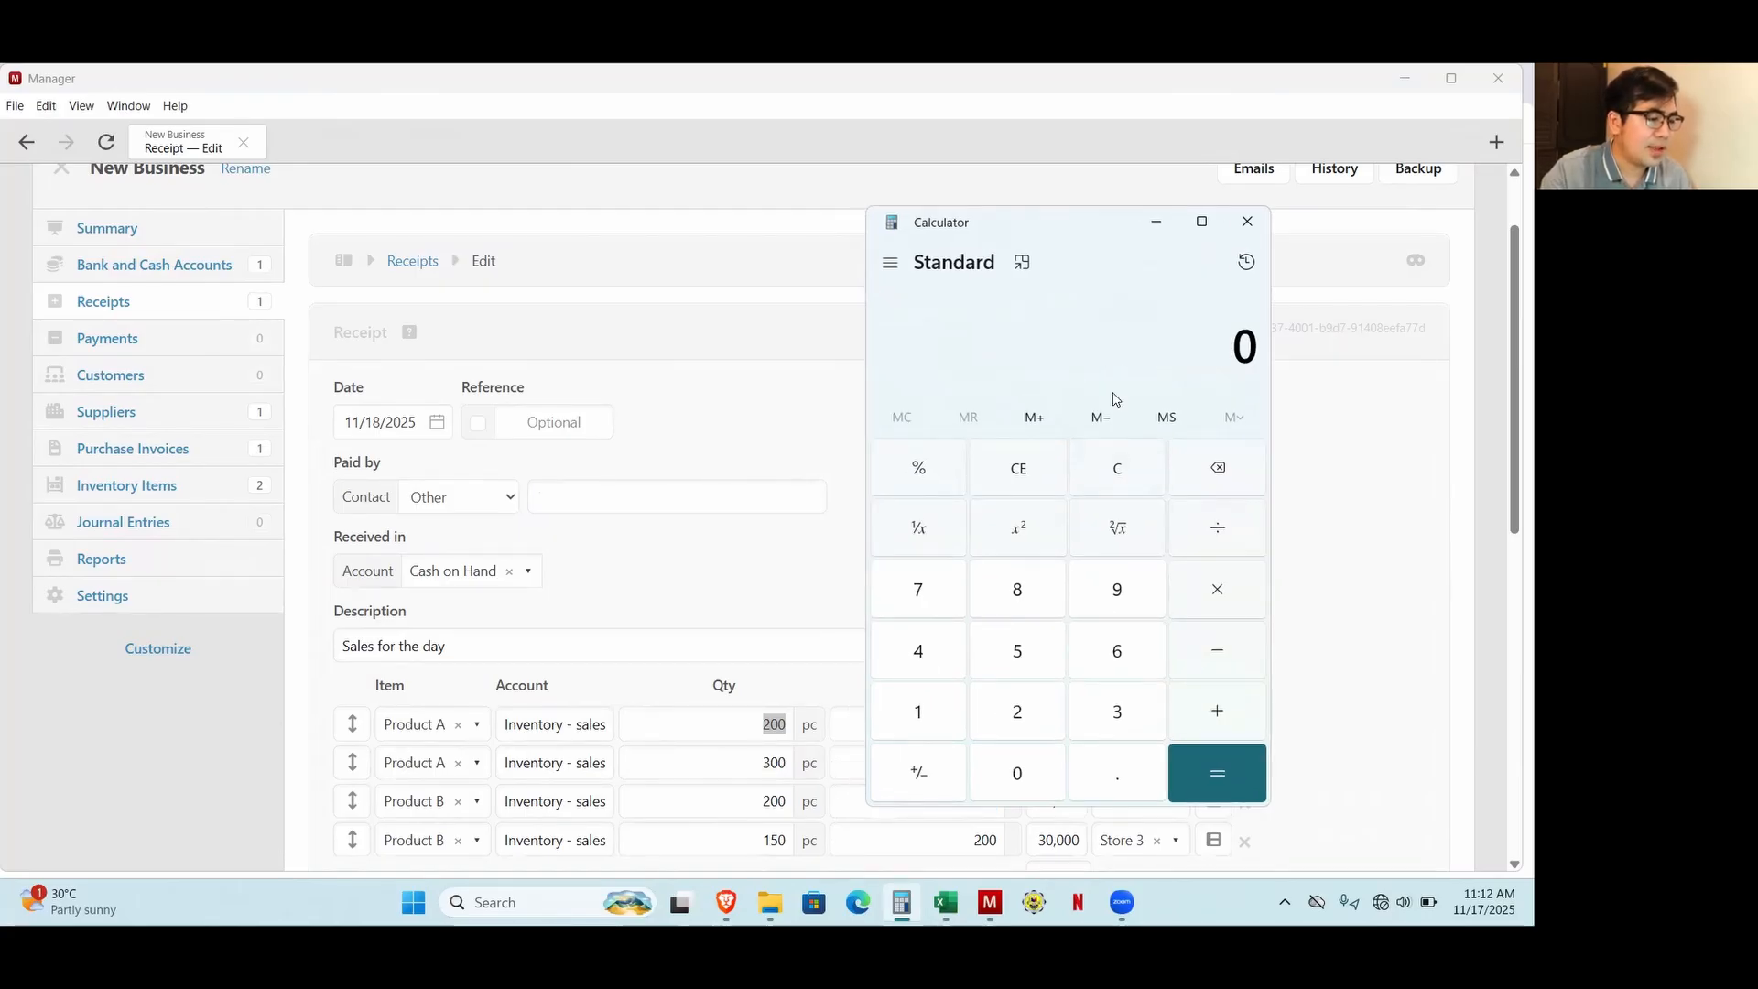
{"action": "type", "text": "3"}
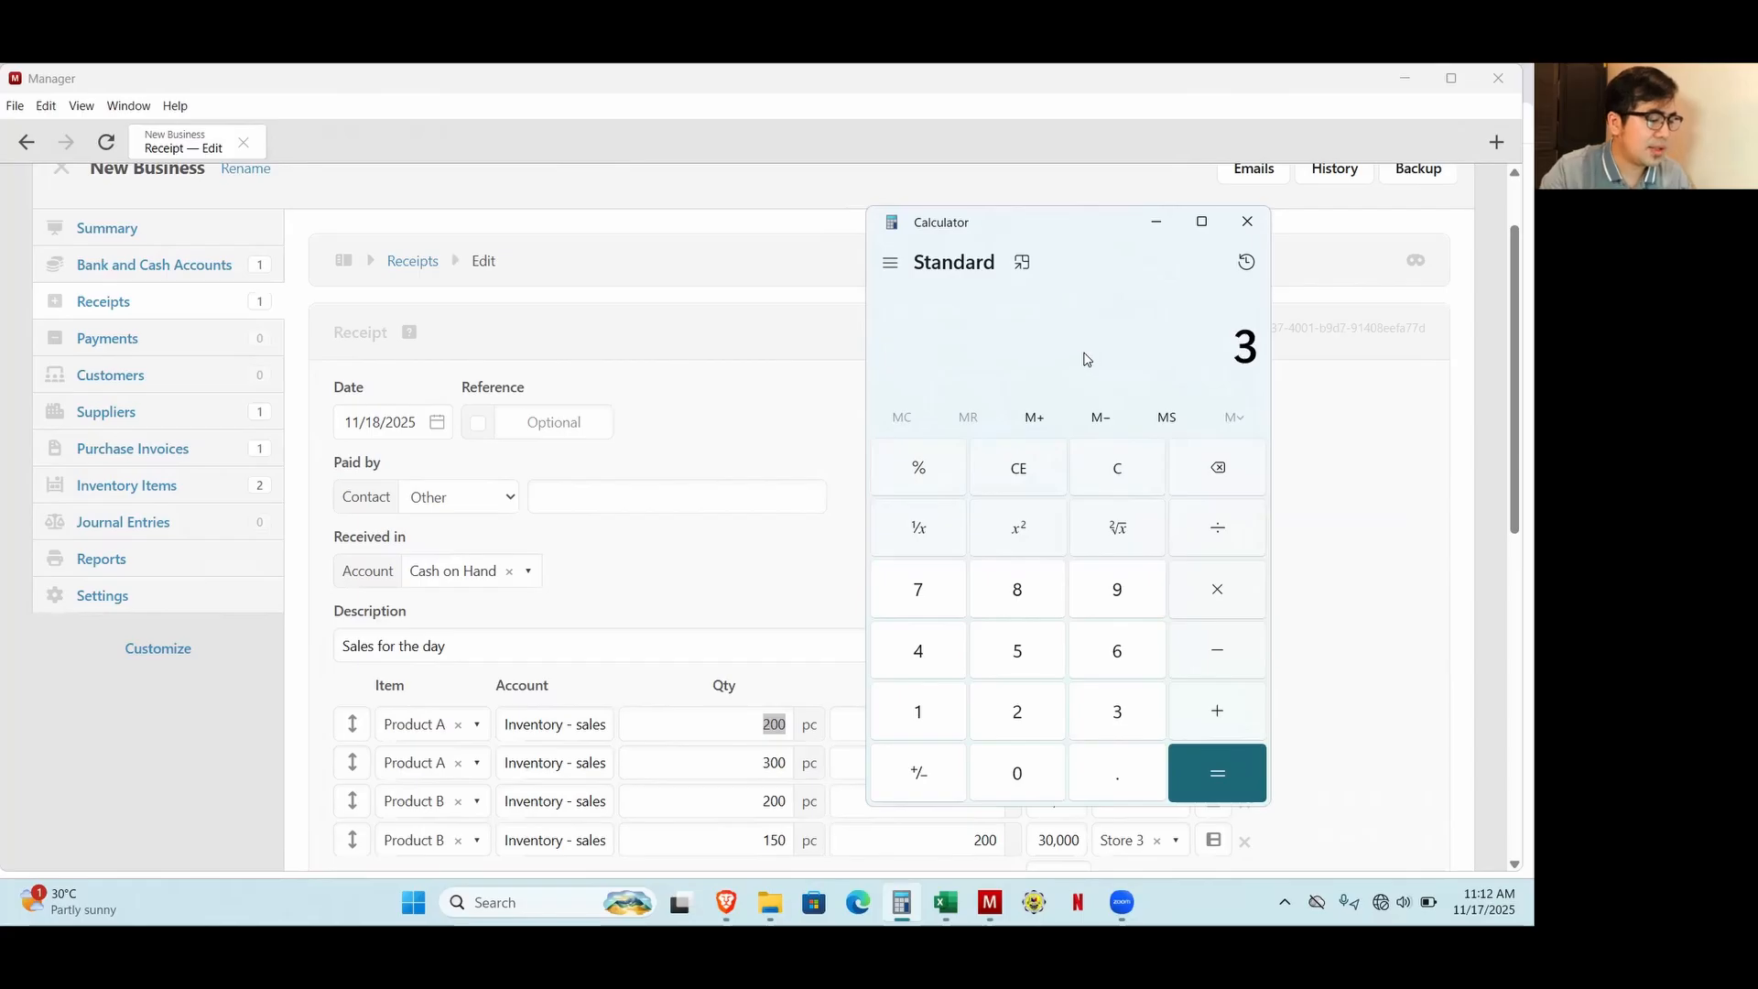
{"action": "type", "text": "50*75"}
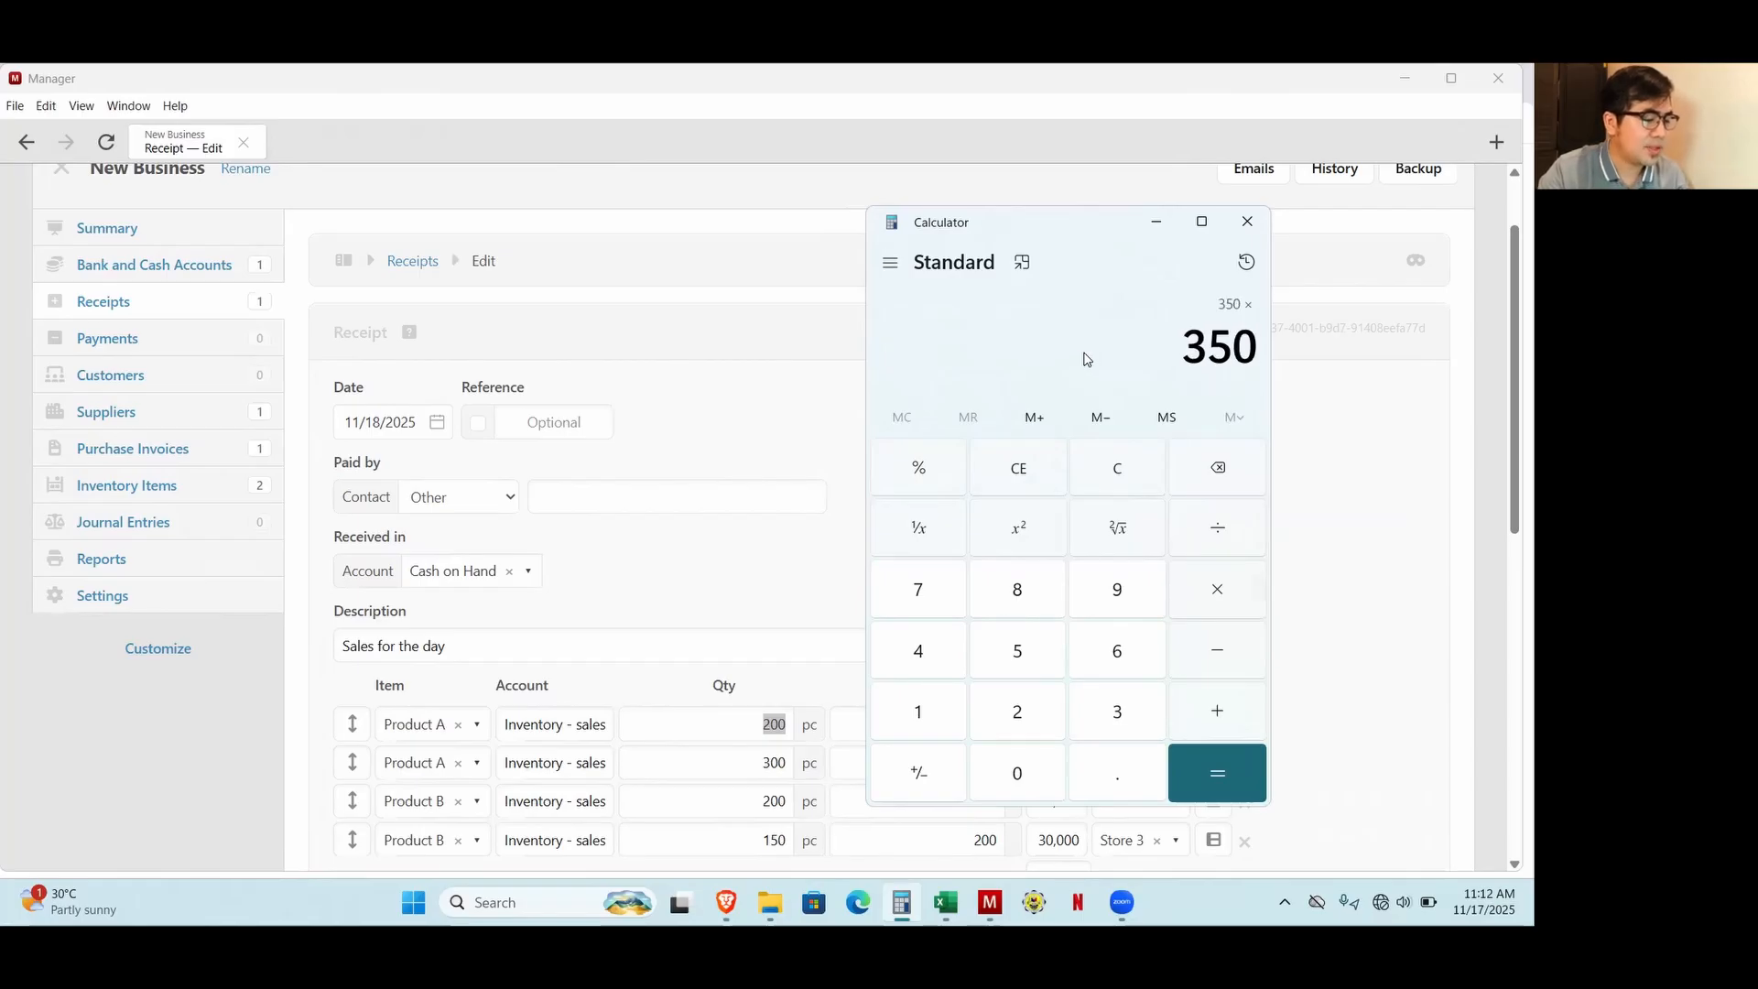
{"action": "key", "text": "Return"}
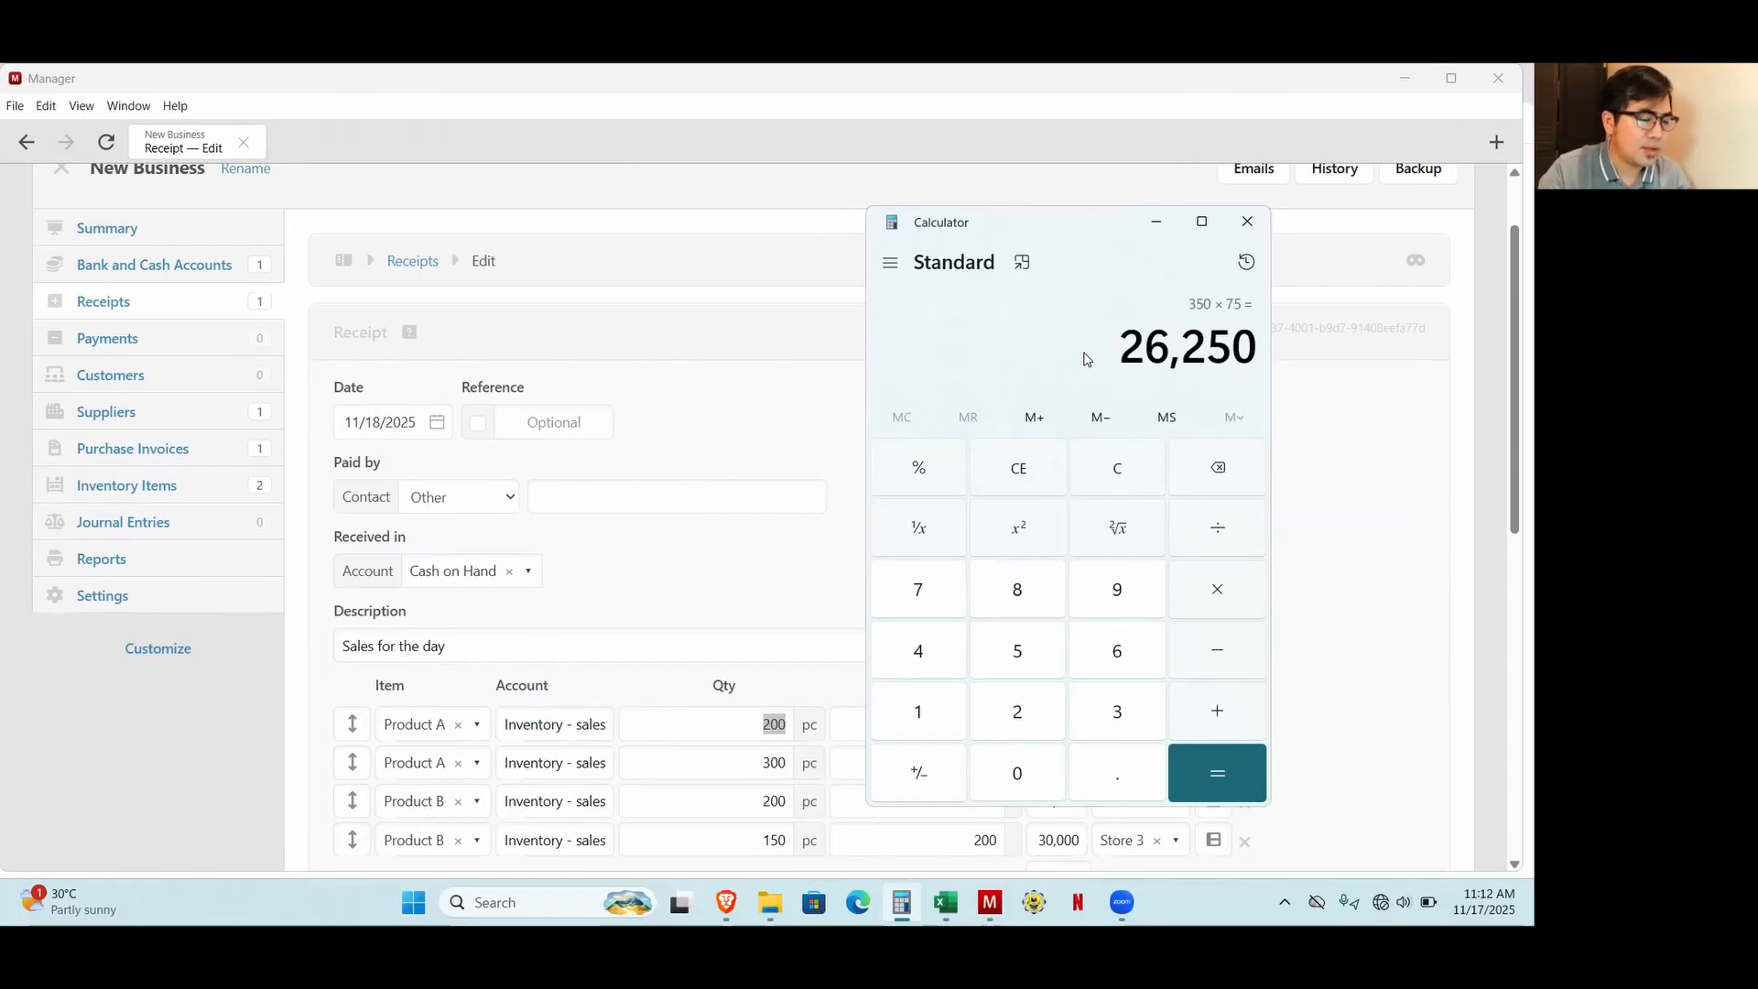
Add 25,000 to Product B's cost of sales, then go back to the receipts list in Manager.
{"action": "type", "text": "+ 25,000"}
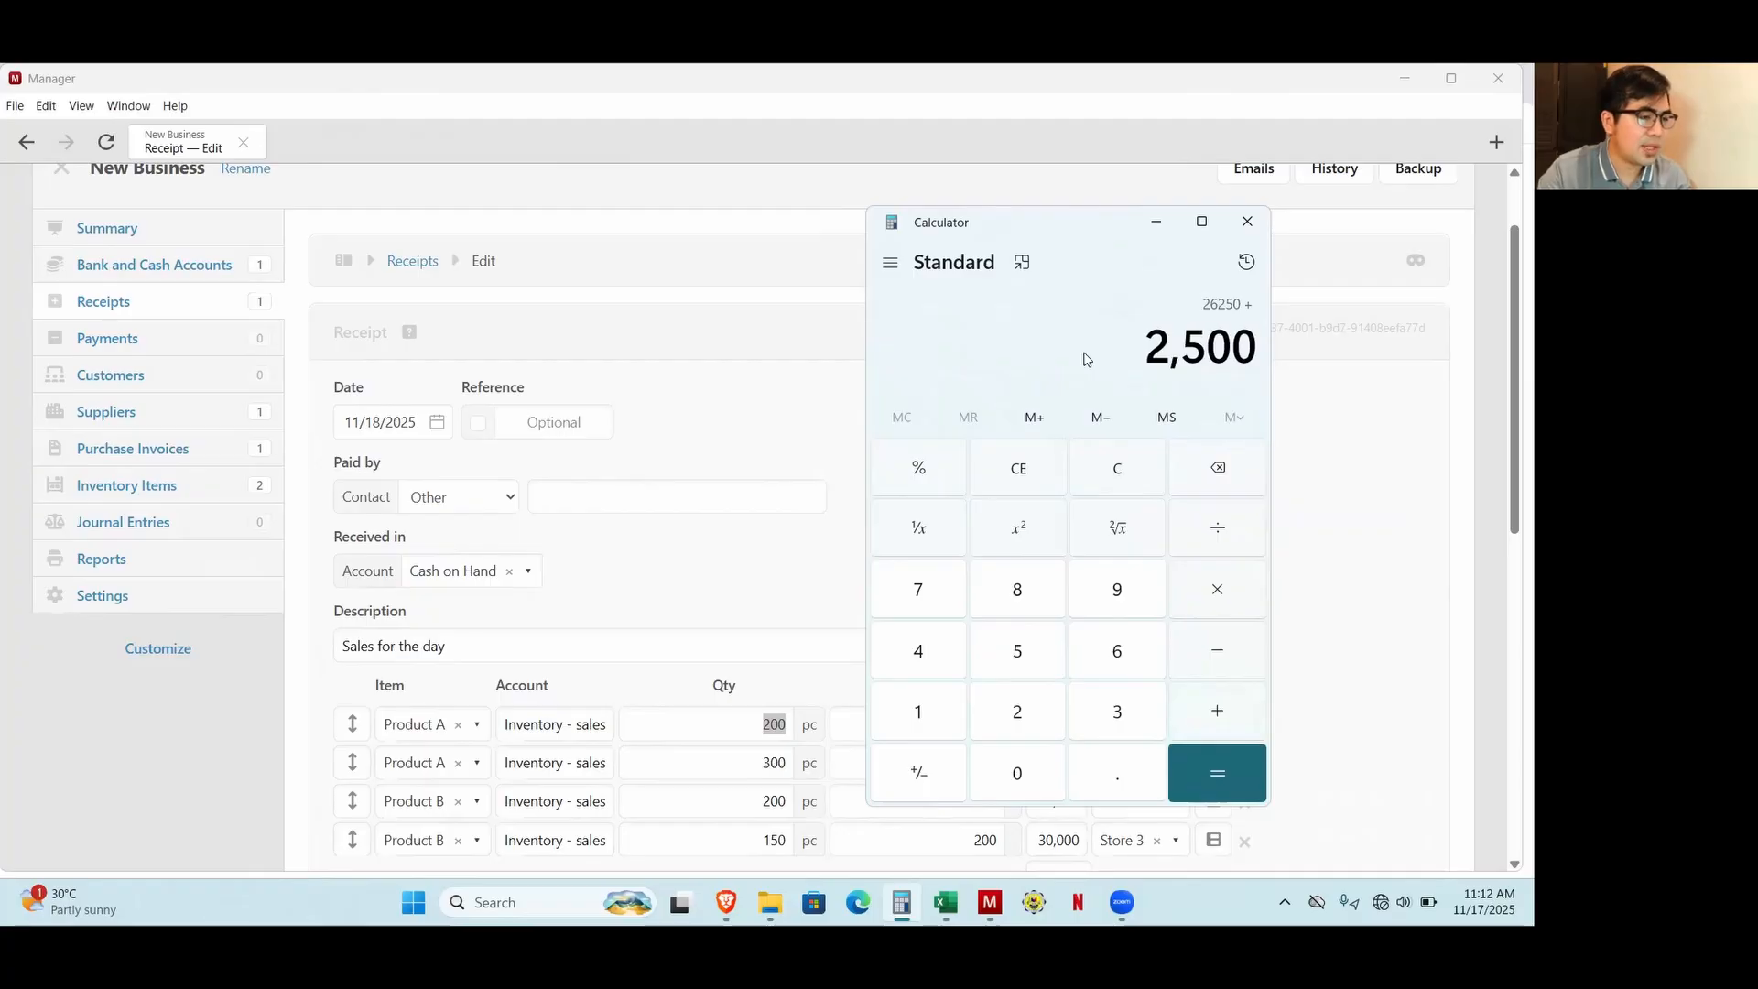
{"action": "key", "text": "Return"}
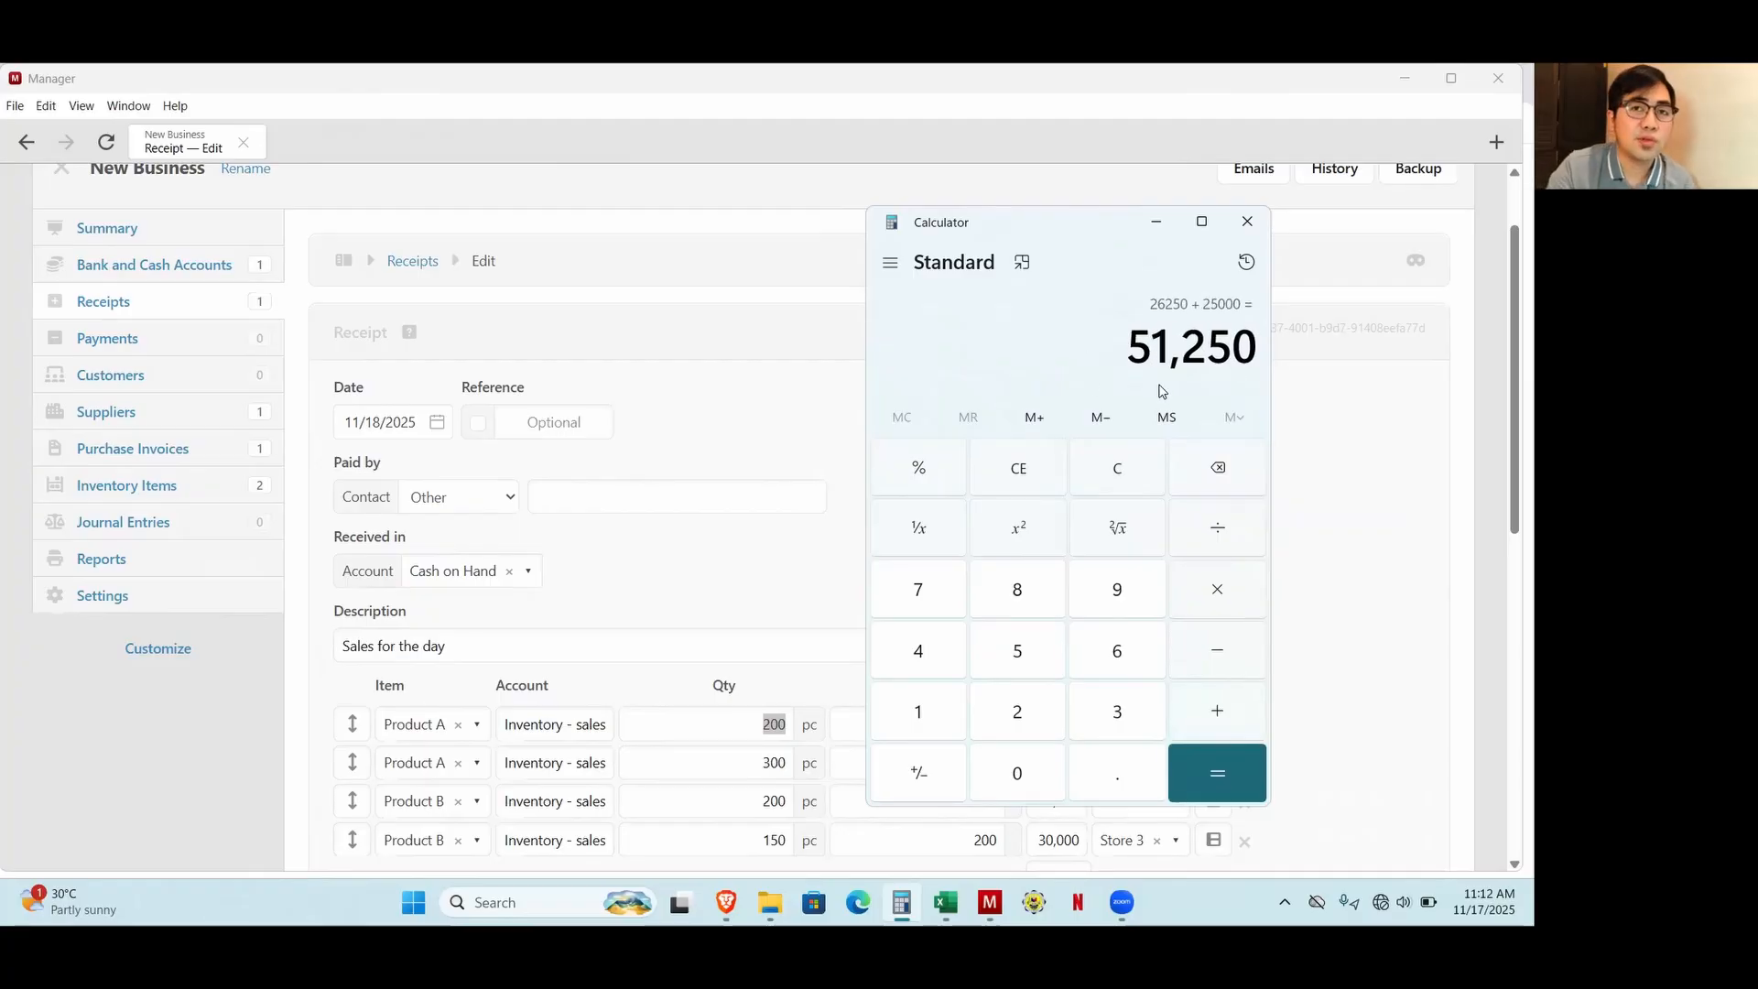
{"action": "left_click", "coordinate": [738, 455]}
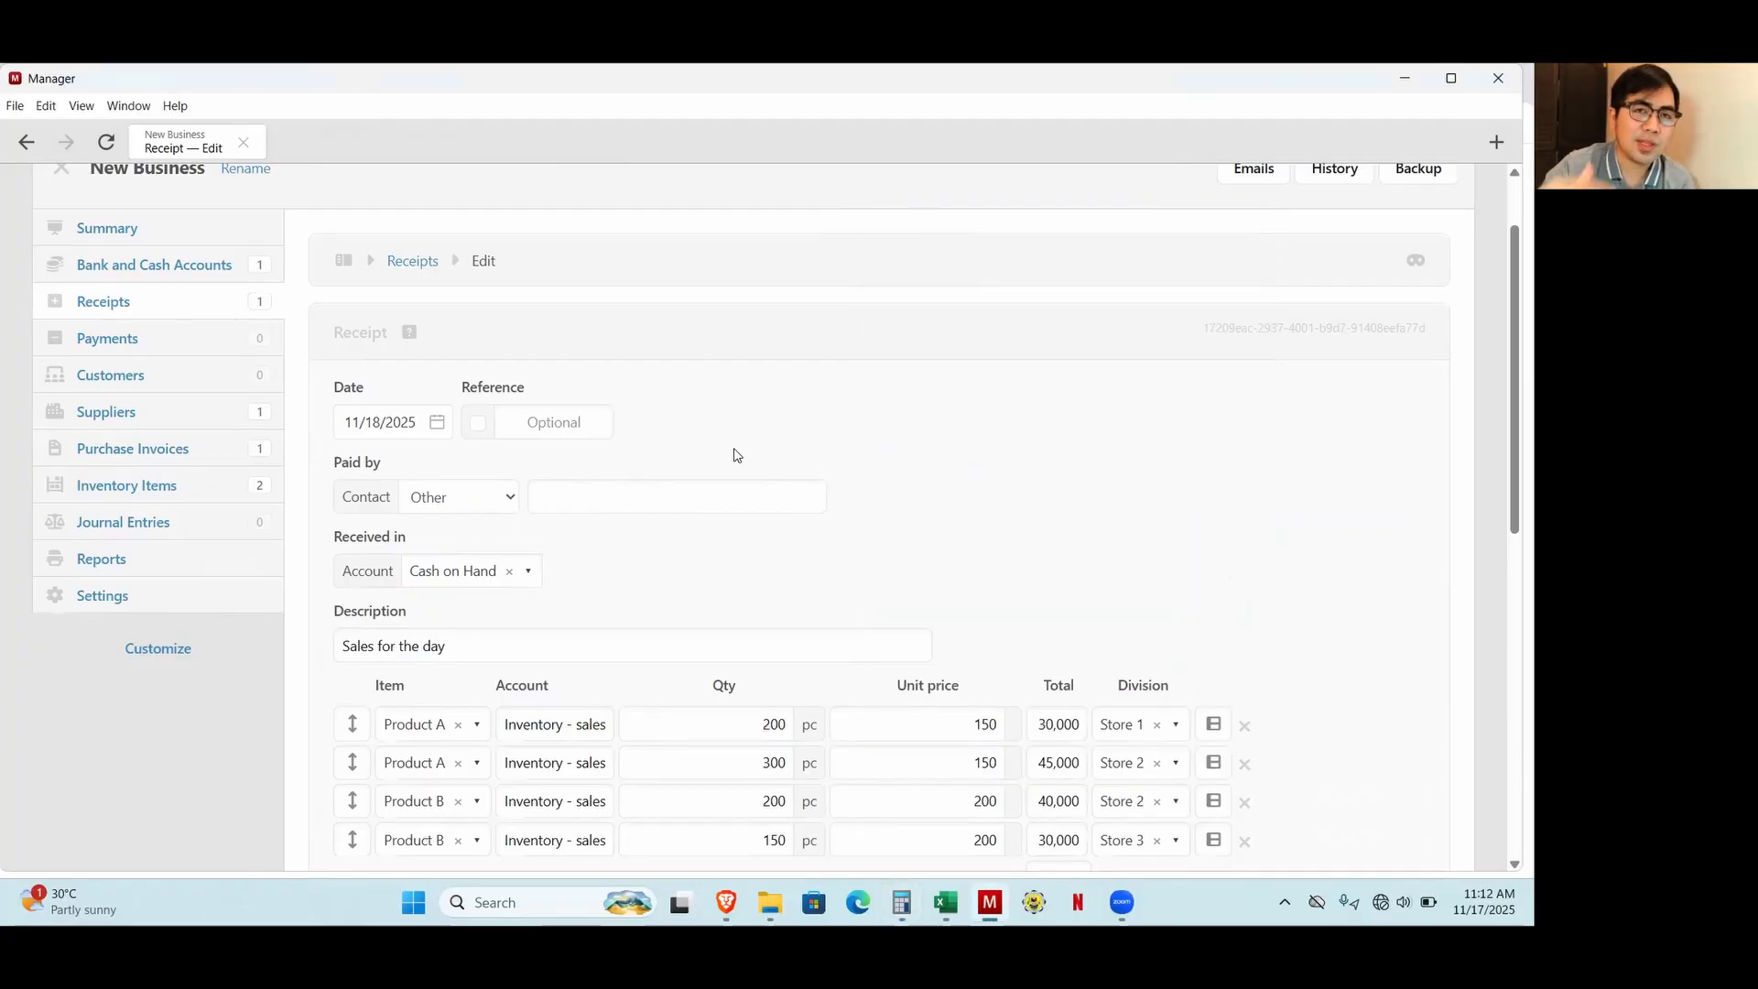
{"action": "key", "text": "alt+Left"}
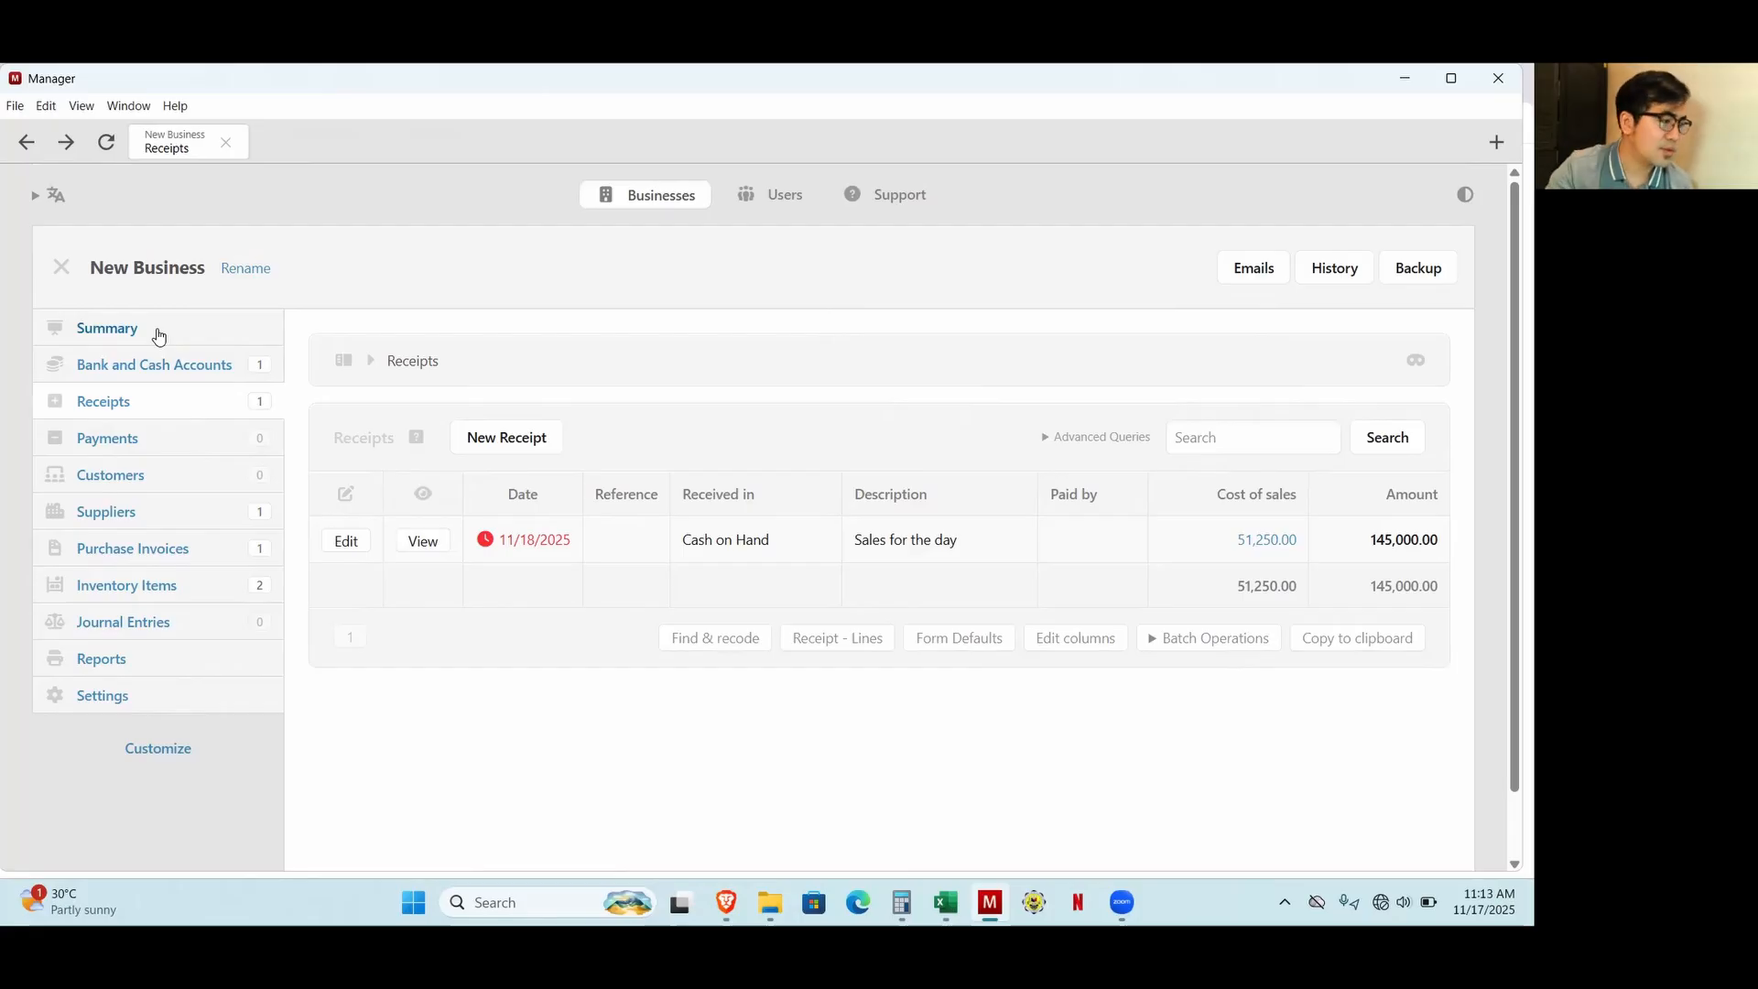
Switch to Excel to review the 25-Nov salaries and 26-Nov electricity entries, then return to Manager.
{"action": "left_click", "coordinate": [945, 902]}
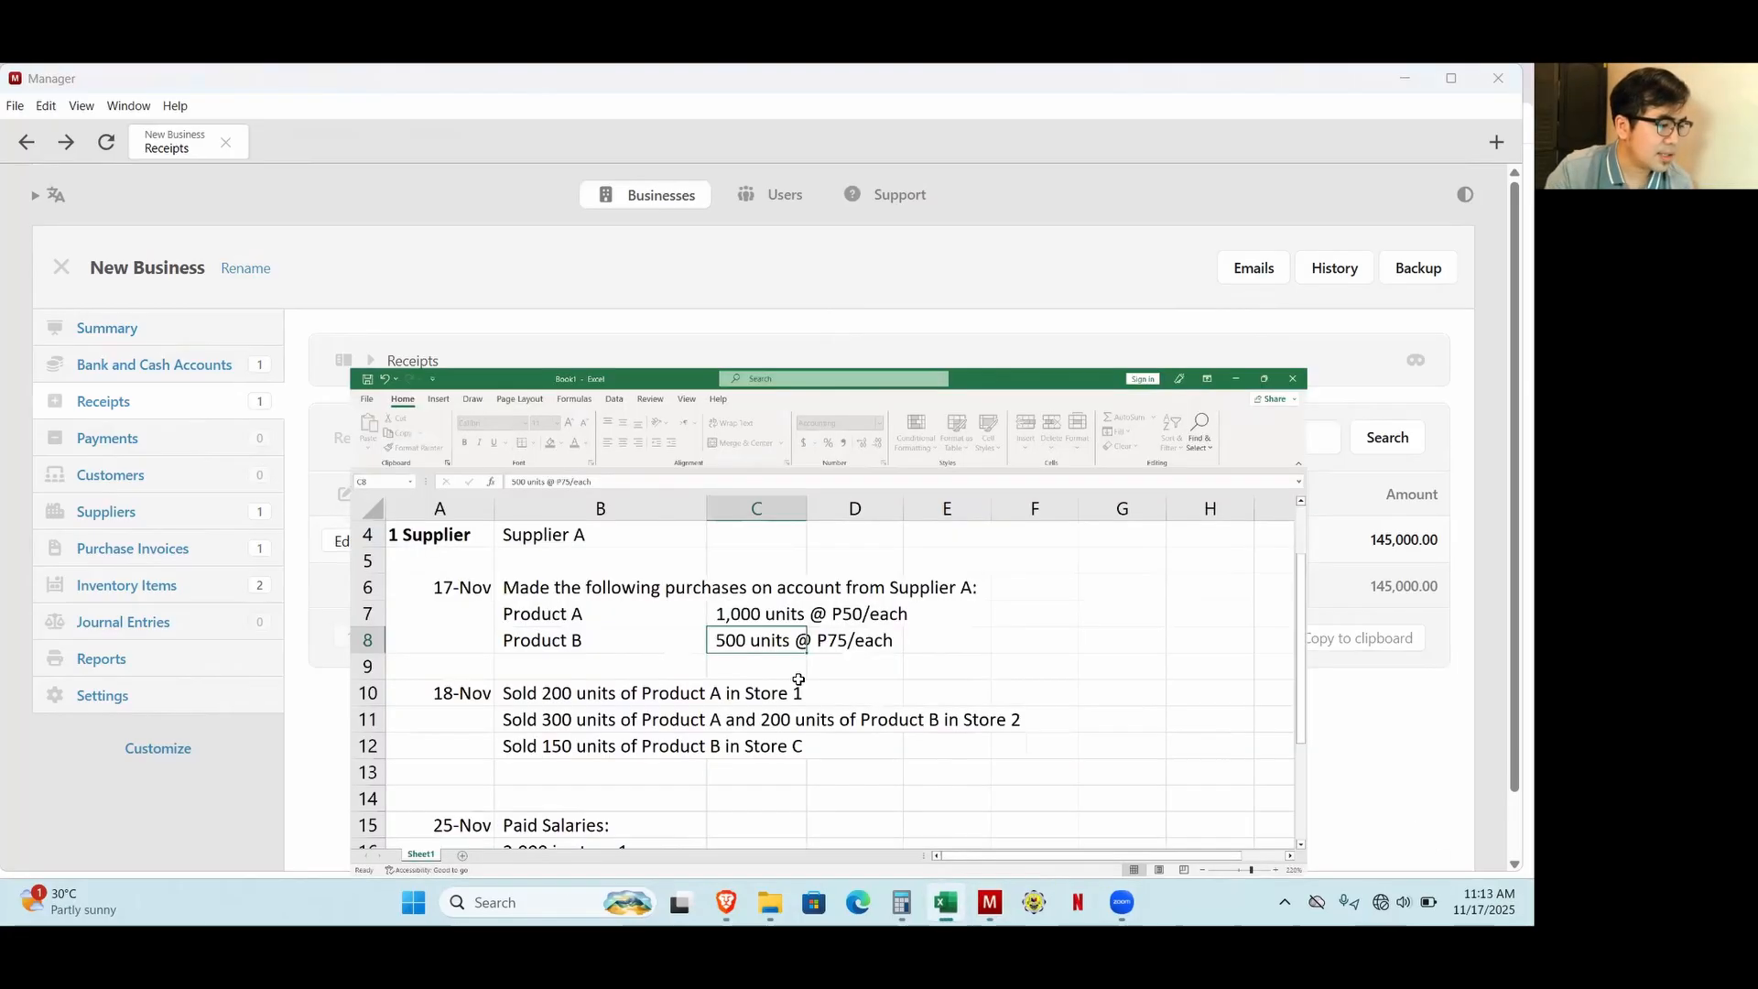
{"action": "scroll", "coordinate": [439, 583], "scroll_direction": "down", "scroll_amount": 1}
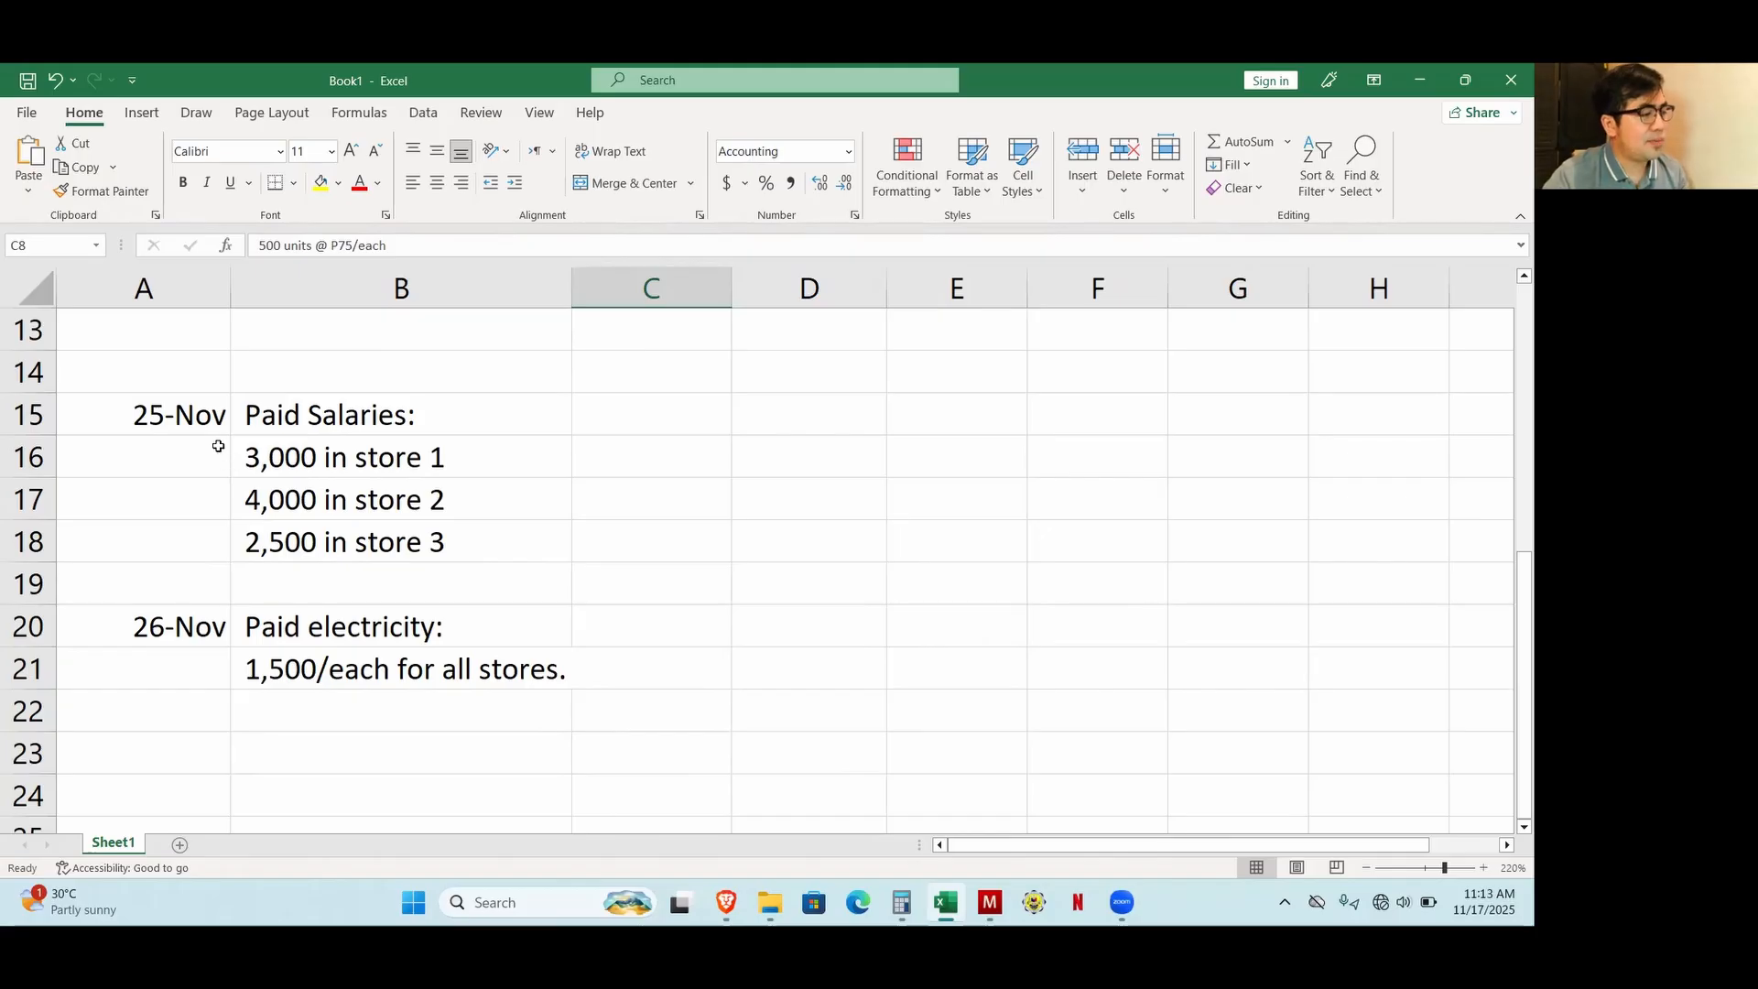
{"action": "scroll", "coordinate": [221, 446], "scroll_direction": "up", "scroll_amount": 2}
{"action": "scroll", "coordinate": [304, 550], "scroll_direction": "down", "scroll_amount": 2}
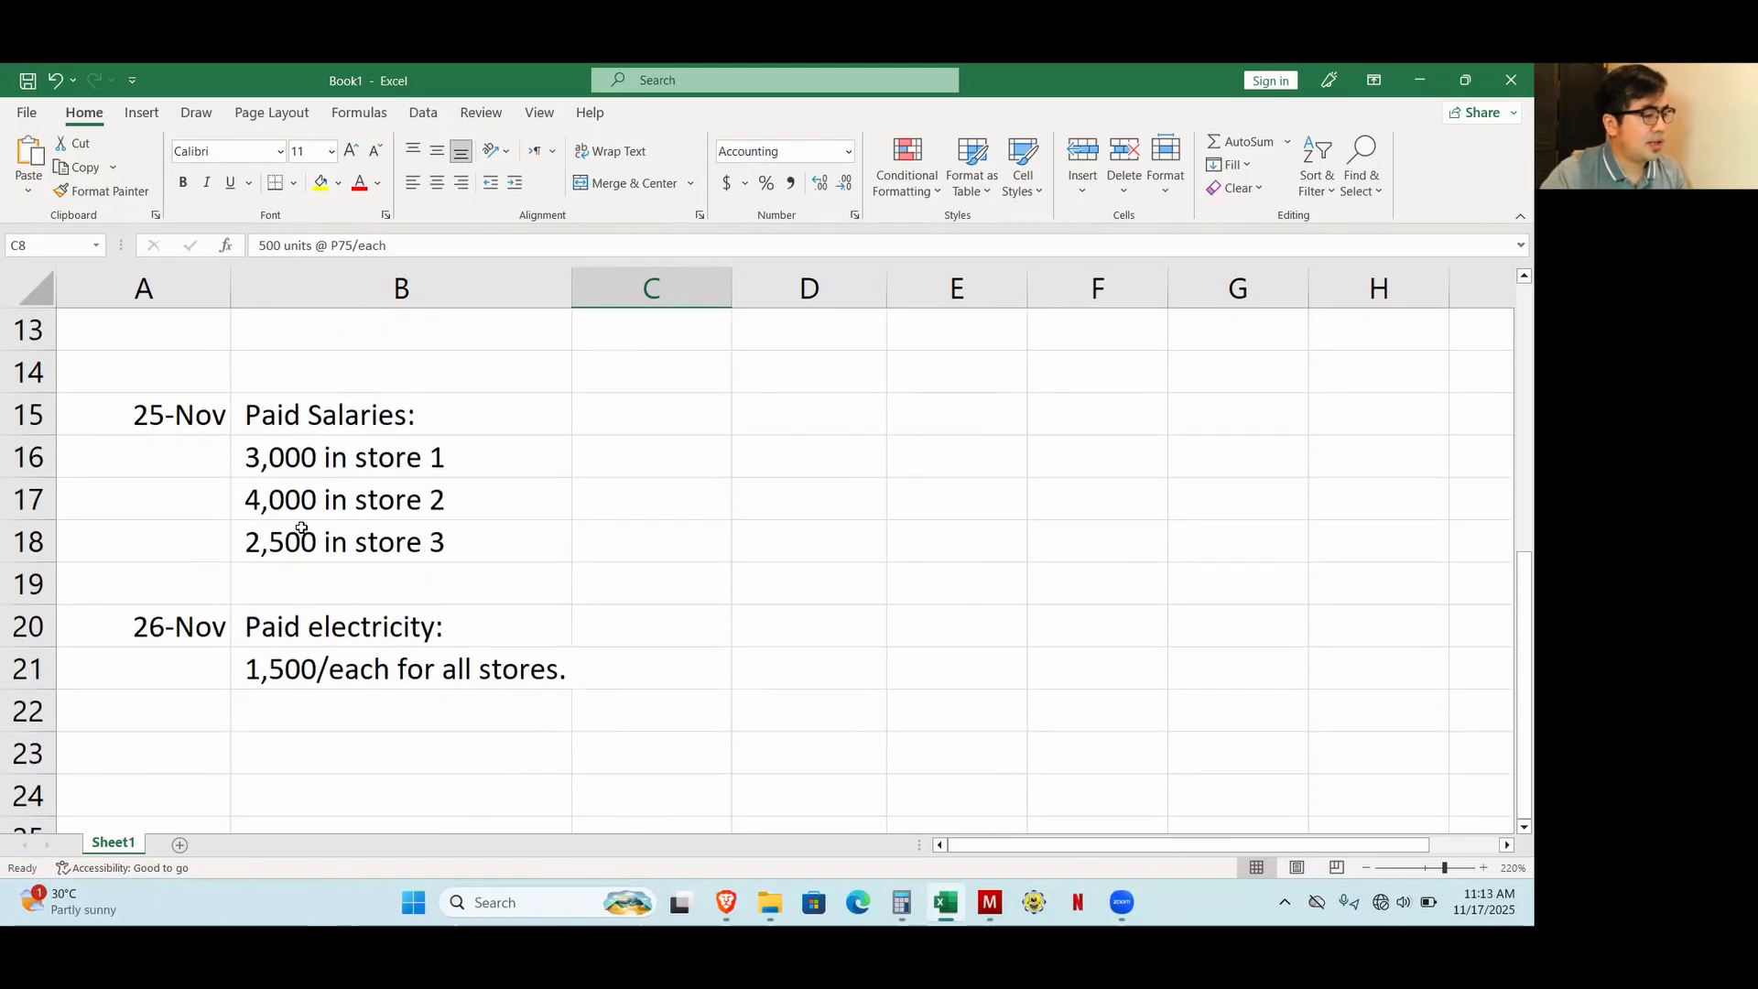
{"action": "left_click", "coordinate": [732, 797]}
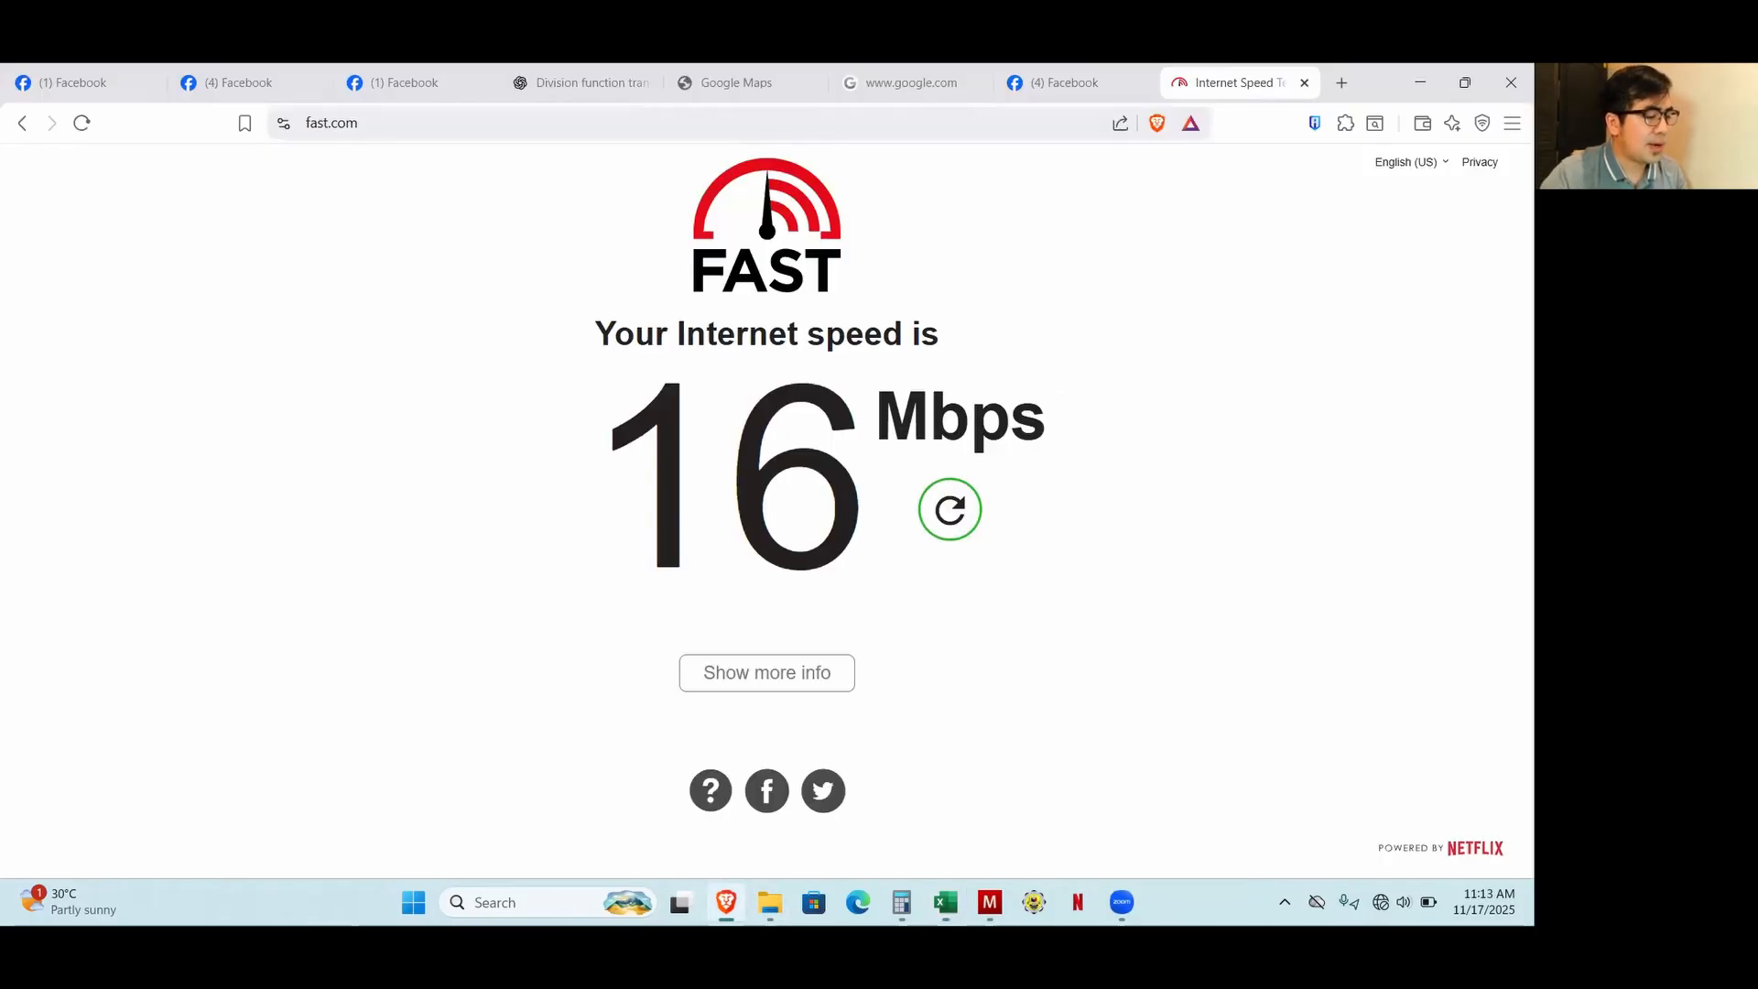
{"action": "left_click", "coordinate": [989, 902]}
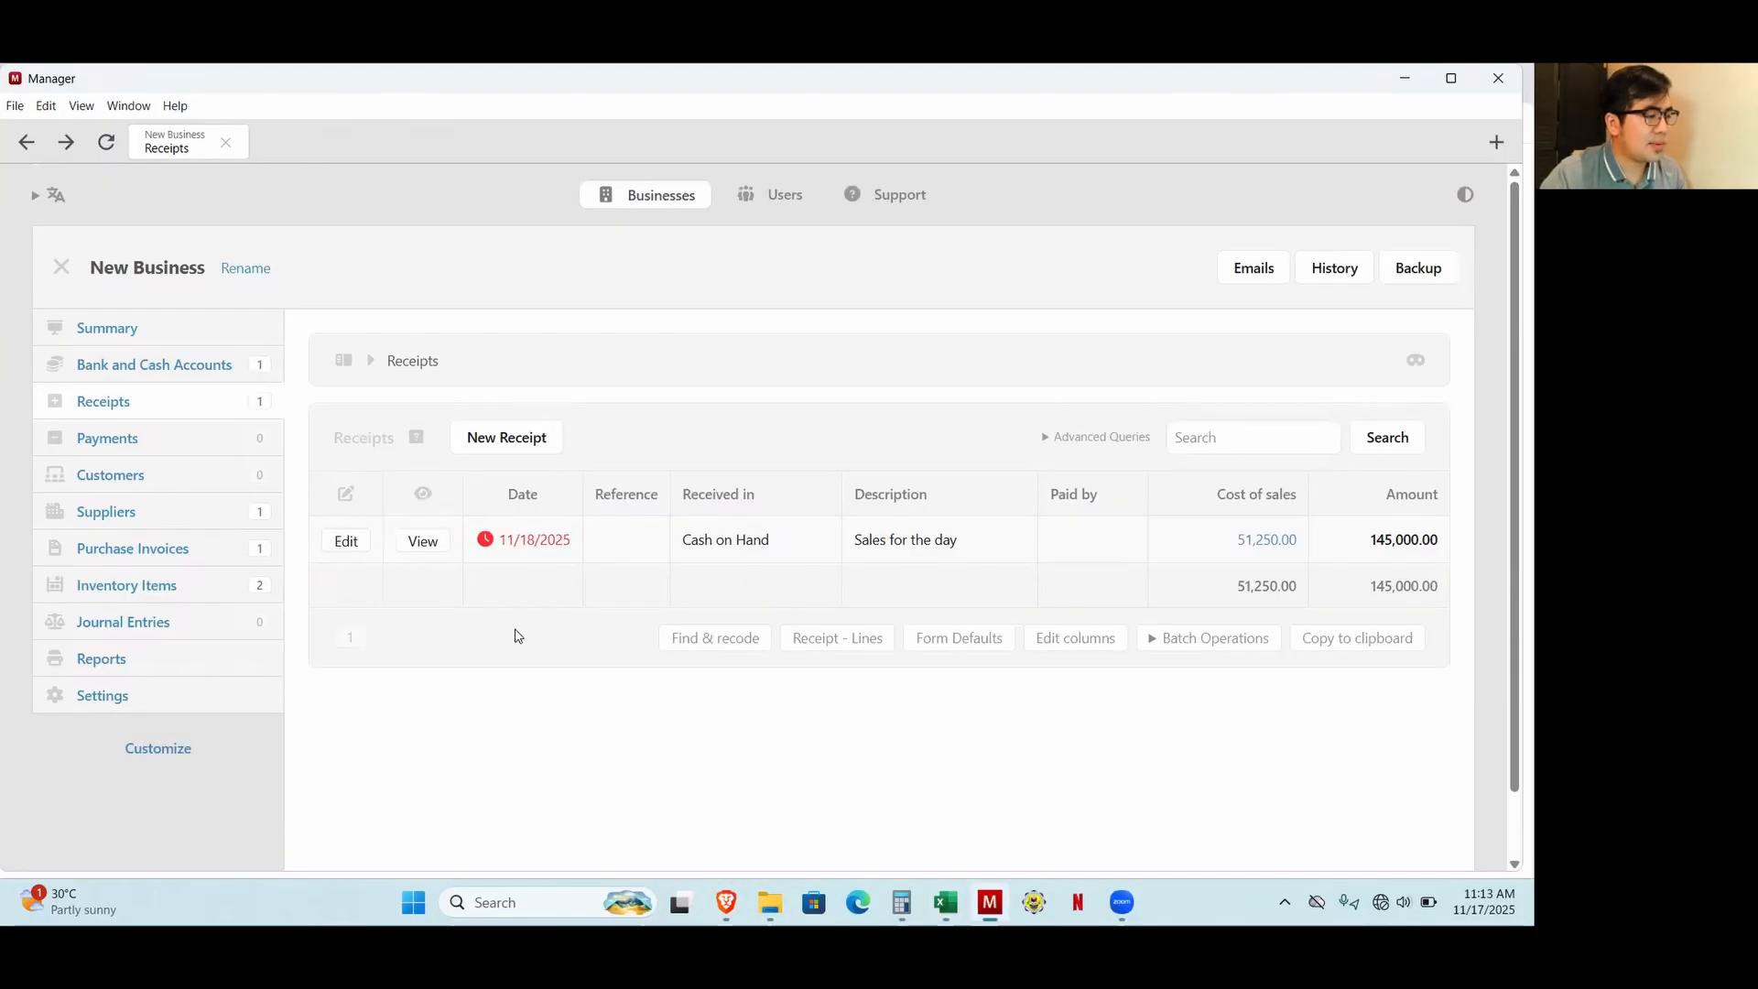
Start a new payment dated 11/25/2025, paid from the Cash on Hand account.
{"action": "left_click", "coordinate": [121, 441]}
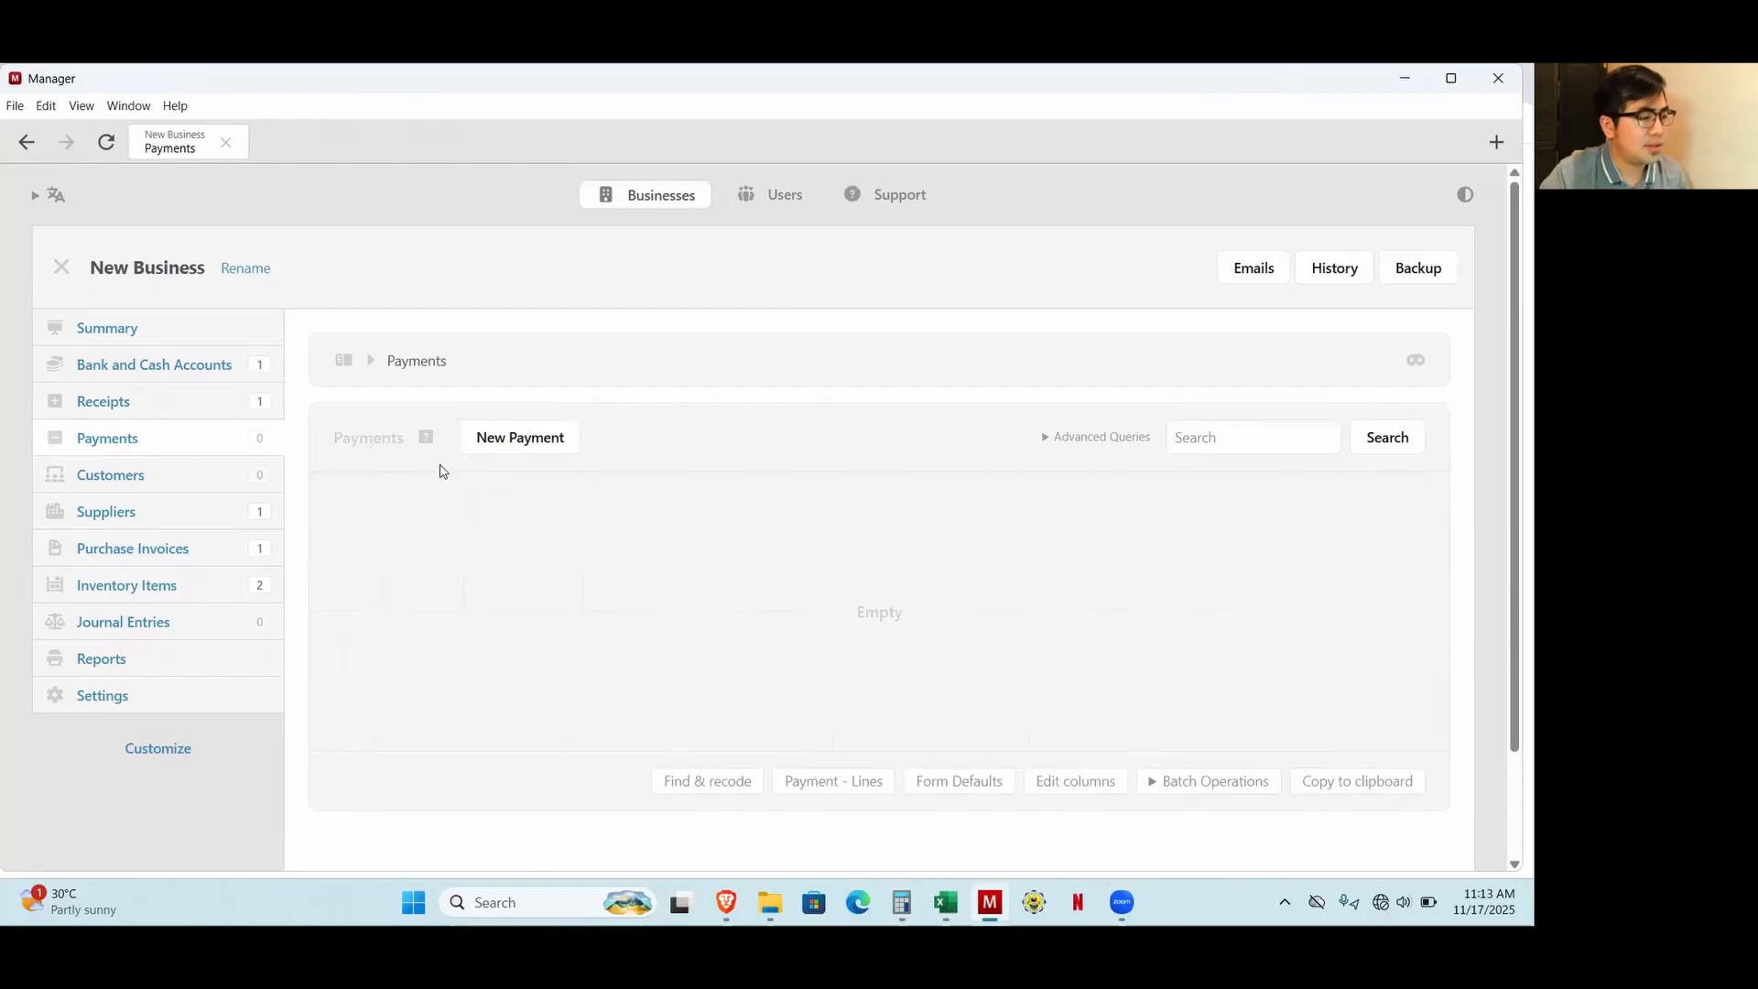
{"action": "left_click", "coordinate": [559, 441]}
{"action": "left_click", "coordinate": [437, 524]}
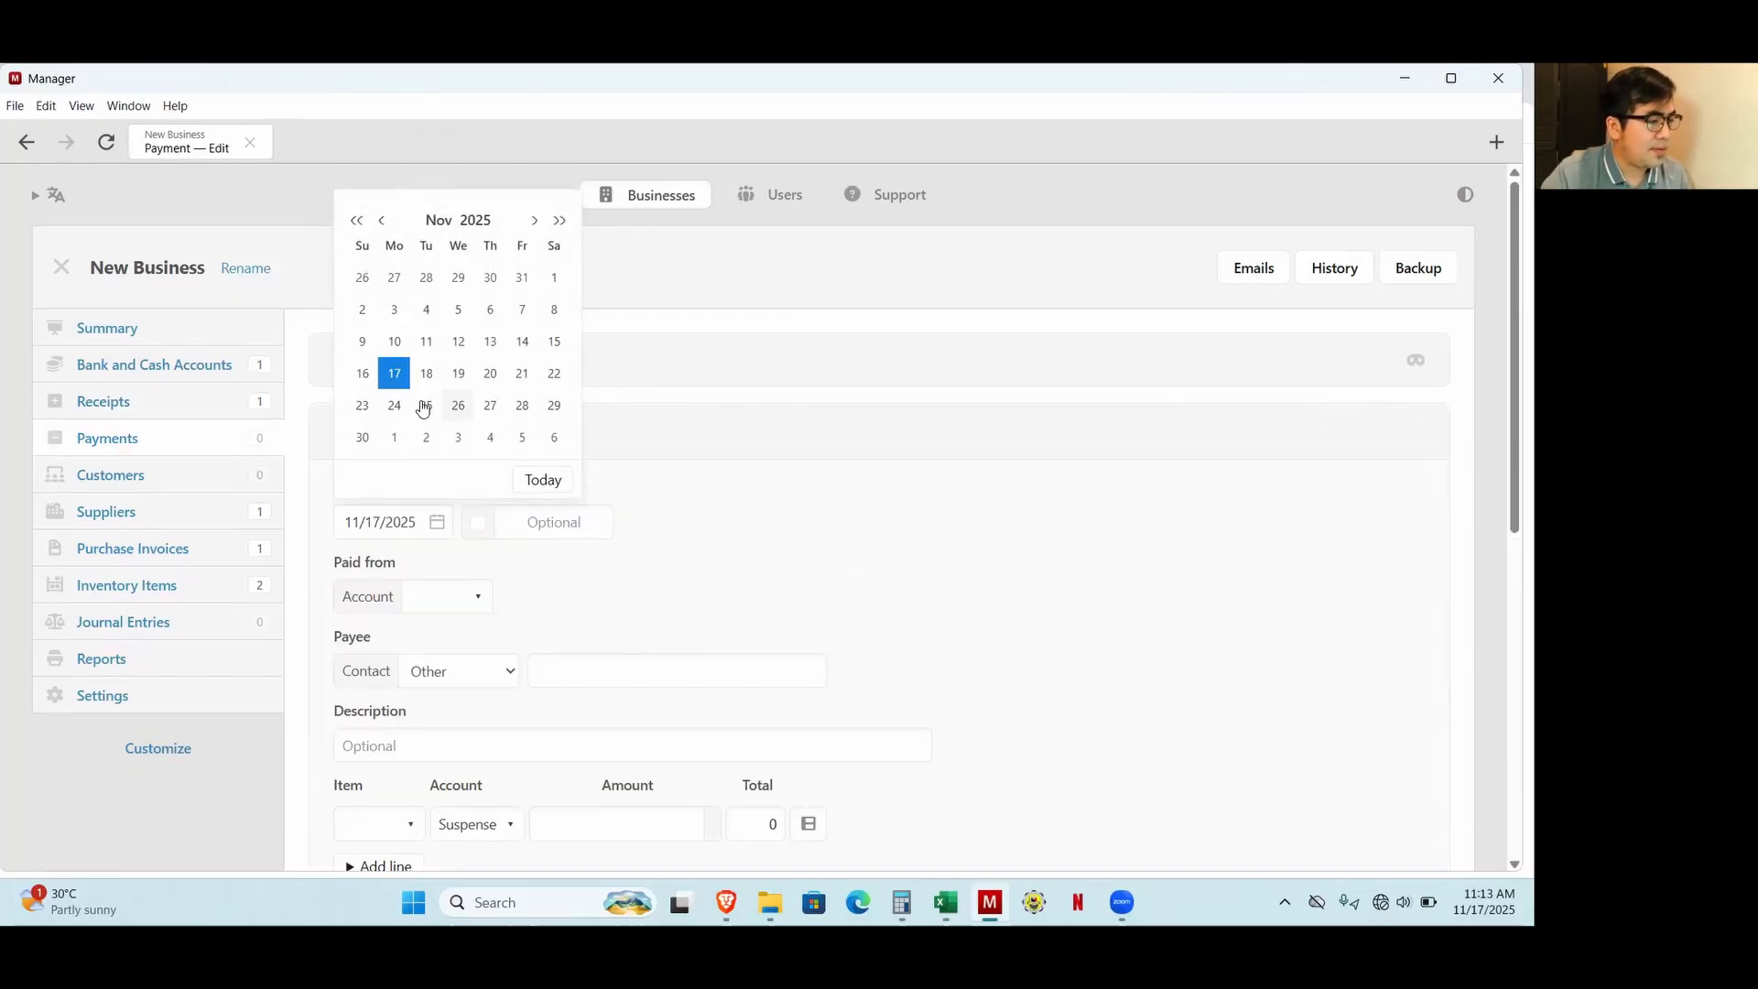
{"action": "left_click", "coordinate": [423, 408]}
{"action": "scroll", "coordinate": [478, 537], "scroll_direction": "down", "scroll_amount": 1}
{"action": "left_click", "coordinate": [449, 496]}
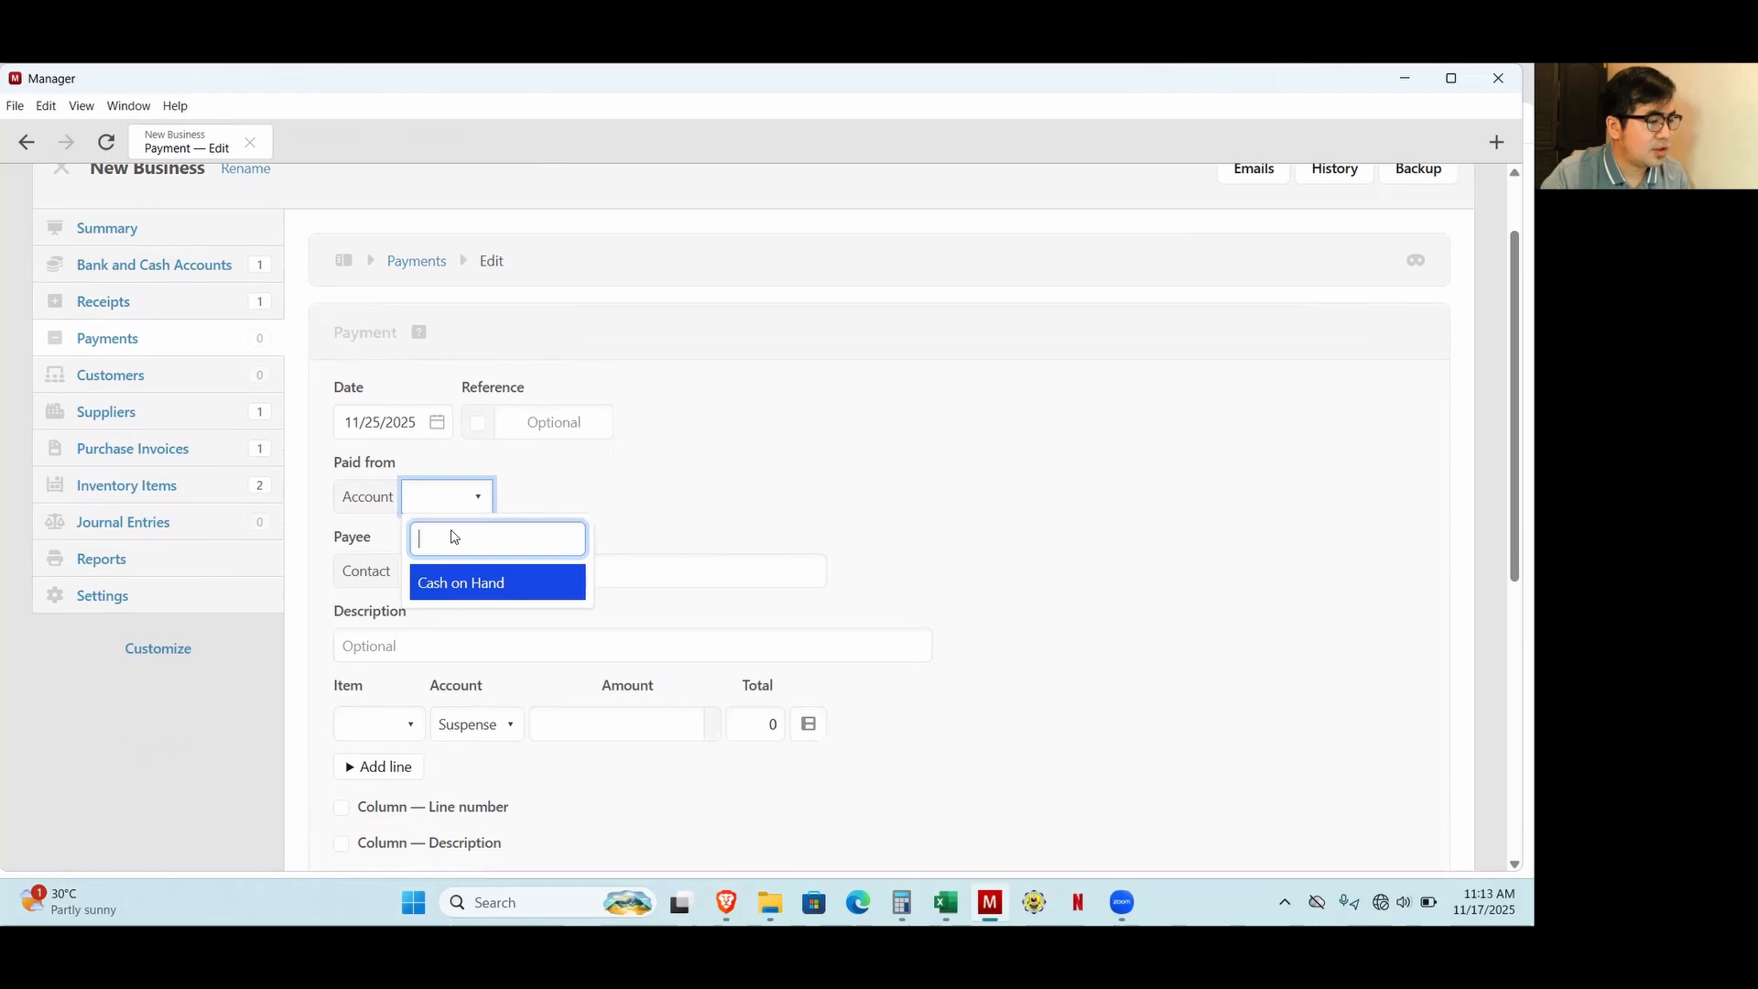
{"action": "left_click", "coordinate": [467, 583]}
{"action": "scroll", "coordinate": [546, 589], "scroll_direction": "down", "scroll_amount": 2}
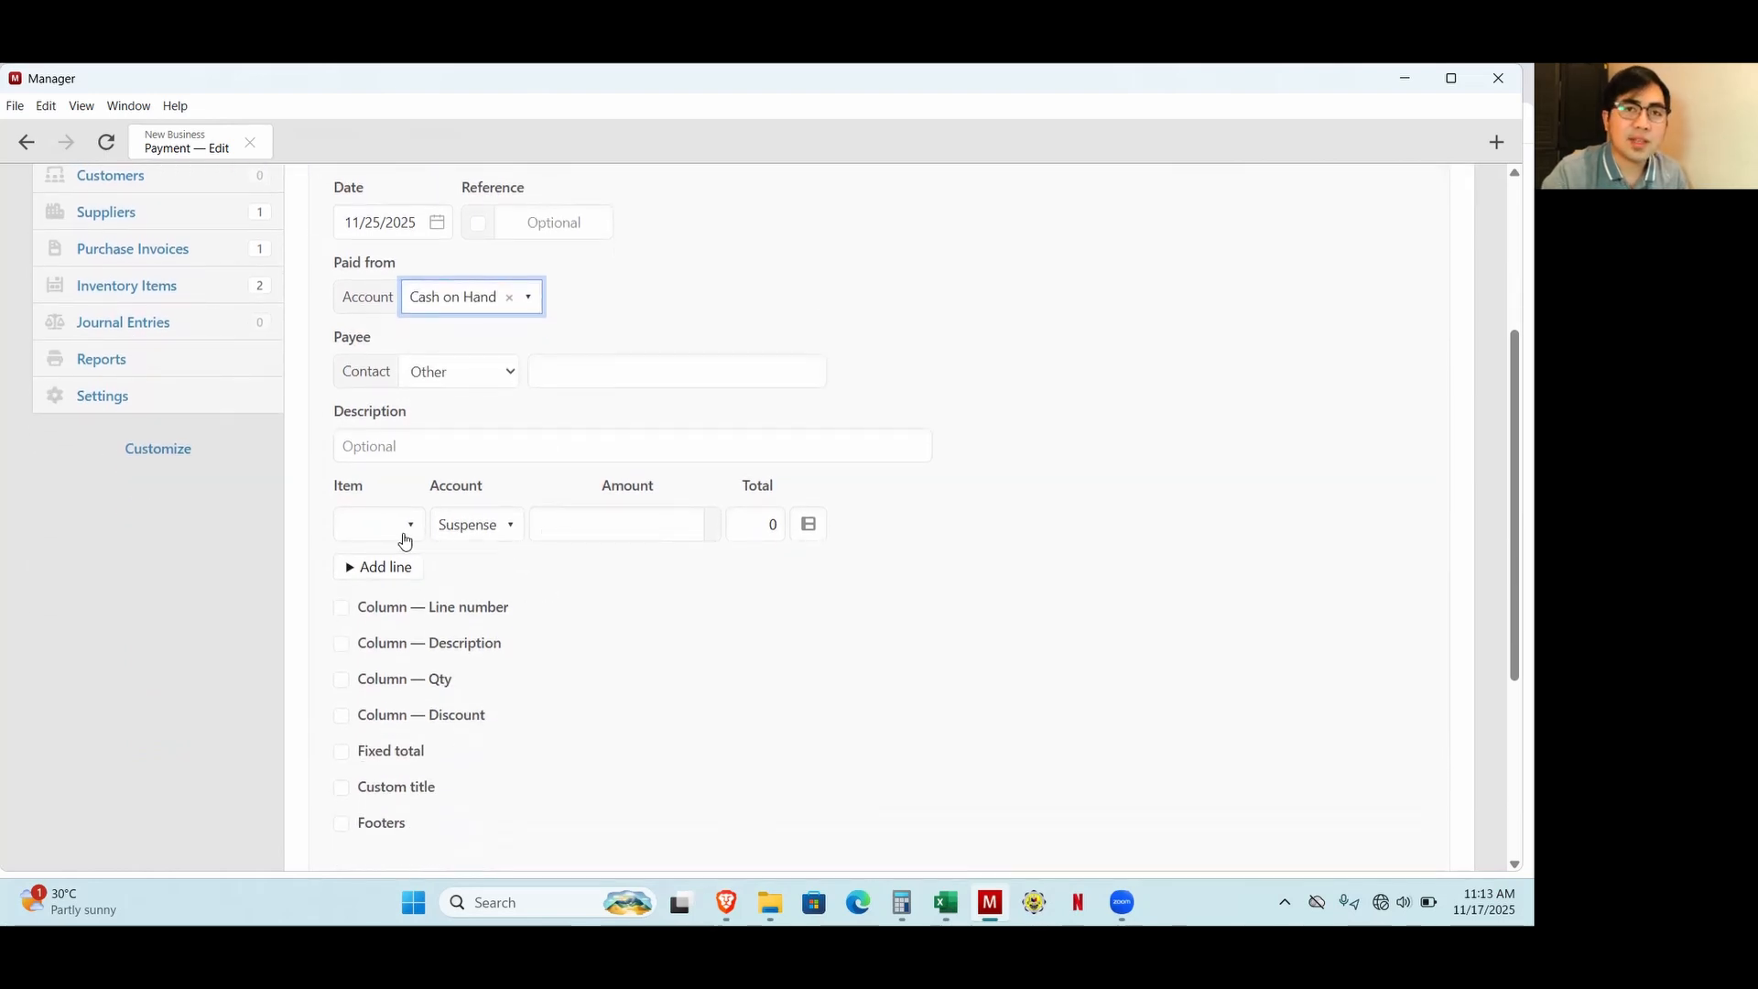
Post the first payment line to Salaries and Wages with an amount of 3,000 for Store 1, checking the figure in Excel.
{"action": "left_click", "coordinate": [480, 529]}
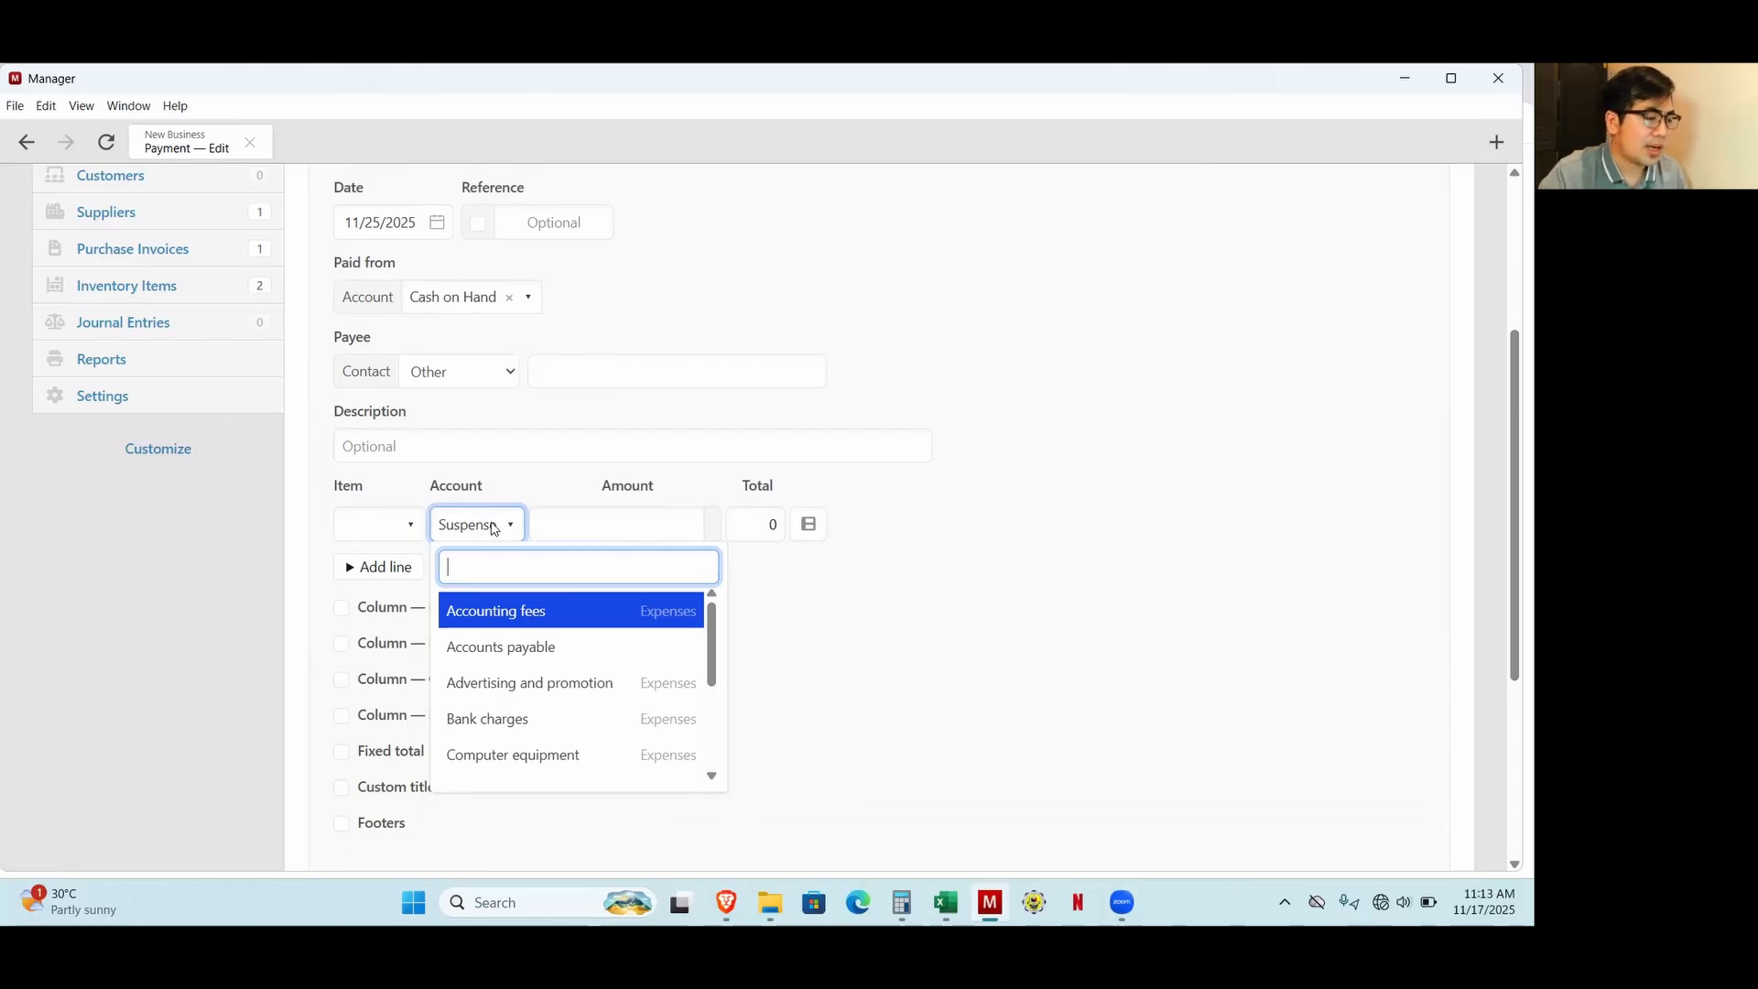
{"action": "type", "text": "sala"}
{"action": "key", "text": "Return"}
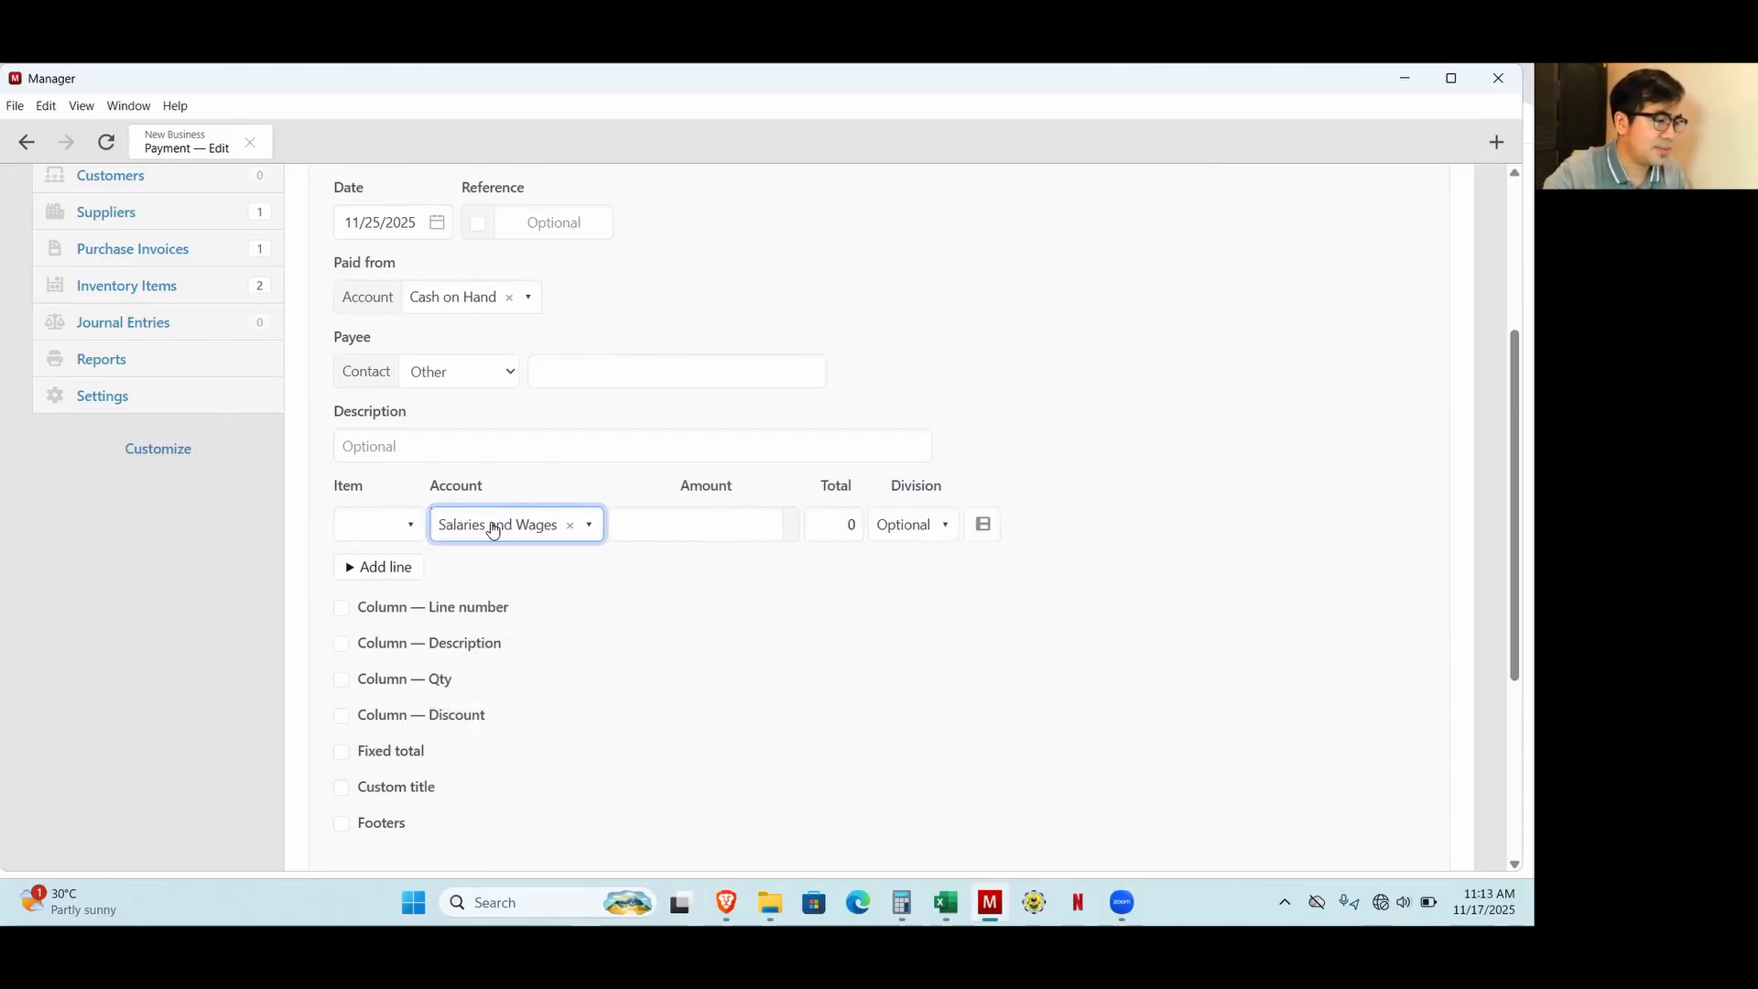
{"action": "left_click", "coordinate": [946, 903]}
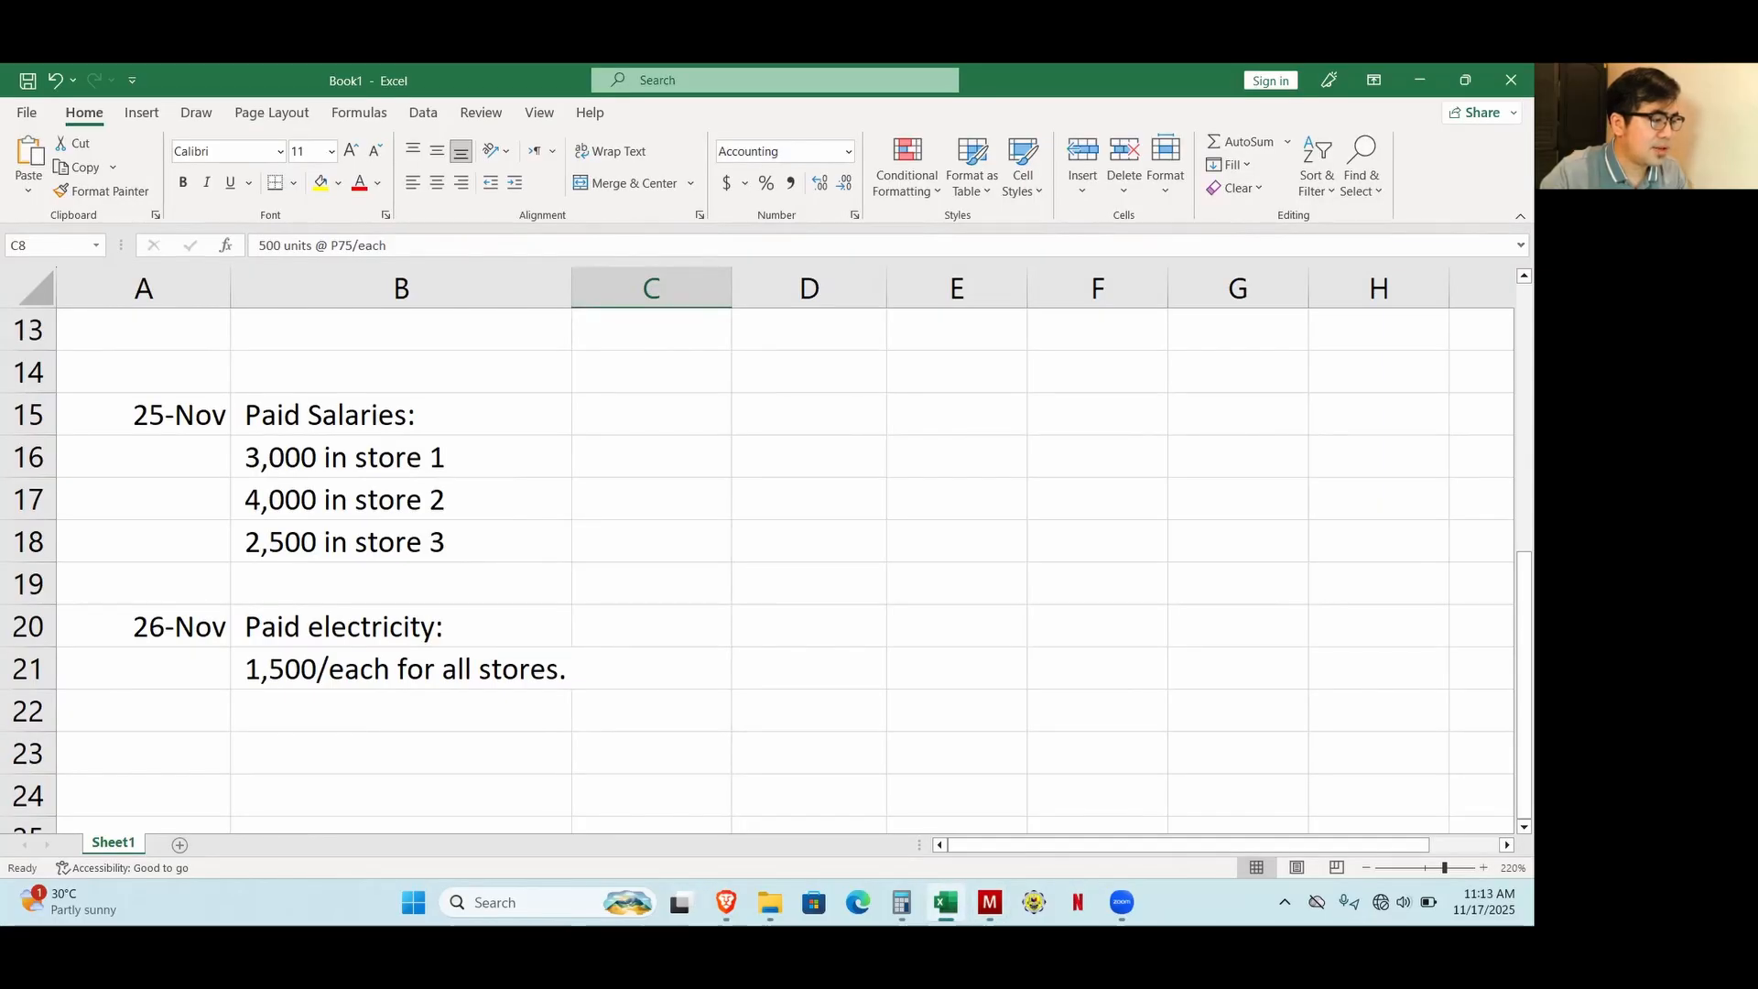
{"action": "key", "text": "alt+Tab"}
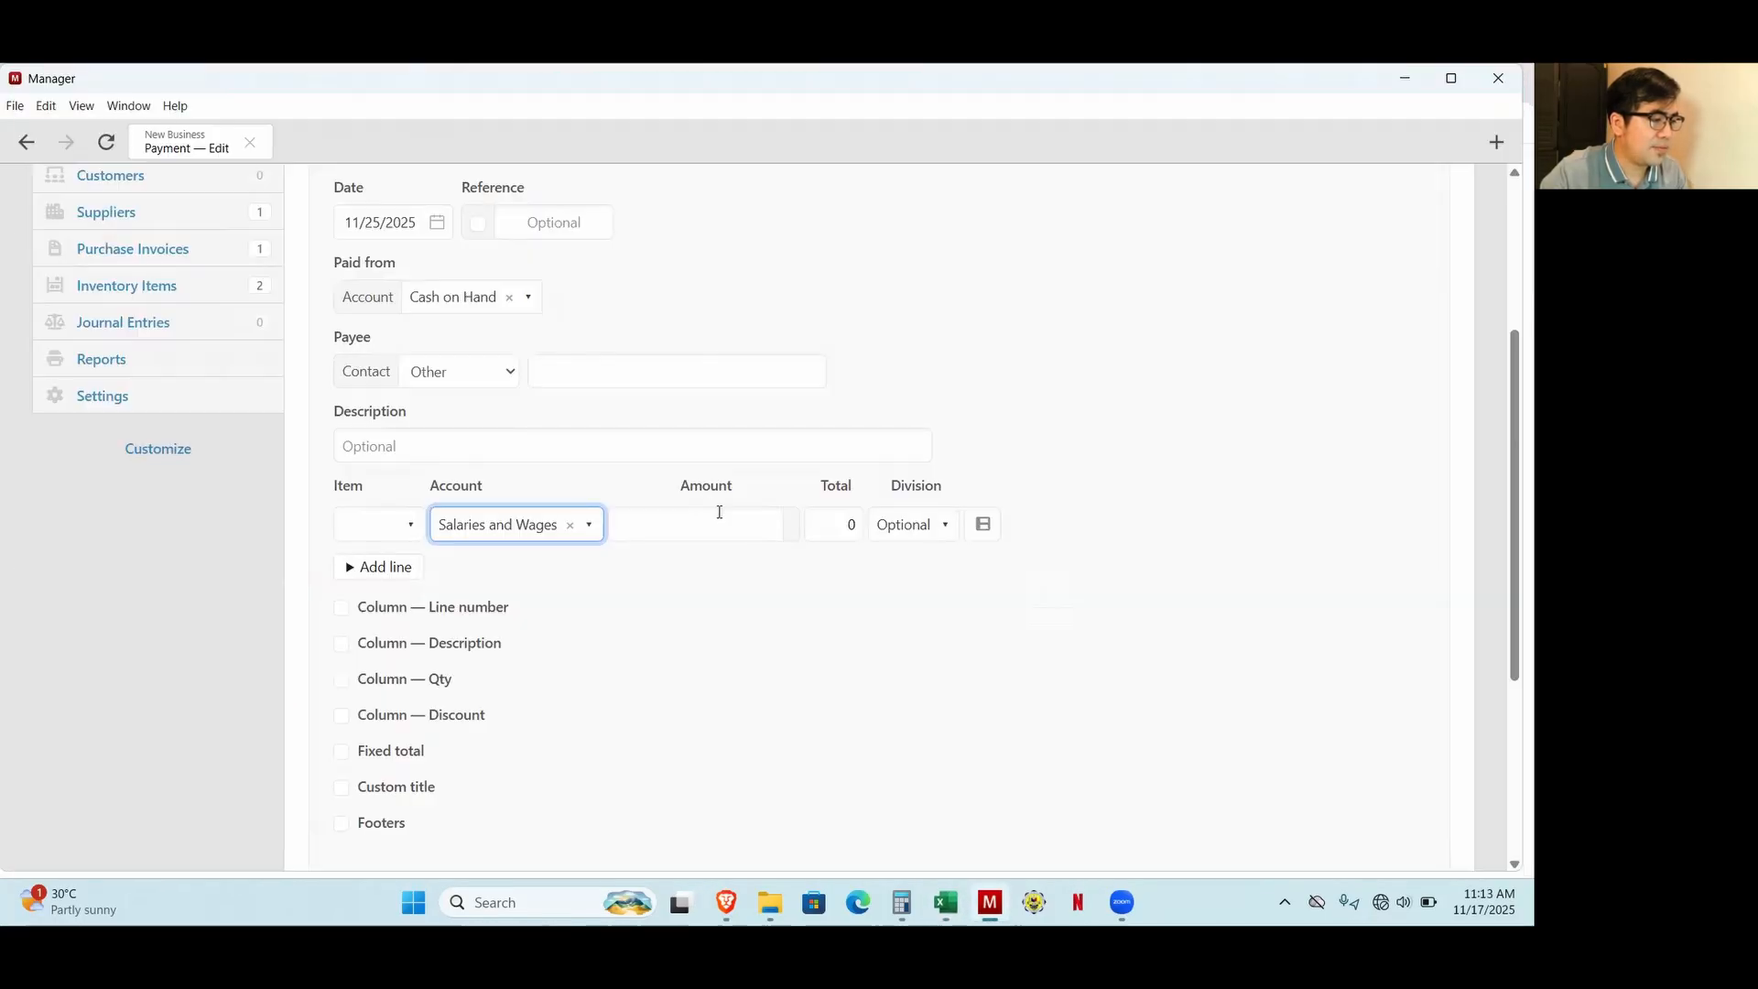
{"action": "left_click", "coordinate": [714, 513]}
{"action": "type", "text": "3000"}
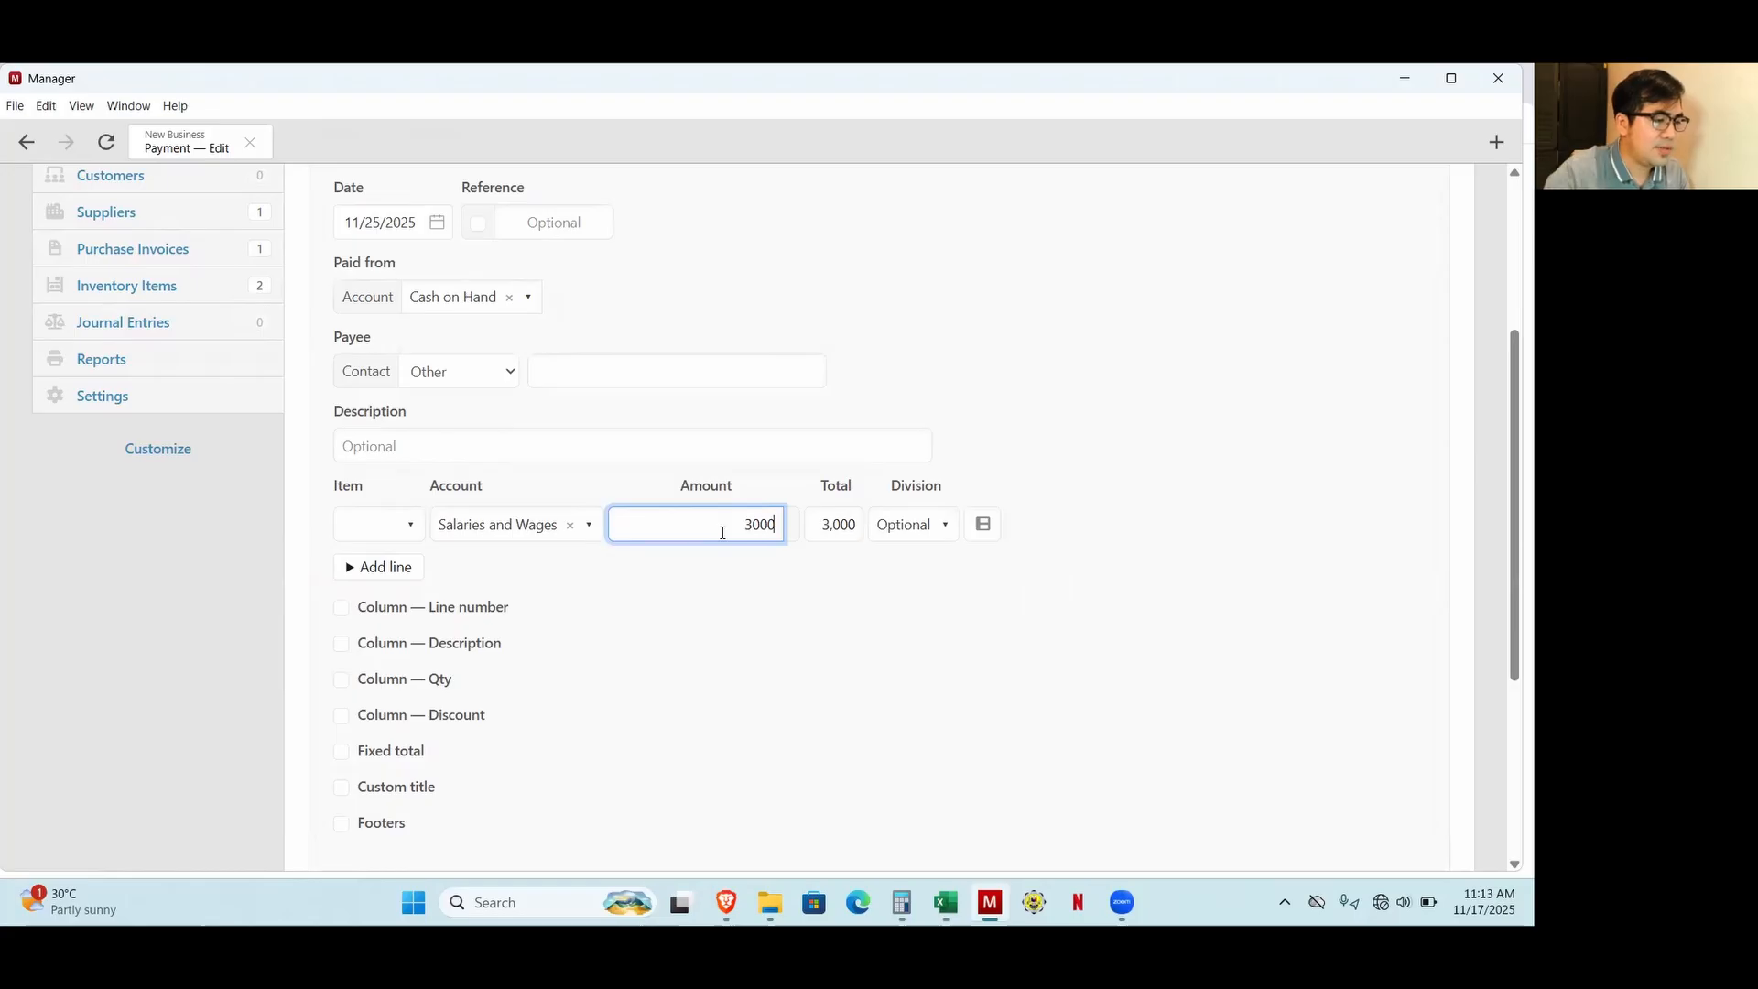
{"action": "left_click", "coordinate": [909, 531]}
{"action": "left_click", "coordinate": [911, 611]}
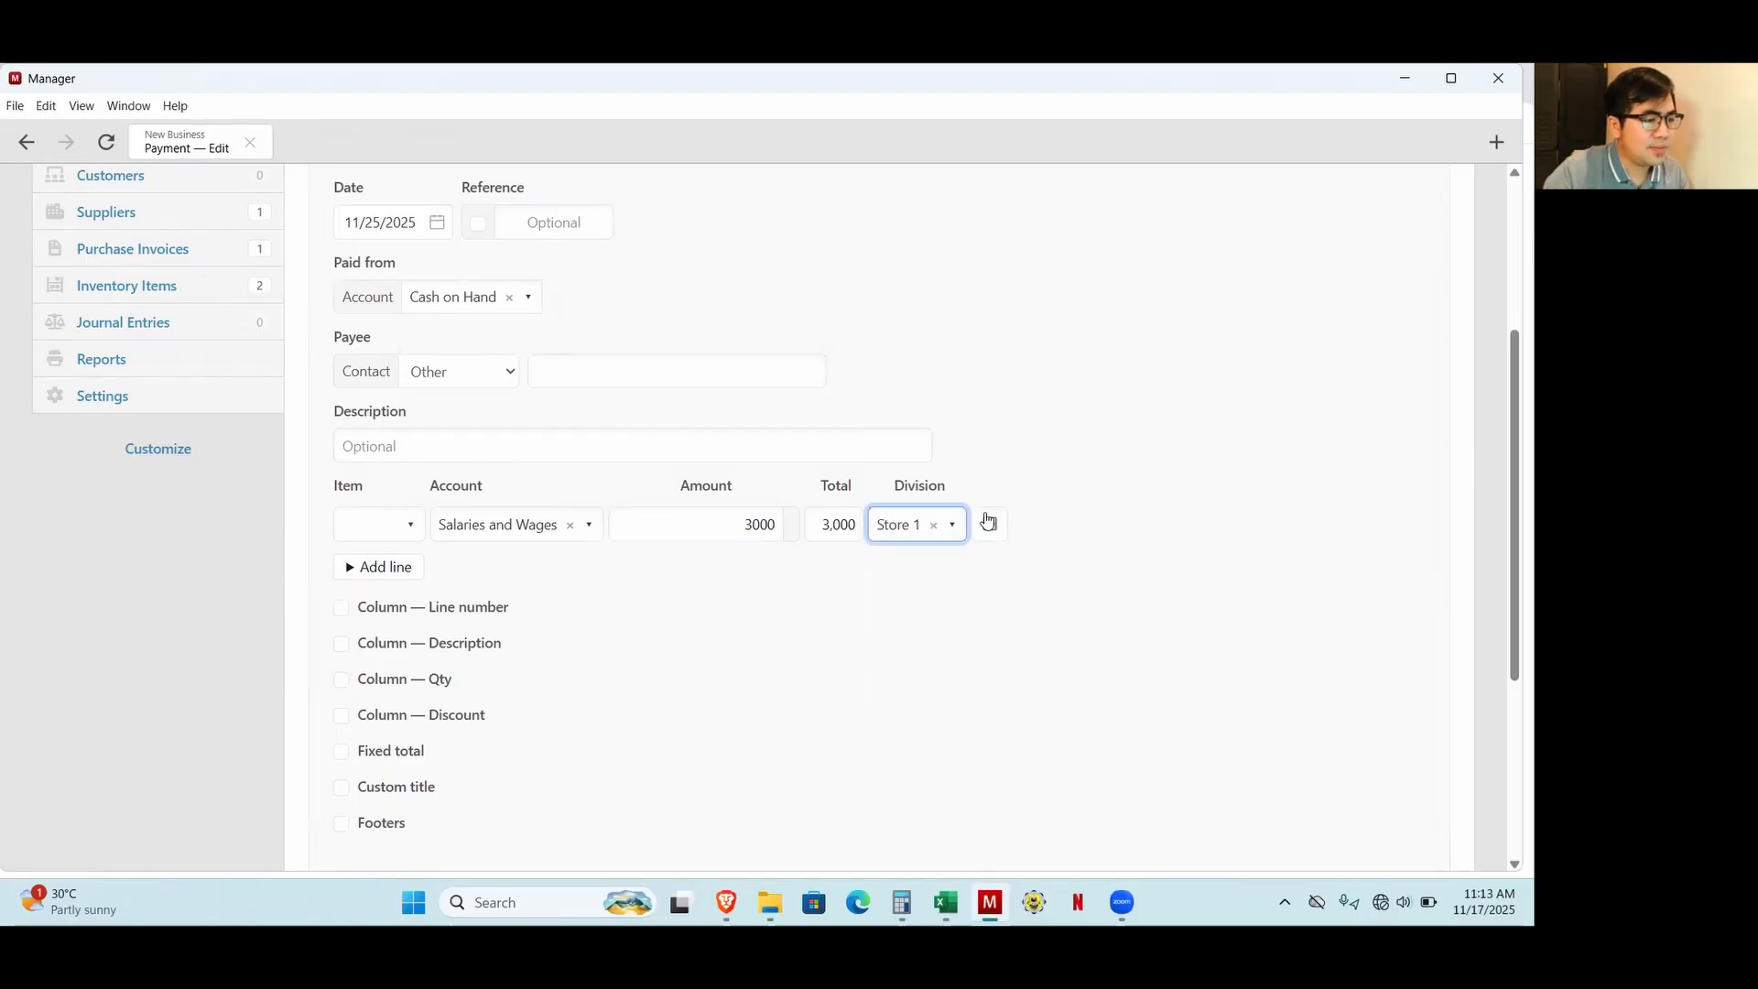
Duplicate the Store 1 salary line, set its amount to 4,000 and assign it to Store 2.
{"action": "left_click", "coordinate": [984, 523]}
{"action": "left_click", "coordinate": [812, 561]}
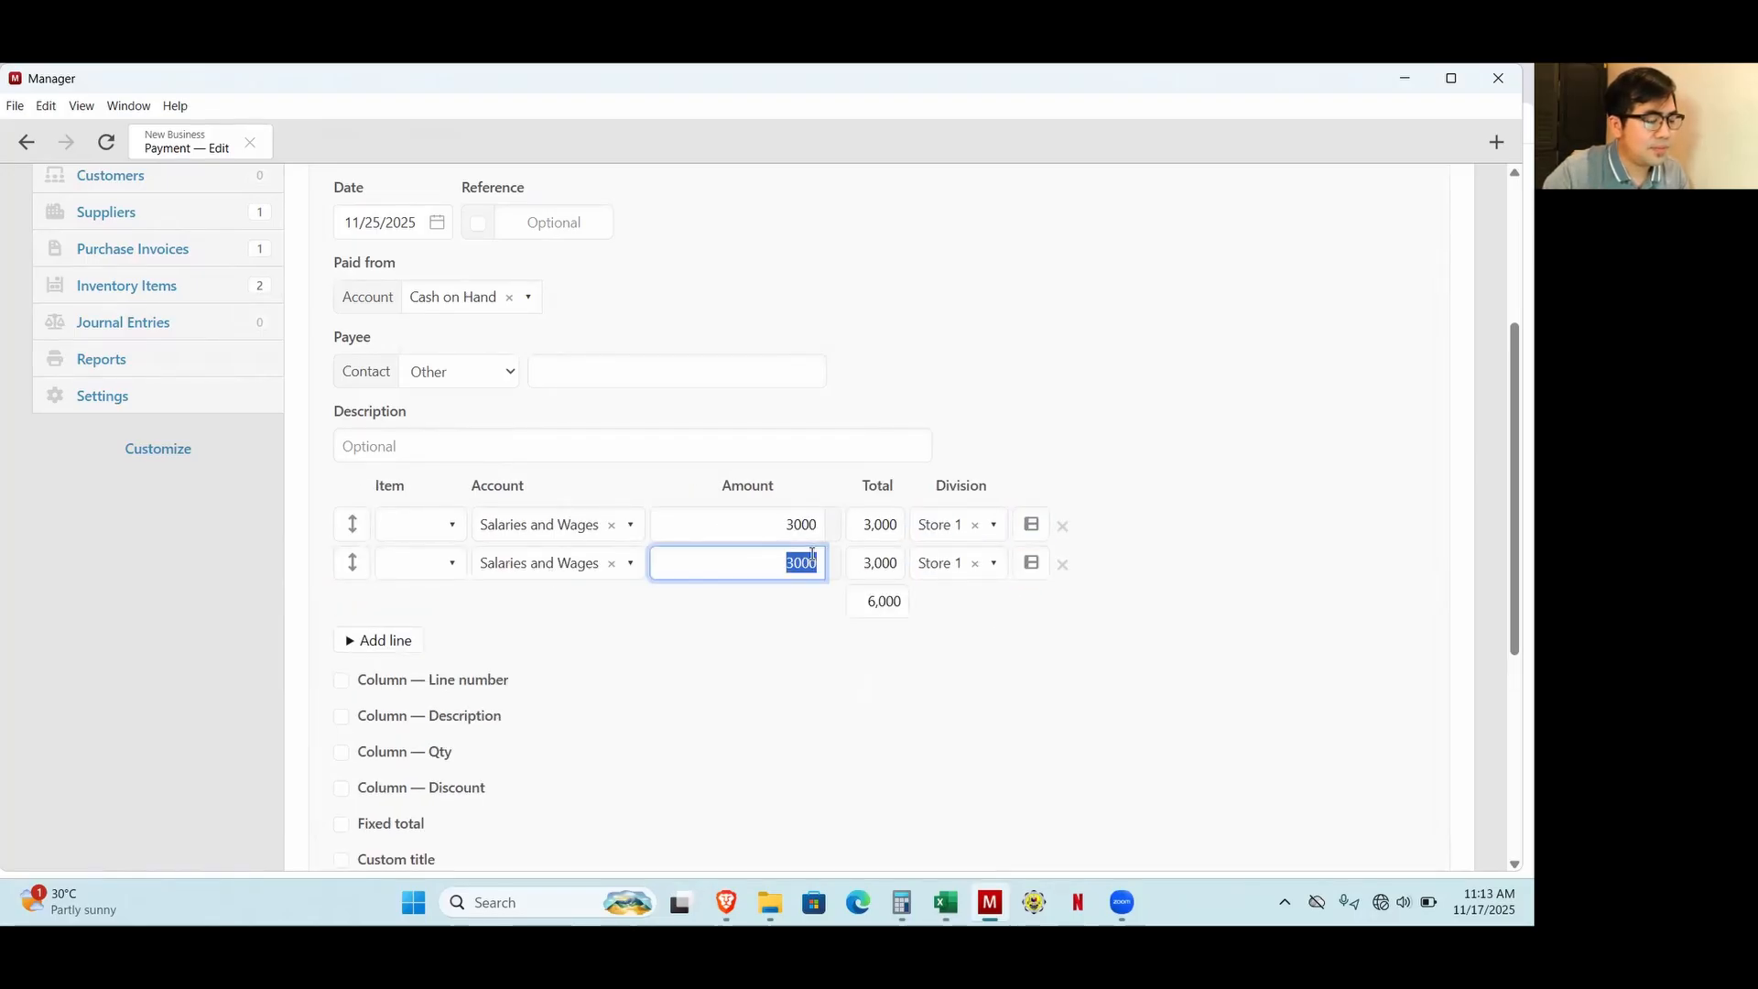
{"action": "type", "text": "4000"}
{"action": "key", "text": "alt+Tab"}
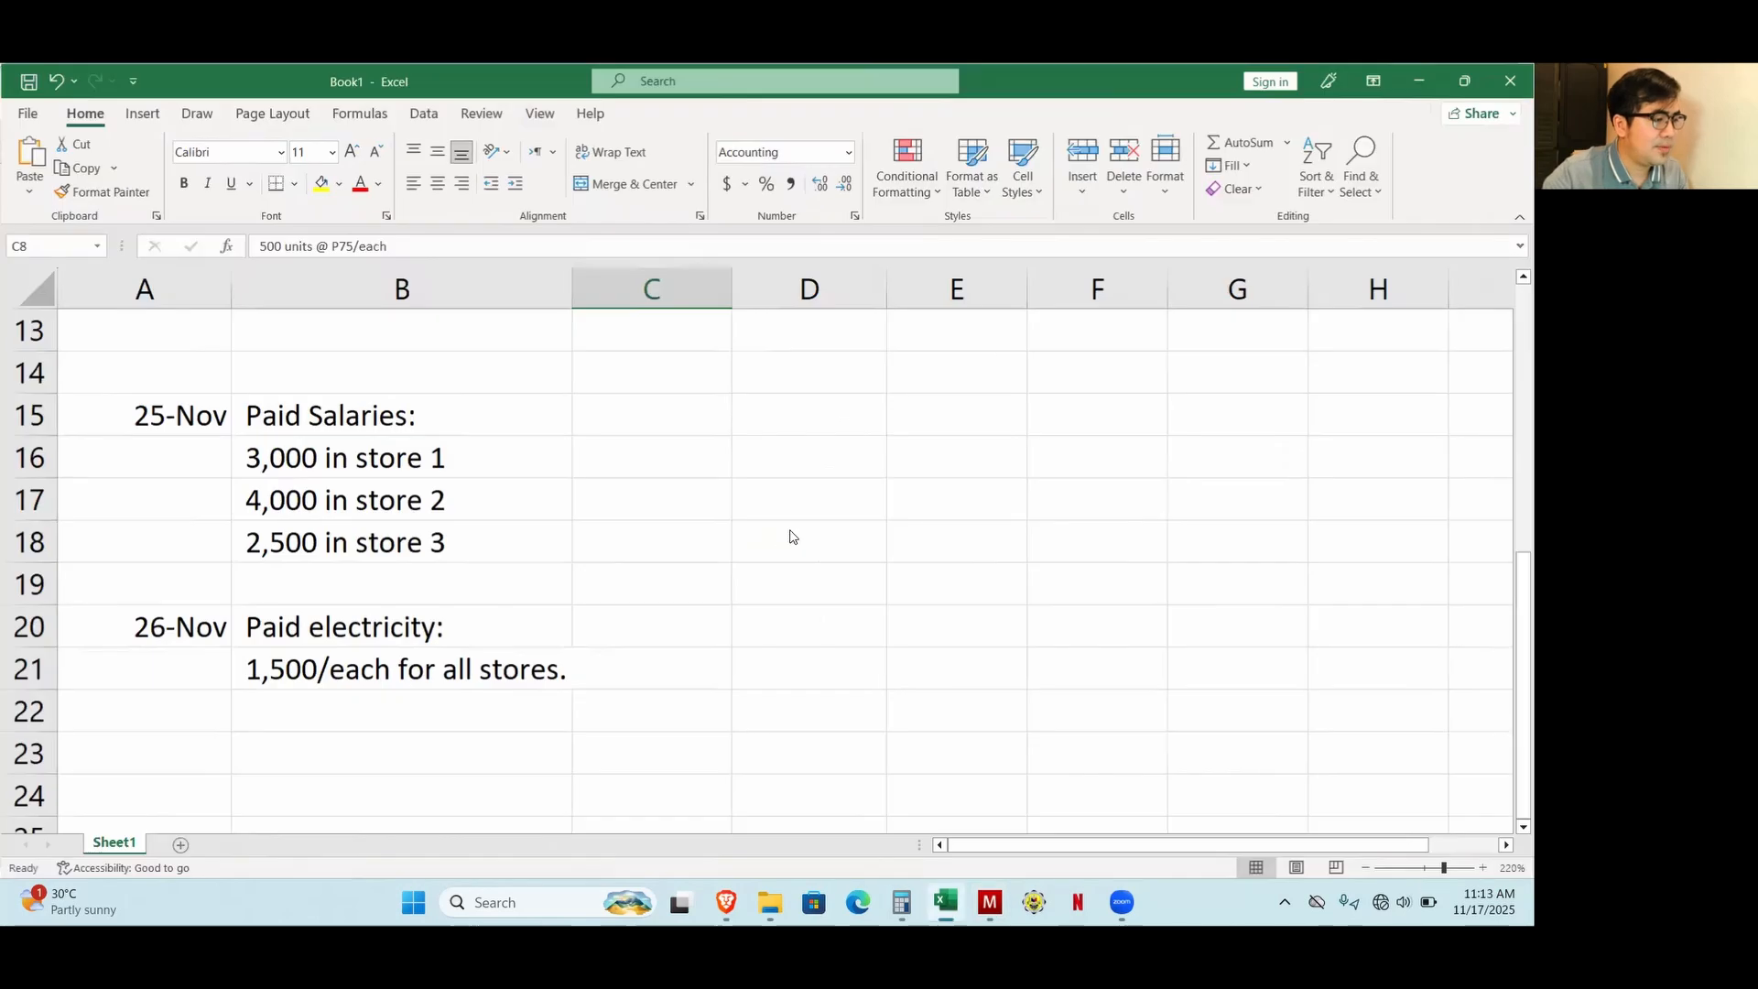
{"action": "key", "text": "alt+Tab"}
{"action": "left_click", "coordinate": [974, 563]}
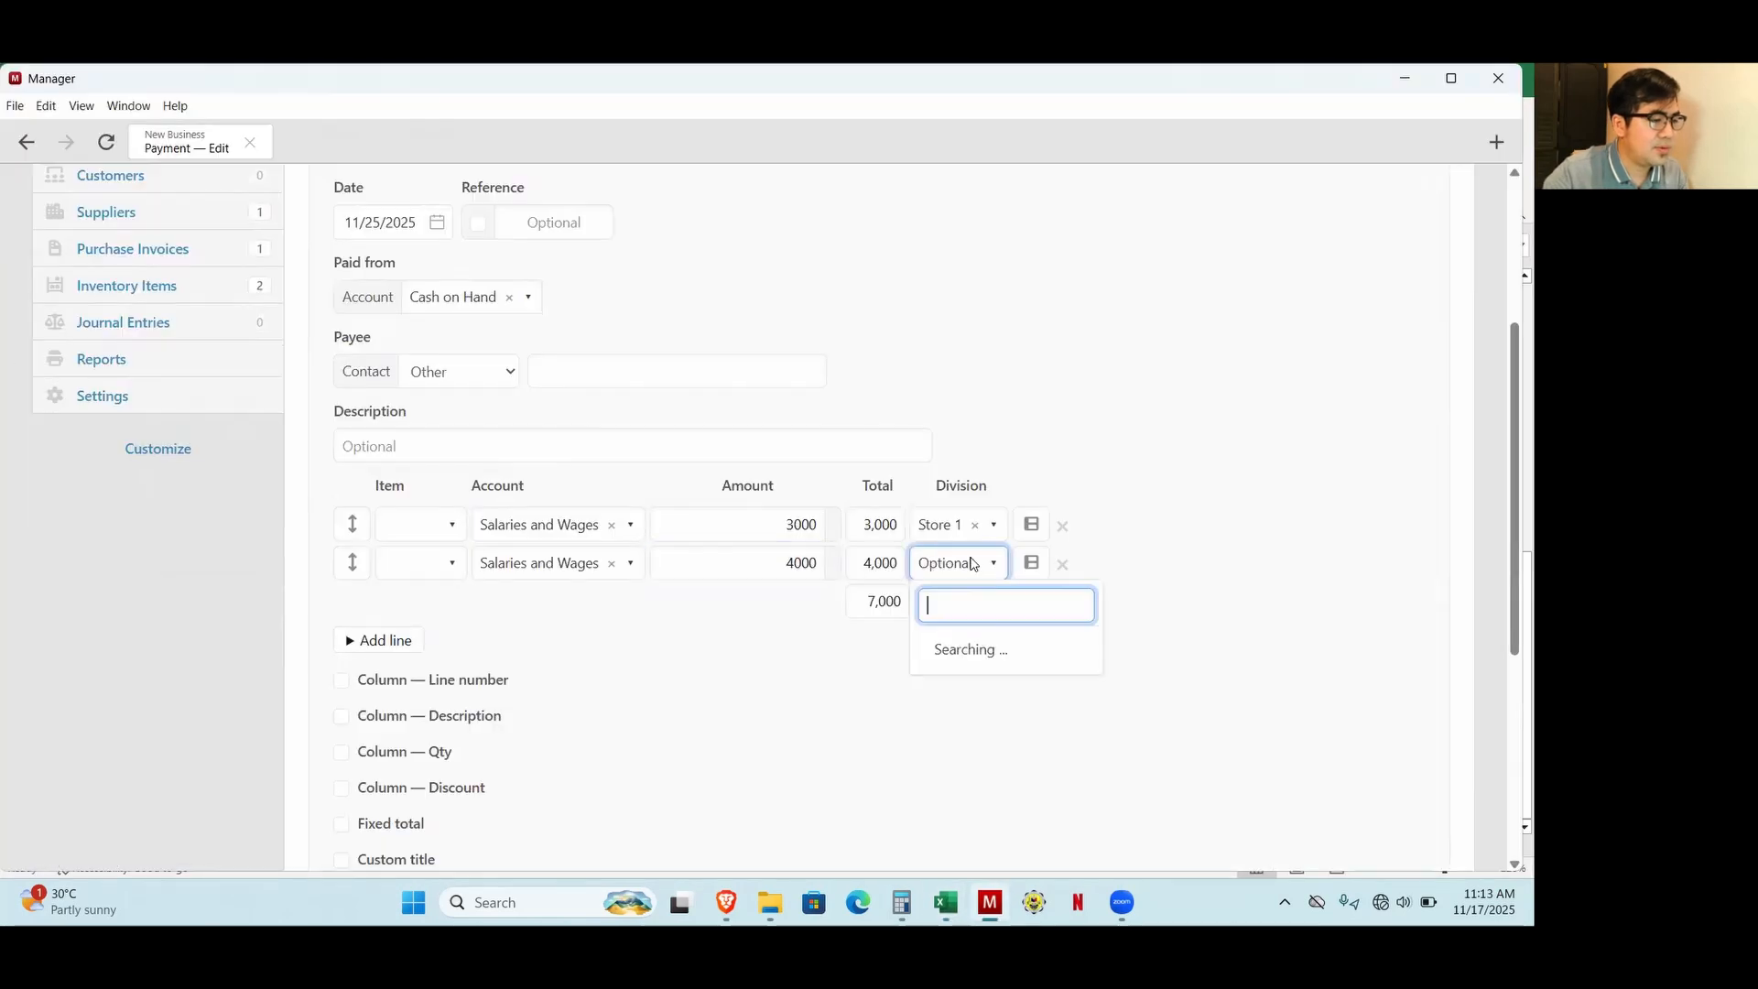
{"action": "left_click", "coordinate": [953, 685]}
Duplicate the Store 2 salary line, set its amount to 2,500 and assign it to Store 3.
{"action": "left_click", "coordinate": [1029, 564]}
{"action": "left_click", "coordinate": [761, 595]}
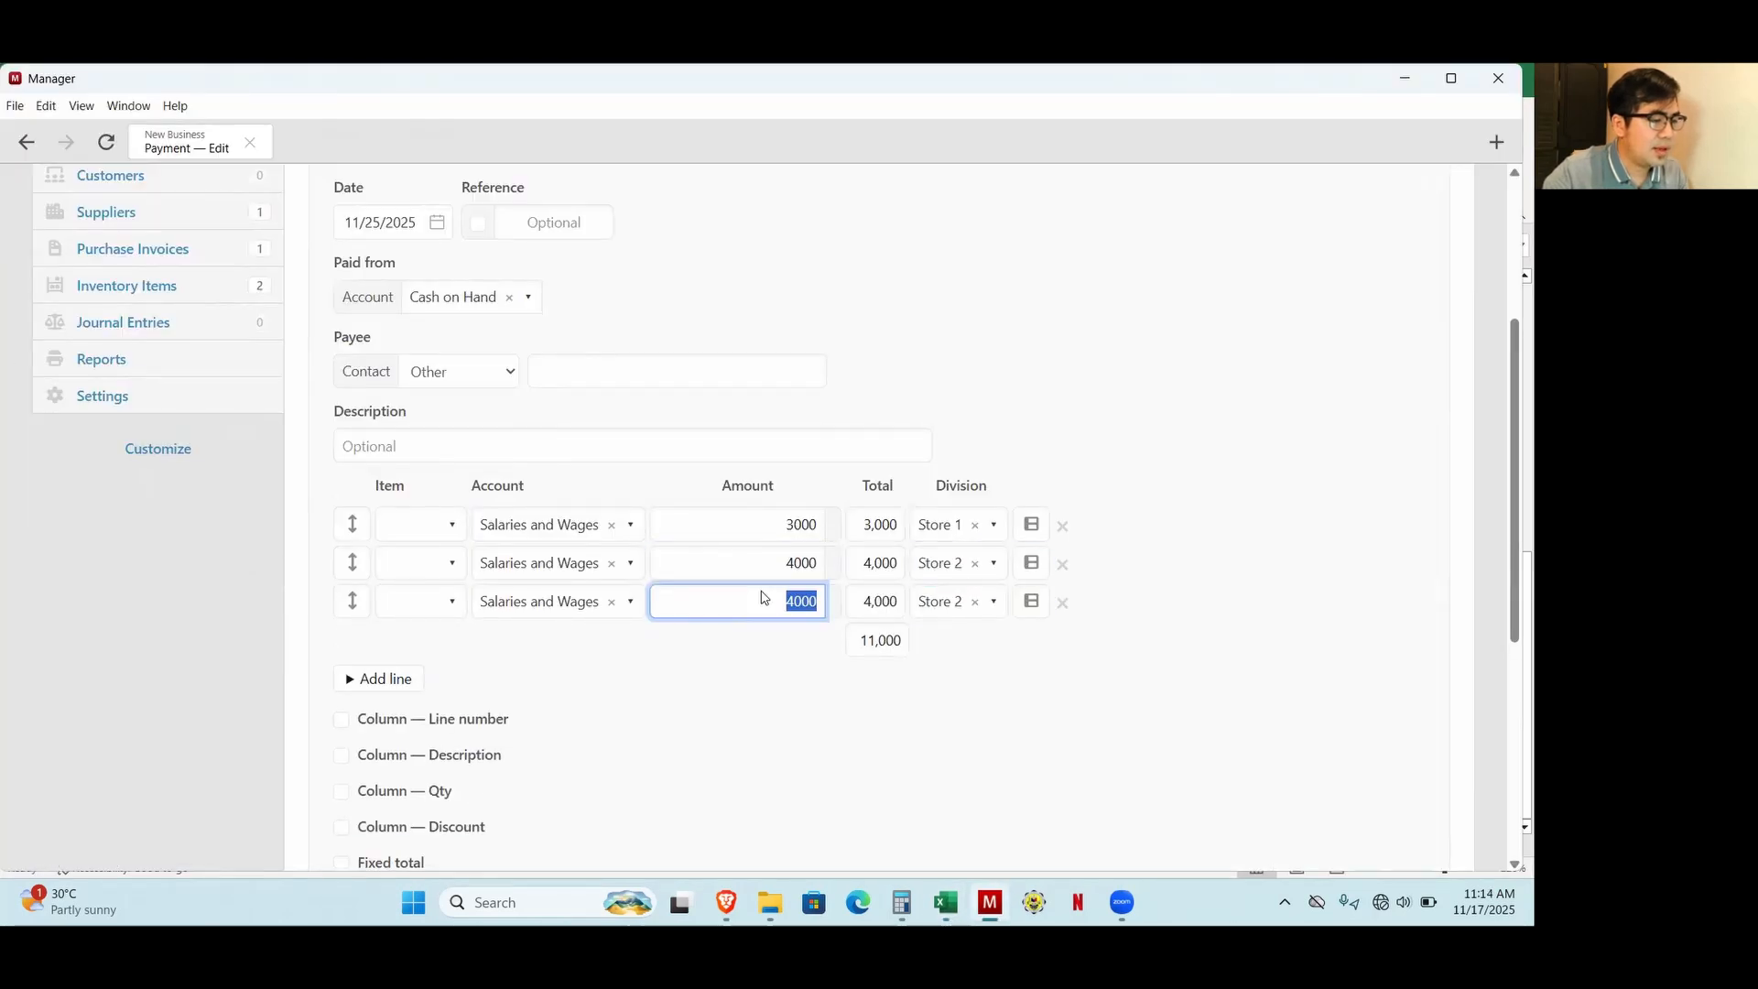
{"action": "type", "text": "2500"}
{"action": "key", "text": "alt+Tab"}
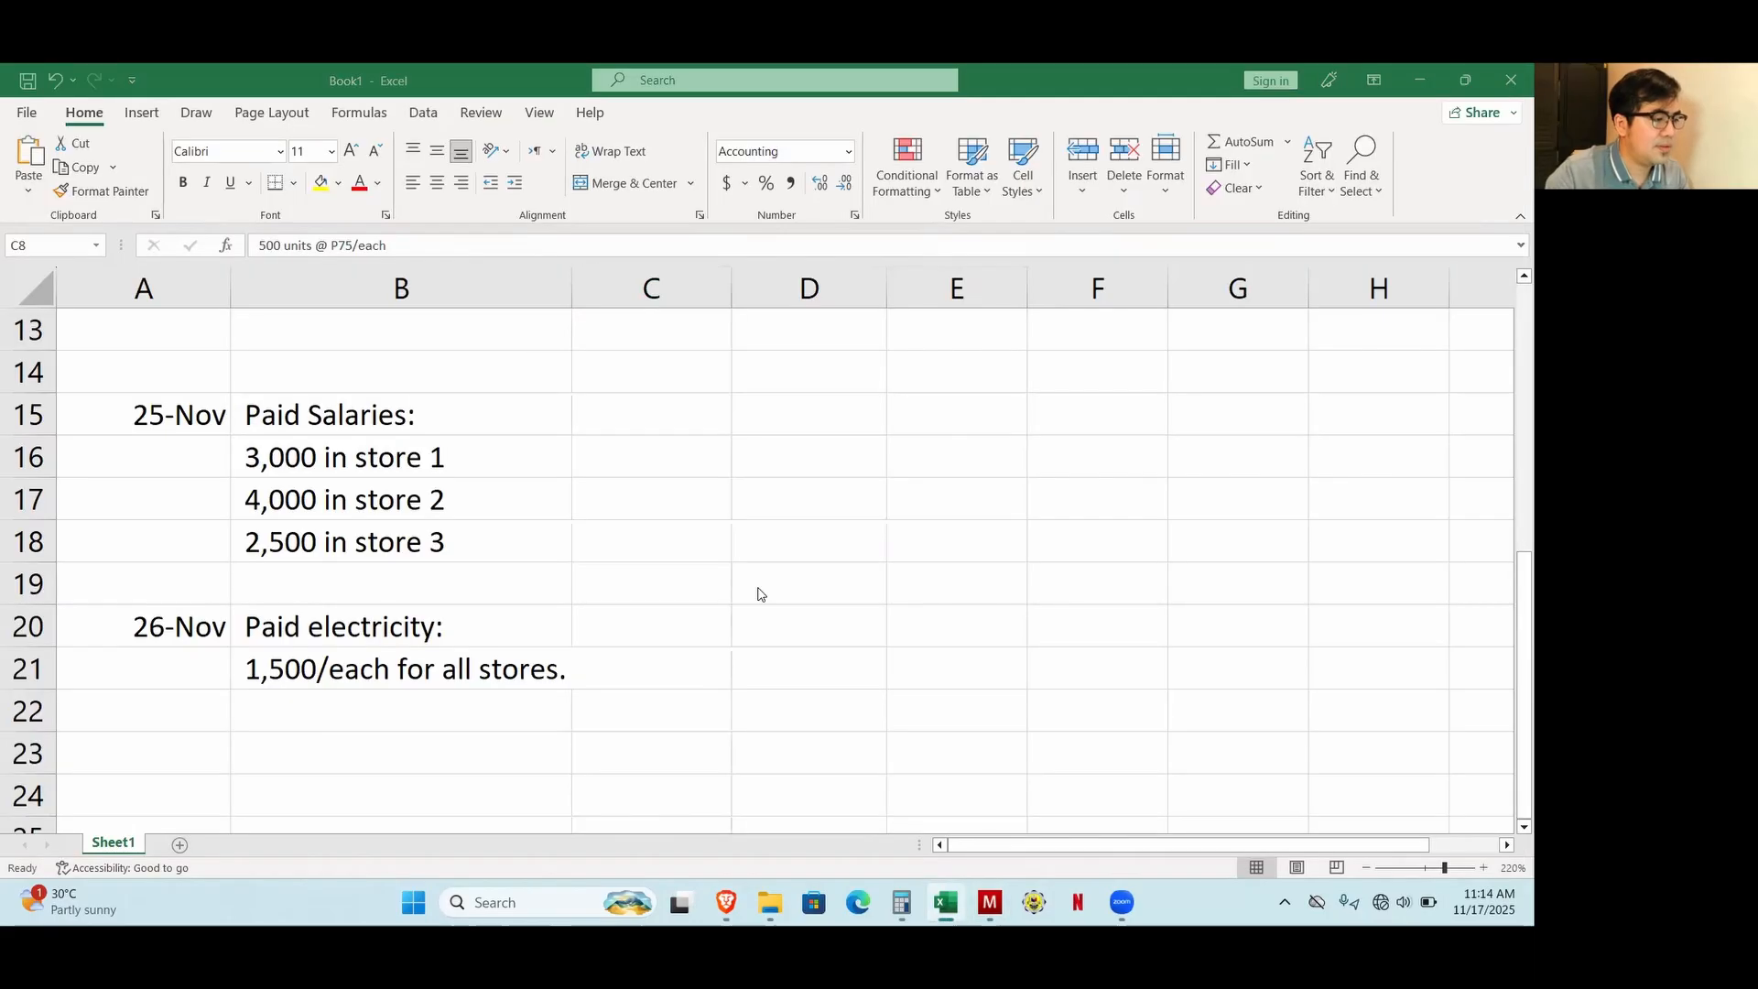
{"action": "key", "text": "alt+Tab"}
{"action": "left_click", "coordinate": [957, 604]}
{"action": "left_click", "coordinate": [952, 760]}
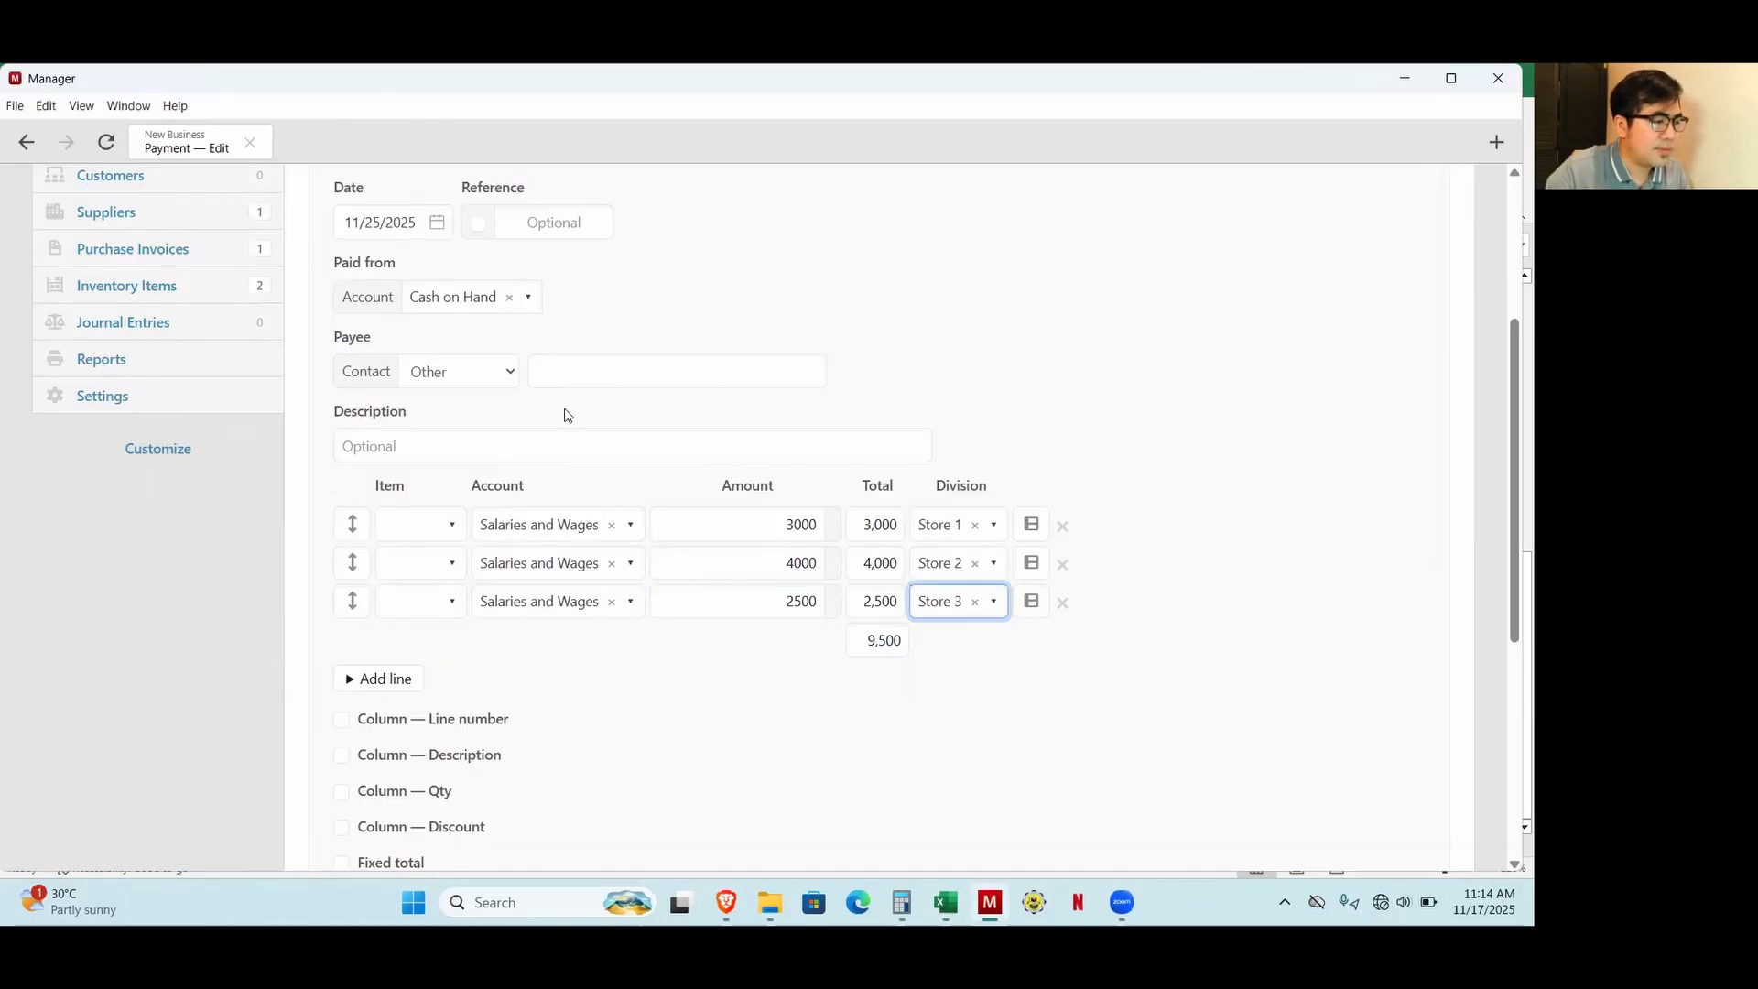
Describe the payment as "Recording of salaries" and save it.
{"action": "left_click", "coordinate": [474, 447]}
{"action": "type", "text": "Recordi"}
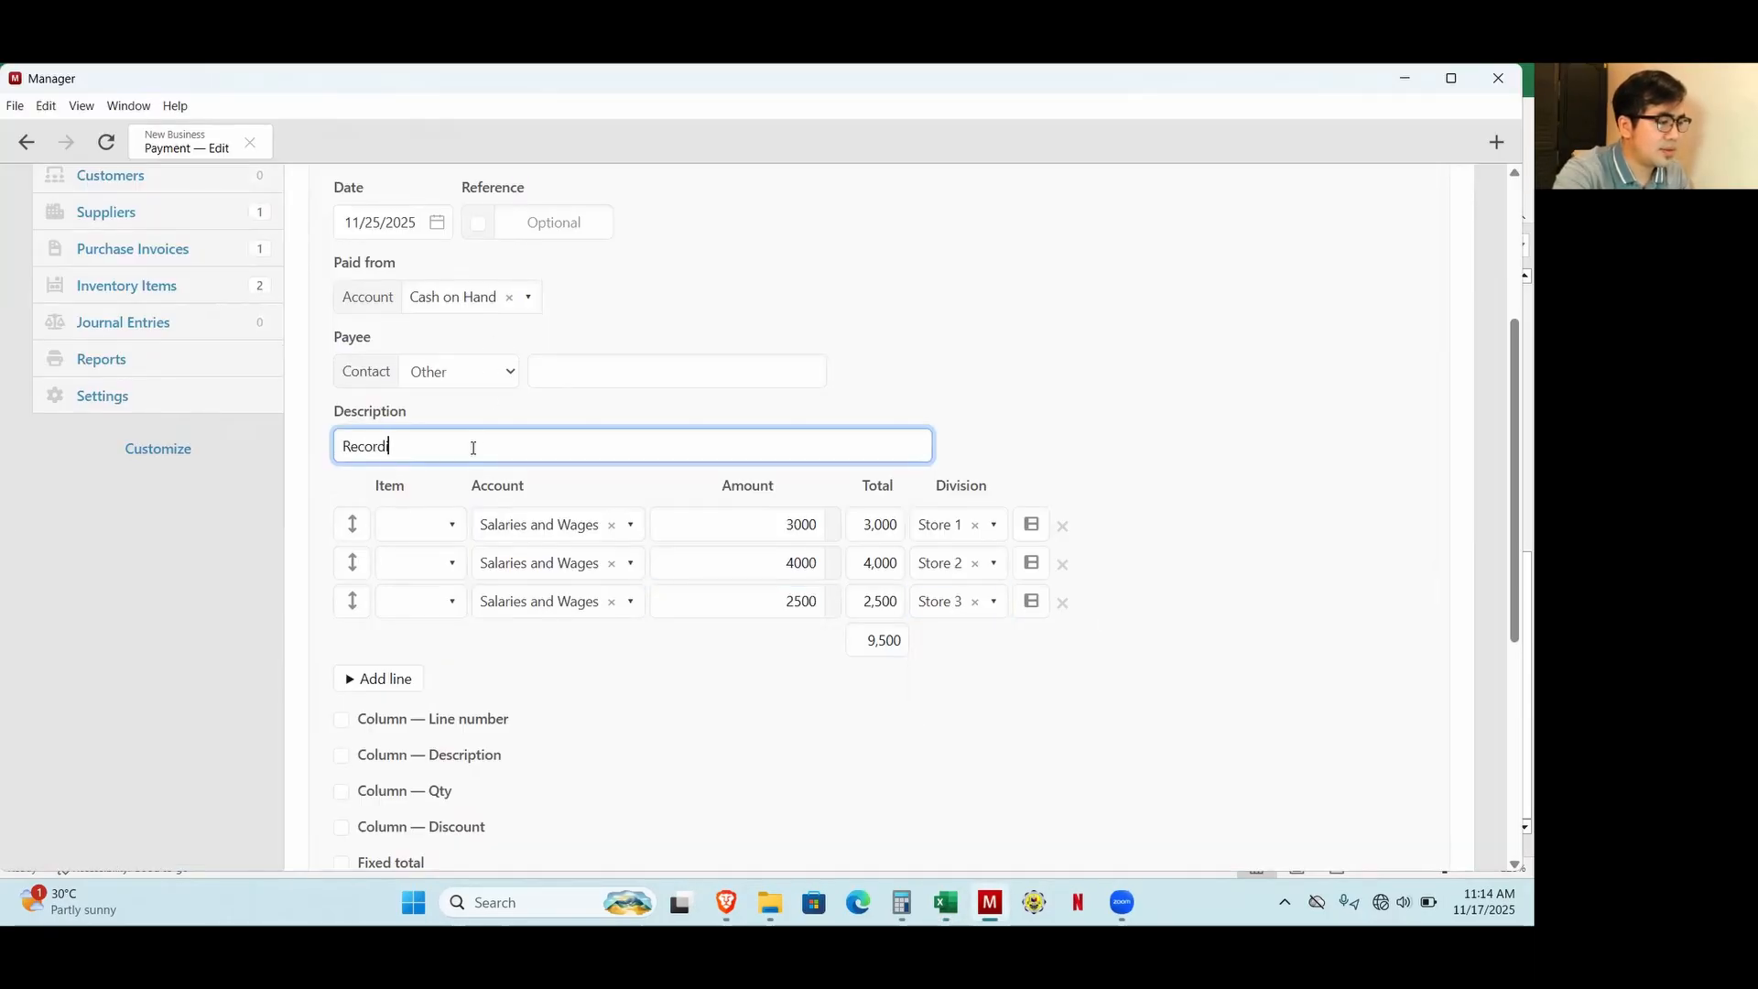
{"action": "type", "text": "ng of salaries"}
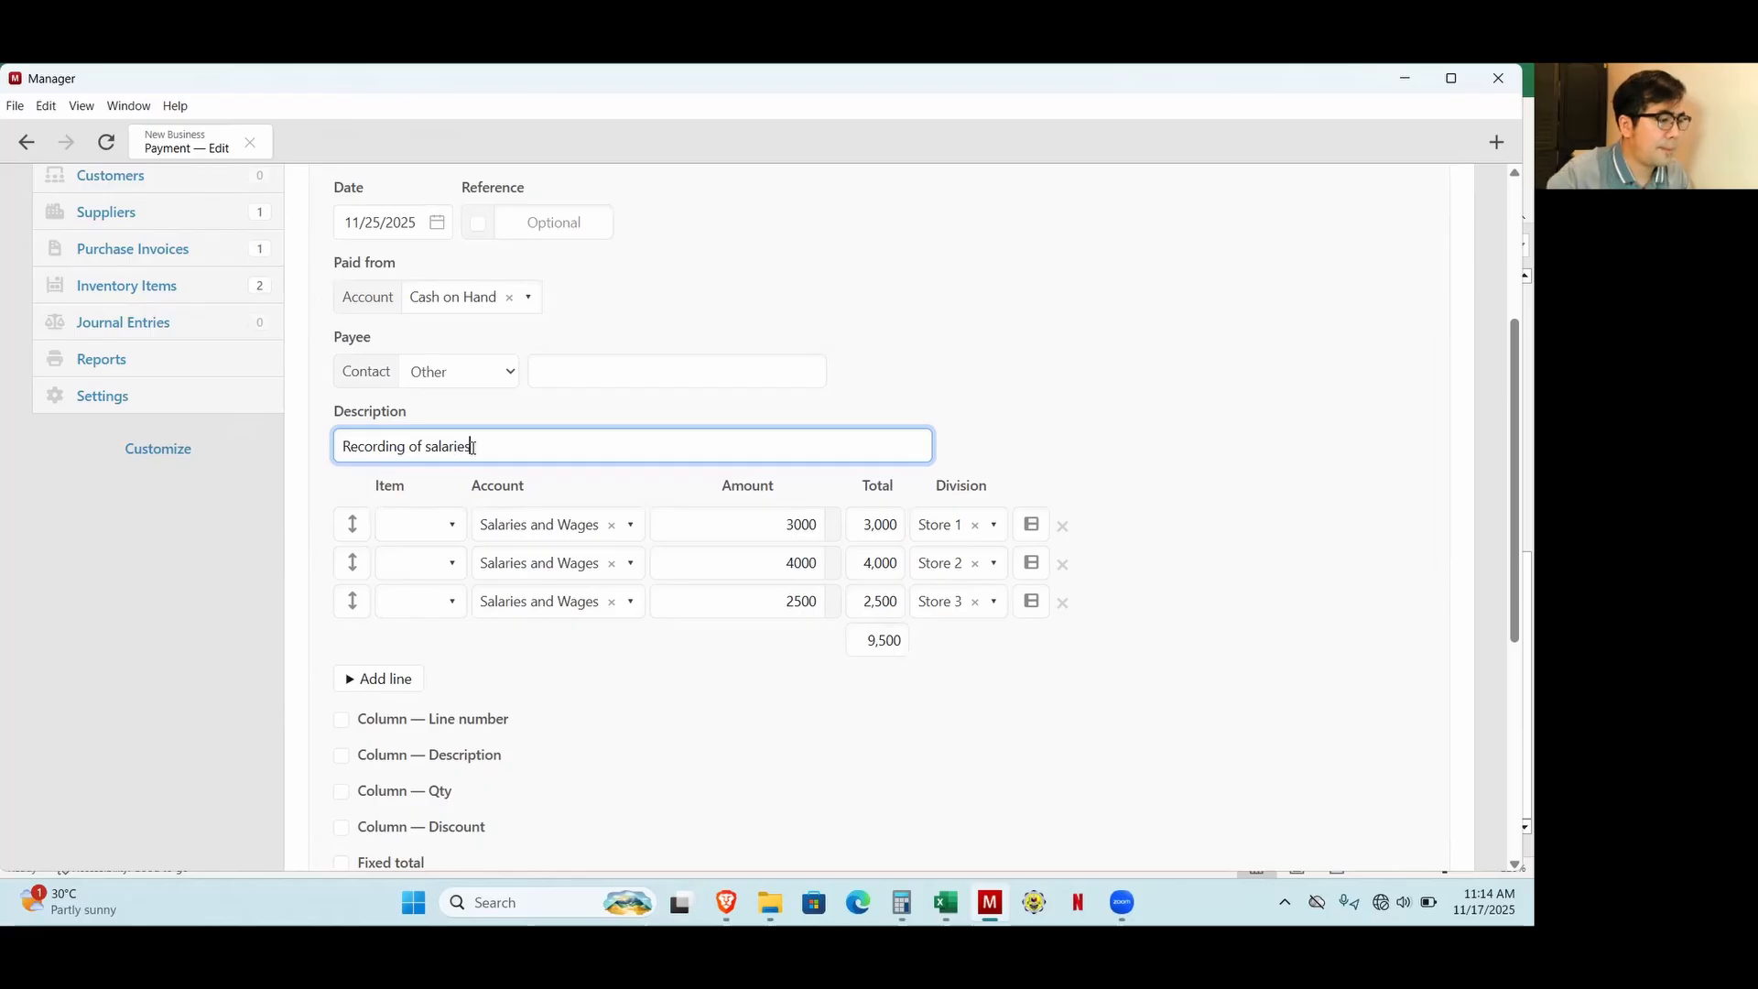
{"action": "scroll", "coordinate": [540, 494], "scroll_direction": "down", "scroll_amount": 5}
{"action": "left_click", "coordinate": [371, 716]}
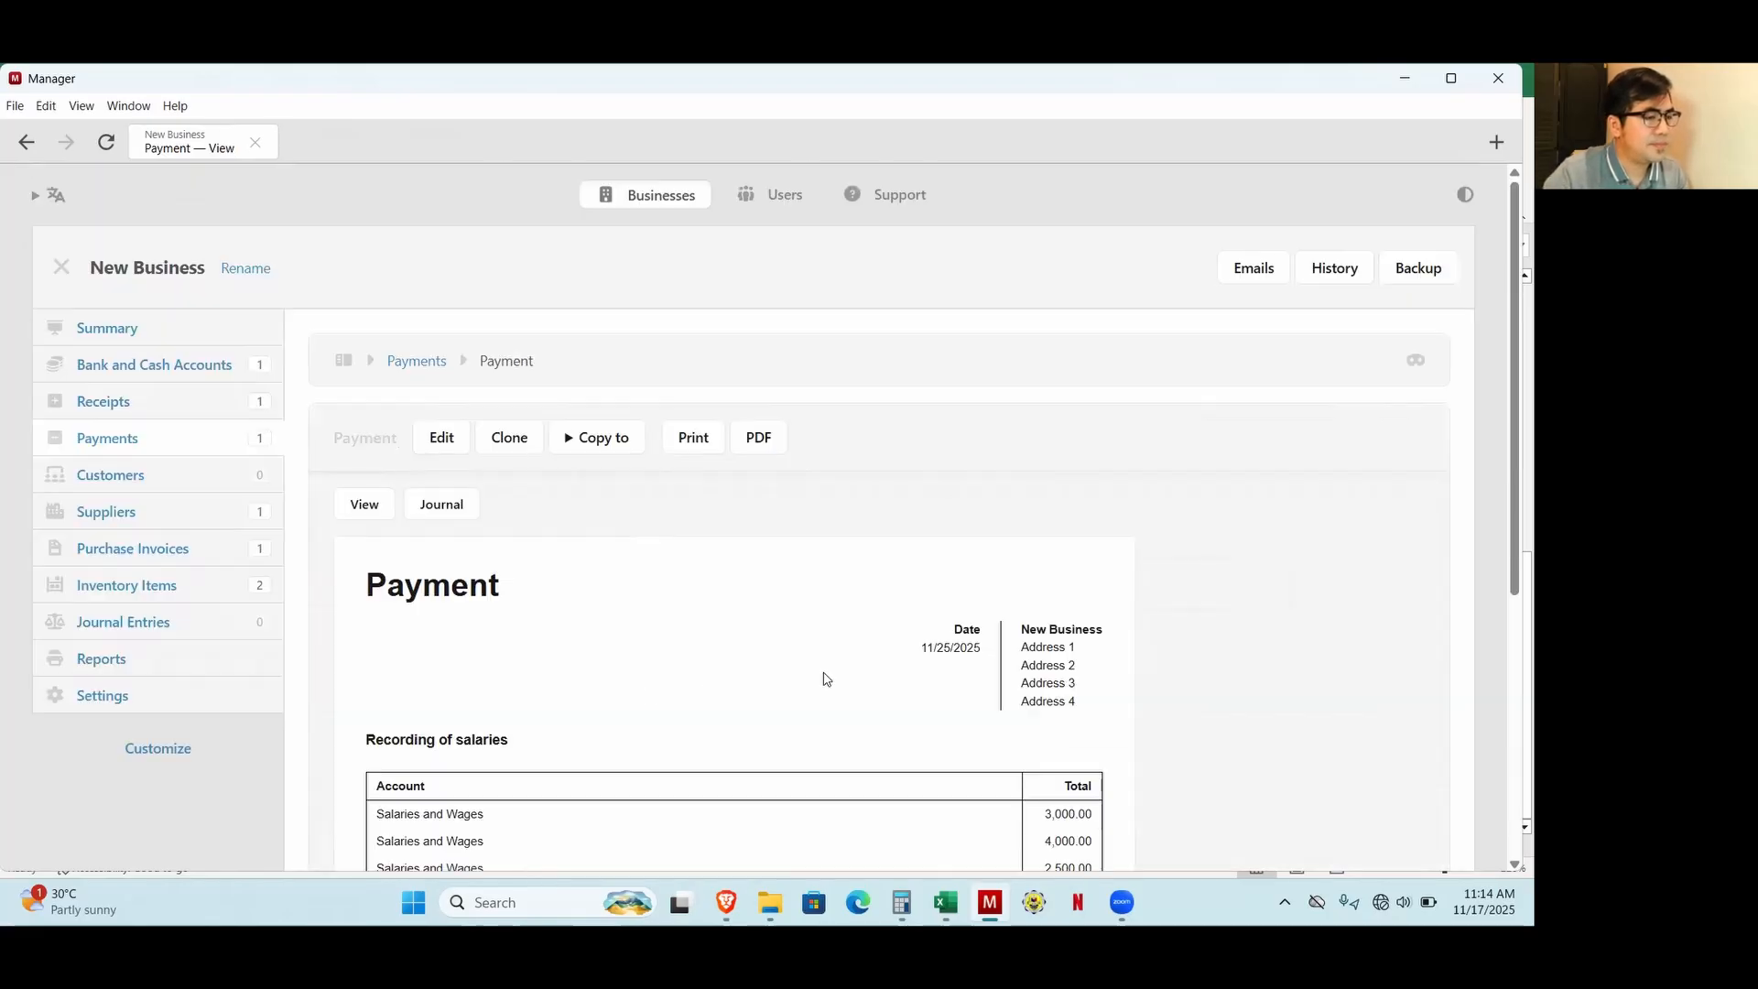
Check the Salaries and Wages expense in the business summary.
{"action": "left_click", "coordinate": [89, 330]}
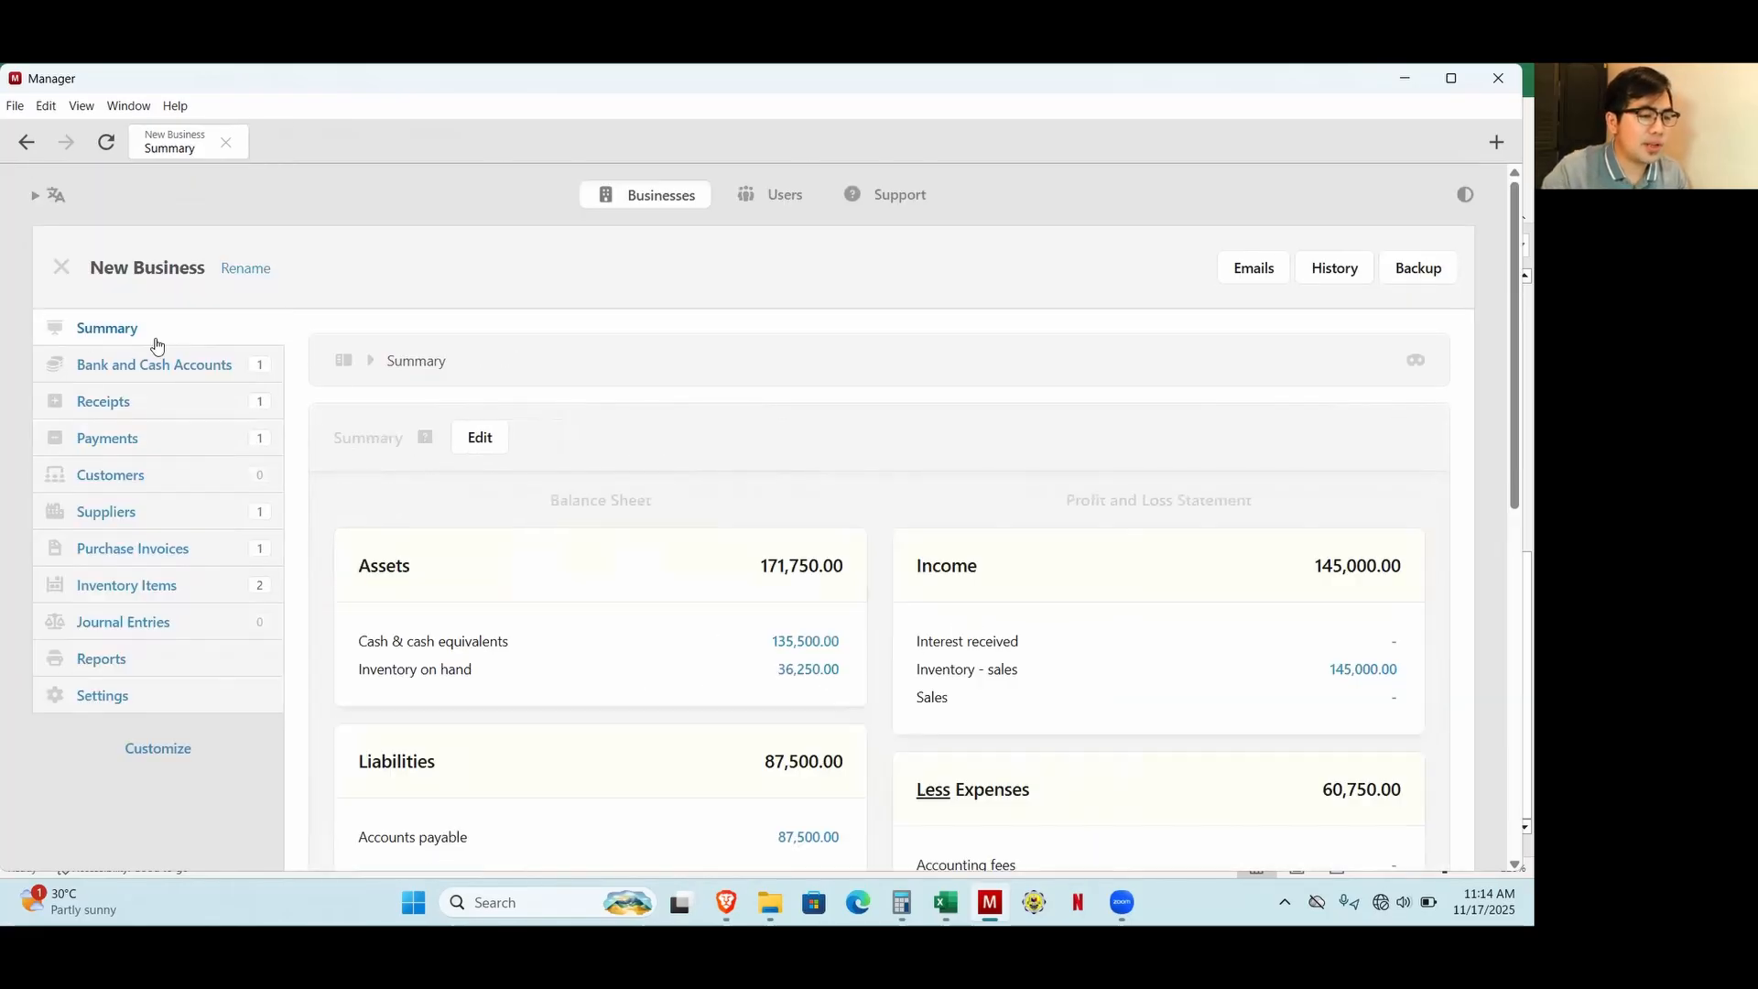
{"action": "scroll", "coordinate": [883, 459], "scroll_direction": "down", "scroll_amount": 8}
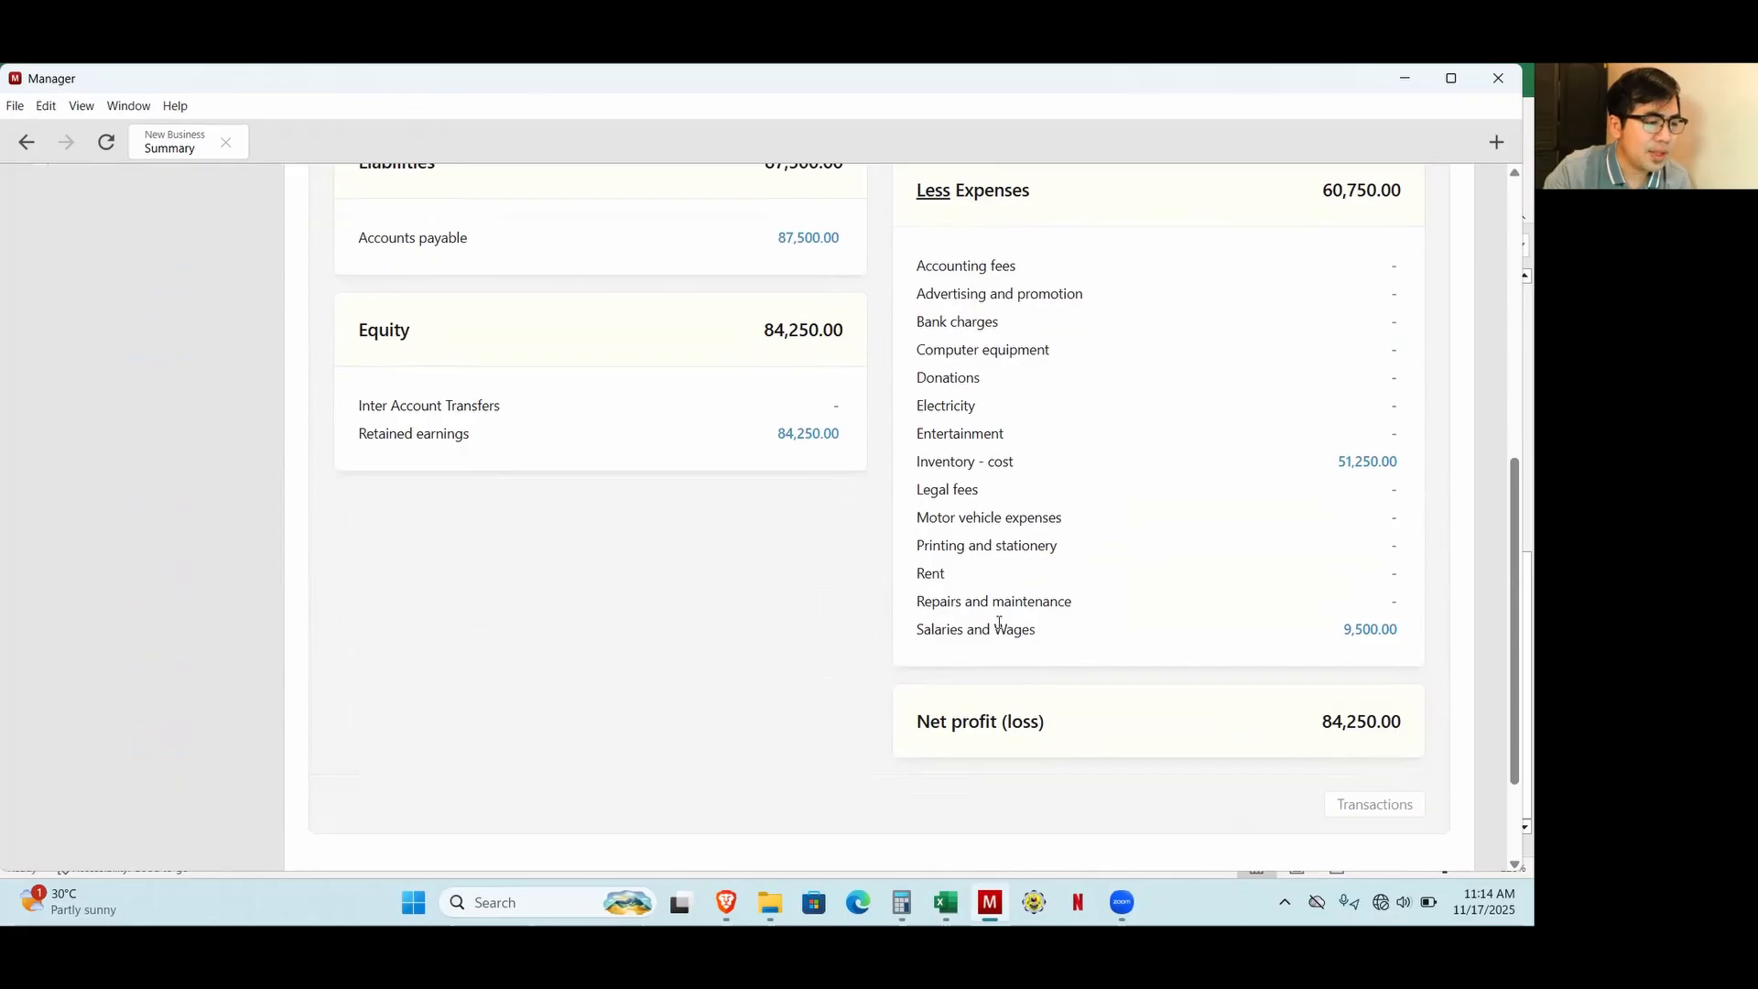
{"action": "scroll", "coordinate": [1342, 675], "scroll_direction": "up", "scroll_amount": 5}
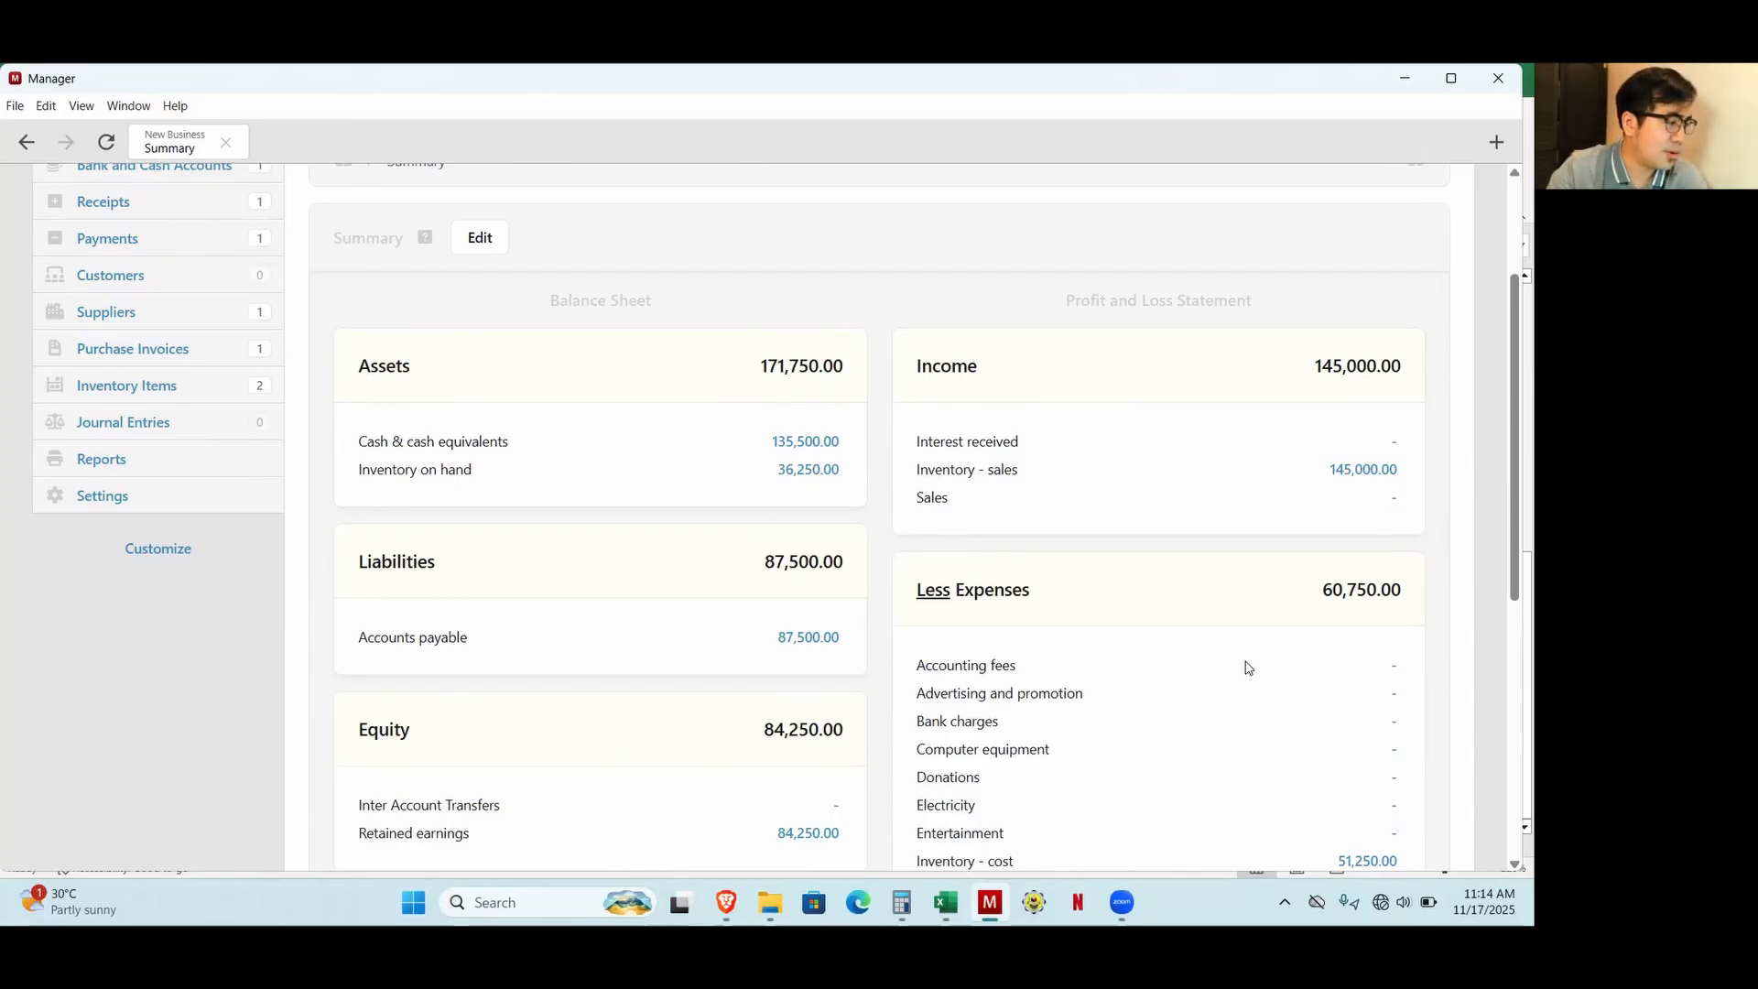
Switch to Excel to review the 26-Nov electricity entry, then return to Manager.
{"action": "left_click", "coordinate": [946, 903]}
{"action": "scroll", "coordinate": [488, 570], "scroll_direction": "down", "scroll_amount": 1}
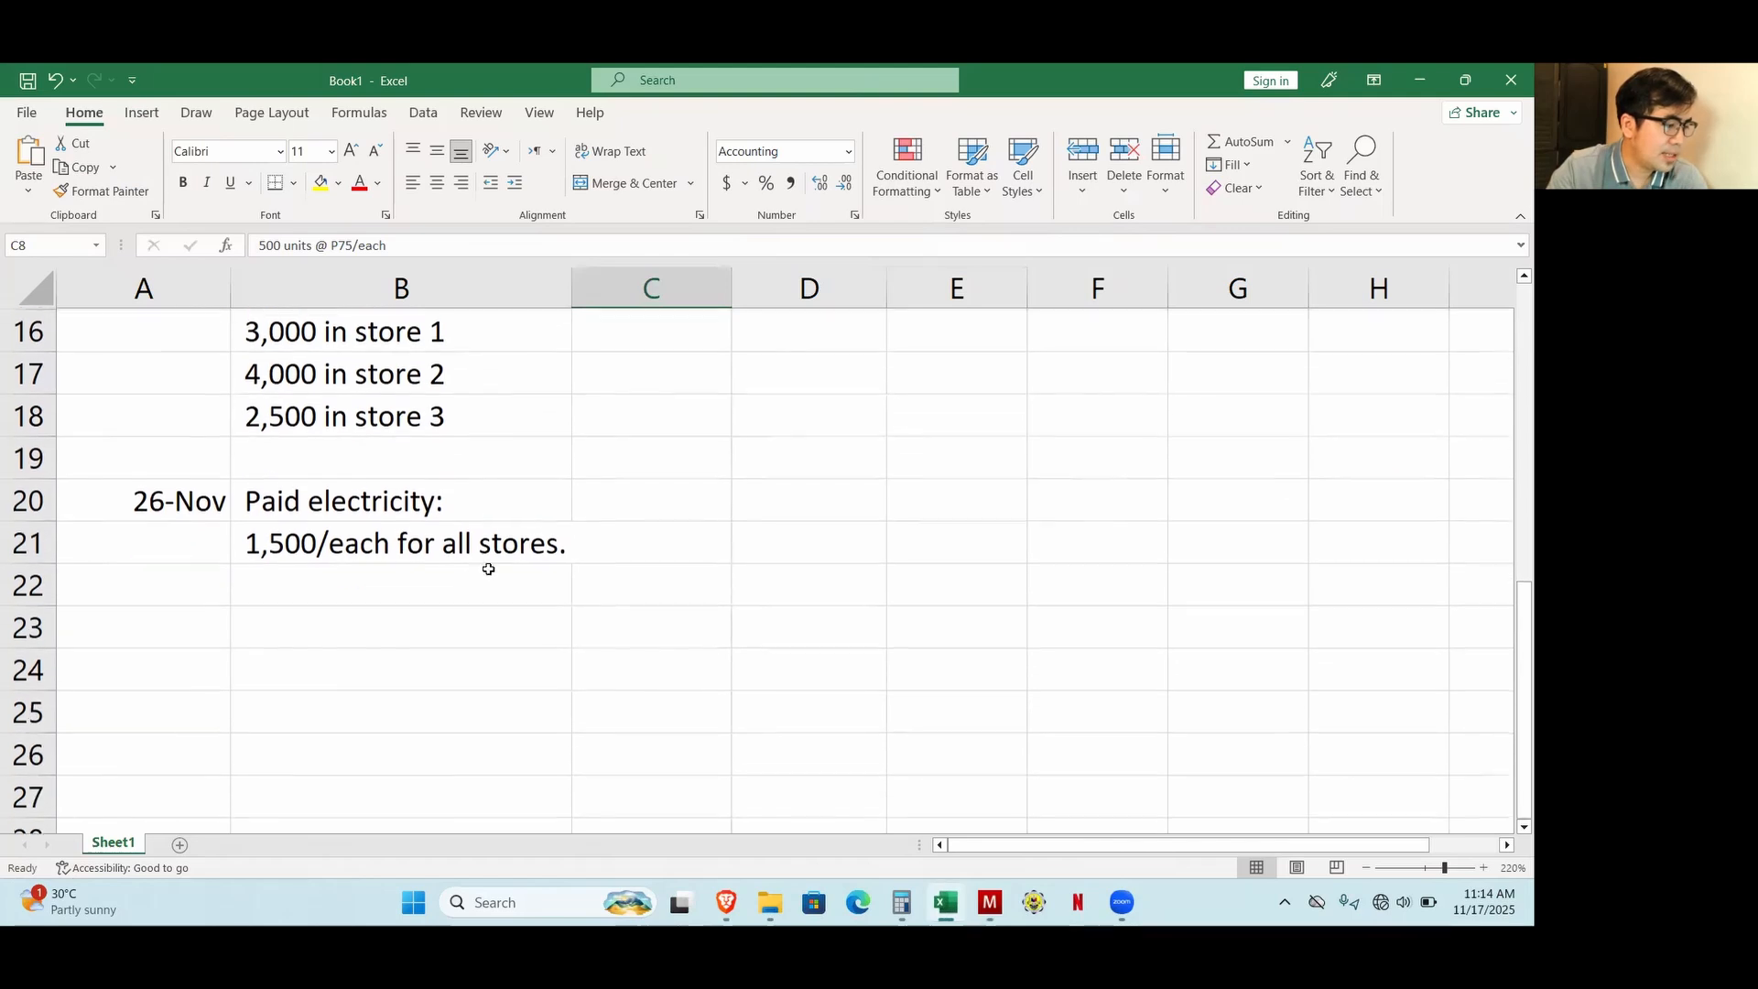
{"action": "scroll", "coordinate": [309, 599], "scroll_direction": "up", "scroll_amount": 1}
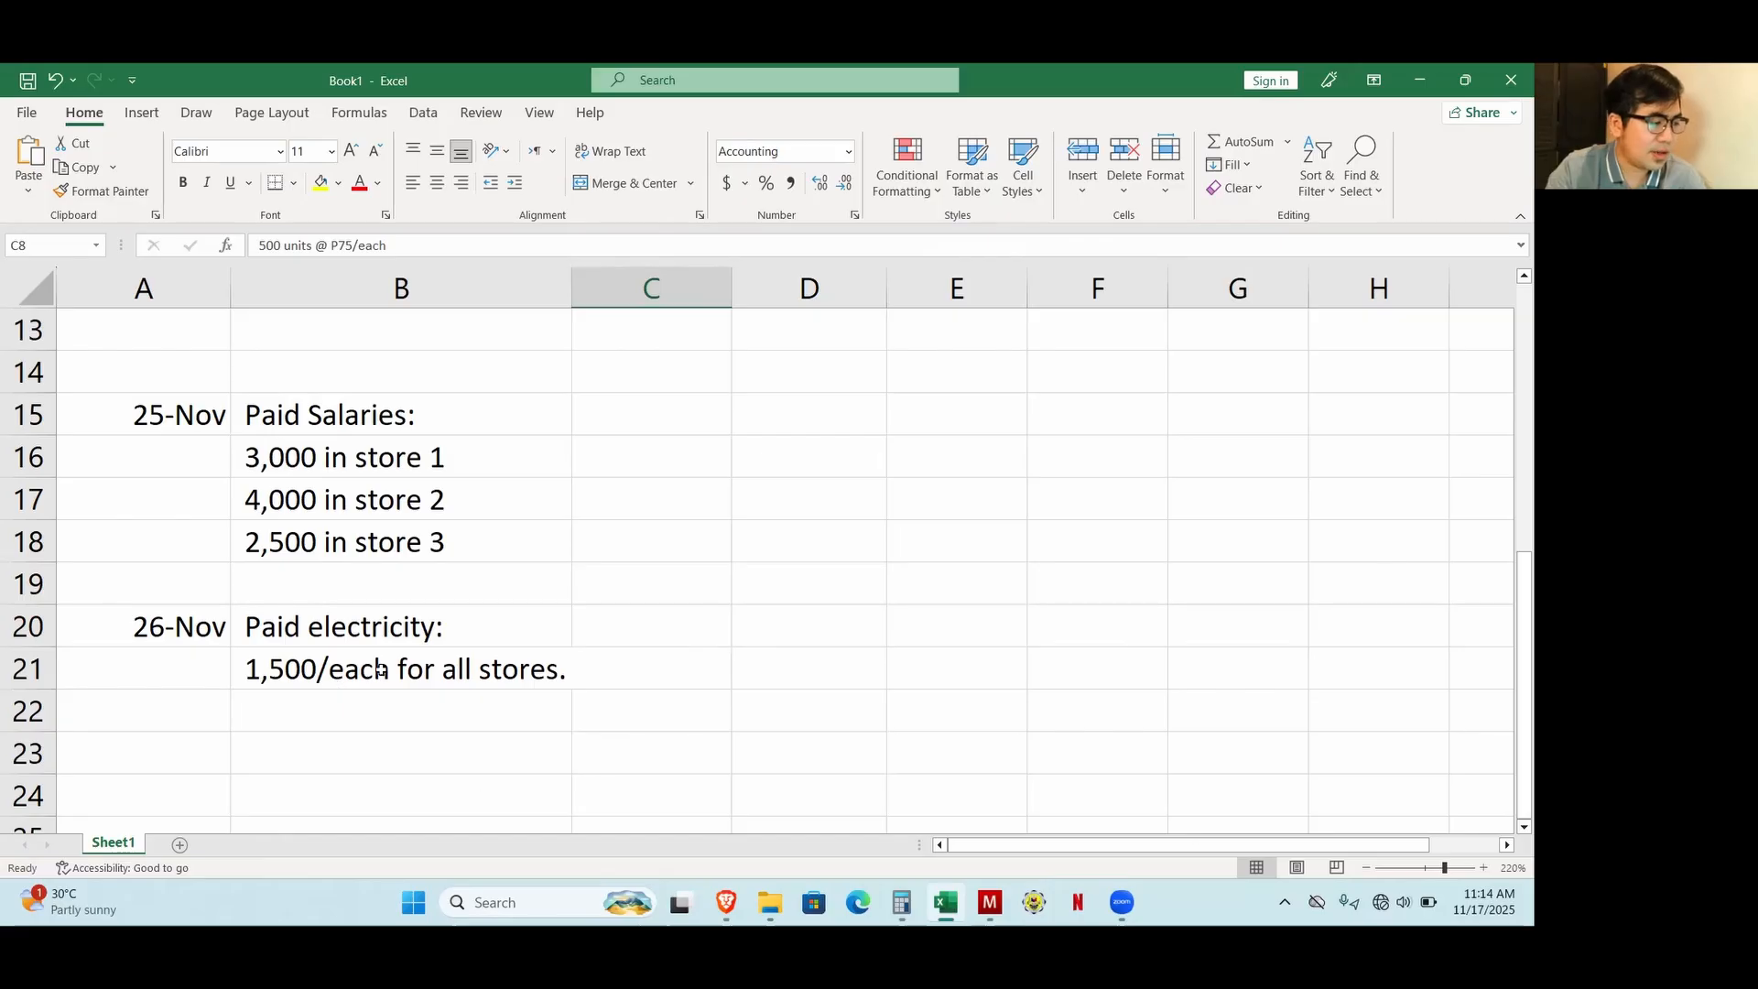
{"action": "left_click", "coordinate": [726, 902]}
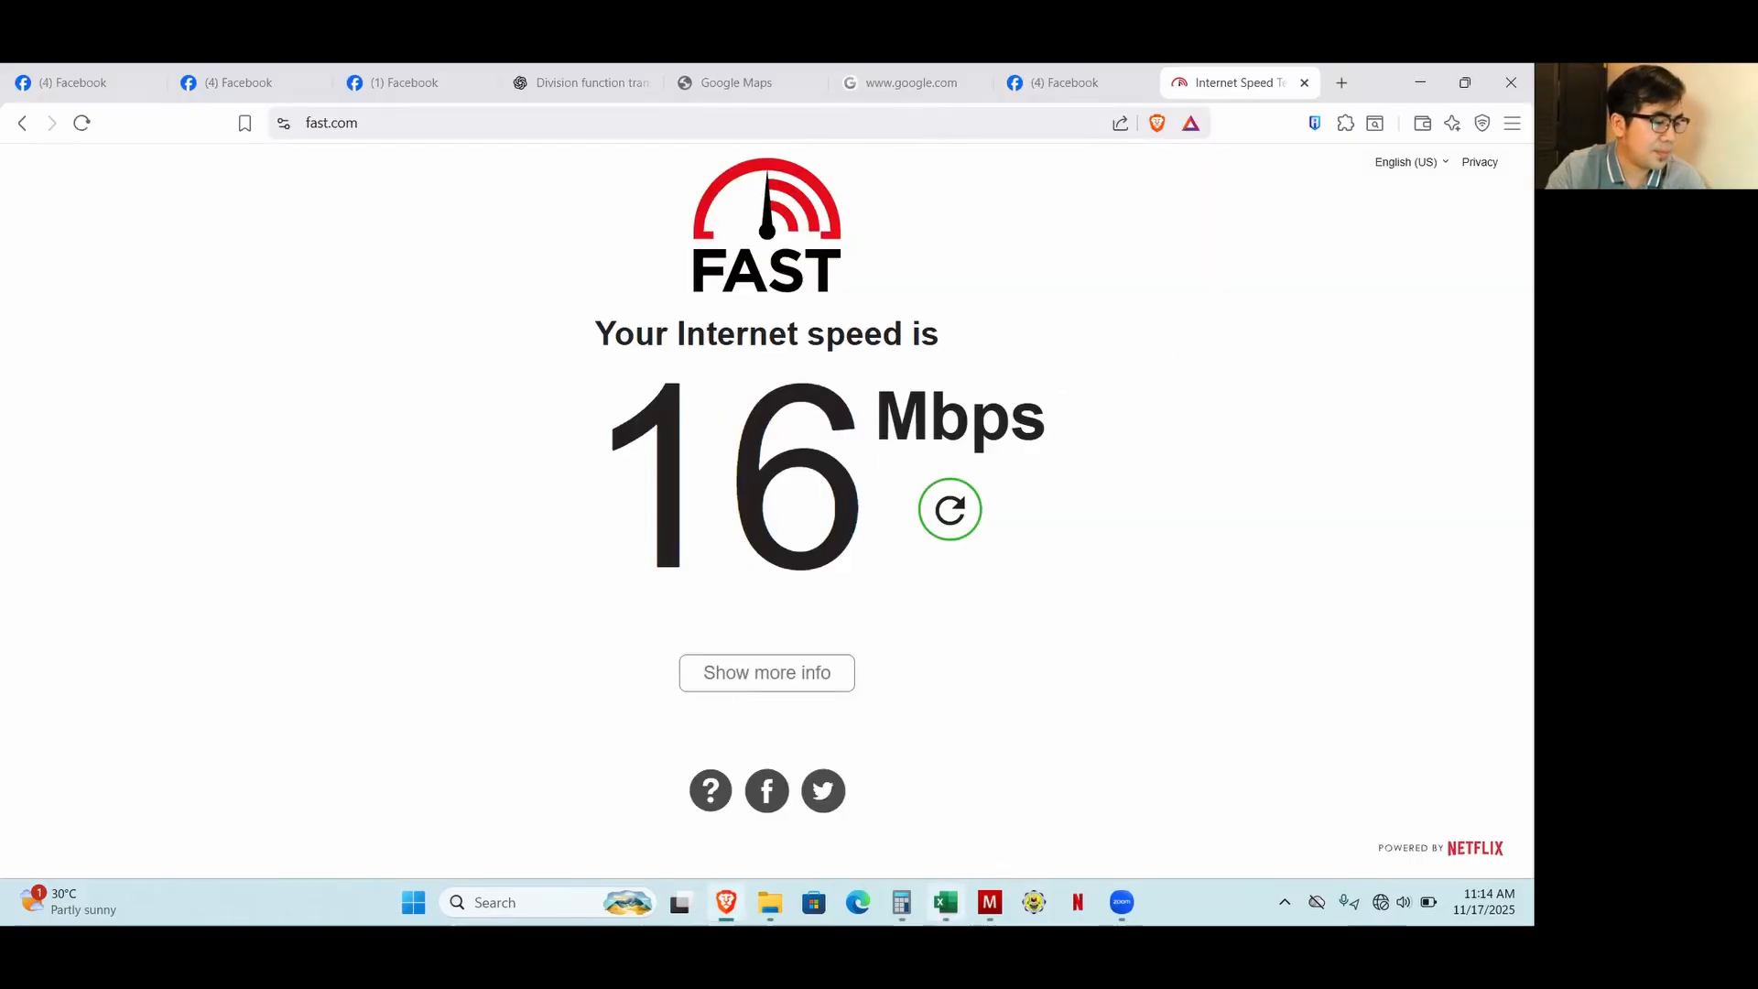
{"action": "left_click", "coordinate": [989, 902]}
Start another new payment, paid from the Cash on Hand account.
{"action": "scroll", "coordinate": [114, 384], "scroll_direction": "up", "scroll_amount": 3}
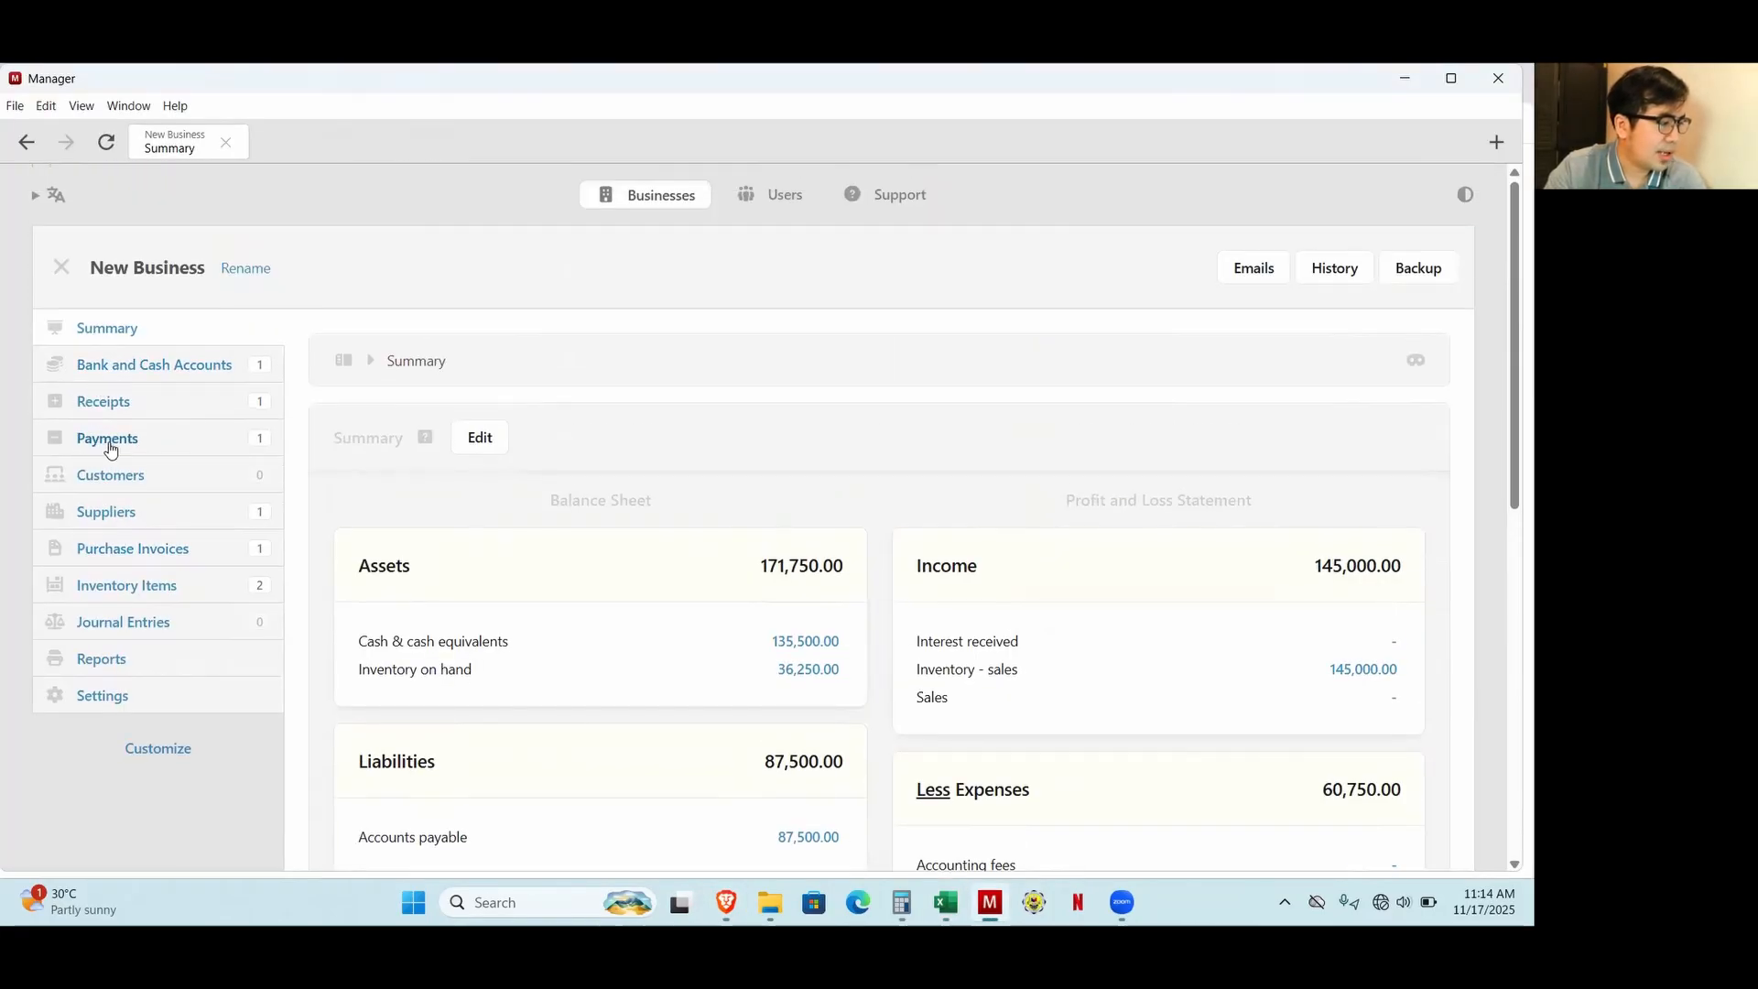
{"action": "left_click", "coordinate": [108, 444]}
{"action": "left_click", "coordinate": [526, 445]}
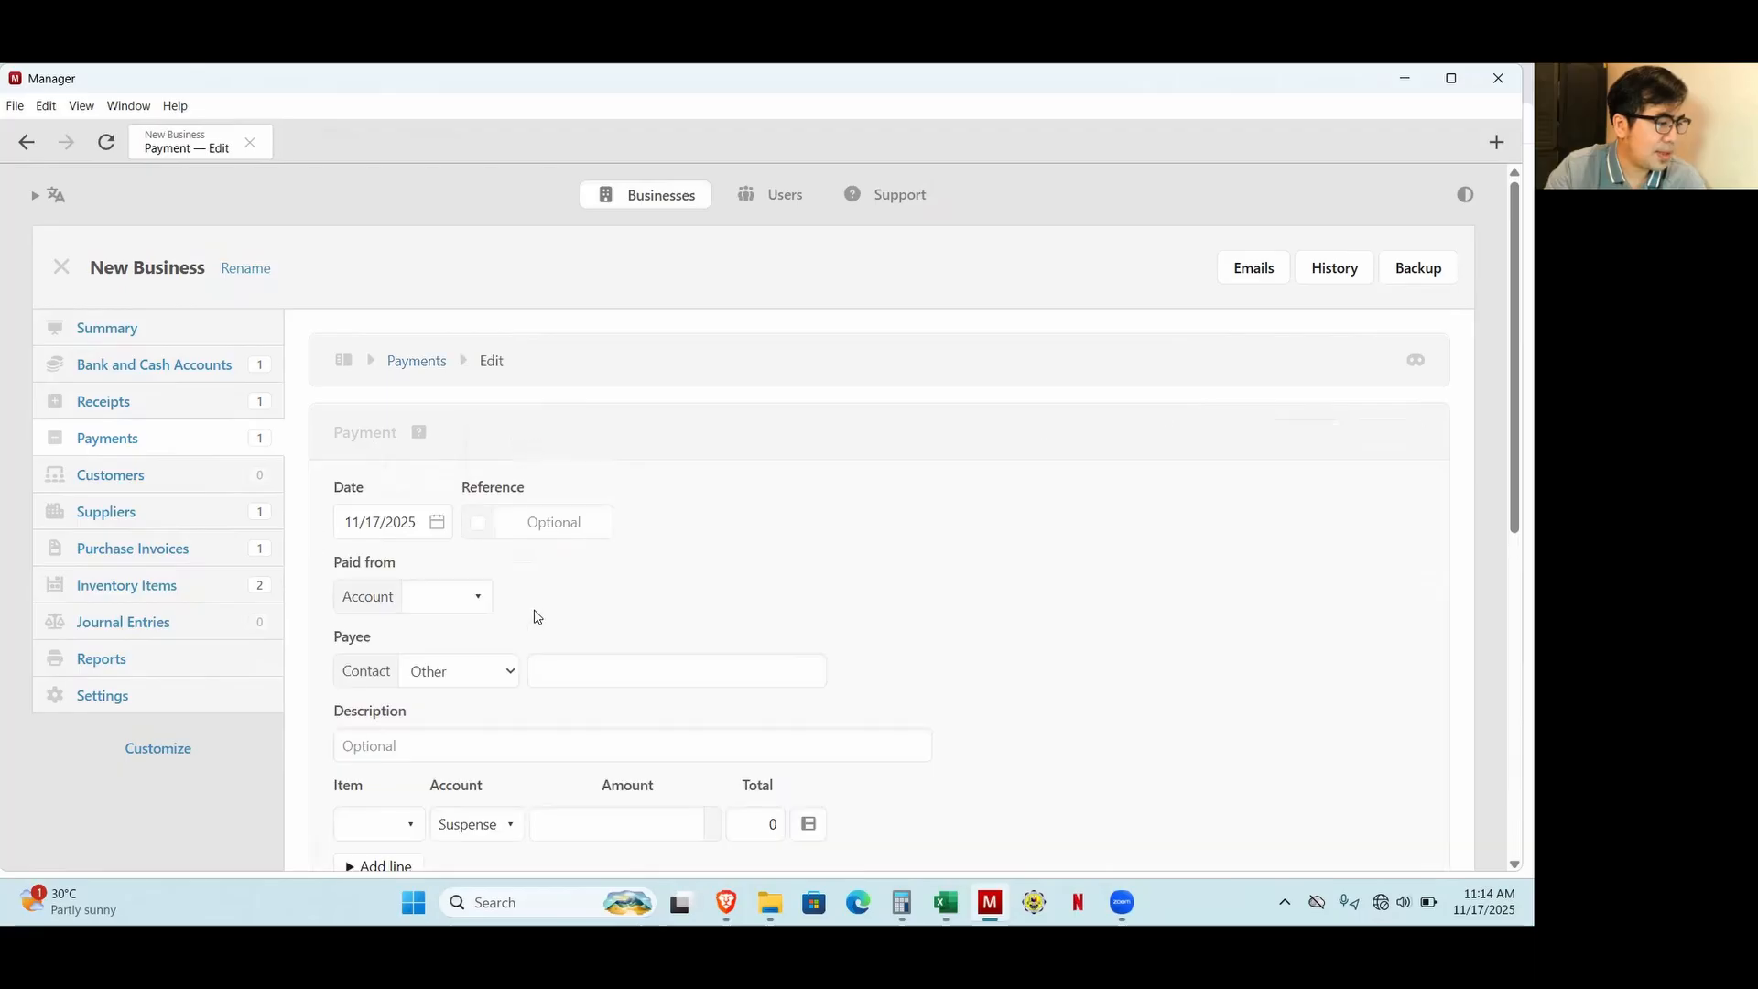
{"action": "scroll", "coordinate": [518, 606], "scroll_direction": "down", "scroll_amount": 2}
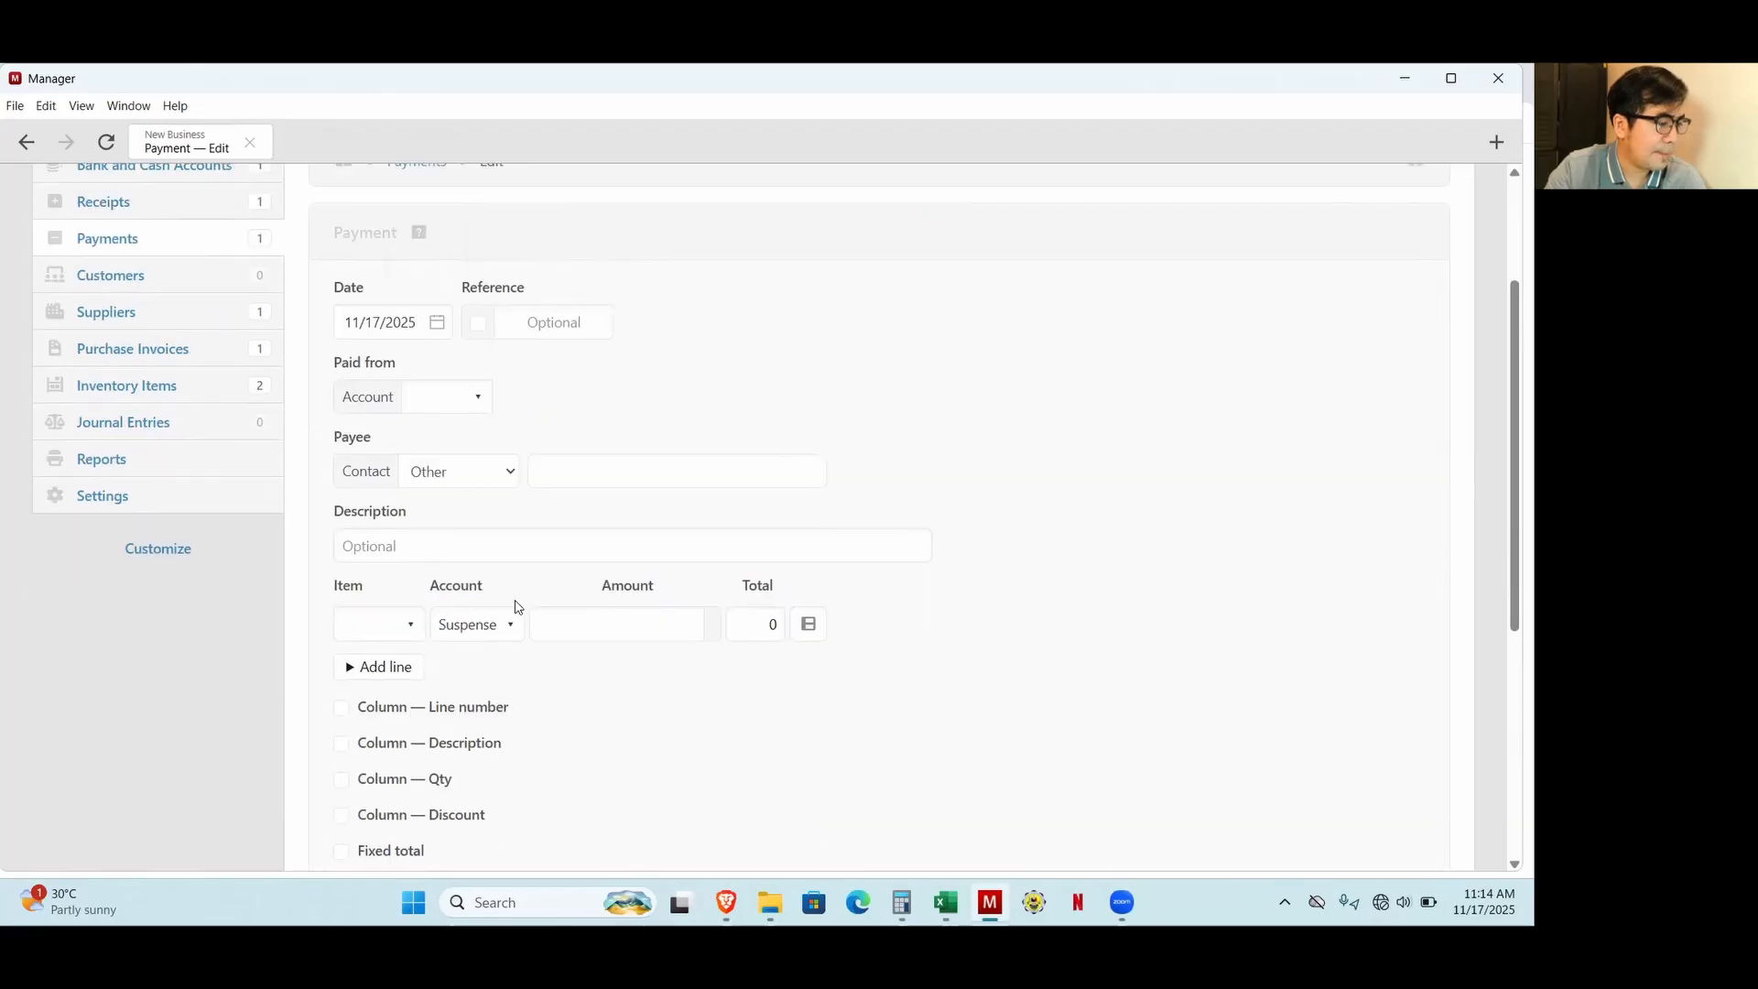
{"action": "left_click", "coordinate": [445, 400]}
{"action": "left_click", "coordinate": [448, 485]}
Post the first payment line to Electricity with an amount of 1,500 for Store 1.
{"action": "left_click", "coordinate": [471, 630]}
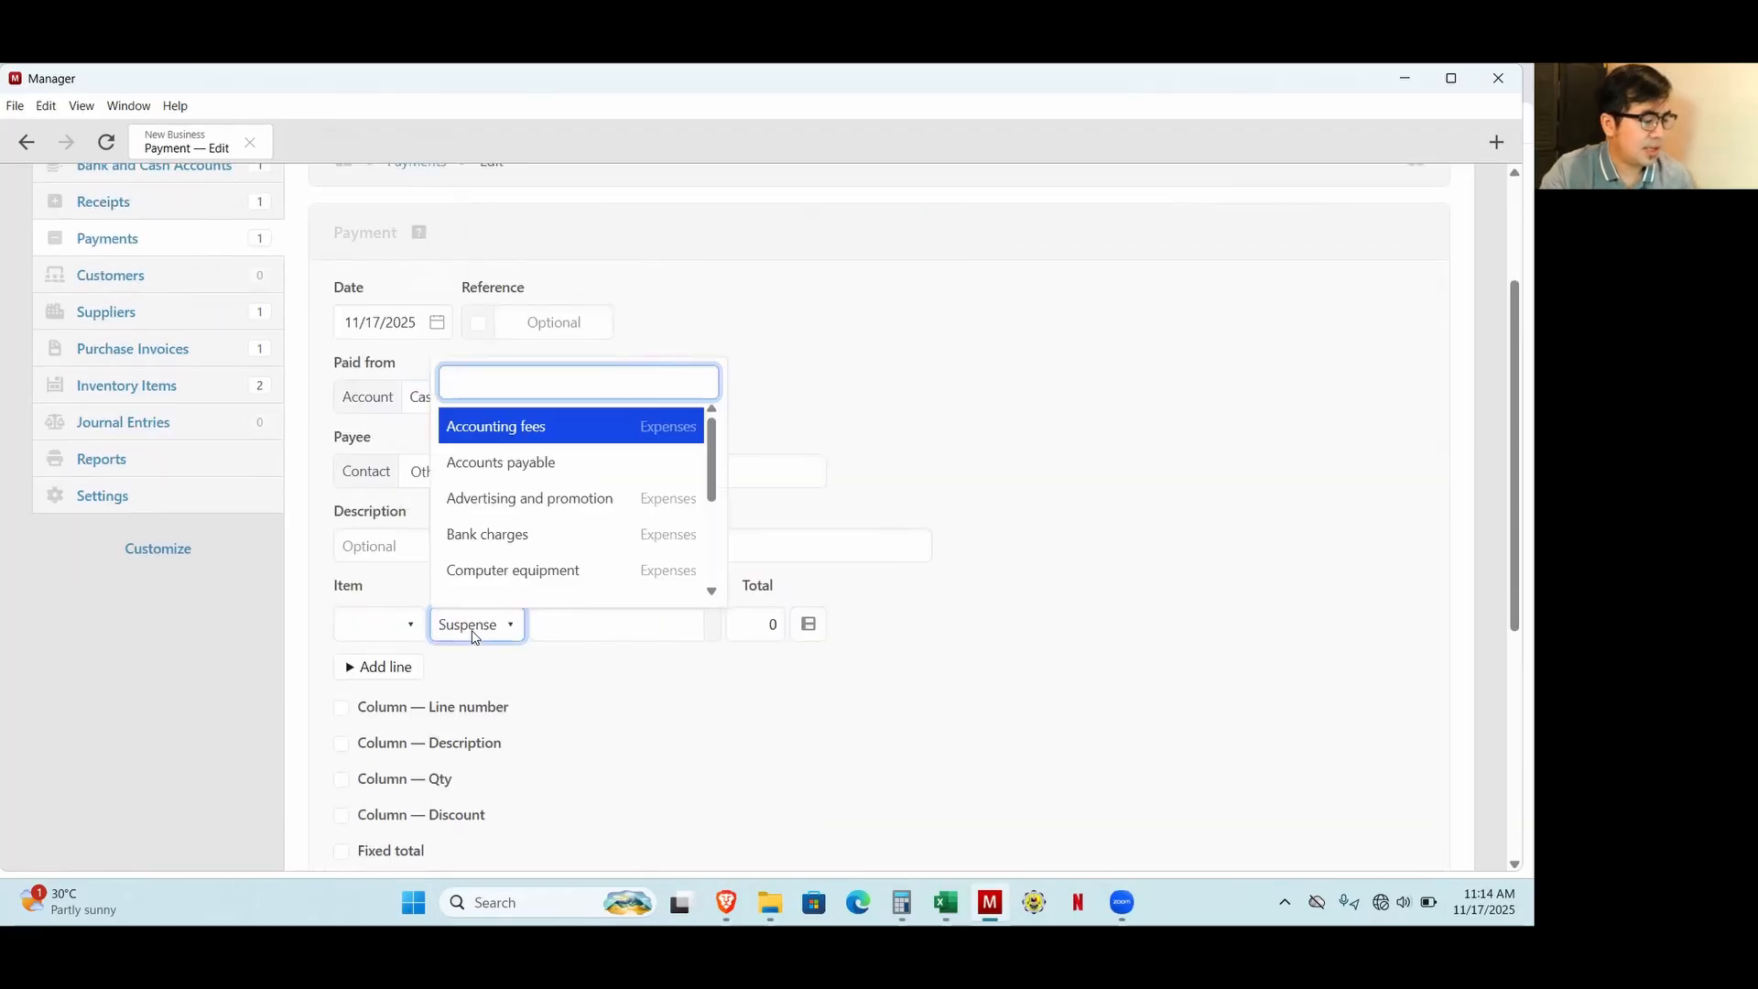
{"action": "type", "text": "el"}
{"action": "left_click", "coordinate": [458, 585]}
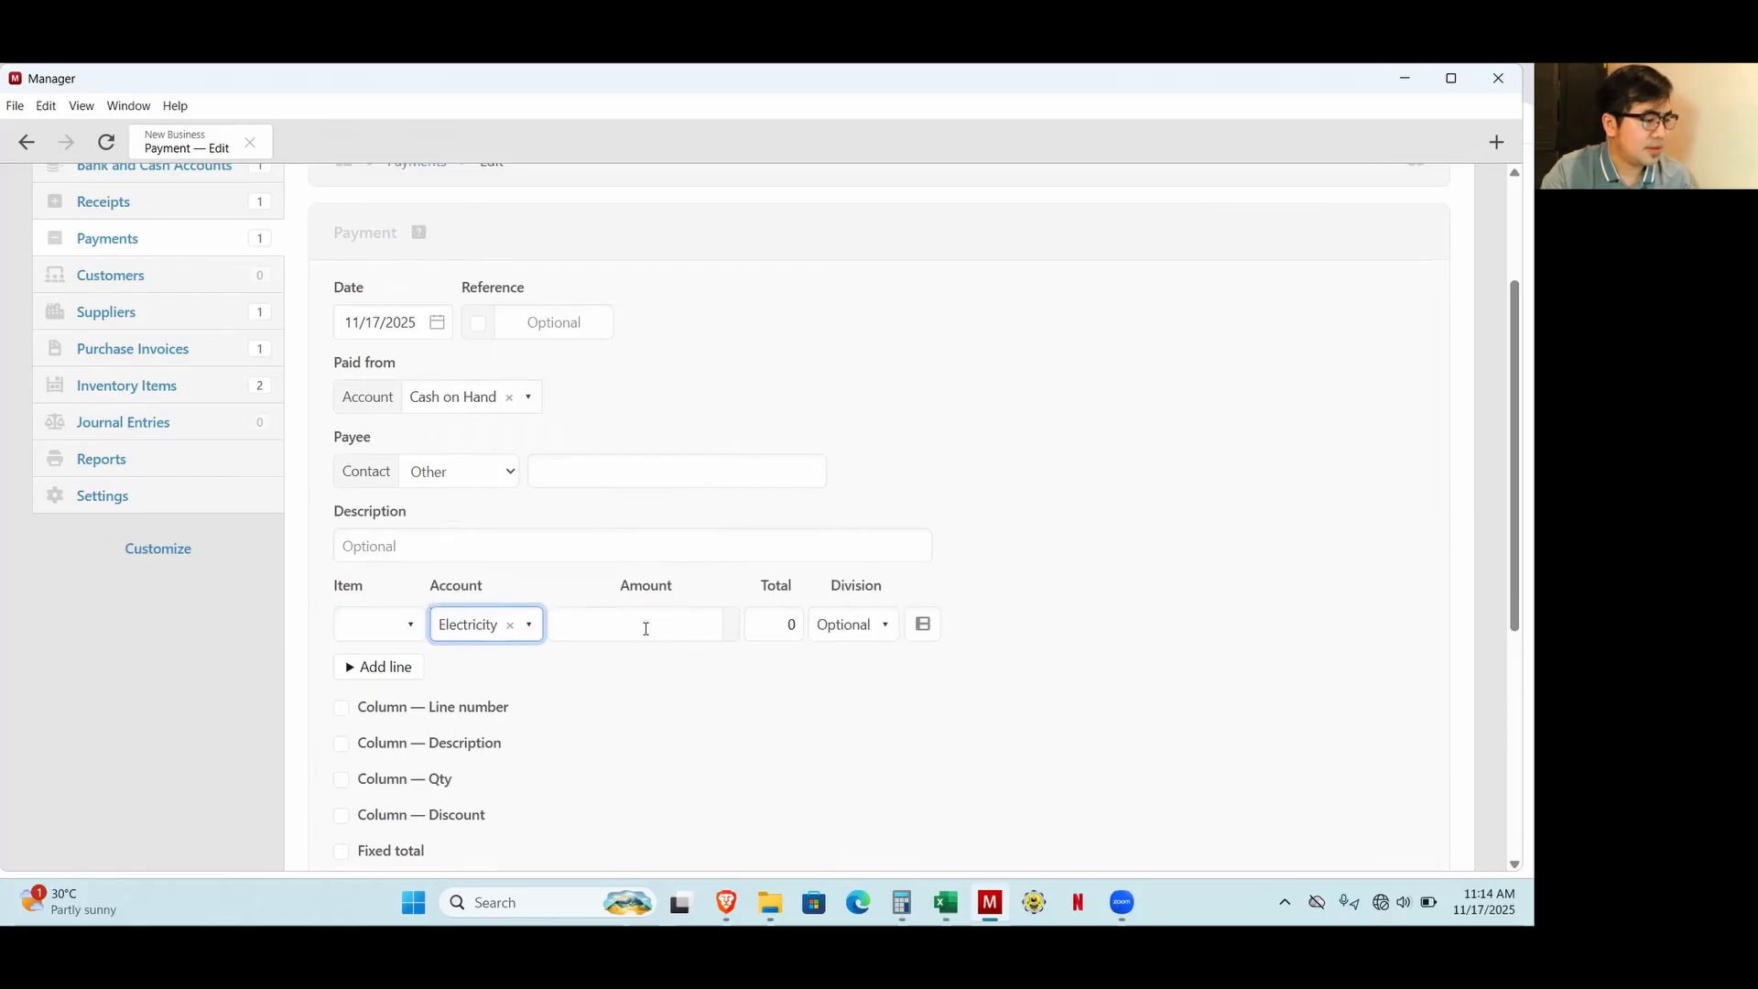
{"action": "left_click", "coordinate": [627, 625]}
{"action": "type", "text": "1500"}
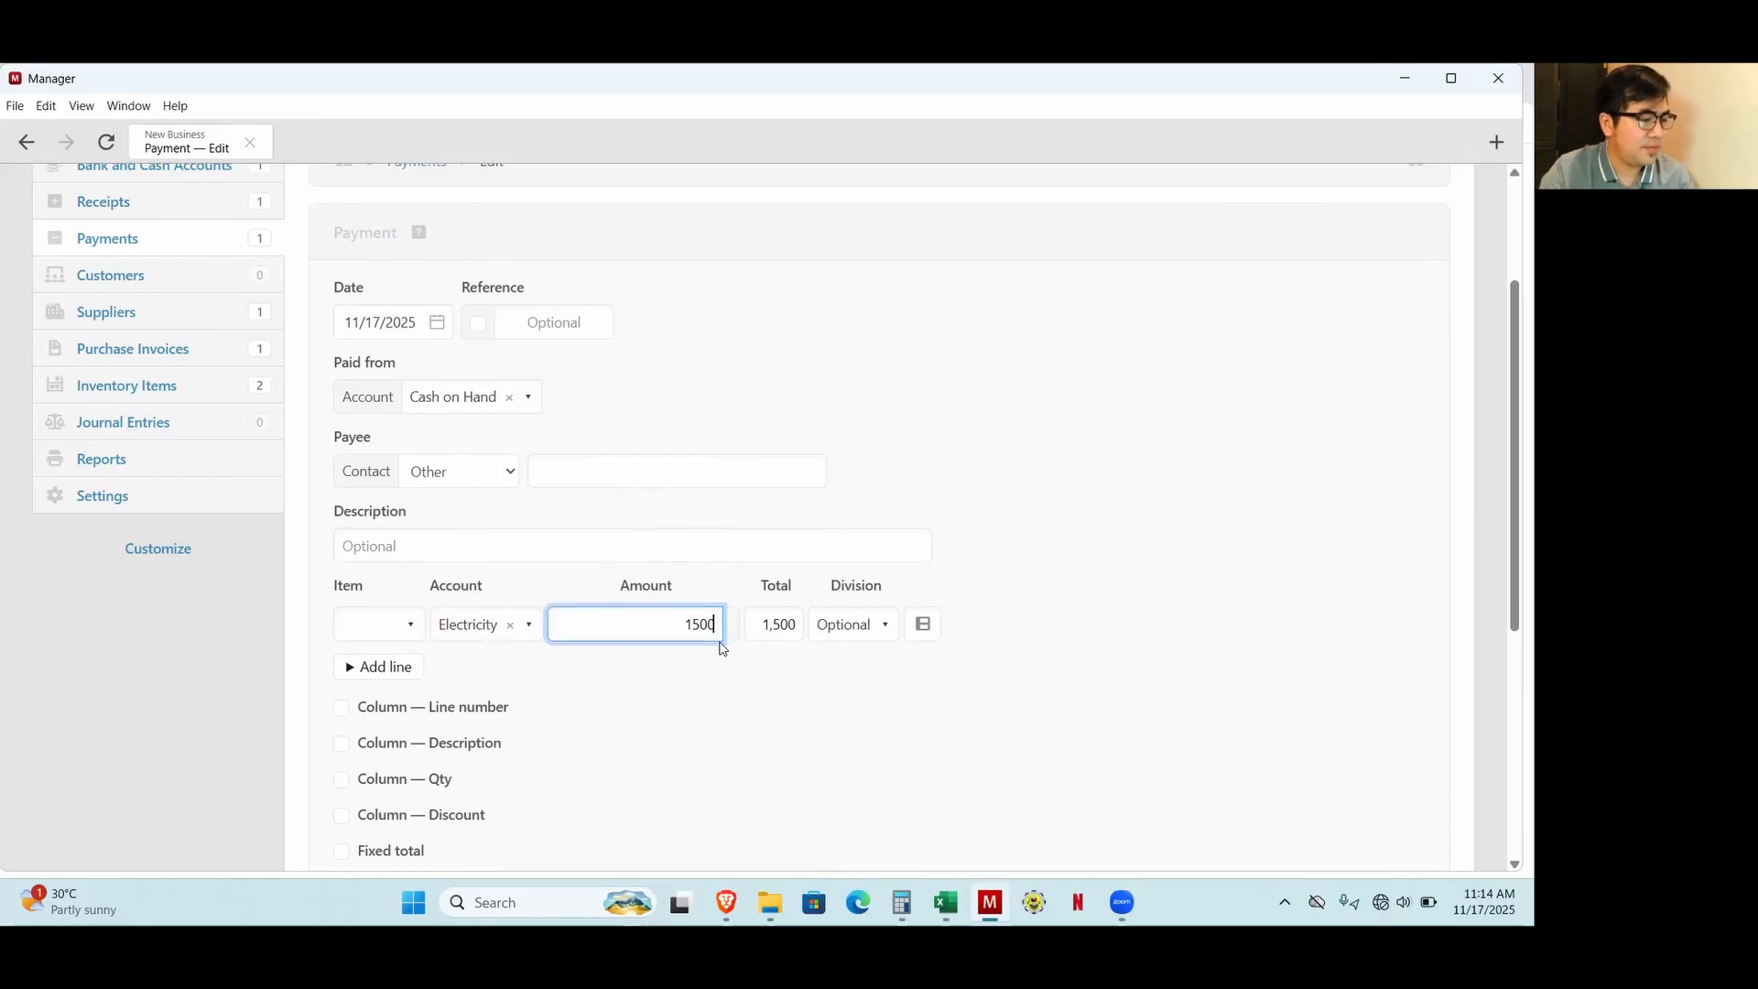
{"action": "left_click", "coordinate": [852, 632]}
{"action": "left_click", "coordinate": [856, 710]}
Duplicate the 1,500 Electricity line twice, assigning one copy to Store 2 and the other to Store 3.
{"action": "left_click", "coordinate": [924, 626]}
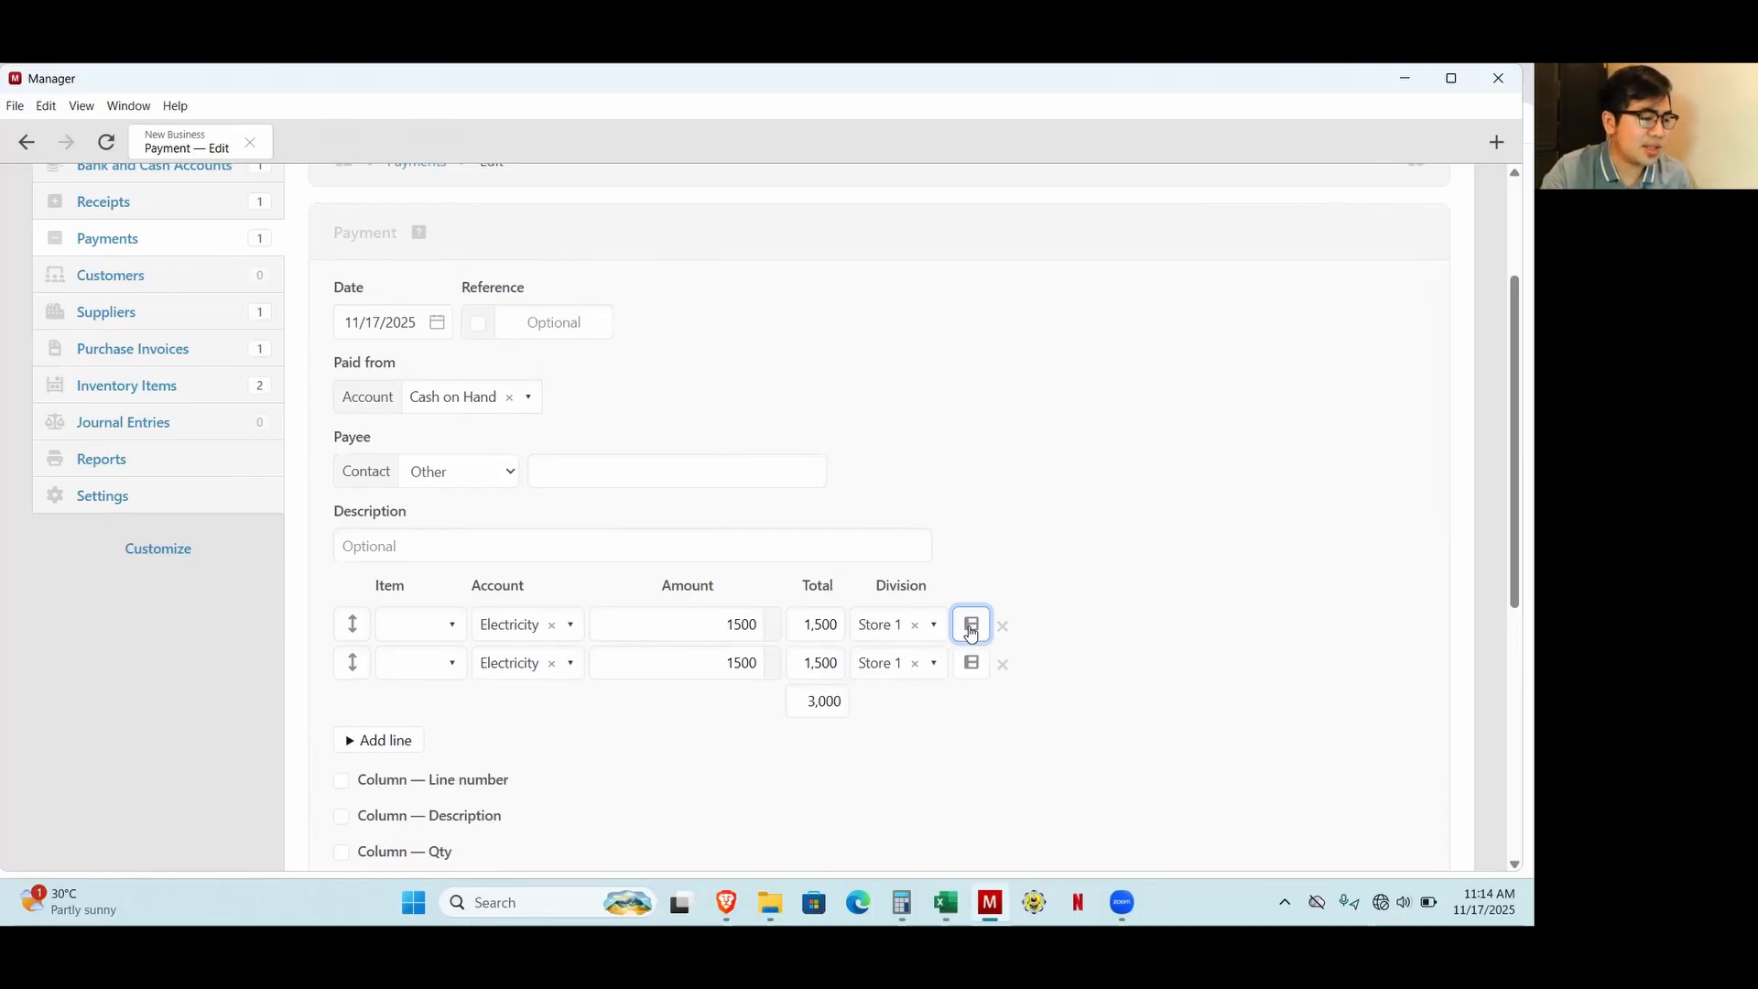
{"action": "left_click", "coordinate": [726, 663]}
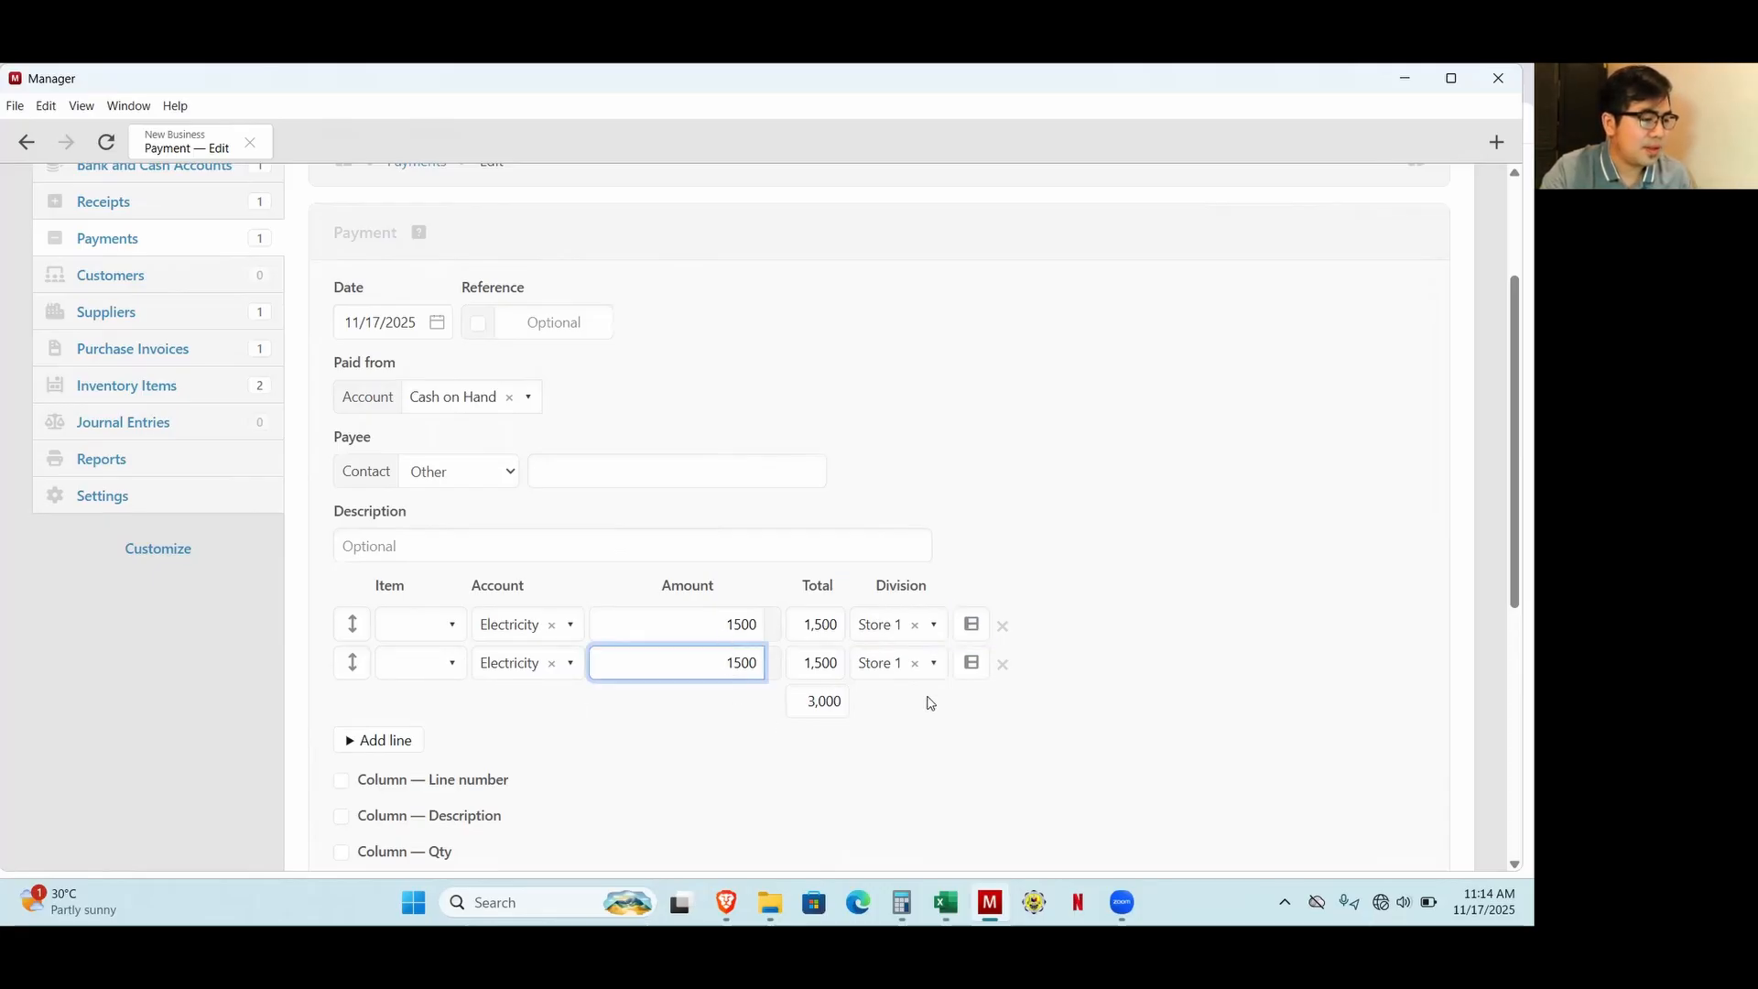
{"action": "left_click", "coordinate": [894, 665]}
{"action": "left_click", "coordinate": [893, 781]}
{"action": "left_click", "coordinate": [972, 670]}
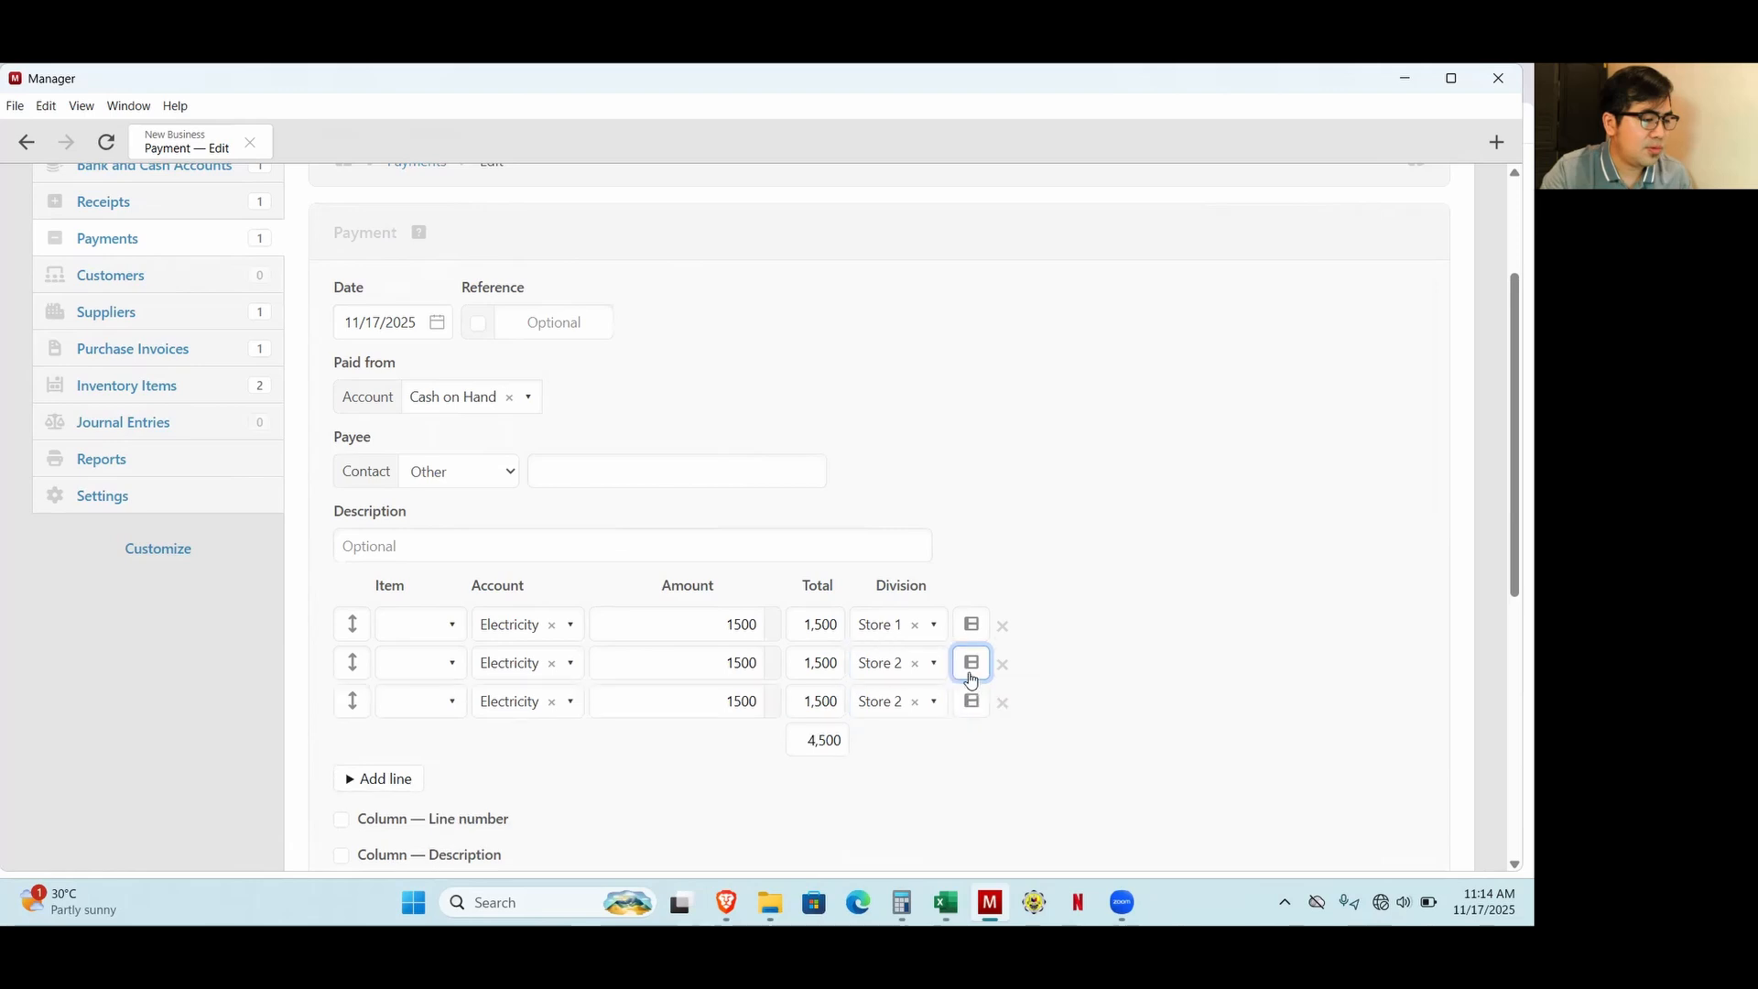
{"action": "left_click", "coordinate": [901, 706]}
{"action": "left_click", "coordinate": [899, 661]}
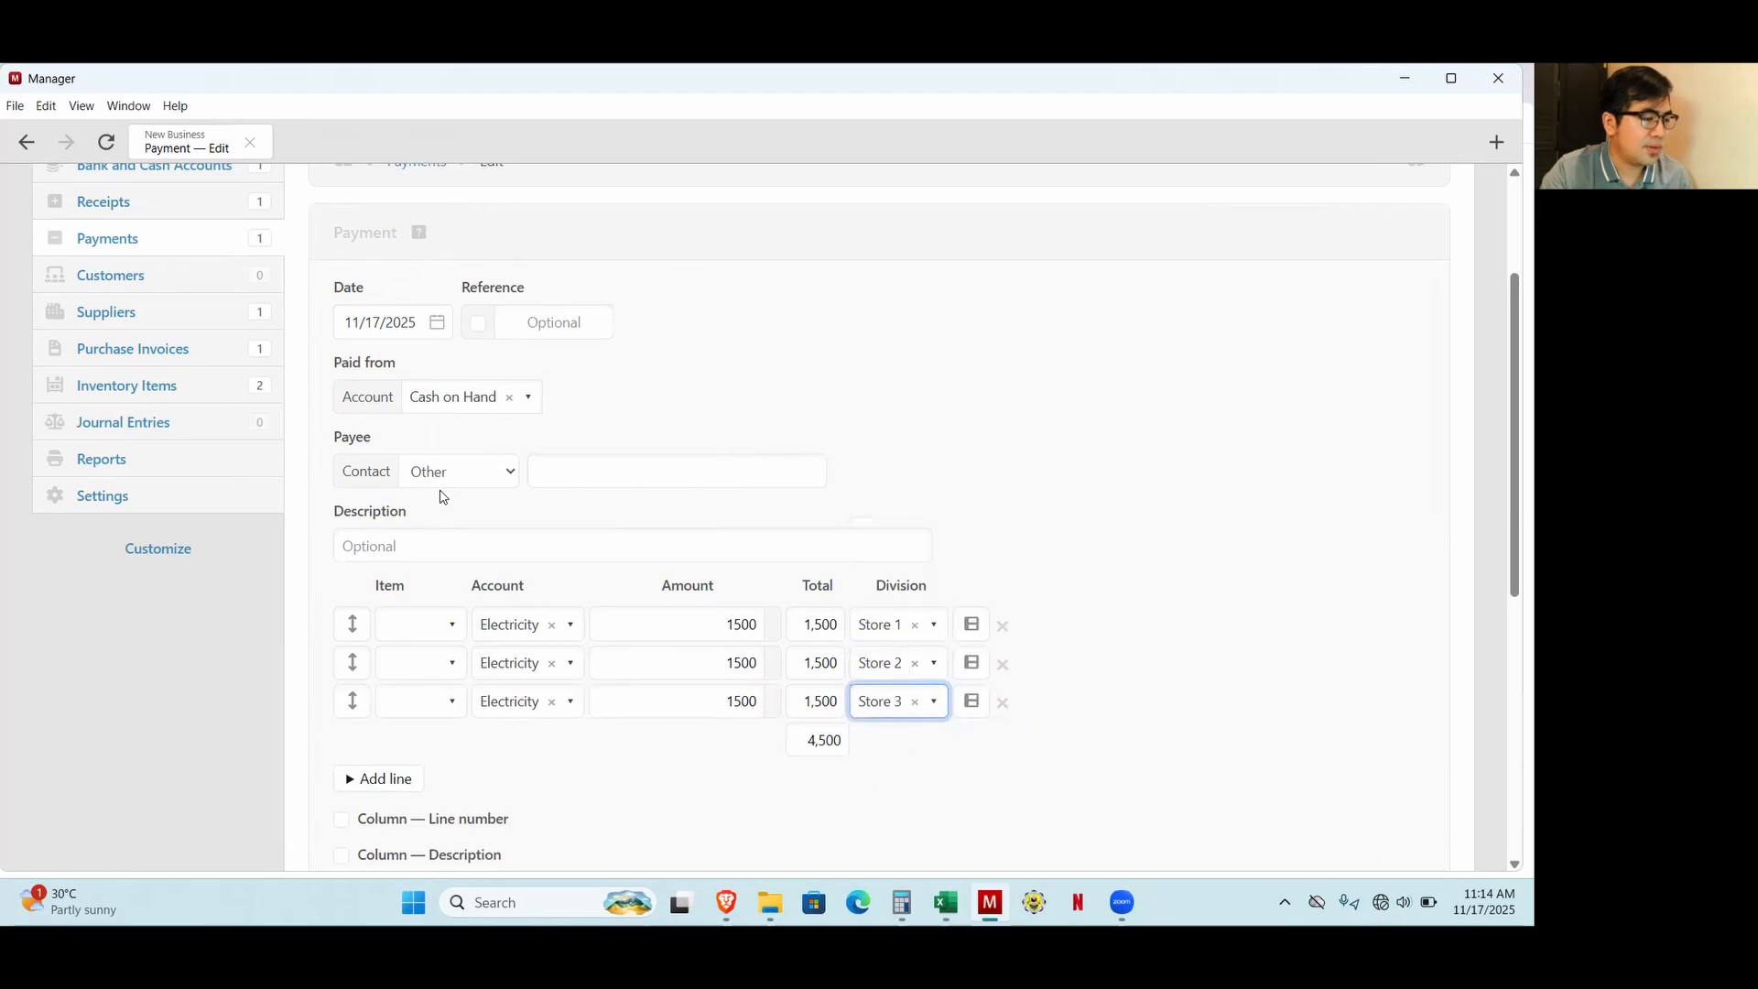
Describe the payment as "Payment of electricity" and save it.
{"action": "left_click", "coordinate": [411, 537]}
{"action": "type", "text": "Pa"}
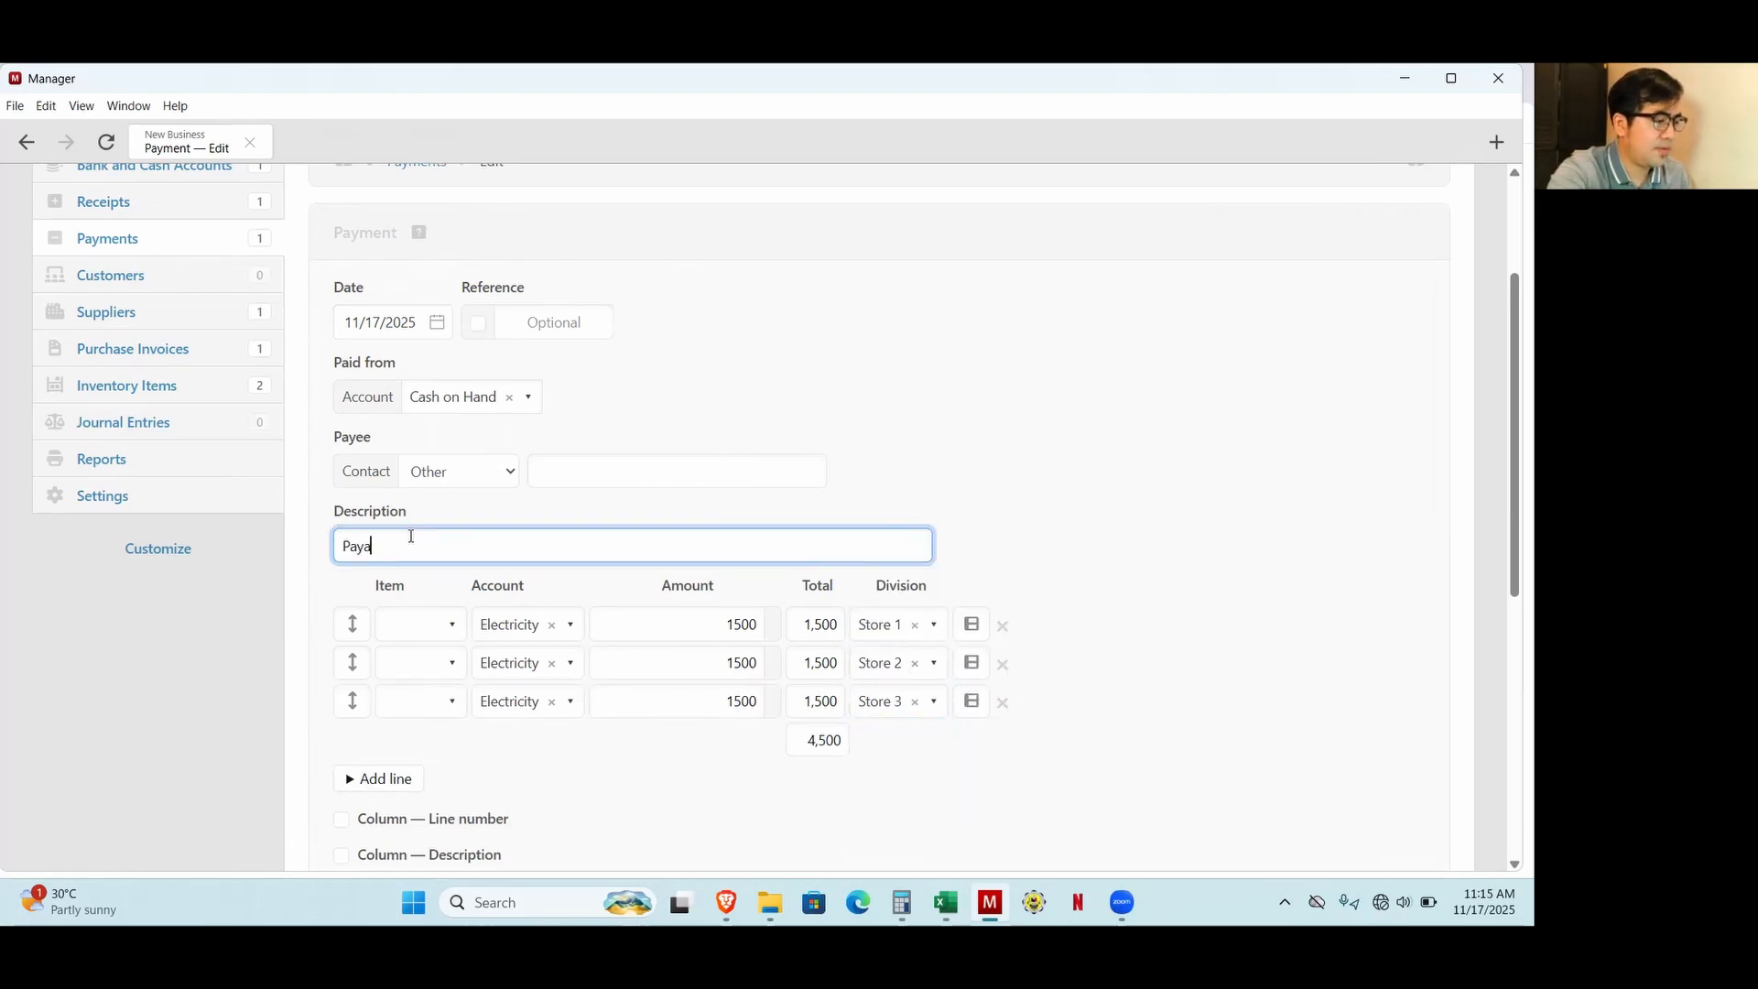
{"action": "type", "text": "yment of electri"}
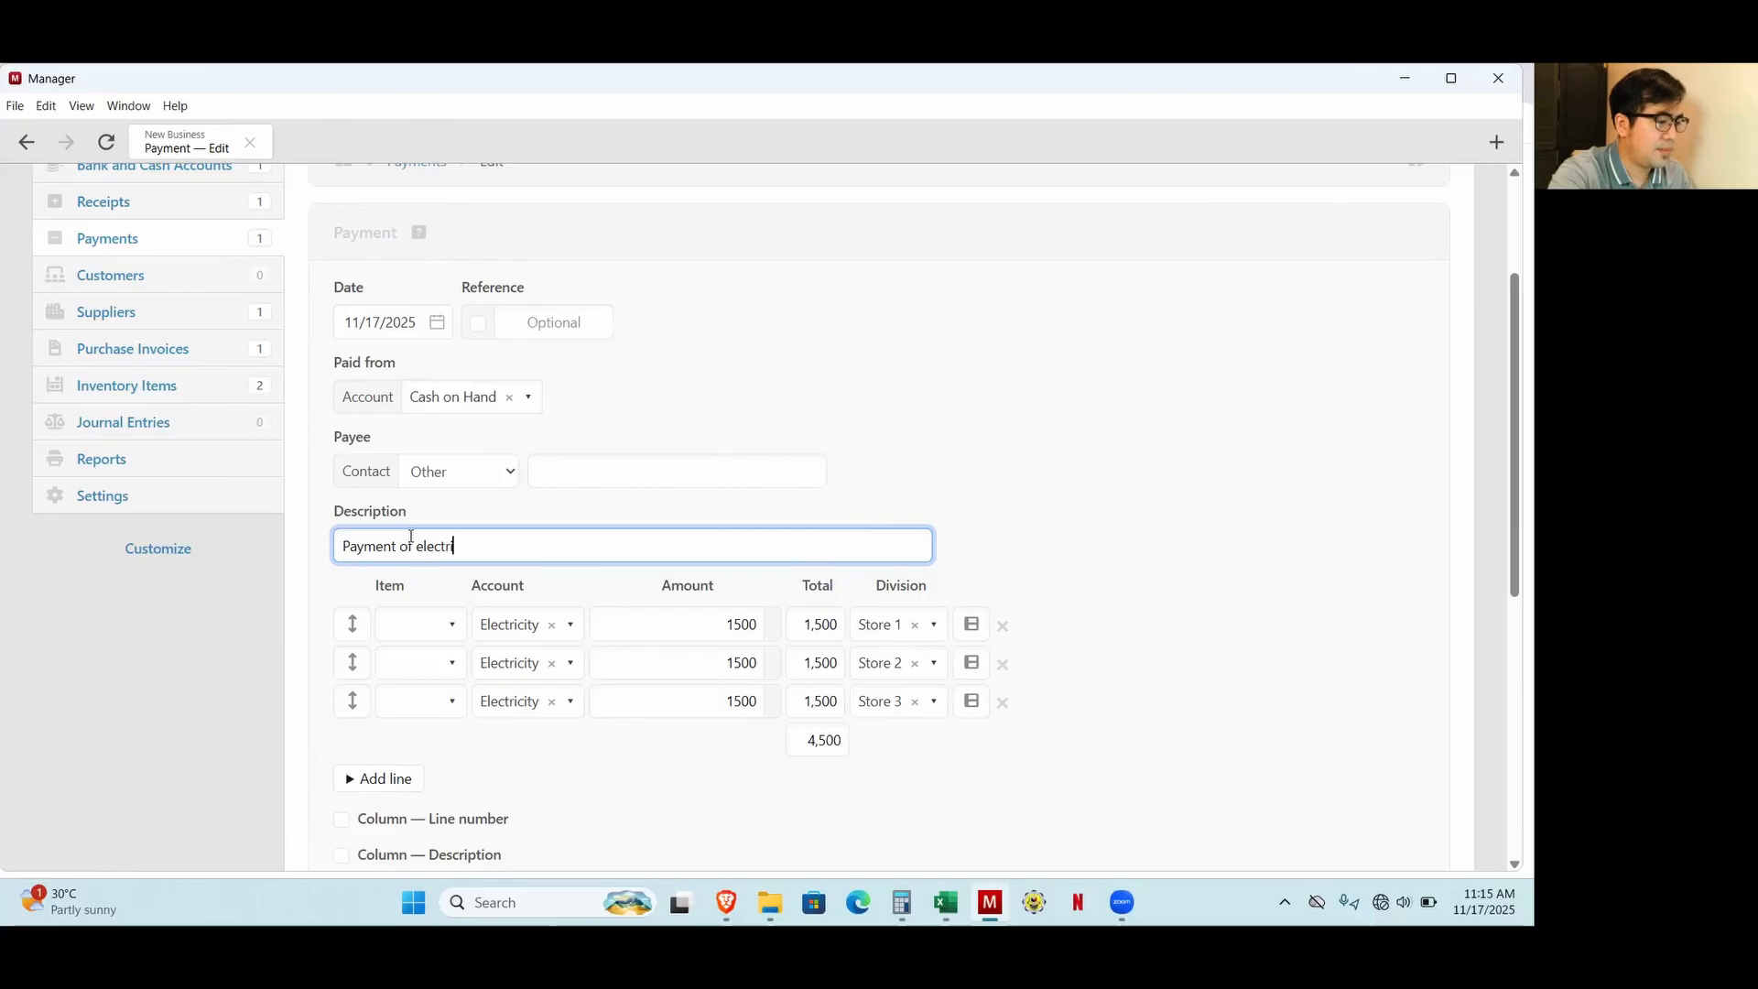
{"action": "type", "text": "city"}
{"action": "scroll", "coordinate": [518, 479], "scroll_direction": "down", "scroll_amount": 6}
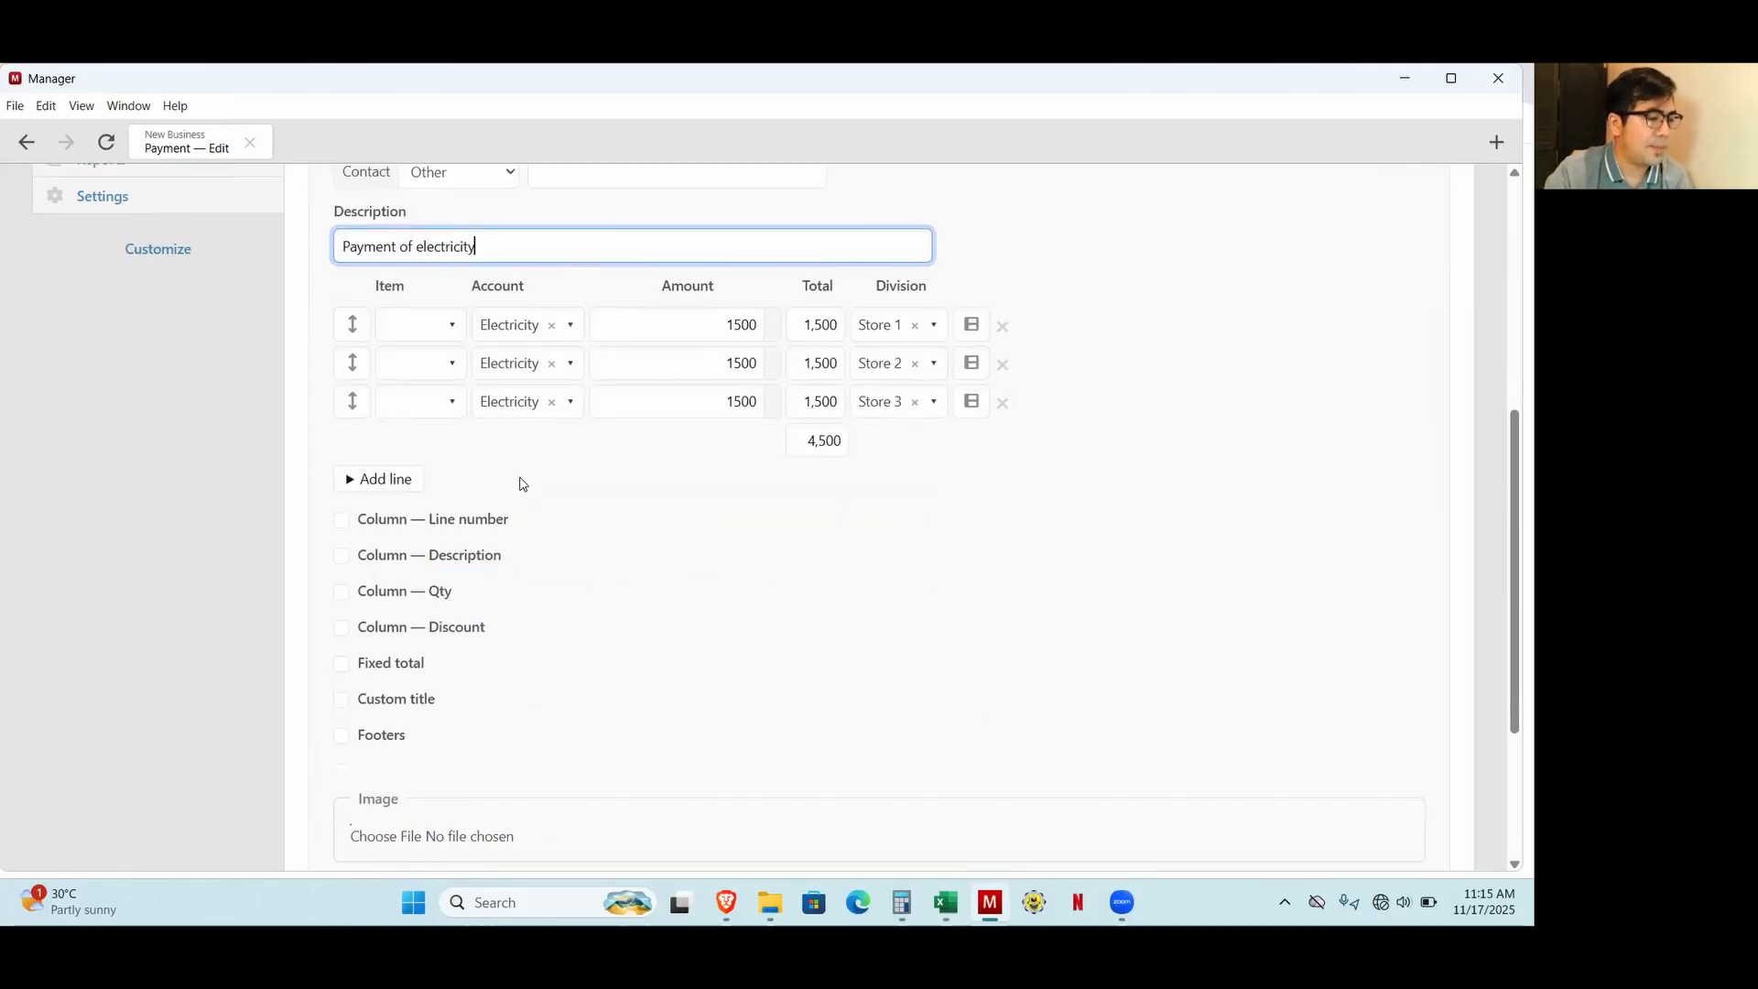
{"action": "left_click", "coordinate": [389, 652]}
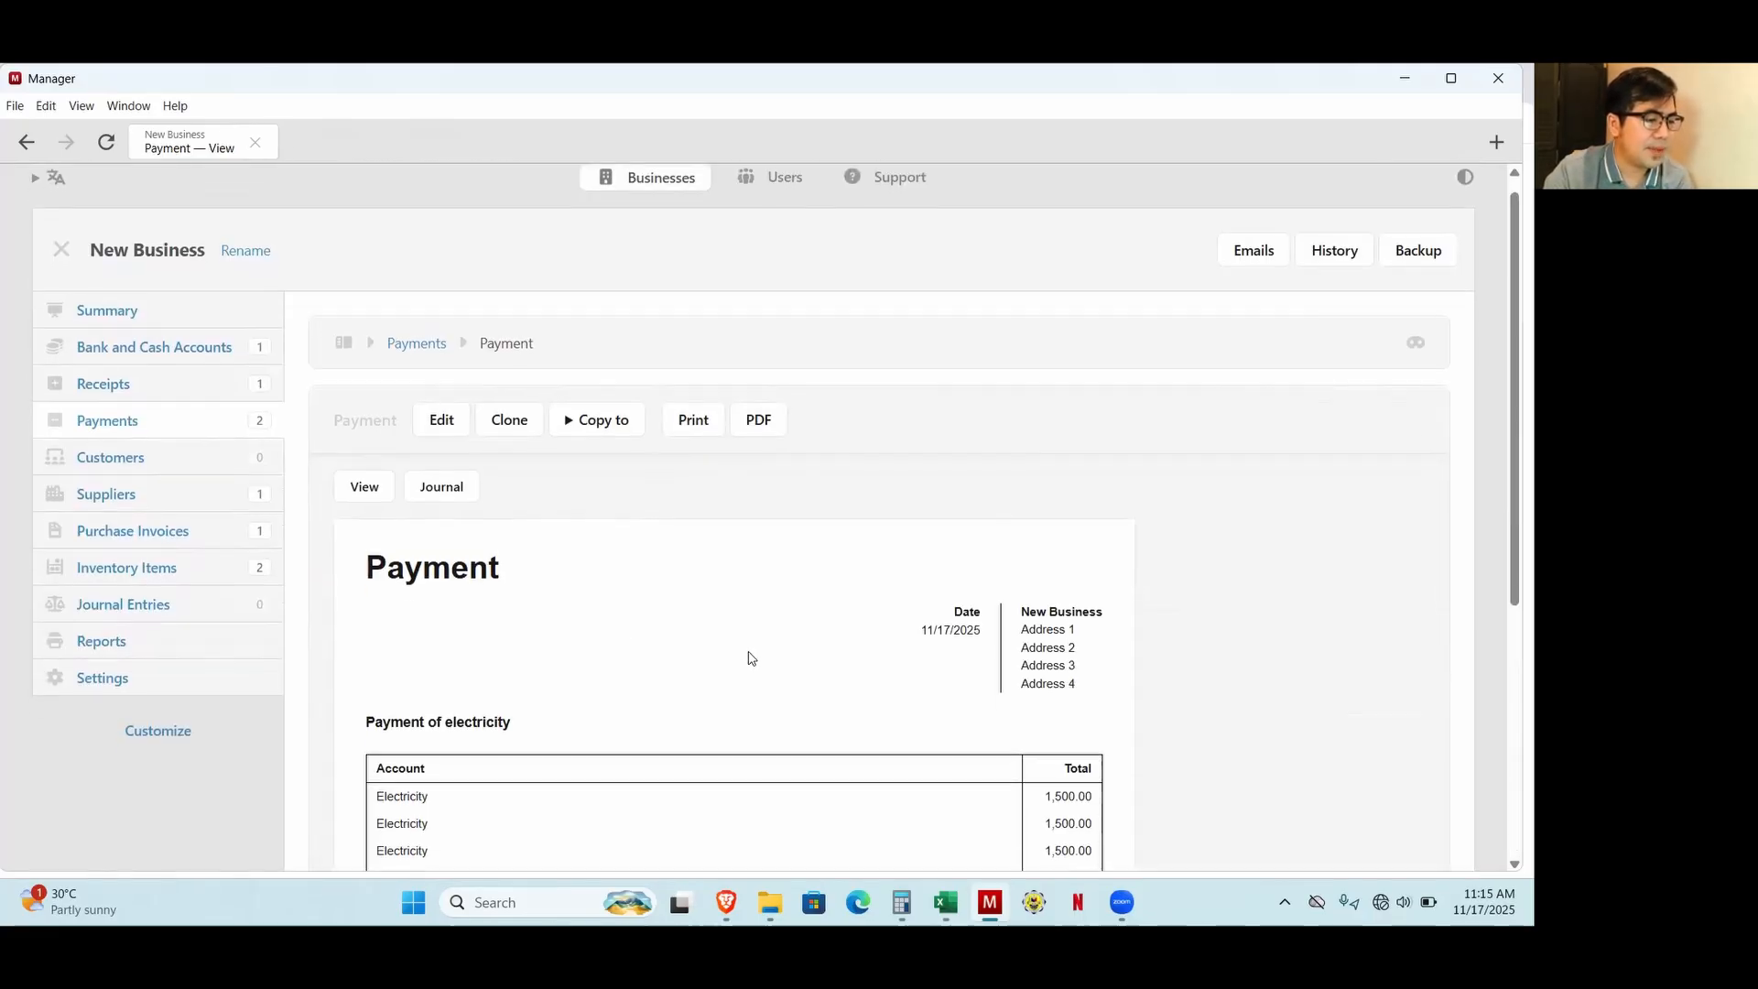
Review the business summary, comparing the balance sheet with the income, expenses and net profit figures.
{"action": "left_click", "coordinate": [107, 332]}
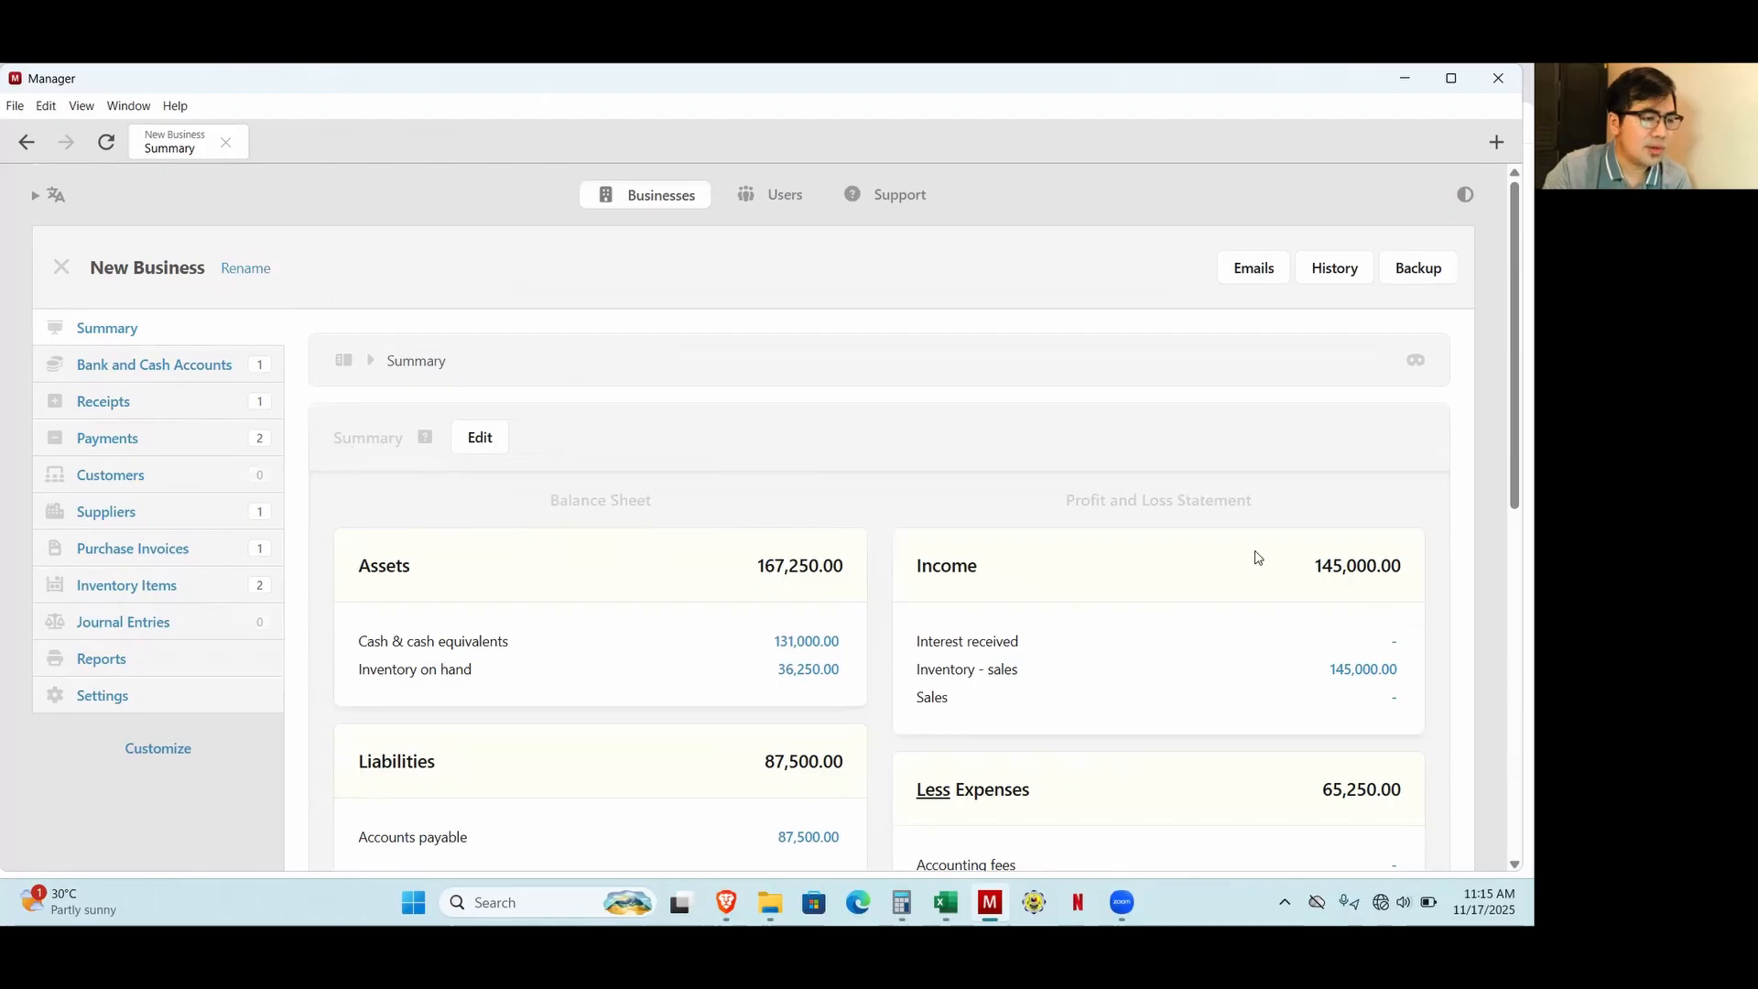
{"action": "scroll", "coordinate": [1245, 553], "scroll_direction": "down", "scroll_amount": 1}
{"action": "scroll", "coordinate": [1191, 508], "scroll_direction": "down", "scroll_amount": 2}
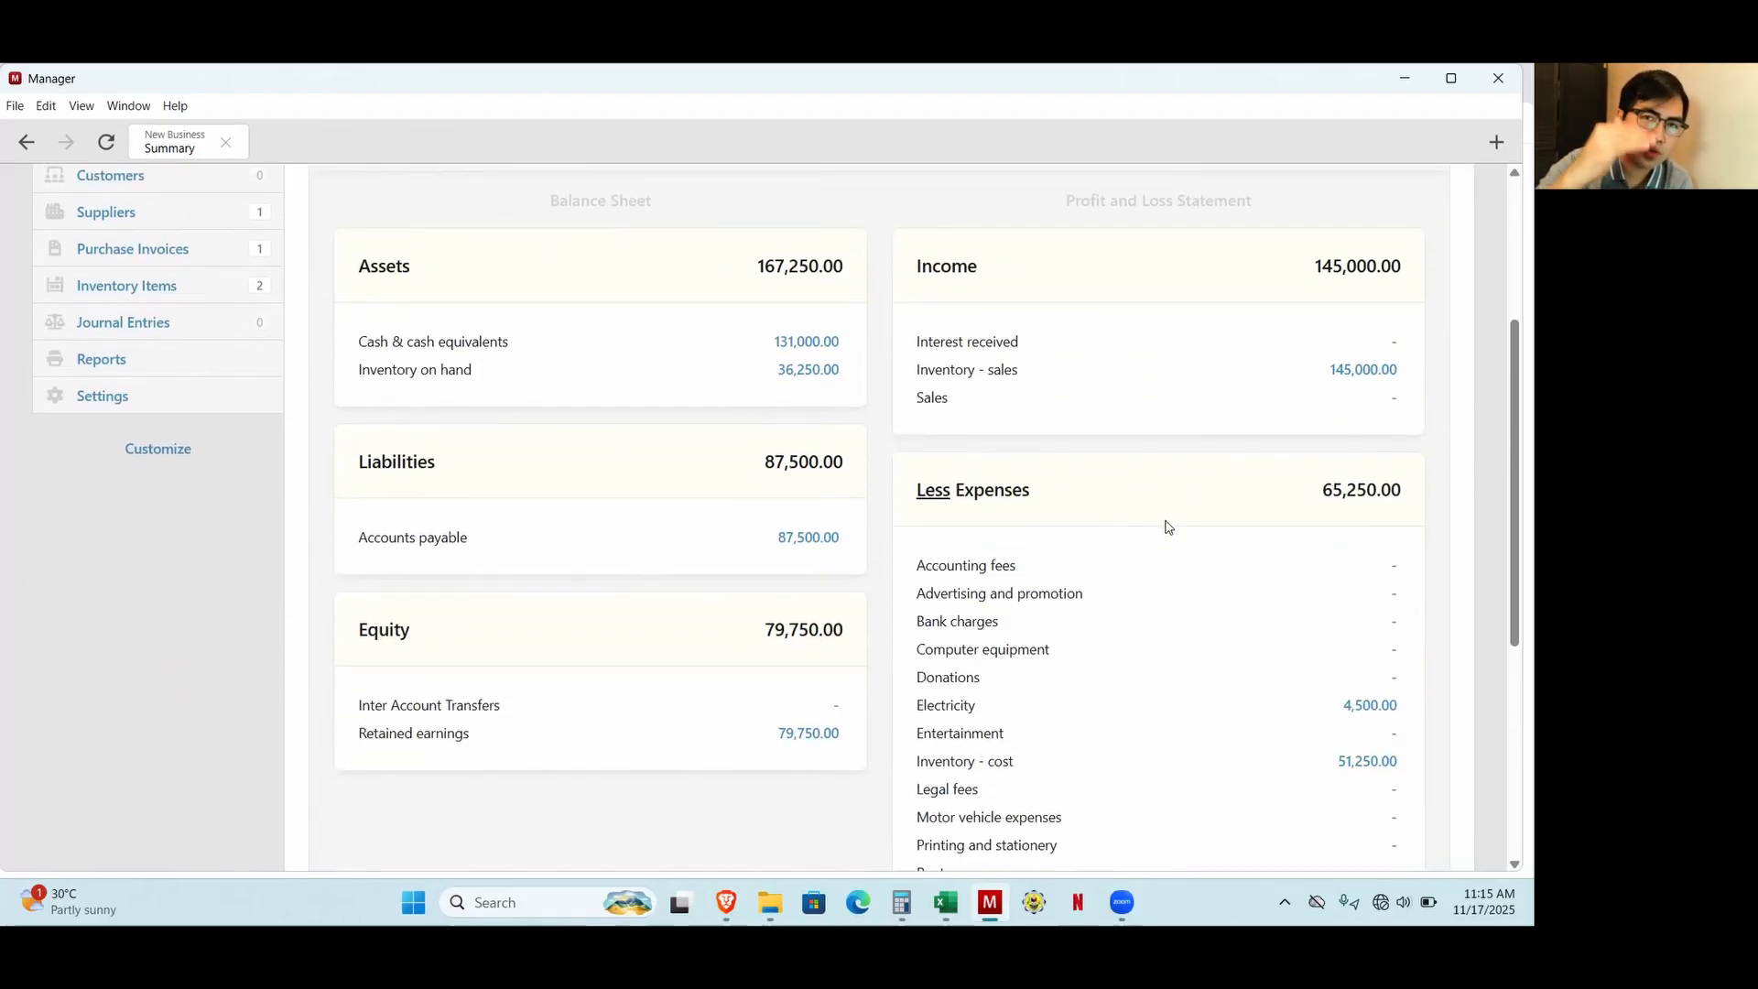
{"action": "scroll", "coordinate": [1233, 439], "scroll_direction": "down", "scroll_amount": 2}
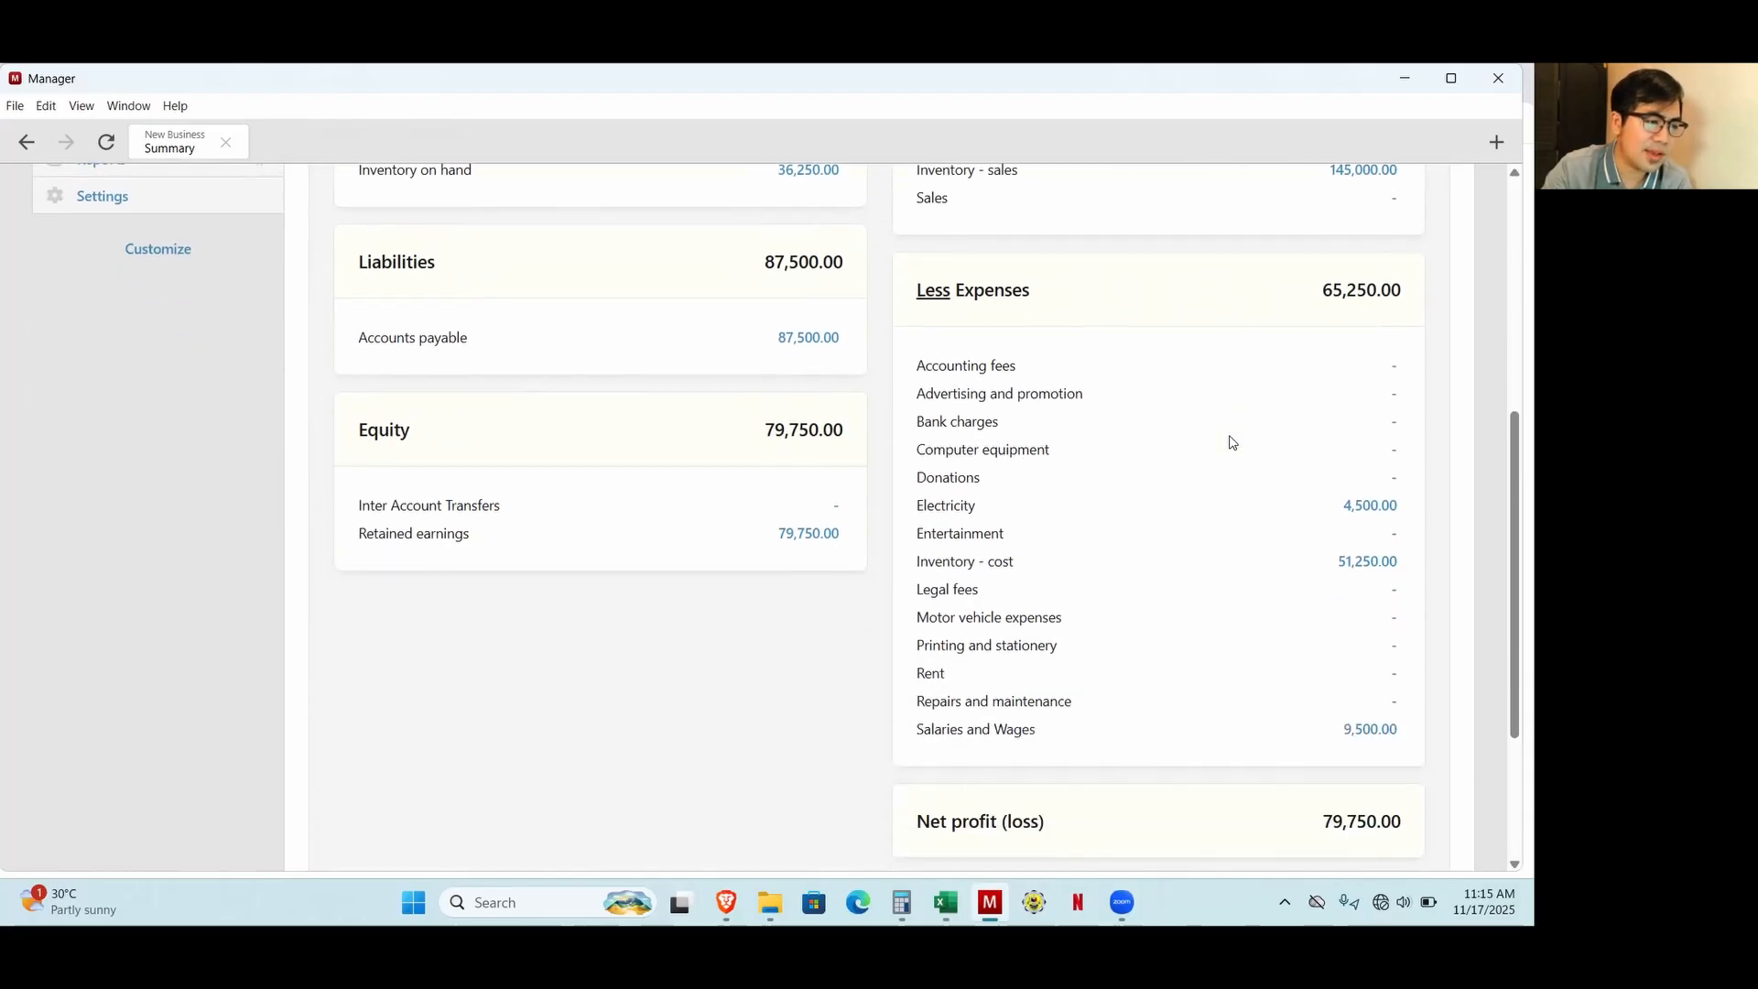
{"action": "scroll", "coordinate": [1231, 444], "scroll_direction": "down", "scroll_amount": 2}
{"action": "scroll", "coordinate": [1200, 512], "scroll_direction": "up", "scroll_amount": 3}
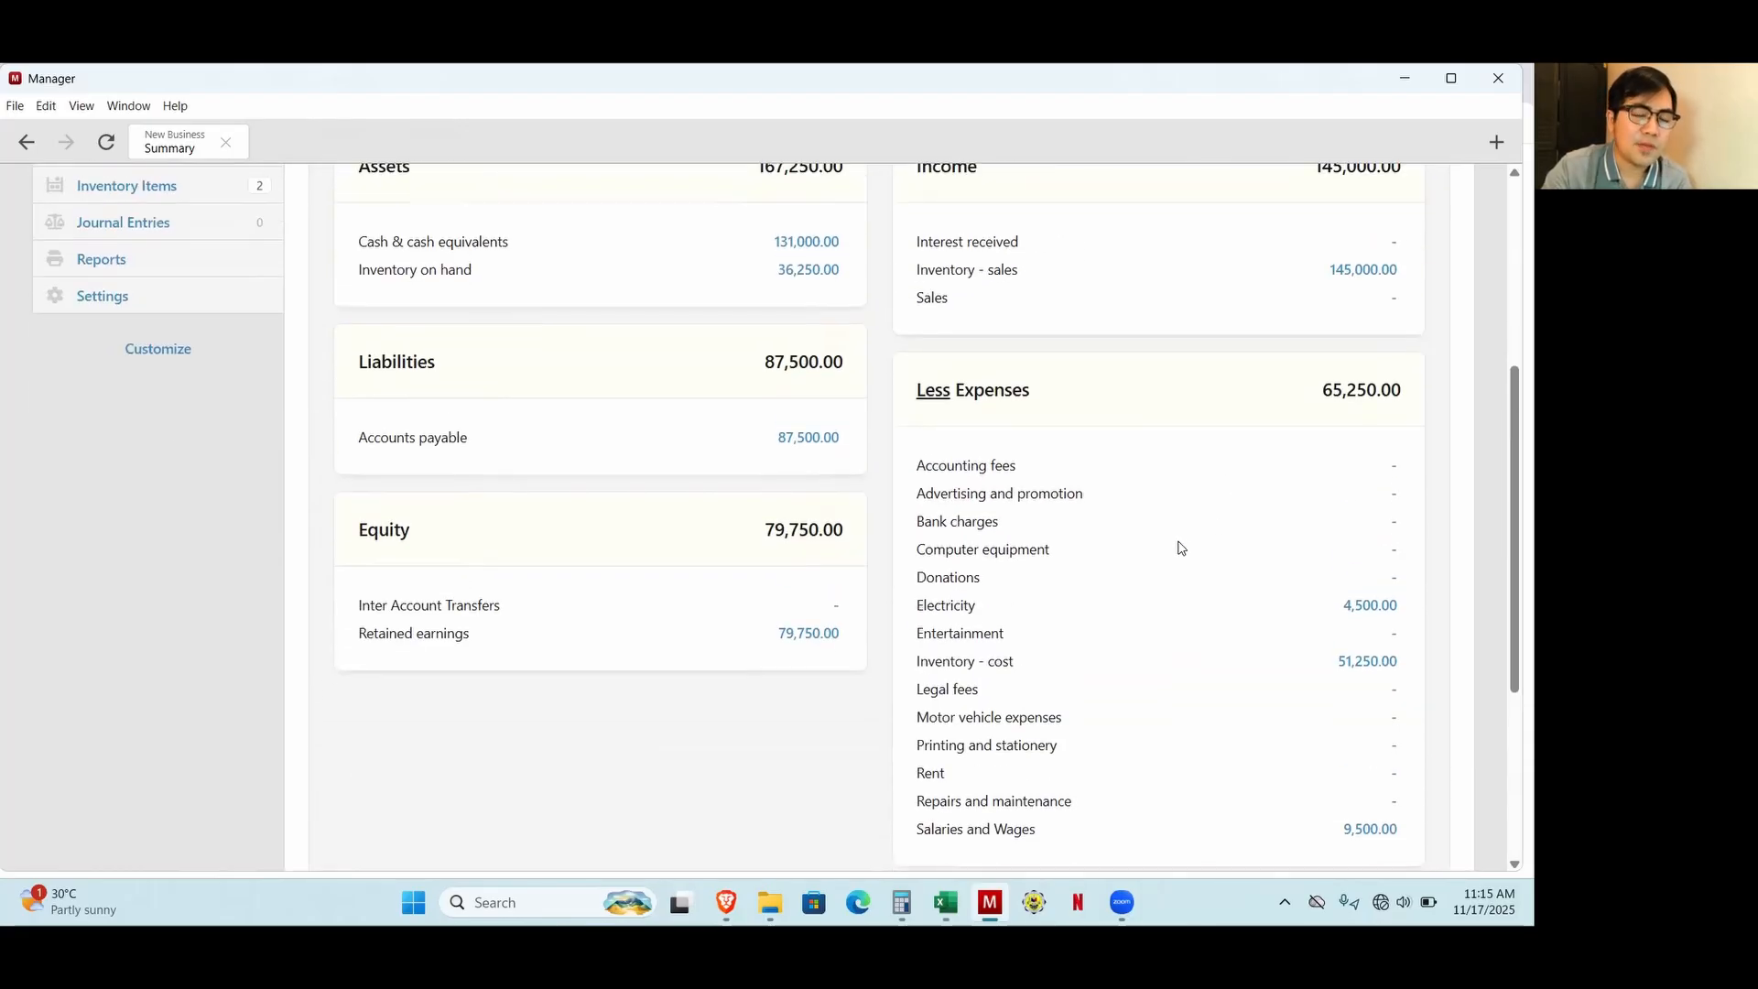
{"action": "scroll", "coordinate": [1169, 554], "scroll_direction": "up", "scroll_amount": 1}
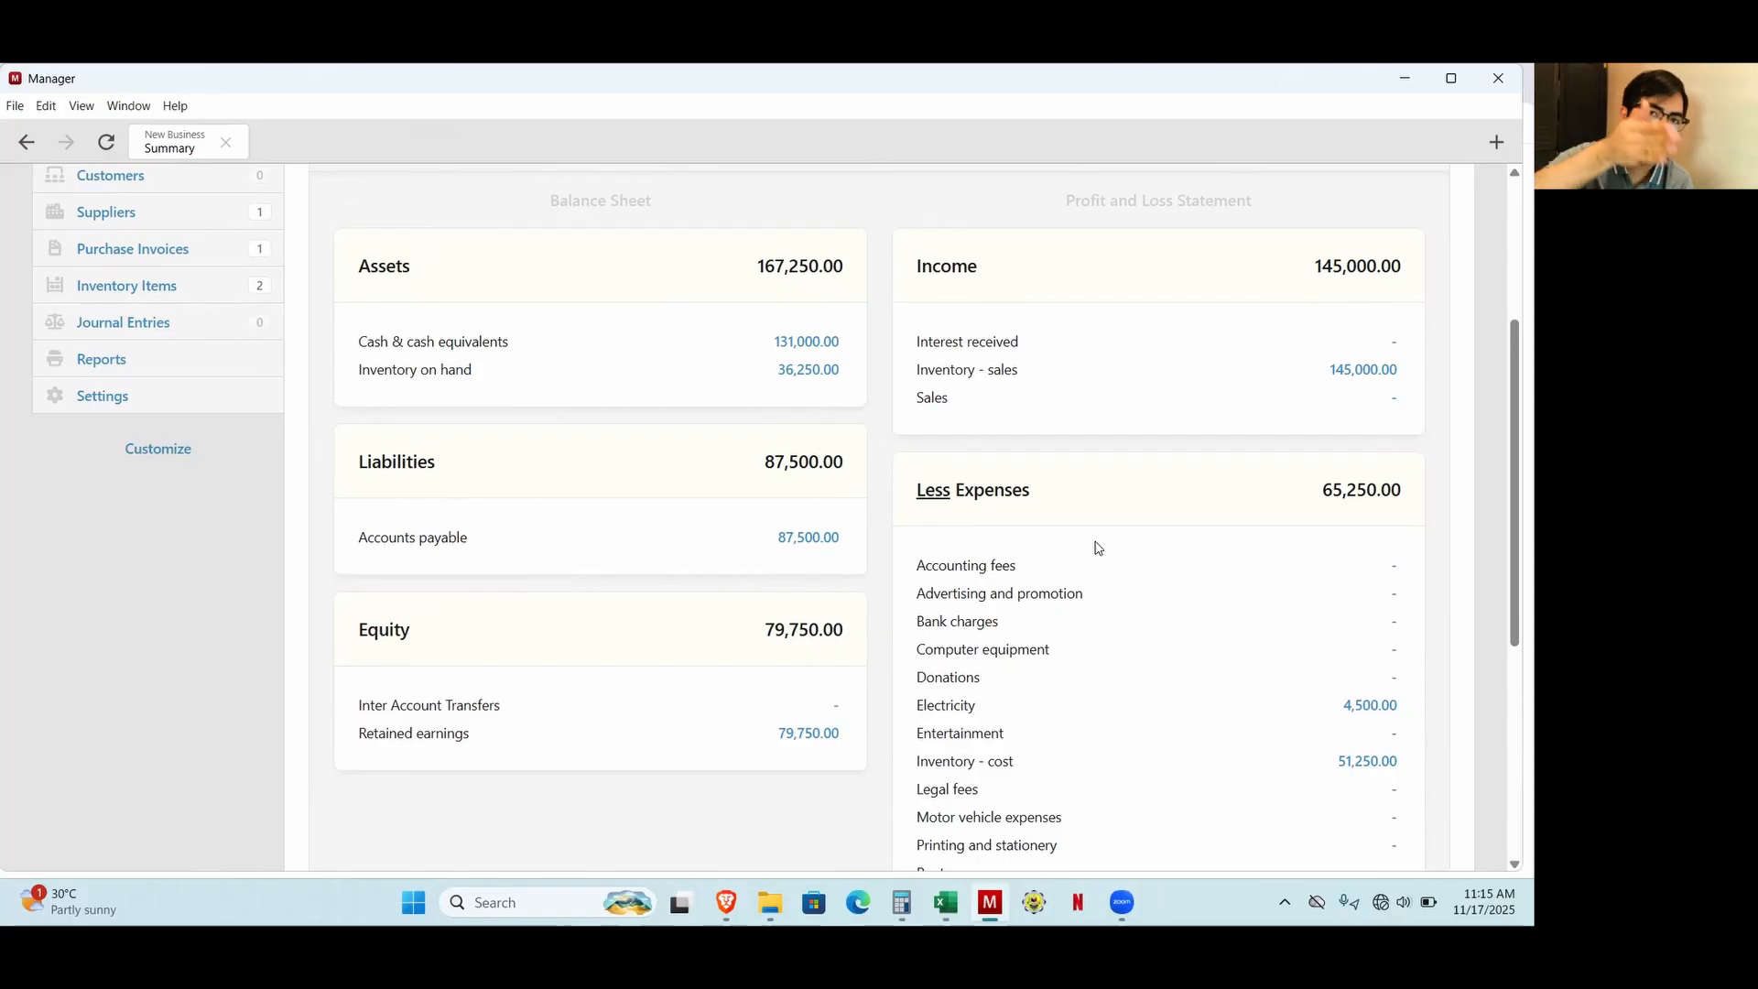
Start a new Profit and Loss Statement report with the description "Store monthly report".
{"action": "left_click", "coordinate": [94, 362]}
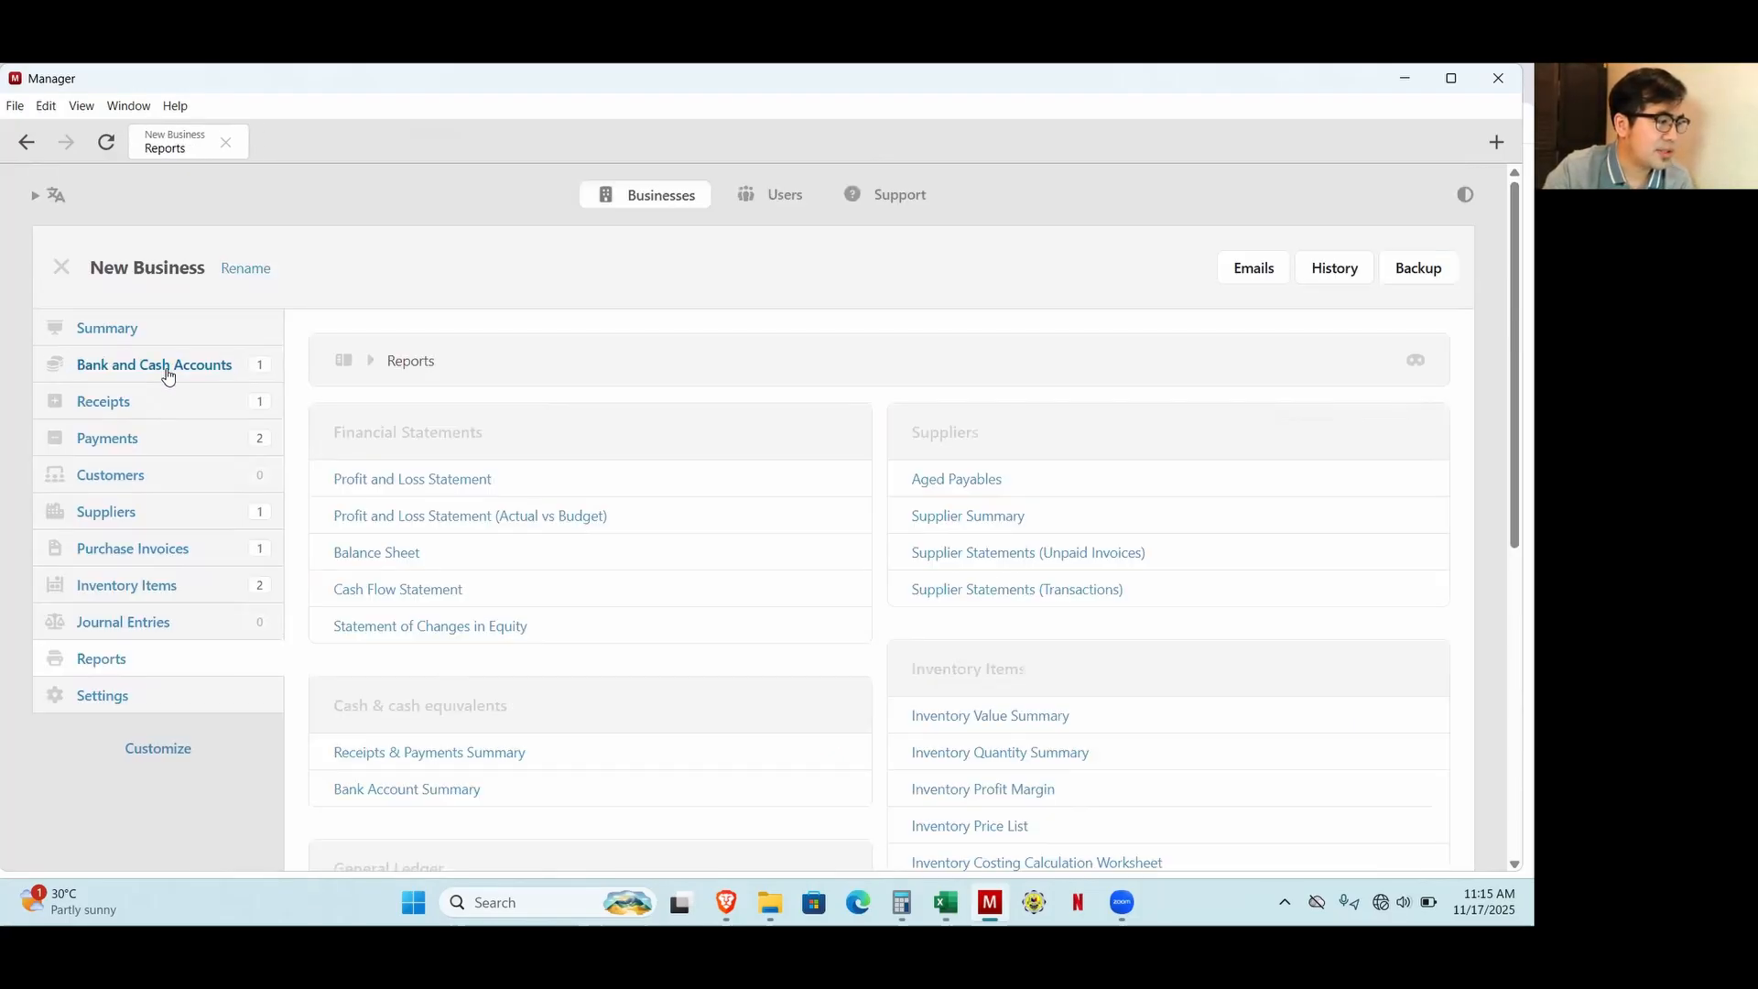
{"action": "left_click", "coordinate": [401, 481]}
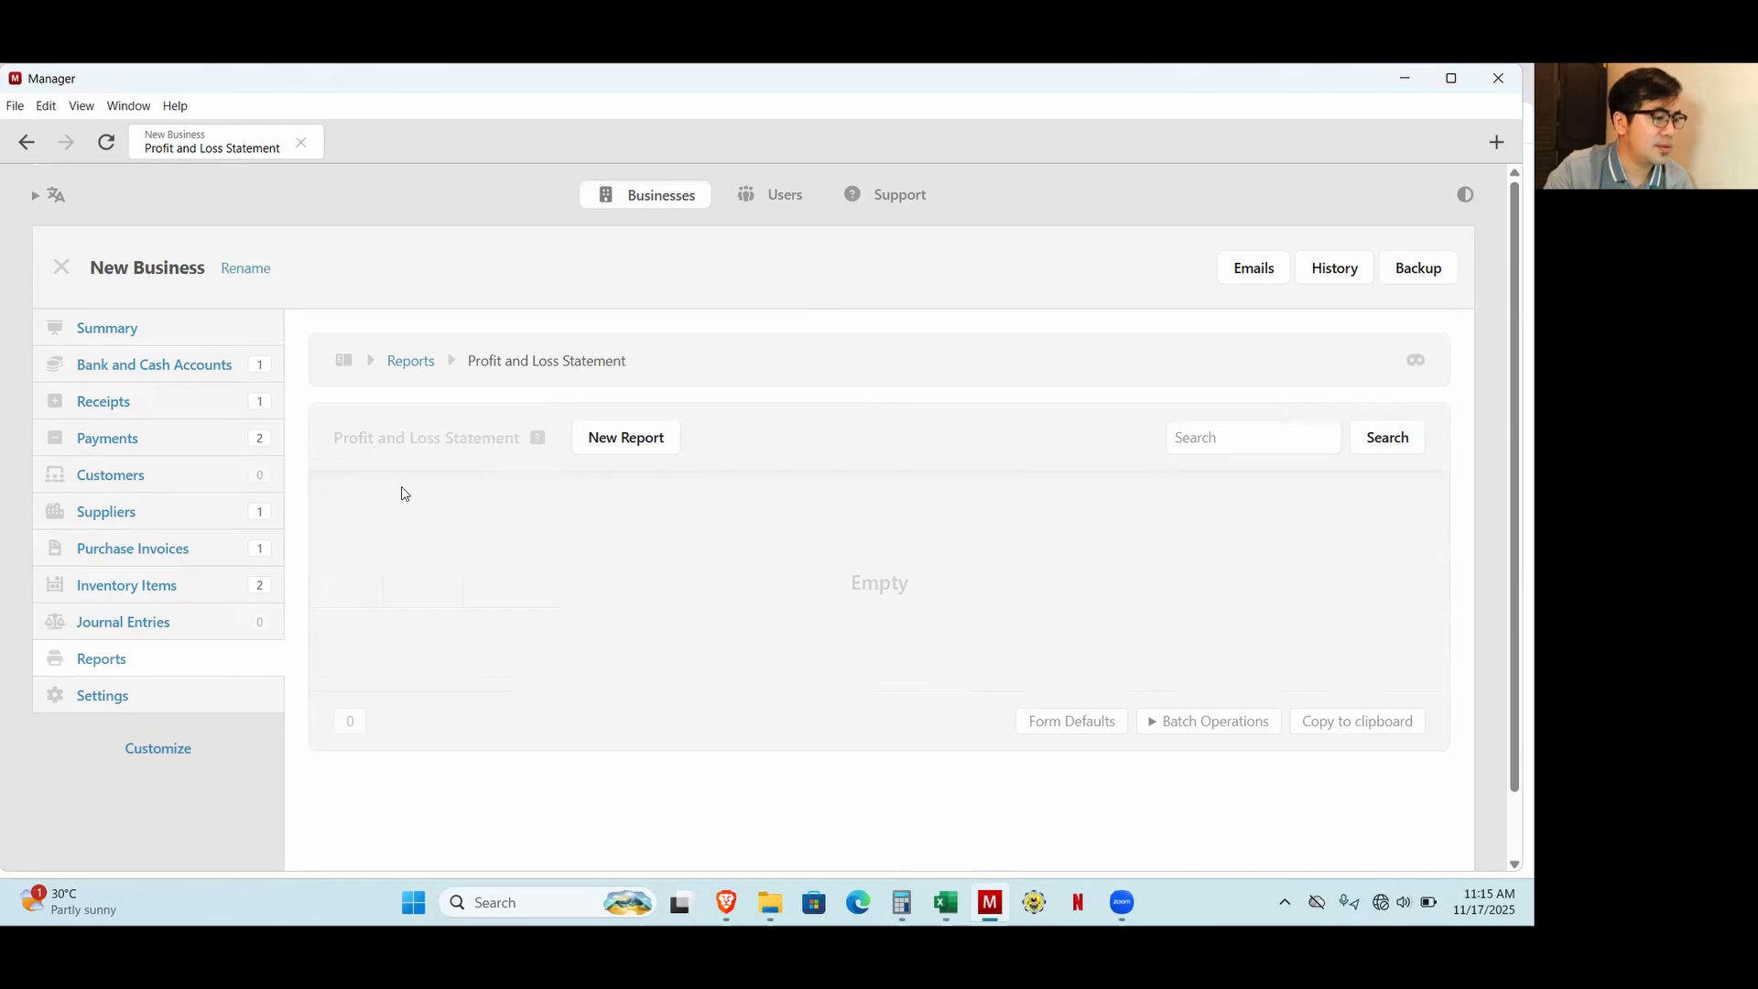
{"action": "left_click", "coordinate": [631, 437]}
{"action": "left_click", "coordinate": [431, 587]}
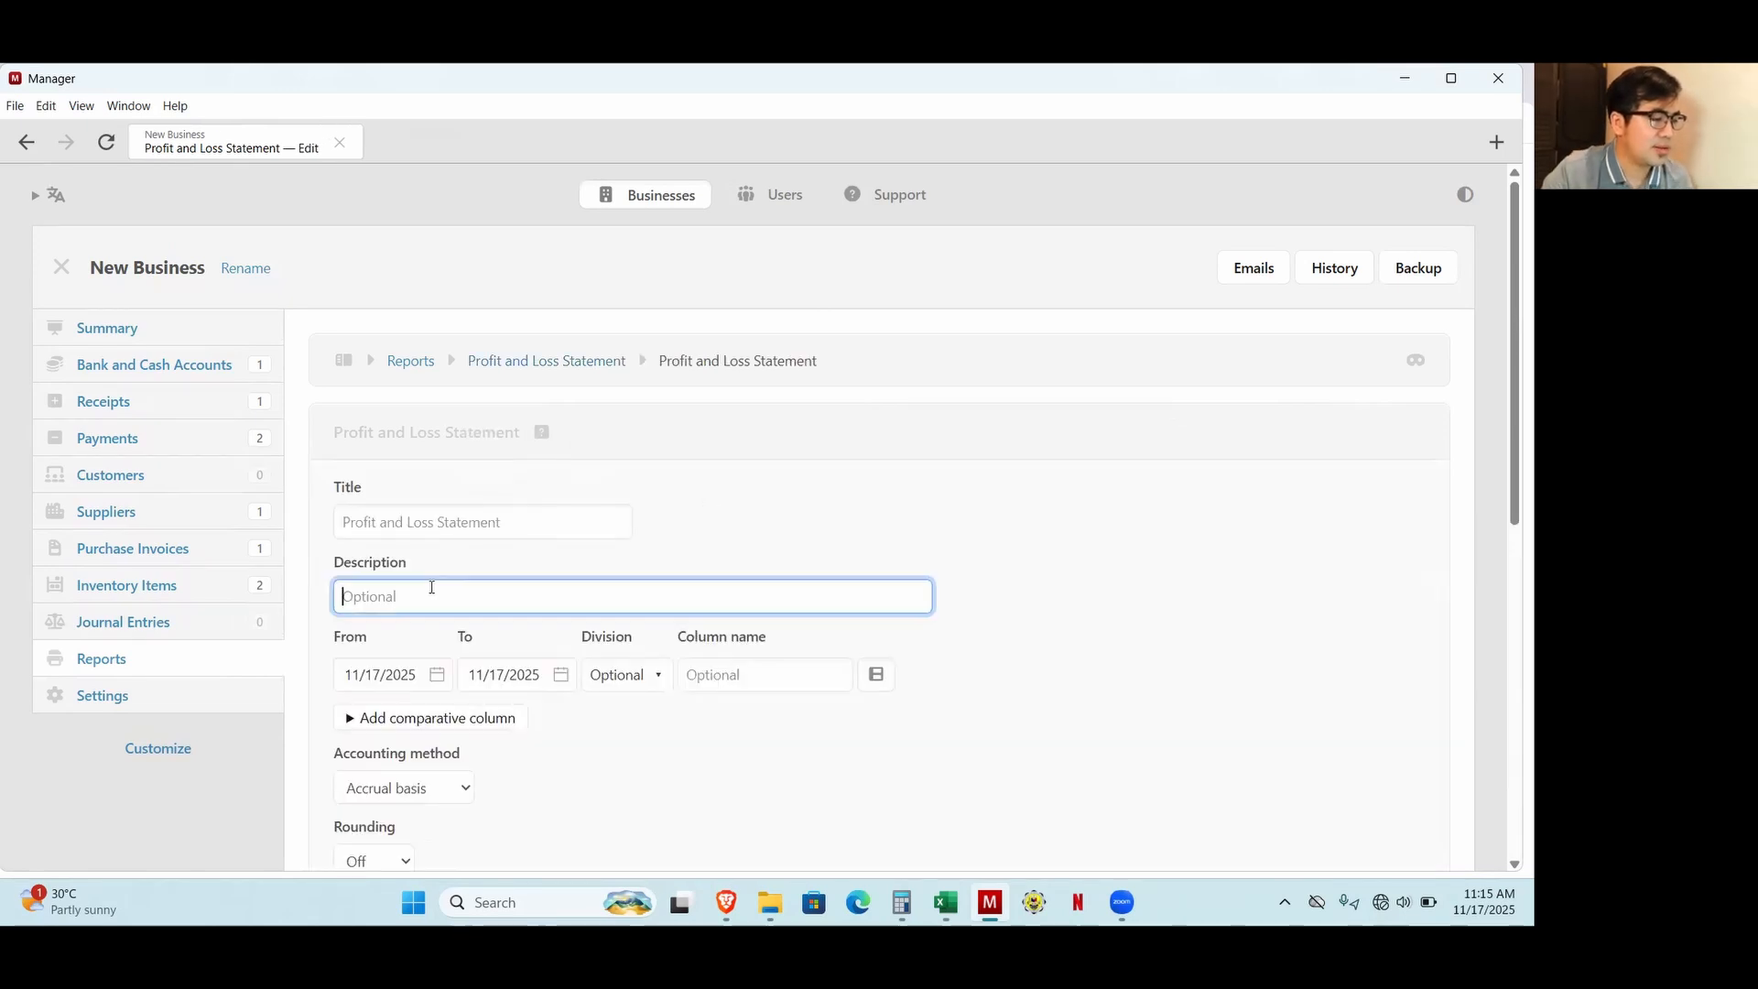
{"action": "type", "text": "Store "}
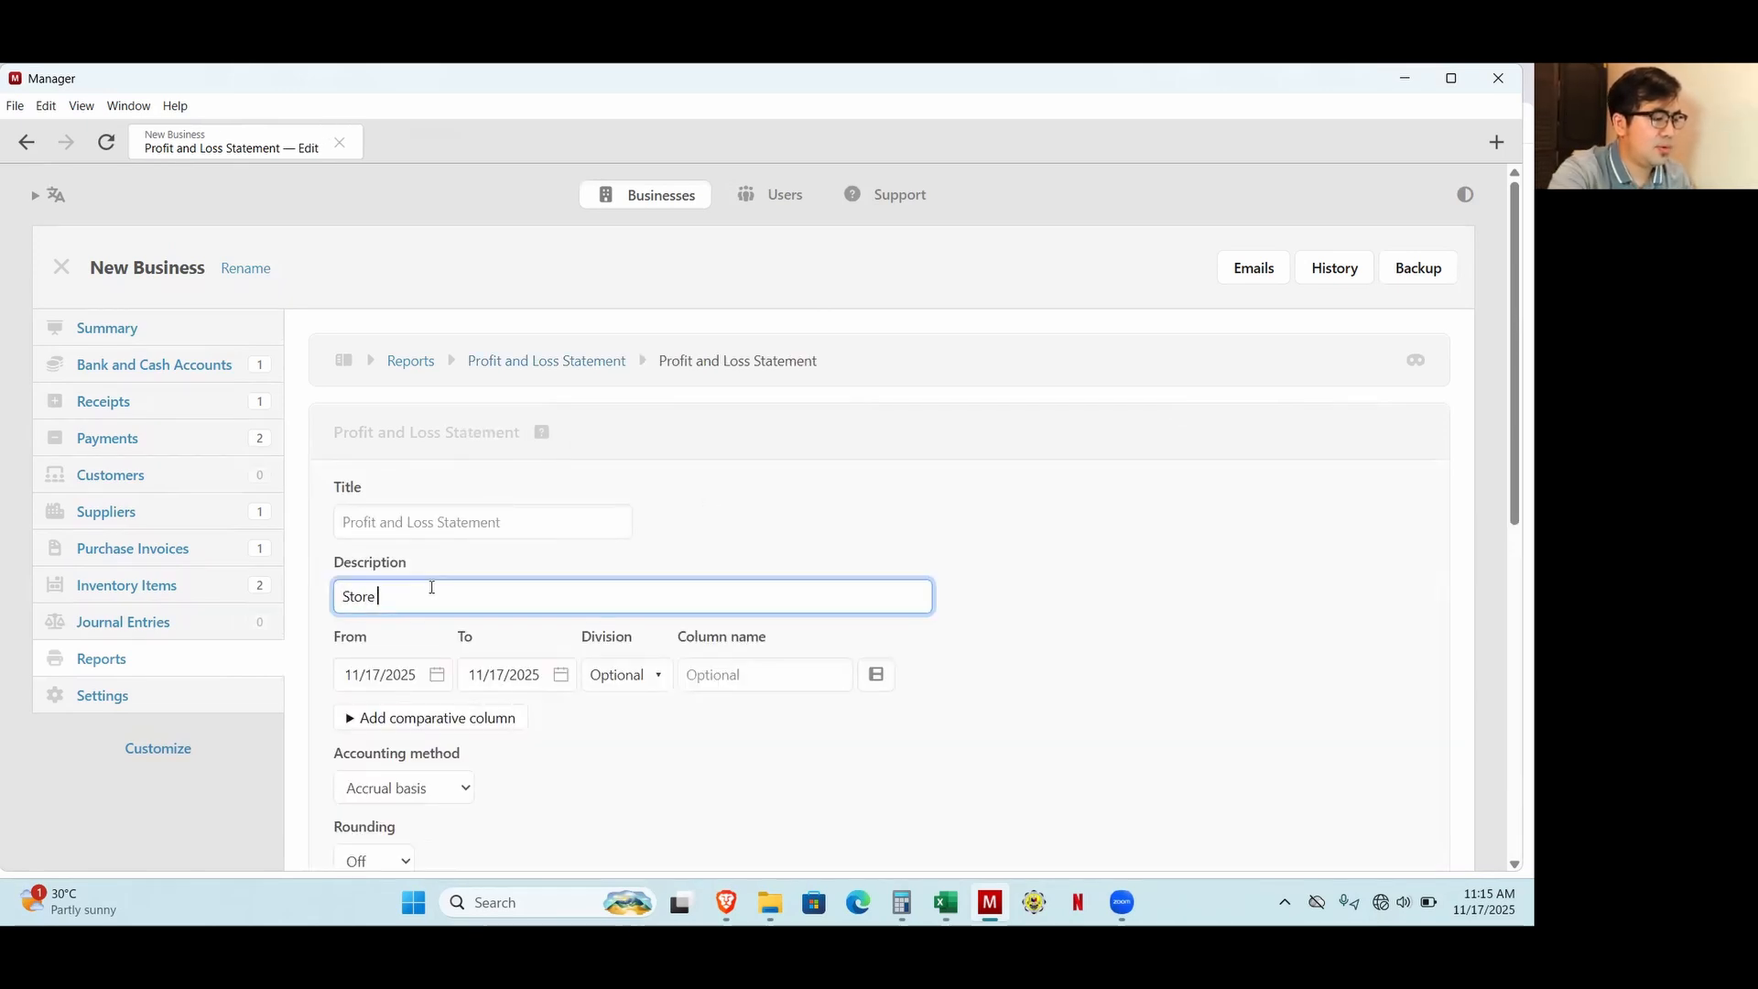
{"action": "type", "text": "monthly report"}
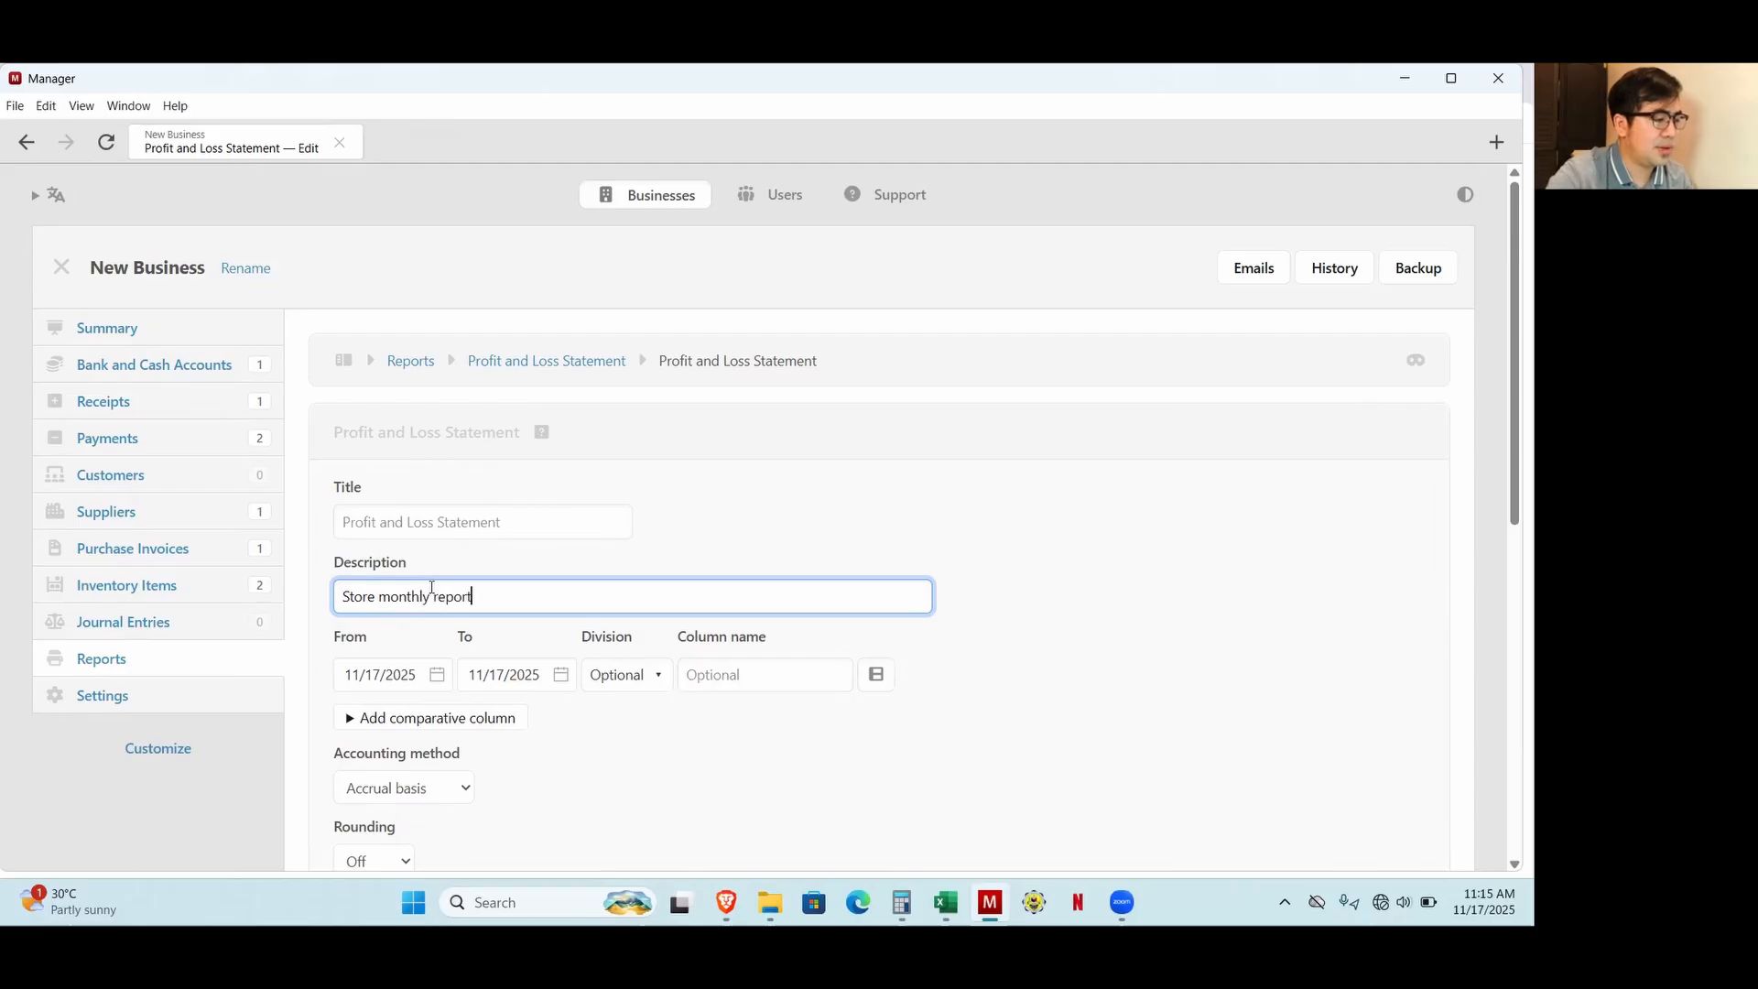
Set the report's end date to 11/30/2025 and duplicate the period row twice to get three columns.
{"action": "left_click", "coordinate": [561, 675]}
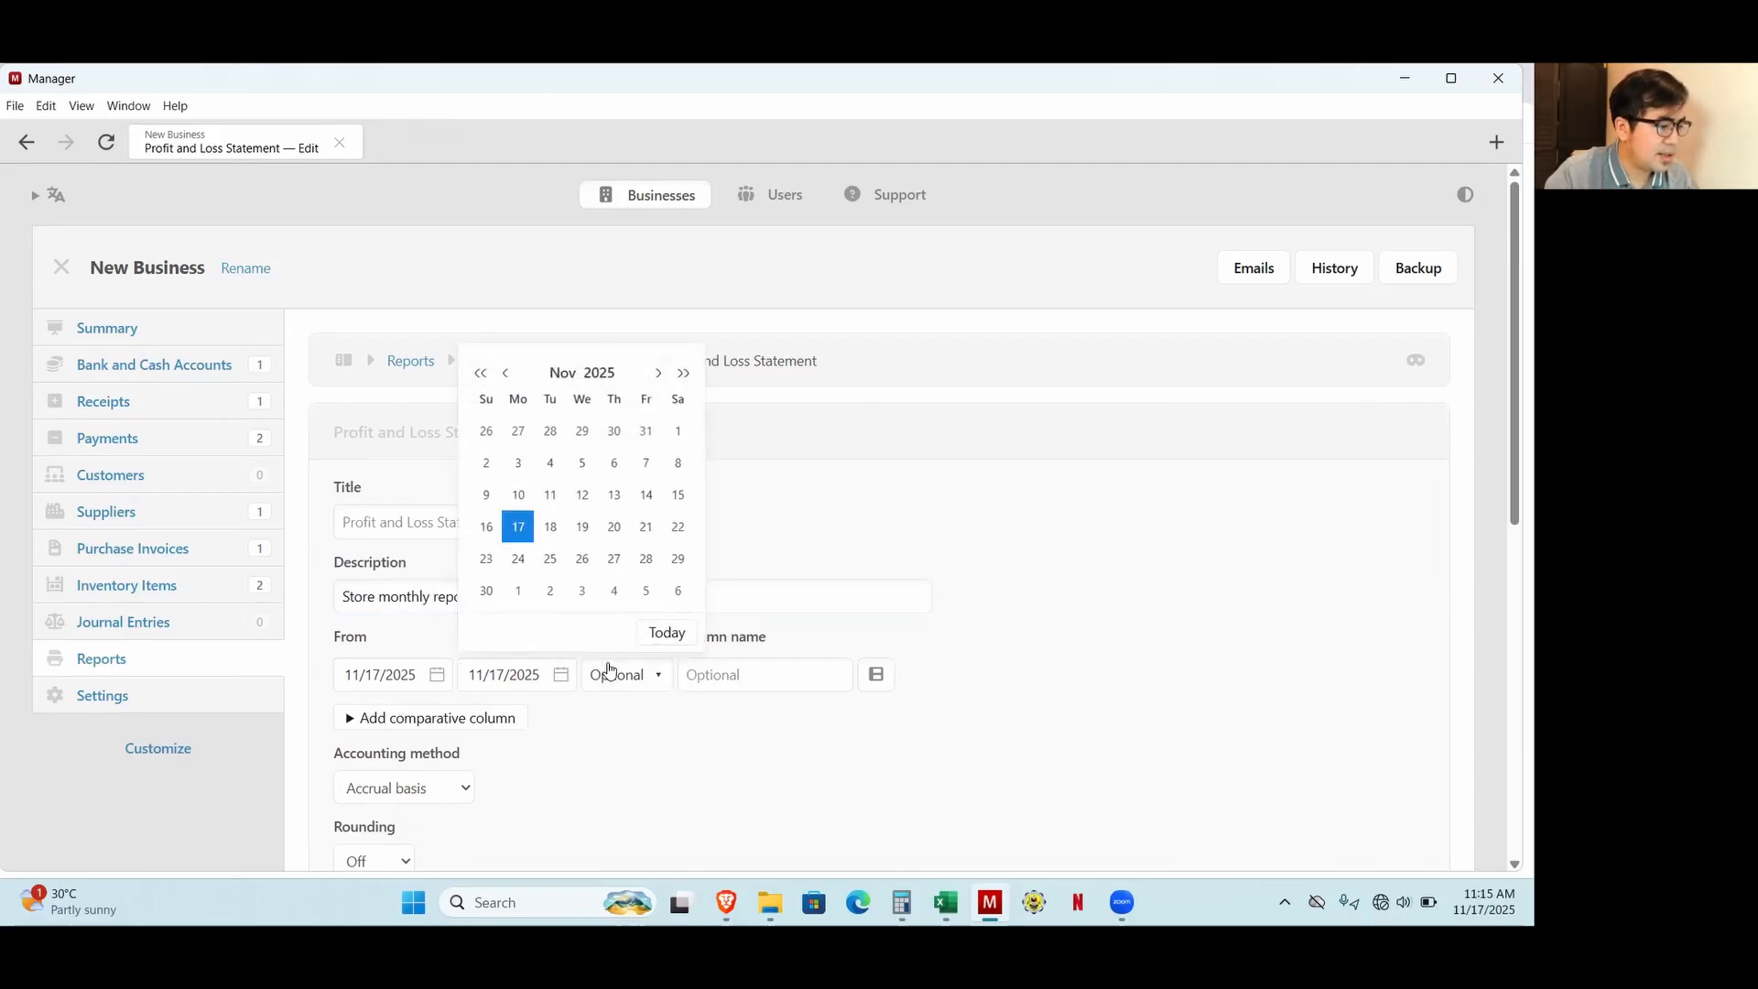
{"action": "left_click", "coordinate": [489, 591]}
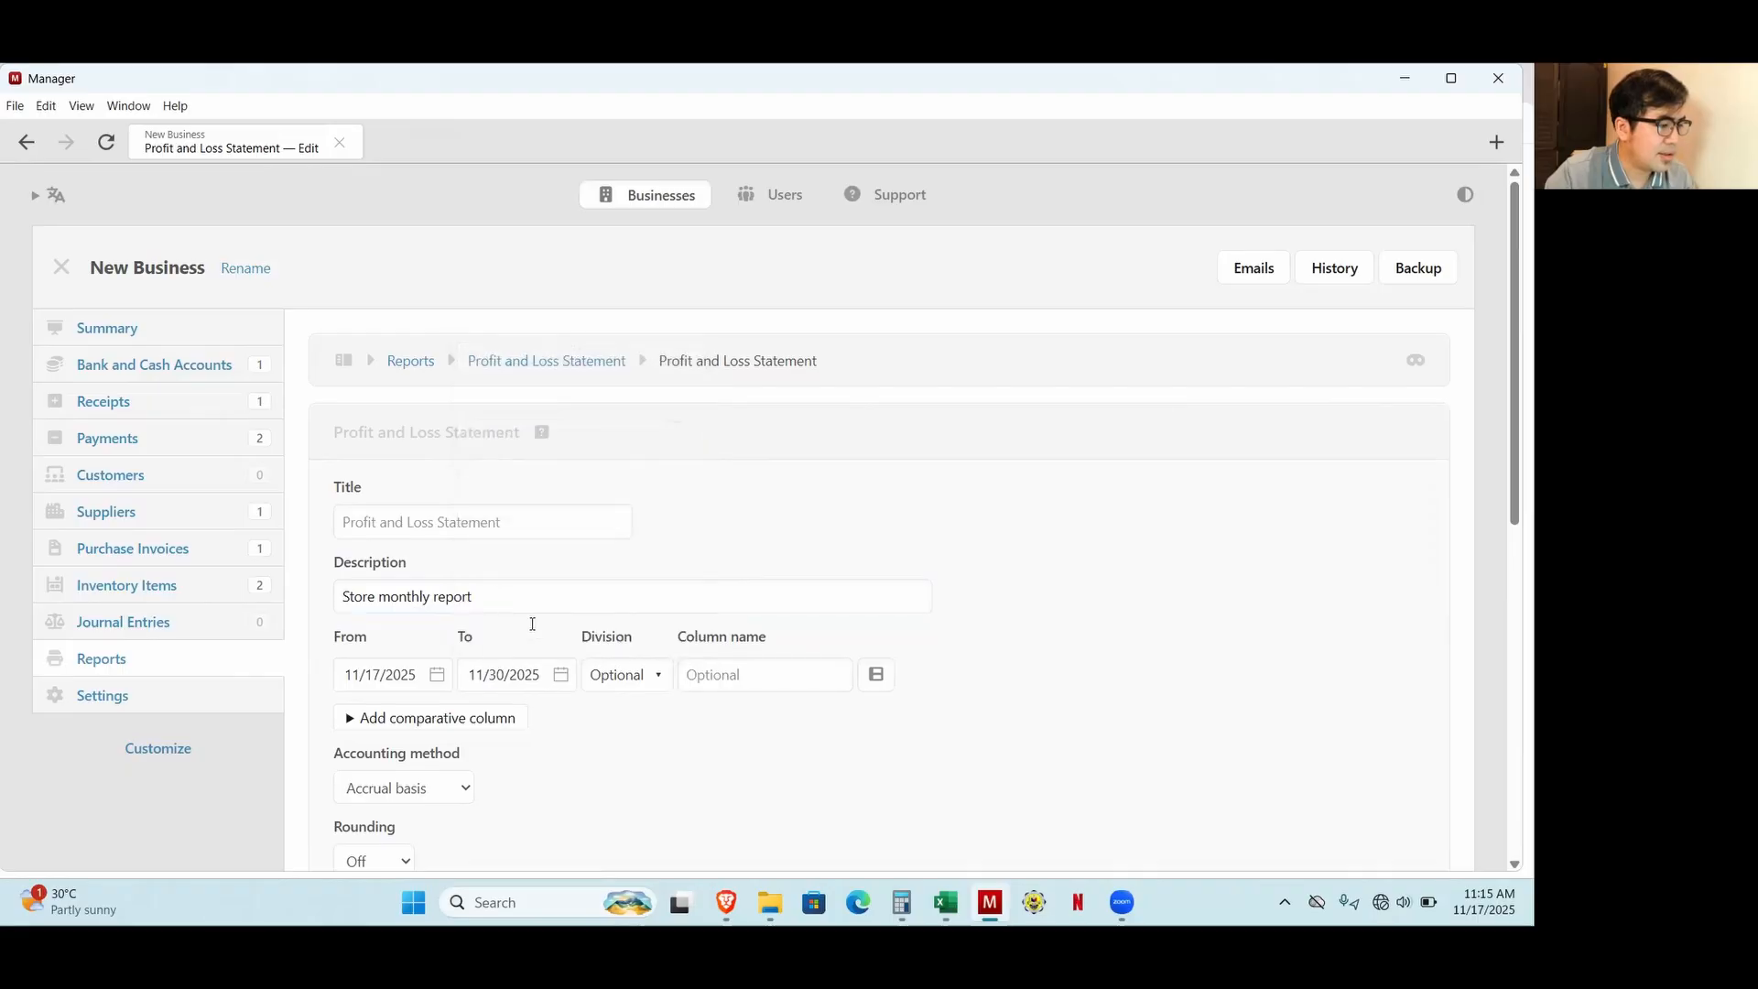
{"action": "left_click", "coordinate": [877, 675]}
{"action": "left_click", "coordinate": [918, 713]}
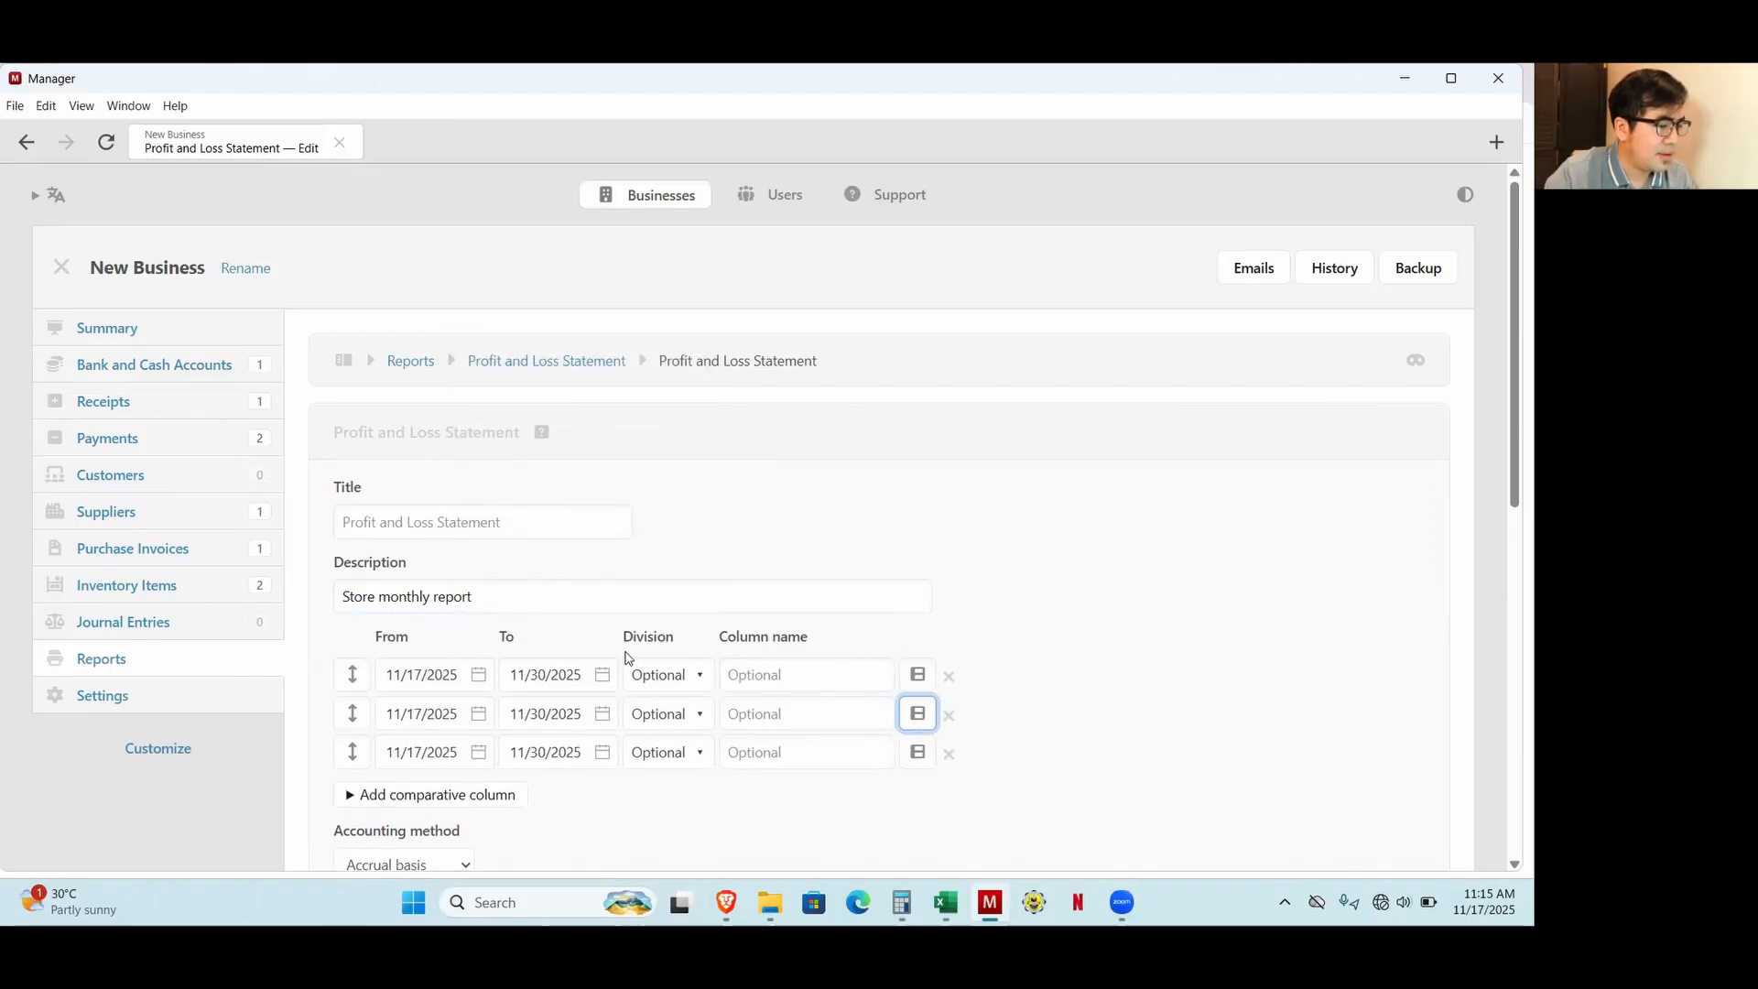
Assign the three report columns to the divisions Store 1, Store 2 and Store 3.
{"action": "left_click", "coordinate": [659, 675]}
{"action": "left_click", "coordinate": [671, 761]}
{"action": "left_click", "coordinate": [675, 719]}
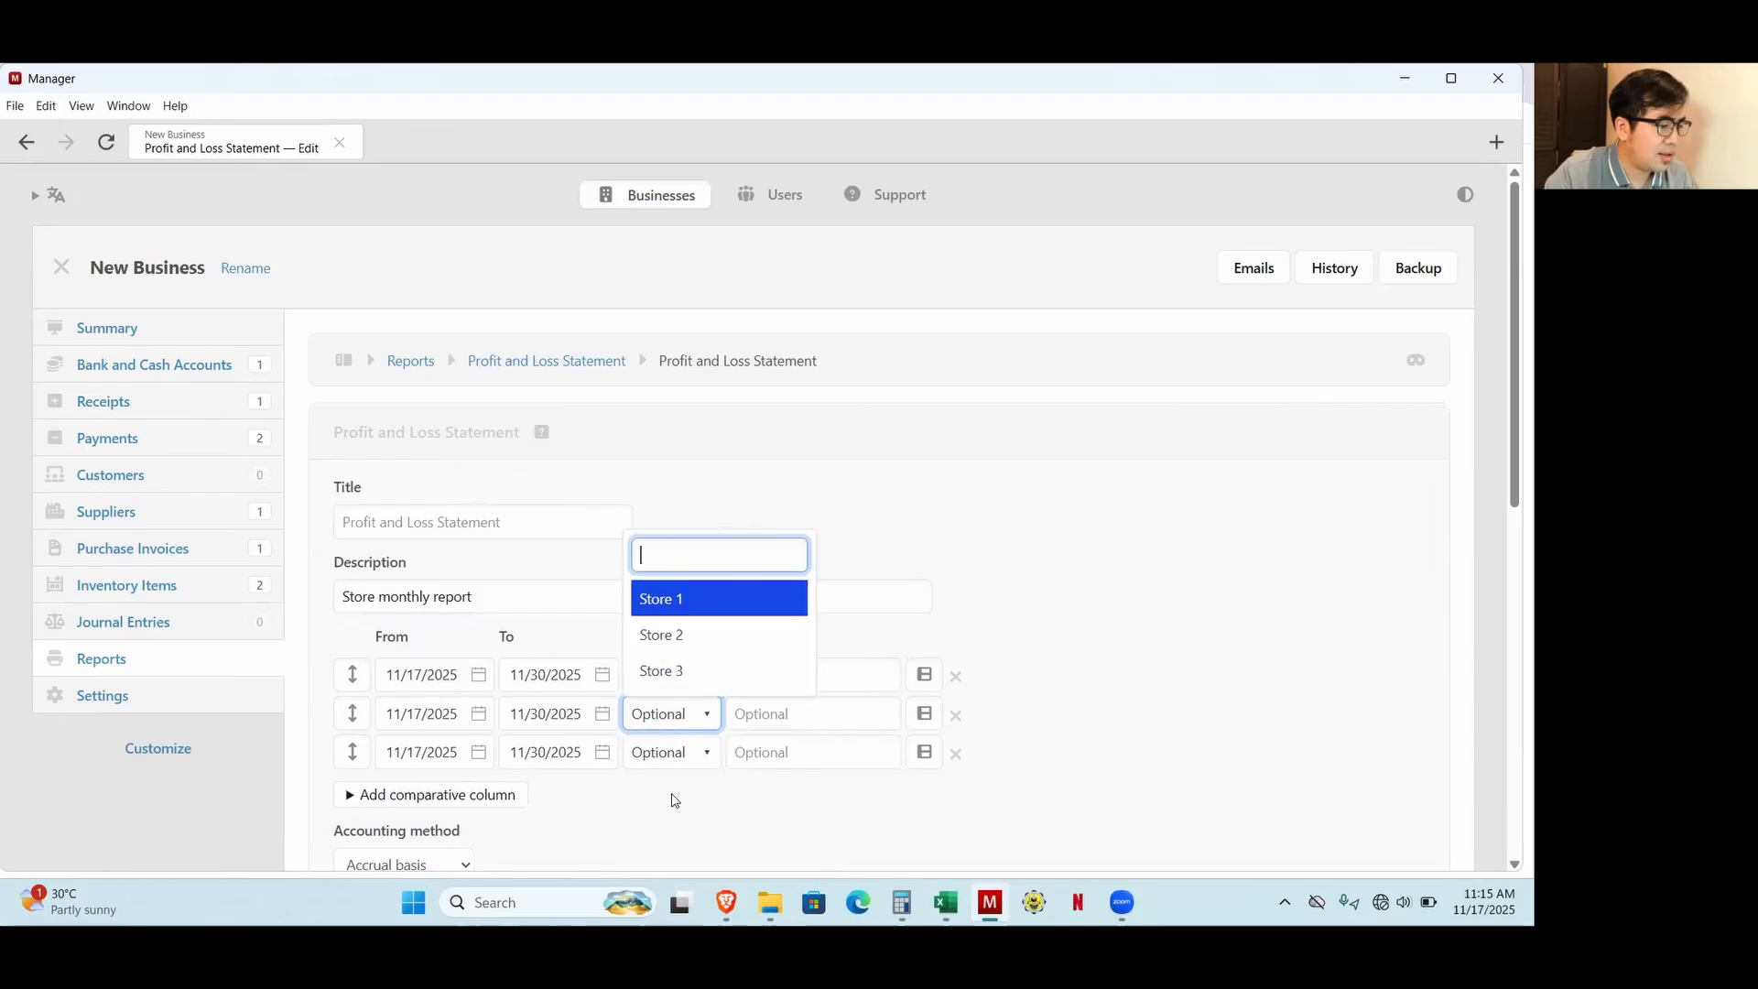
{"action": "key", "text": "Down"}
{"action": "key", "text": "Return"}
{"action": "left_click", "coordinate": [664, 753]}
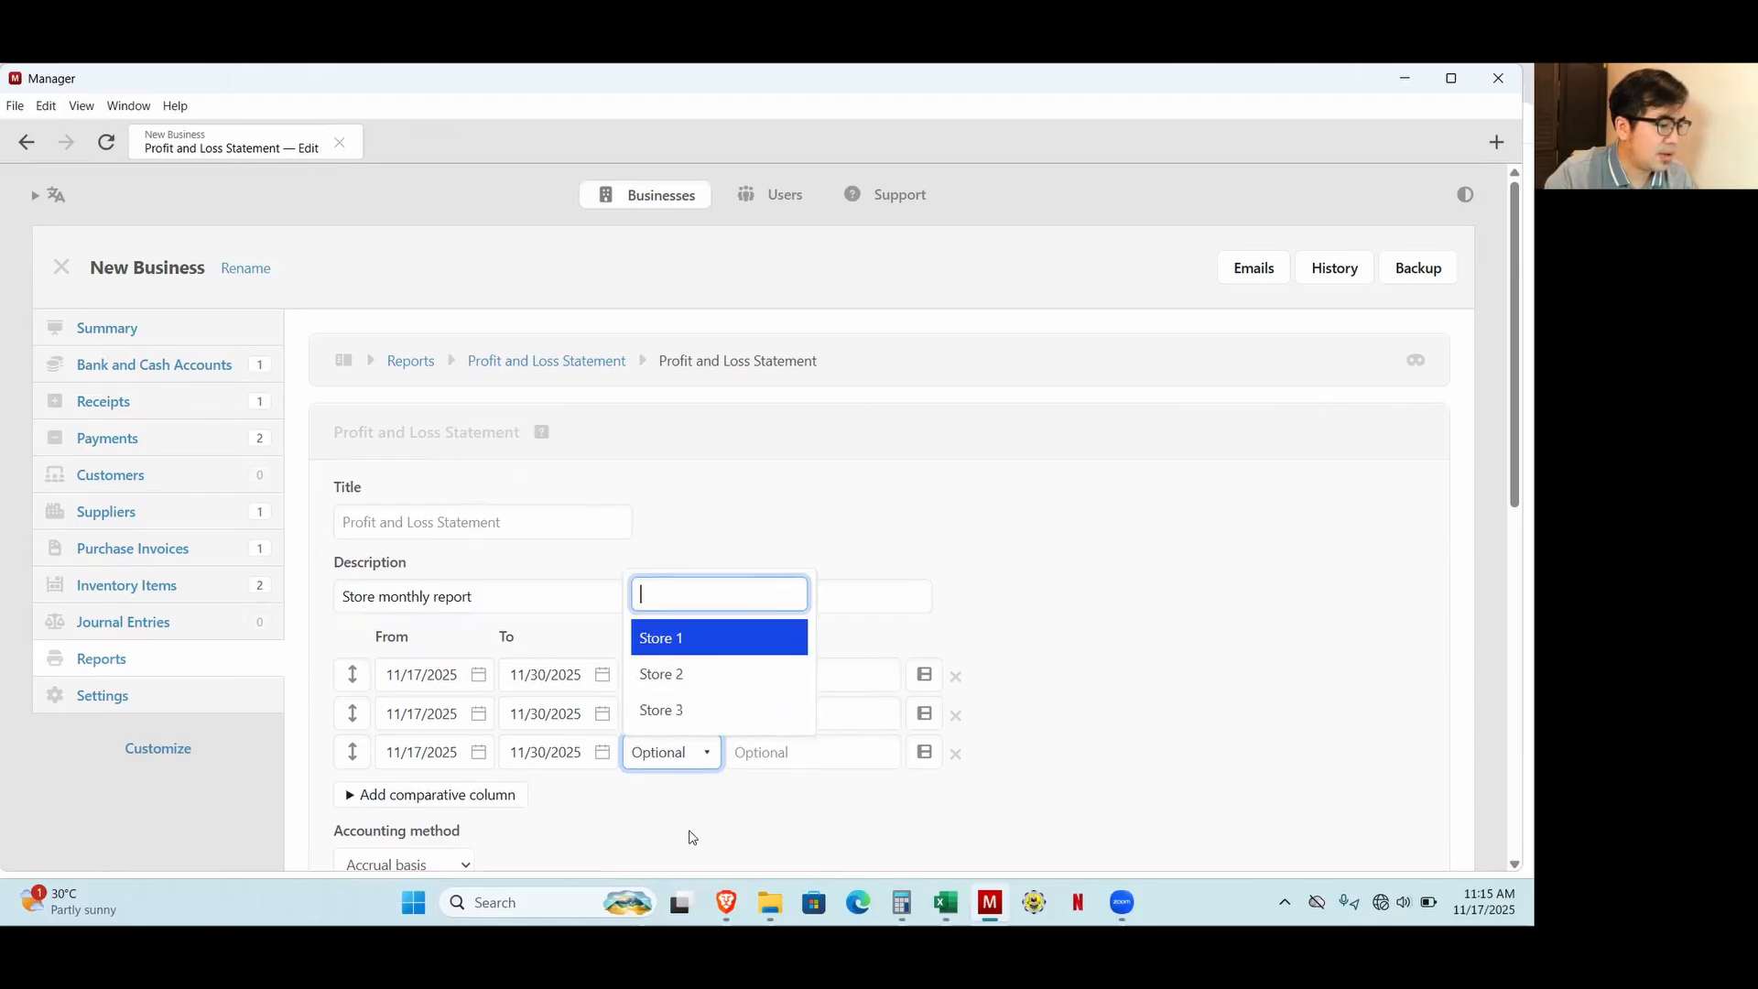
{"action": "left_click", "coordinate": [699, 714]}
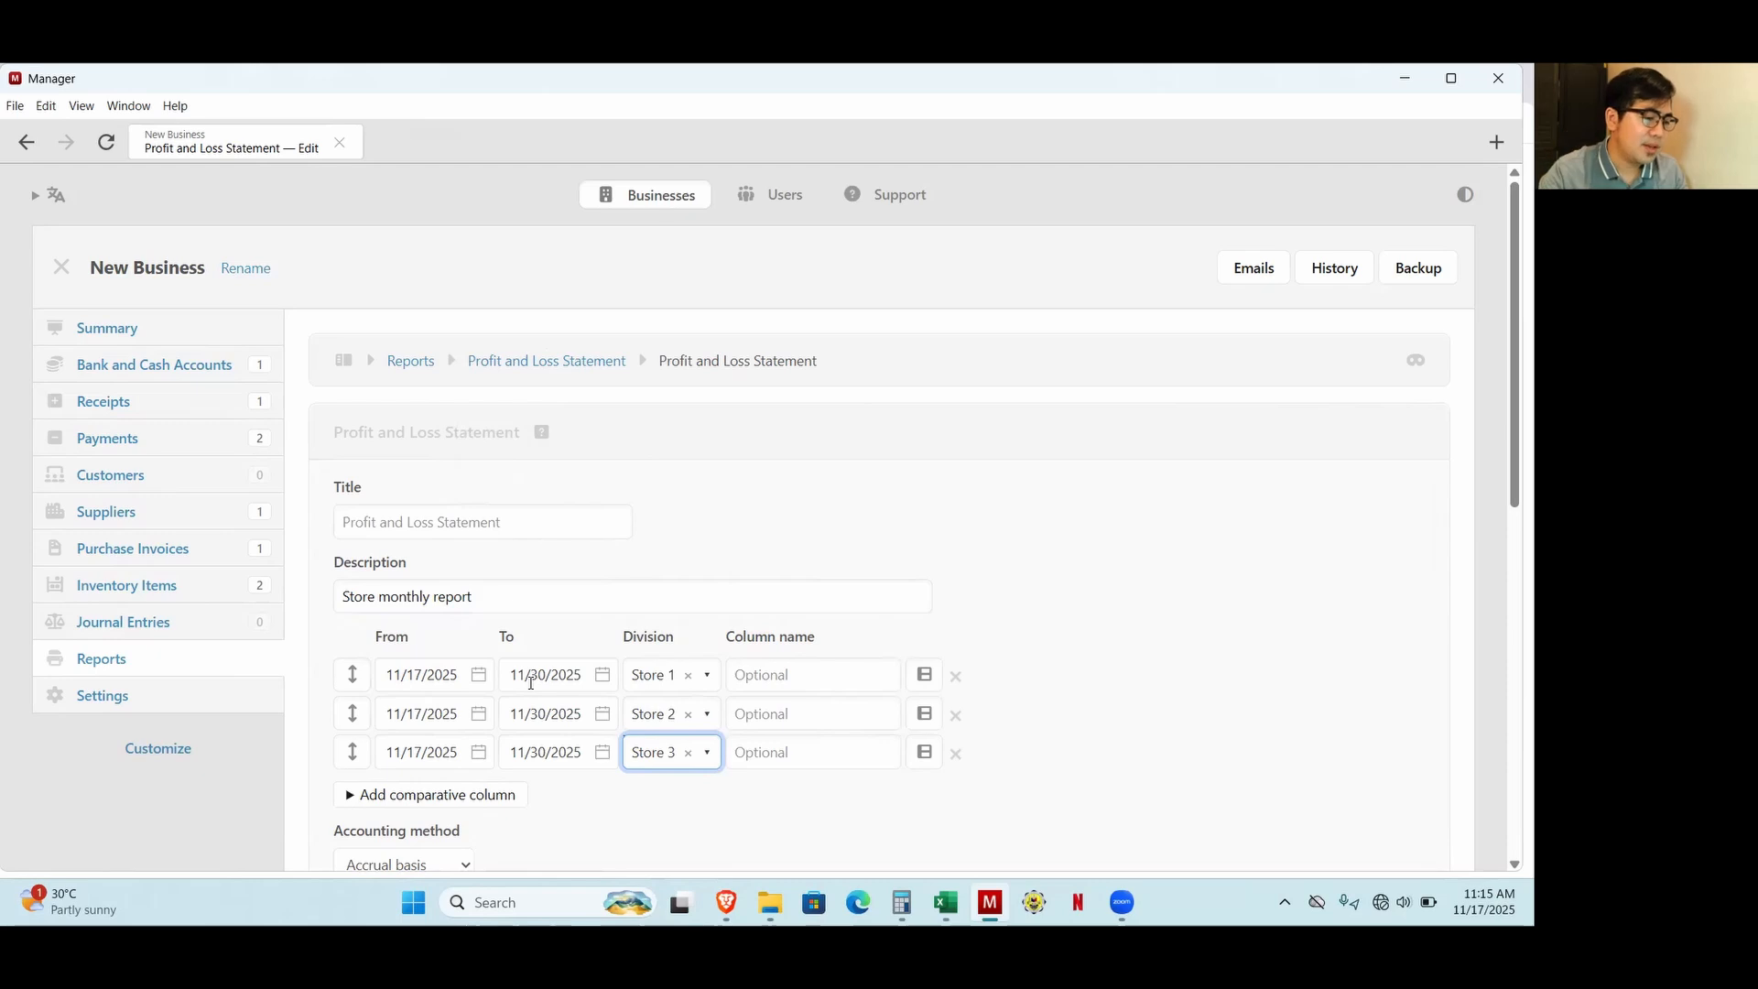
Switch to the Excel transaction list to check the salary and electricity payment dates, and return to Manager.
{"action": "left_click", "coordinate": [946, 902]}
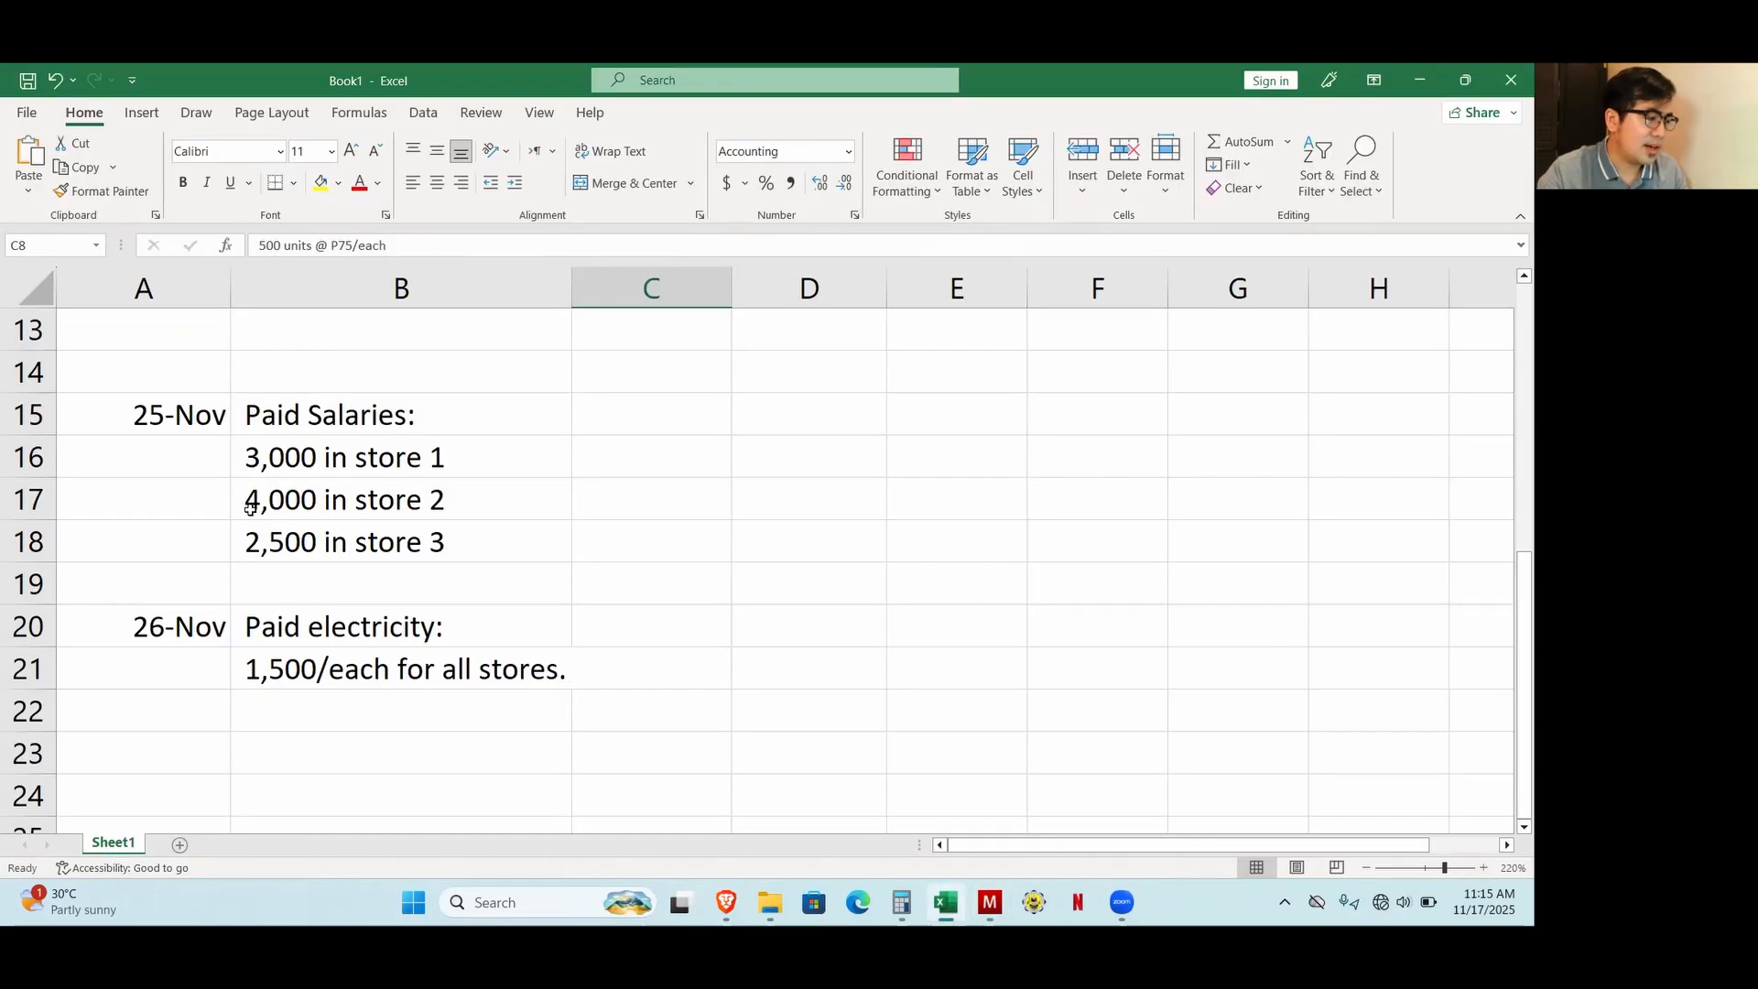
{"action": "left_click", "coordinate": [190, 427]}
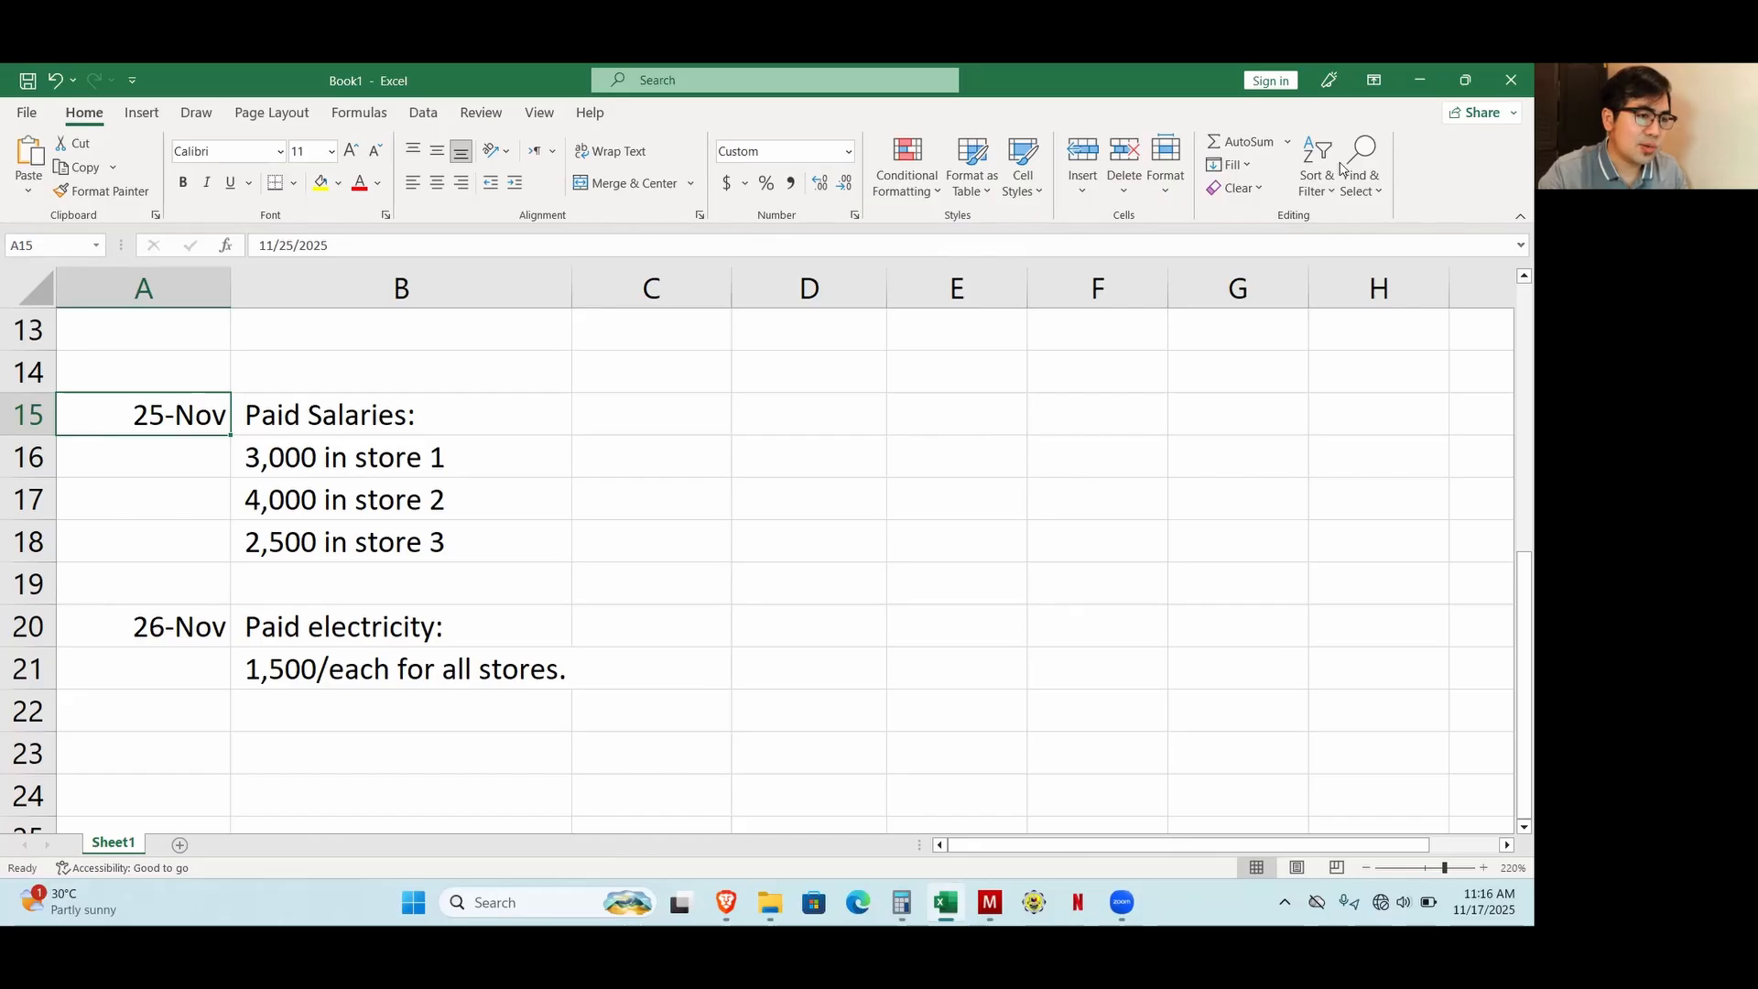
{"action": "key", "text": "alt+Tab"}
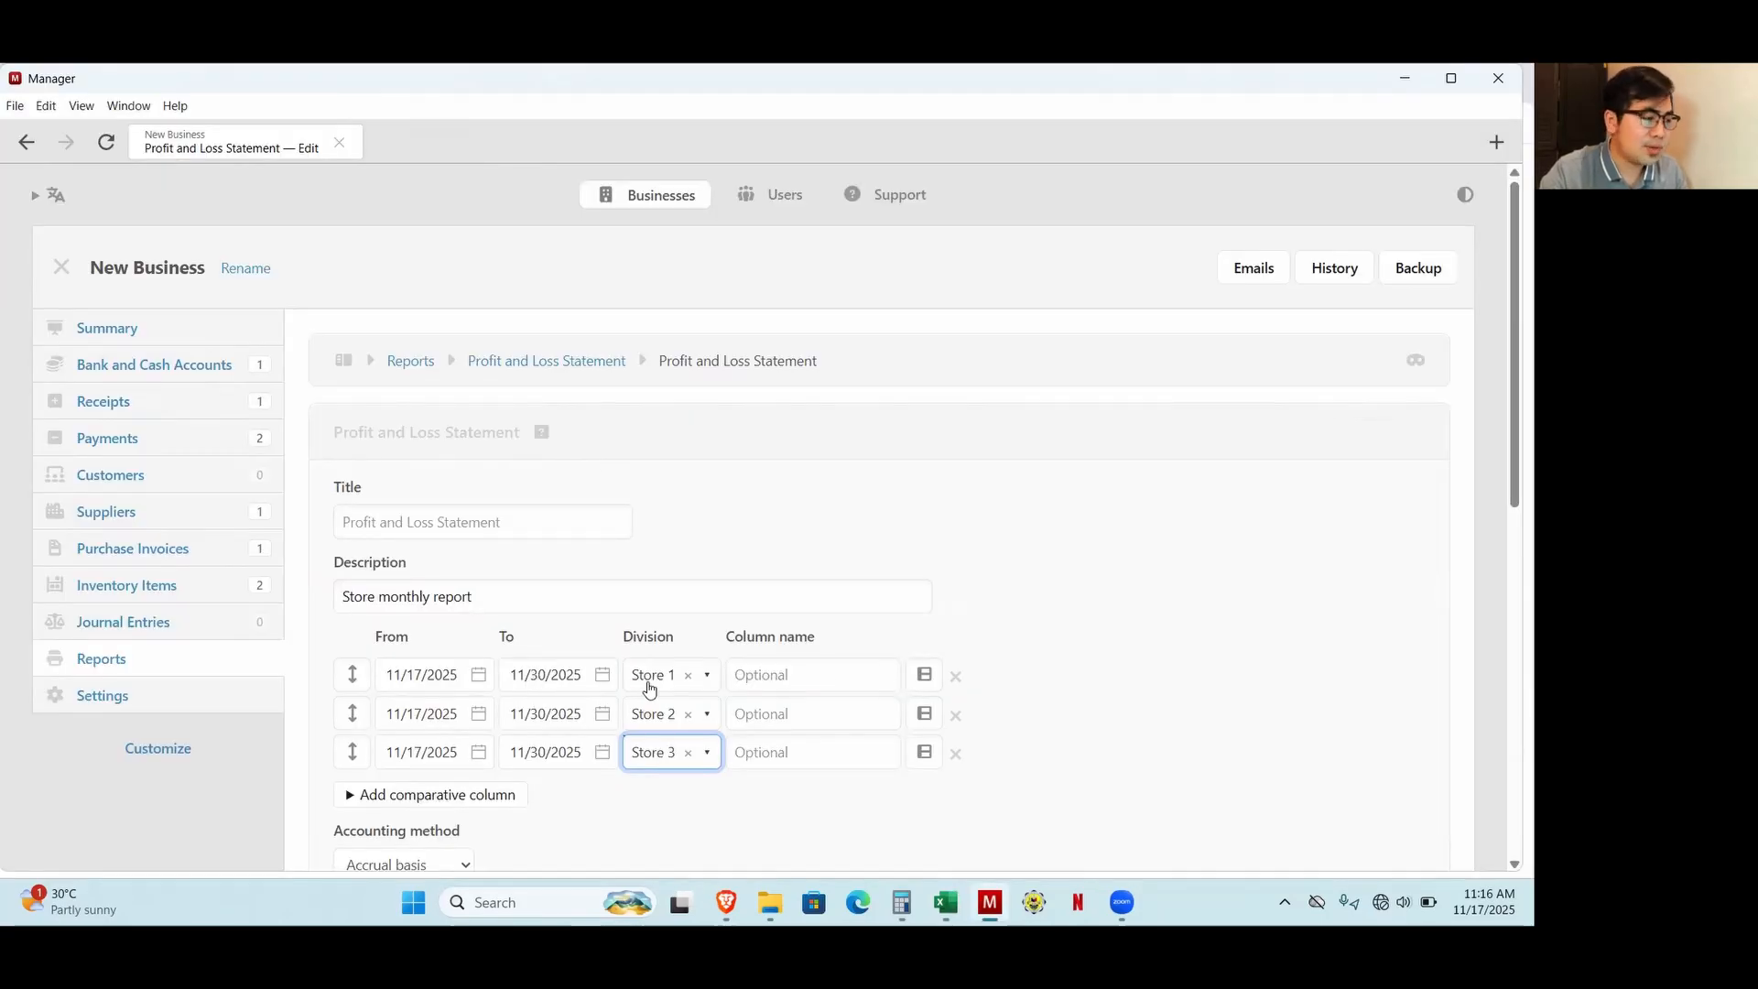
Exclude zero balances from the Profit and Loss Statement and create the report.
{"action": "scroll", "coordinate": [462, 550], "scroll_direction": "down", "scroll_amount": 2}
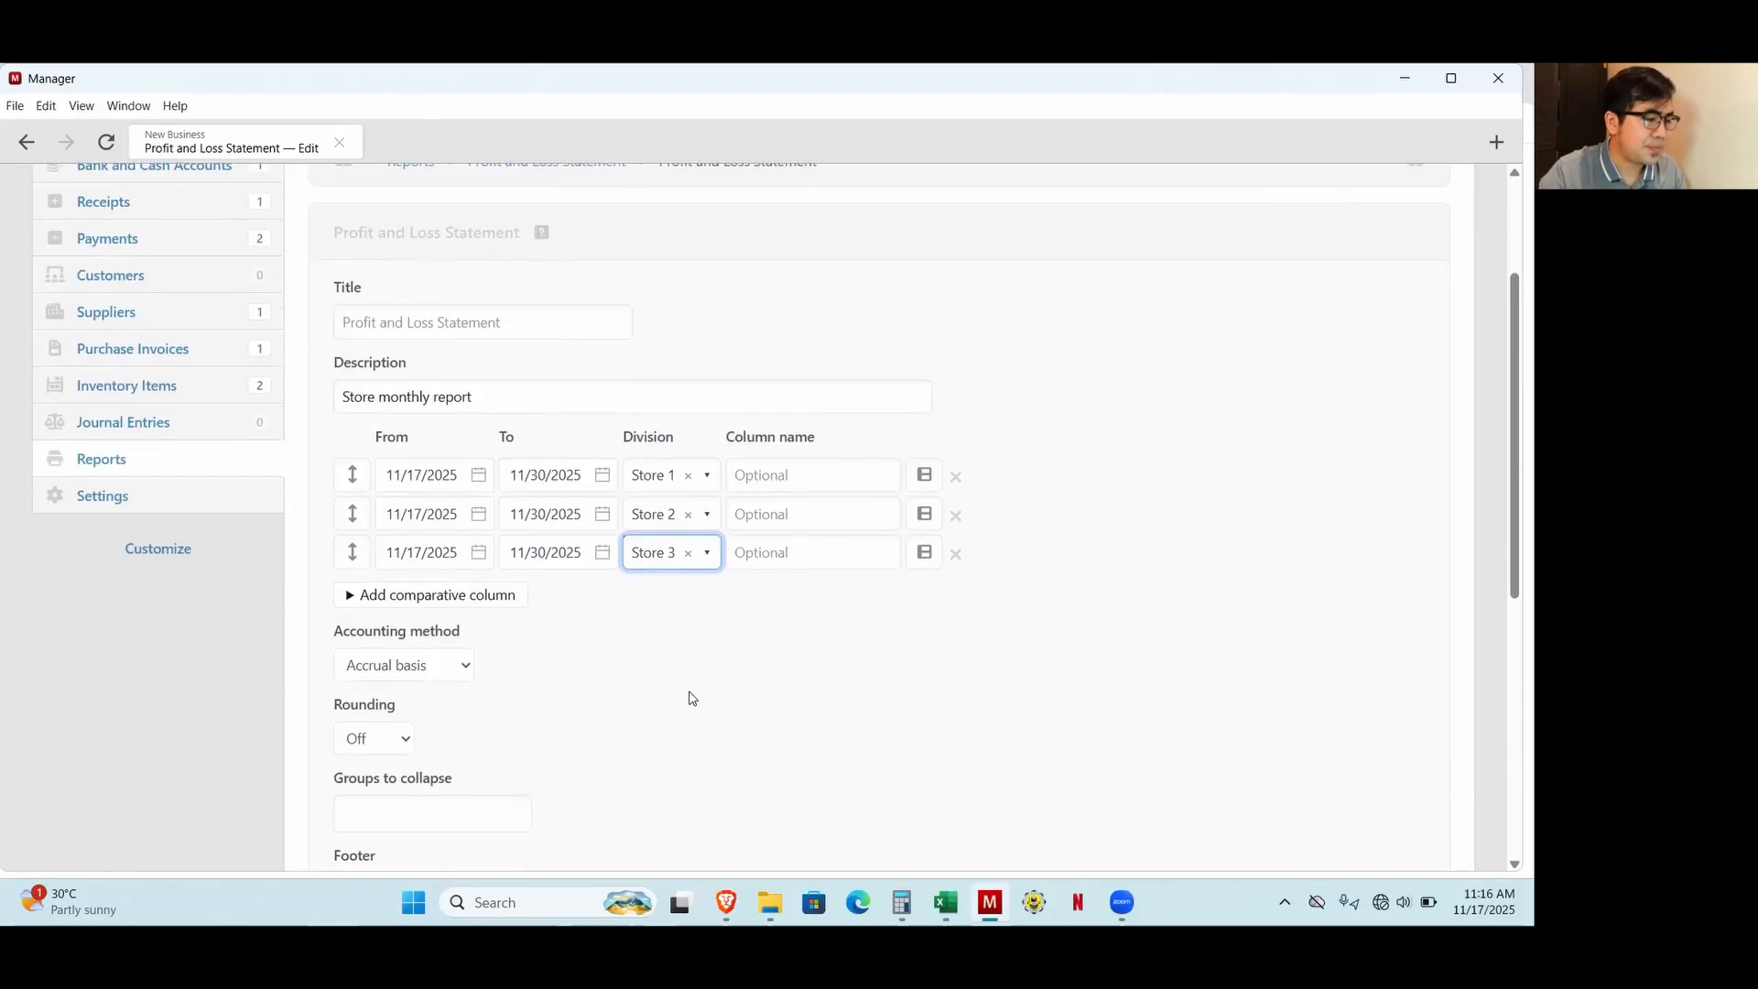
{"action": "left_click", "coordinate": [687, 699]}
{"action": "scroll", "coordinate": [443, 730], "scroll_direction": "down", "scroll_amount": 4}
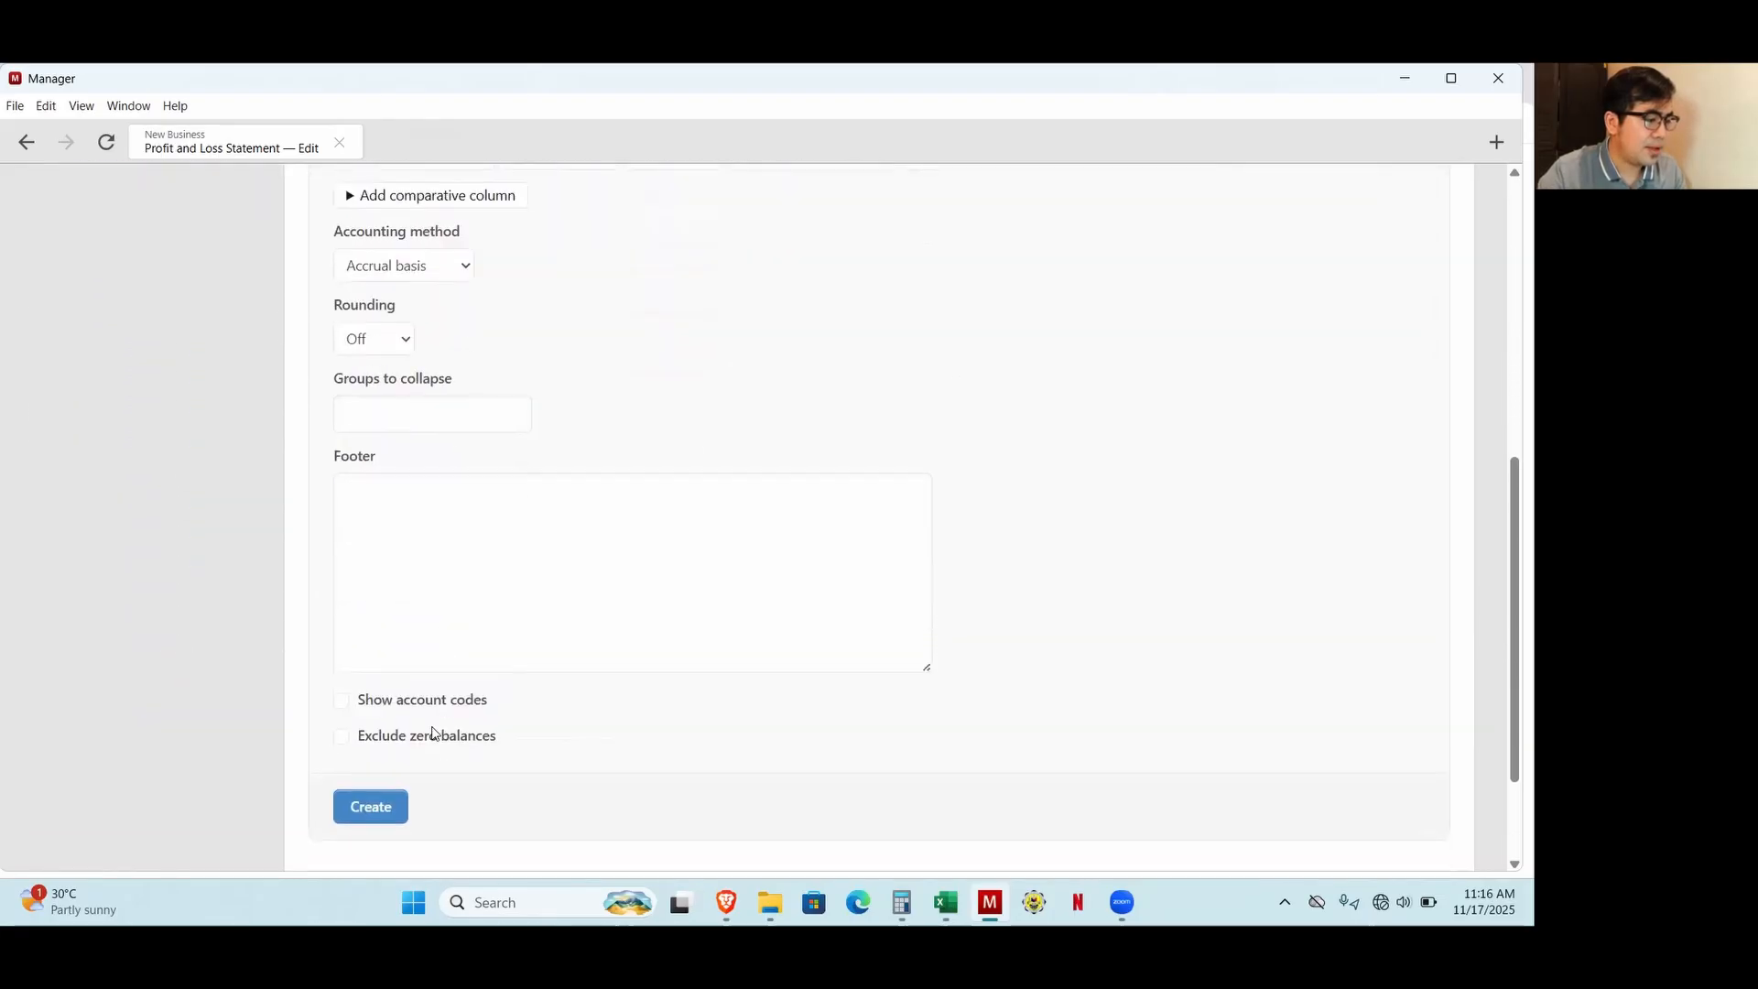
{"action": "left_click", "coordinate": [378, 739]}
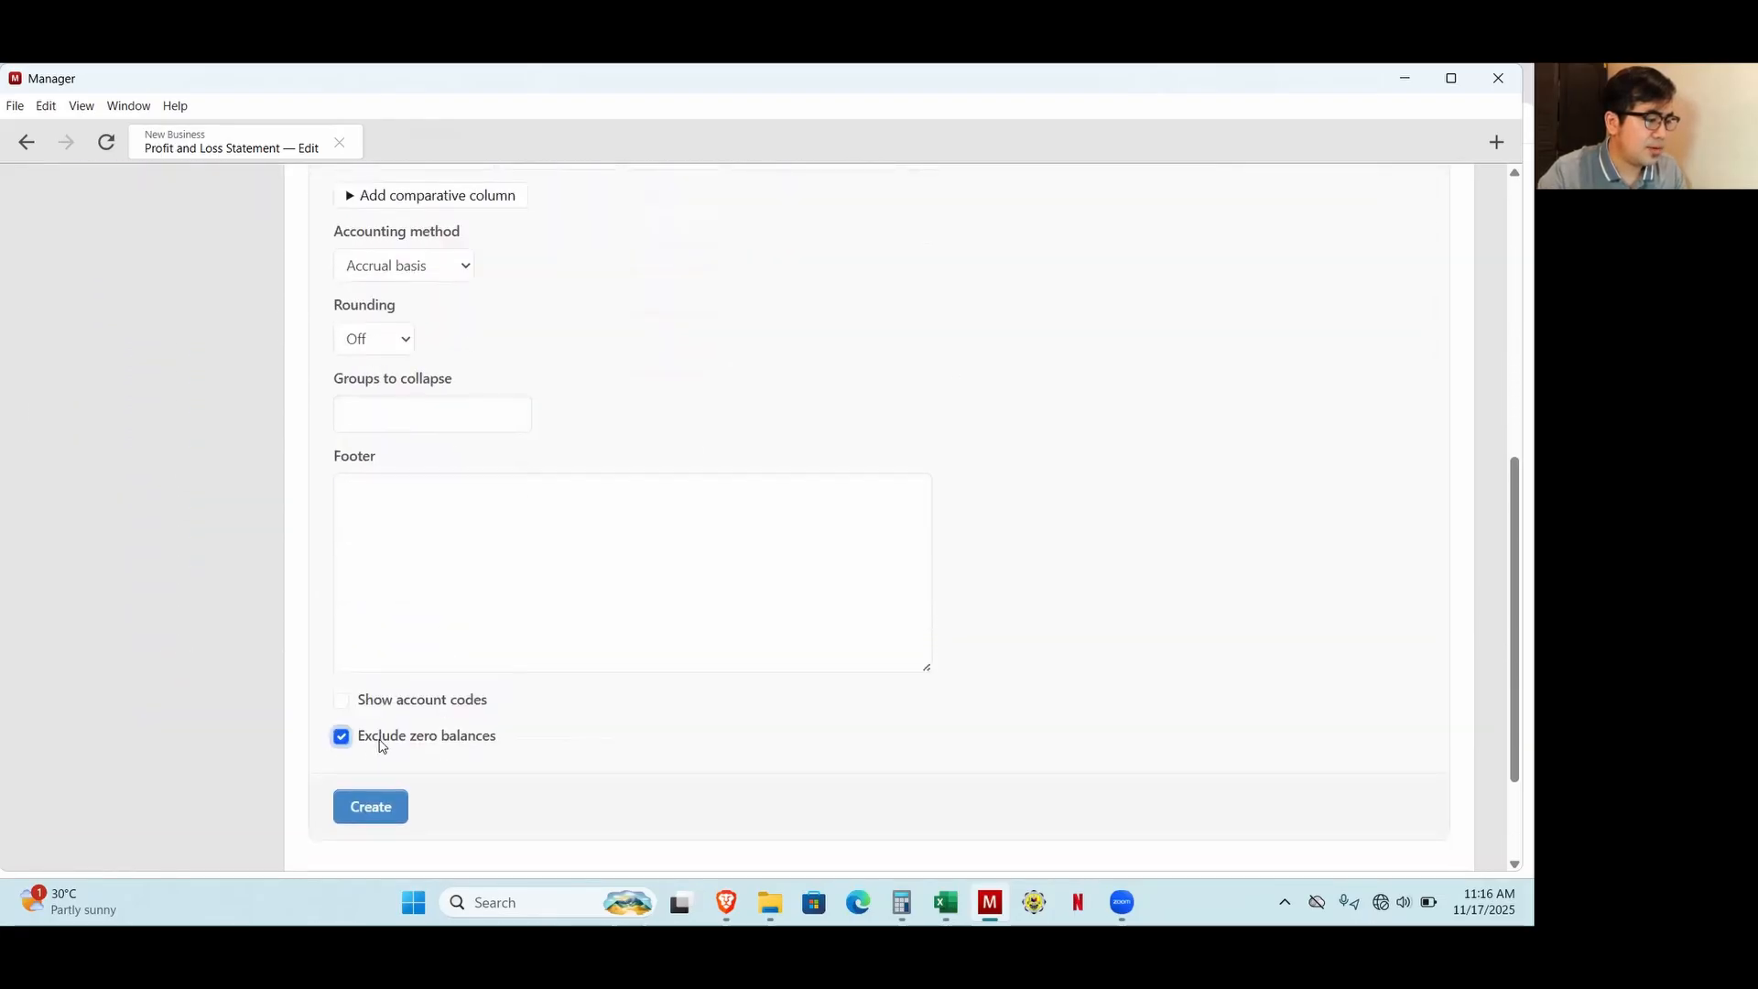
{"action": "left_click", "coordinate": [372, 815]}
Review the per-store Profit and Loss Statement and inspect the transactions behind Store 1's inventory sales, returning to the report.
{"action": "scroll", "coordinate": [957, 639], "scroll_direction": "down", "scroll_amount": 3}
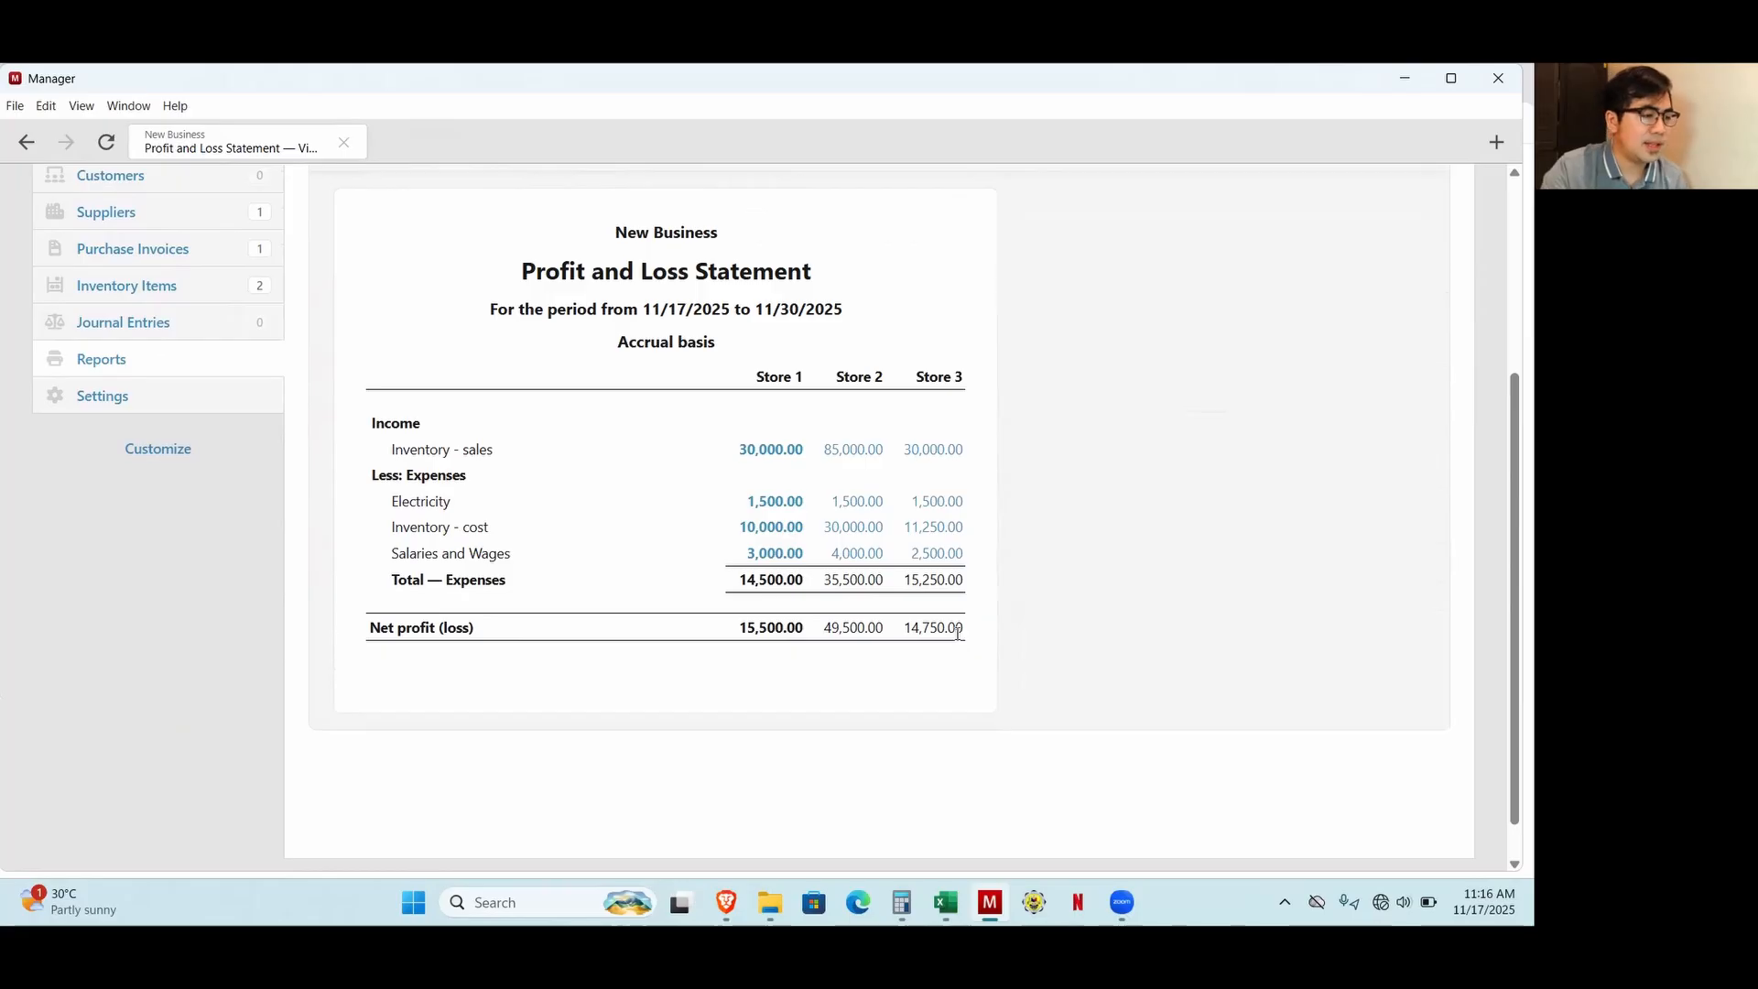
{"action": "scroll", "coordinate": [957, 632], "scroll_direction": "up", "scroll_amount": 1}
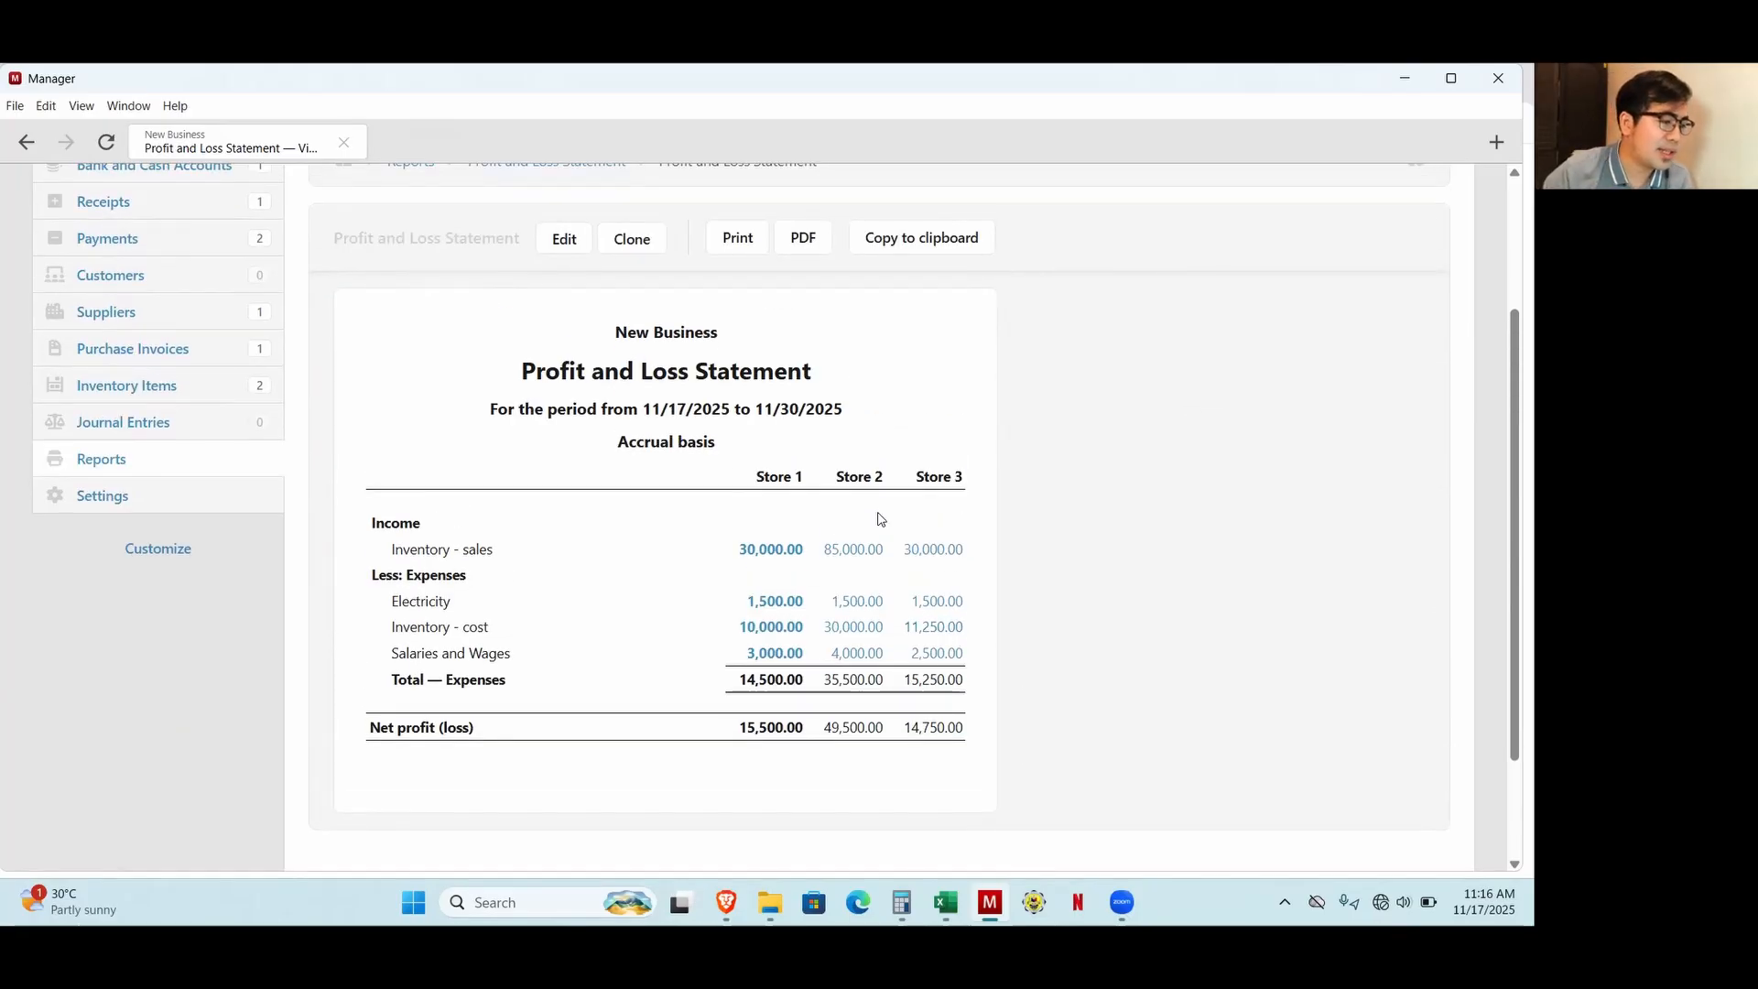
{"action": "left_click", "coordinate": [761, 550]}
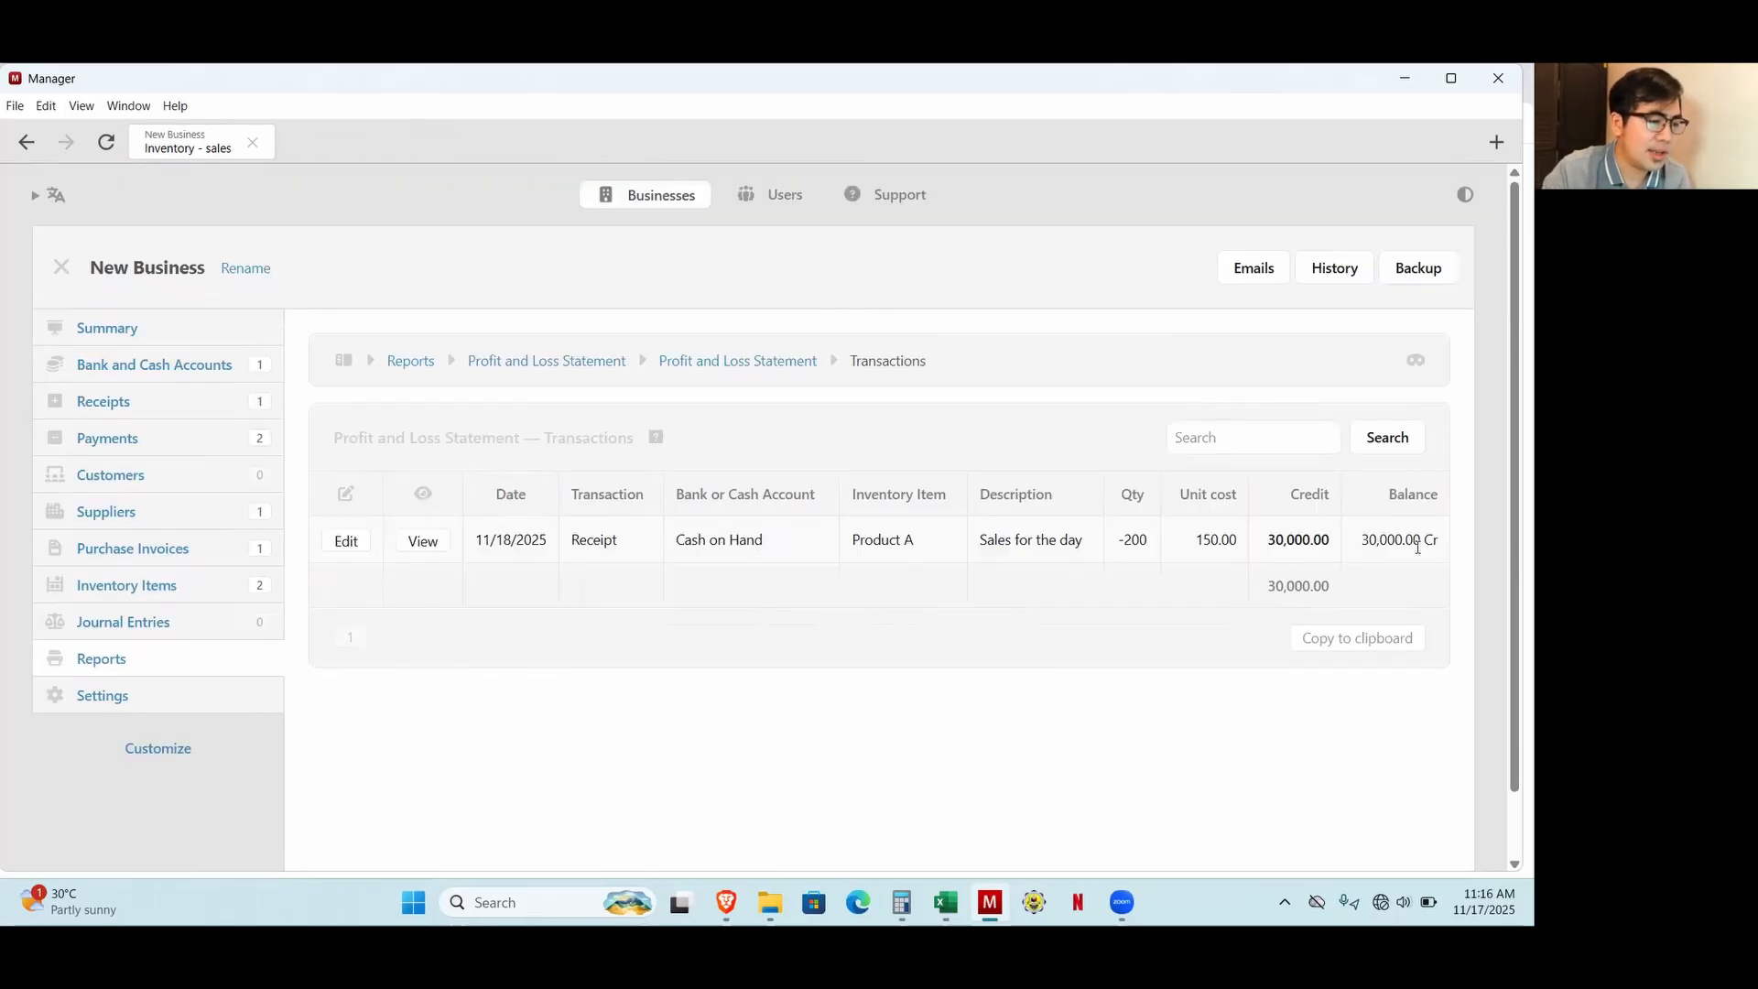
{"action": "left_click_drag", "start_coordinate": [1116, 541], "coordinate": [1163, 544]}
{"action": "key", "text": "alt+Left"}
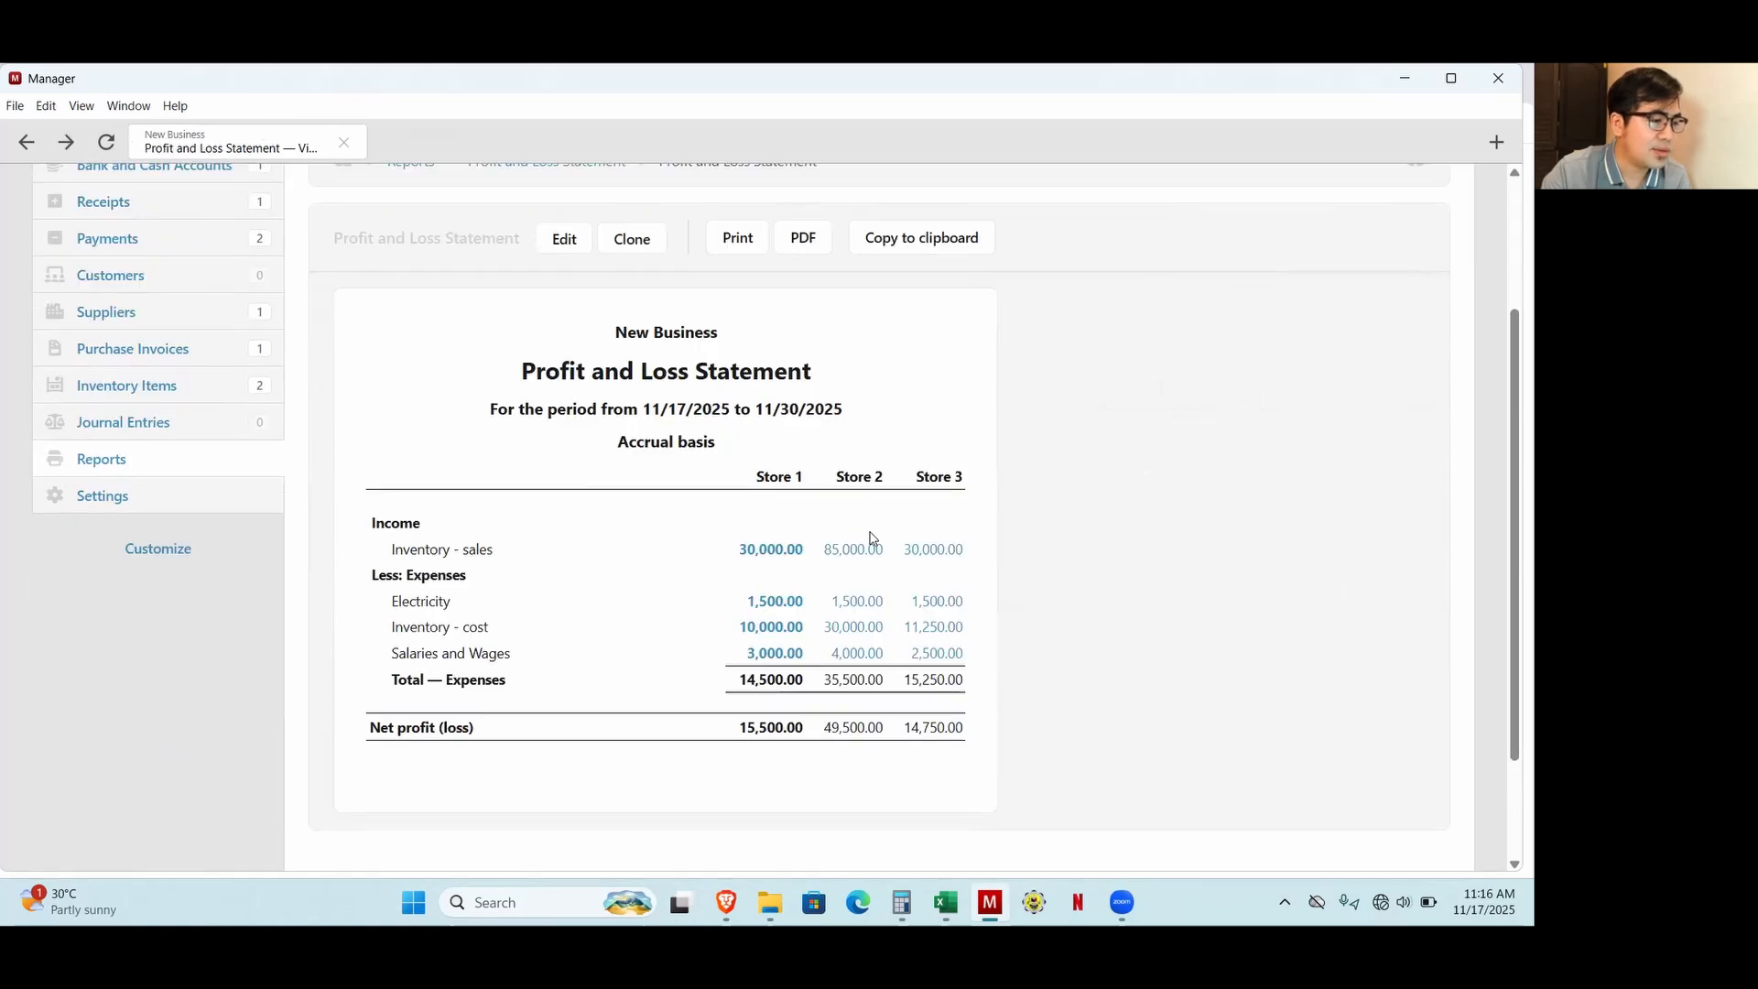
Inspect the quantities of the transactions behind Store 2's inventory sales, and return to the report.
{"action": "left_click", "coordinate": [860, 552]}
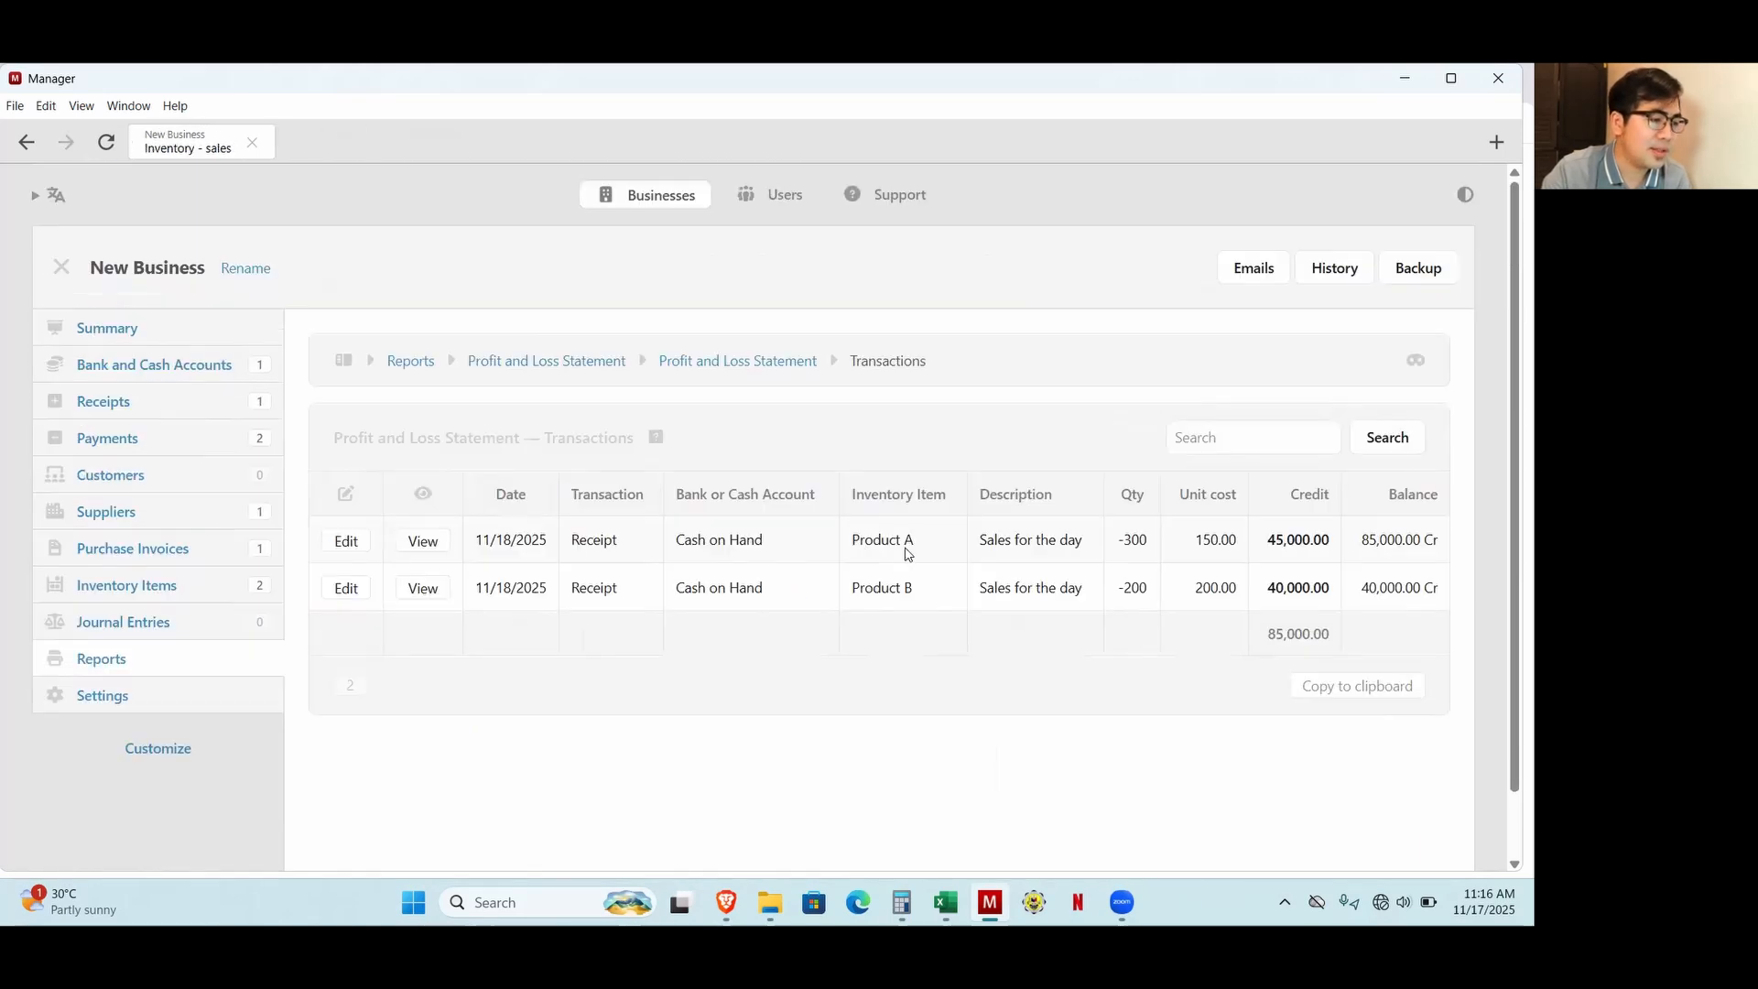
{"action": "left_click_drag", "start_coordinate": [1114, 540], "coordinate": [1149, 593]}
{"action": "left_click", "coordinate": [1137, 507]}
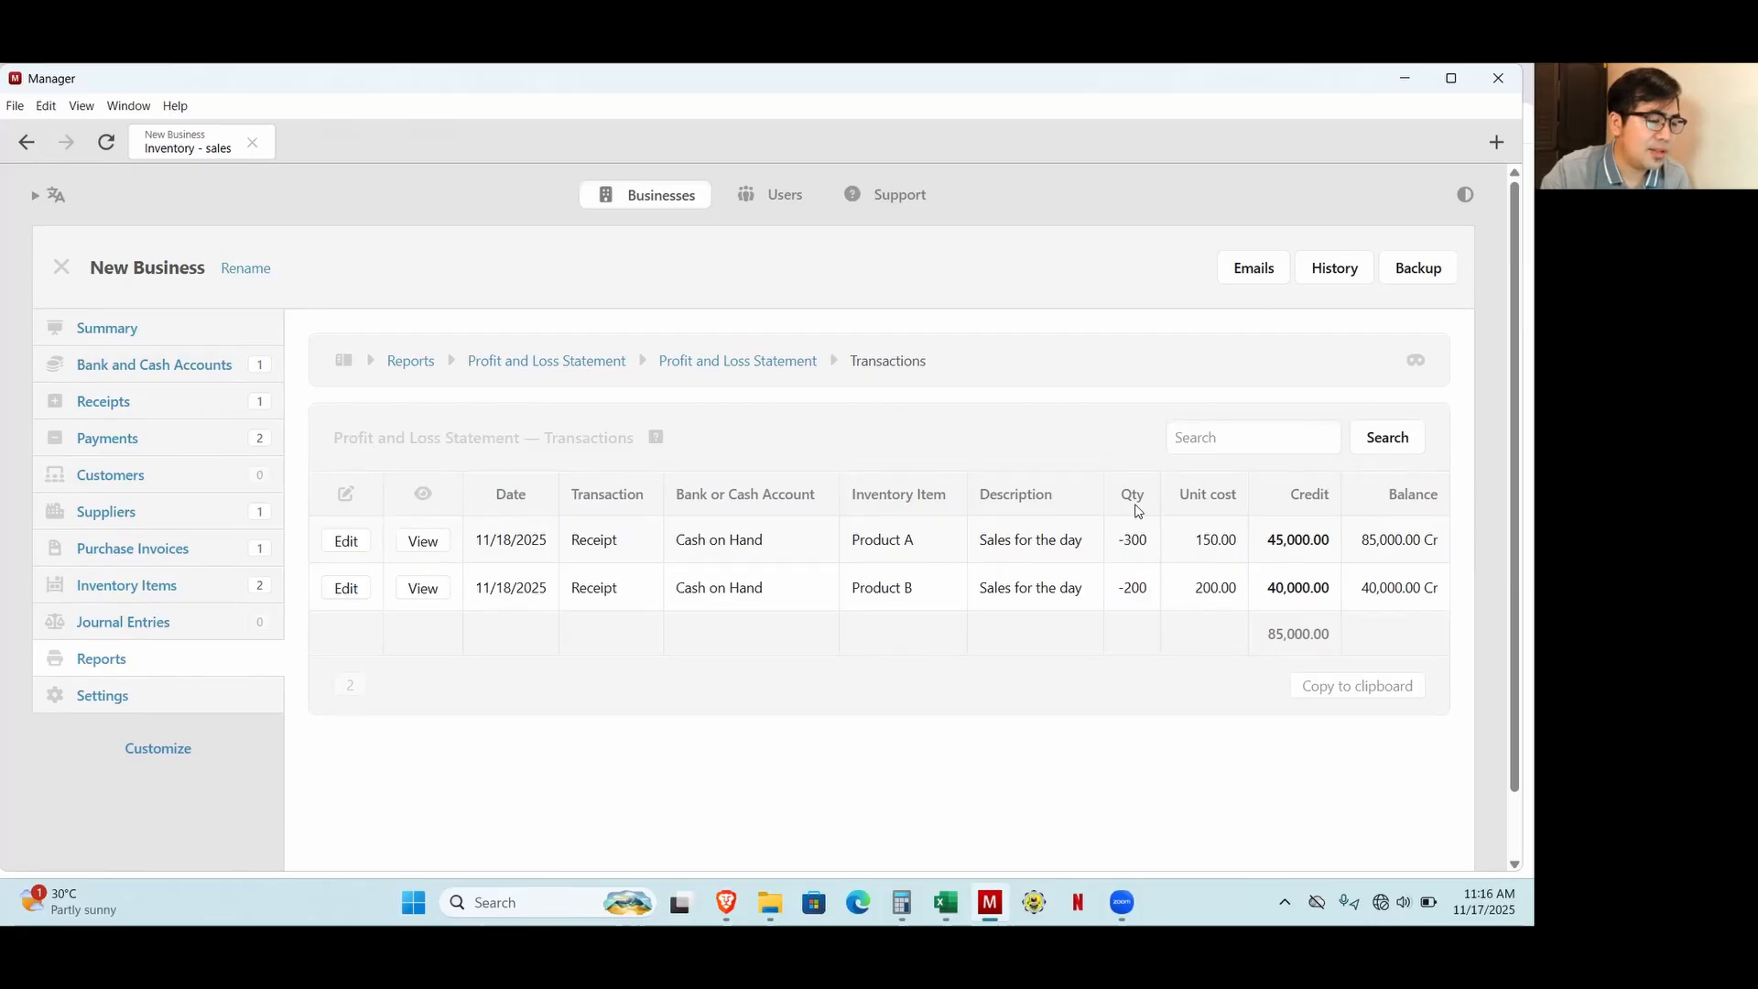
{"action": "key", "text": "alt+Left"}
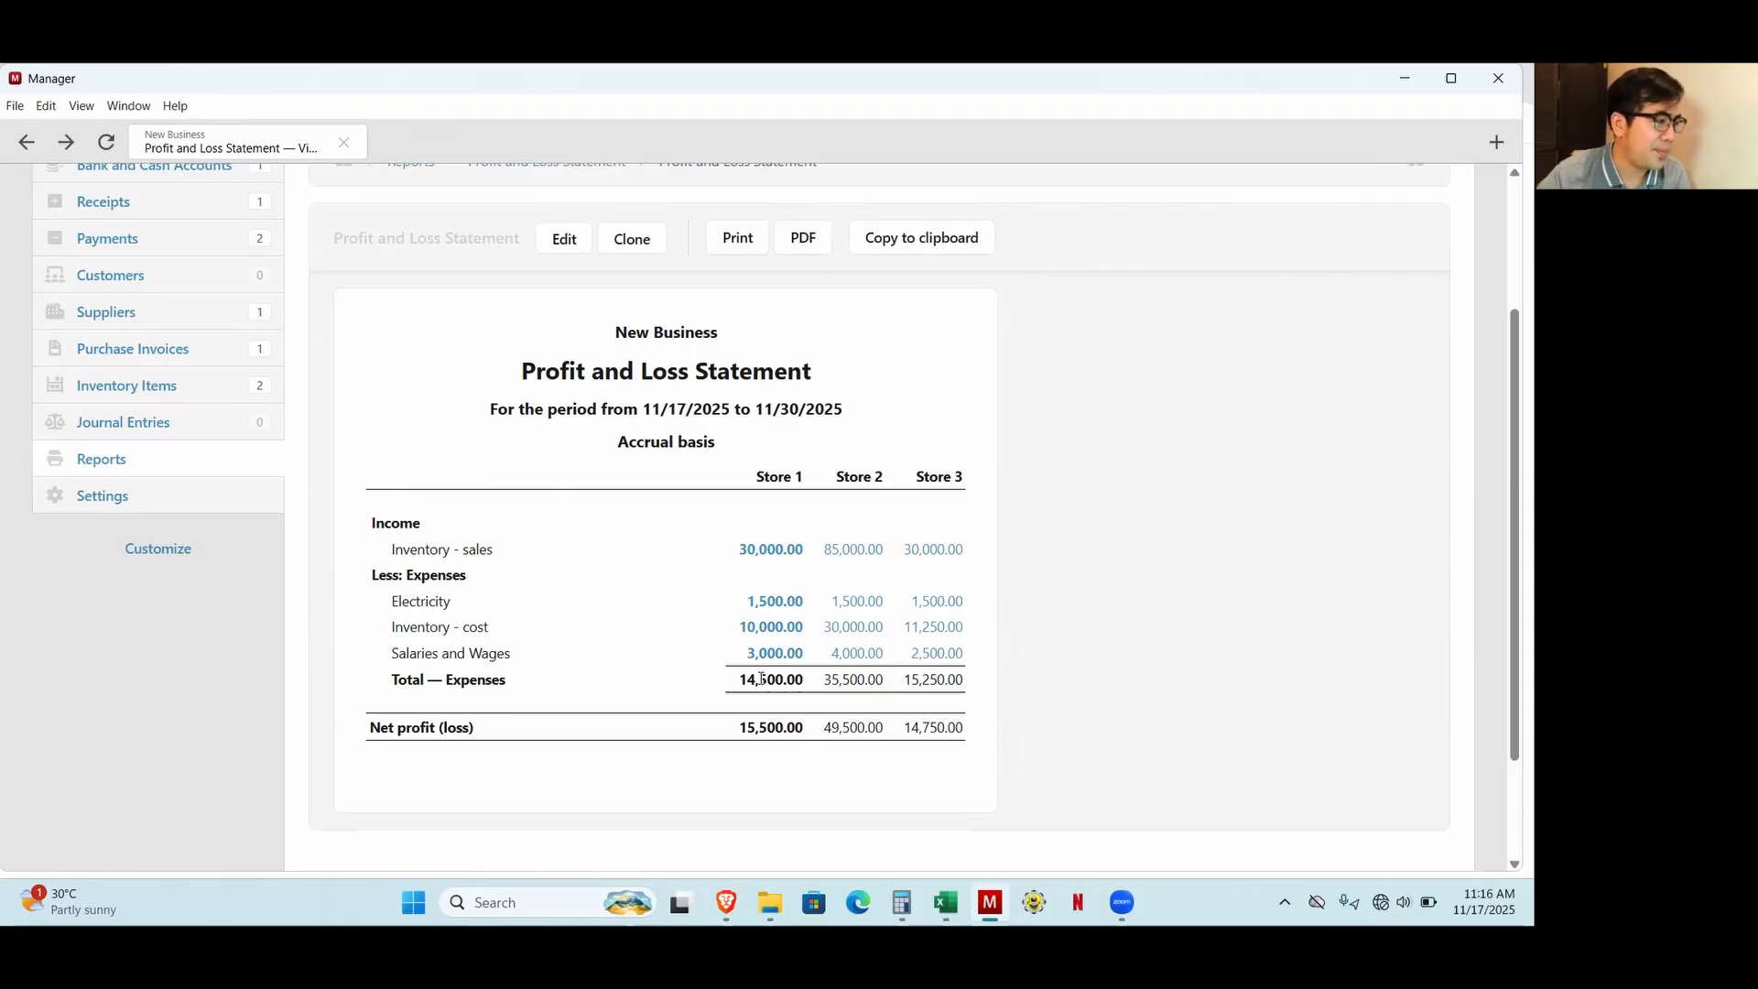
Open the Cash on Hand account's transactions and examine the sales, salaries and electricity amounts.
{"action": "scroll", "coordinate": [761, 679], "scroll_direction": "up", "scroll_amount": 3}
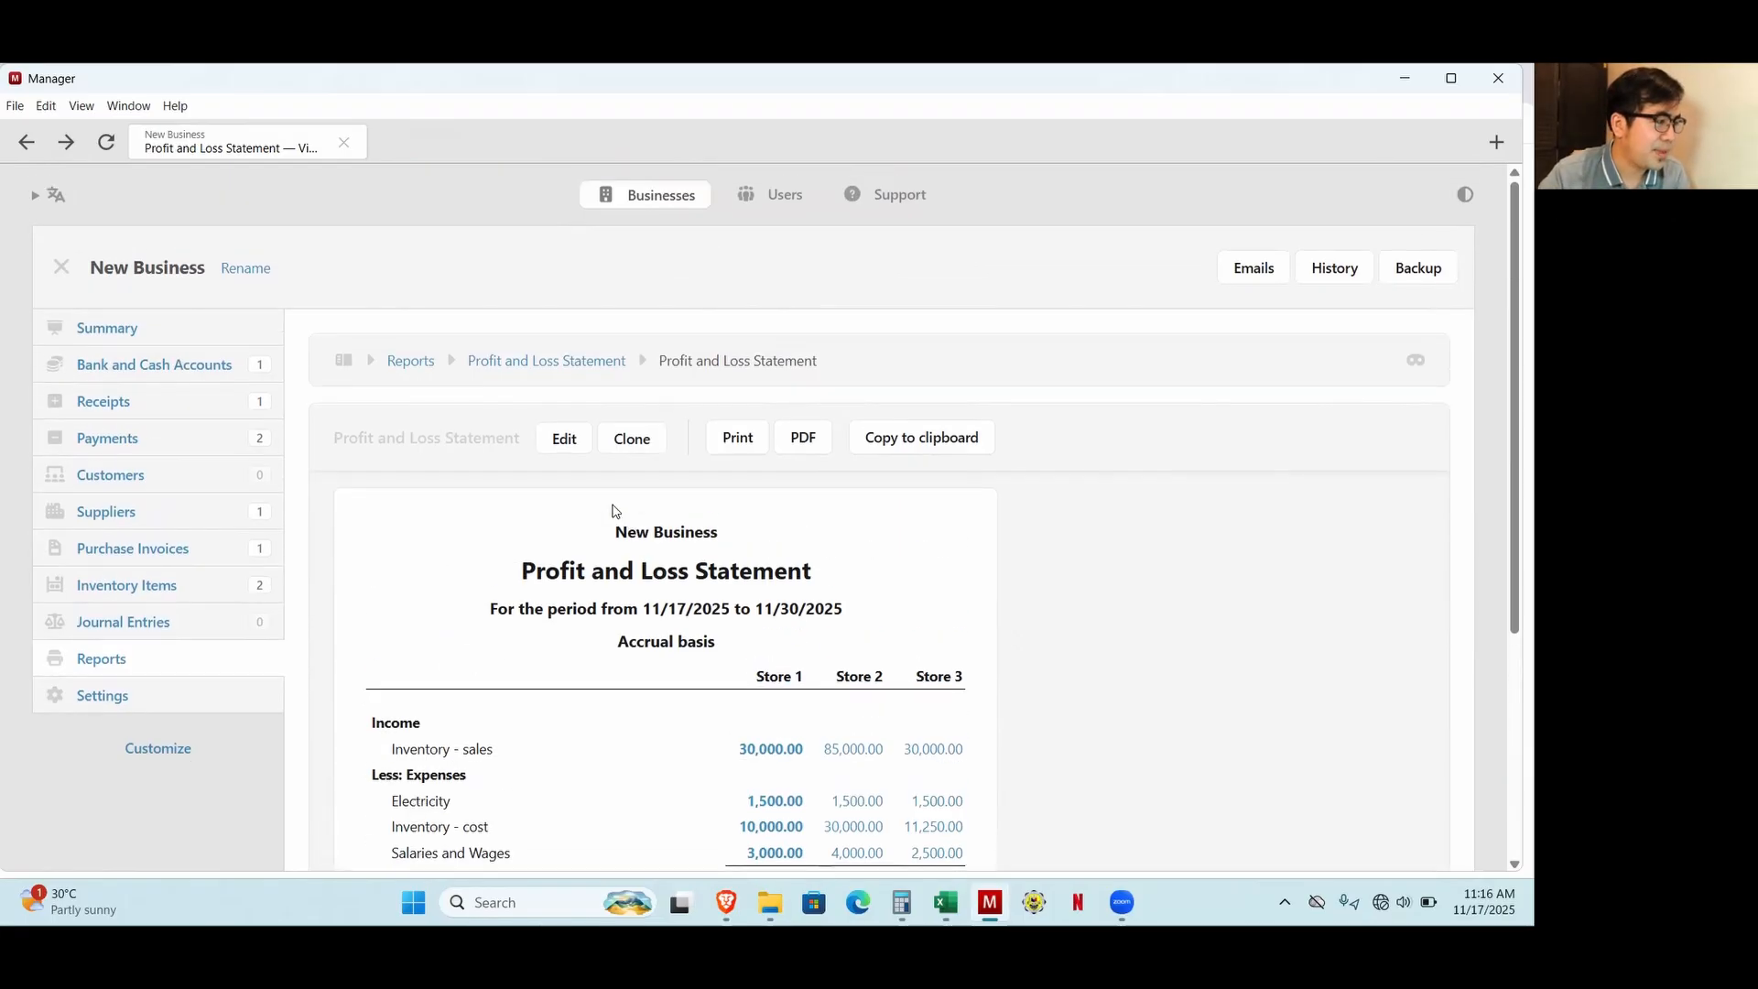
{"action": "left_click", "coordinate": [151, 368]}
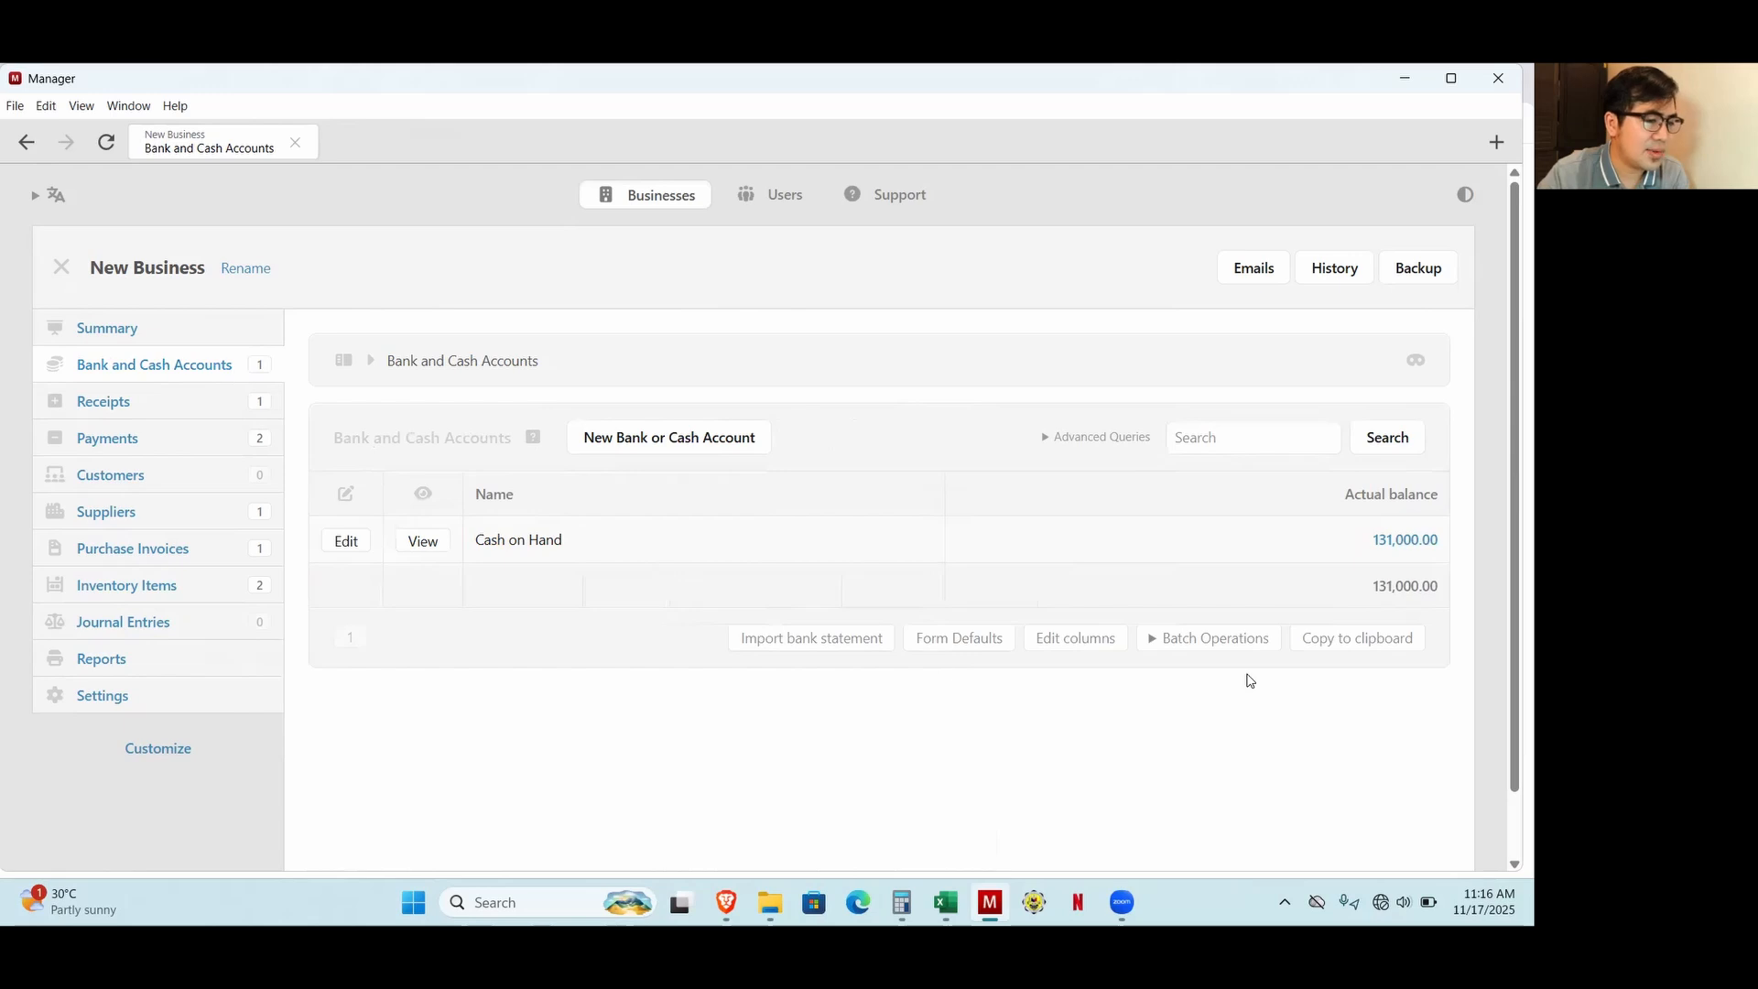
{"action": "left_click", "coordinate": [1410, 542]}
{"action": "scroll", "coordinate": [1244, 732], "scroll_direction": "down", "scroll_amount": 2}
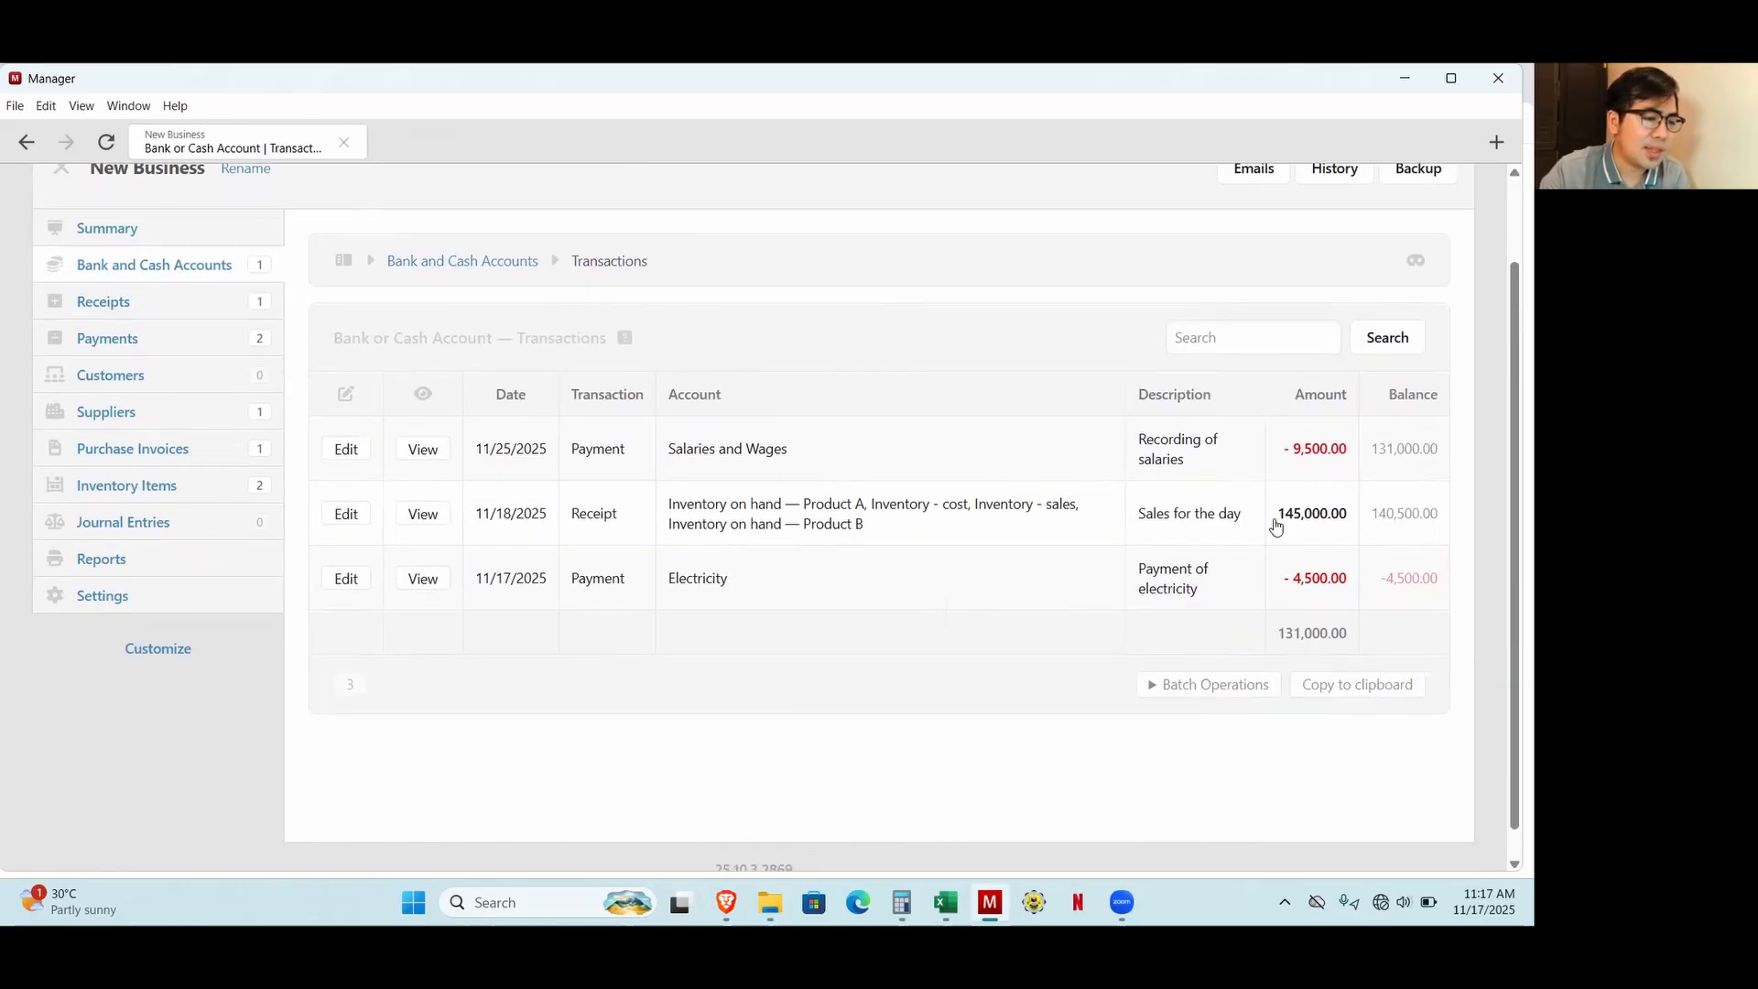
{"action": "left_click_drag", "start_coordinate": [1276, 522], "coordinate": [1350, 519]}
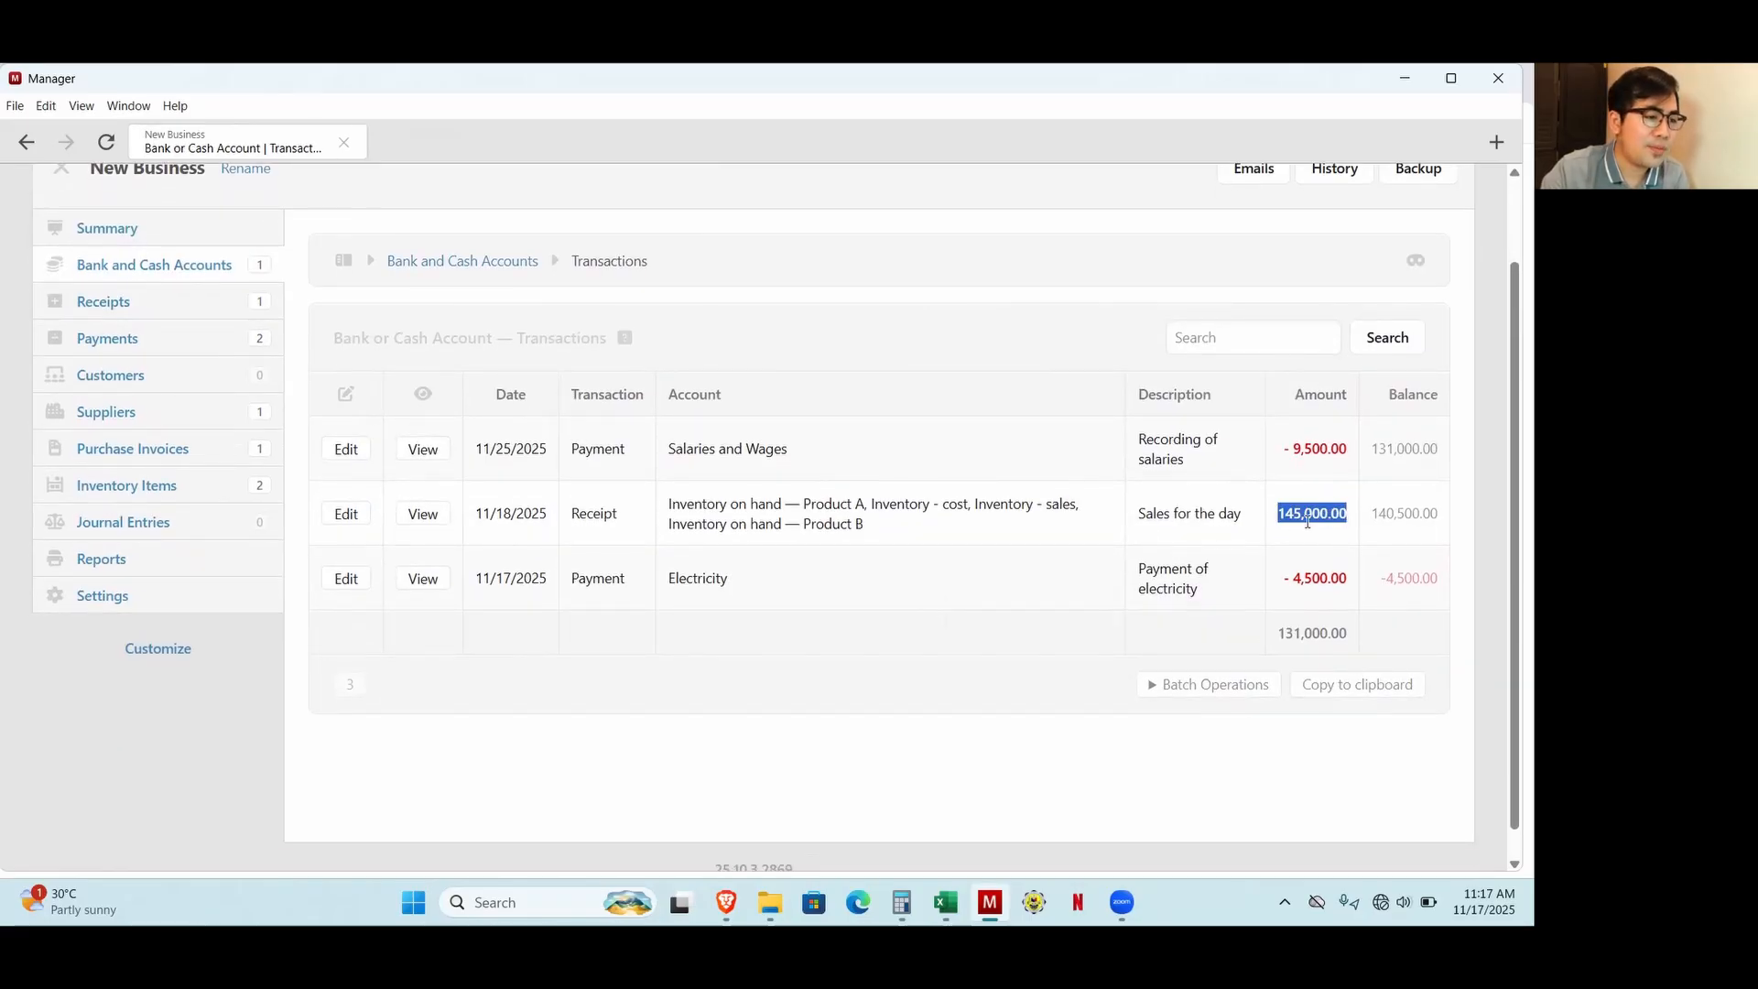
{"action": "left_click_drag", "start_coordinate": [1282, 451], "coordinate": [1338, 460]}
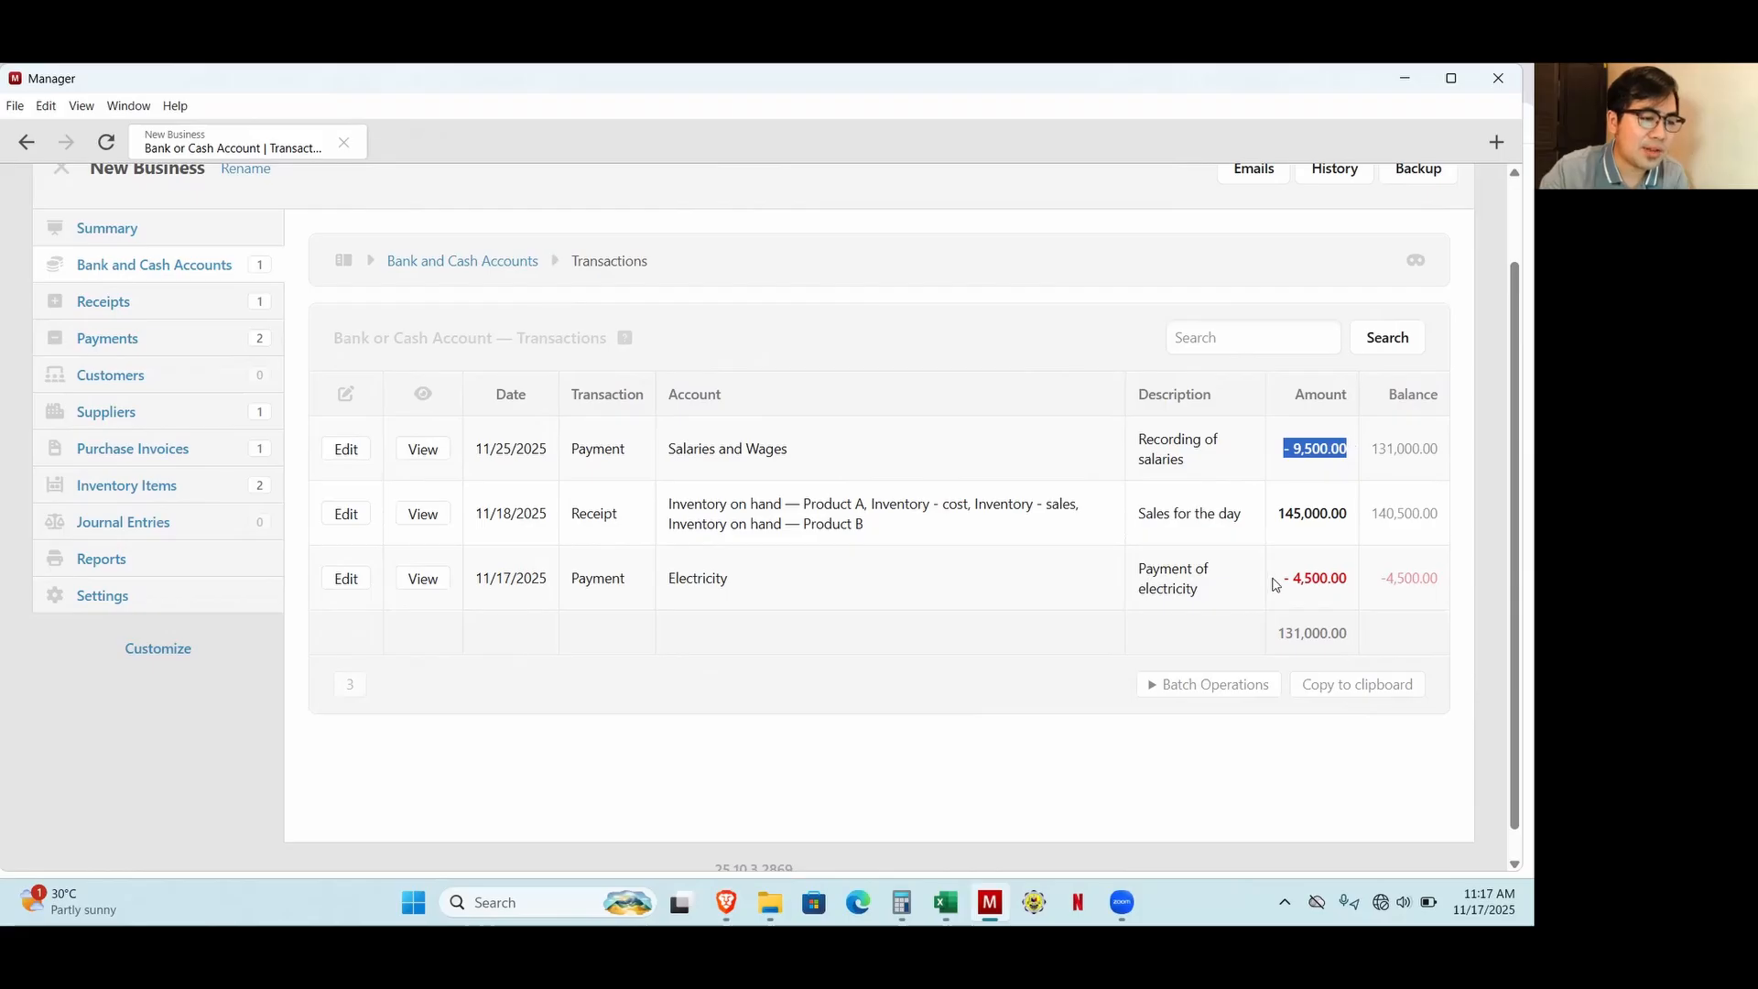
{"action": "left_click_drag", "start_coordinate": [1276, 584], "coordinate": [1347, 578]}
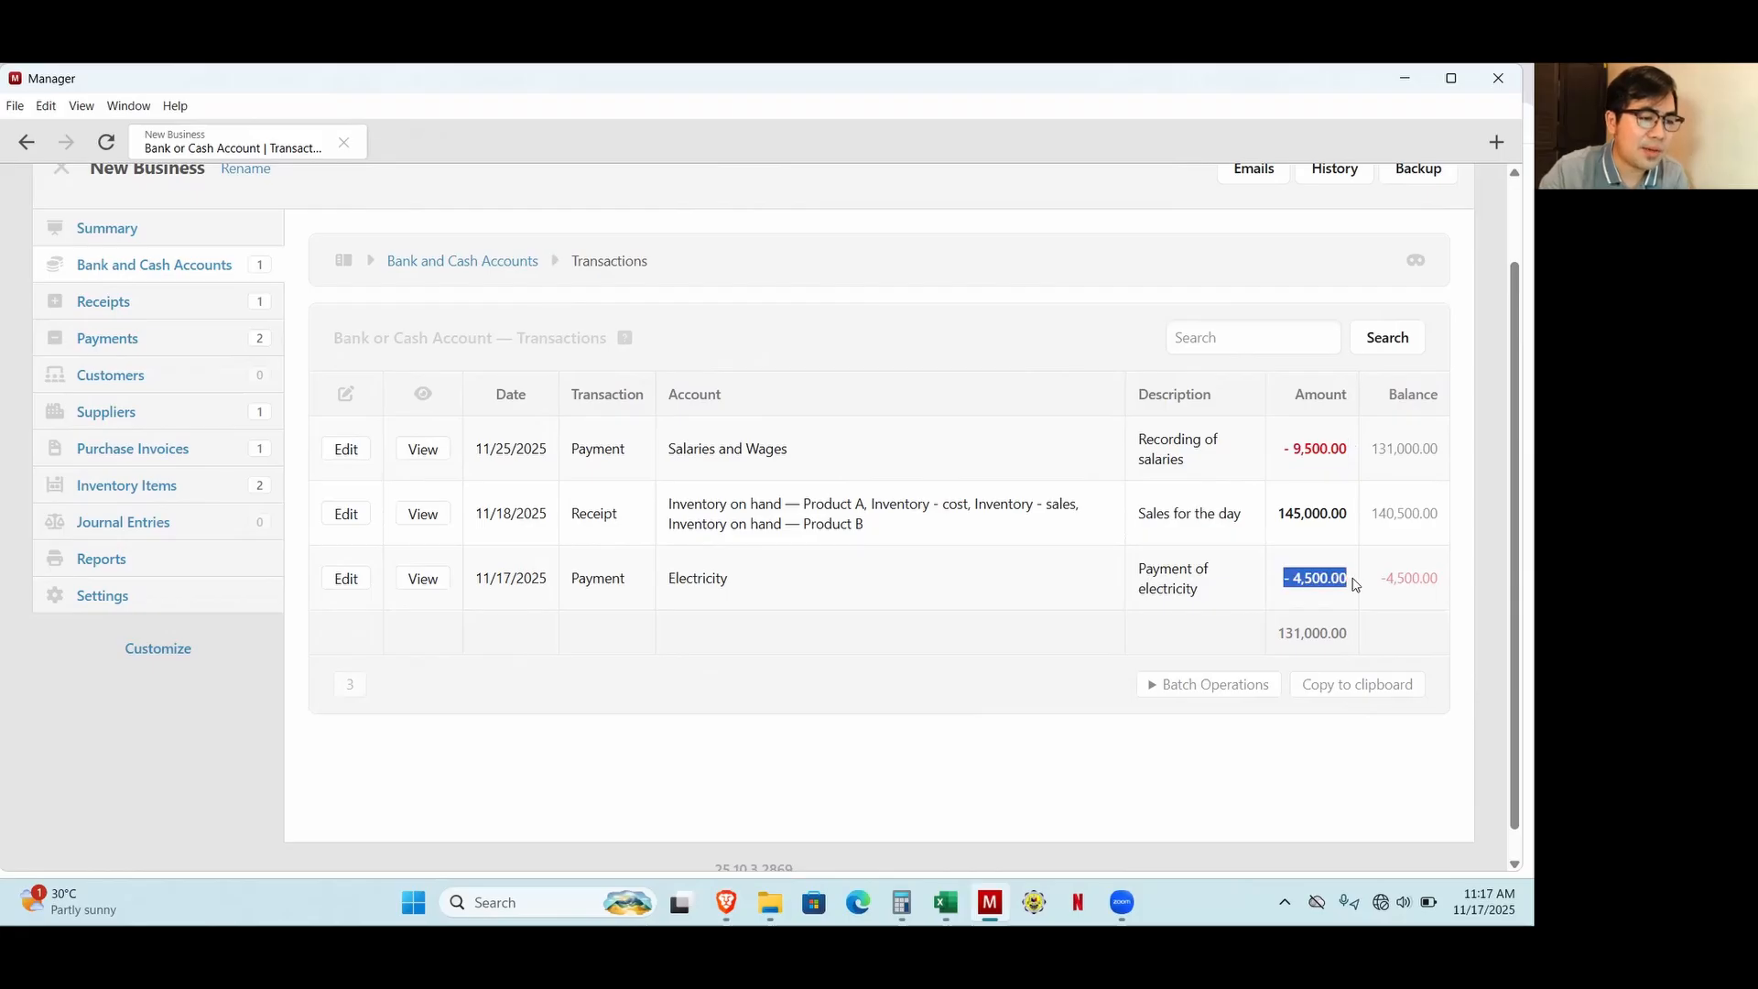
Open the business Summary and examine the cash and cash equivalents balance under Assets.
{"action": "left_click", "coordinate": [118, 229]}
{"action": "scroll", "coordinate": [761, 469], "scroll_direction": "down", "scroll_amount": 2}
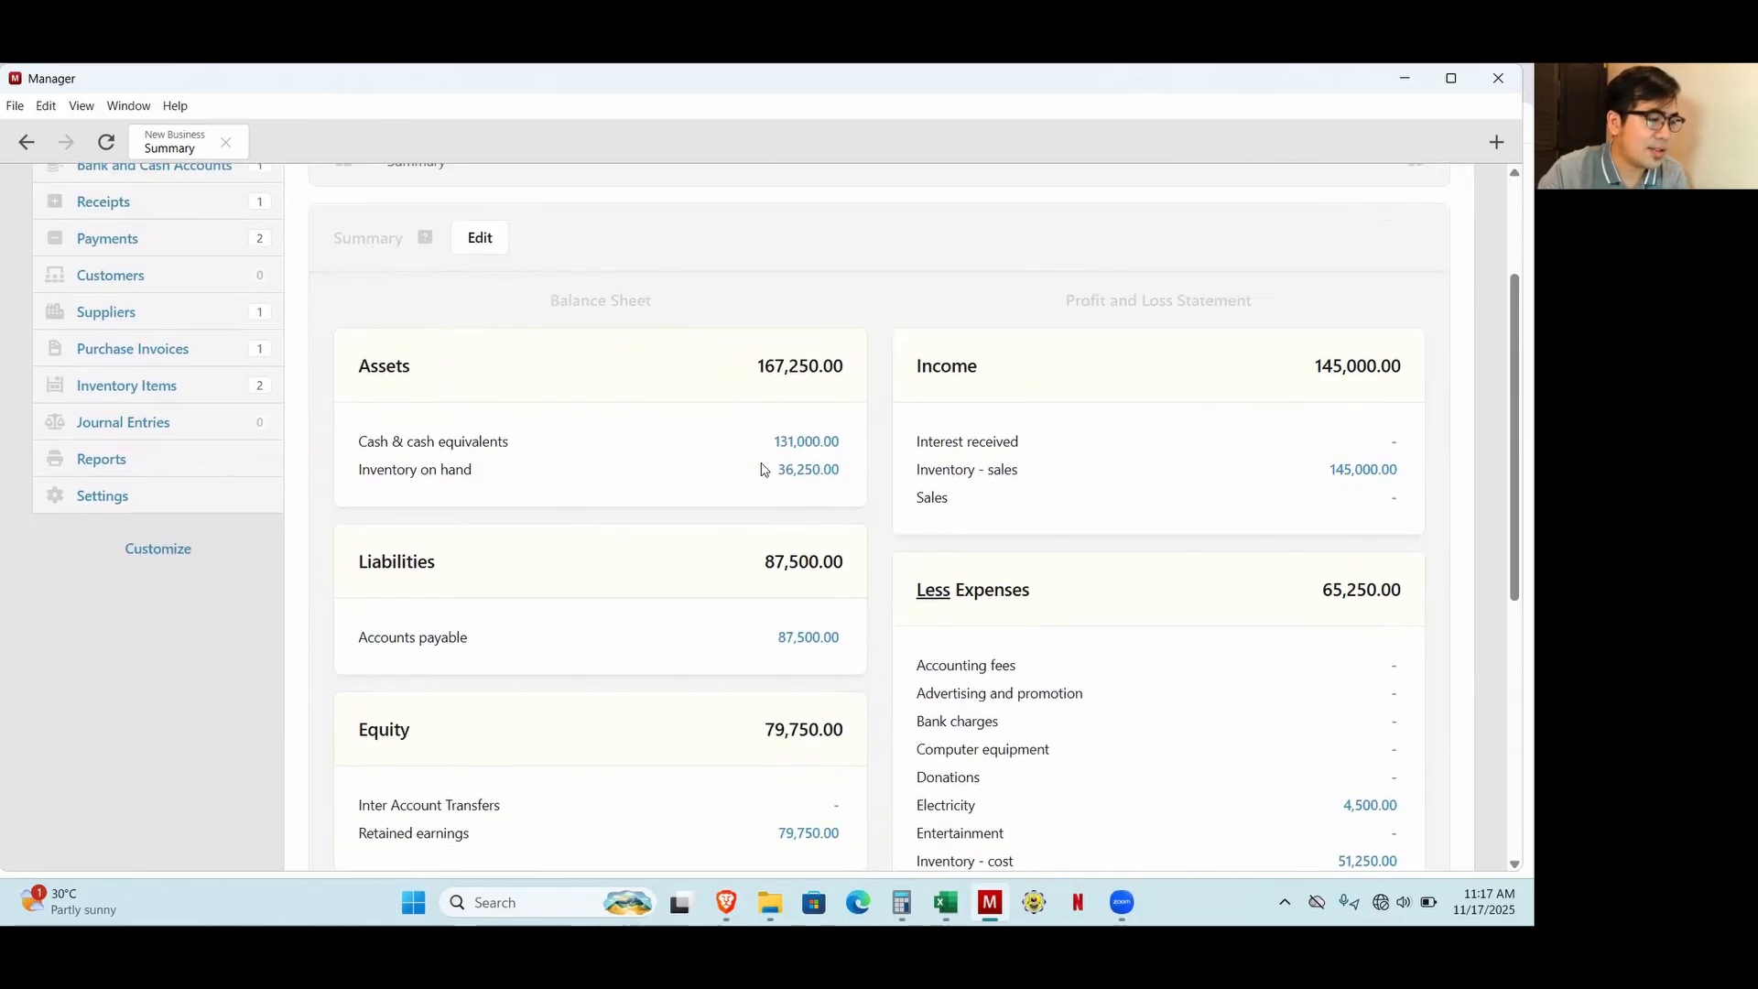
{"action": "left_click_drag", "start_coordinate": [775, 443], "coordinate": [842, 446]}
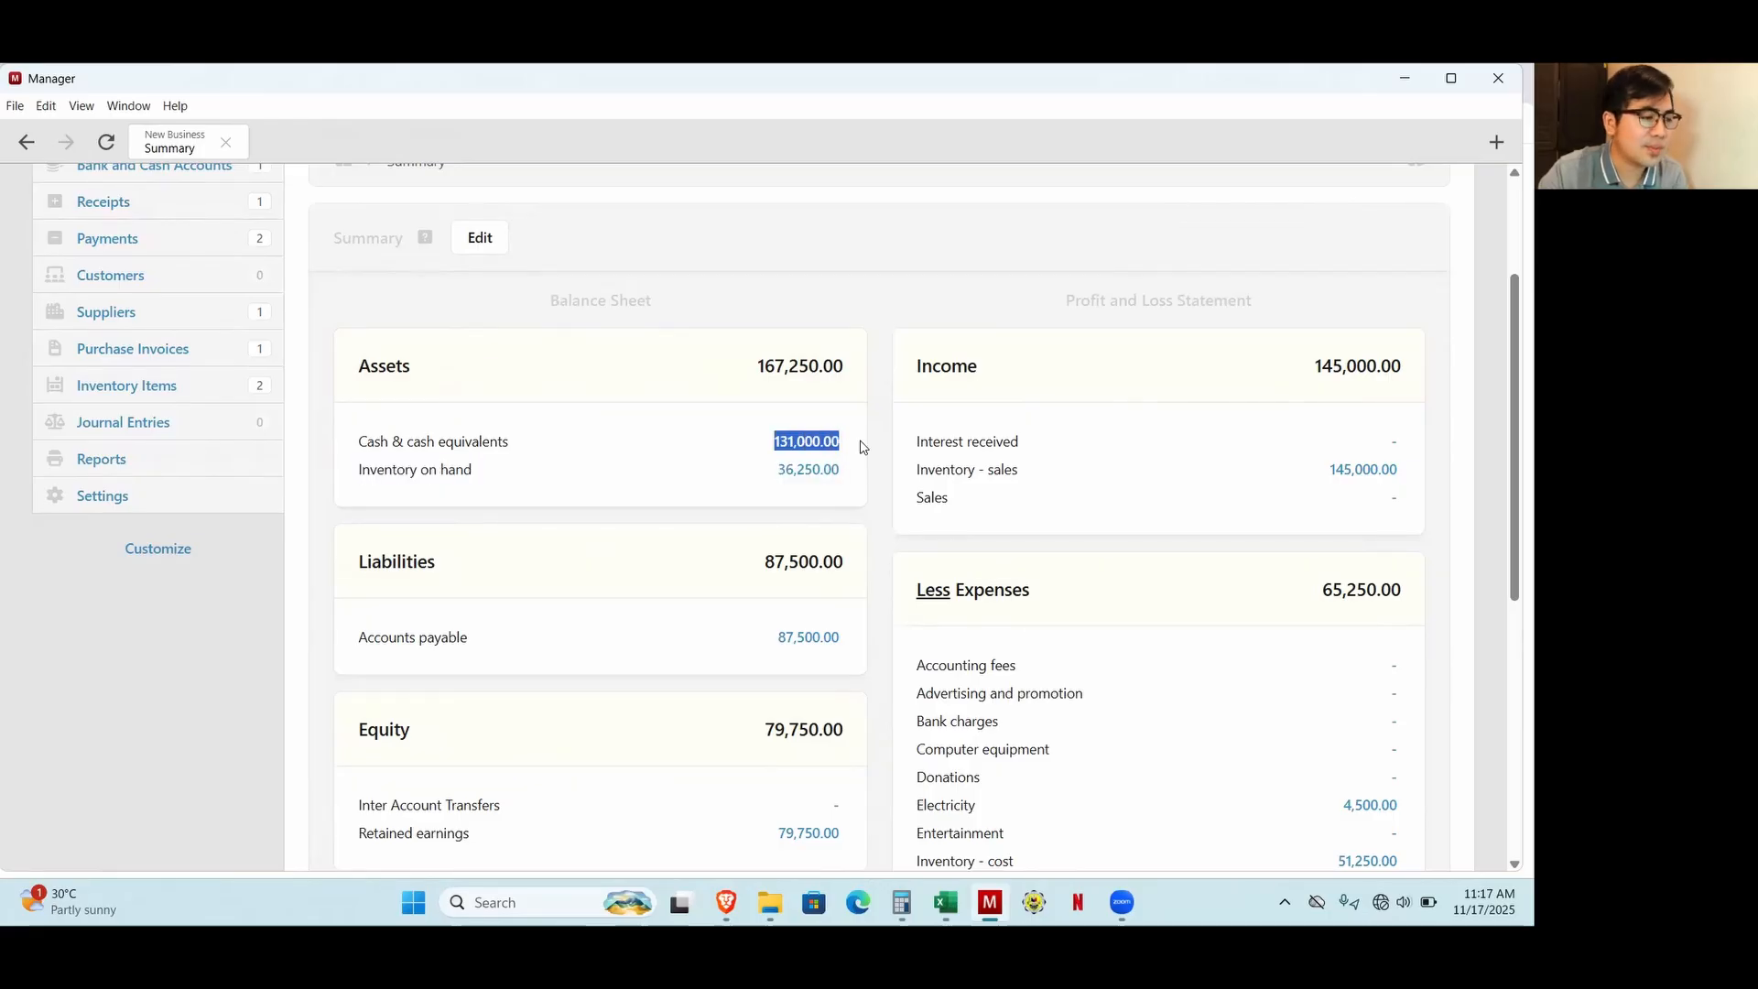
{"action": "left_click", "coordinate": [862, 446]}
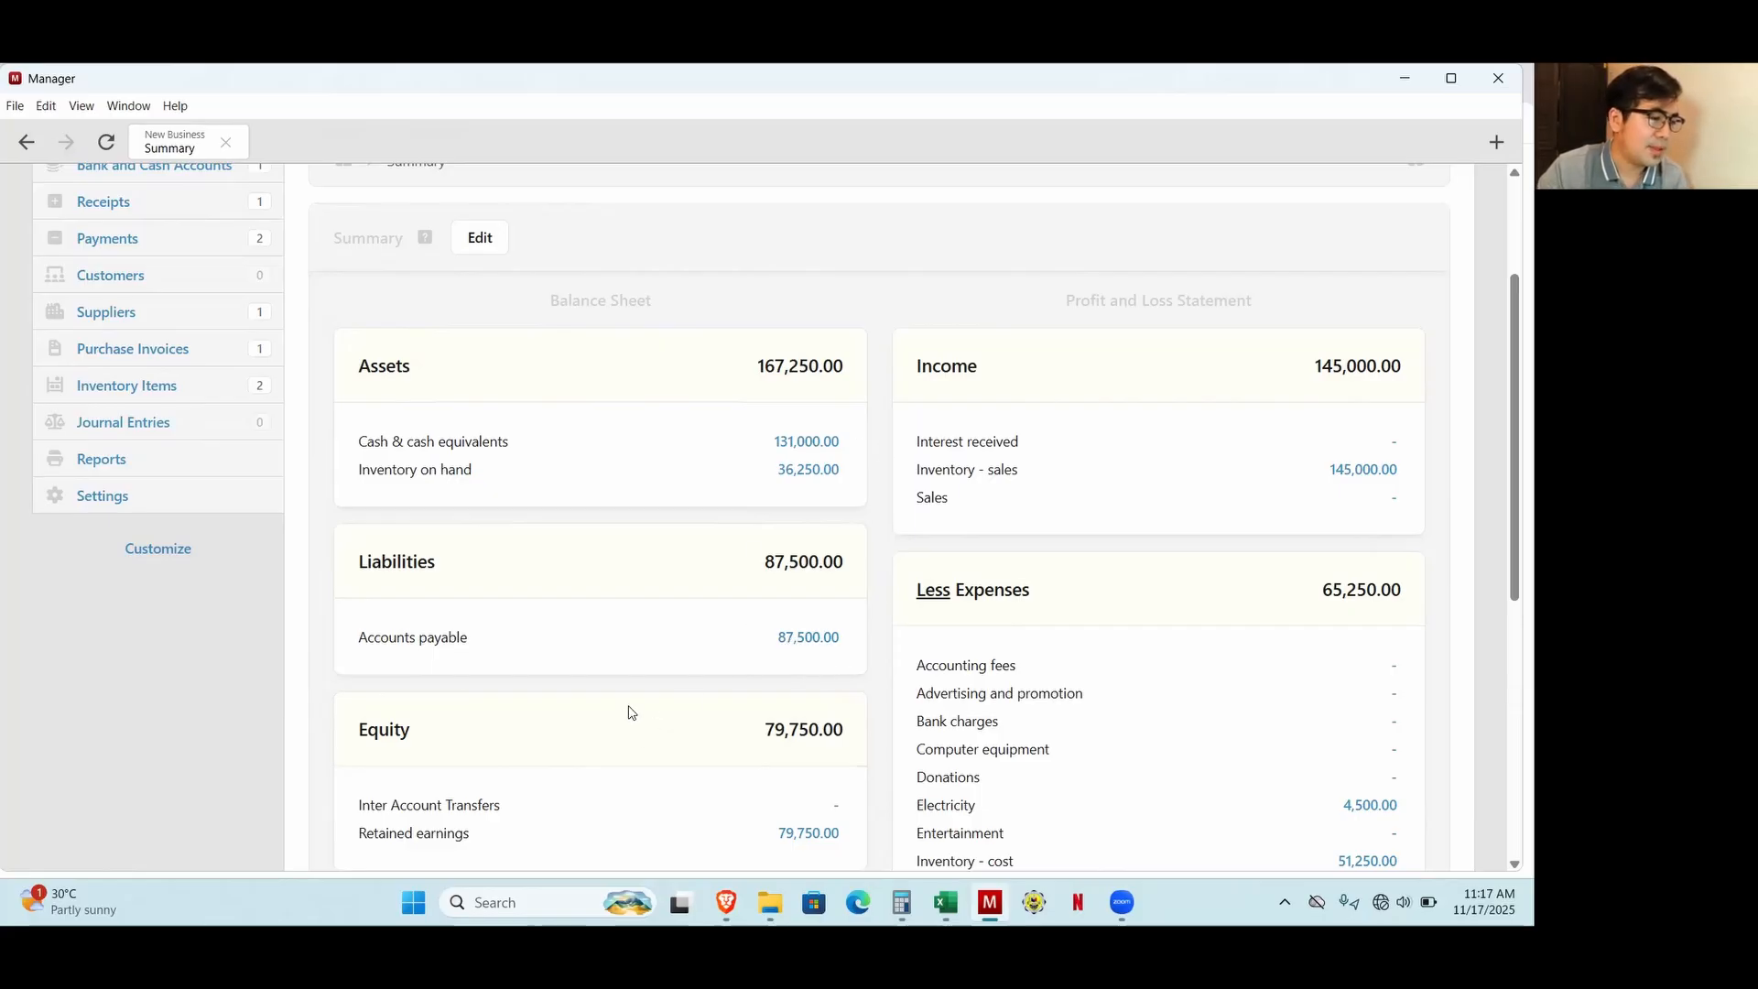
Switch to Calculator, subtract the 87500 accounts payable from the 131000 cash balance, and return to the Summary in Manager.
{"action": "left_click", "coordinate": [903, 900]}
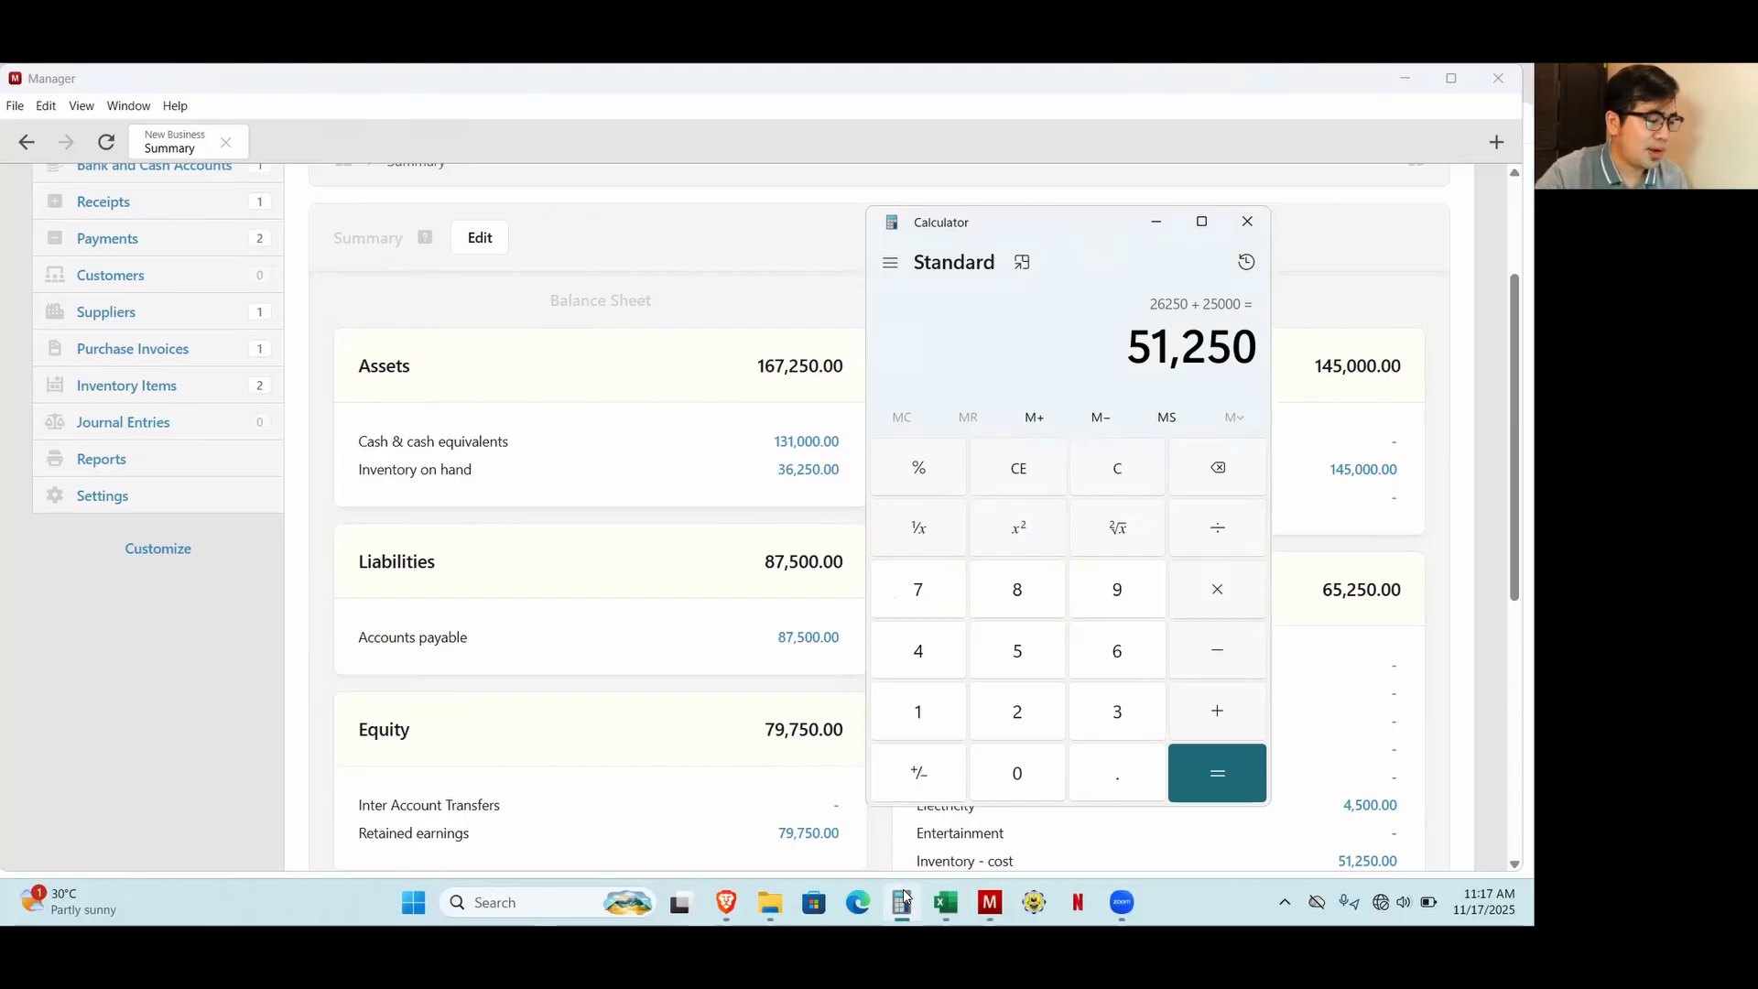
{"action": "type", "text": "1310000"}
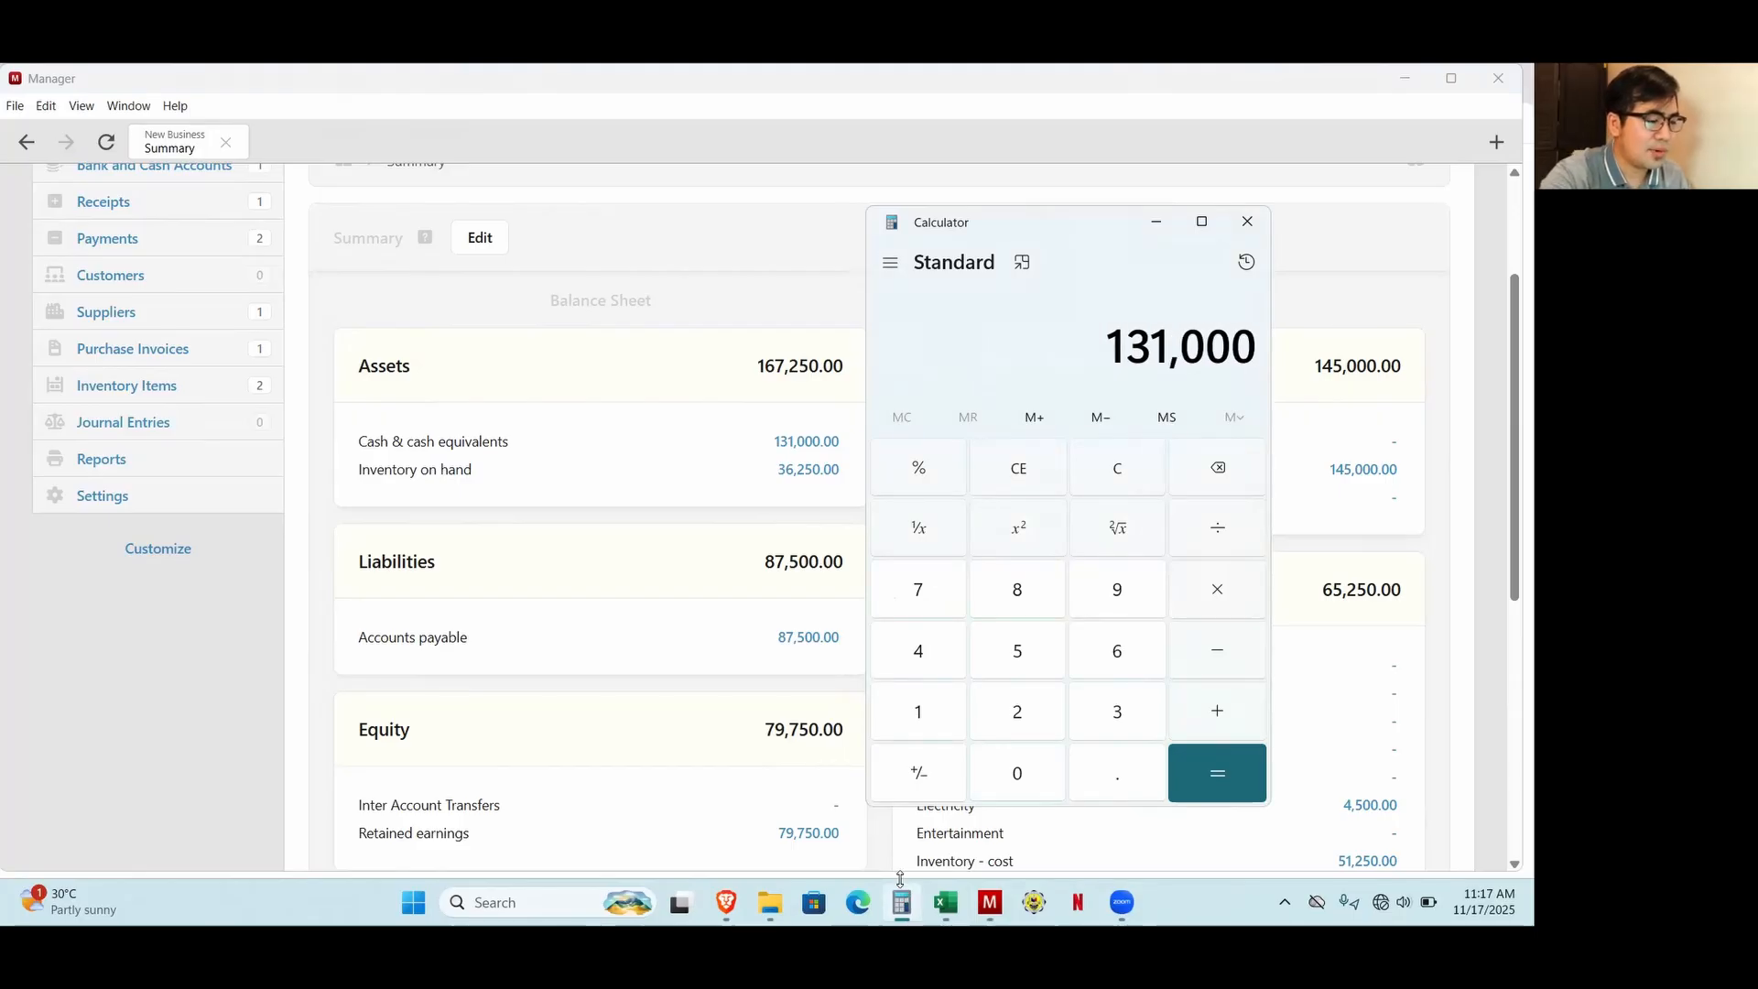
{"action": "key", "text": "minus"}
{"action": "type", "text": "87500"}
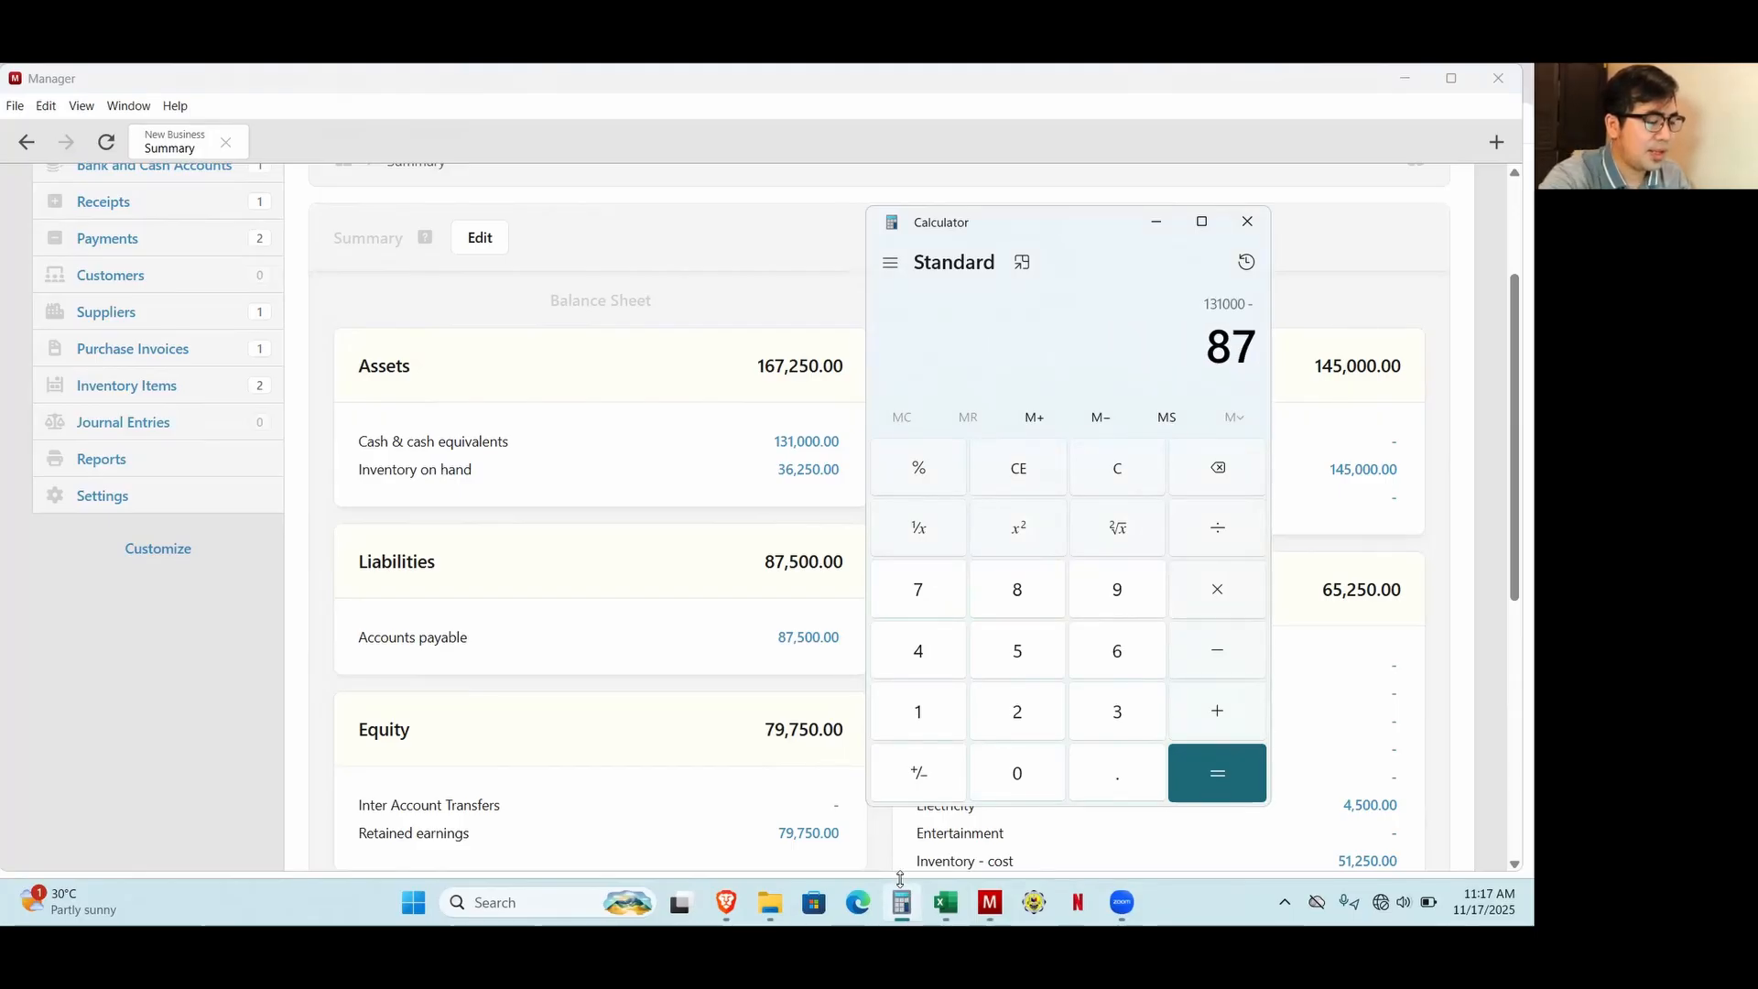
{"action": "key", "text": "Return"}
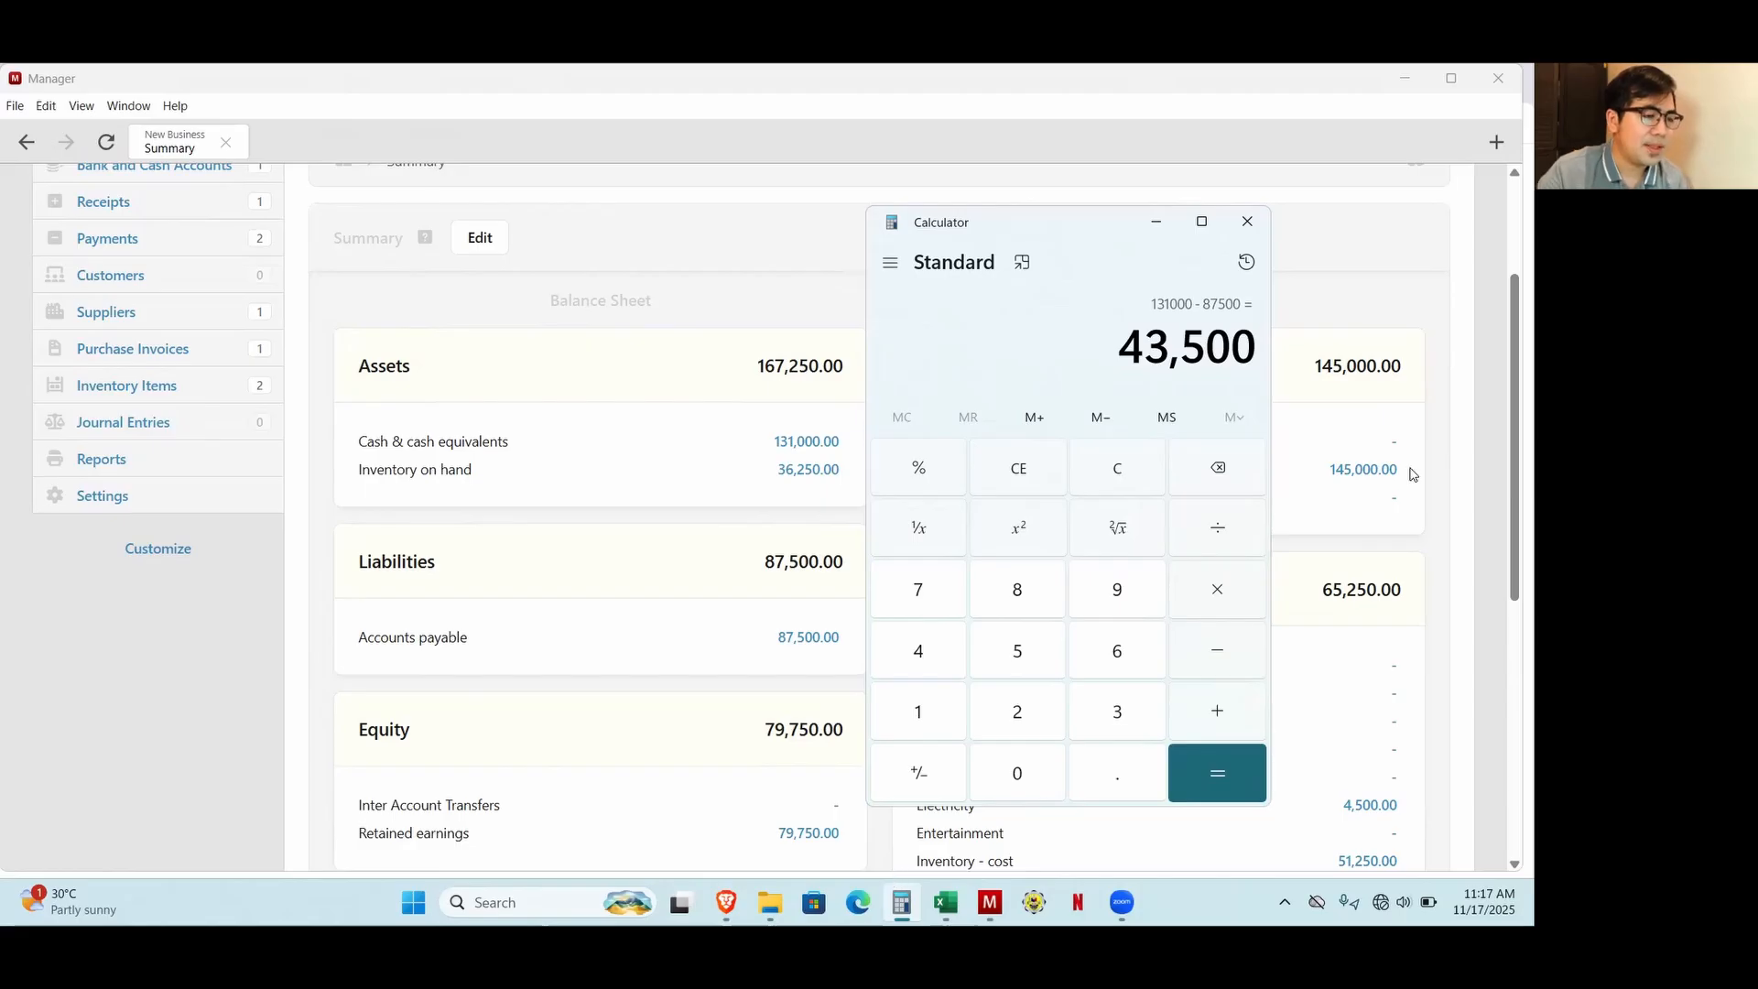
{"action": "left_click_drag", "start_coordinate": [1126, 363], "coordinate": [1270, 350]}
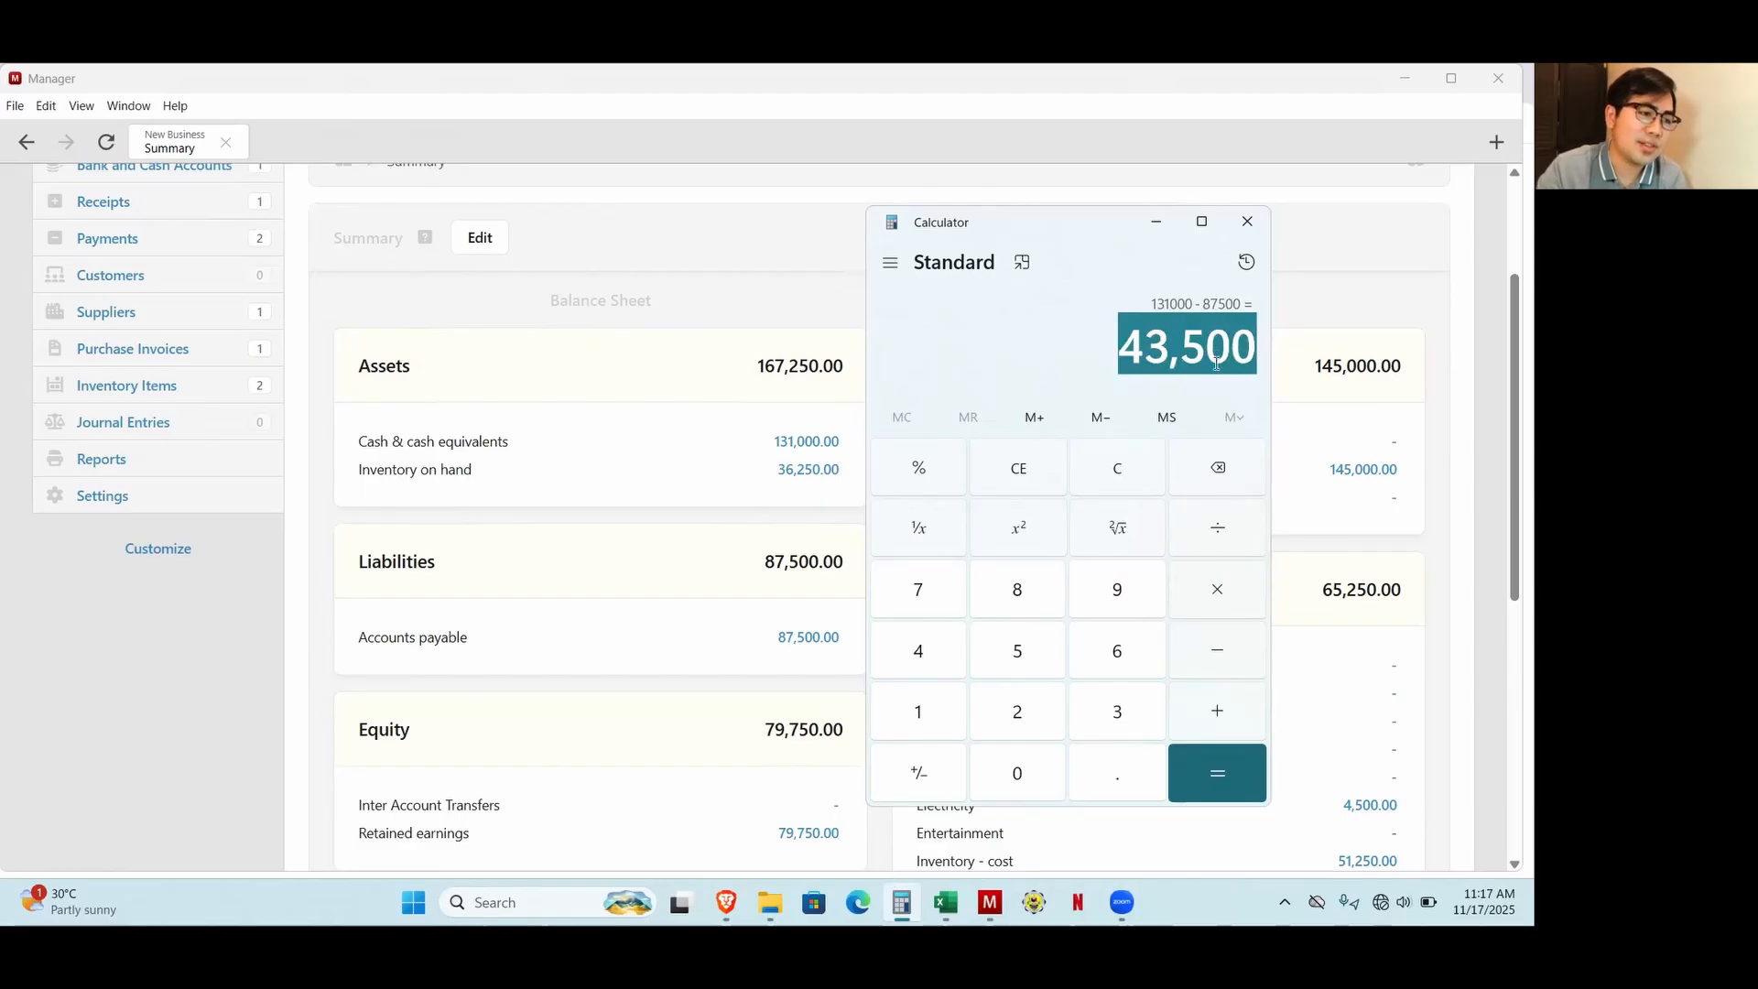
{"action": "left_click", "coordinate": [1411, 341]}
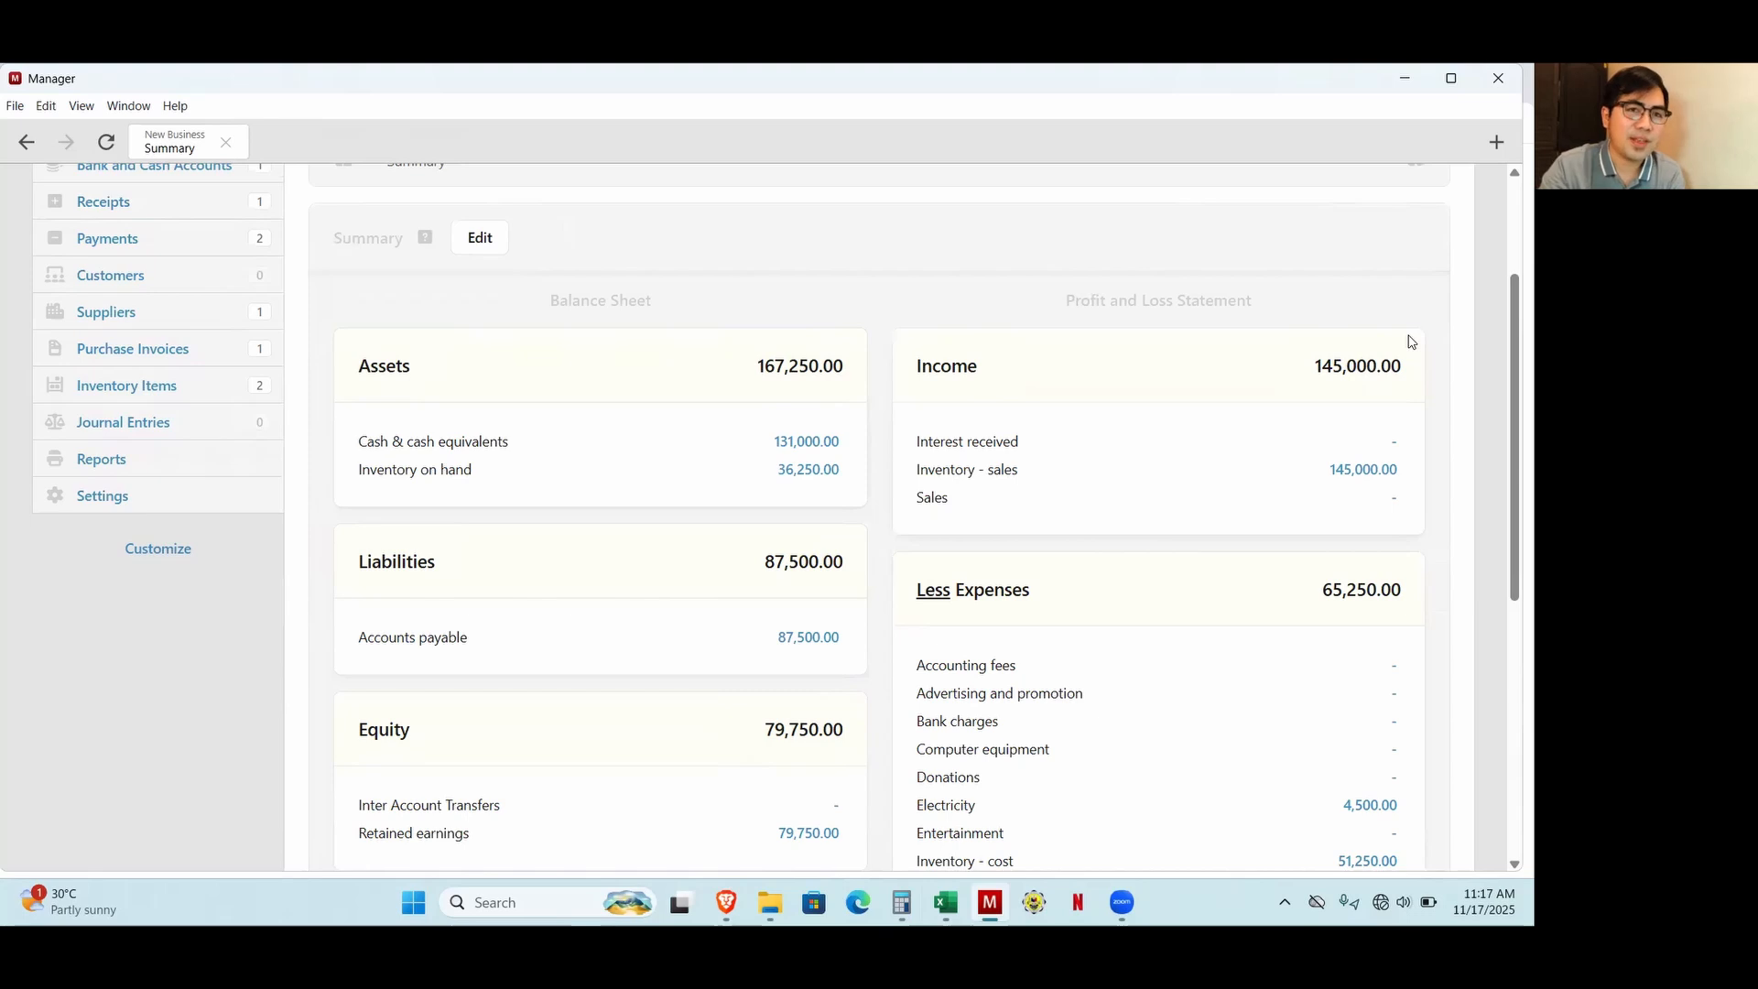